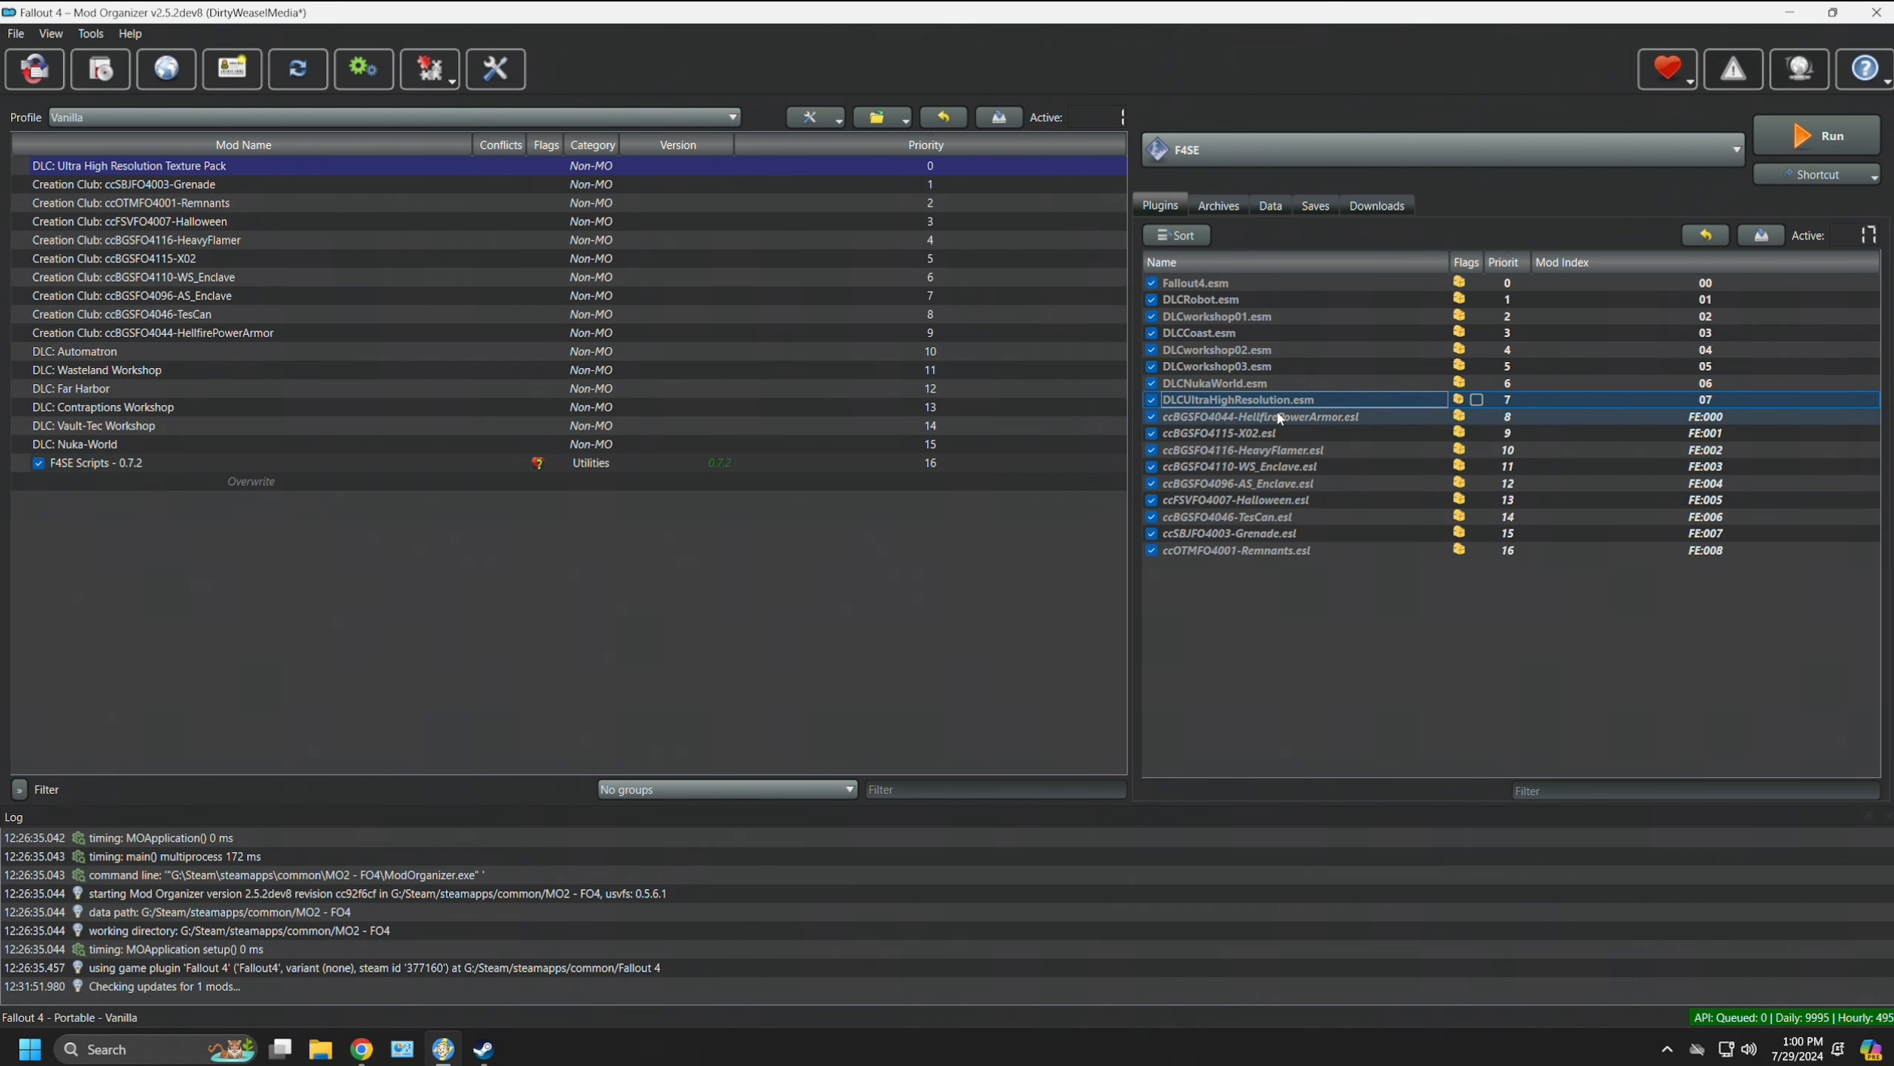
# Step: Try to disable the DLCUltraHighResolution.esm plugin in the plugin list
pyautogui.moveTo(1281, 419)
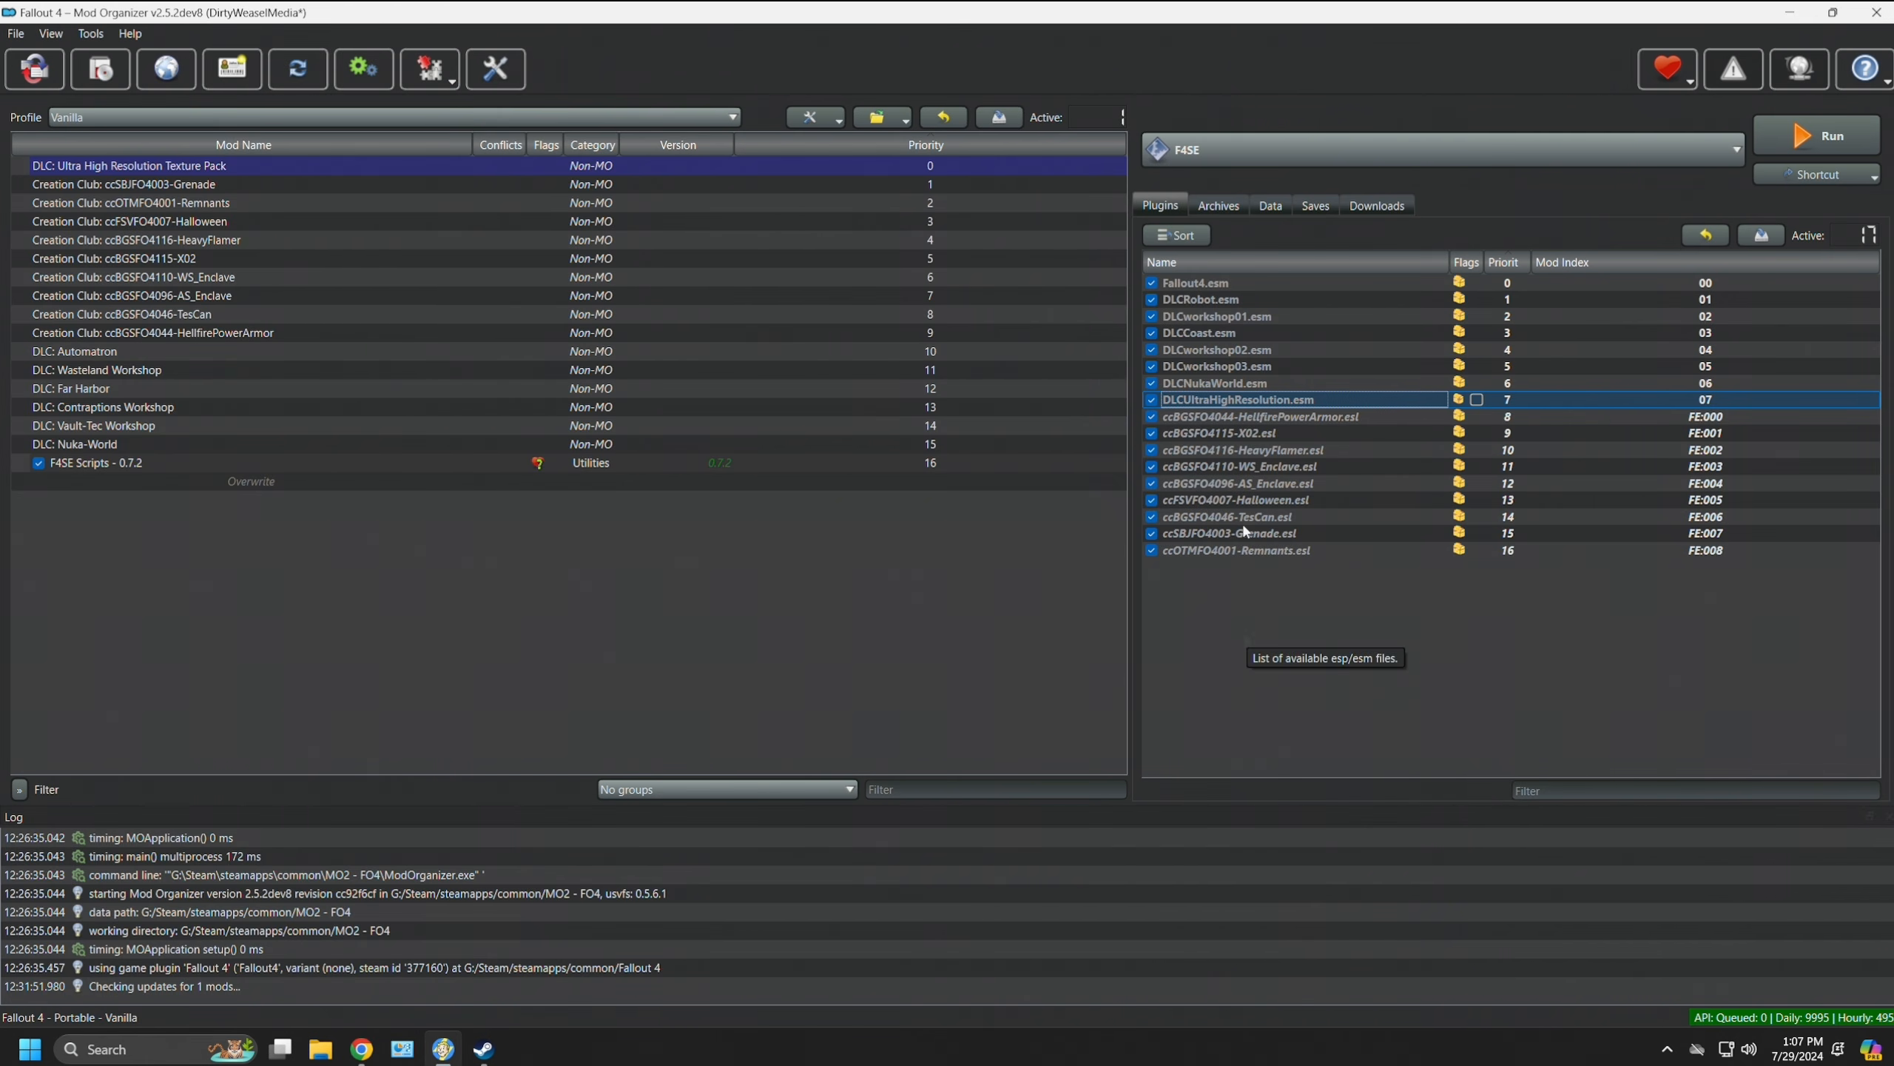
pyautogui.moveTo(1230, 408)
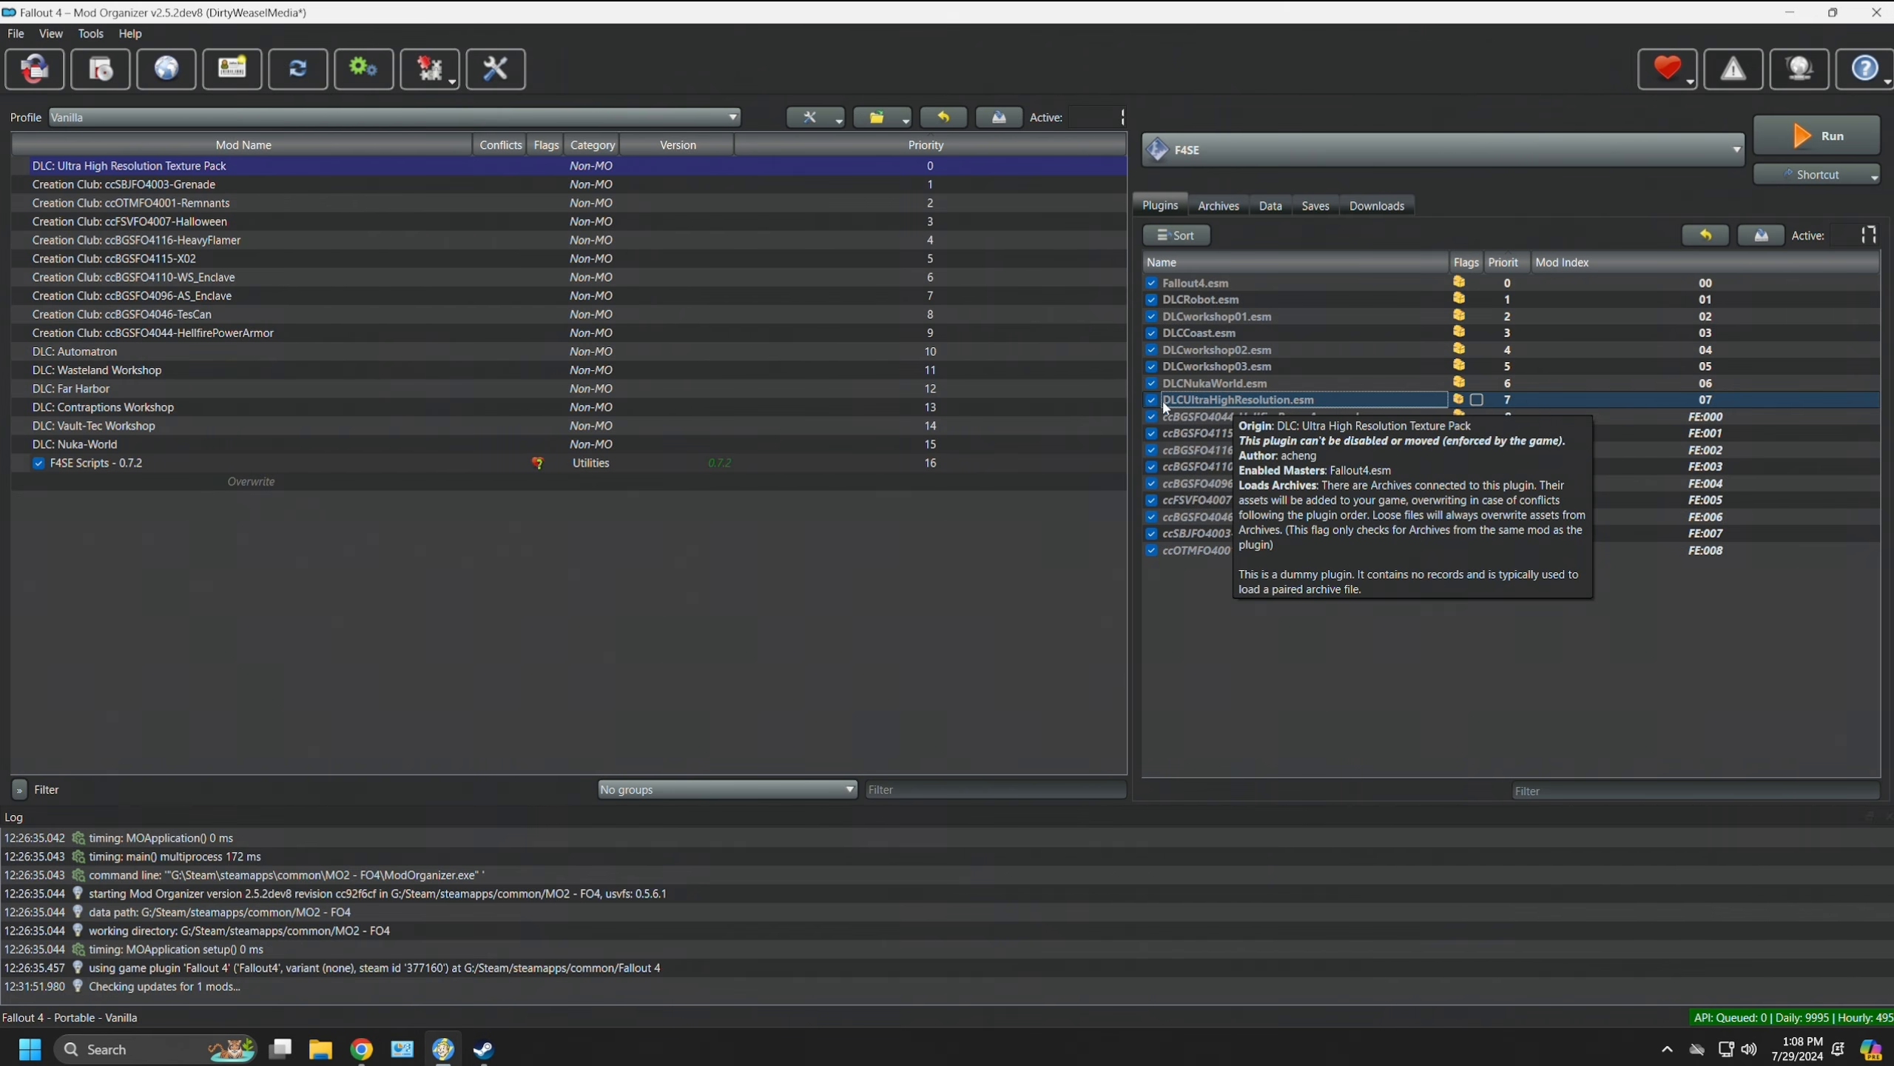
pyautogui.press('Down')
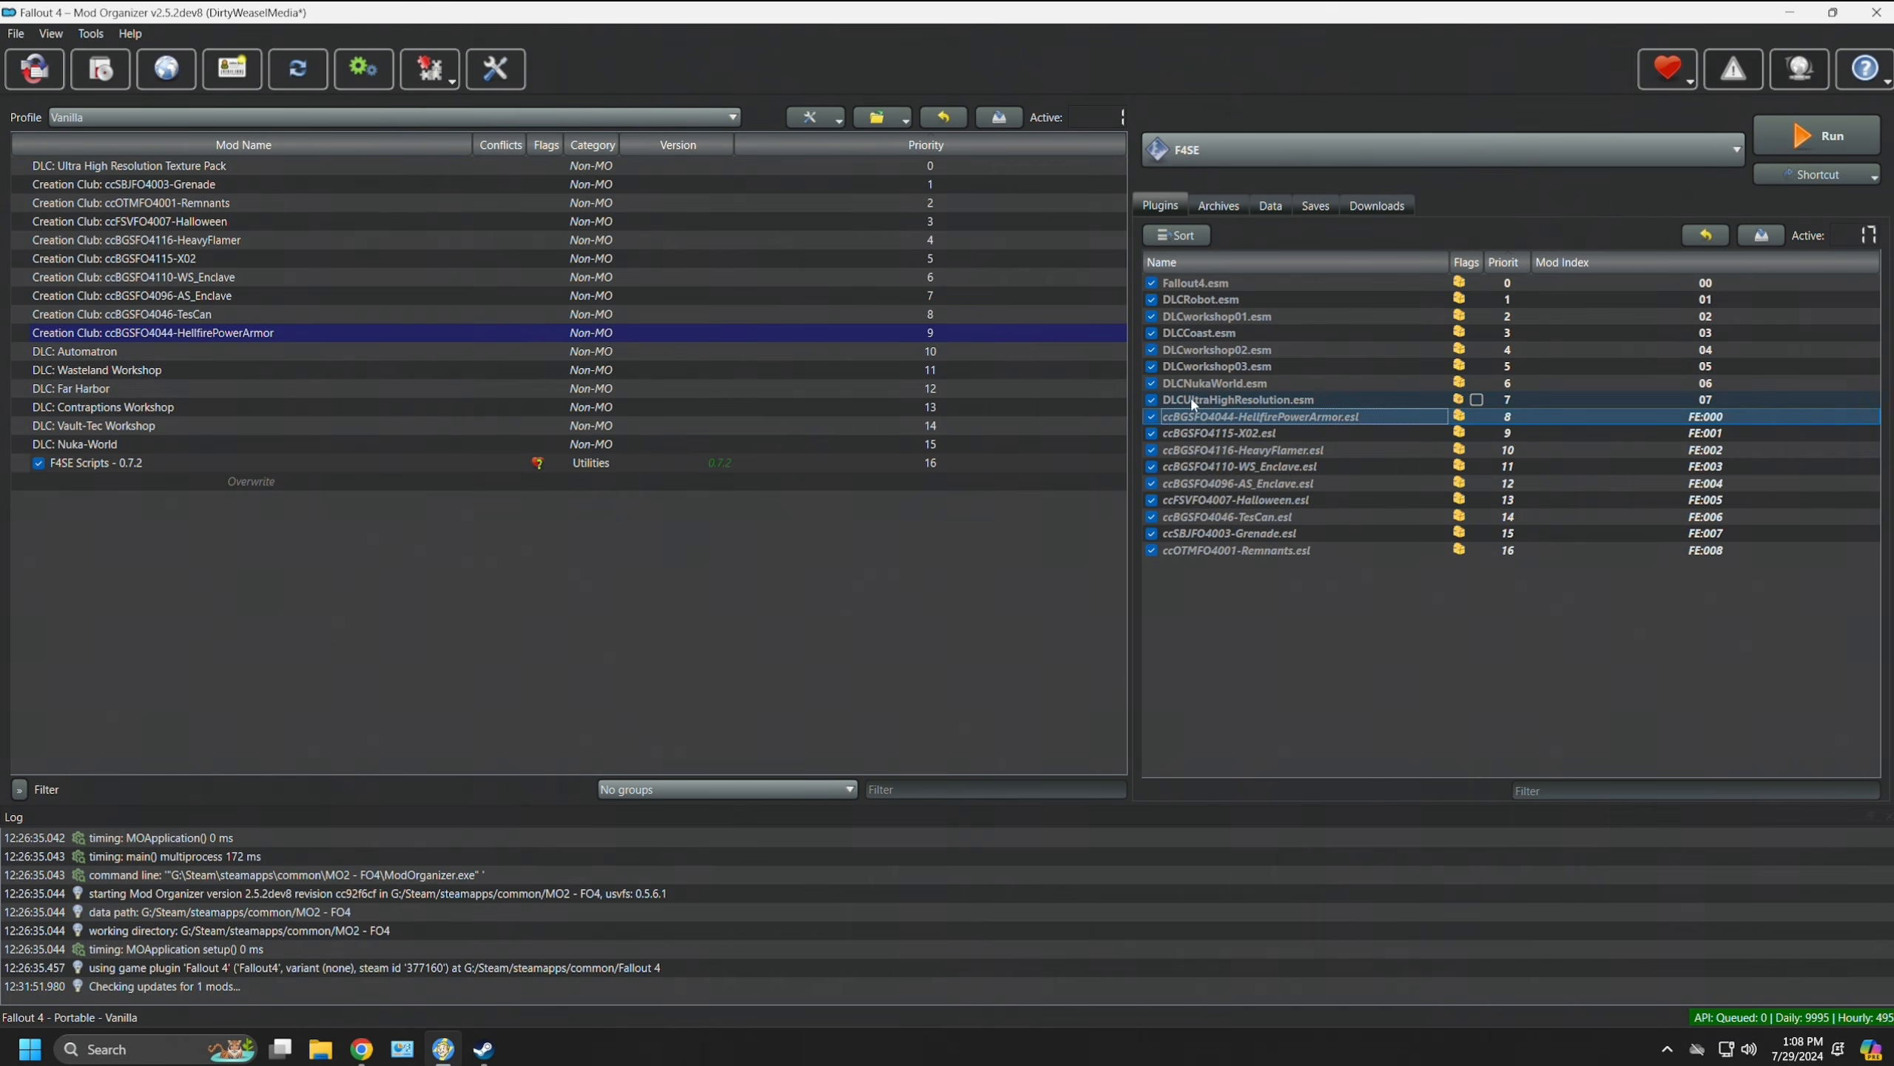
pyautogui.press('Up')
pyautogui.rightClick(1218, 410)
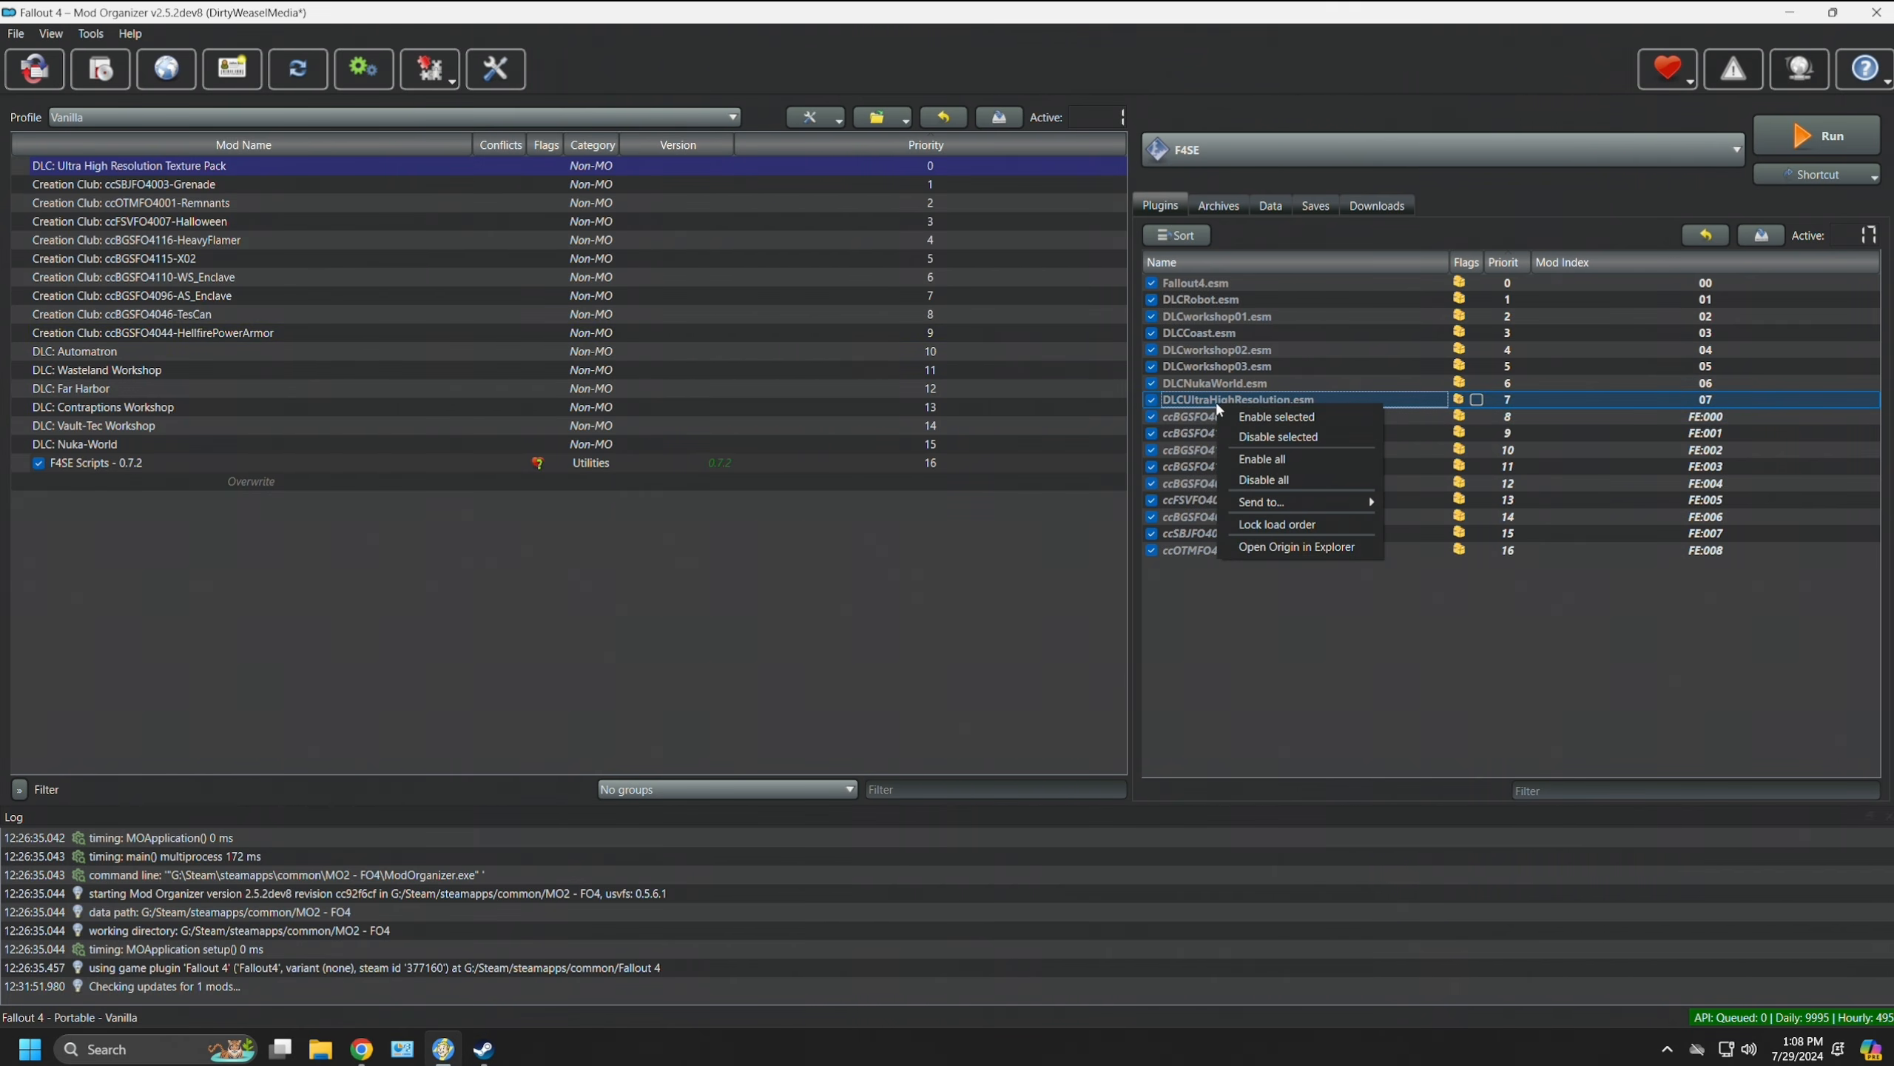
pyautogui.click(1279, 443)
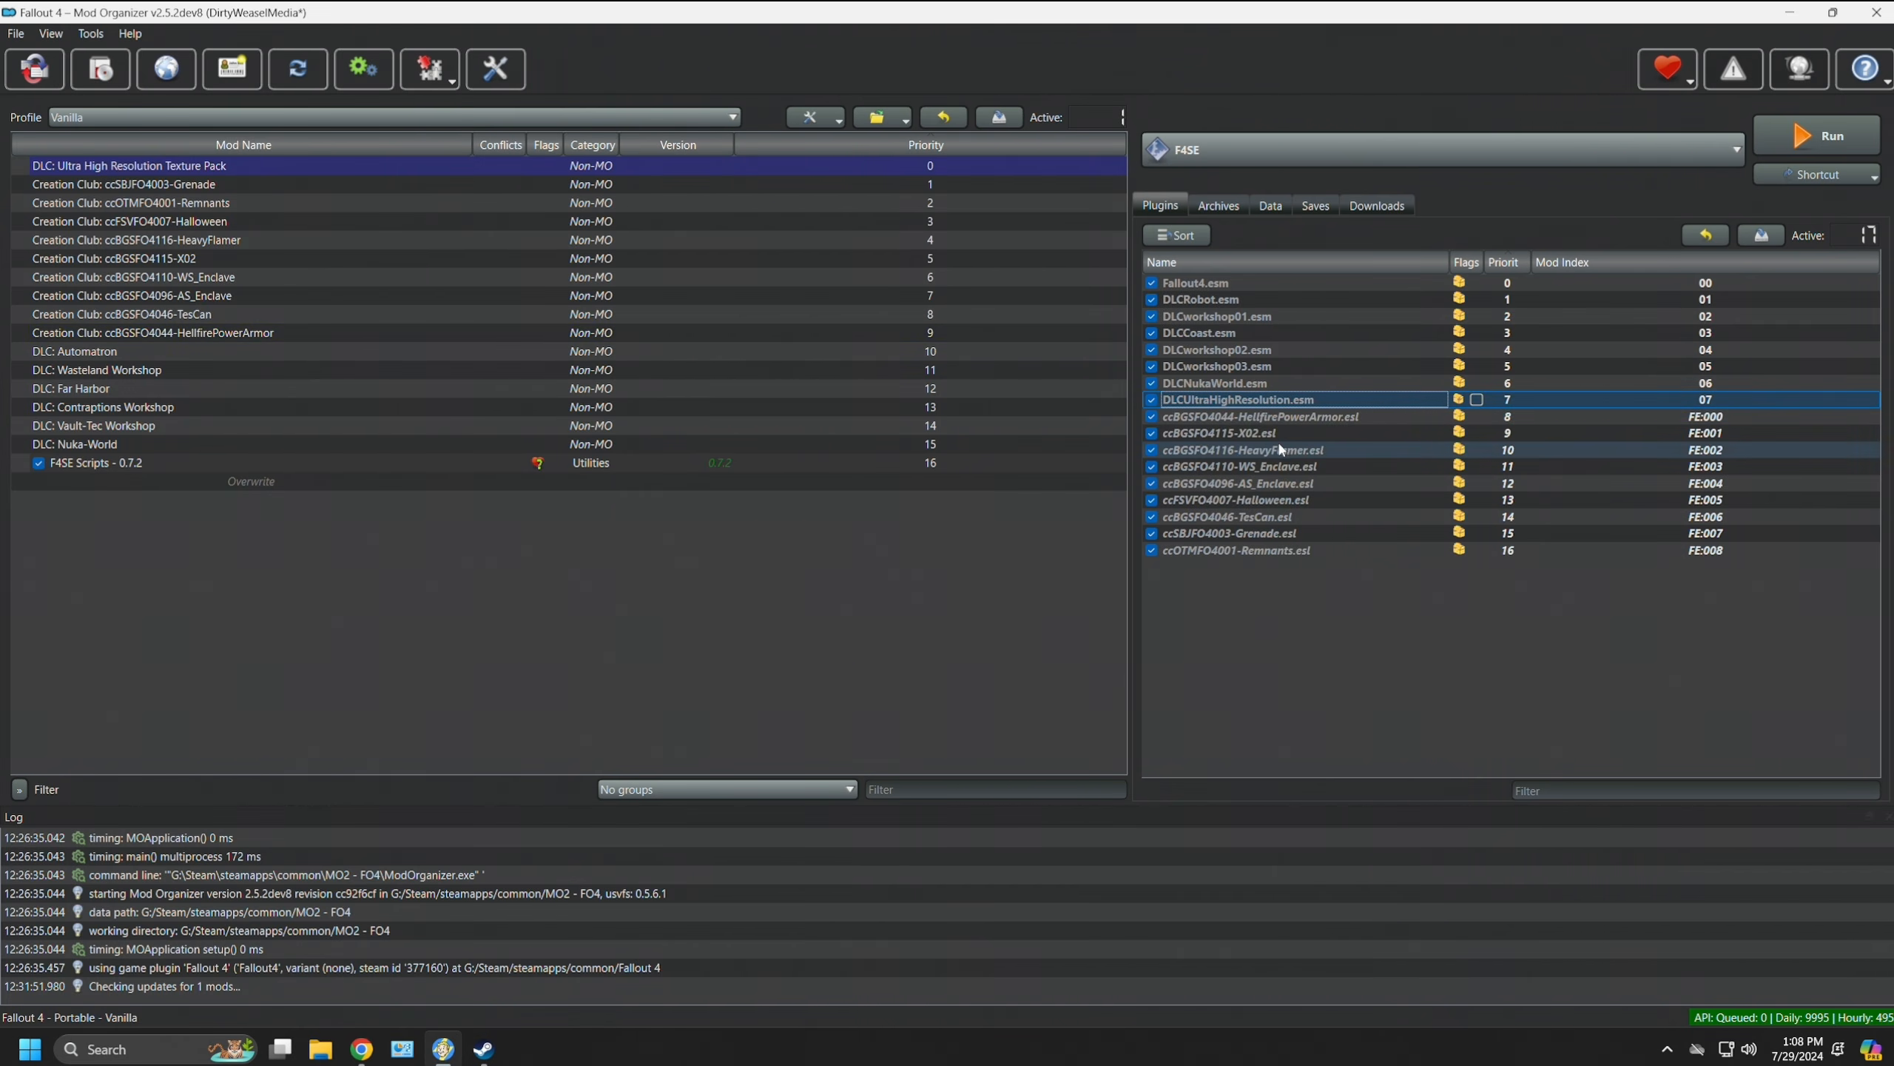
pyautogui.click(1244, 648)
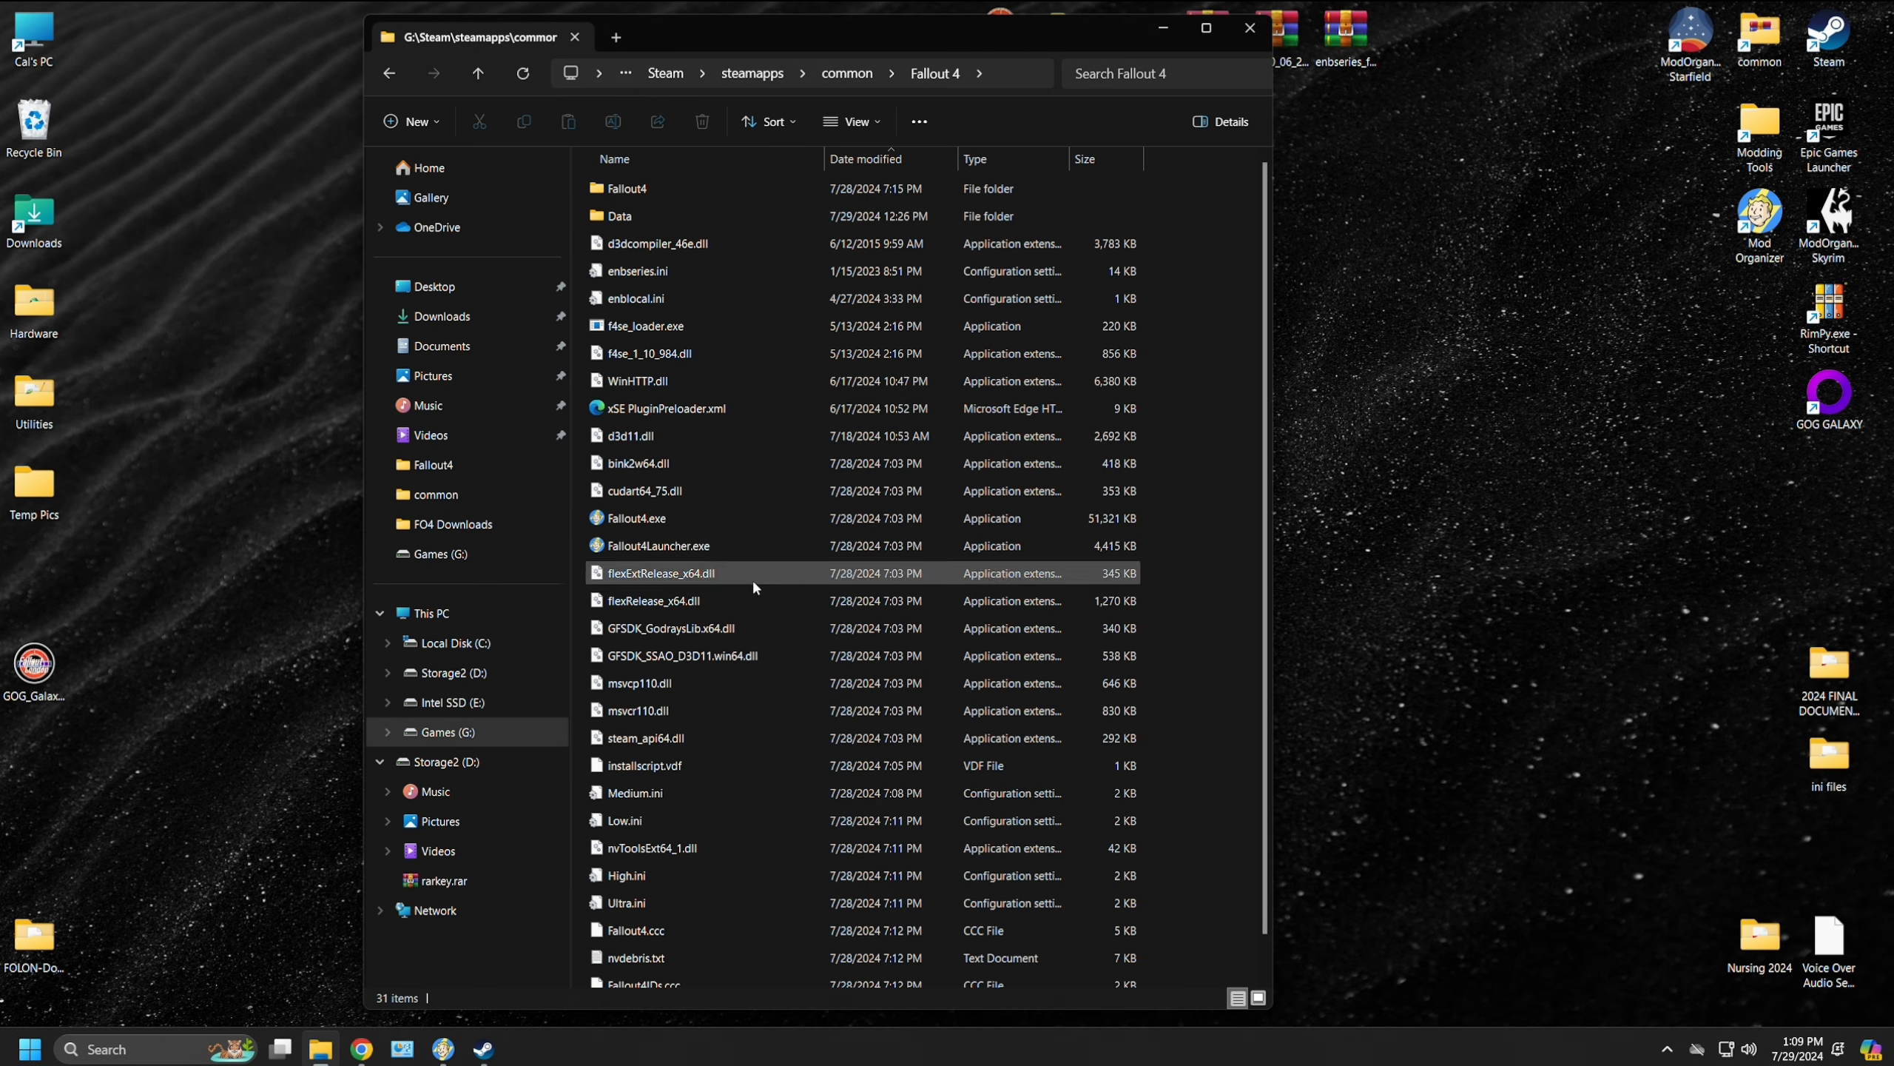
# Step: Examine the Fallout 4 installation folder for added script extender, preloader and ENB files, including WinHTTP.dll
pyautogui.scroll(-1, 770, 686)
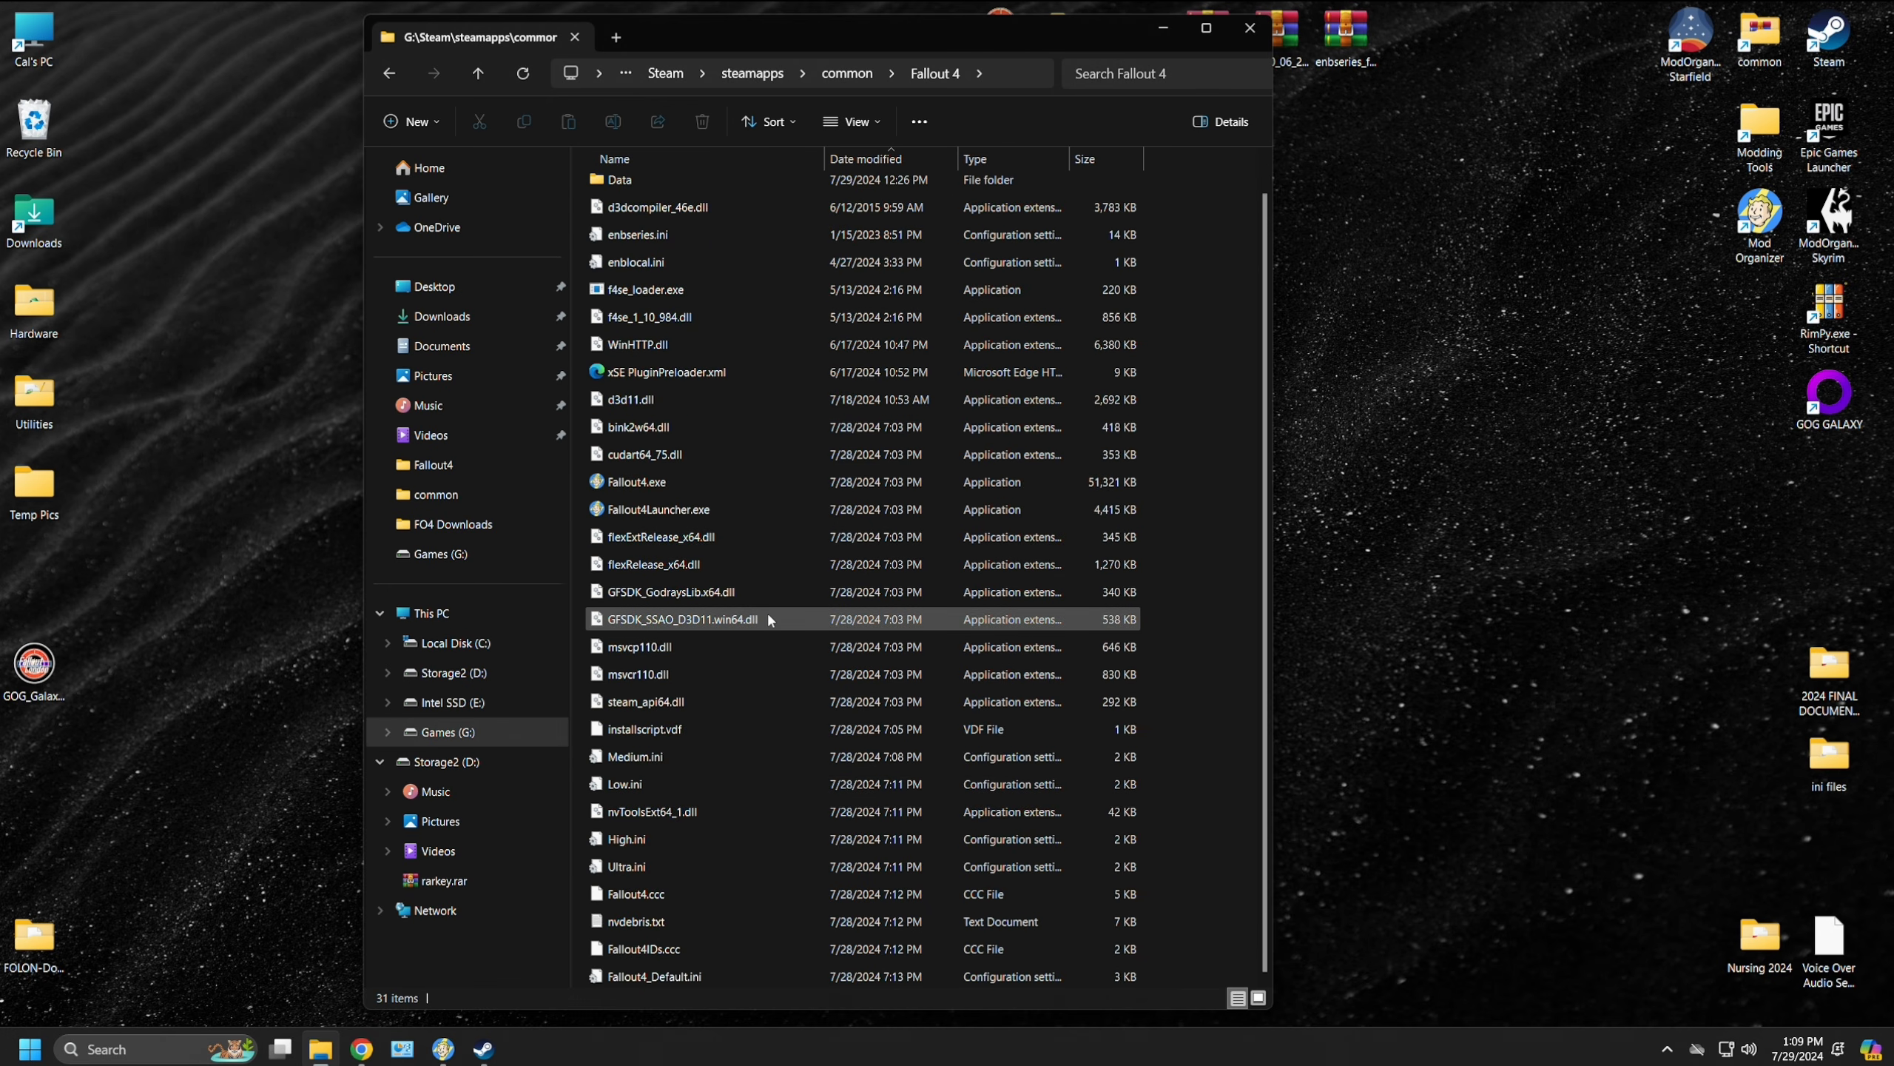
pyautogui.scroll(1, 761, 563)
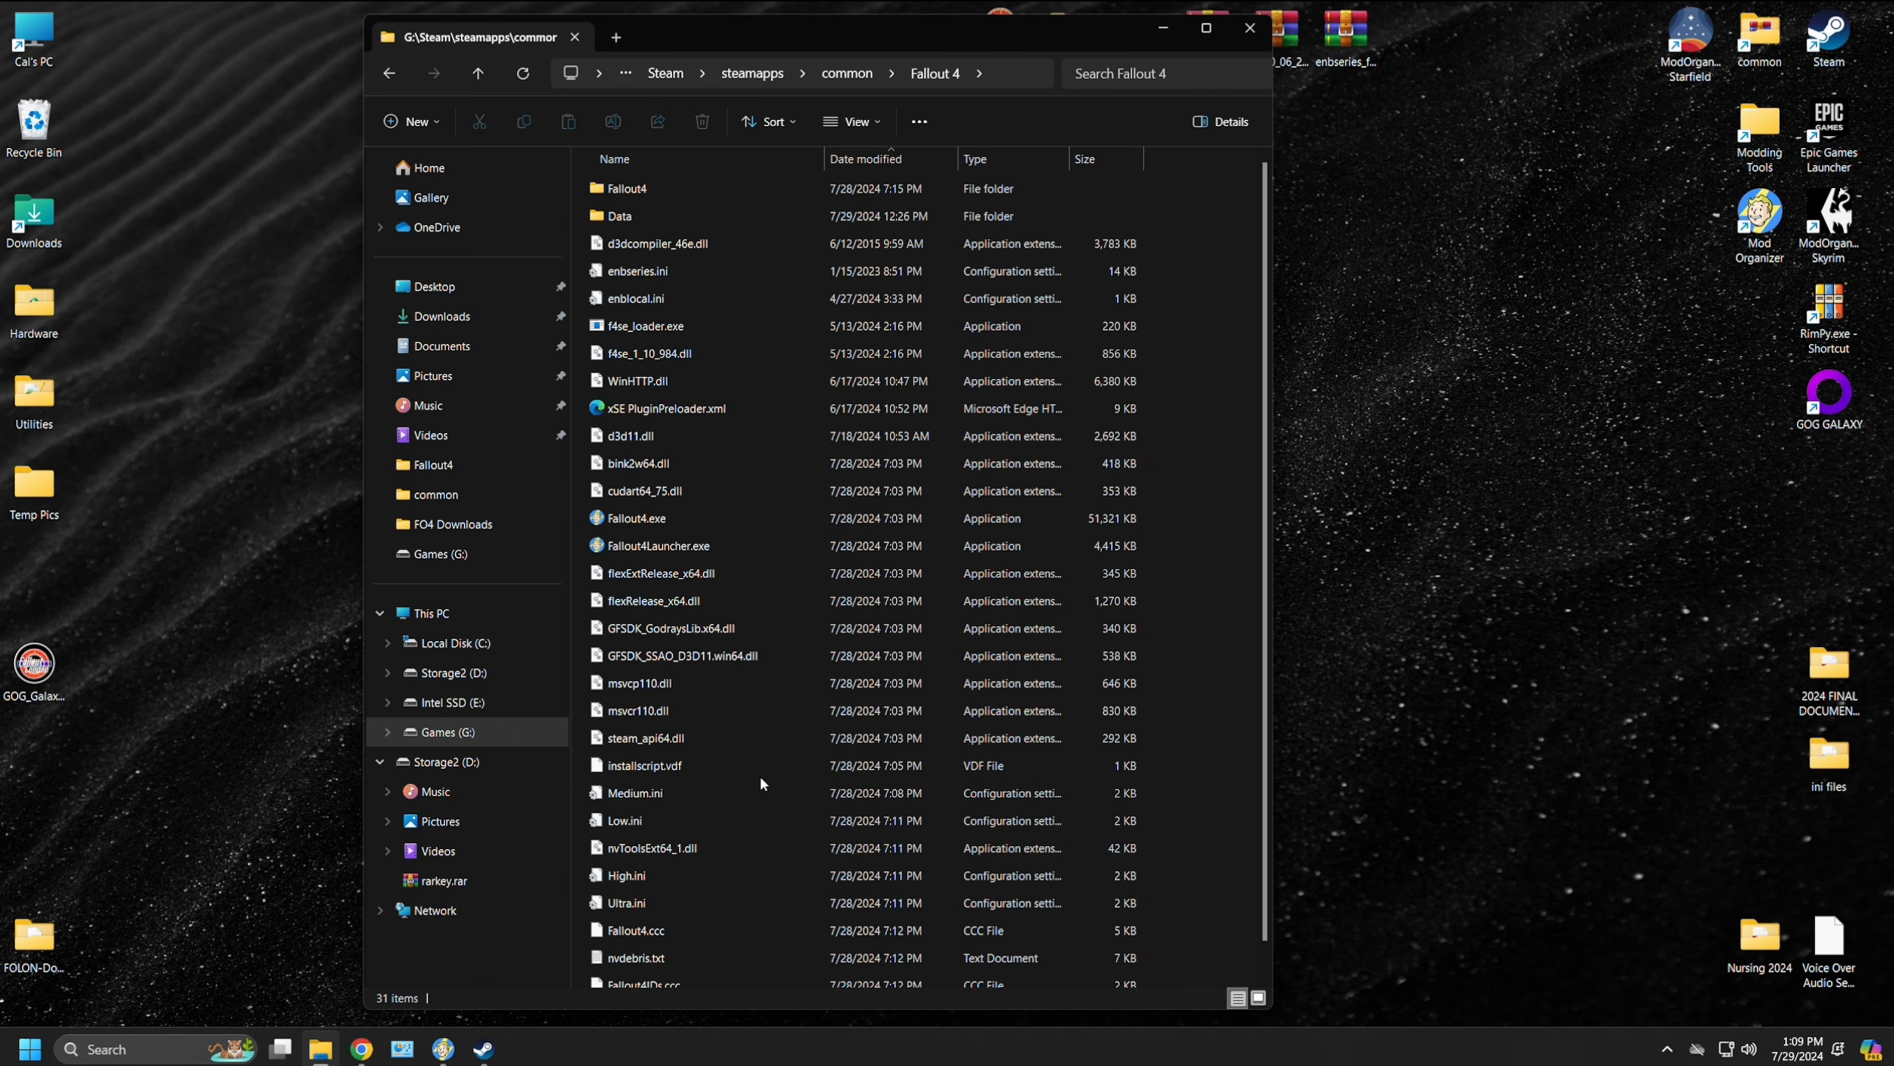
pyautogui.scroll(-1, 750, 782)
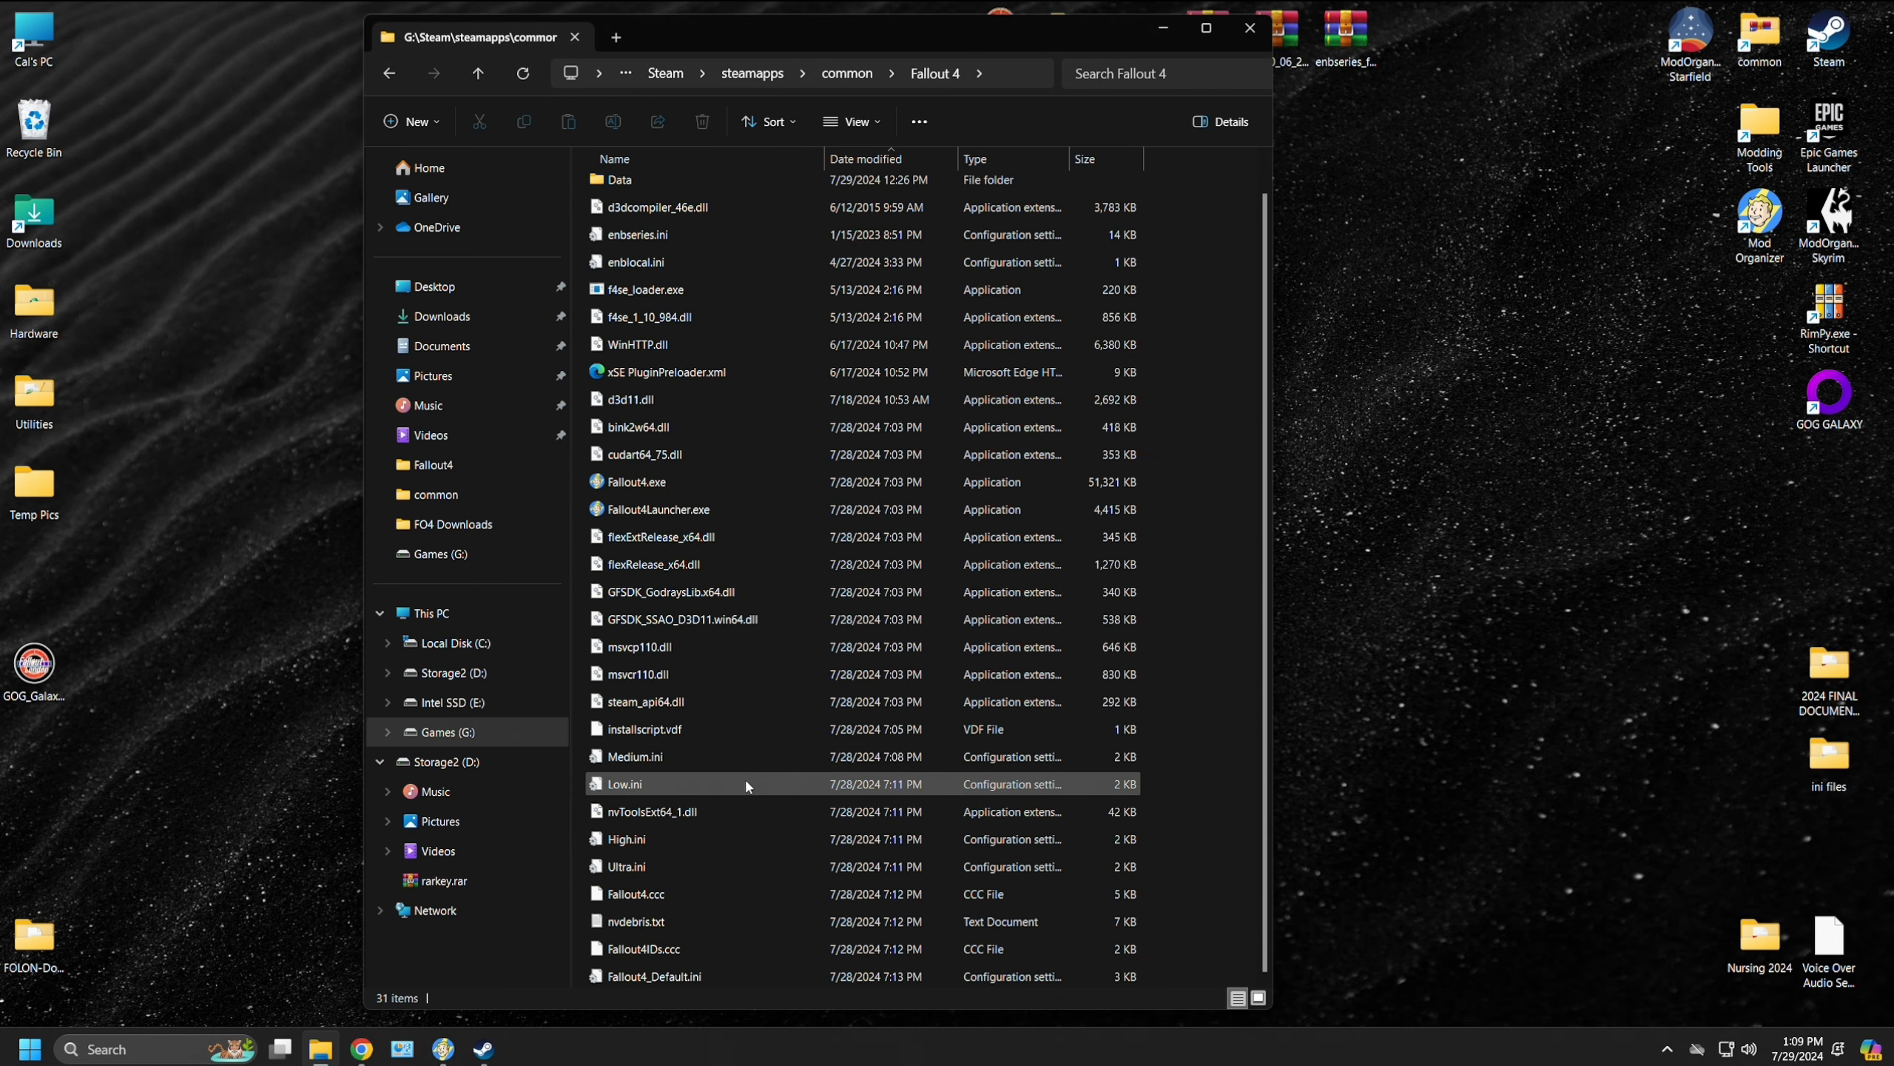
pyautogui.scroll(1, 745, 785)
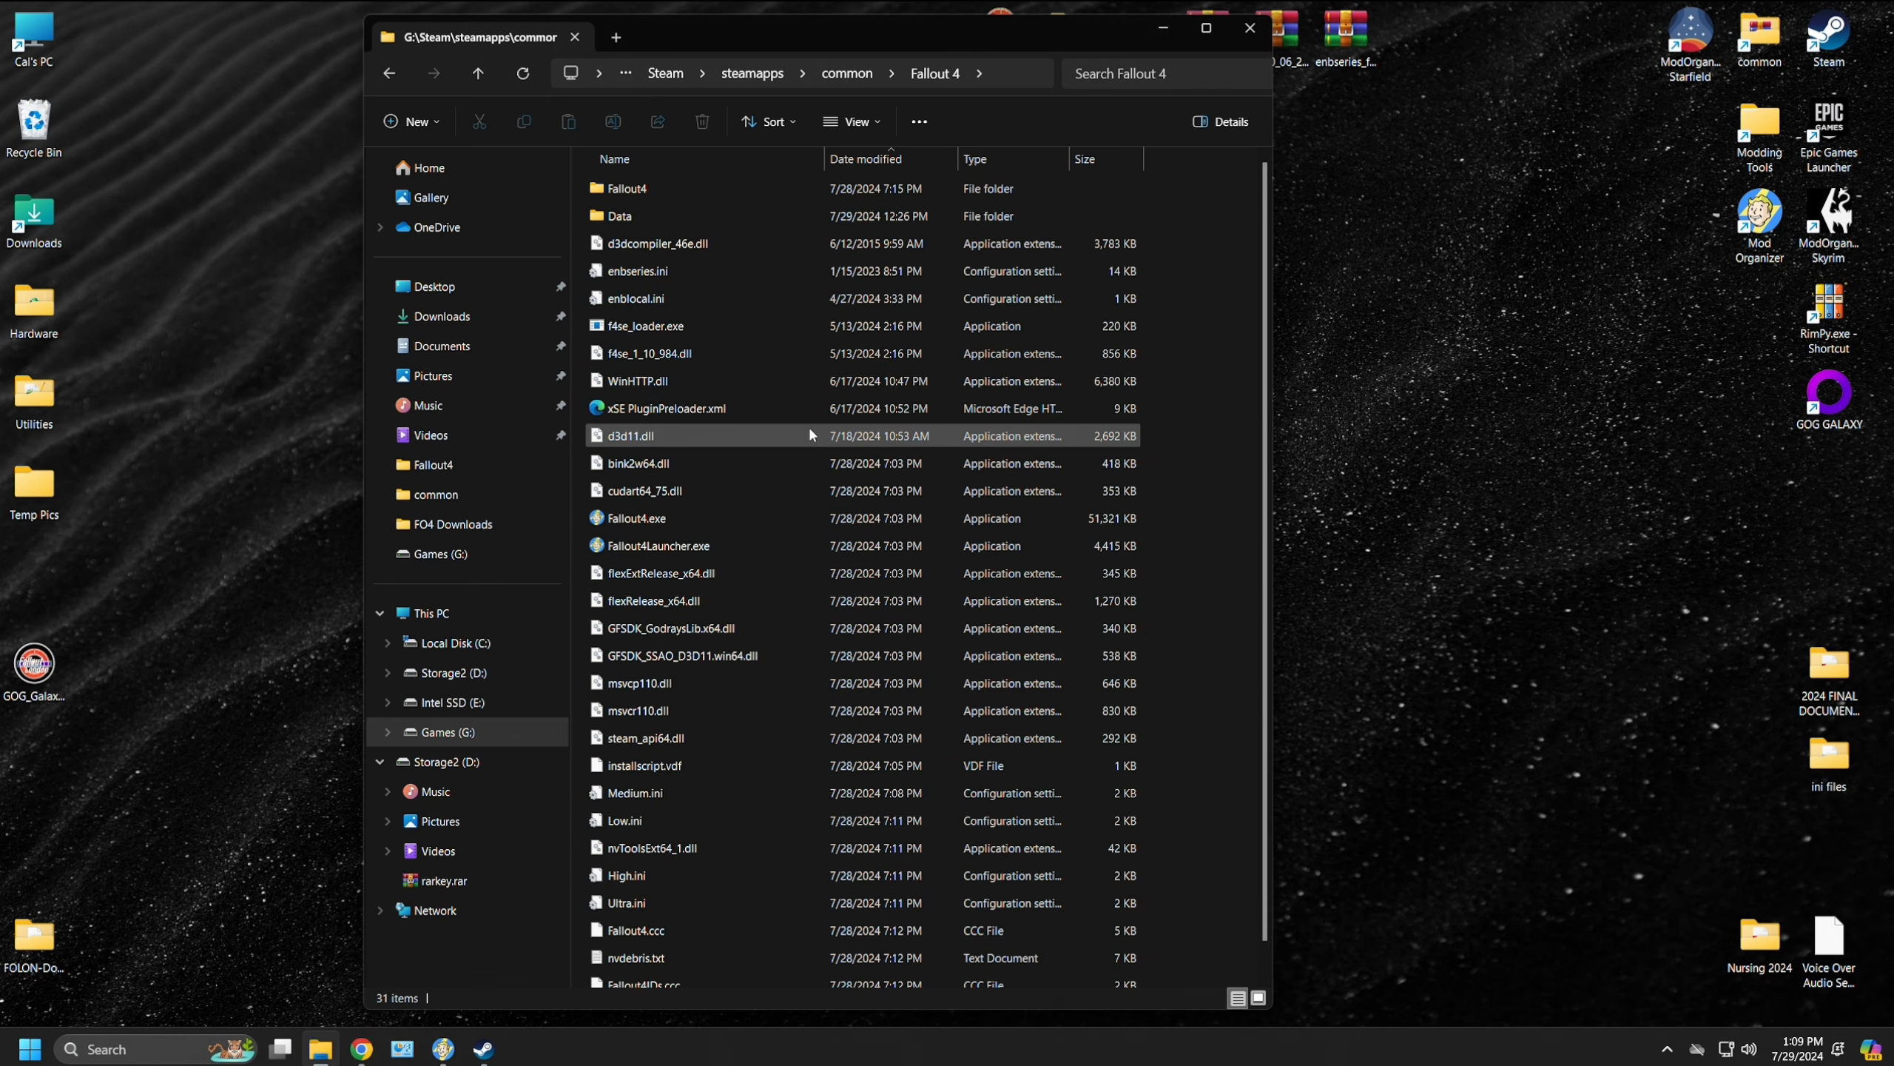
pyautogui.moveTo(810, 433)
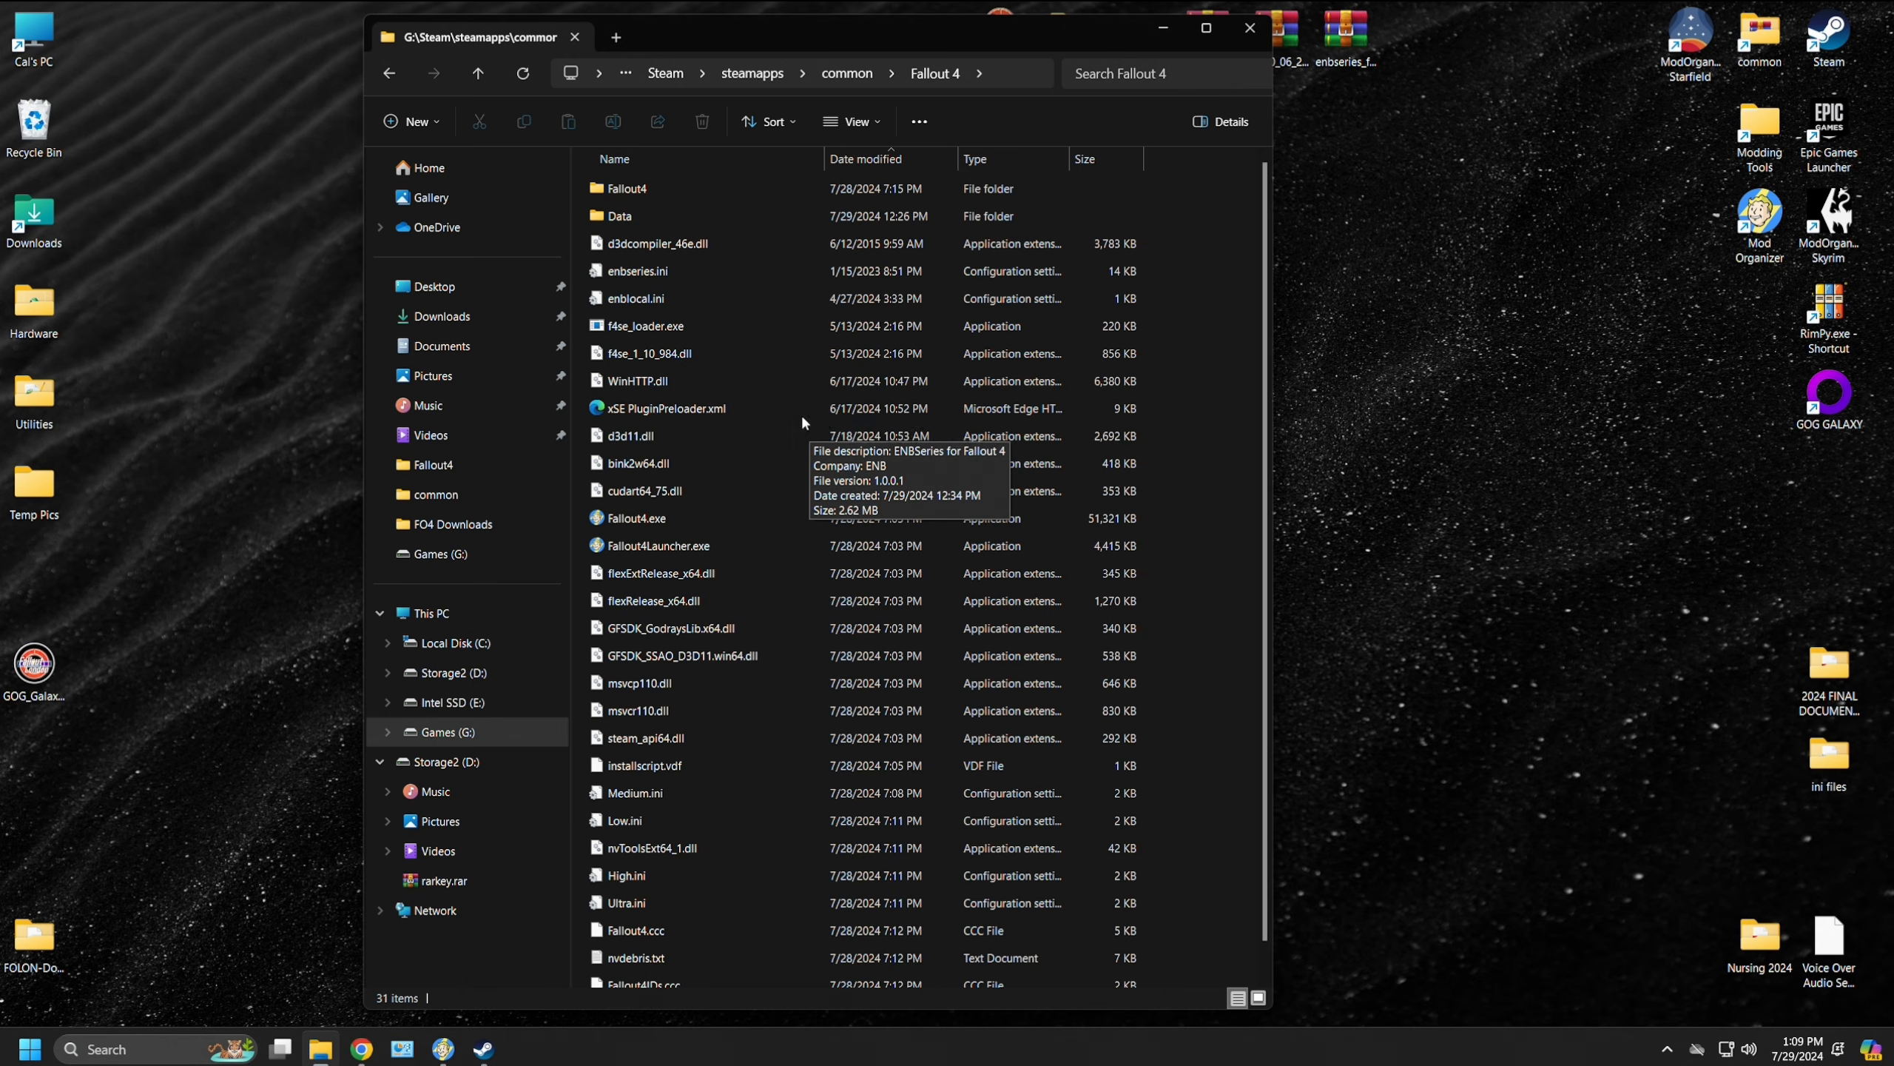
pyautogui.moveTo(704, 359)
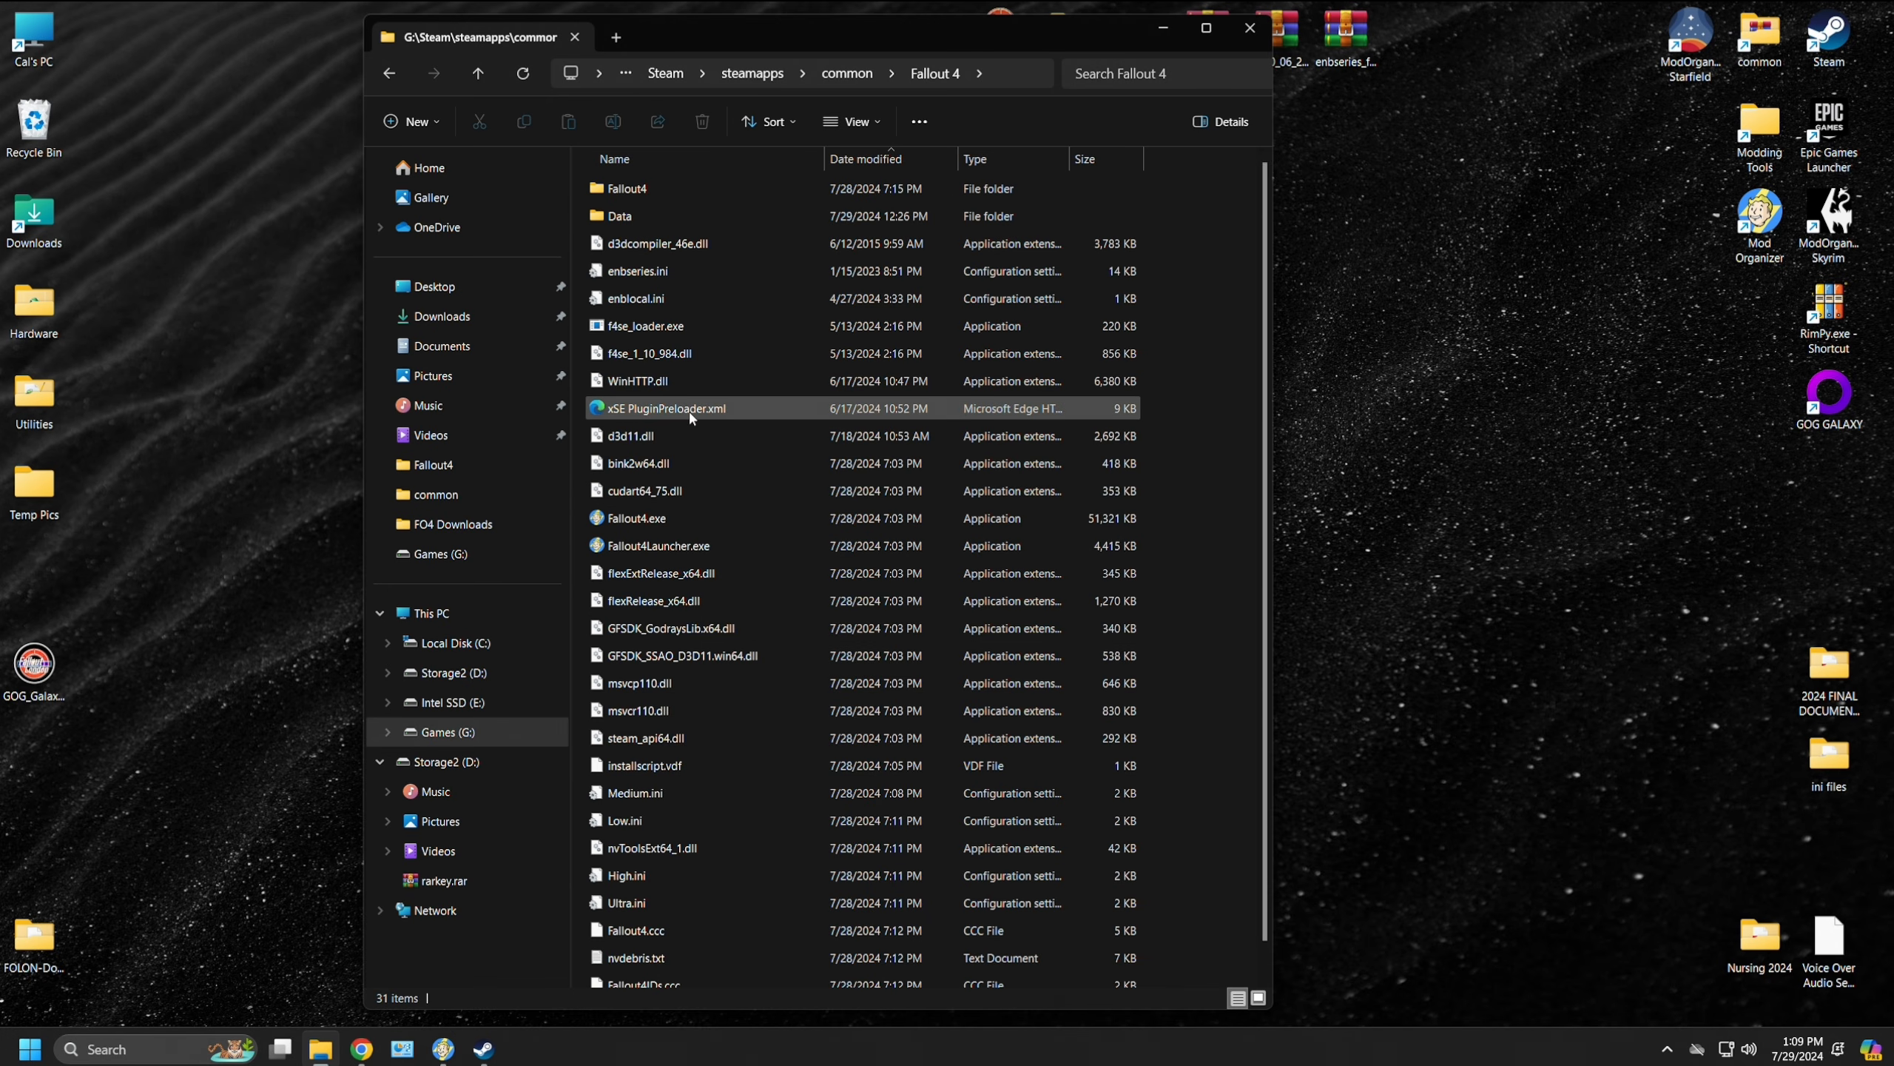
pyautogui.click(680, 384)
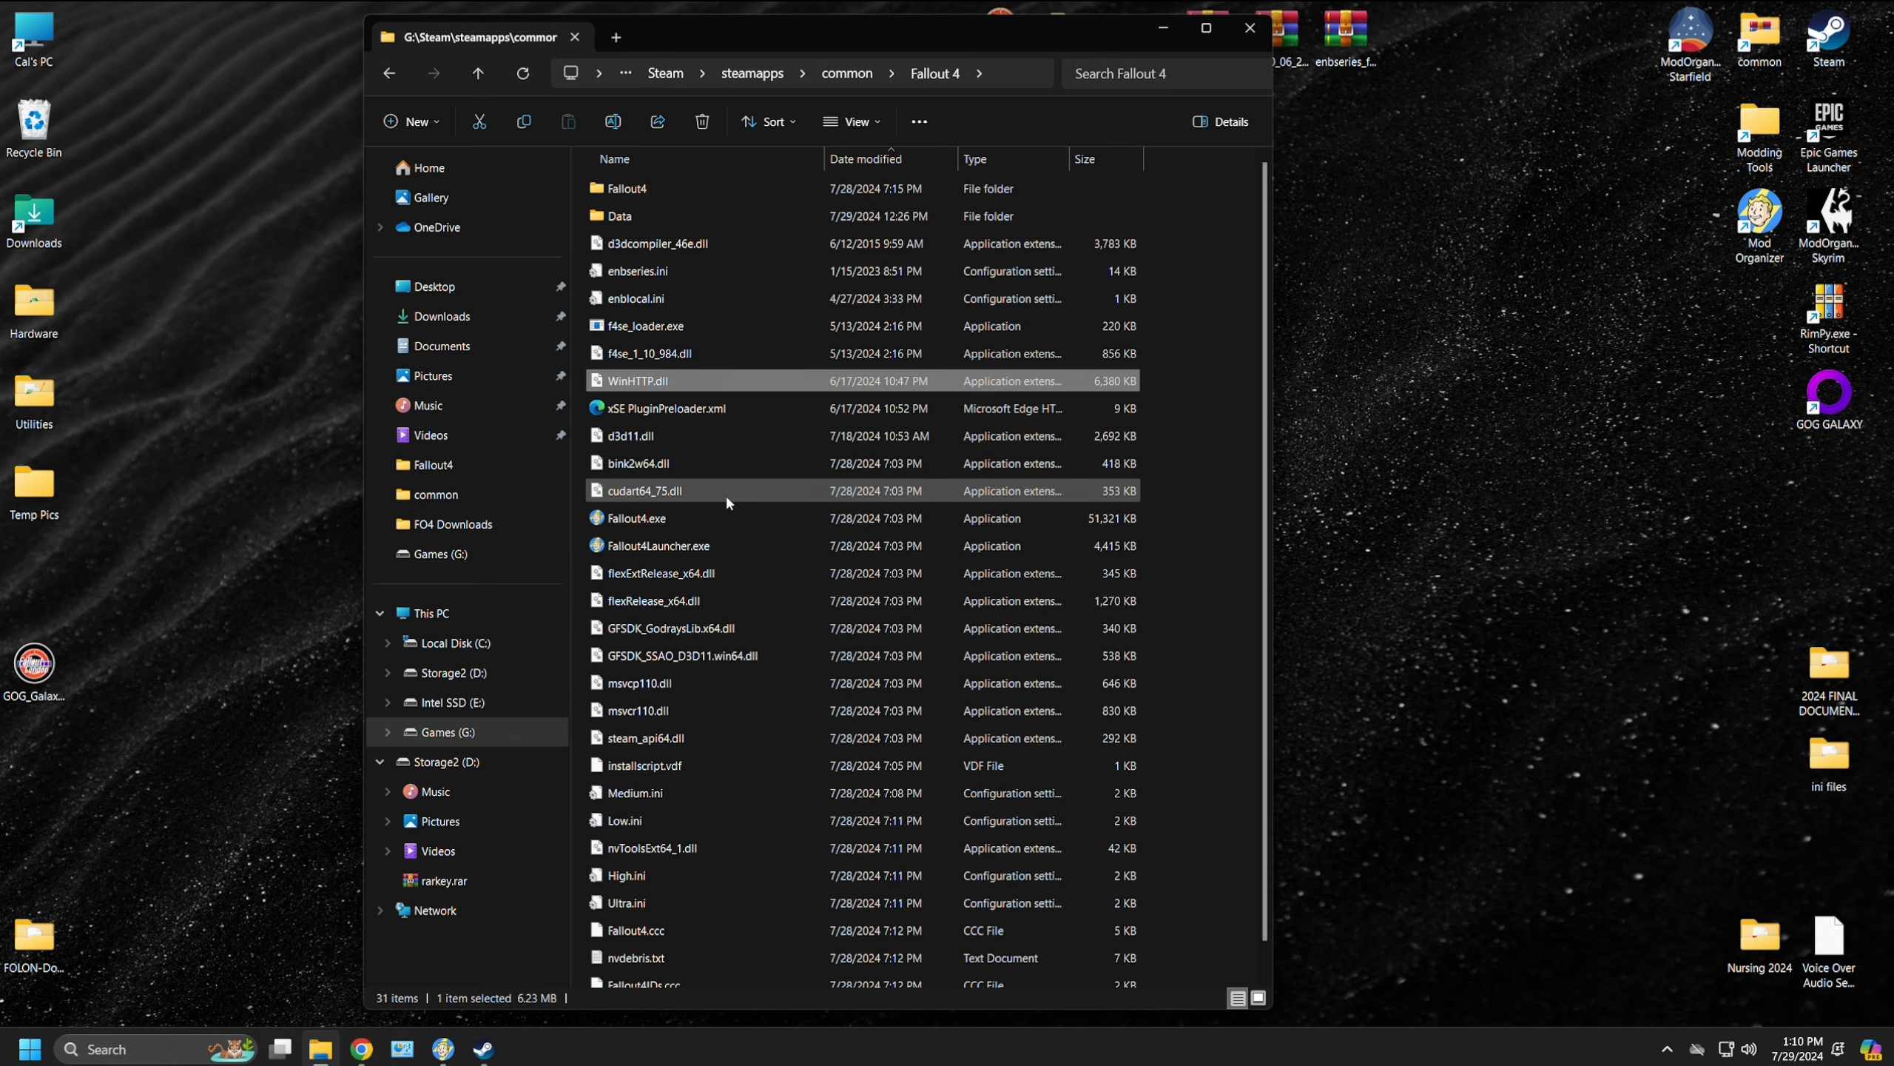
# Step: Switch to Steam and uninstall Fallout 4 from the game library
pyautogui.click(1160, 30)
pyautogui.doubleClick(1839, 31)
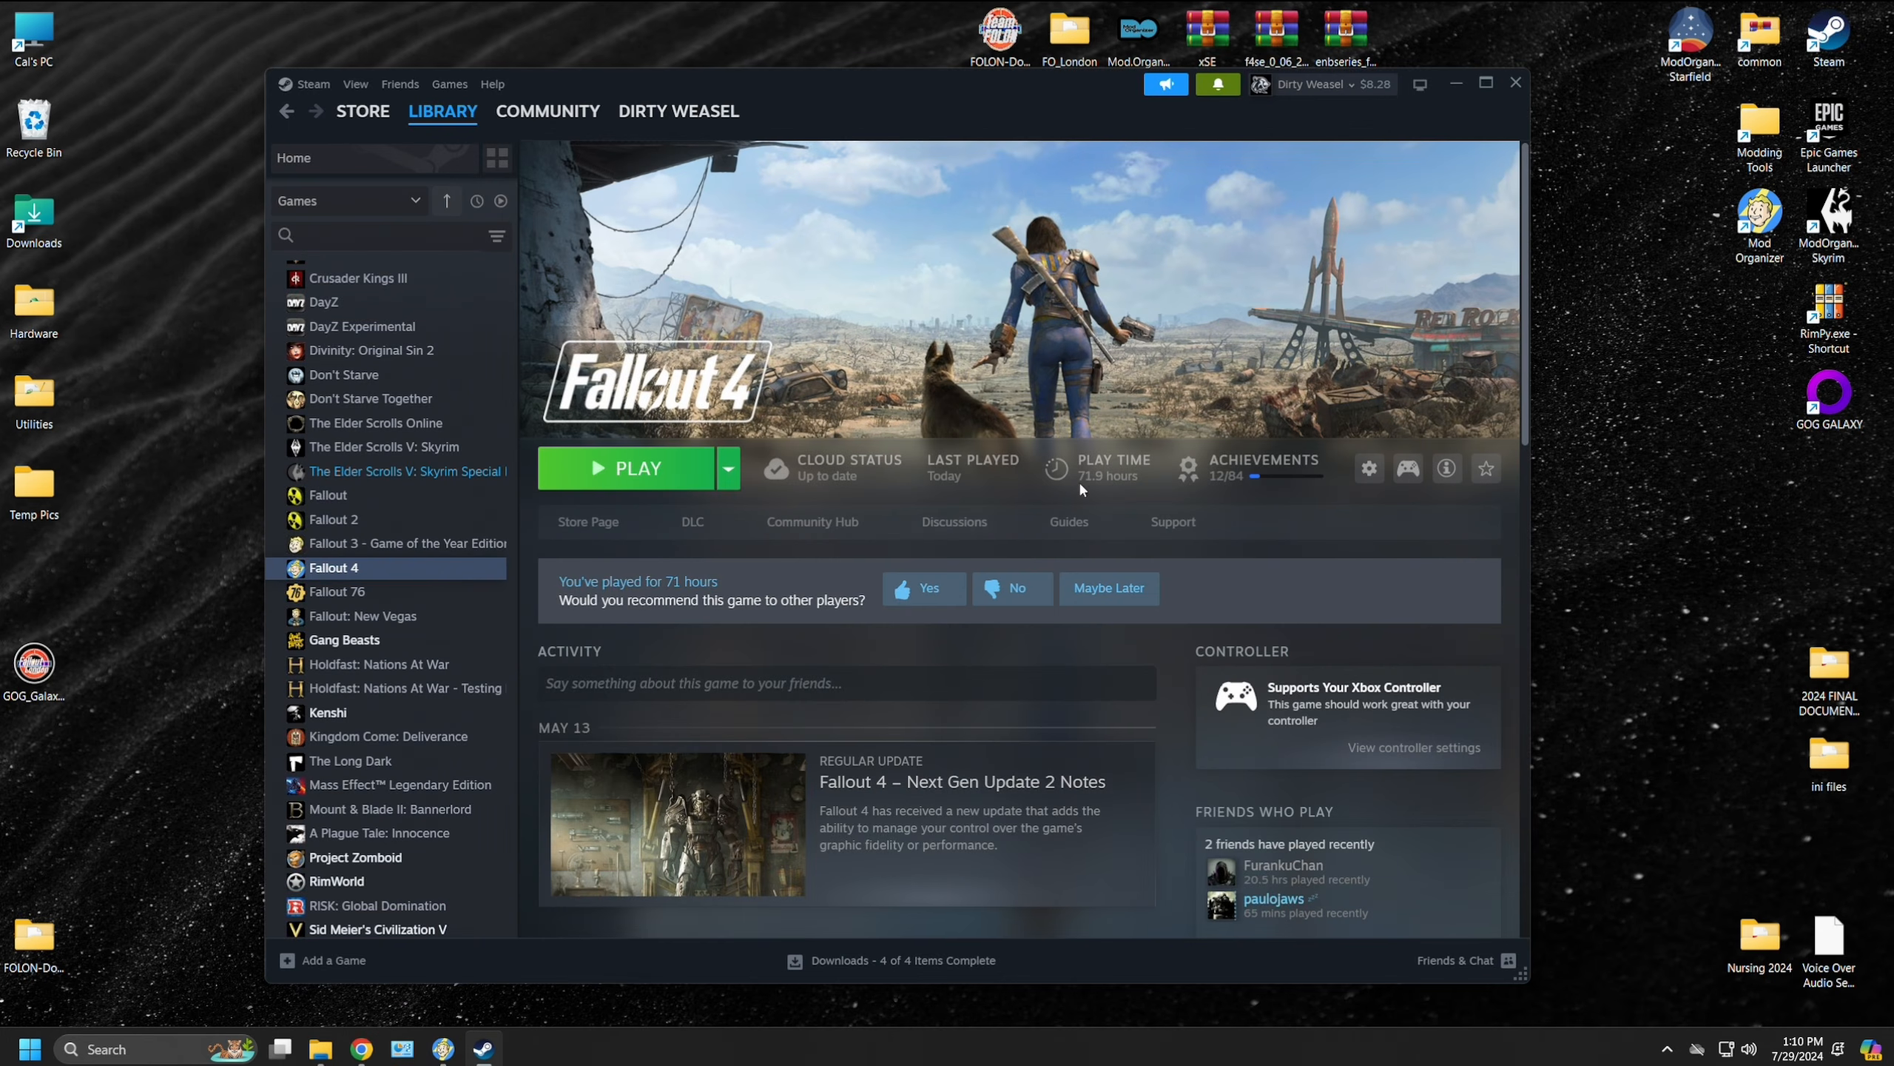
pyautogui.rightClick(394, 573)
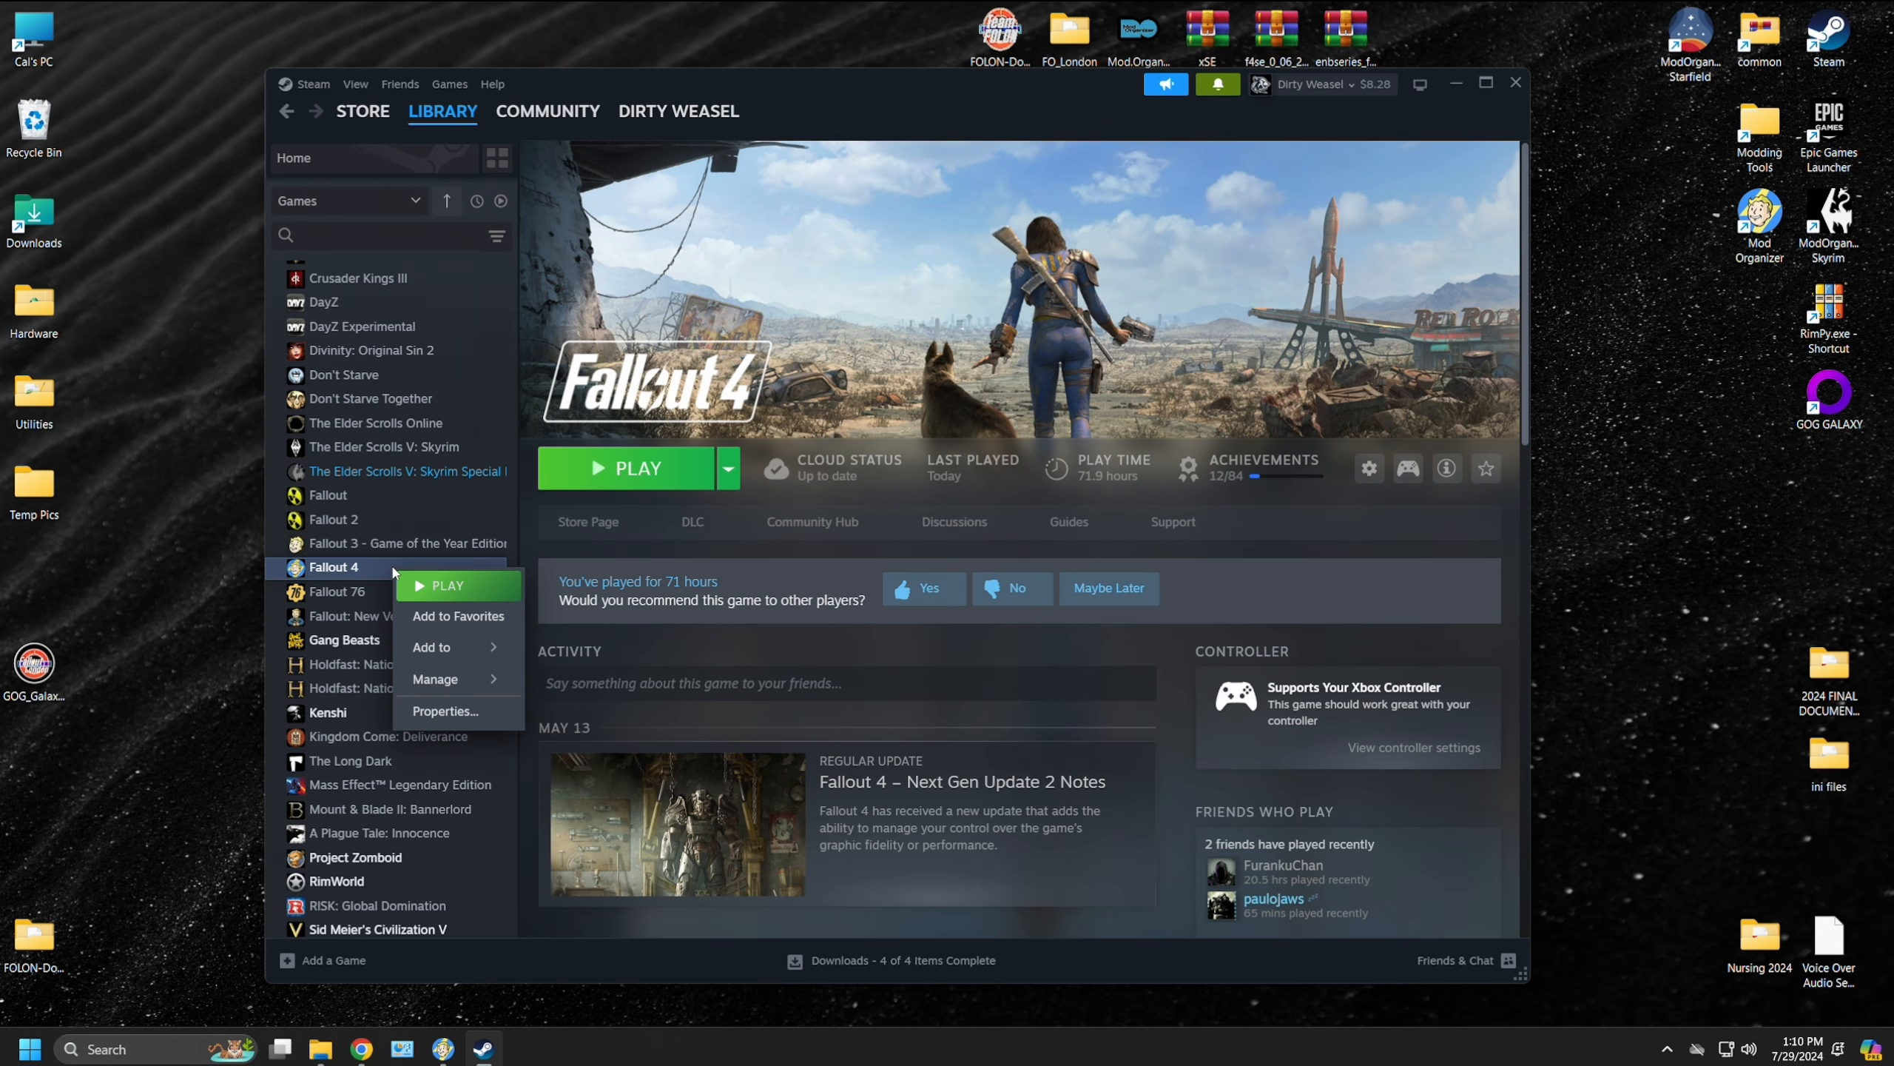
pyautogui.moveTo(444, 678)
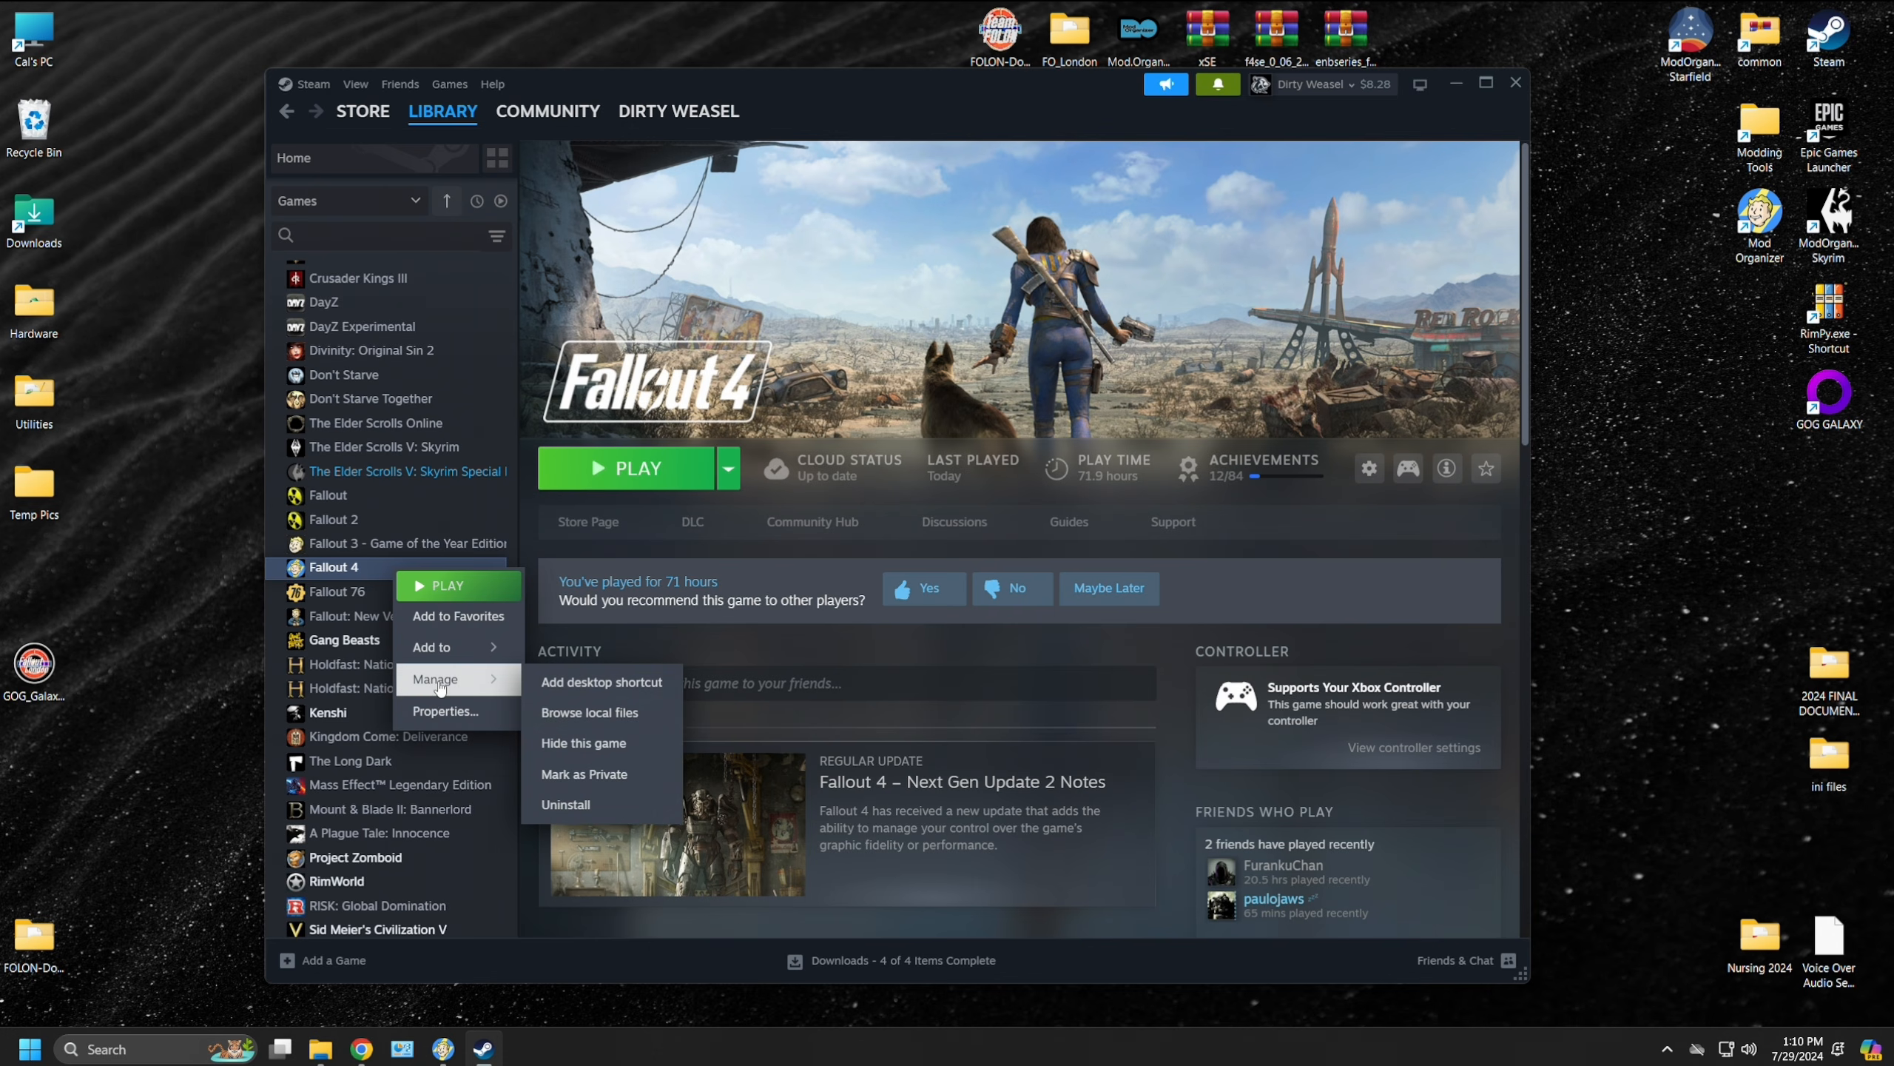
pyautogui.click(580, 806)
pyautogui.press('Return')
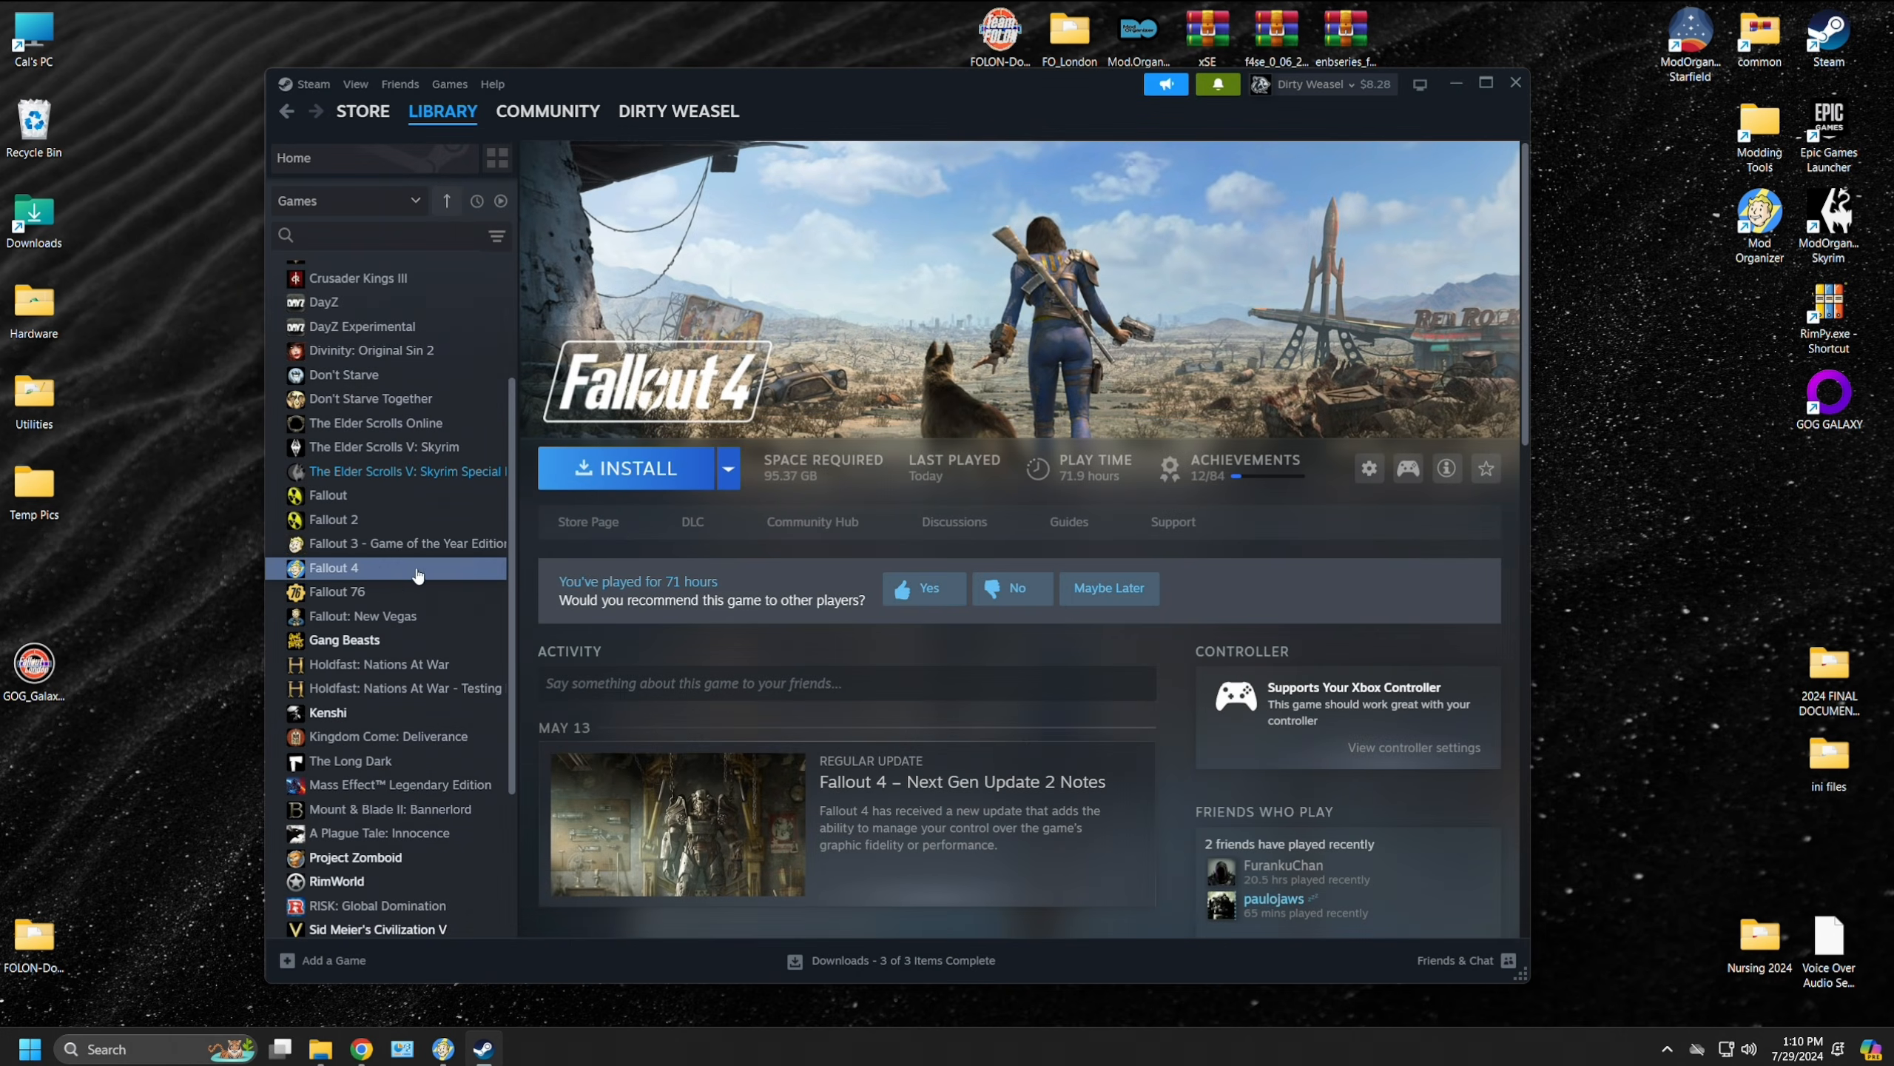
# Step: Set Fallout 4's automatic updates to "Only update this game when I launch it" in its properties
pyautogui.rightClick(363, 570)
pyautogui.click(403, 701)
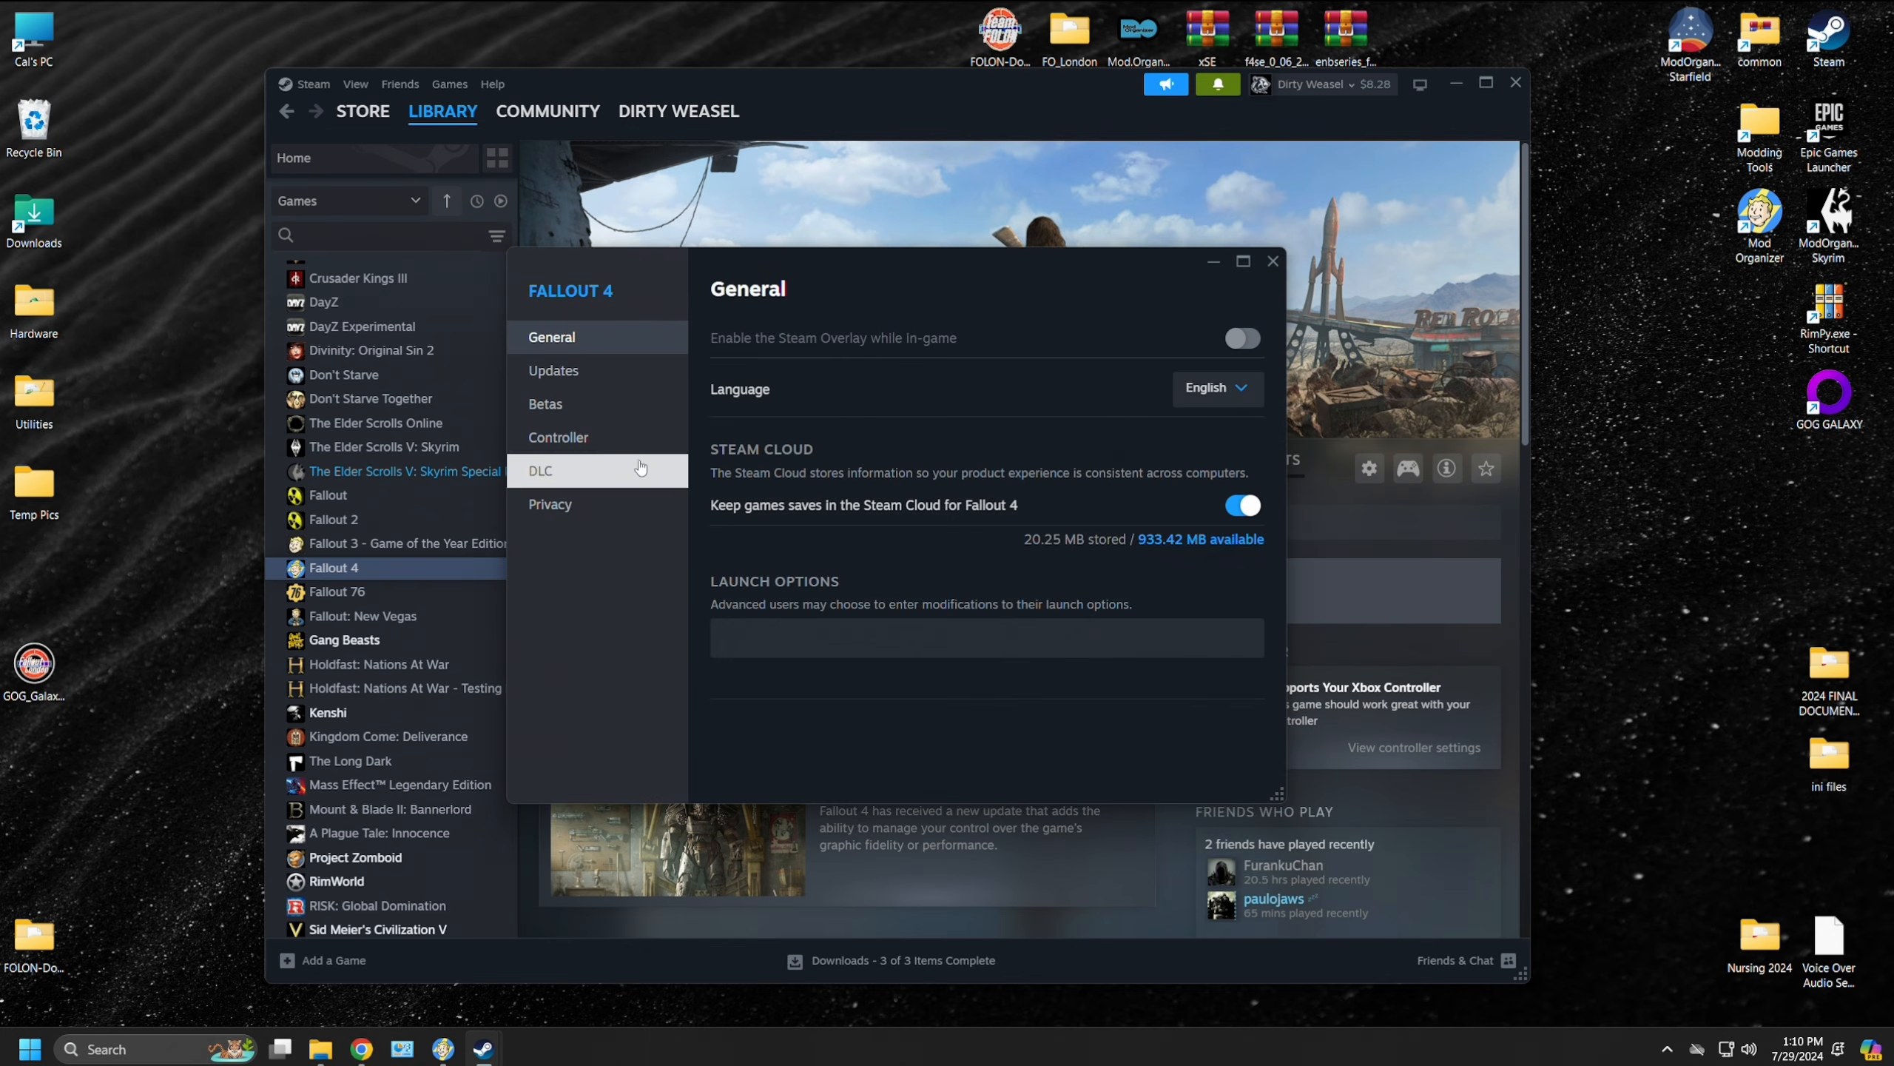
pyautogui.click(640, 383)
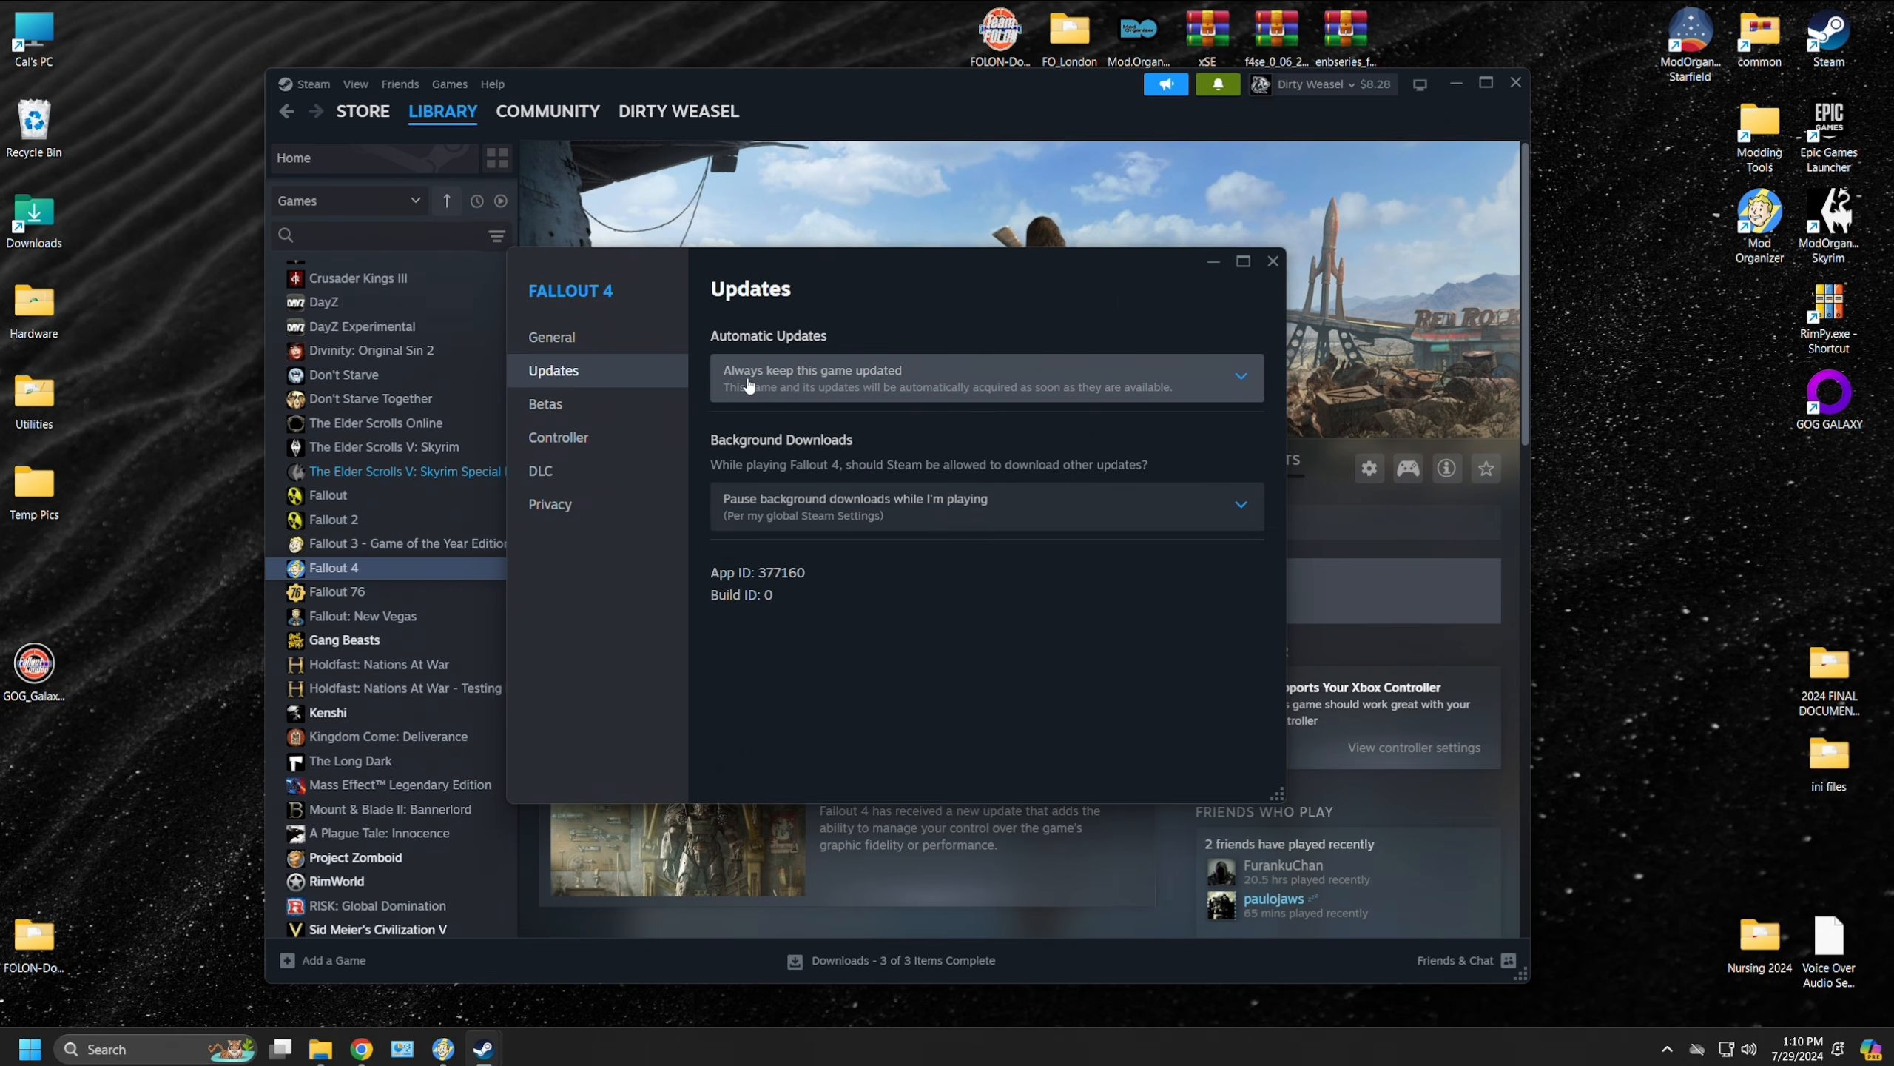
pyautogui.click(858, 384)
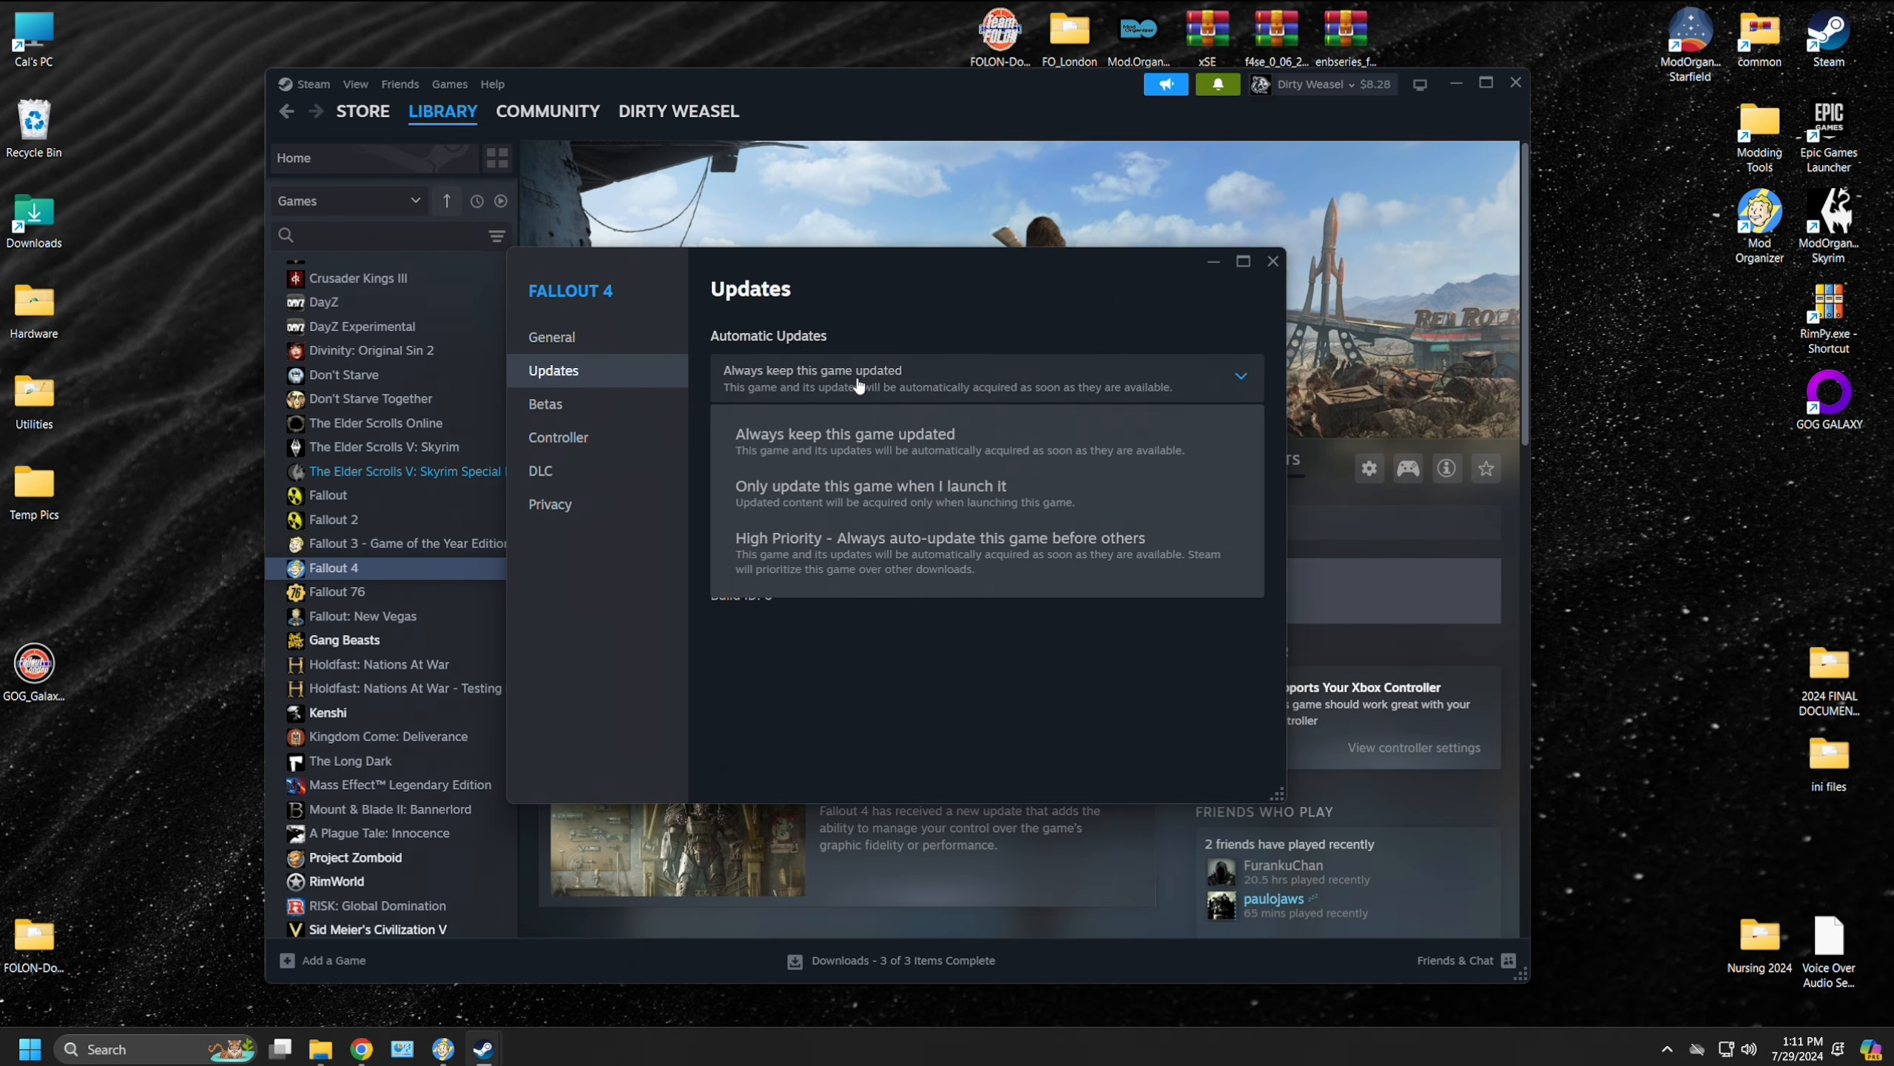
pyautogui.click(880, 497)
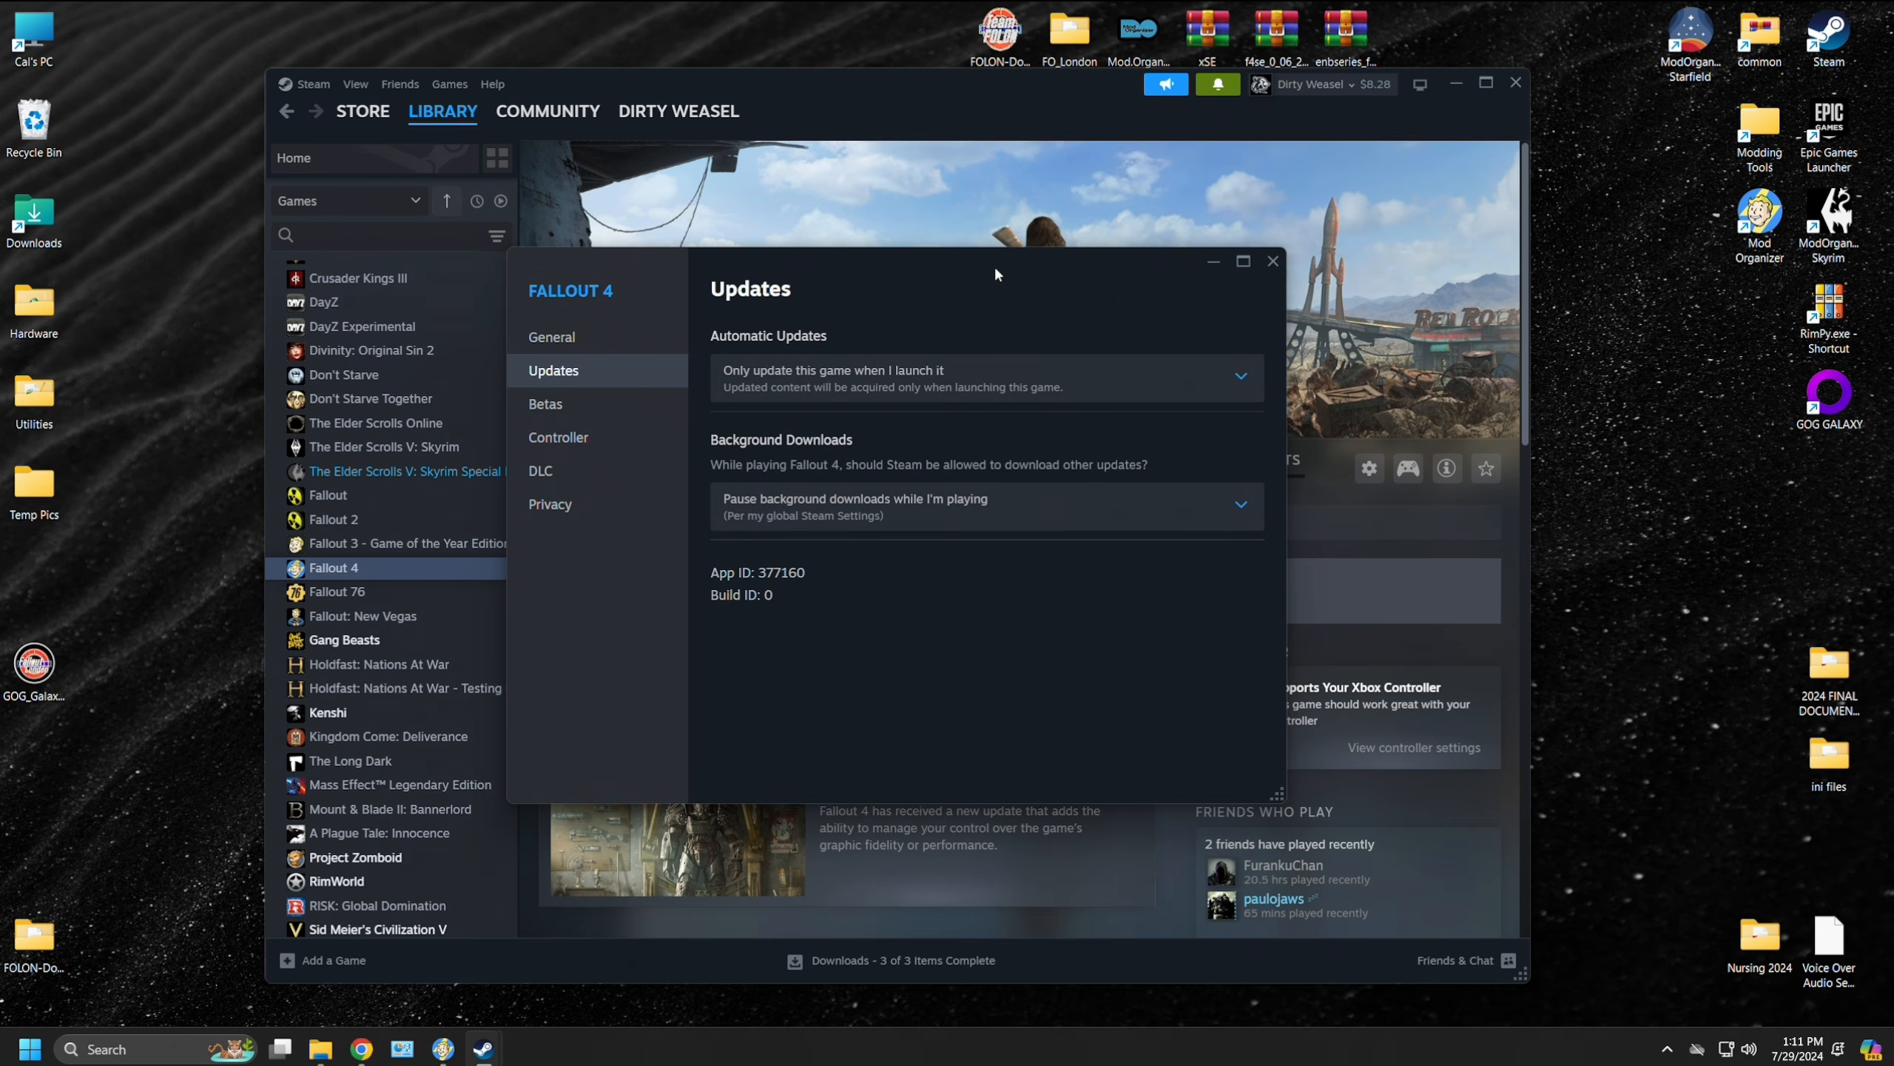
# Step: Exclude the Fallout 4 - High Resolution Texture Pack from the game's installed DLC and close the properties
pyautogui.click(578, 468)
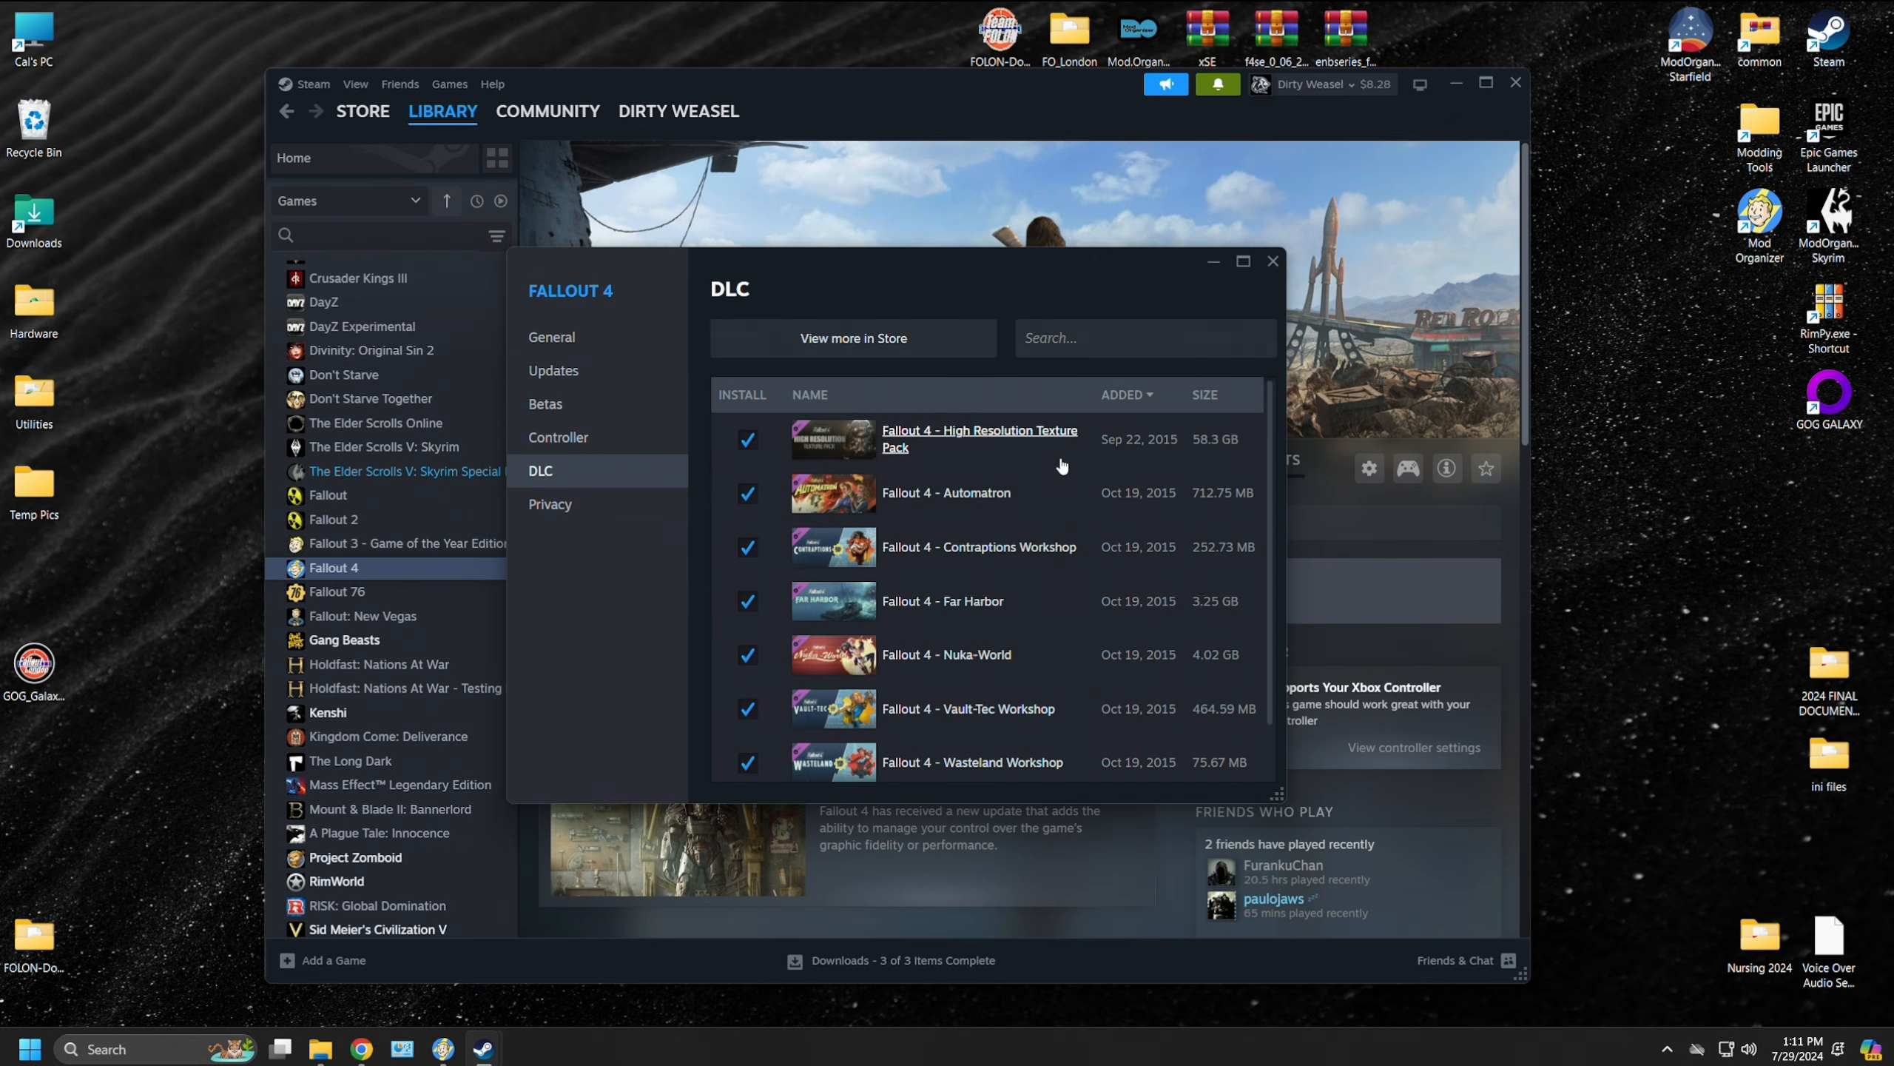
pyautogui.scroll(1, 1007, 571)
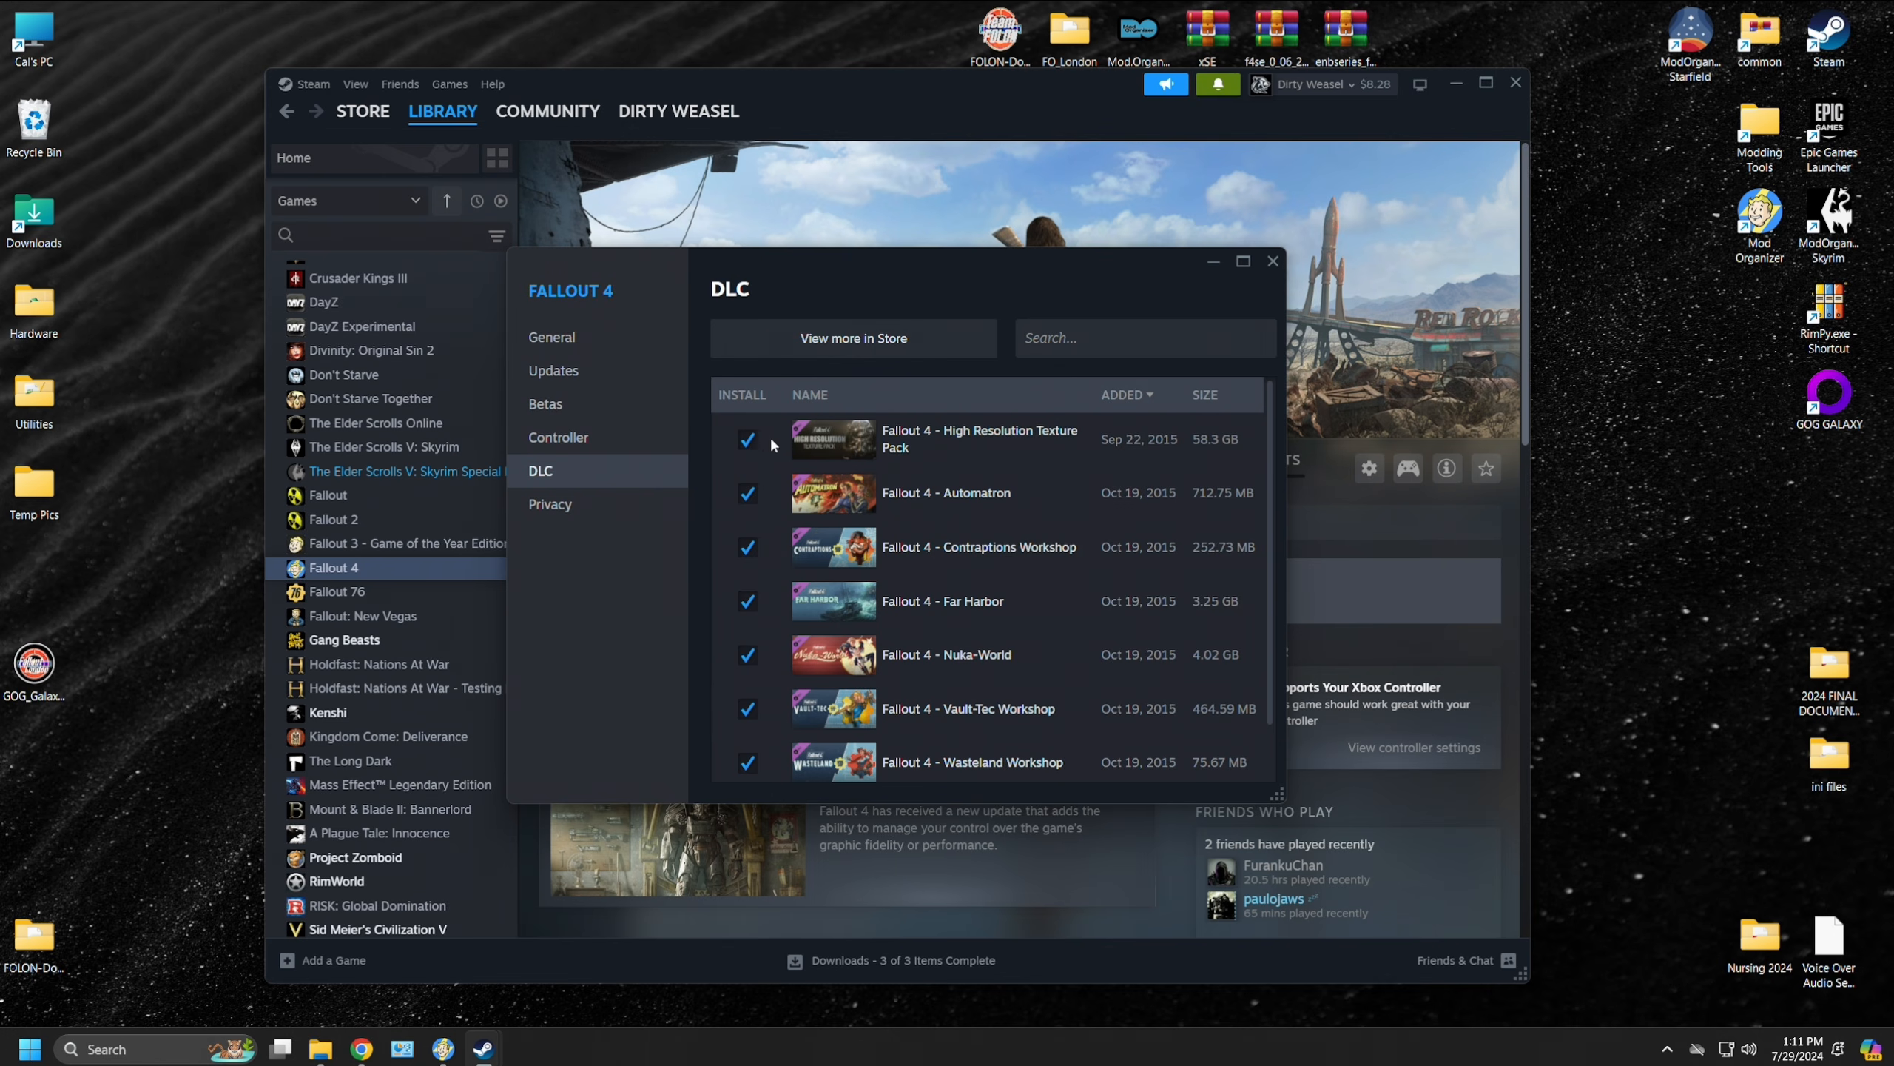
pyautogui.click(747, 442)
pyautogui.click(747, 442)
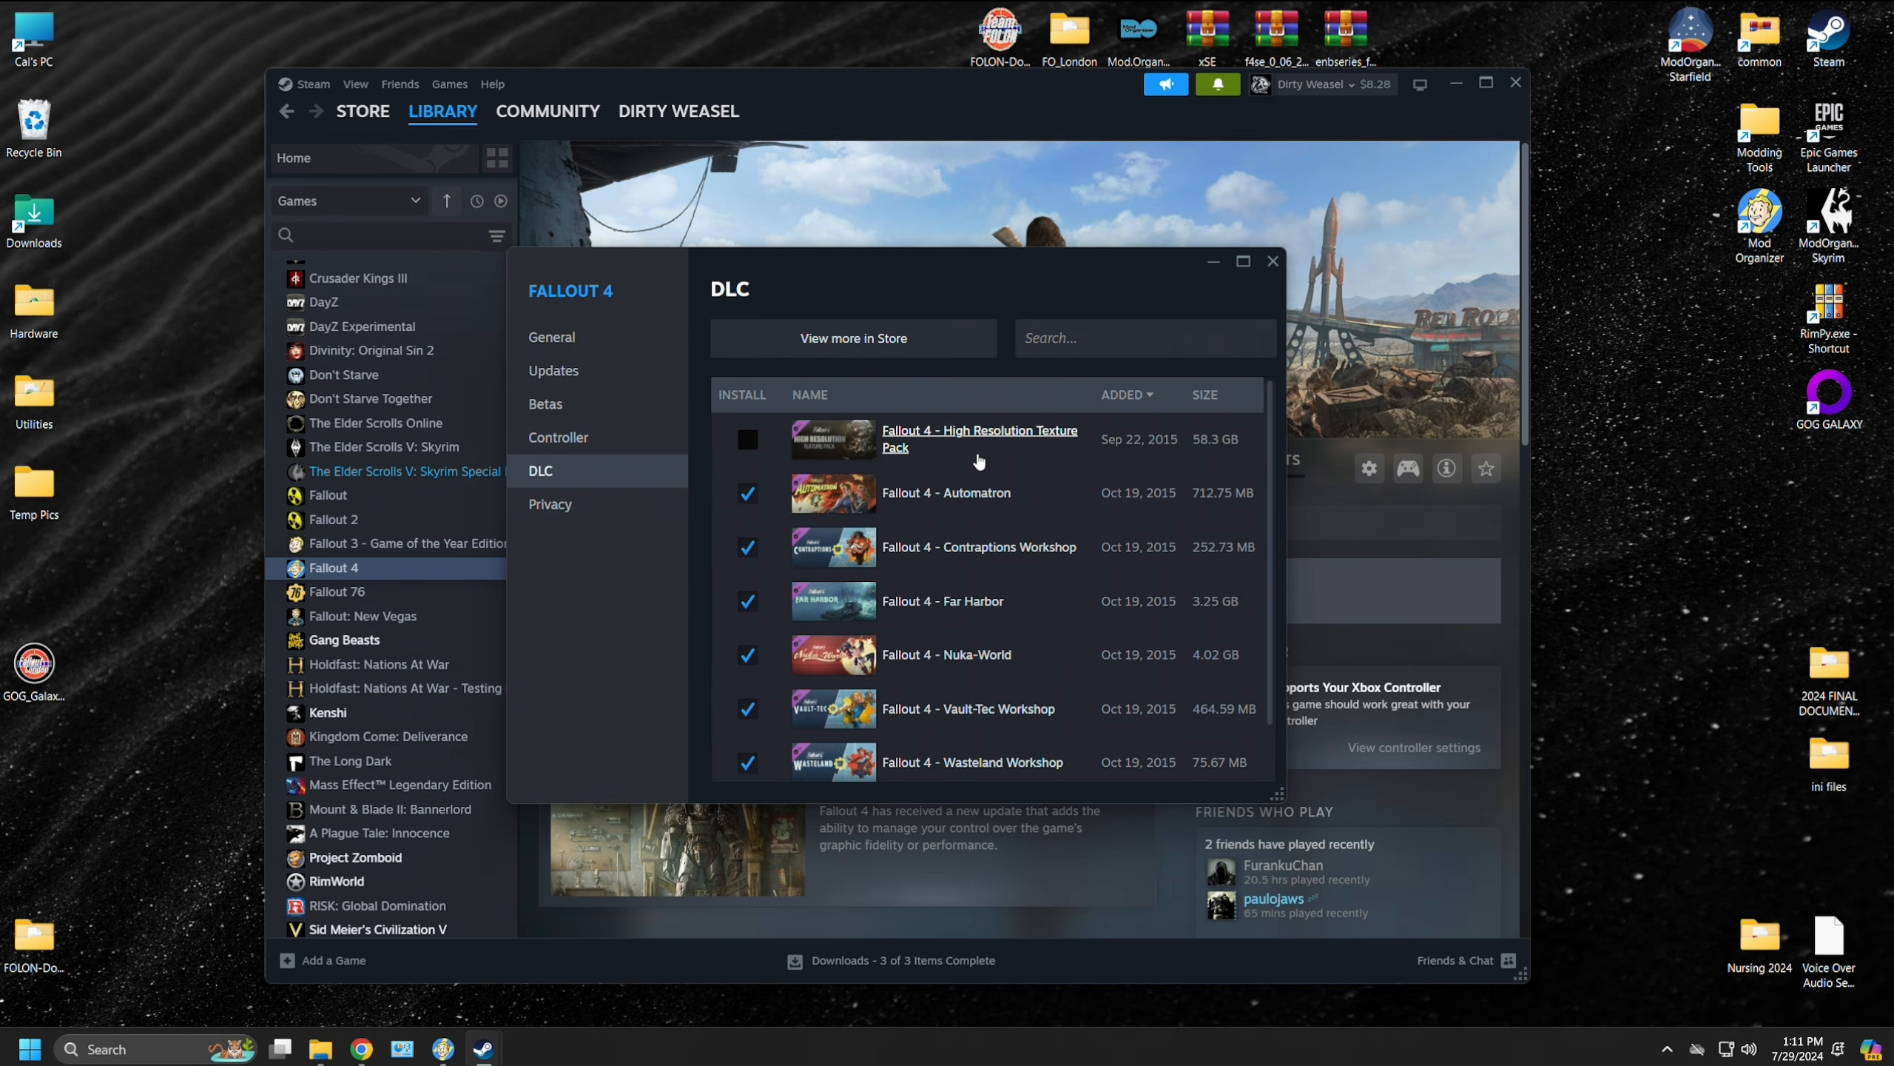
pyautogui.click(1273, 262)
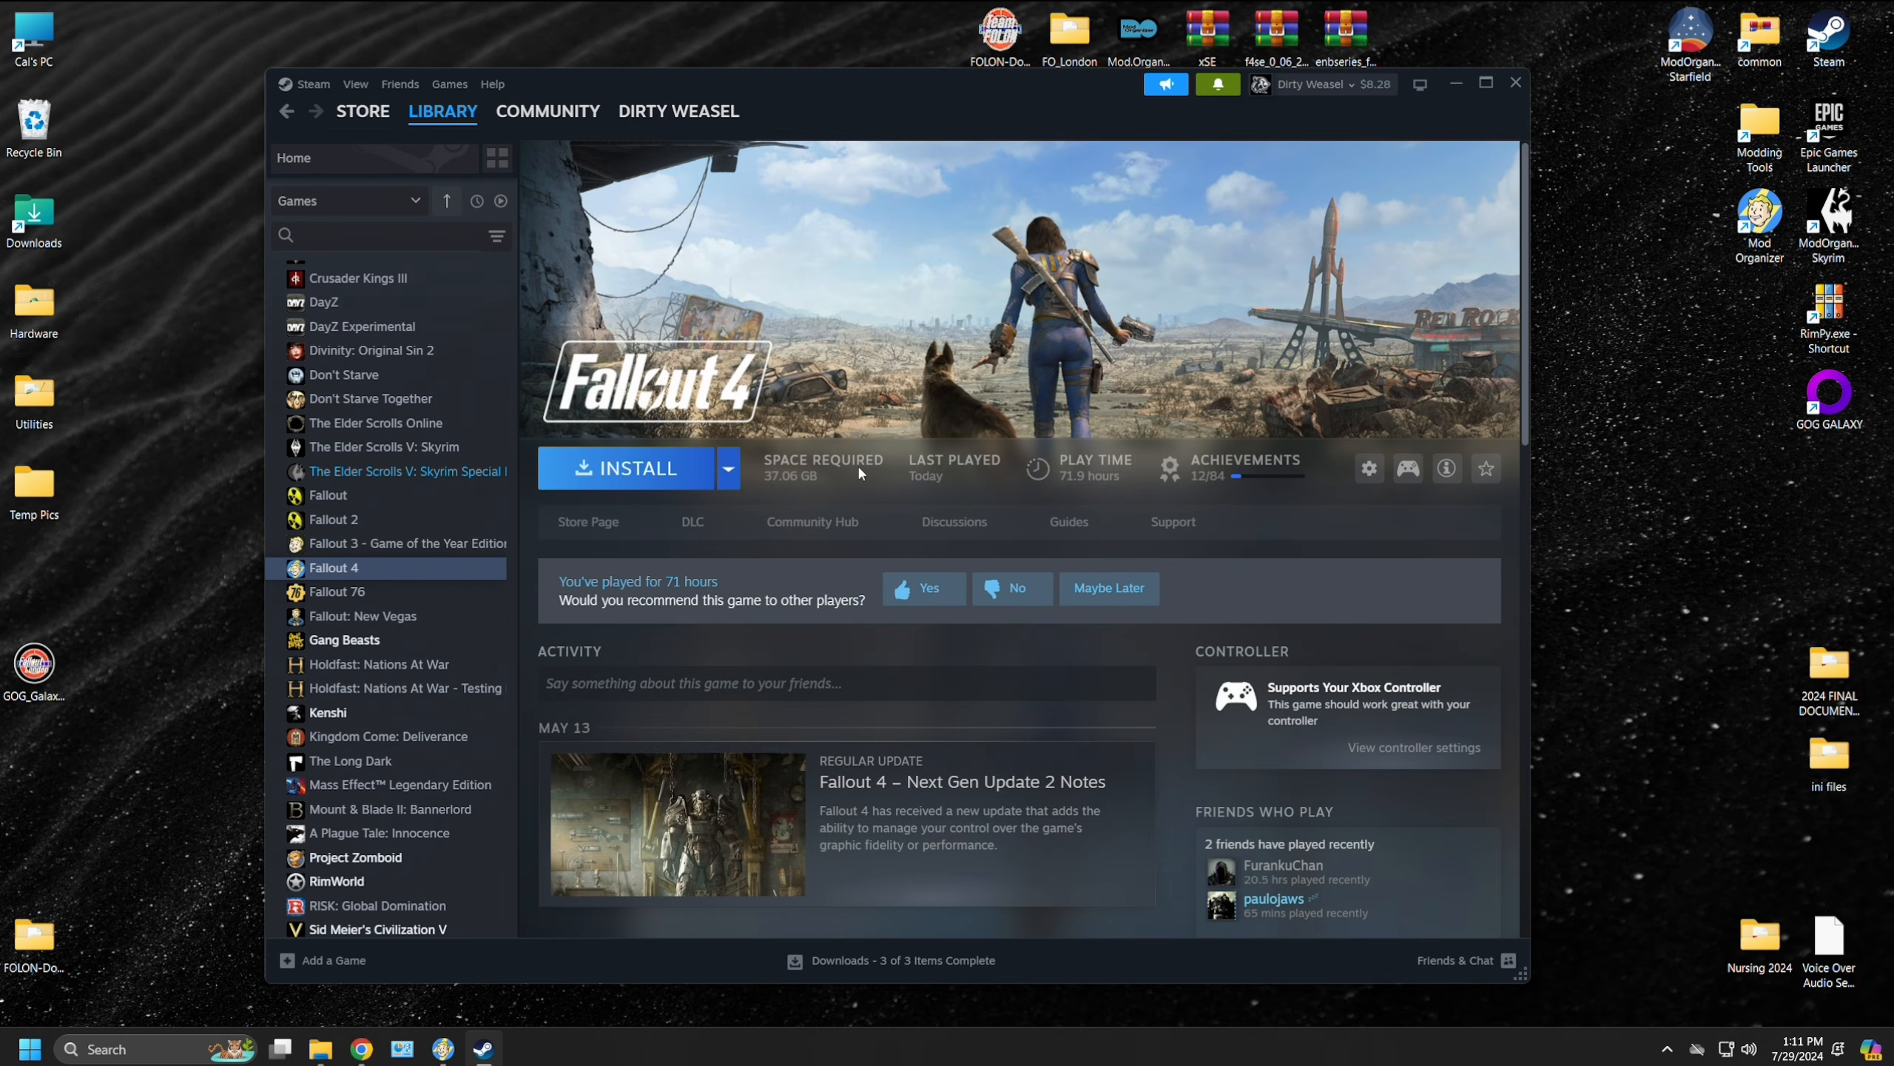
# Step: Switch to File Explorer and check the contents of the Fallout4 folder in Documents\My Games
pyautogui.click(320, 1048)
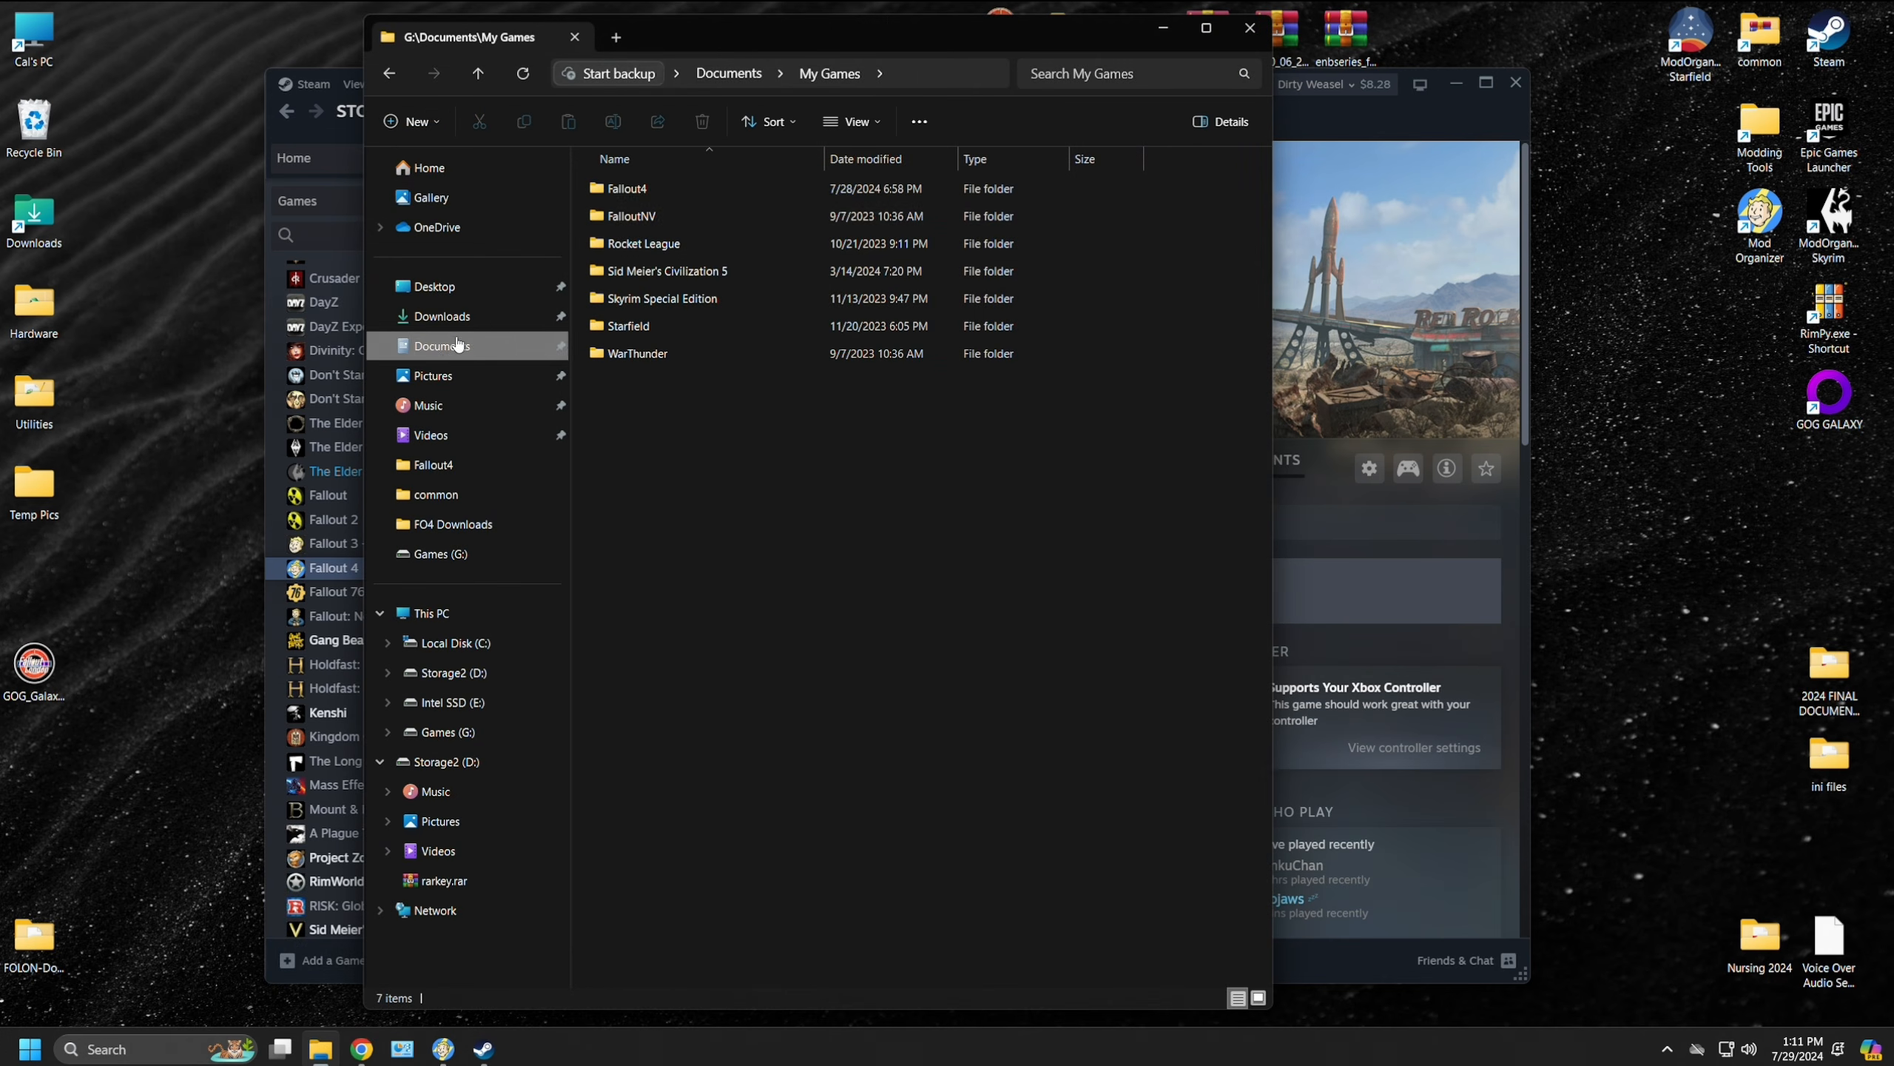
pyautogui.doubleClick(643, 190)
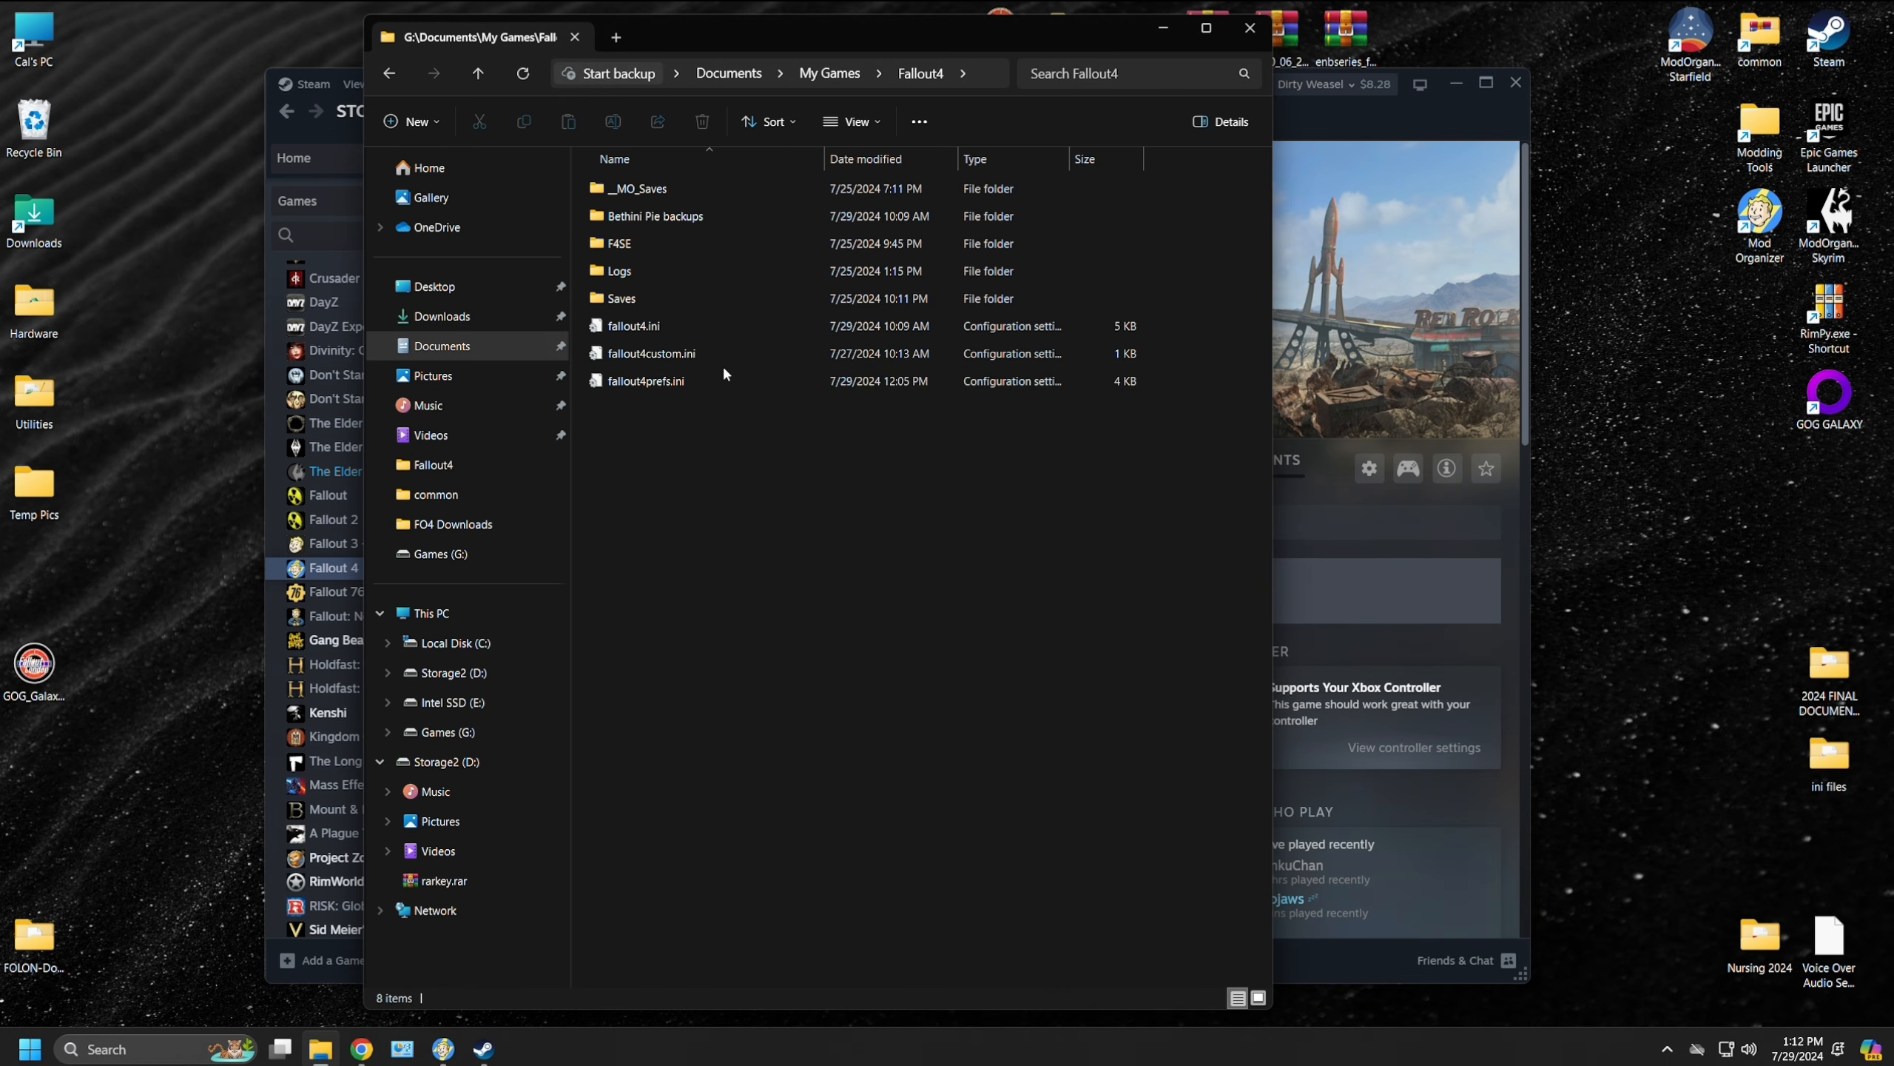
pyautogui.click(1250, 28)
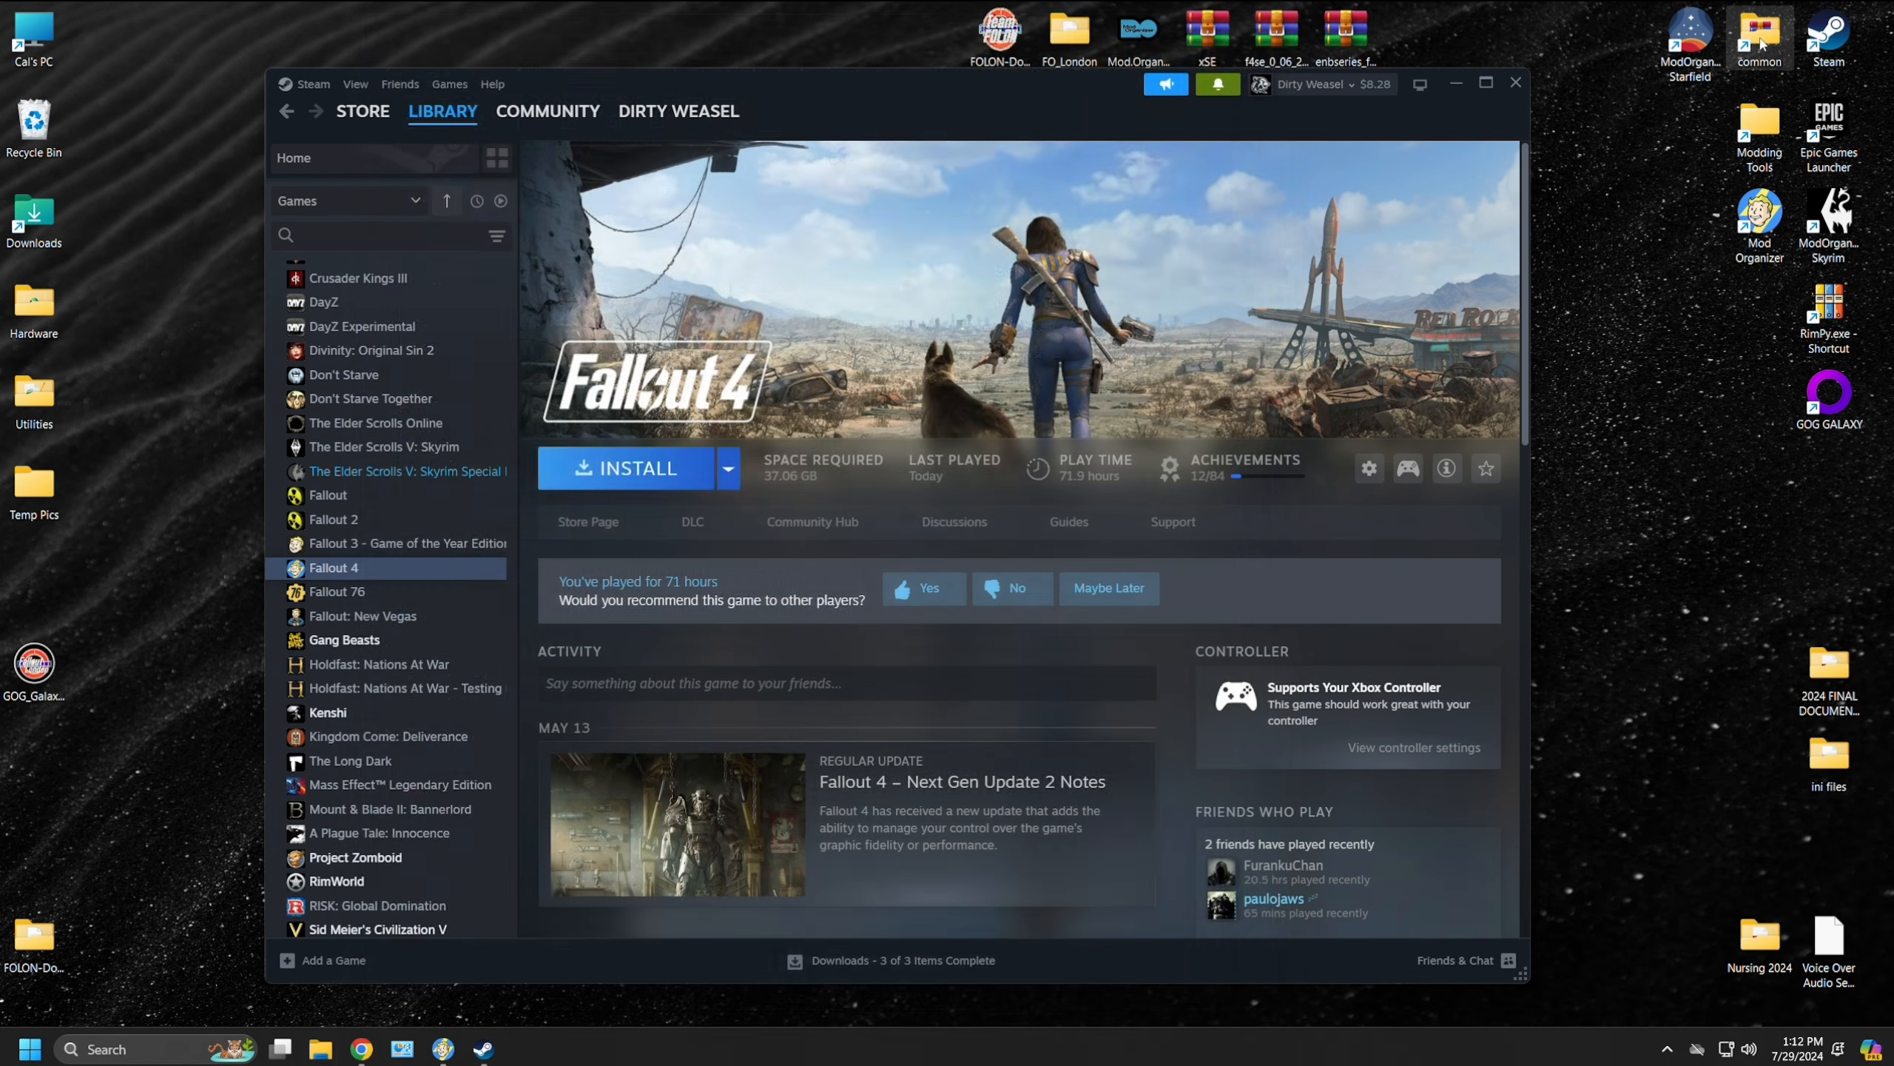
# Step: Check the leftover files in the Fallout 4 folder under steamapps\common and rename that folder "Fallout 4 Next Gen Files"
pyautogui.doubleClick(1759, 37)
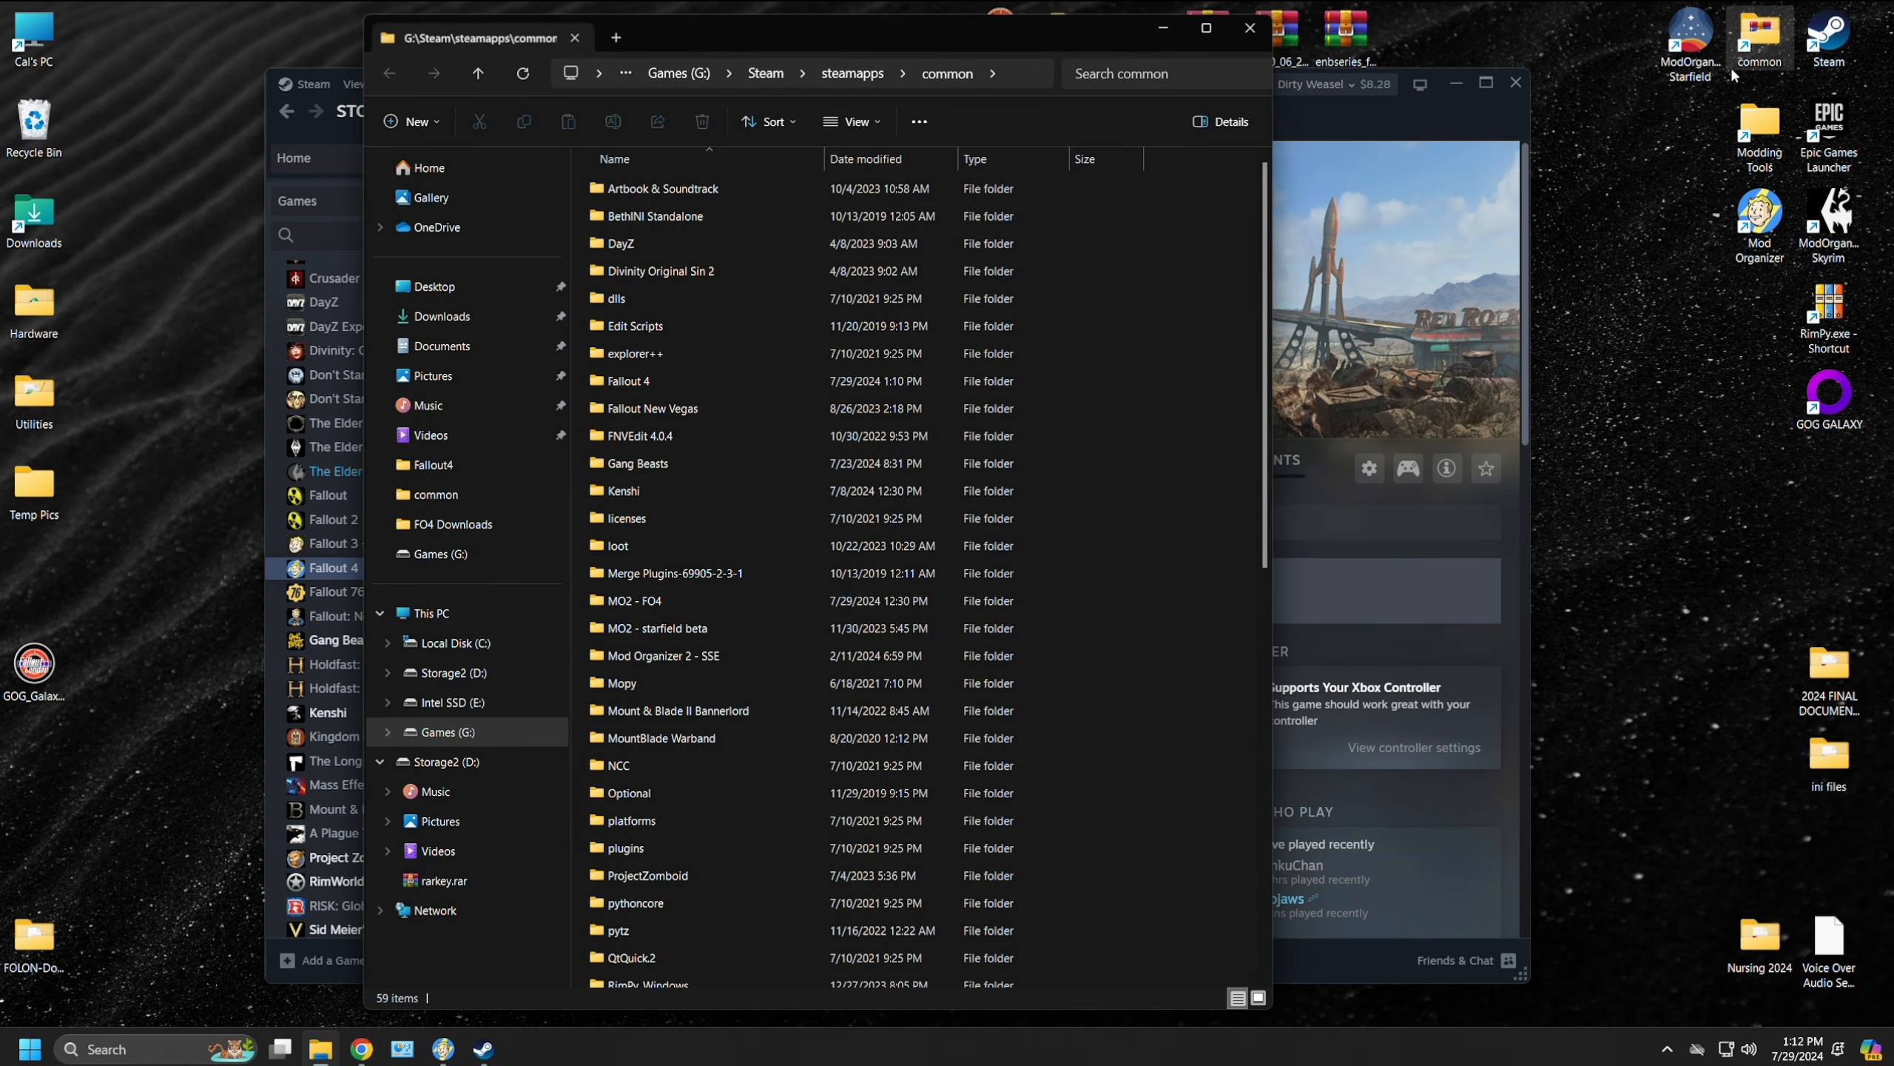
pyautogui.doubleClick(659, 382)
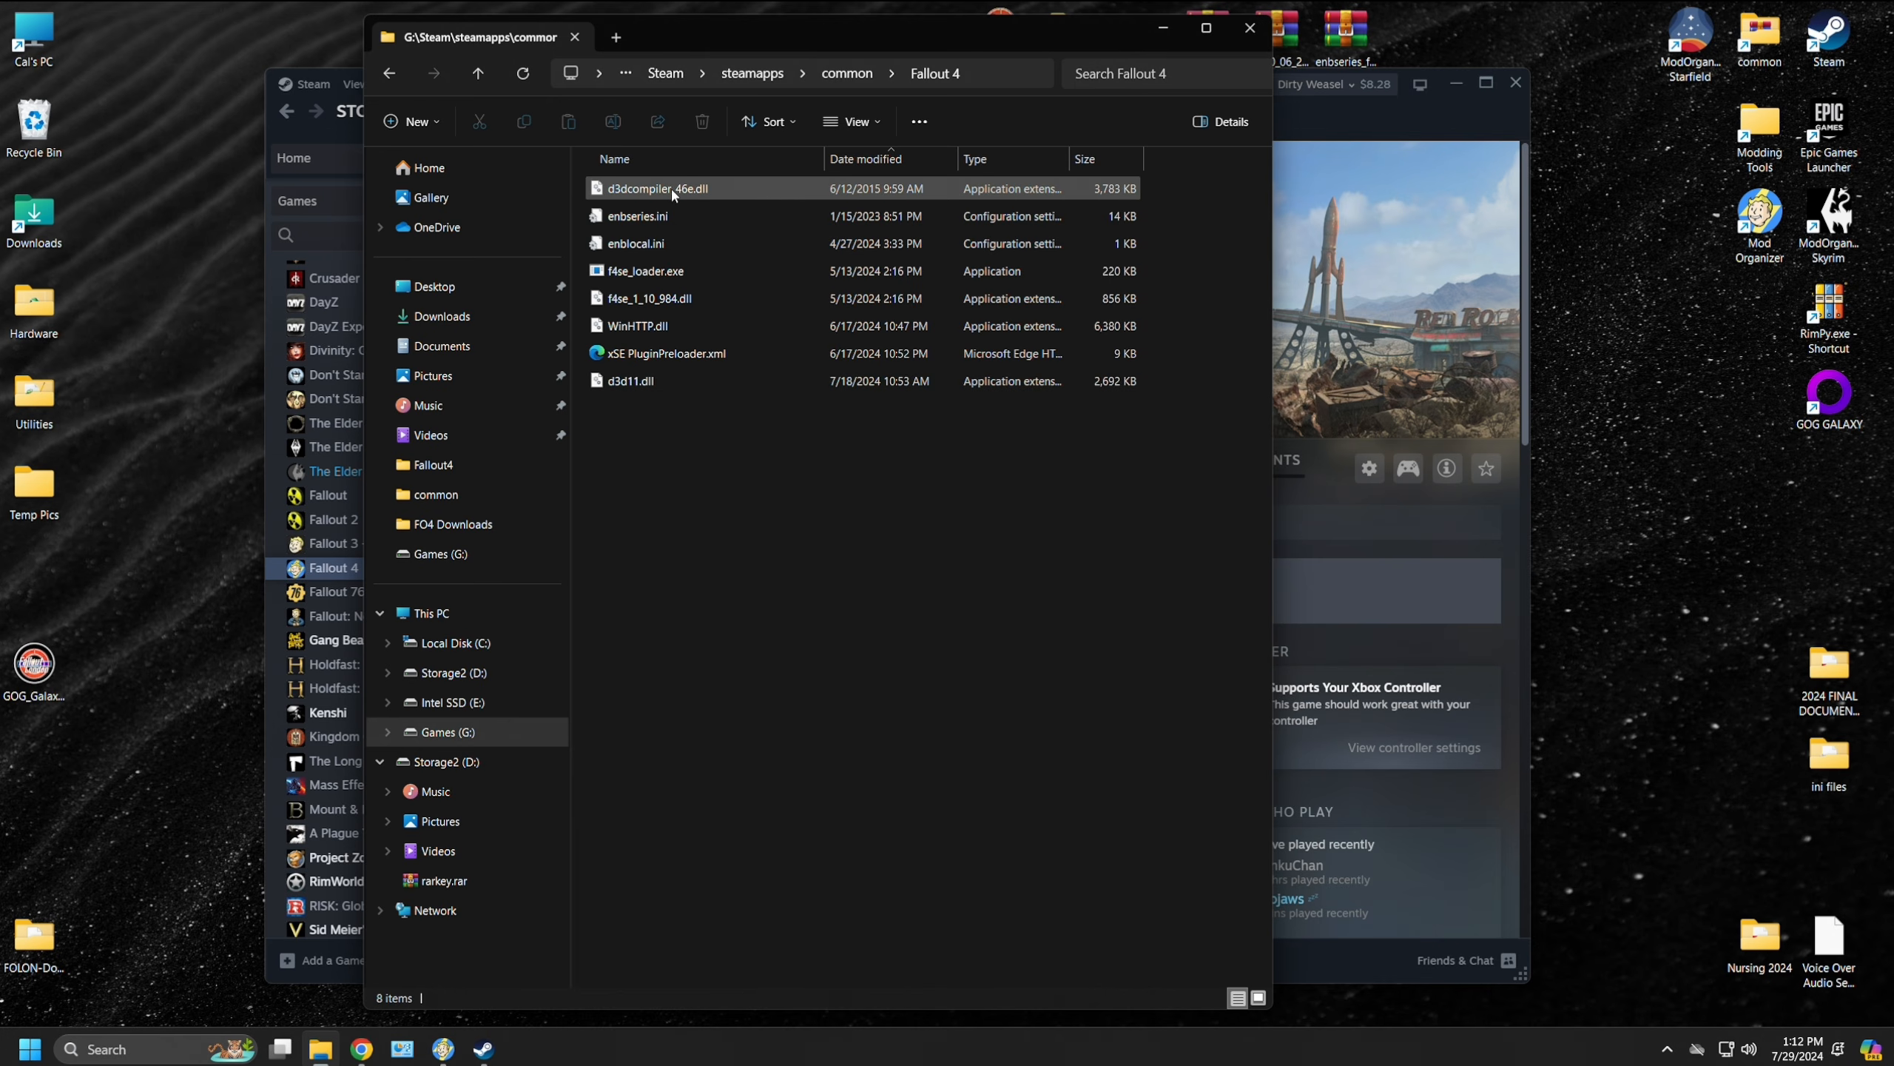
pyautogui.click(390, 73)
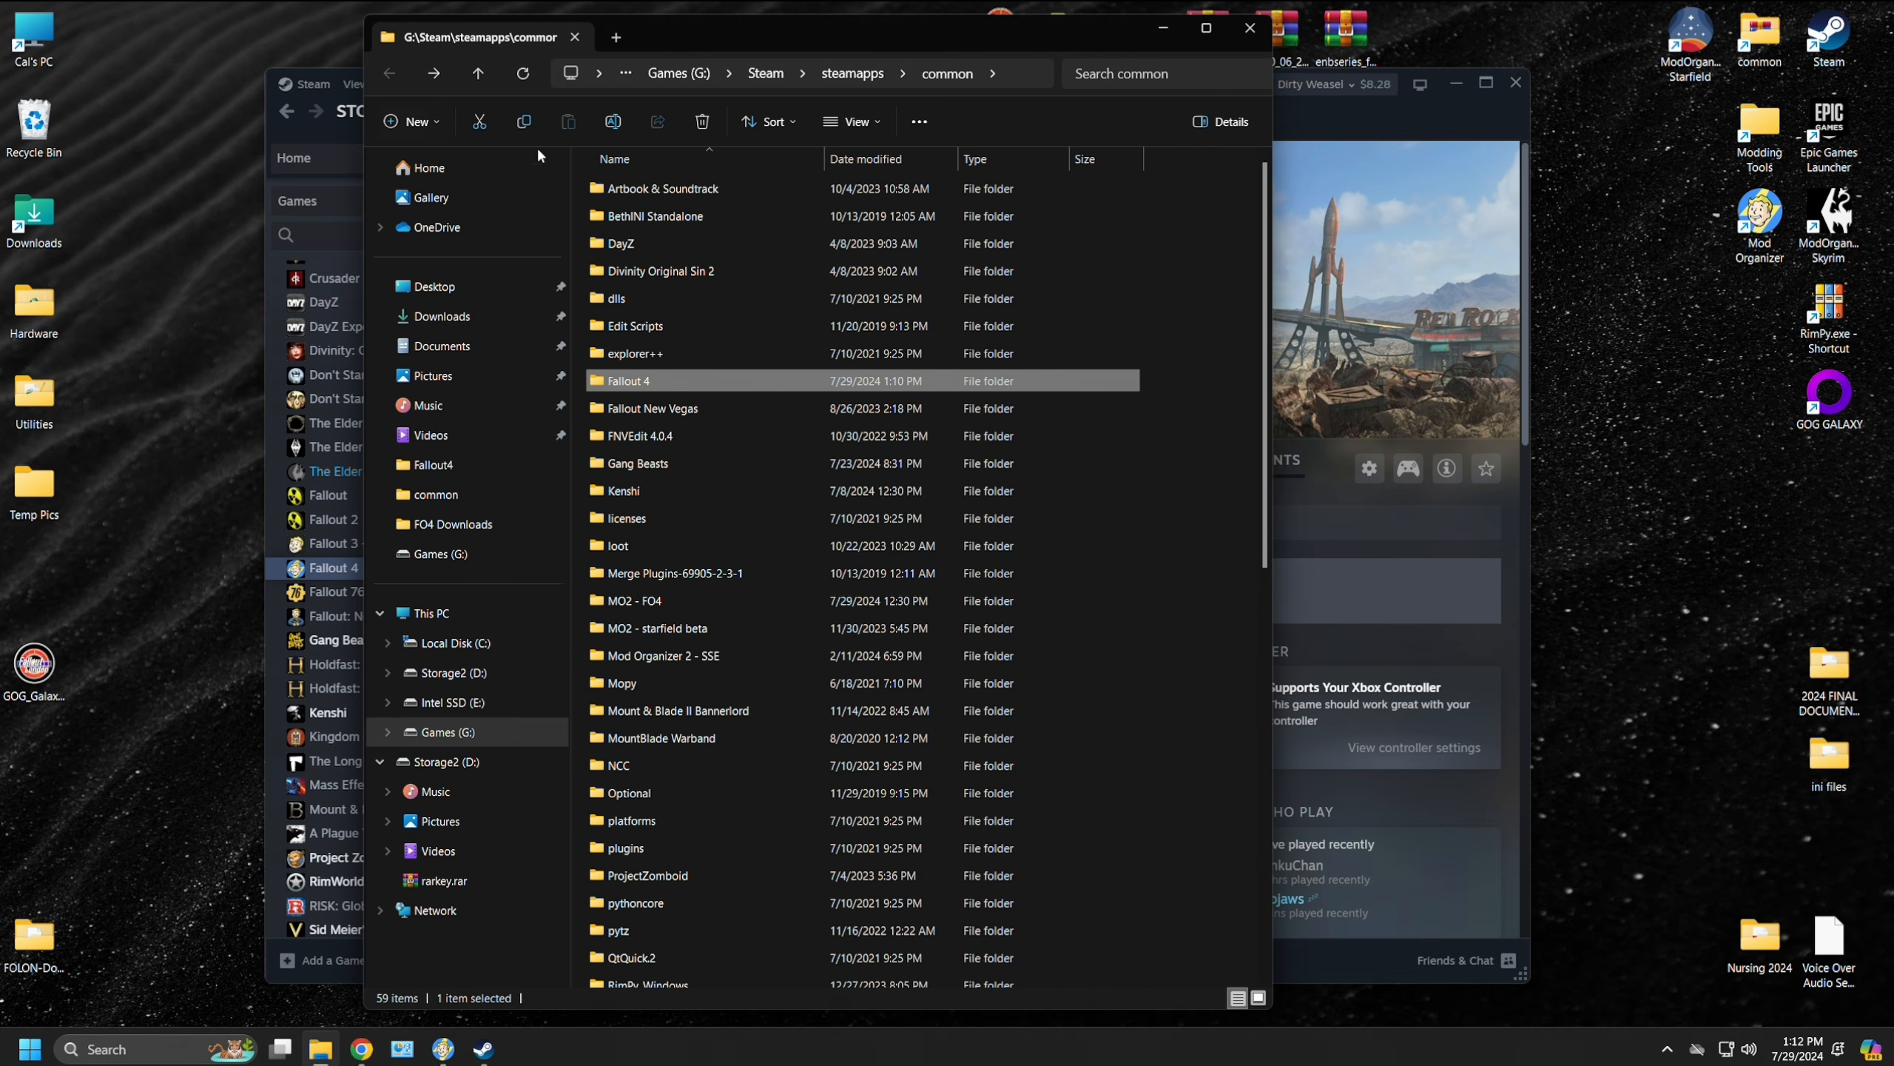
pyautogui.click(689, 386)
pyautogui.click(675, 379)
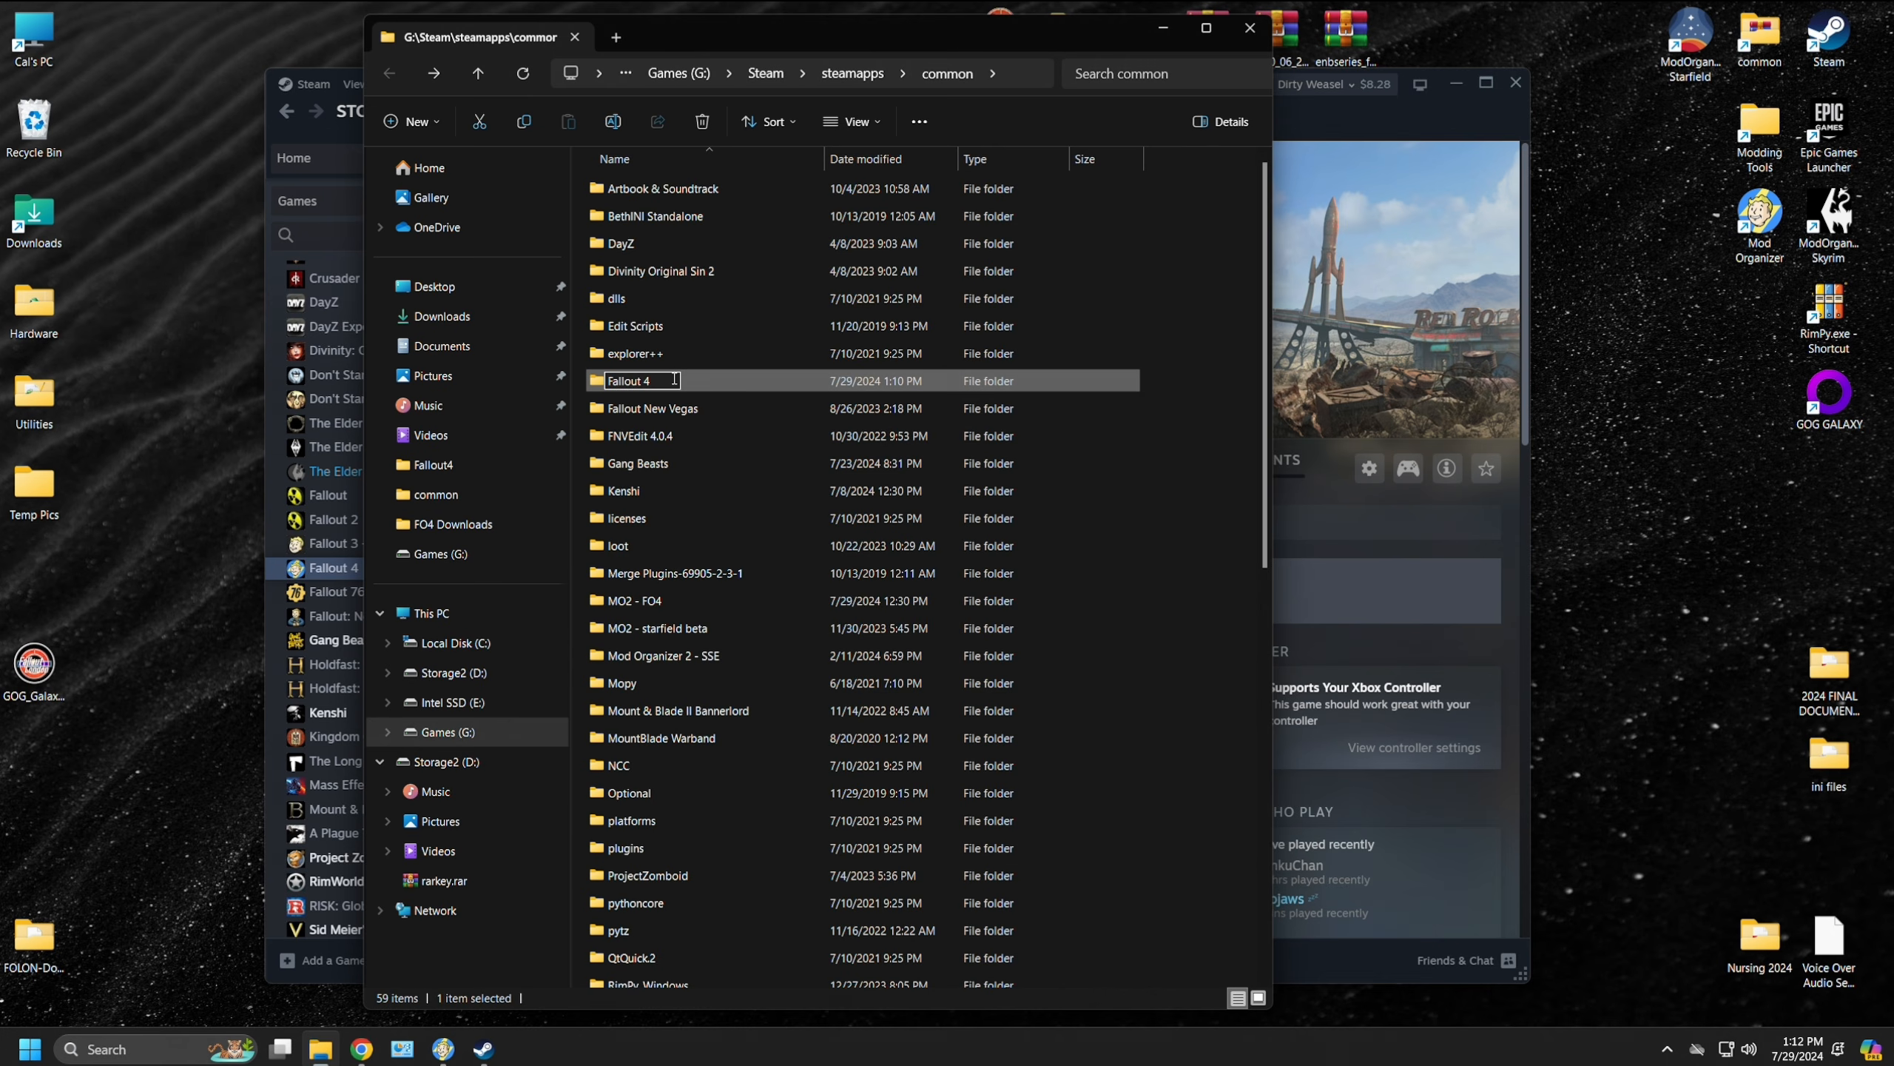
pyautogui.write('Next Gen Files')
# Step: Review the files inside the Fallout 4 Next Gen Files folder and close the file window
pyautogui.doubleClick(754, 379)
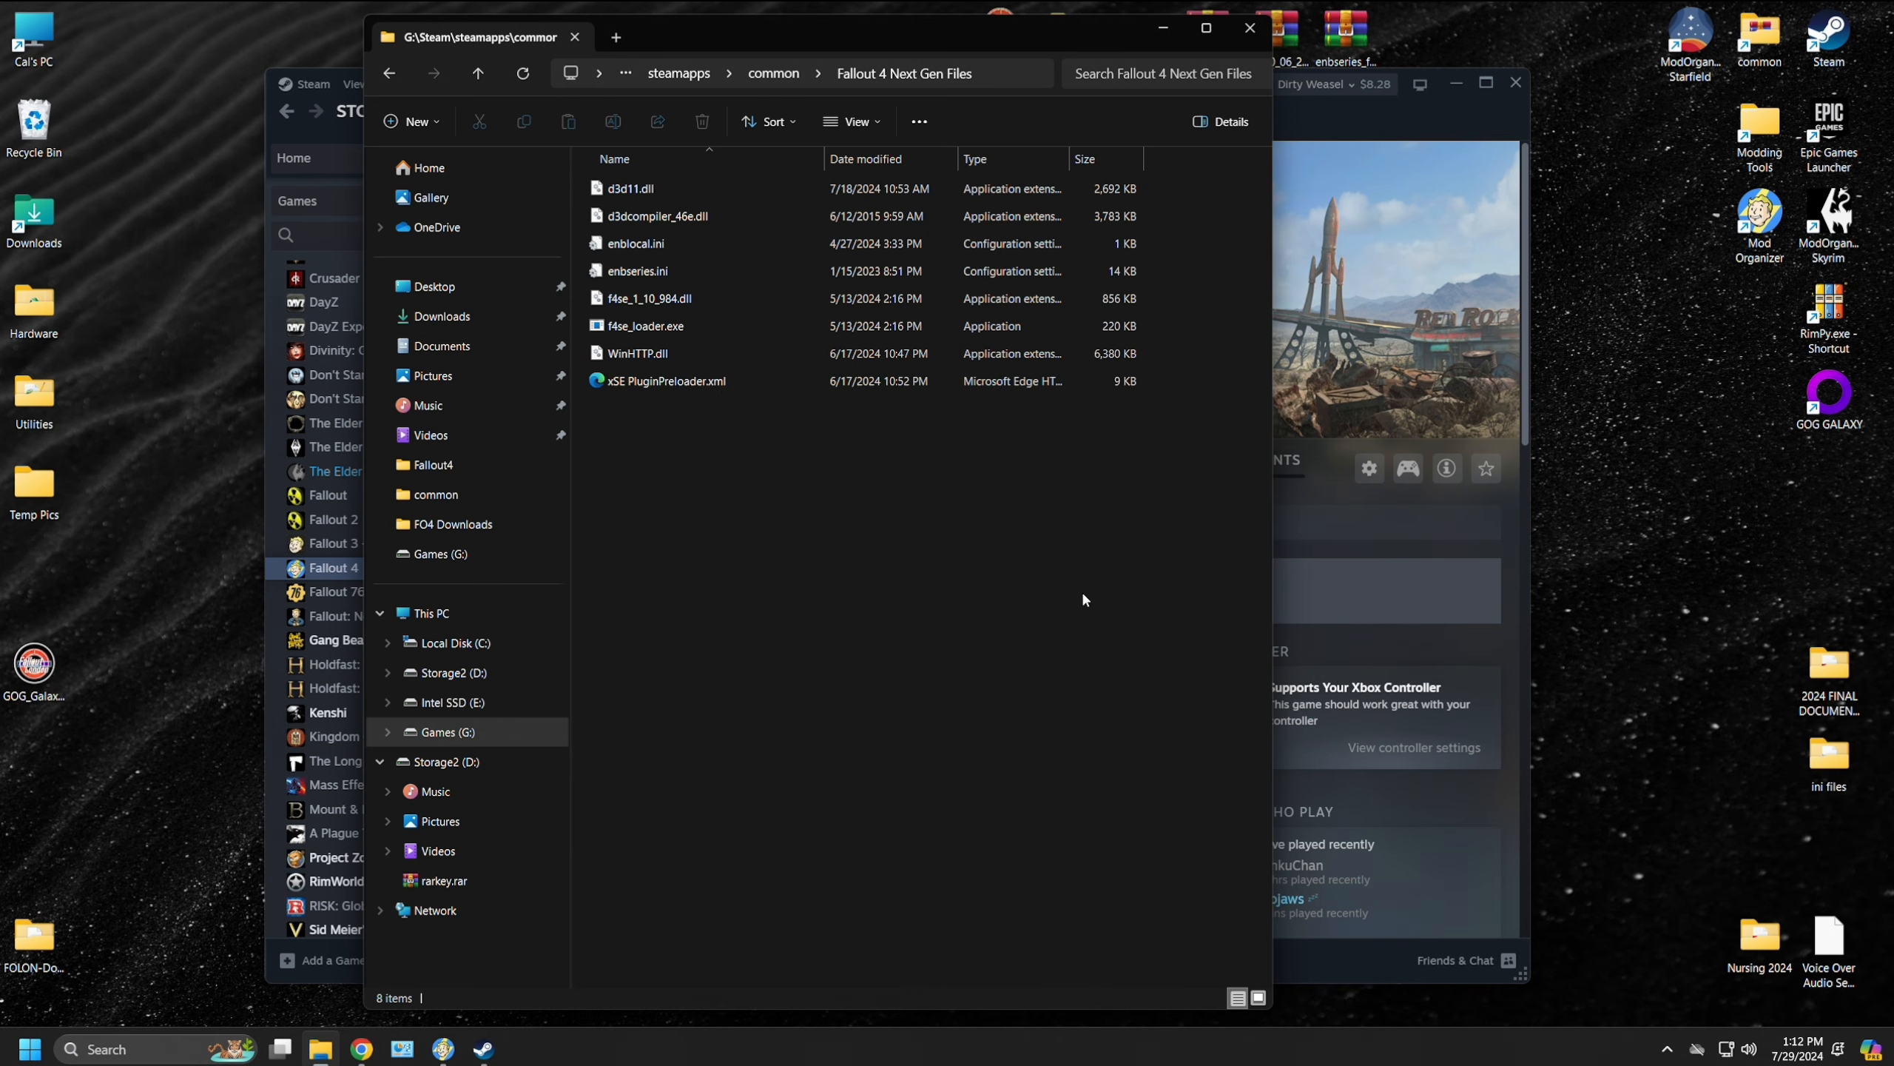
pyautogui.click(387, 71)
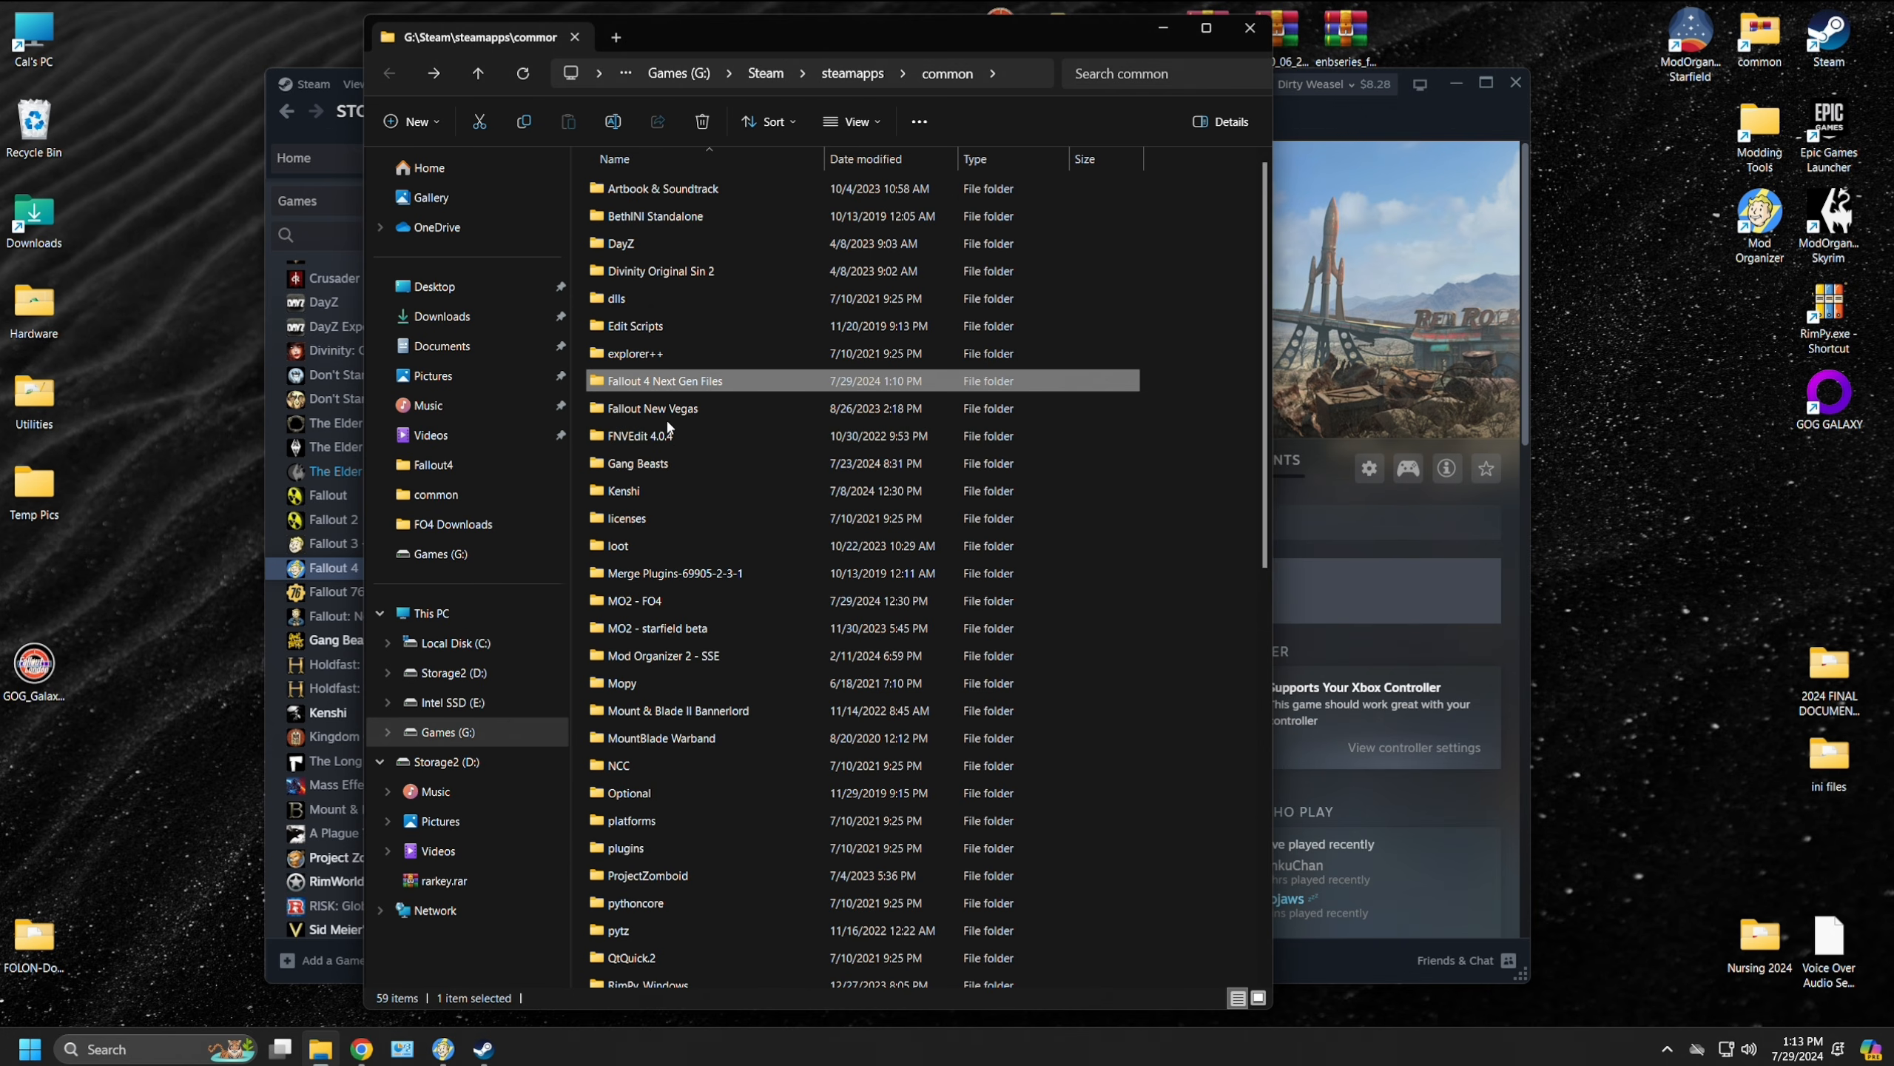
pyautogui.click(1250, 27)
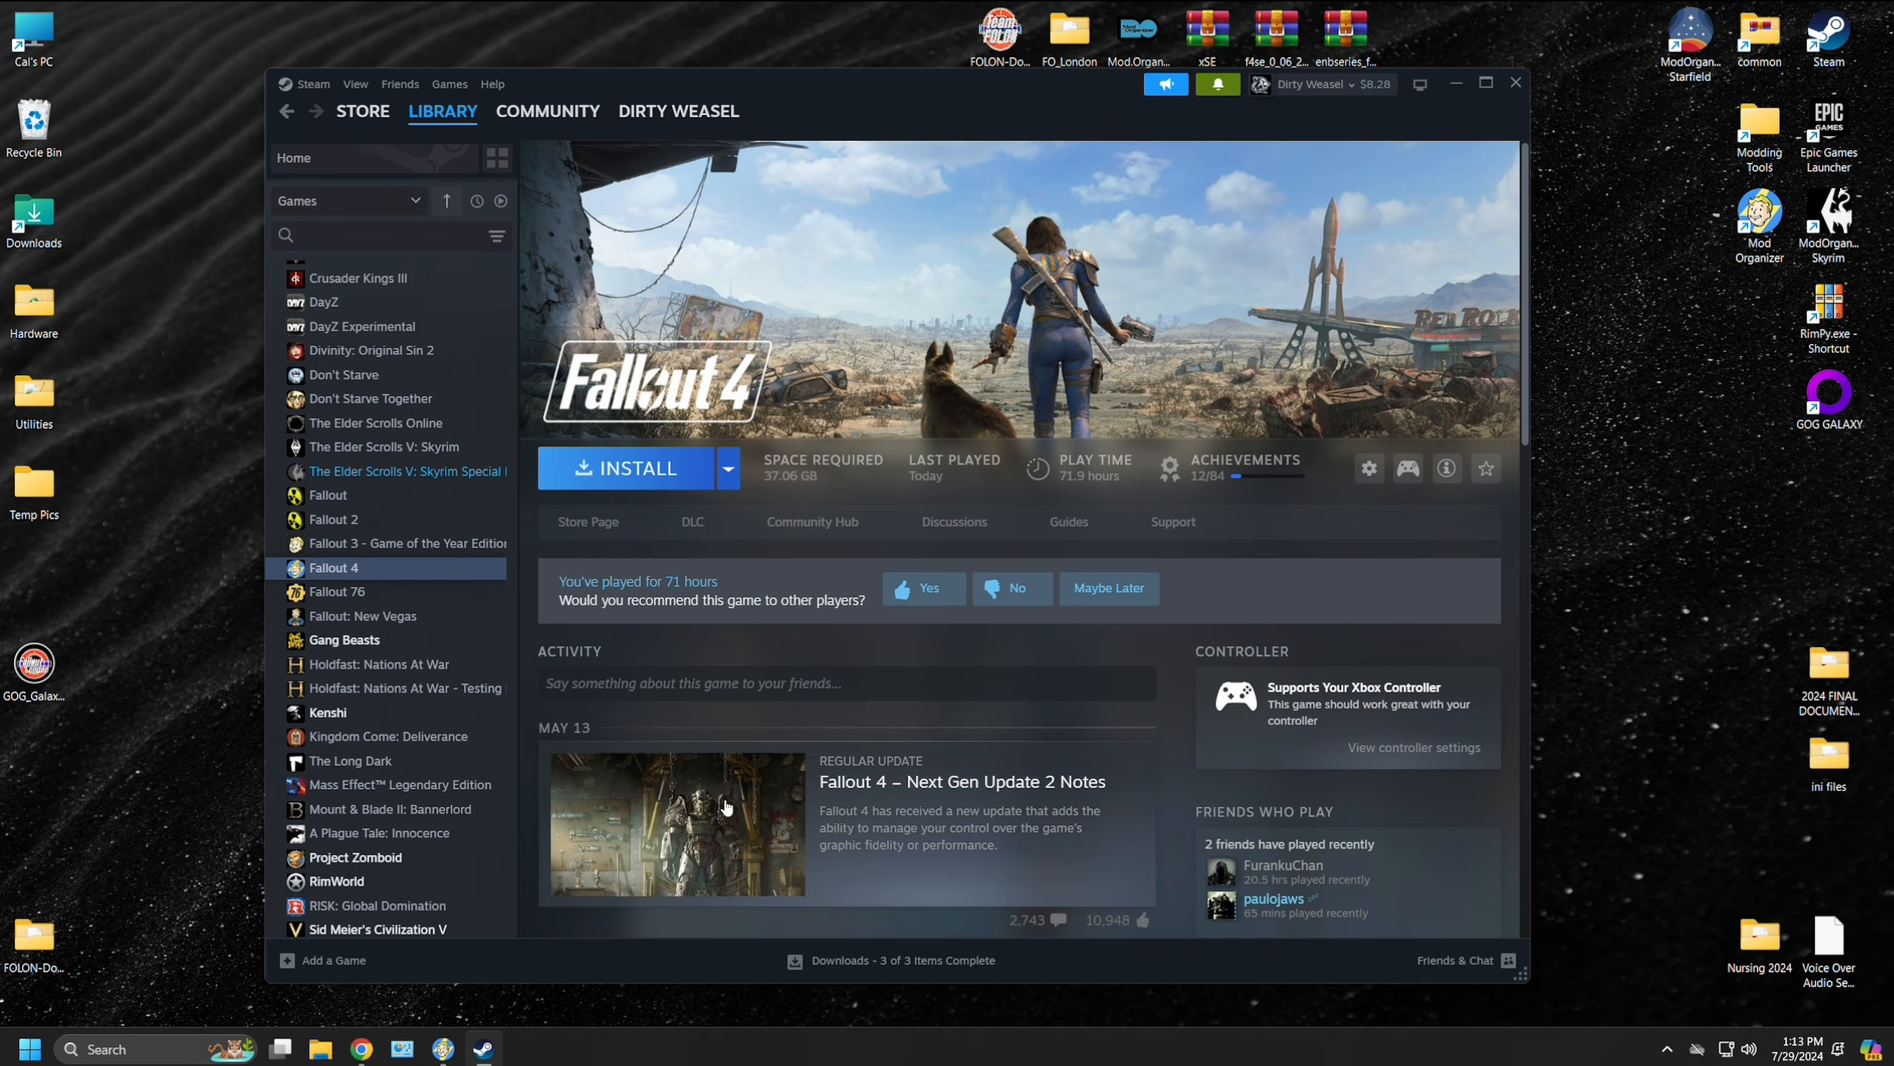
# Step: Switch to Mod Organizer, restart it, and select Fallout 4 as the program to run
pyautogui.click(440, 1045)
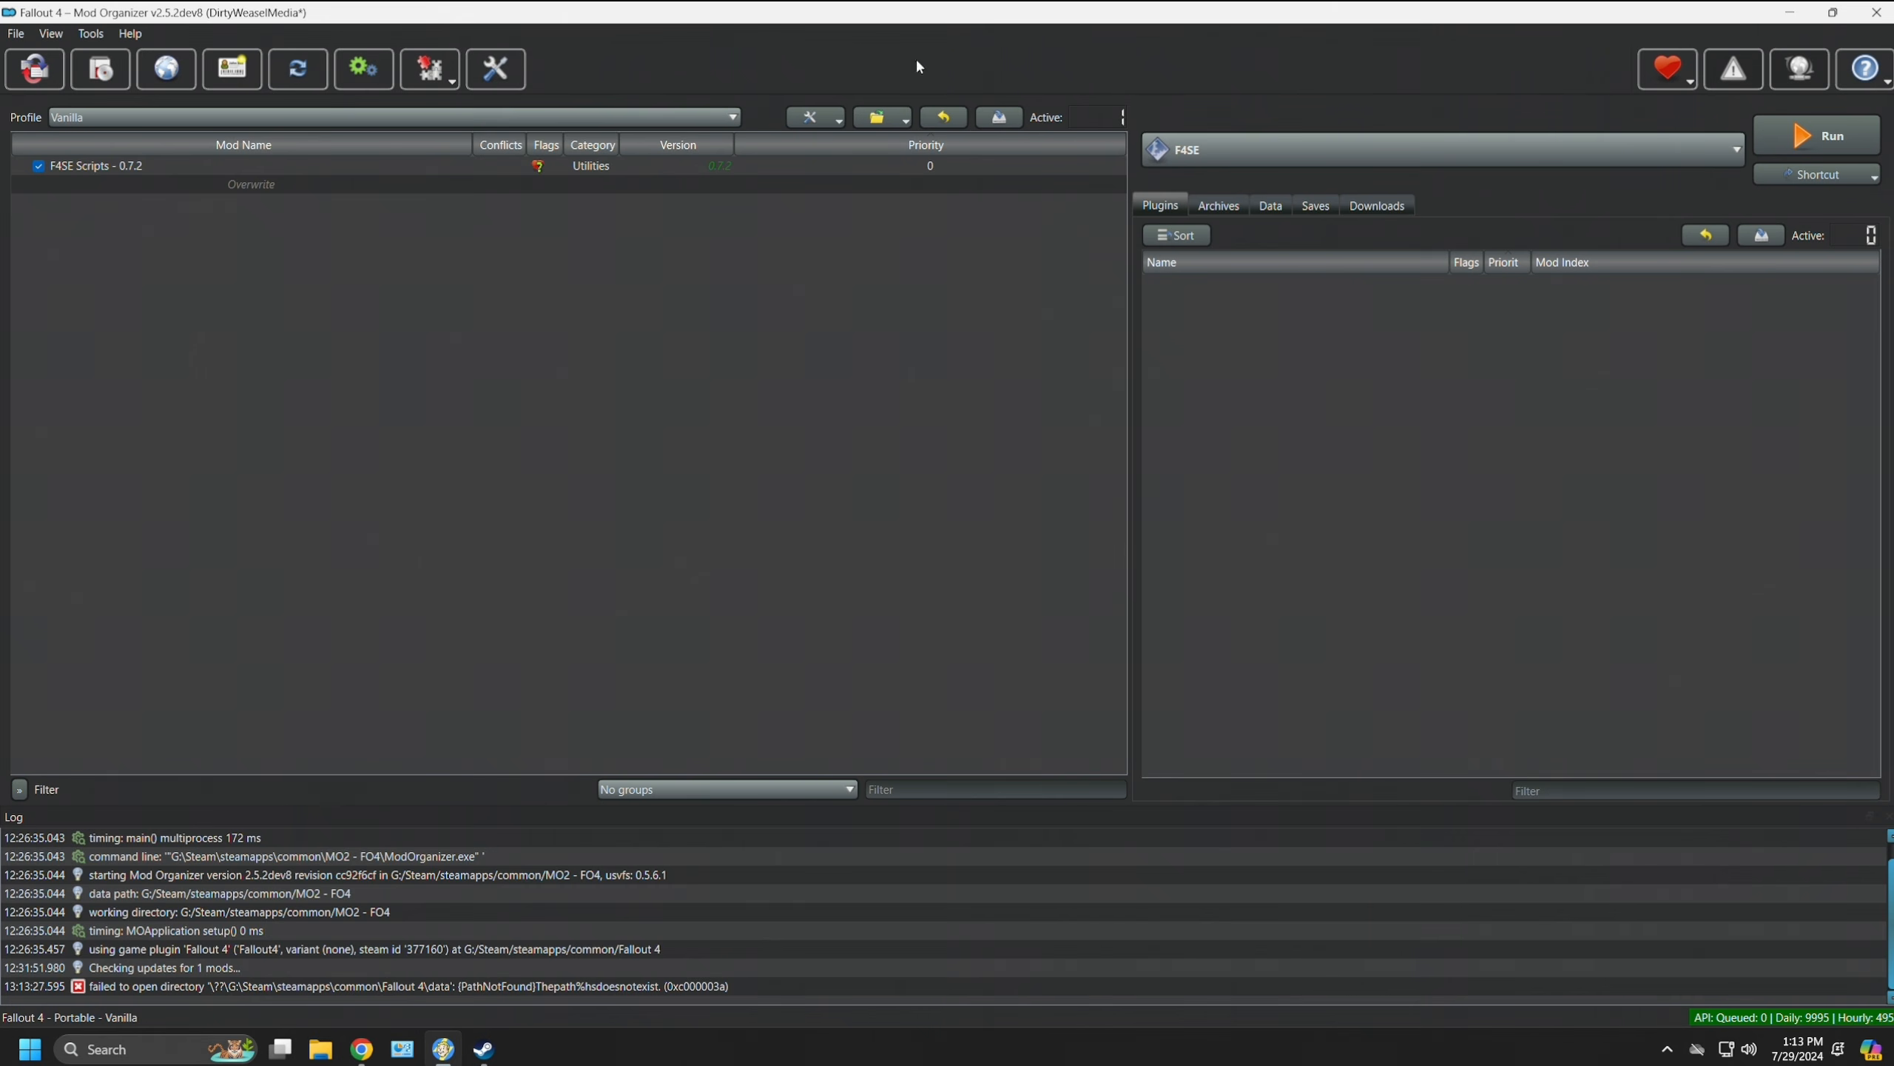
pyautogui.click(1876, 12)
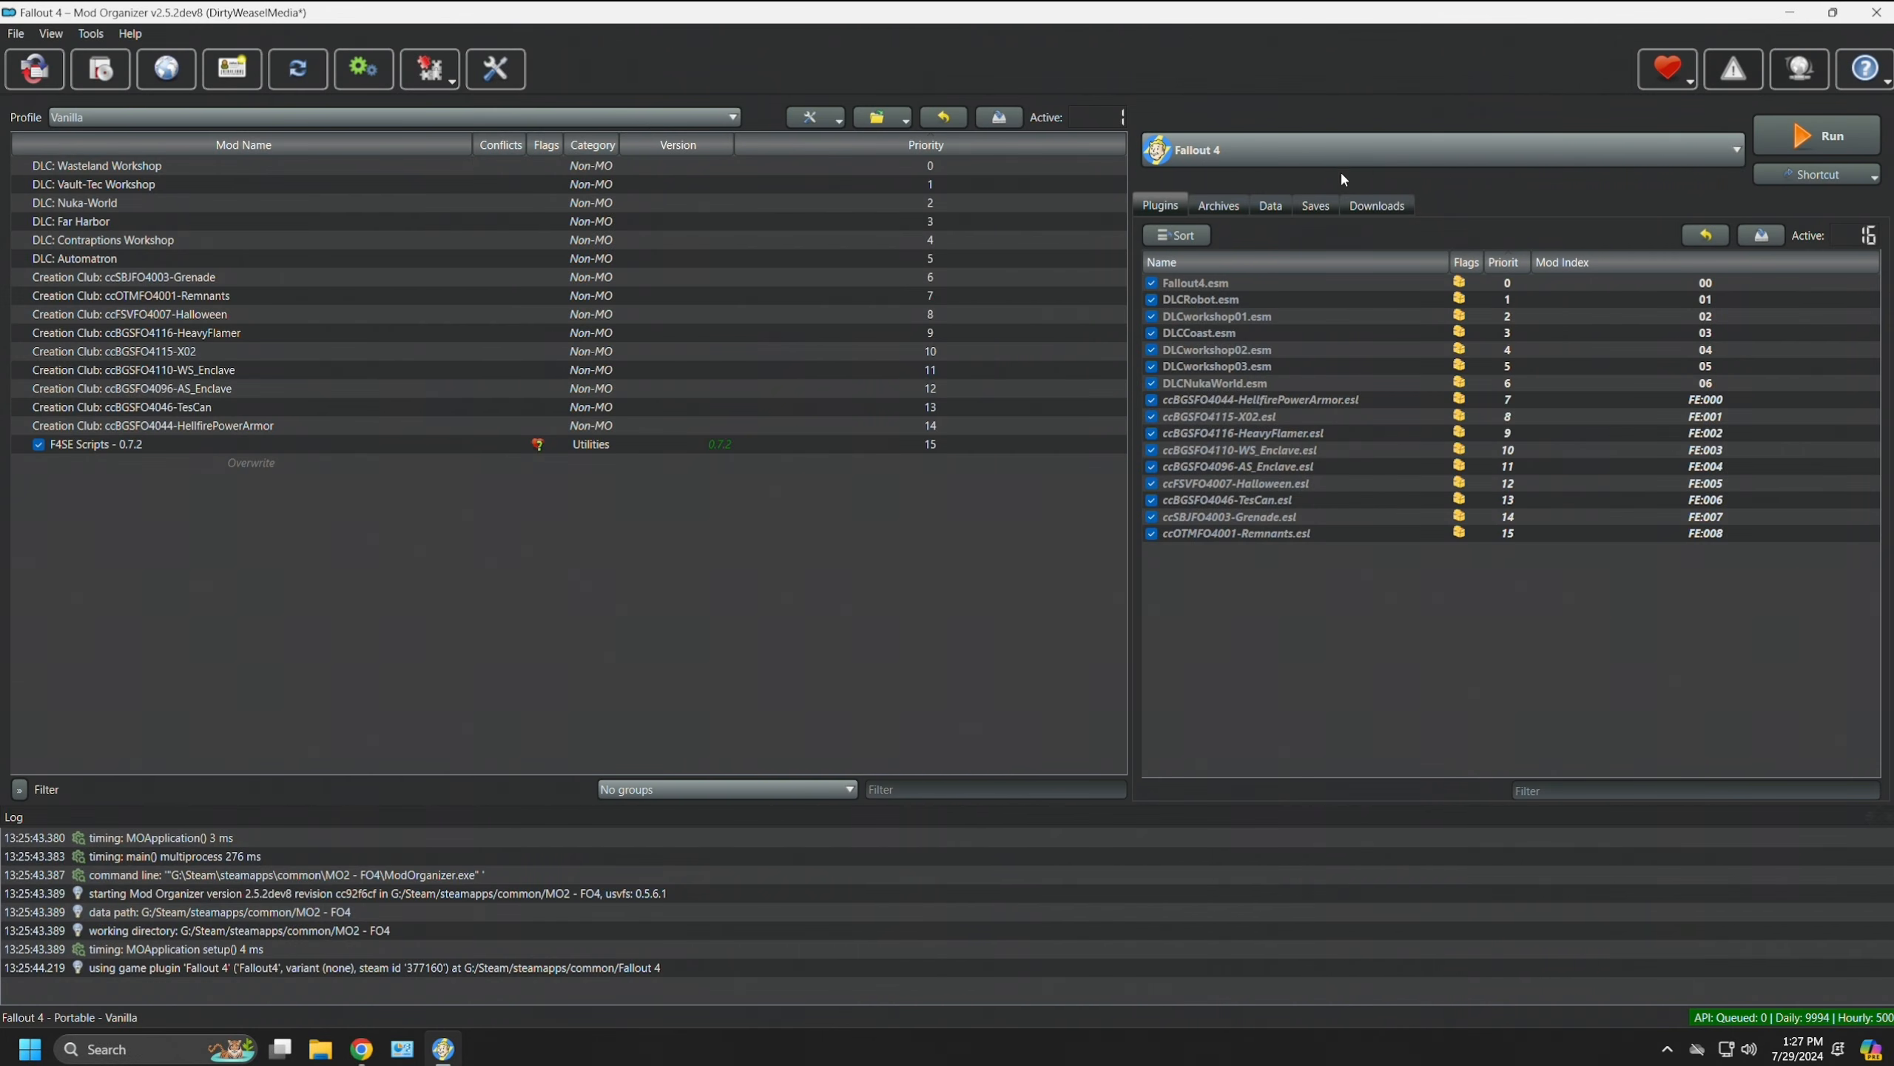
pyautogui.click(1481, 171)
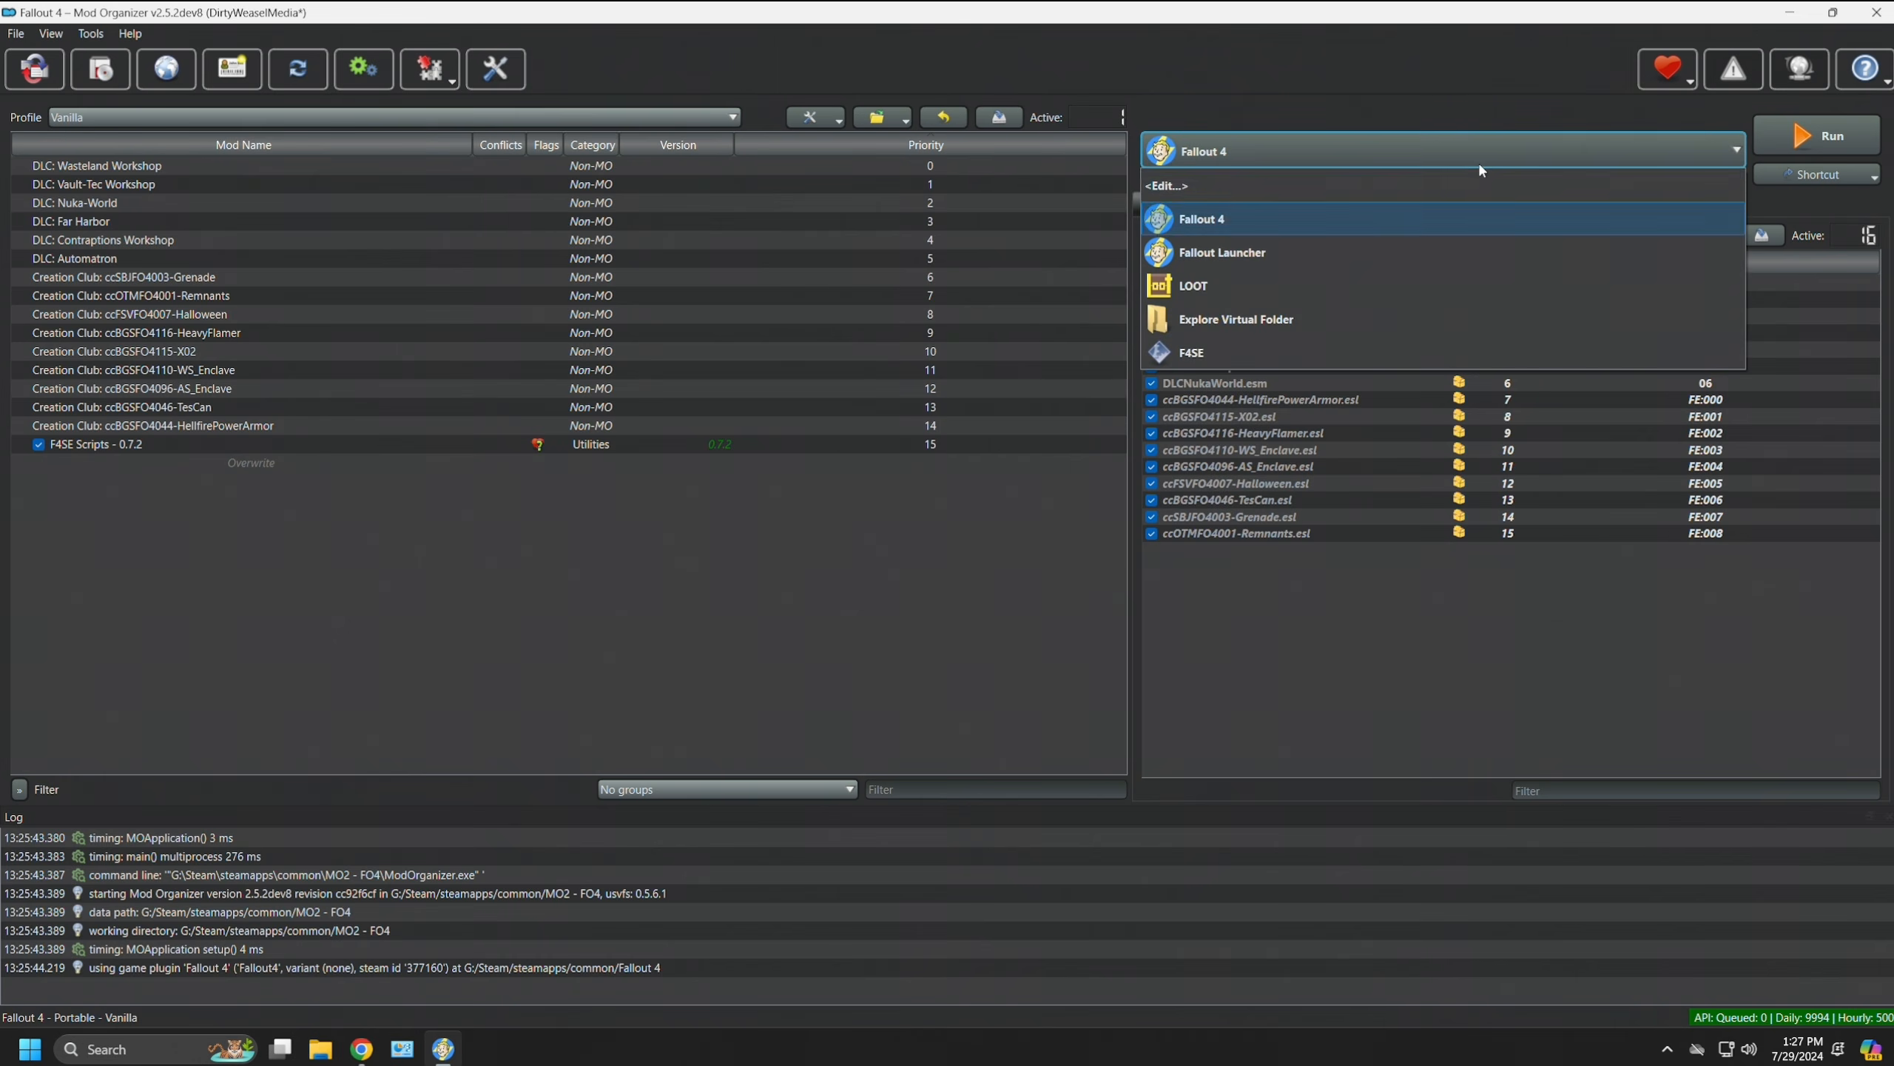
pyautogui.click(1341, 222)
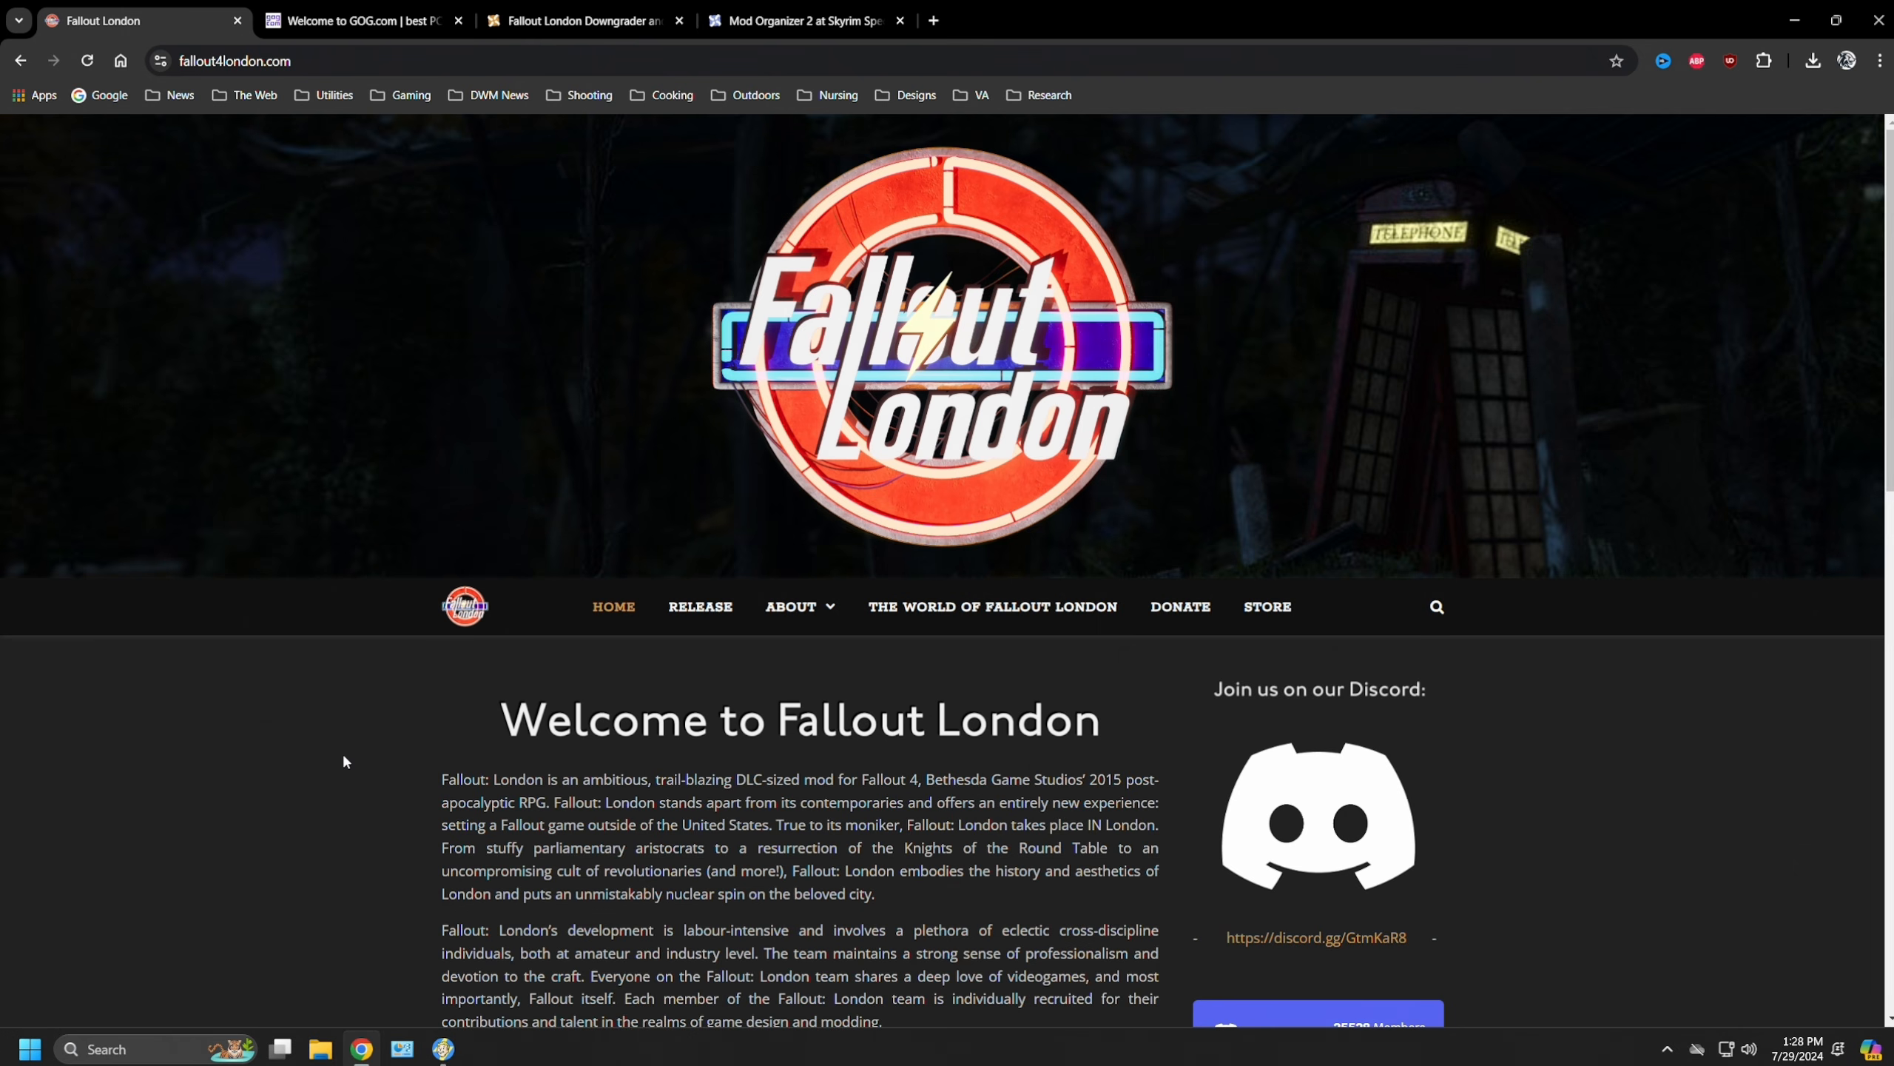
# Step: Open the Fallout London website's Release page and compare its game and DLC requirements with the plugin list in Mod Organizer
pyautogui.scroll(-2, 344, 757)
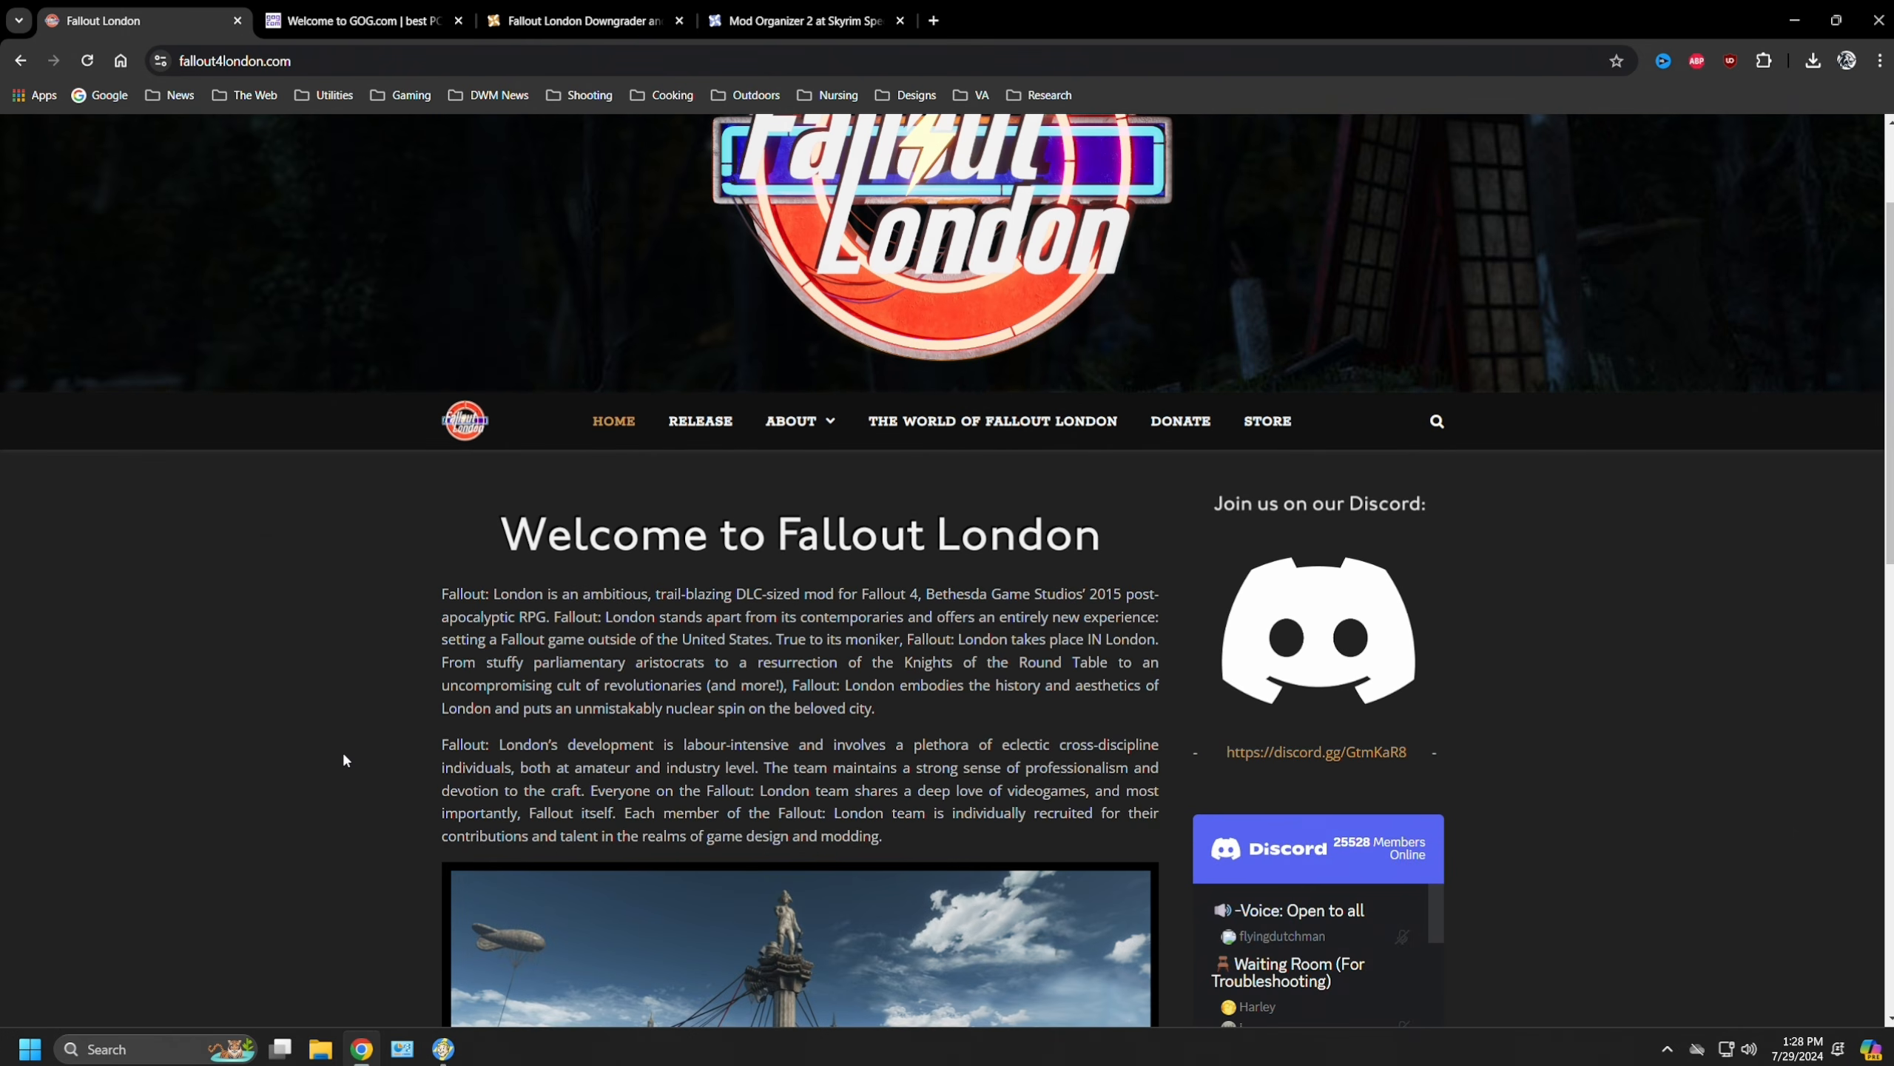
pyautogui.click(700, 422)
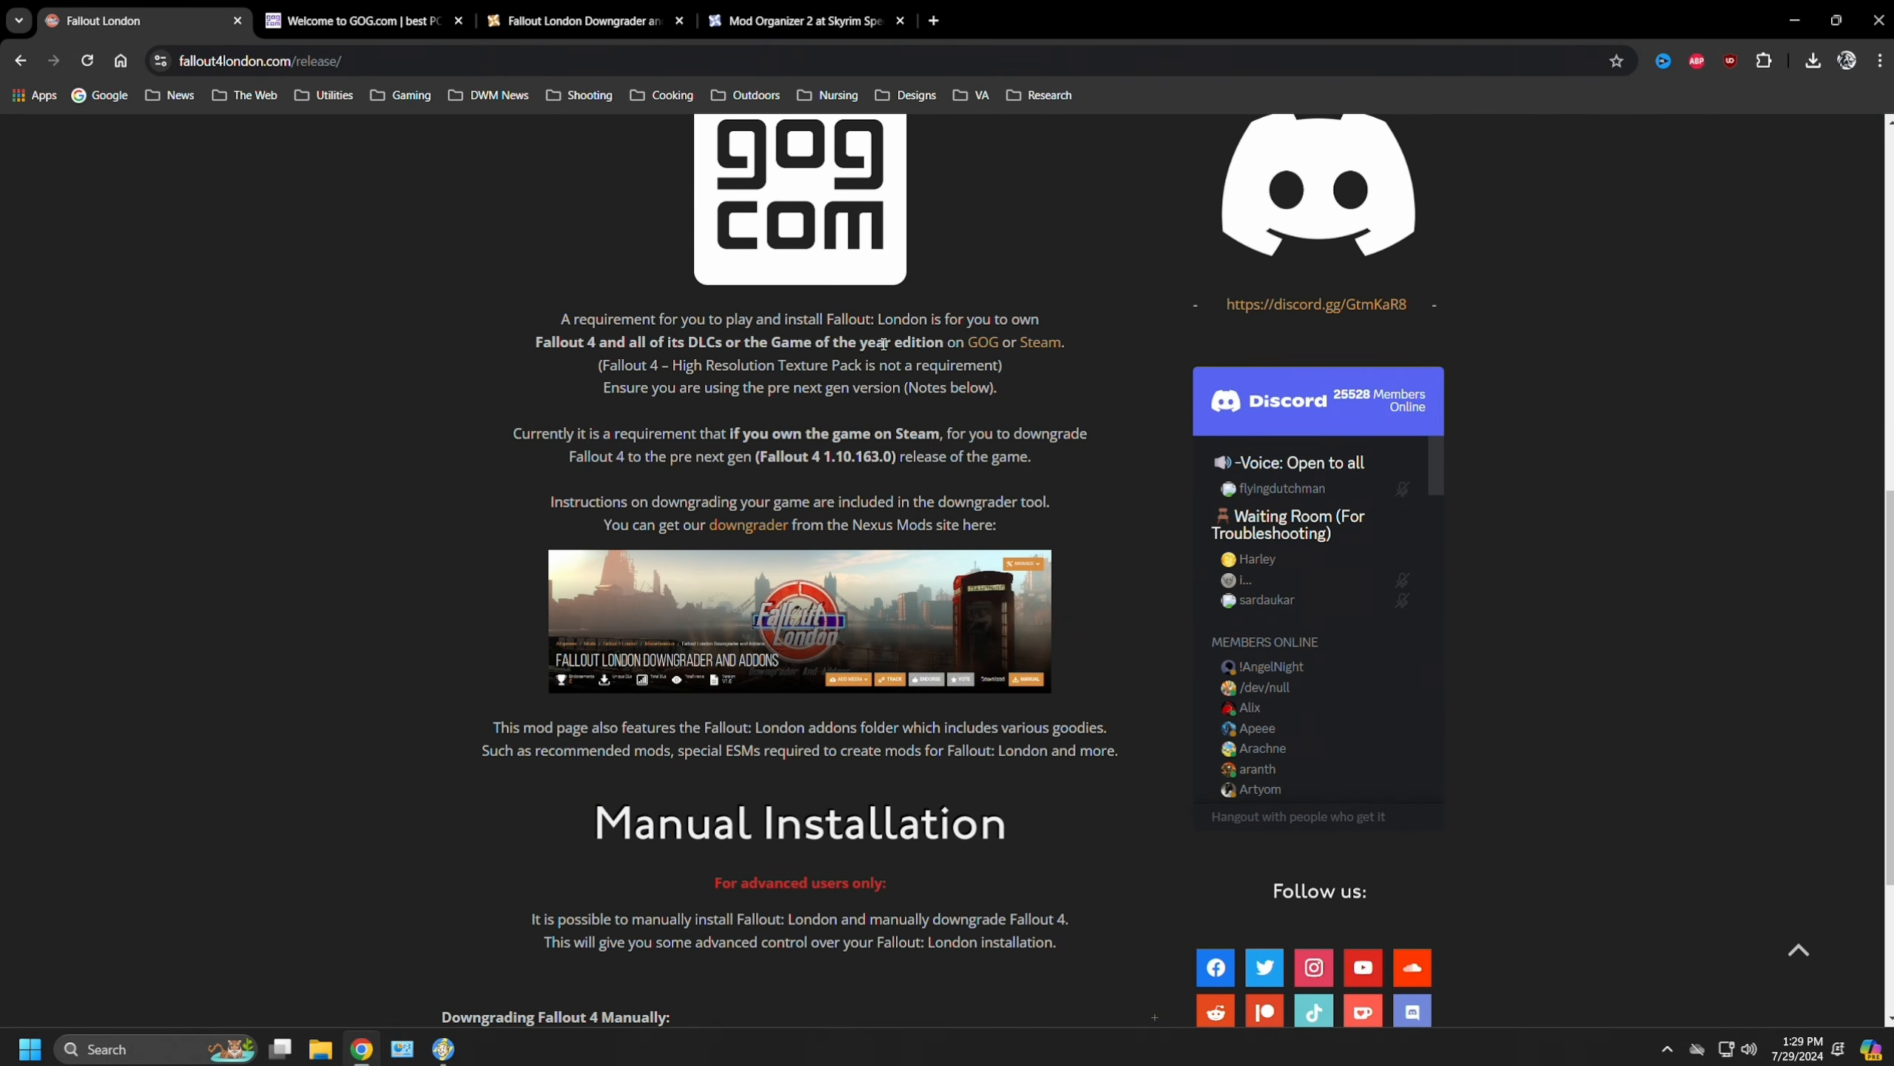
pyautogui.click(444, 1048)
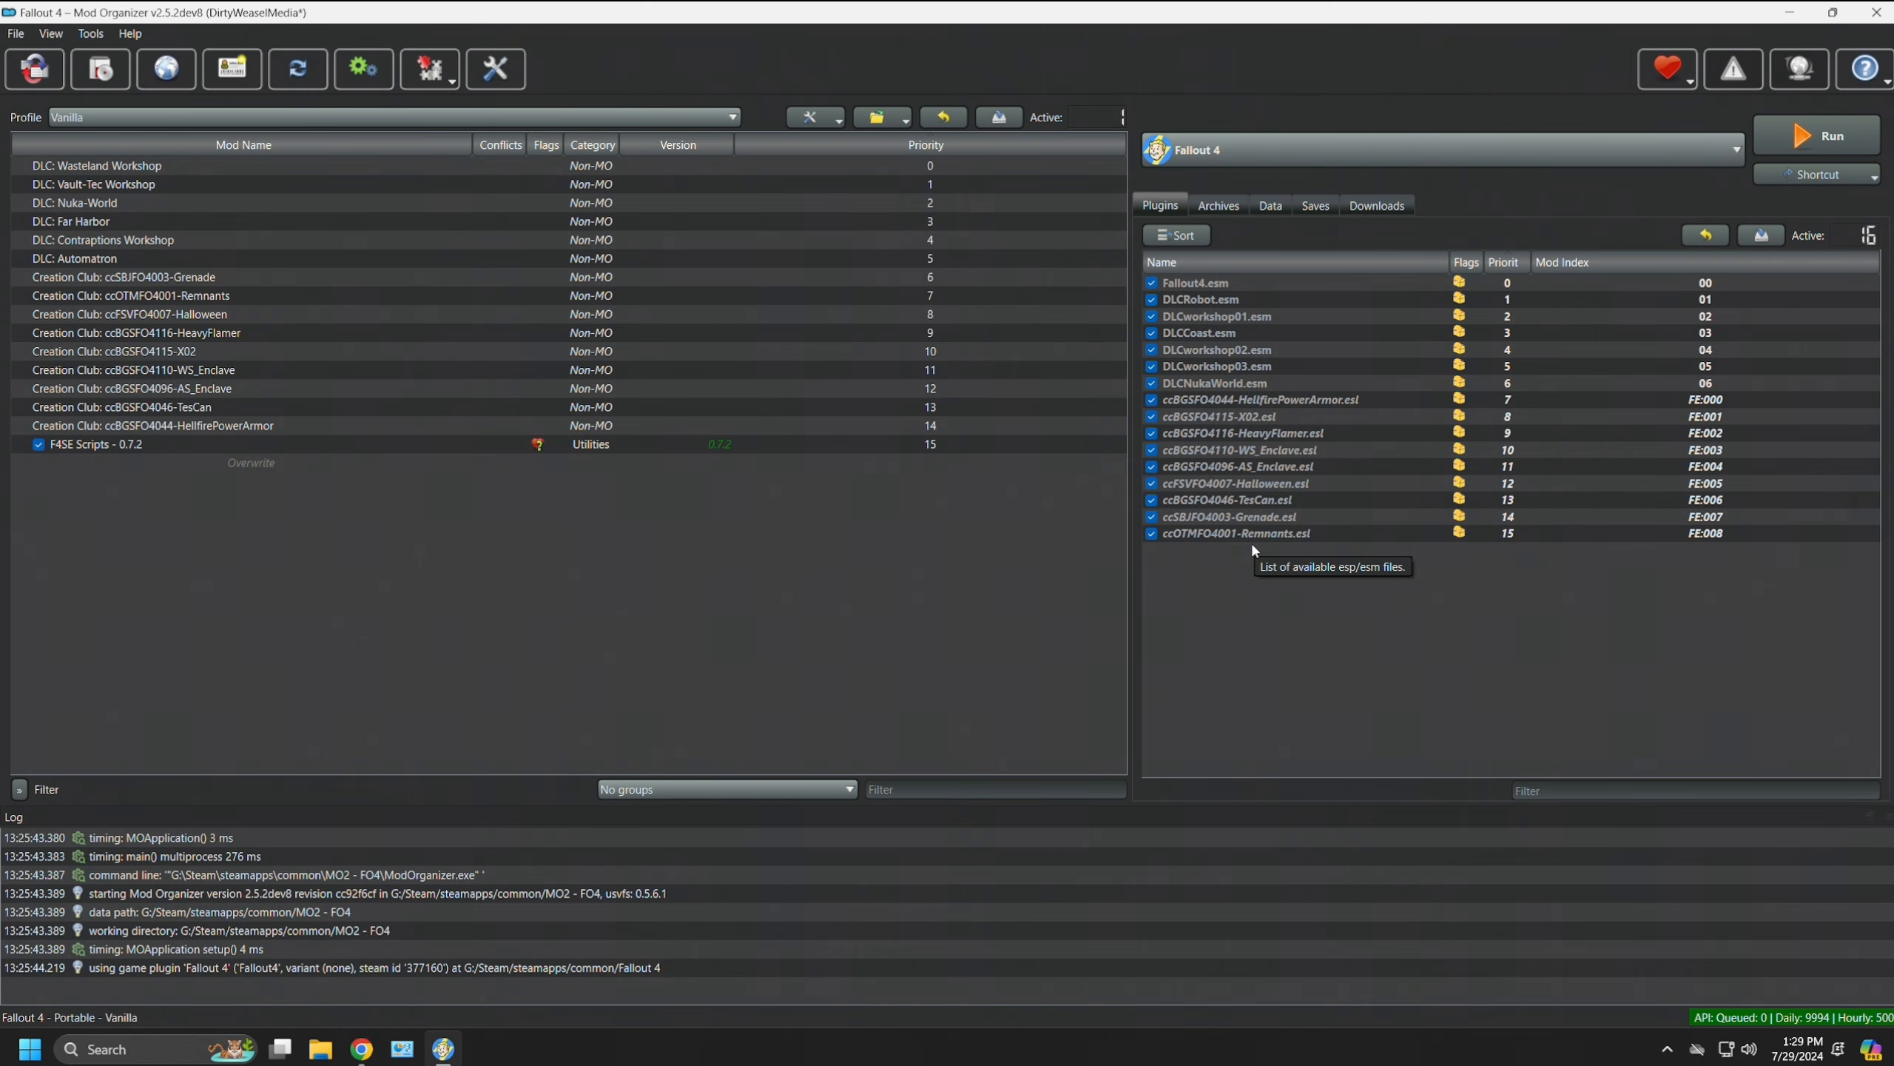
pyautogui.click(1791, 16)
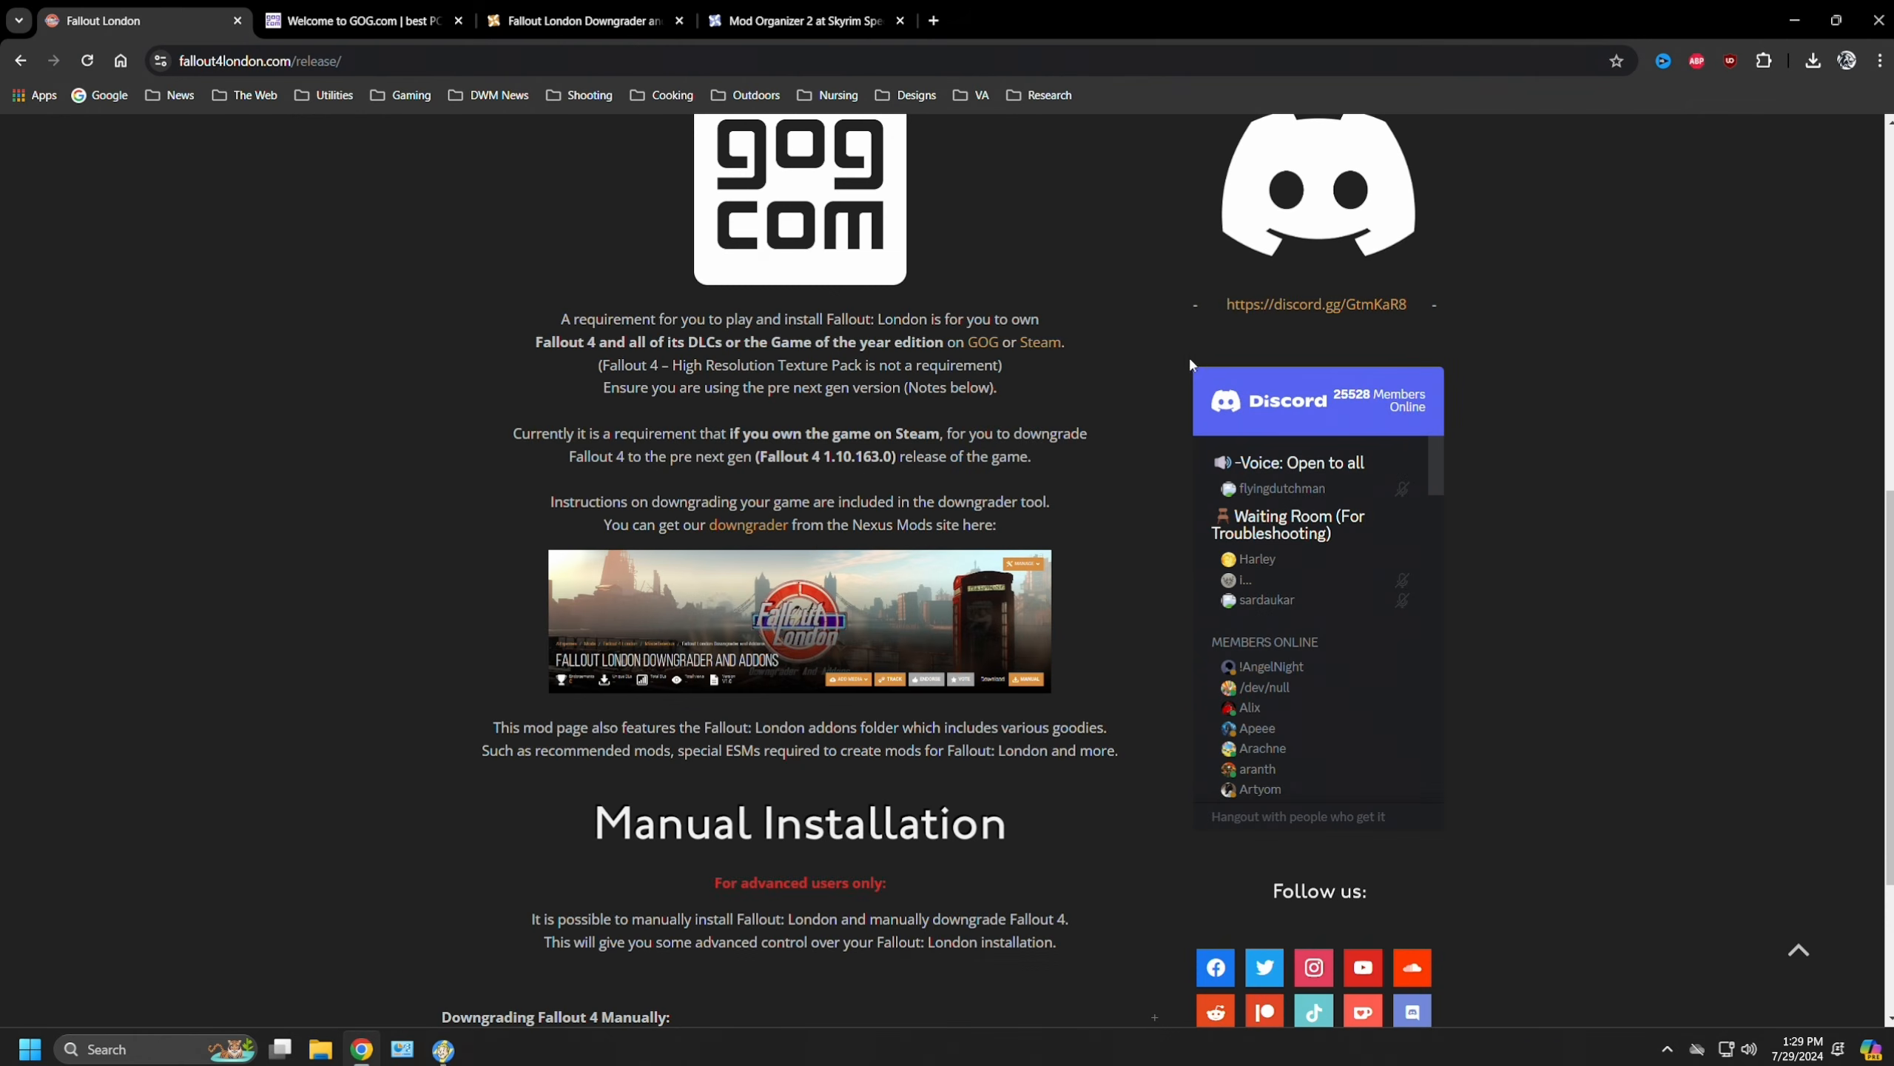
# Step: Read the Steam downgrade requirement on the Release page and highlight the two lines about getting the downgrader tool from Nexus Mods
pyautogui.scroll(-1, 440, 476)
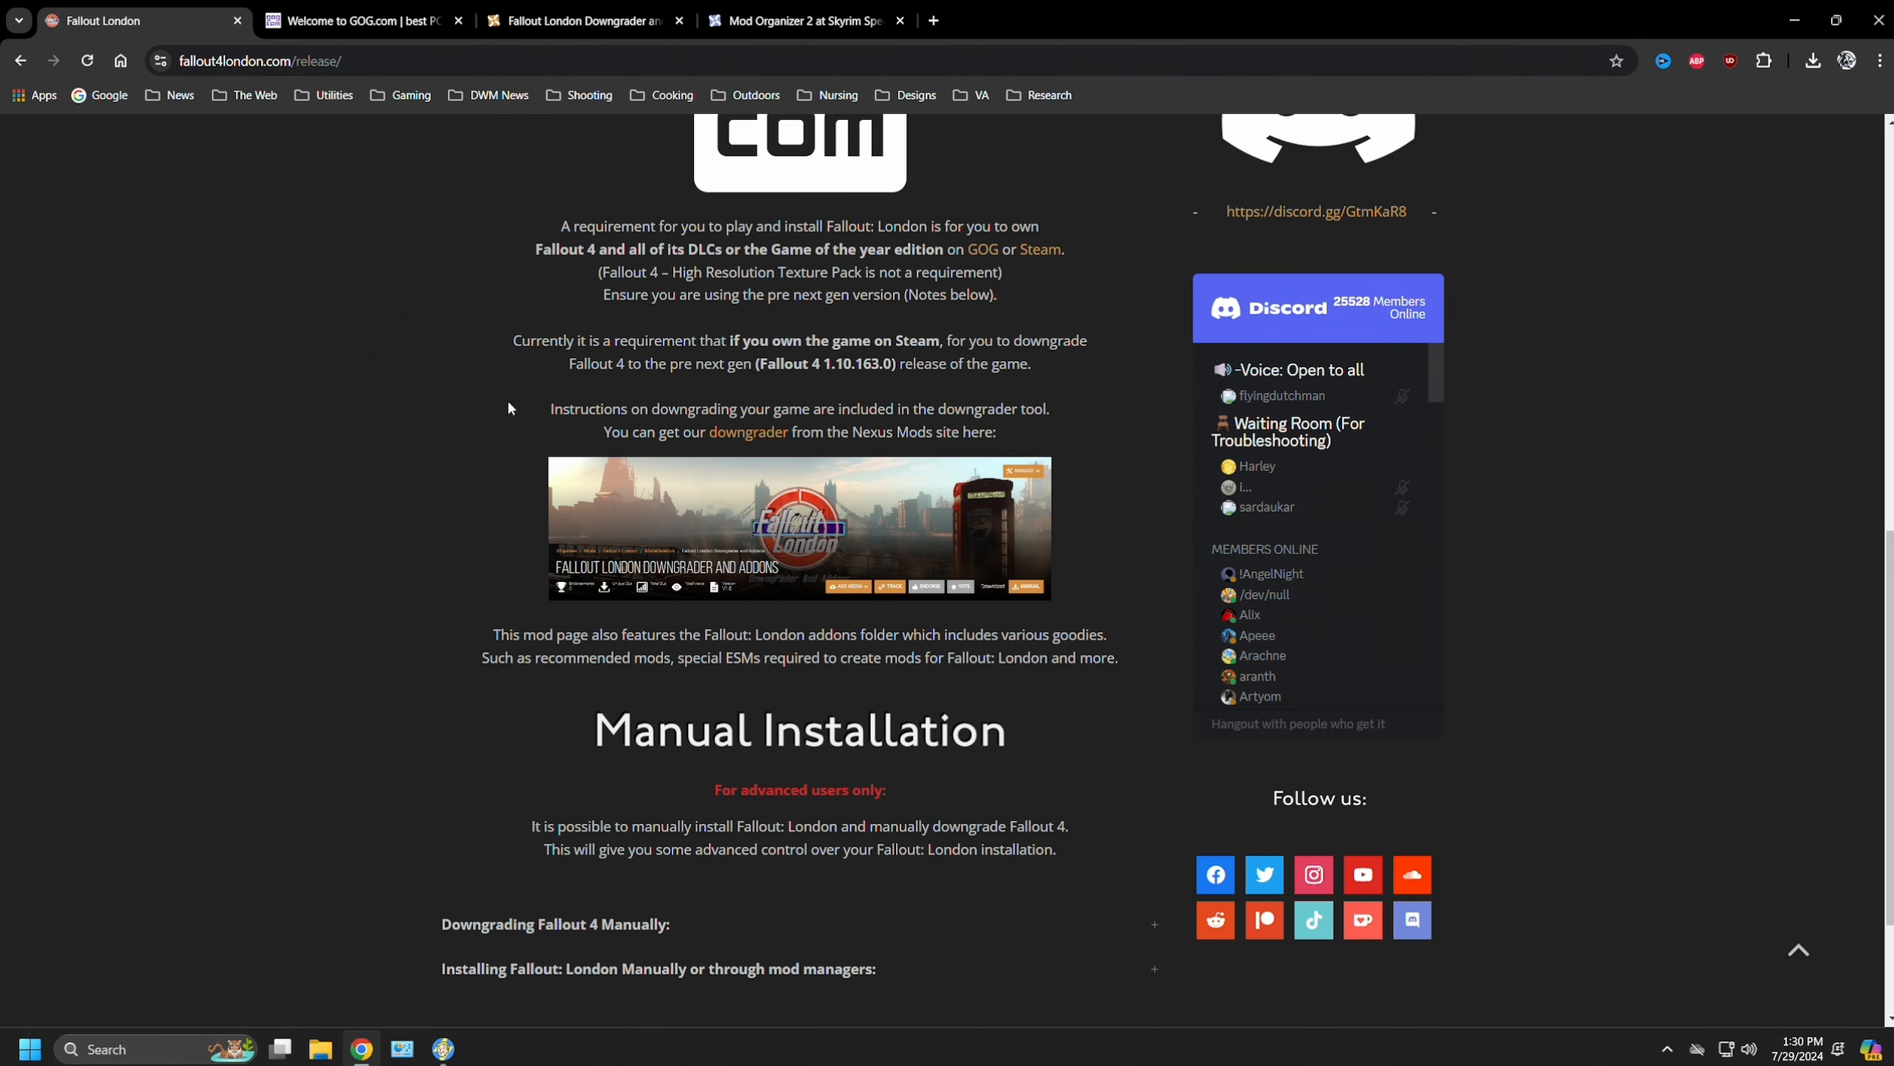
pyautogui.scroll(-1, 507, 407)
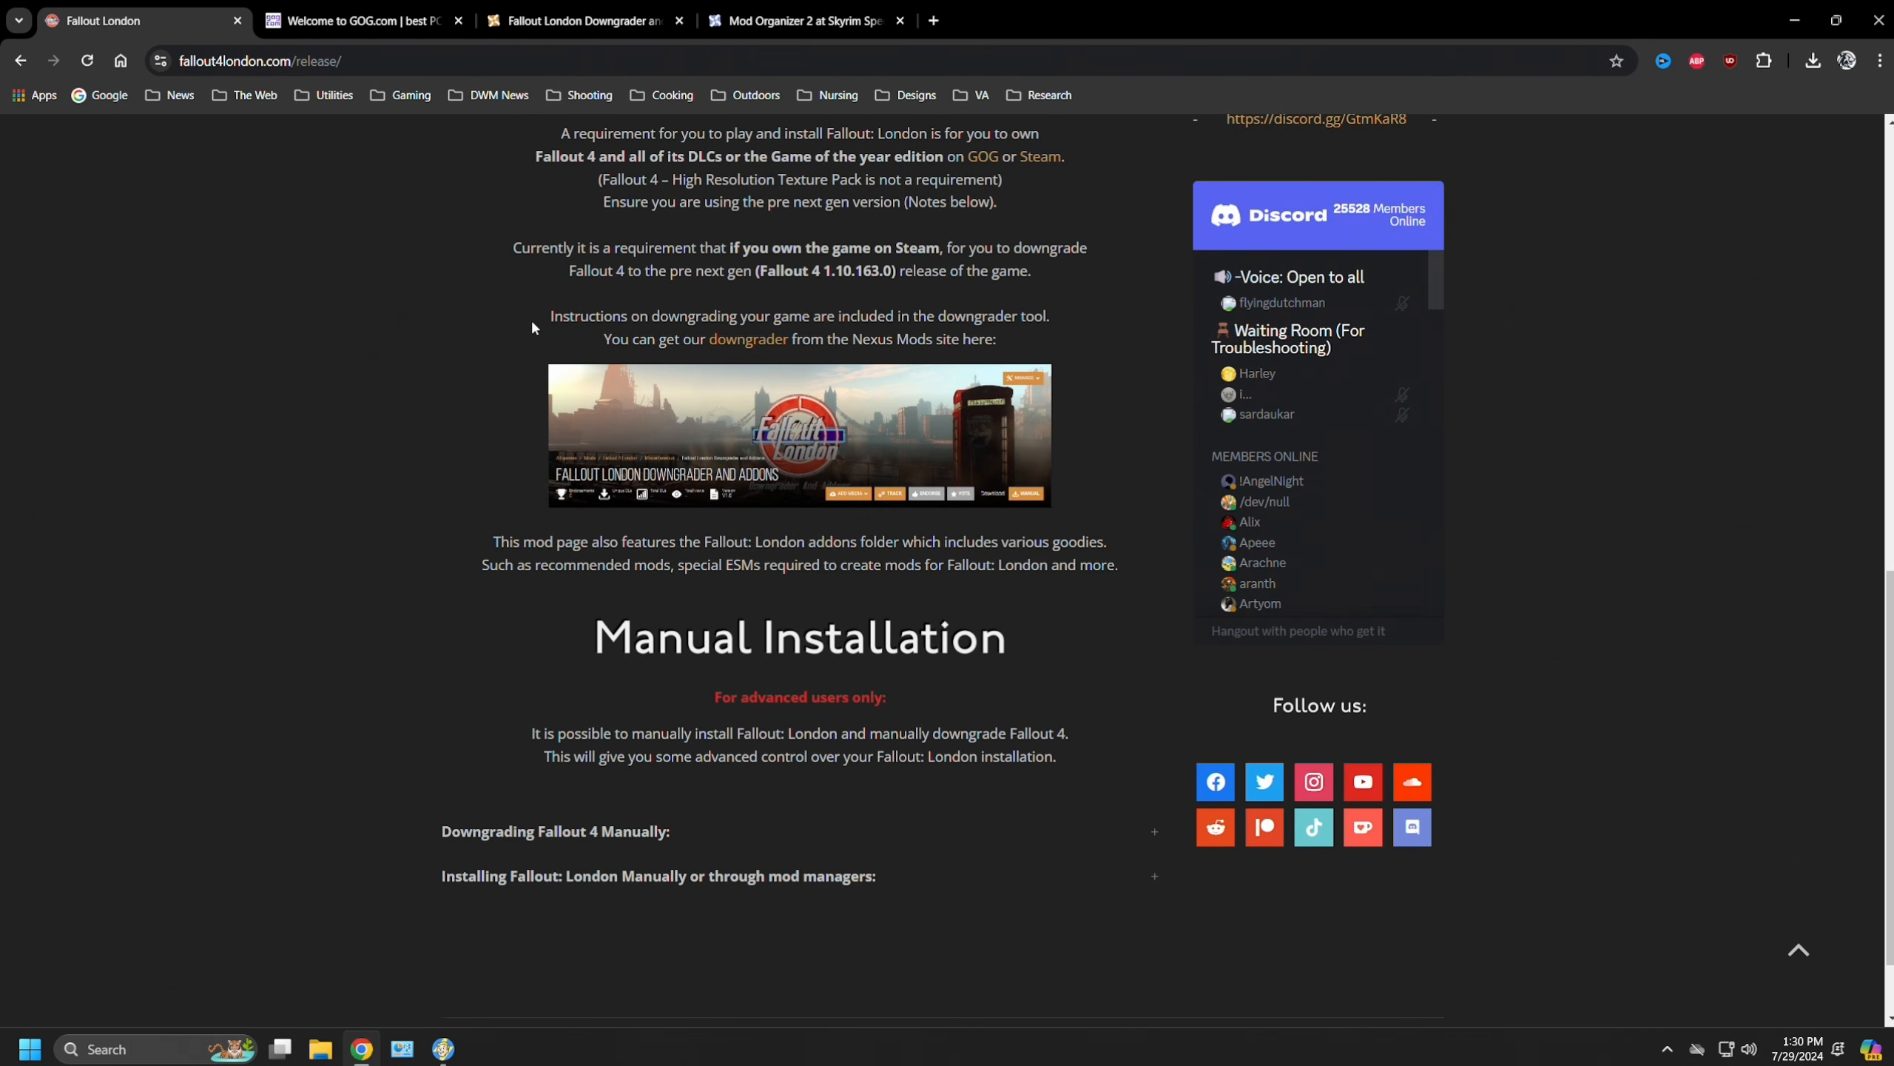
pyautogui.moveTo(533, 305); pyautogui.dragTo(1005, 342)
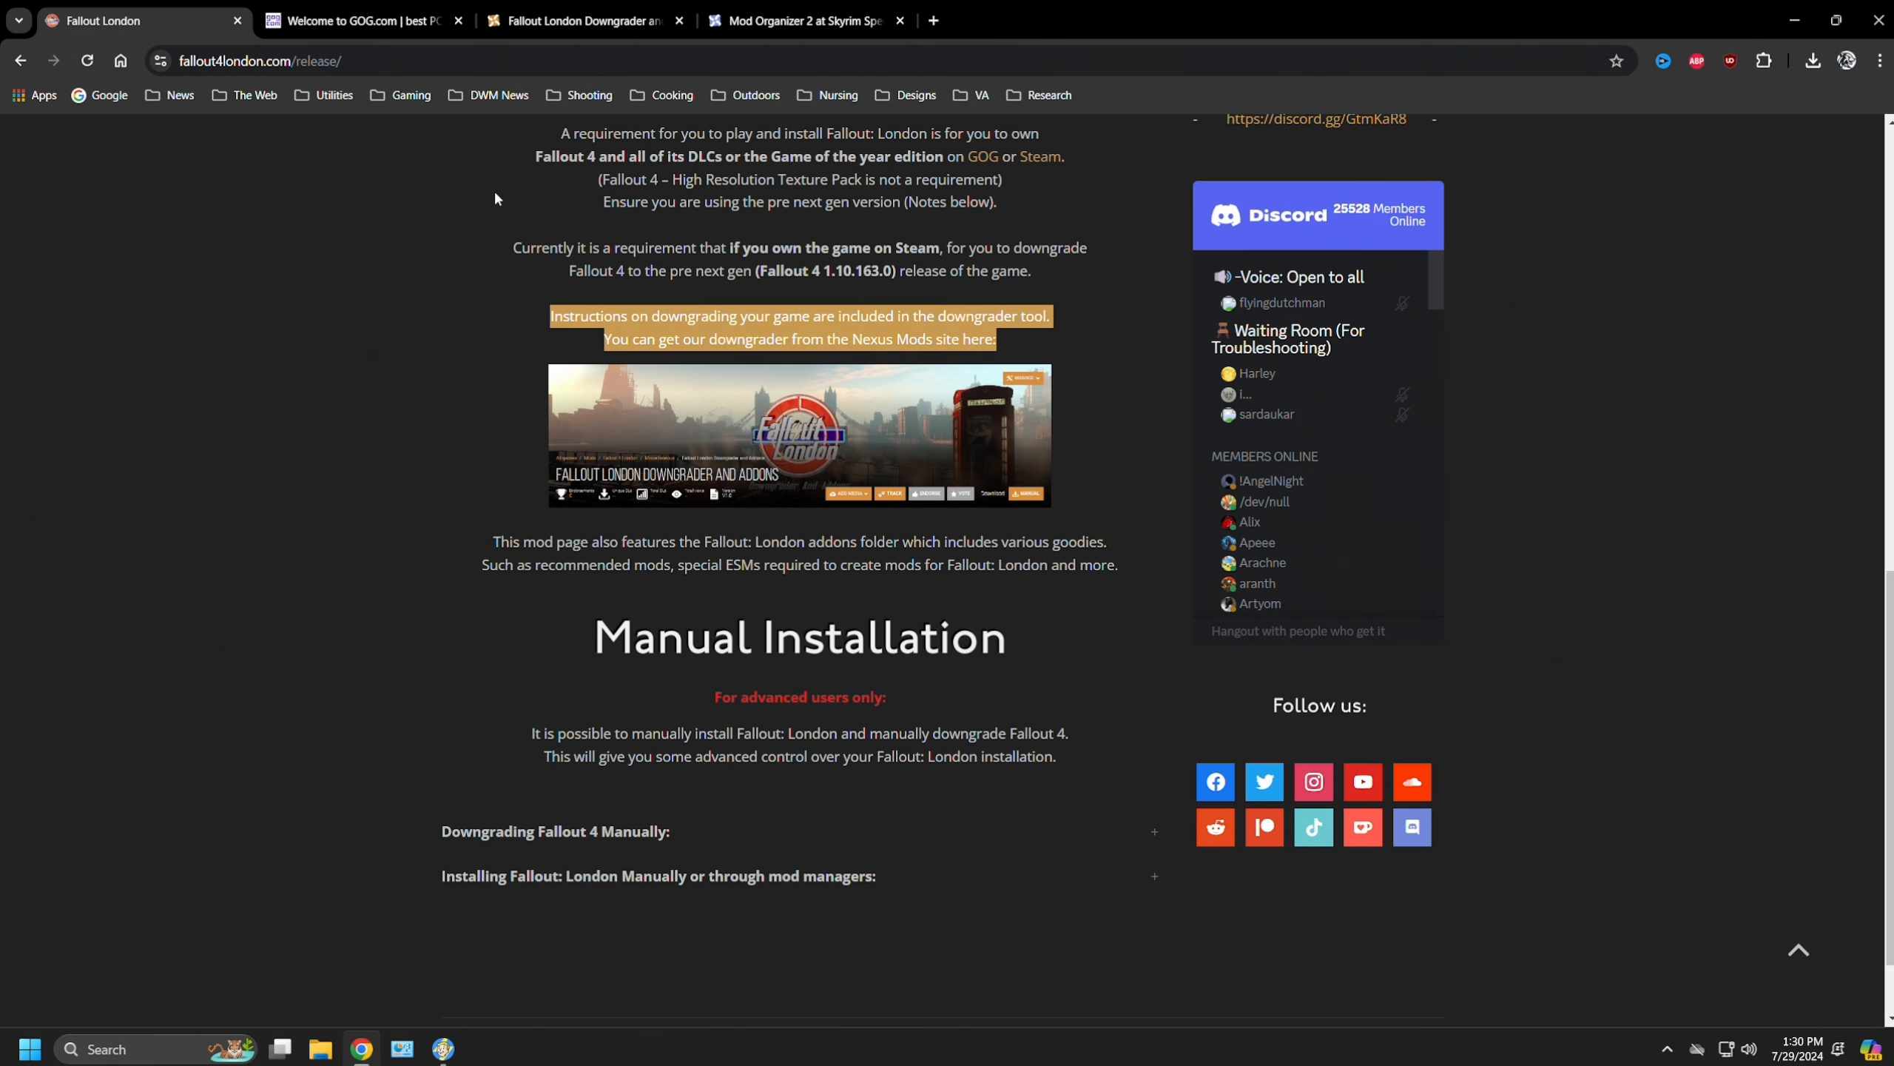
pyautogui.scroll(-2, 394, 453)
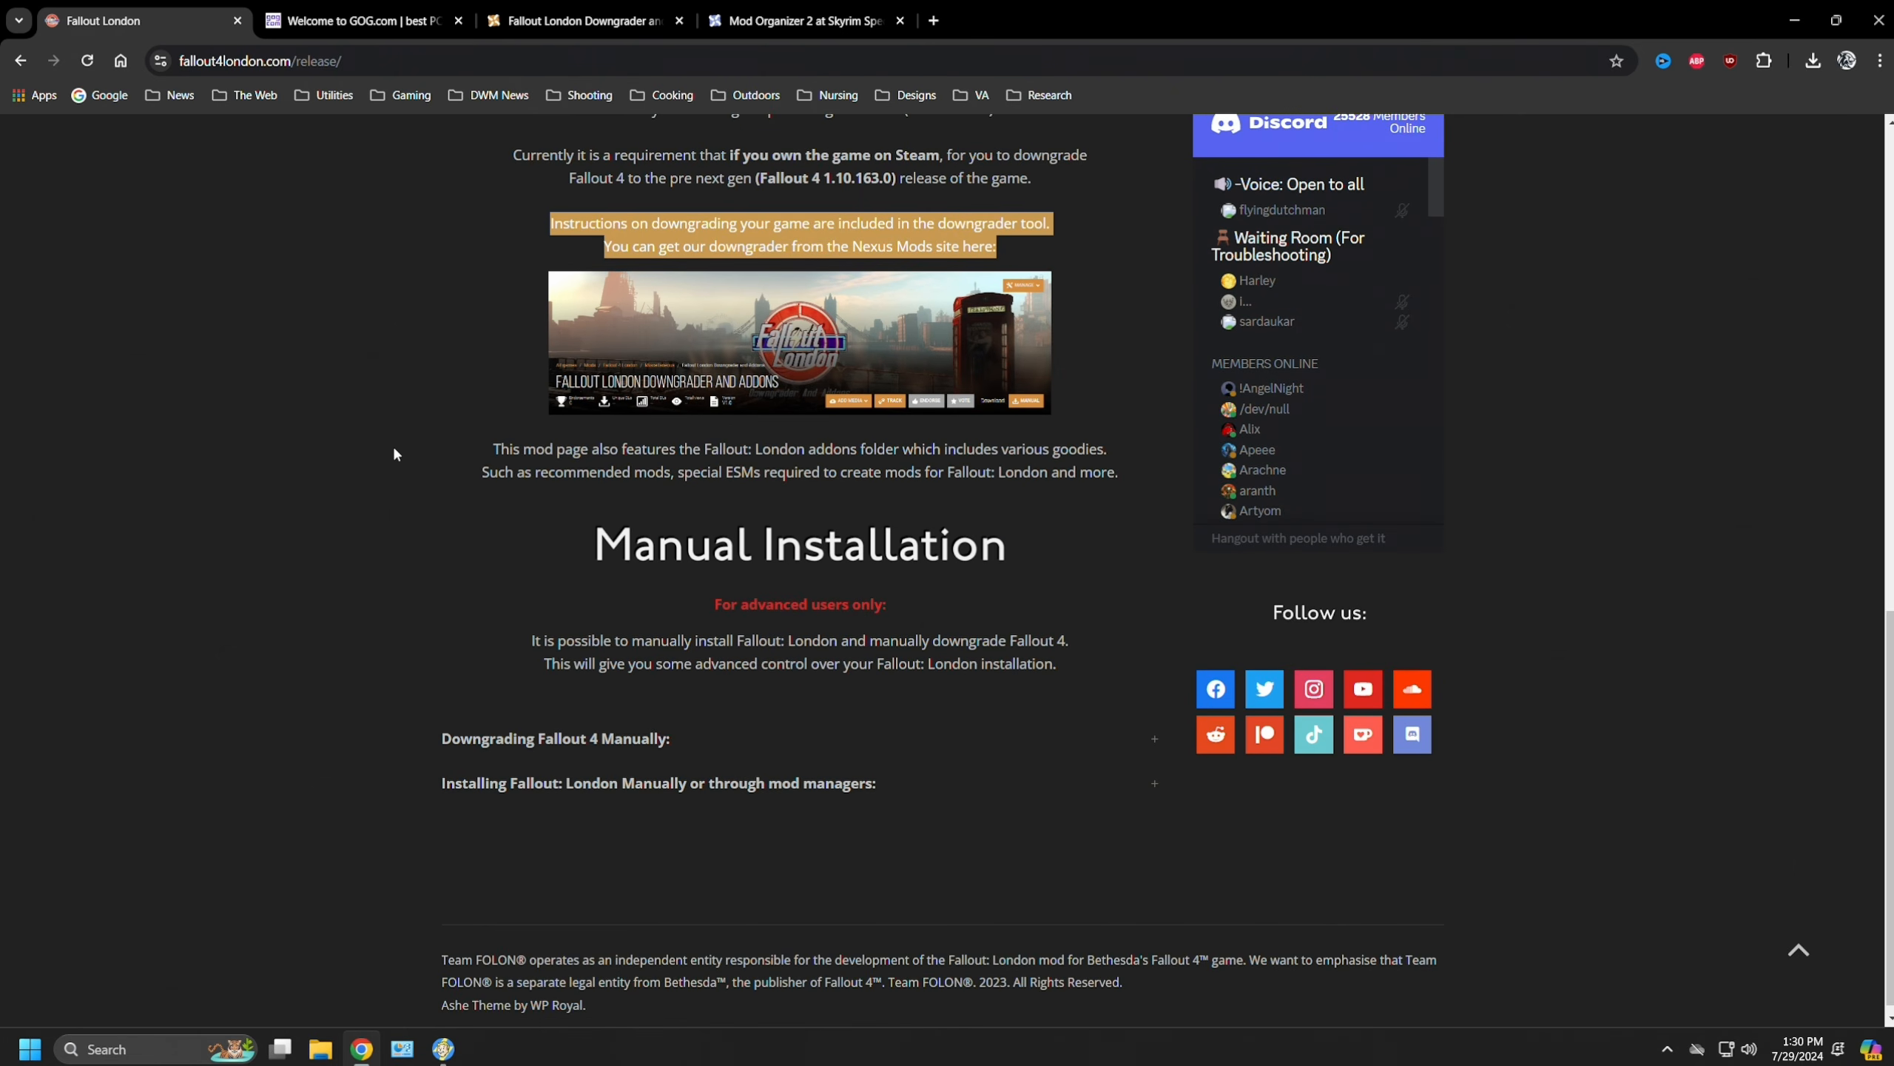
pyautogui.click(394, 452)
pyautogui.scroll(-1, 393, 448)
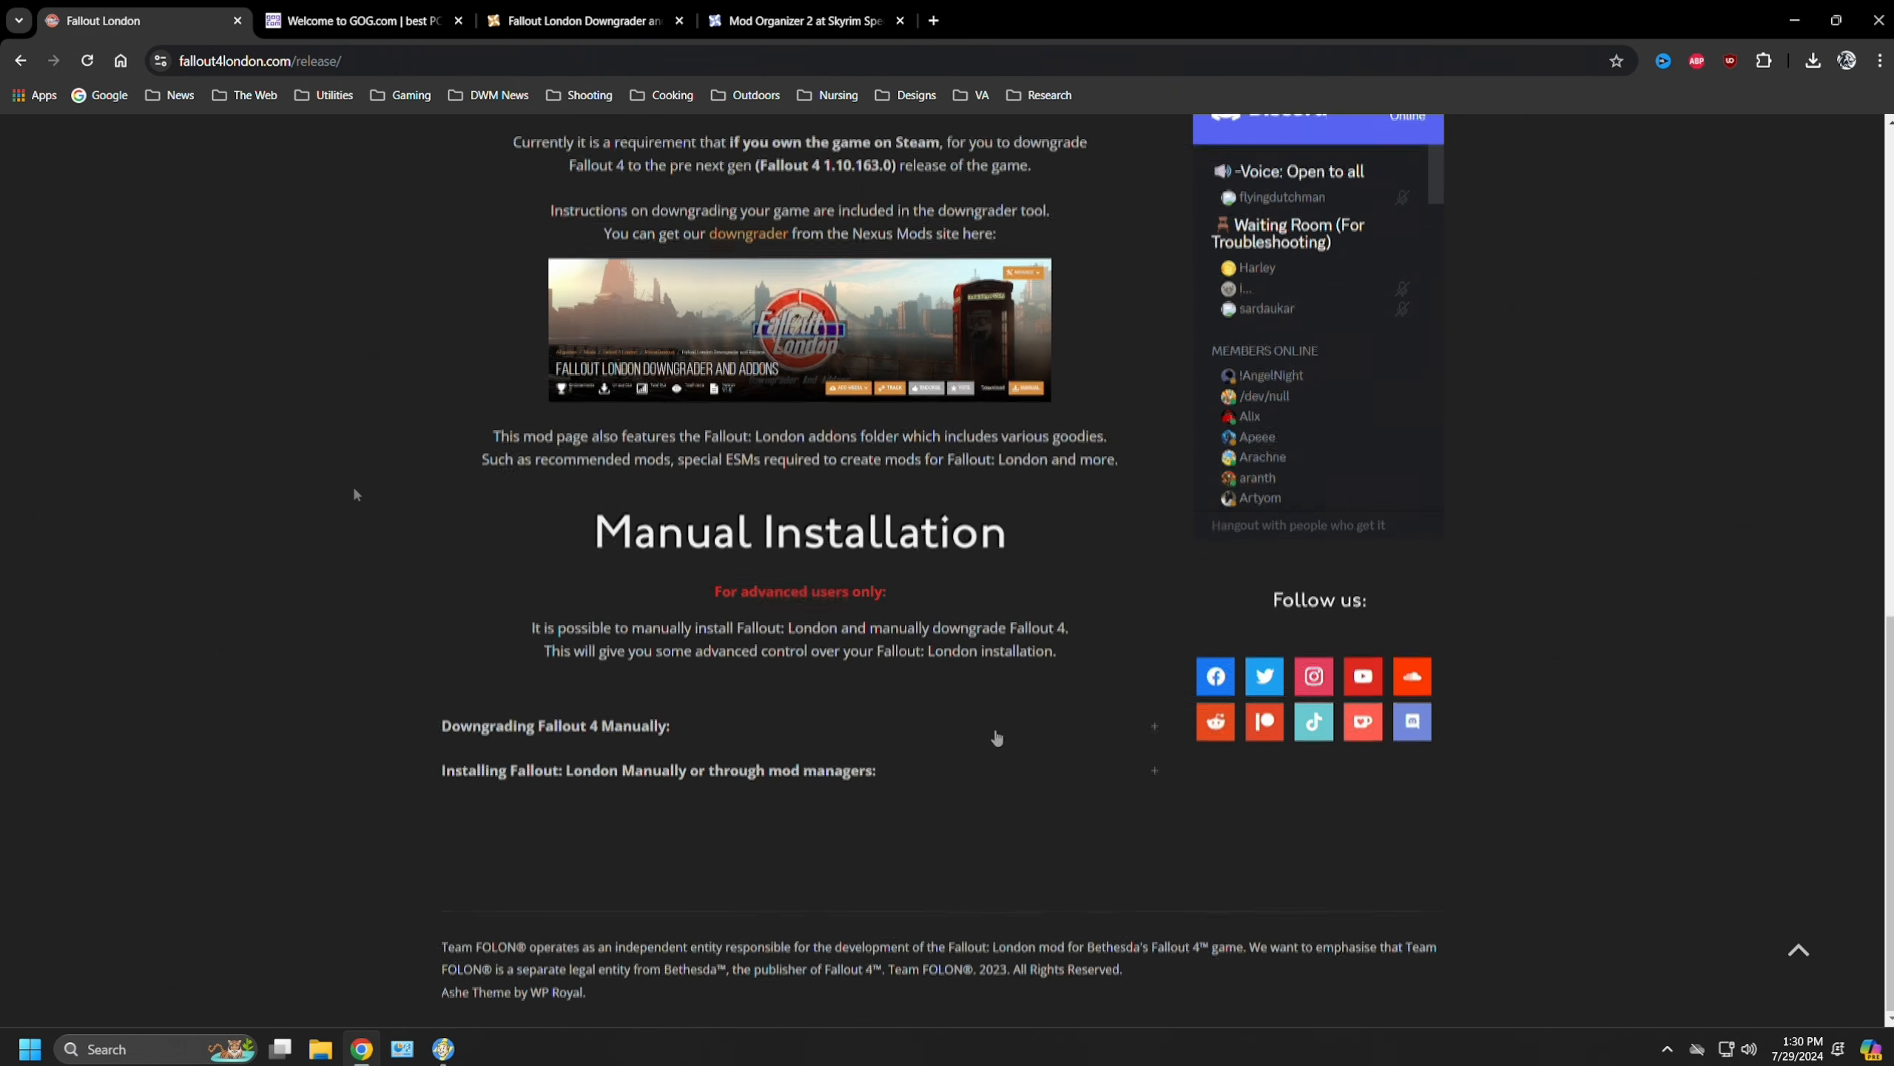
# Step: Expand the "Downgrading Fallout 4 Manually" section, review its depot download commands and file replacement instructions, and collapse it again
pyautogui.click(1155, 723)
pyautogui.scroll(-3, 410, 640)
pyautogui.scroll(-4, 409, 639)
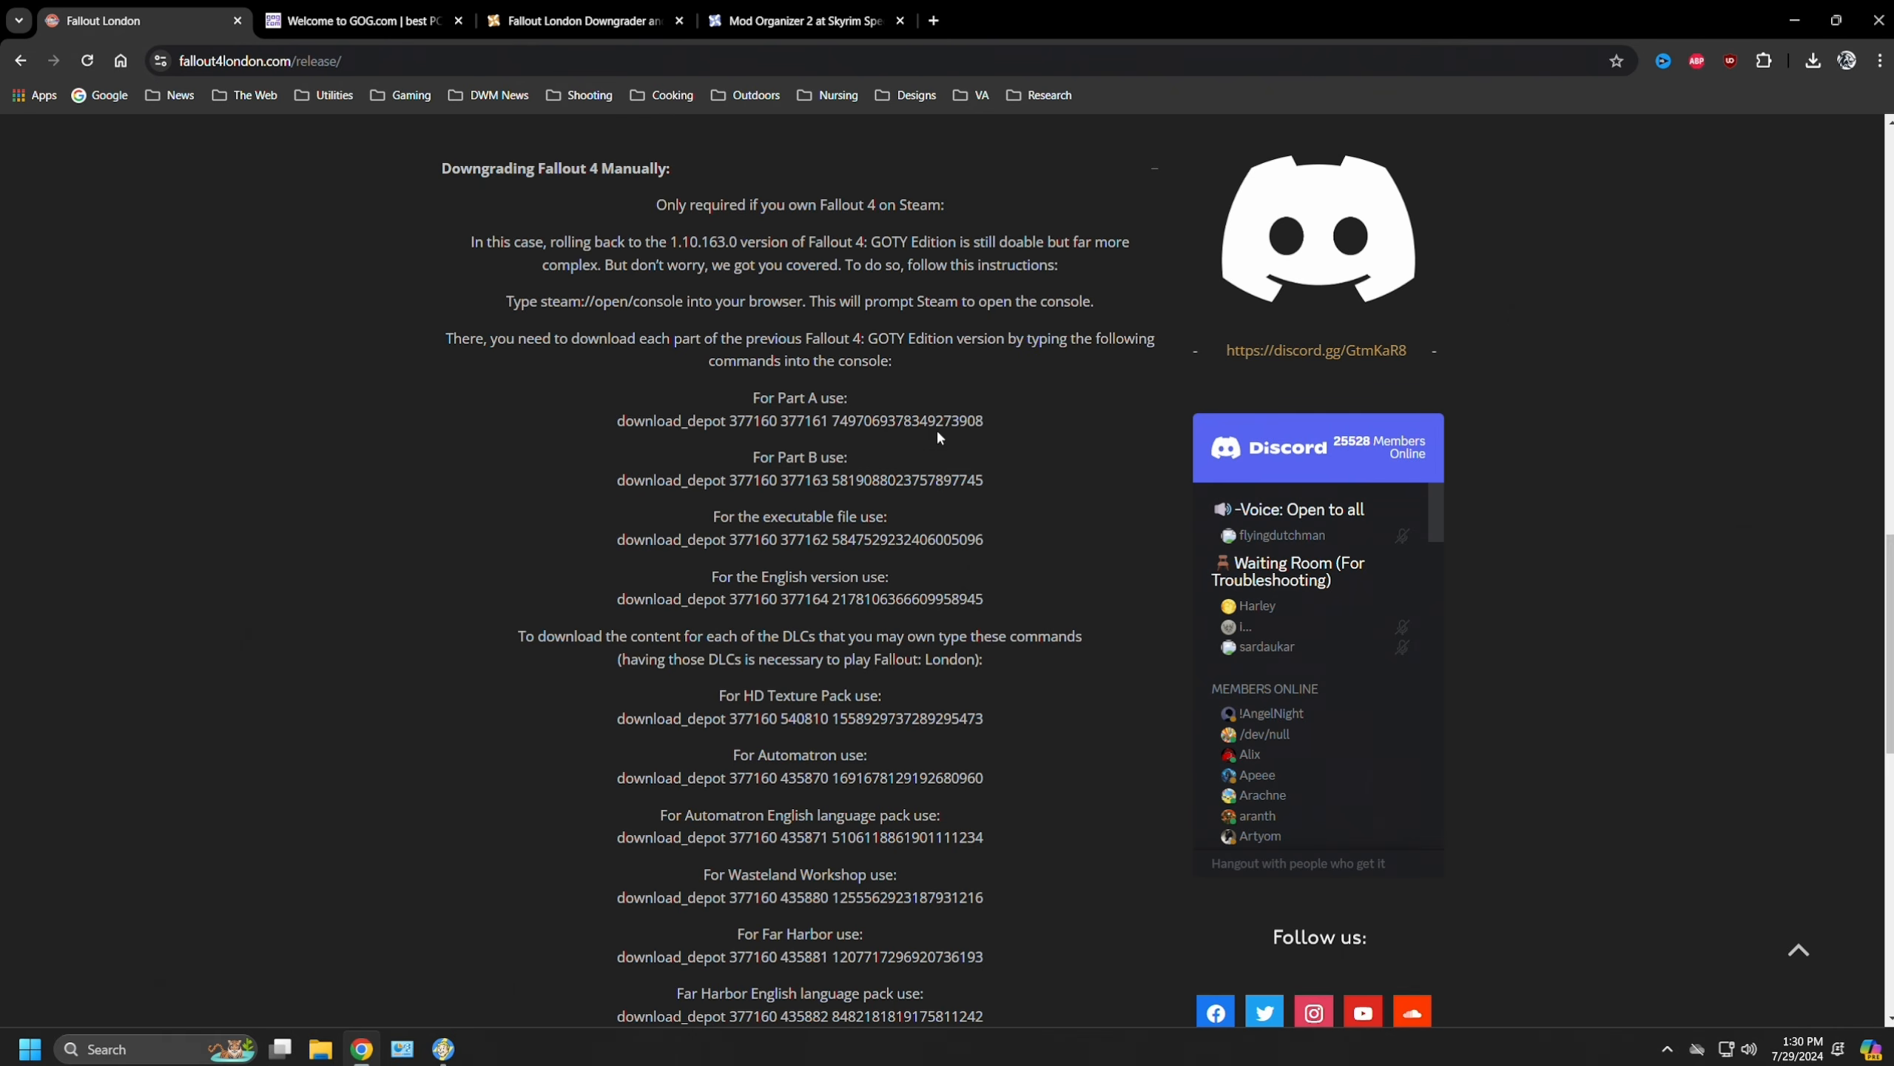
pyautogui.scroll(-6, 571, 440)
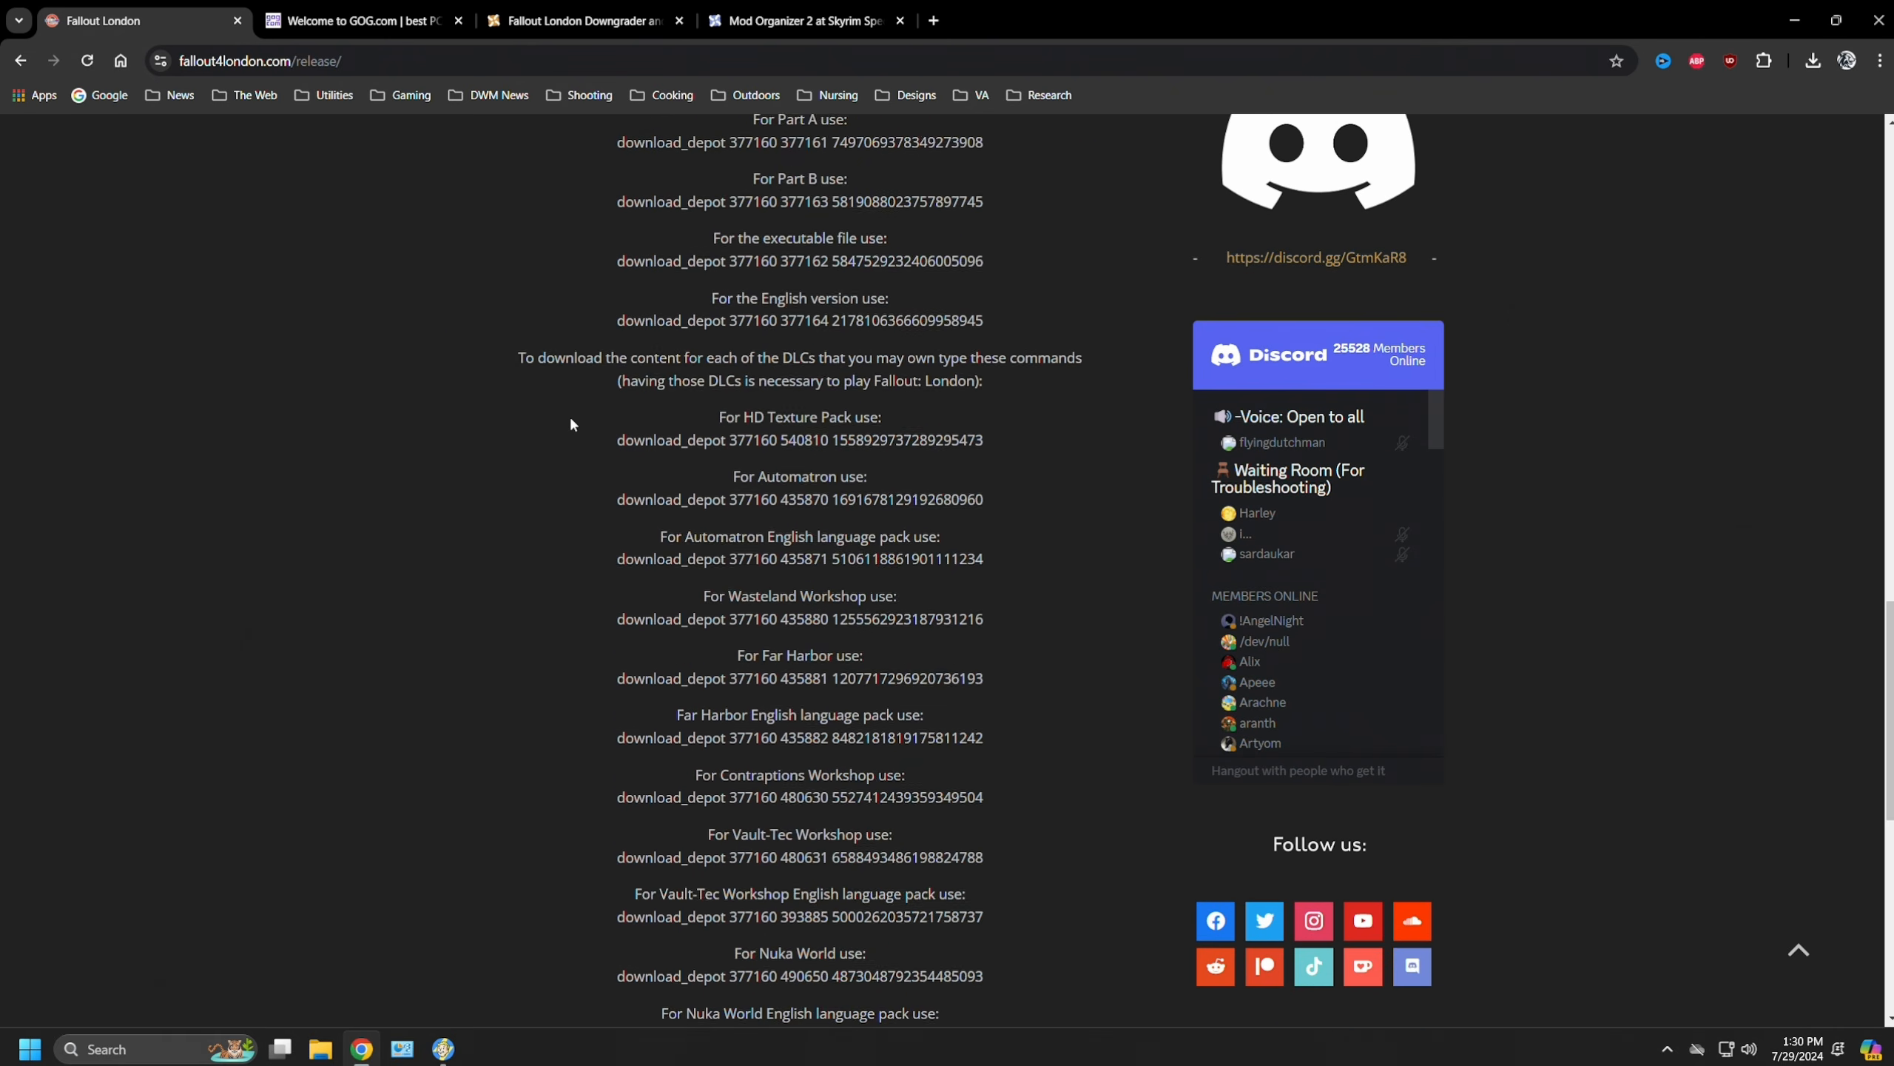
pyautogui.scroll(-10, 569, 424)
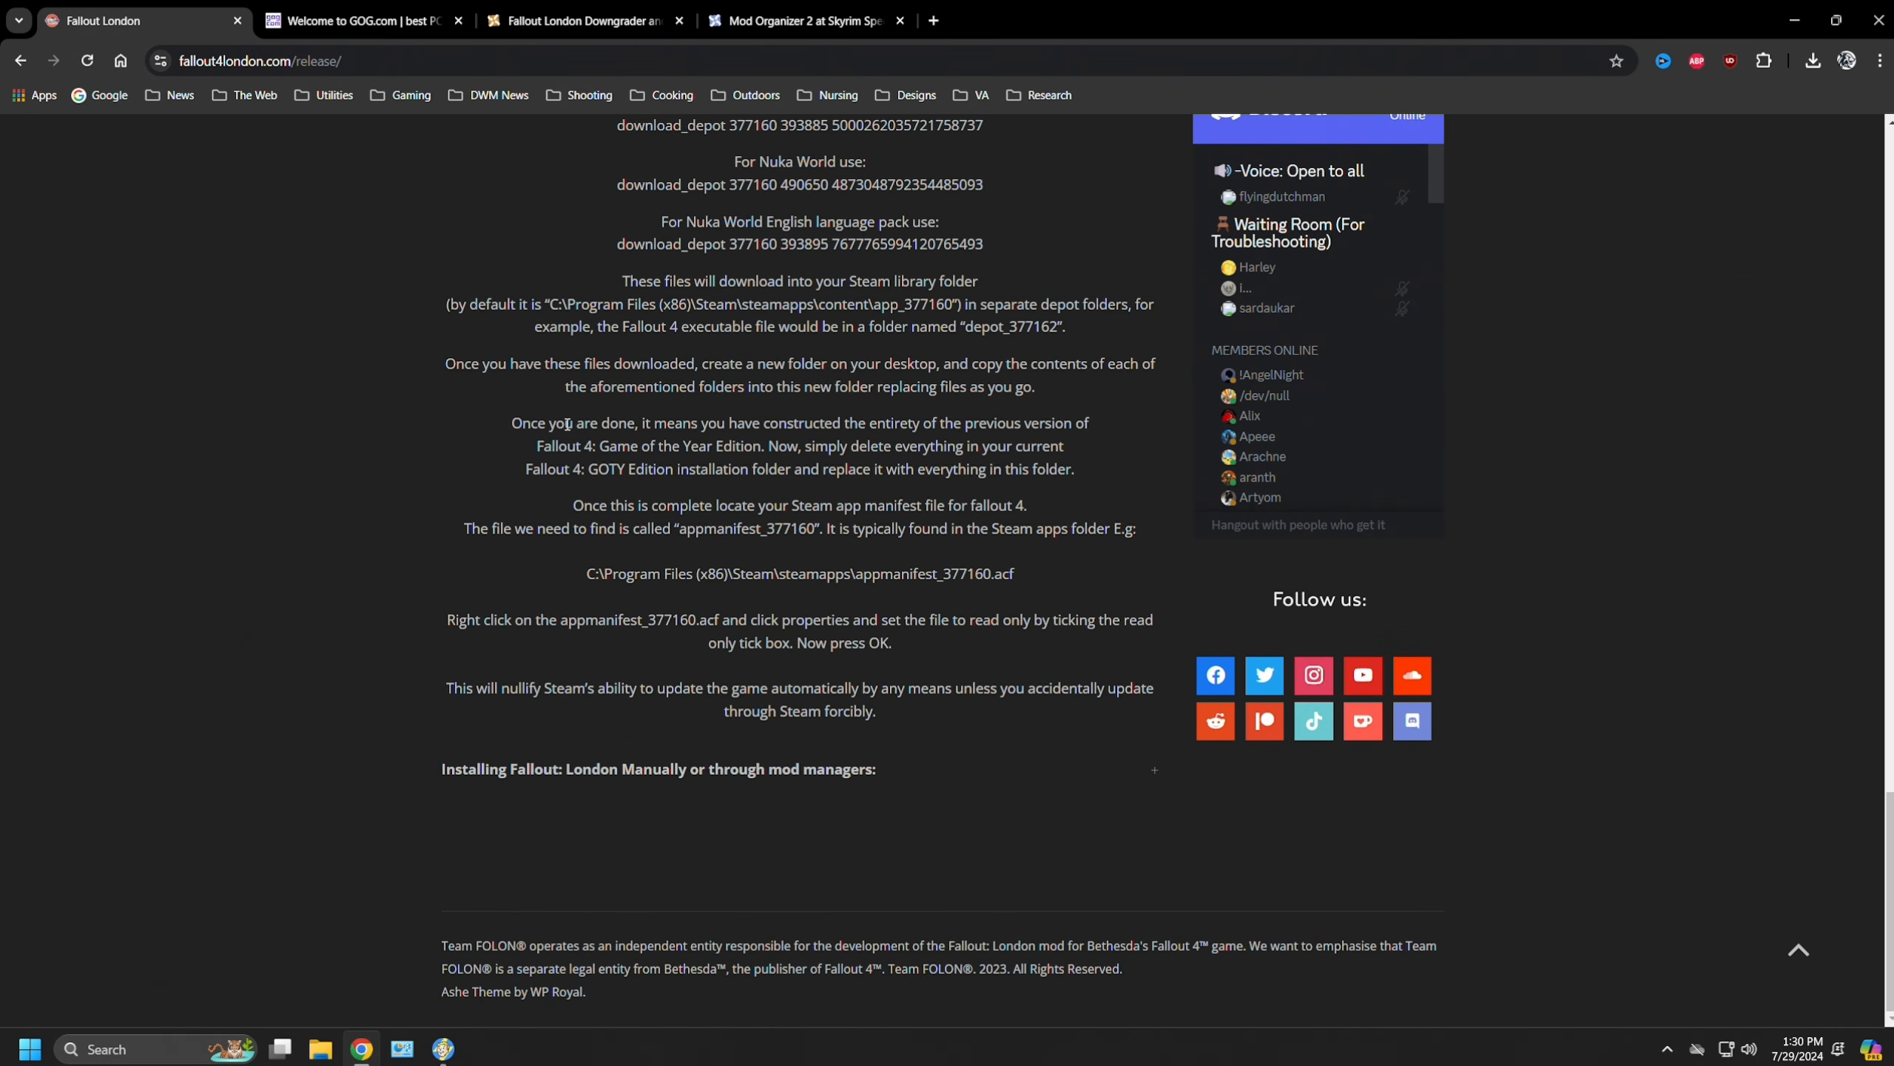
pyautogui.scroll(7, 552, 433)
pyautogui.scroll(12, 552, 438)
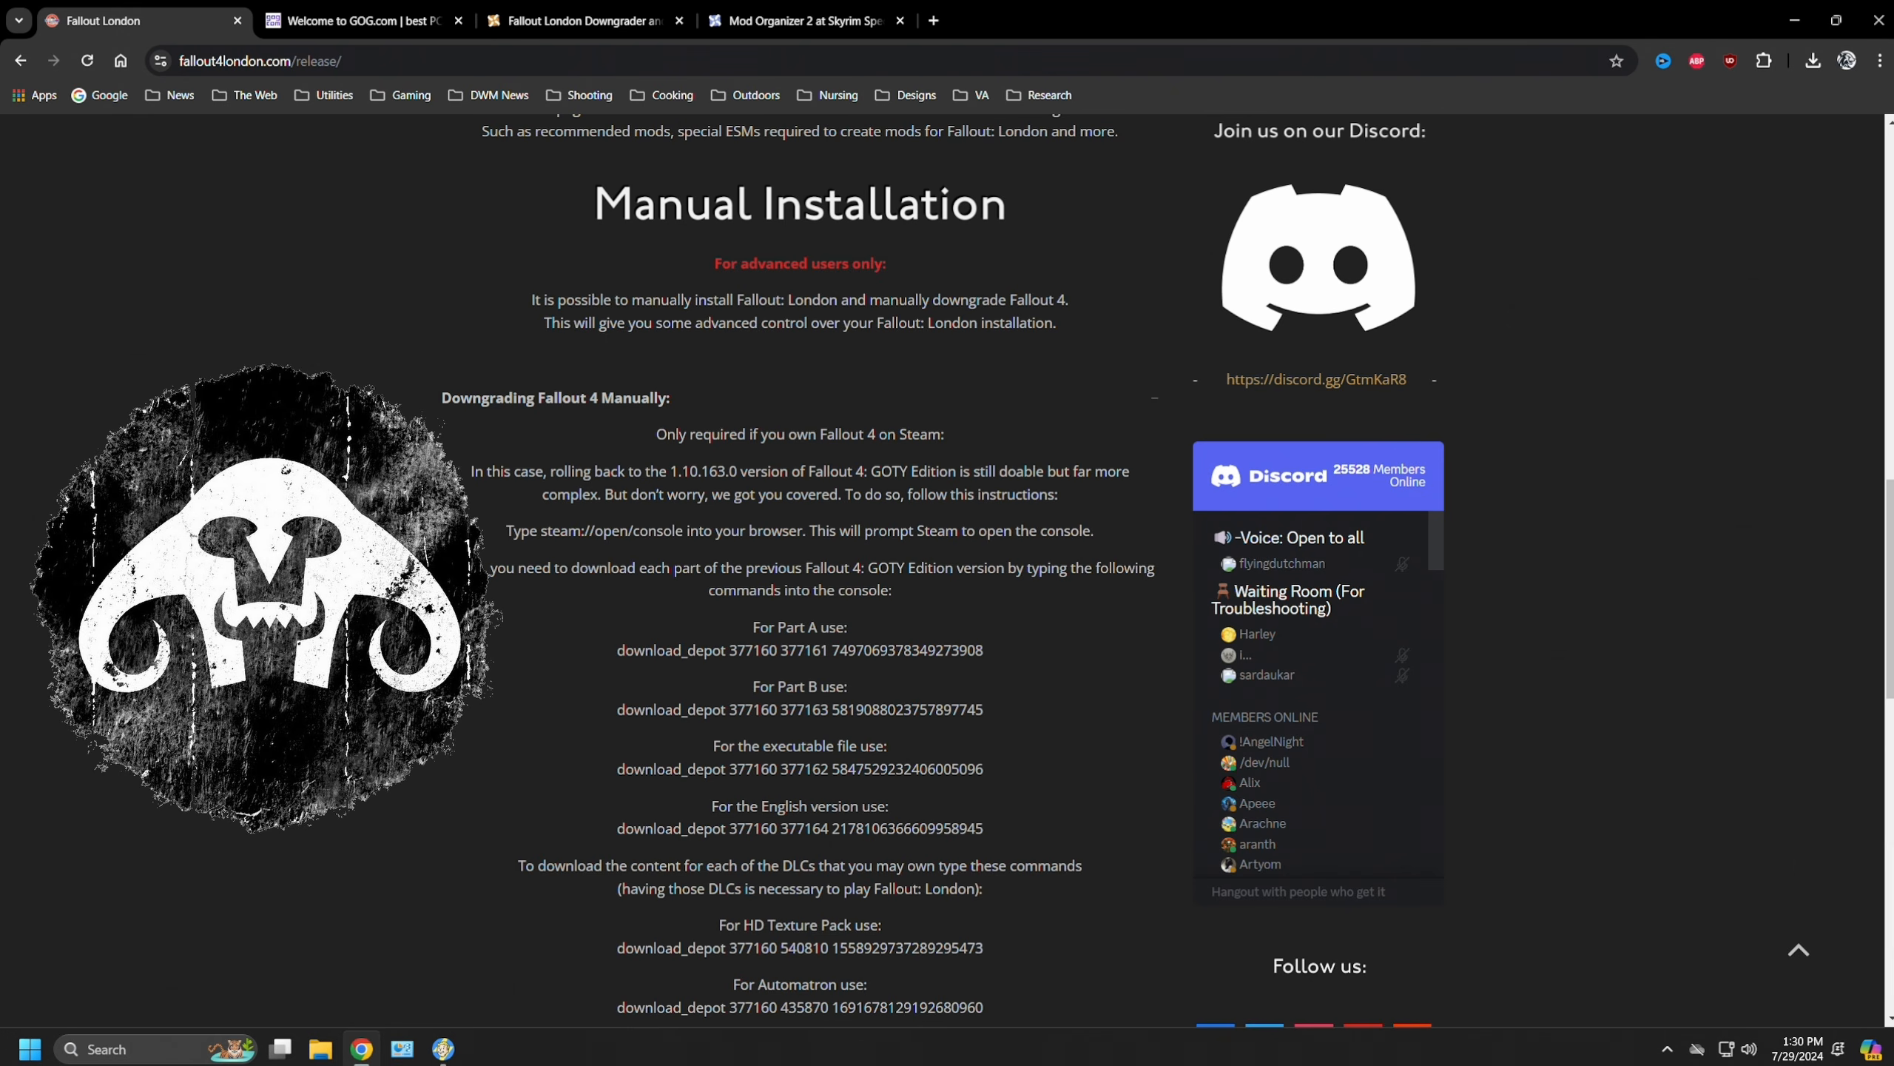
pyautogui.scroll(4, 391, 492)
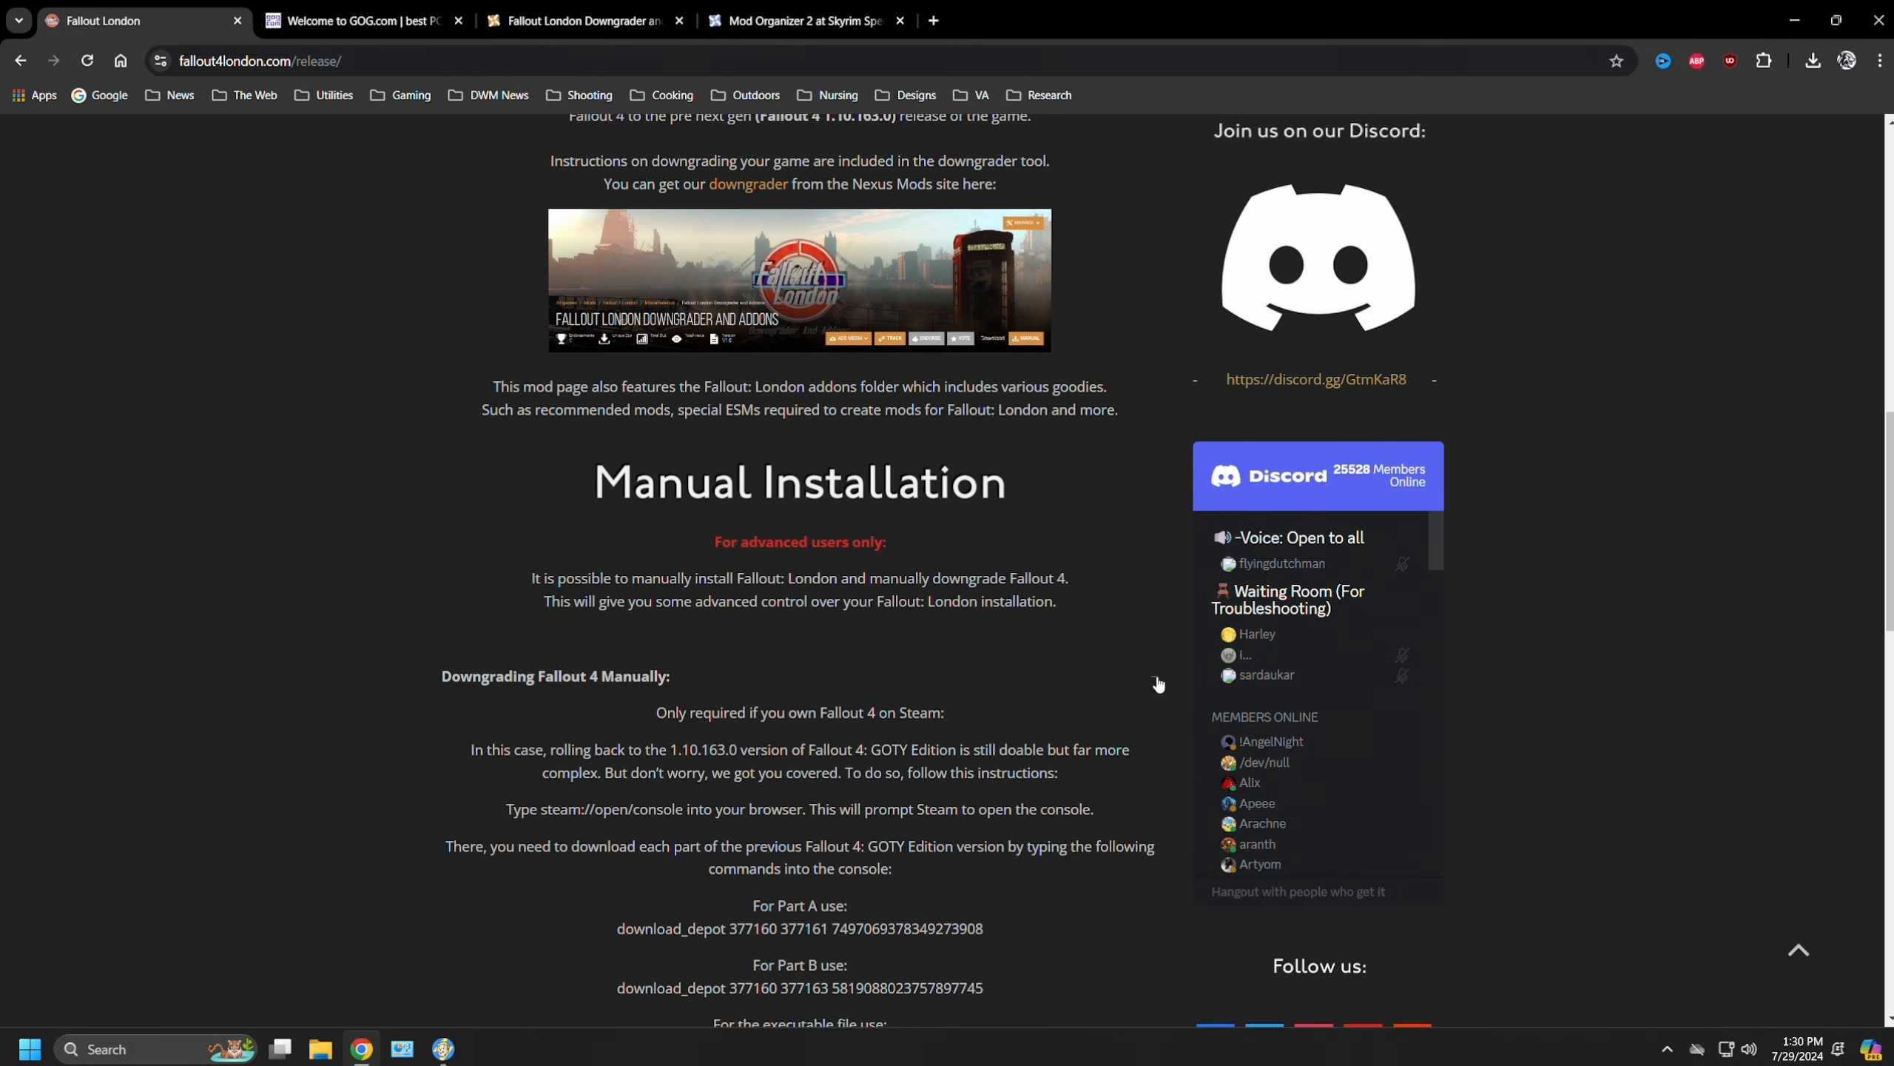
pyautogui.click(1156, 682)
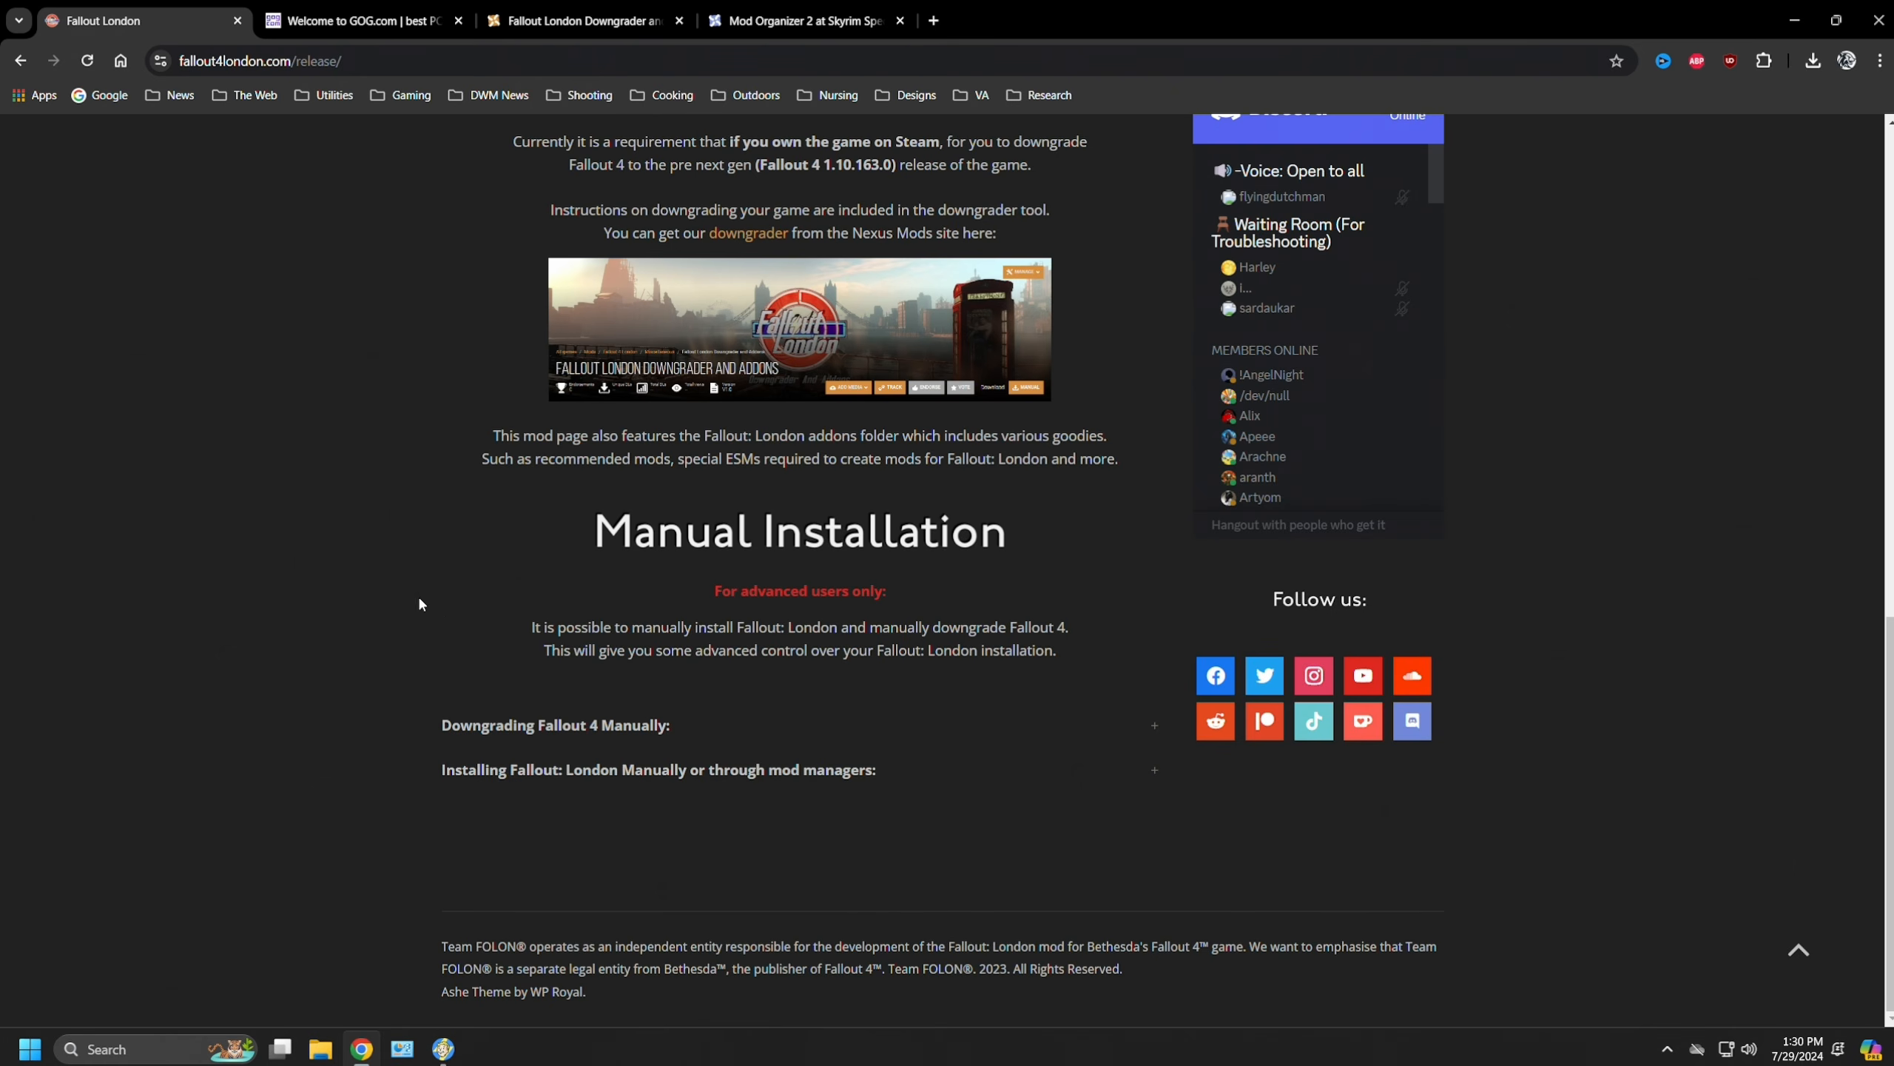
# Step: Switch to the Fallout London Downgrader and Addons page on Nexus Mods and check its web address
pyautogui.scroll(9, 373, 536)
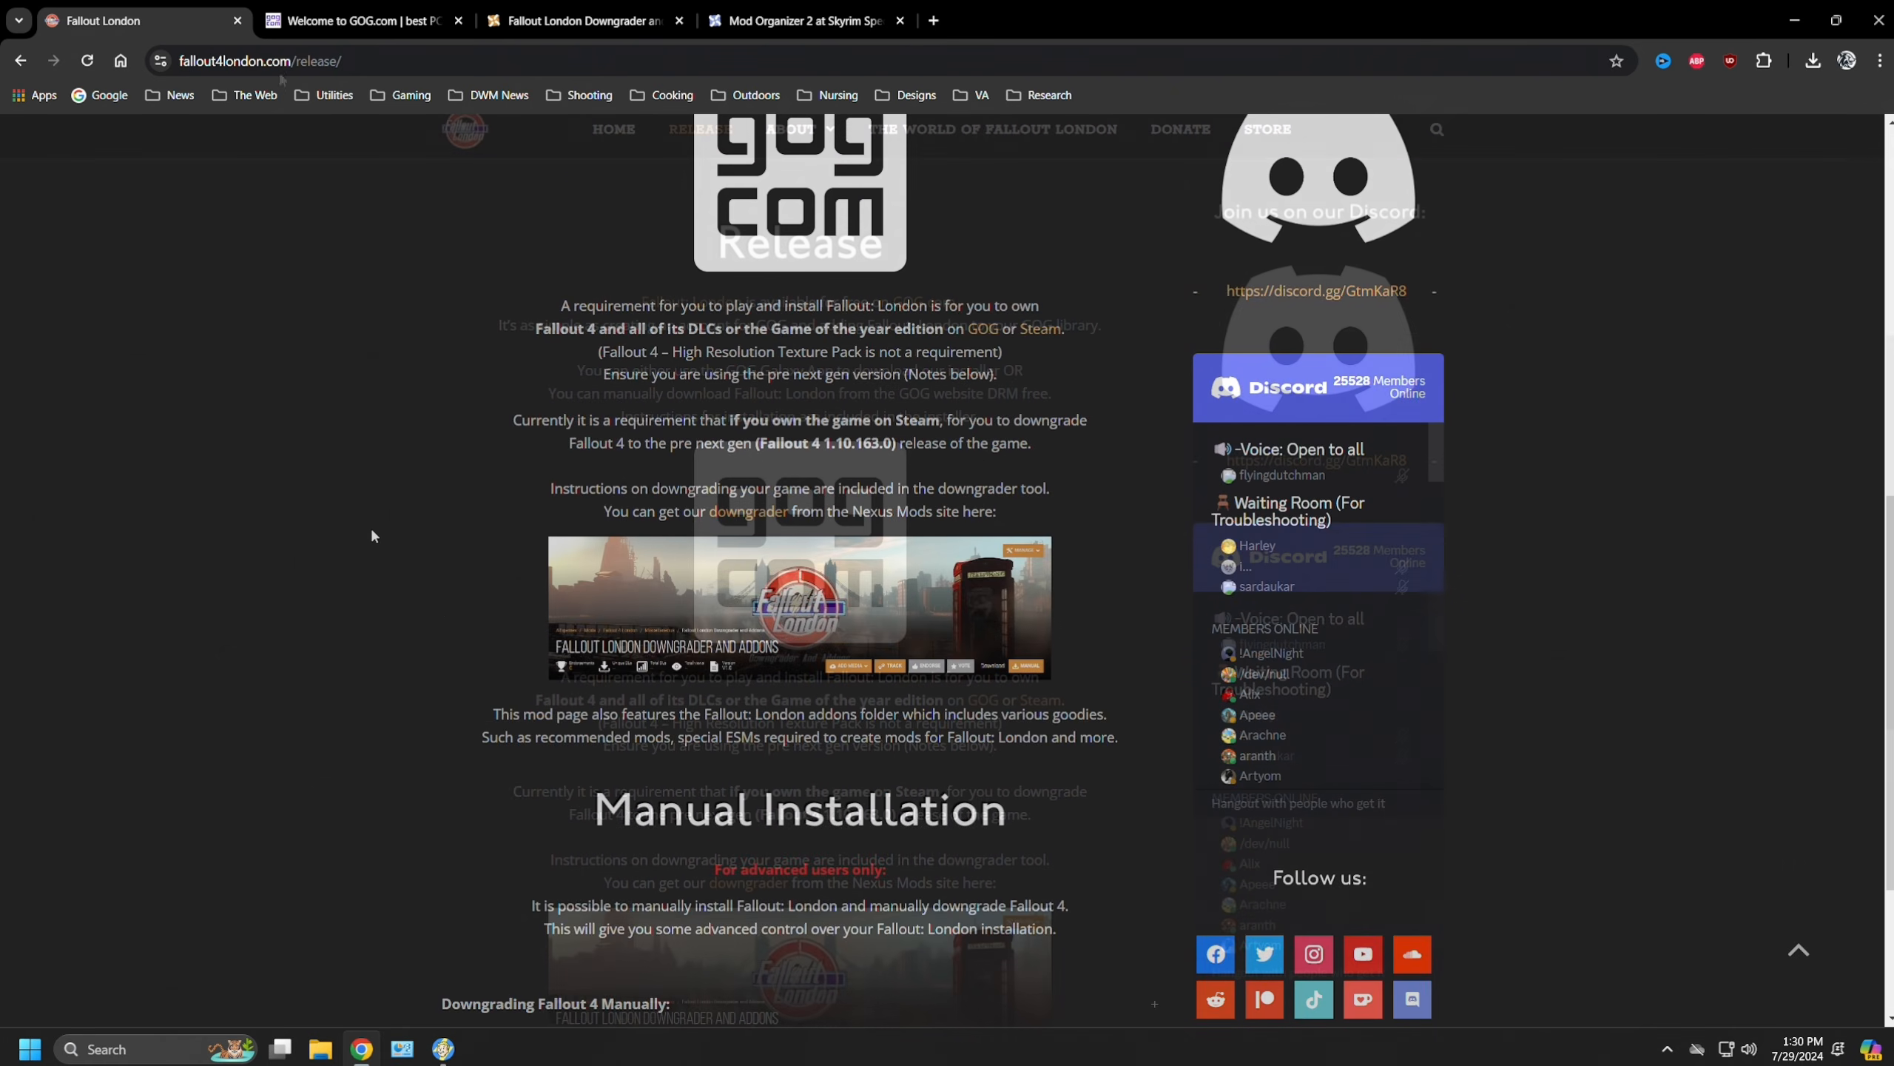
pyautogui.click(520, 24)
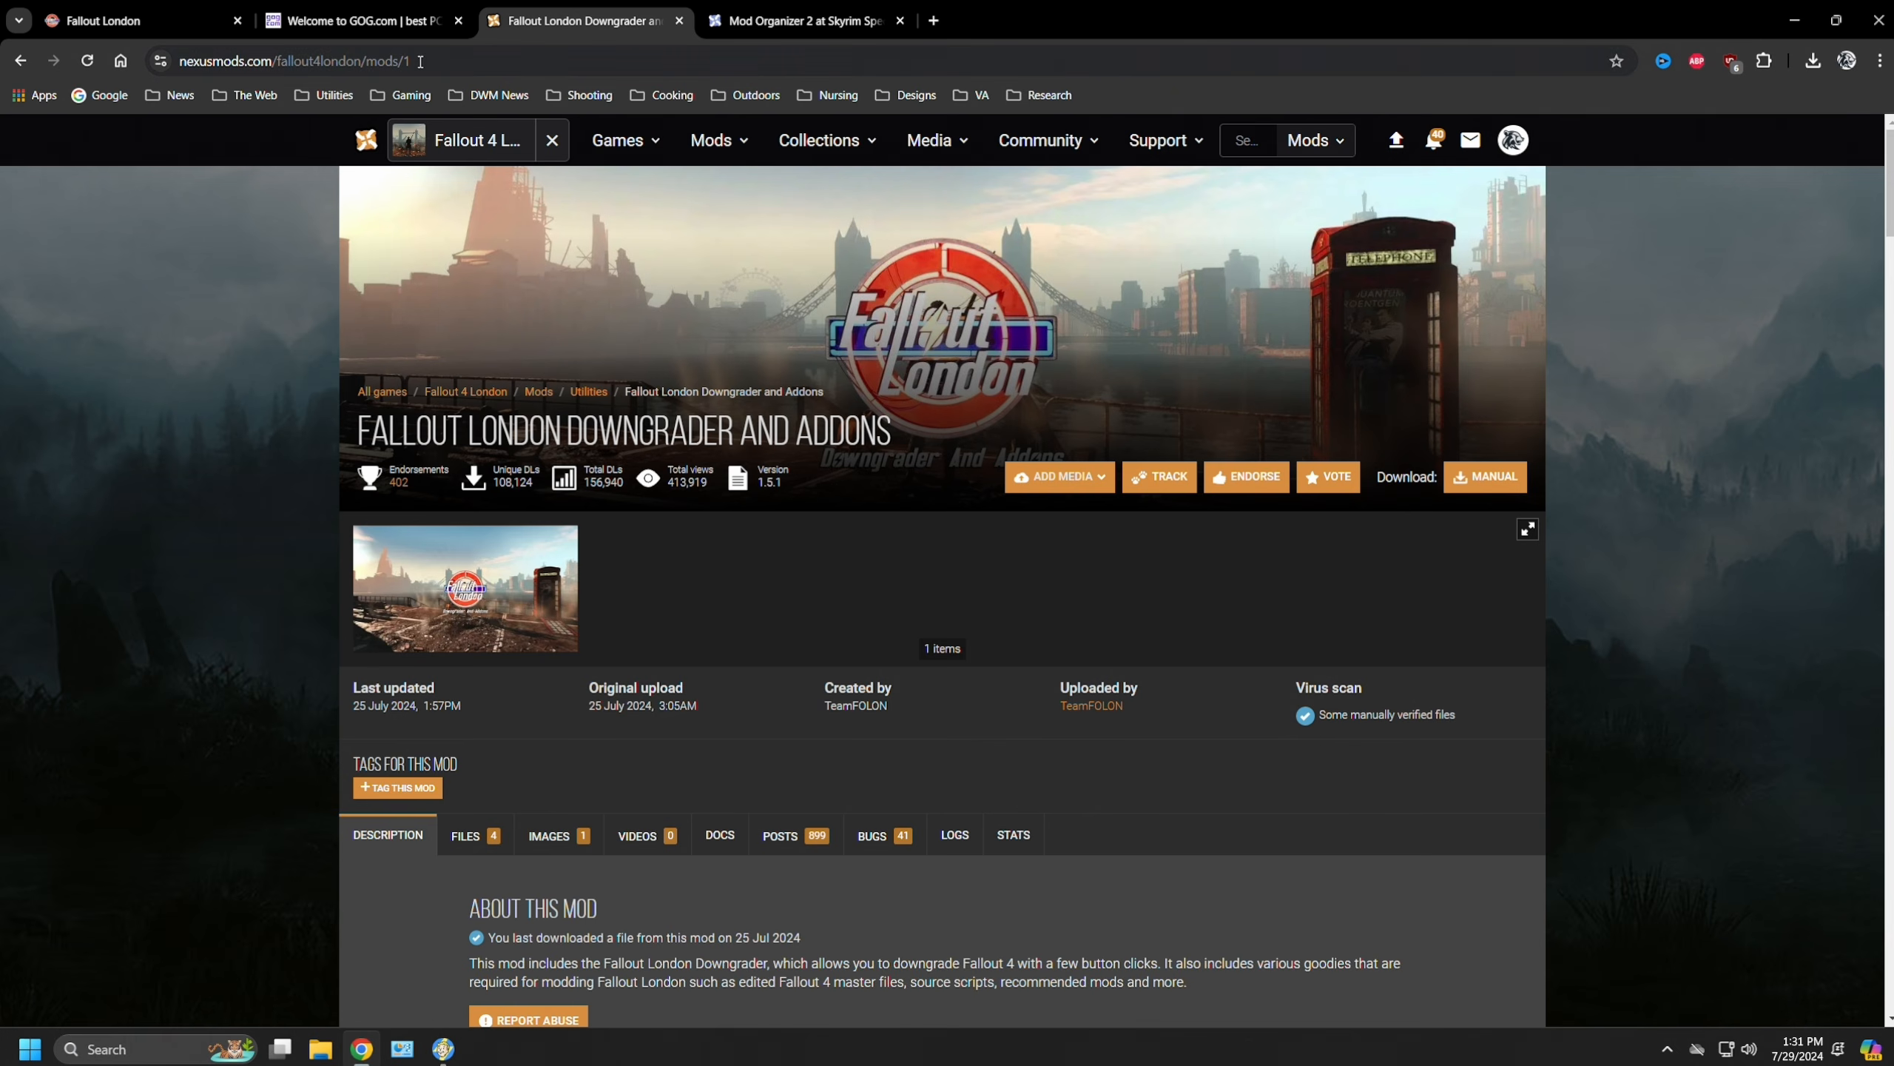
pyautogui.click(406, 71)
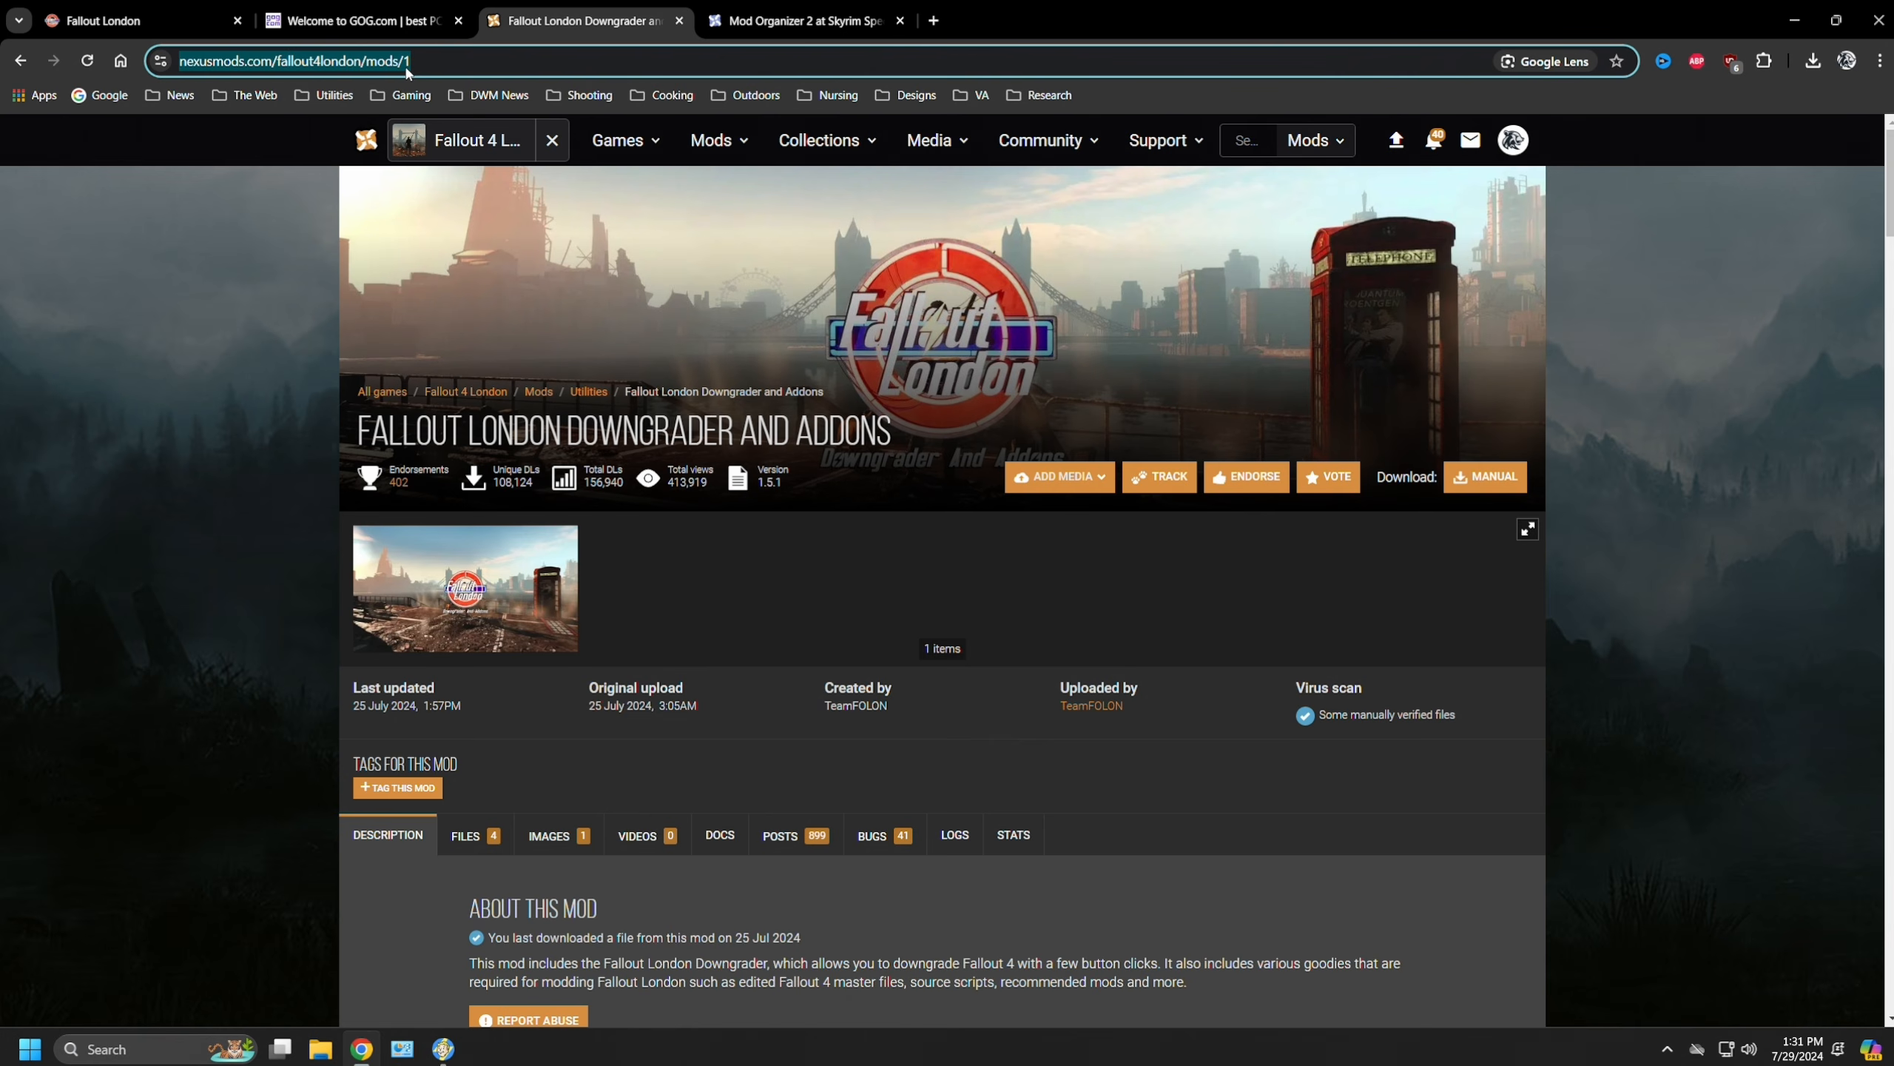
pyautogui.click(287, 329)
# Step: Review the mod description's included items, from the FOLONDowngrader and the Stripped and Hexed ESMs to the Source Scripts
pyautogui.scroll(-10, 436, 385)
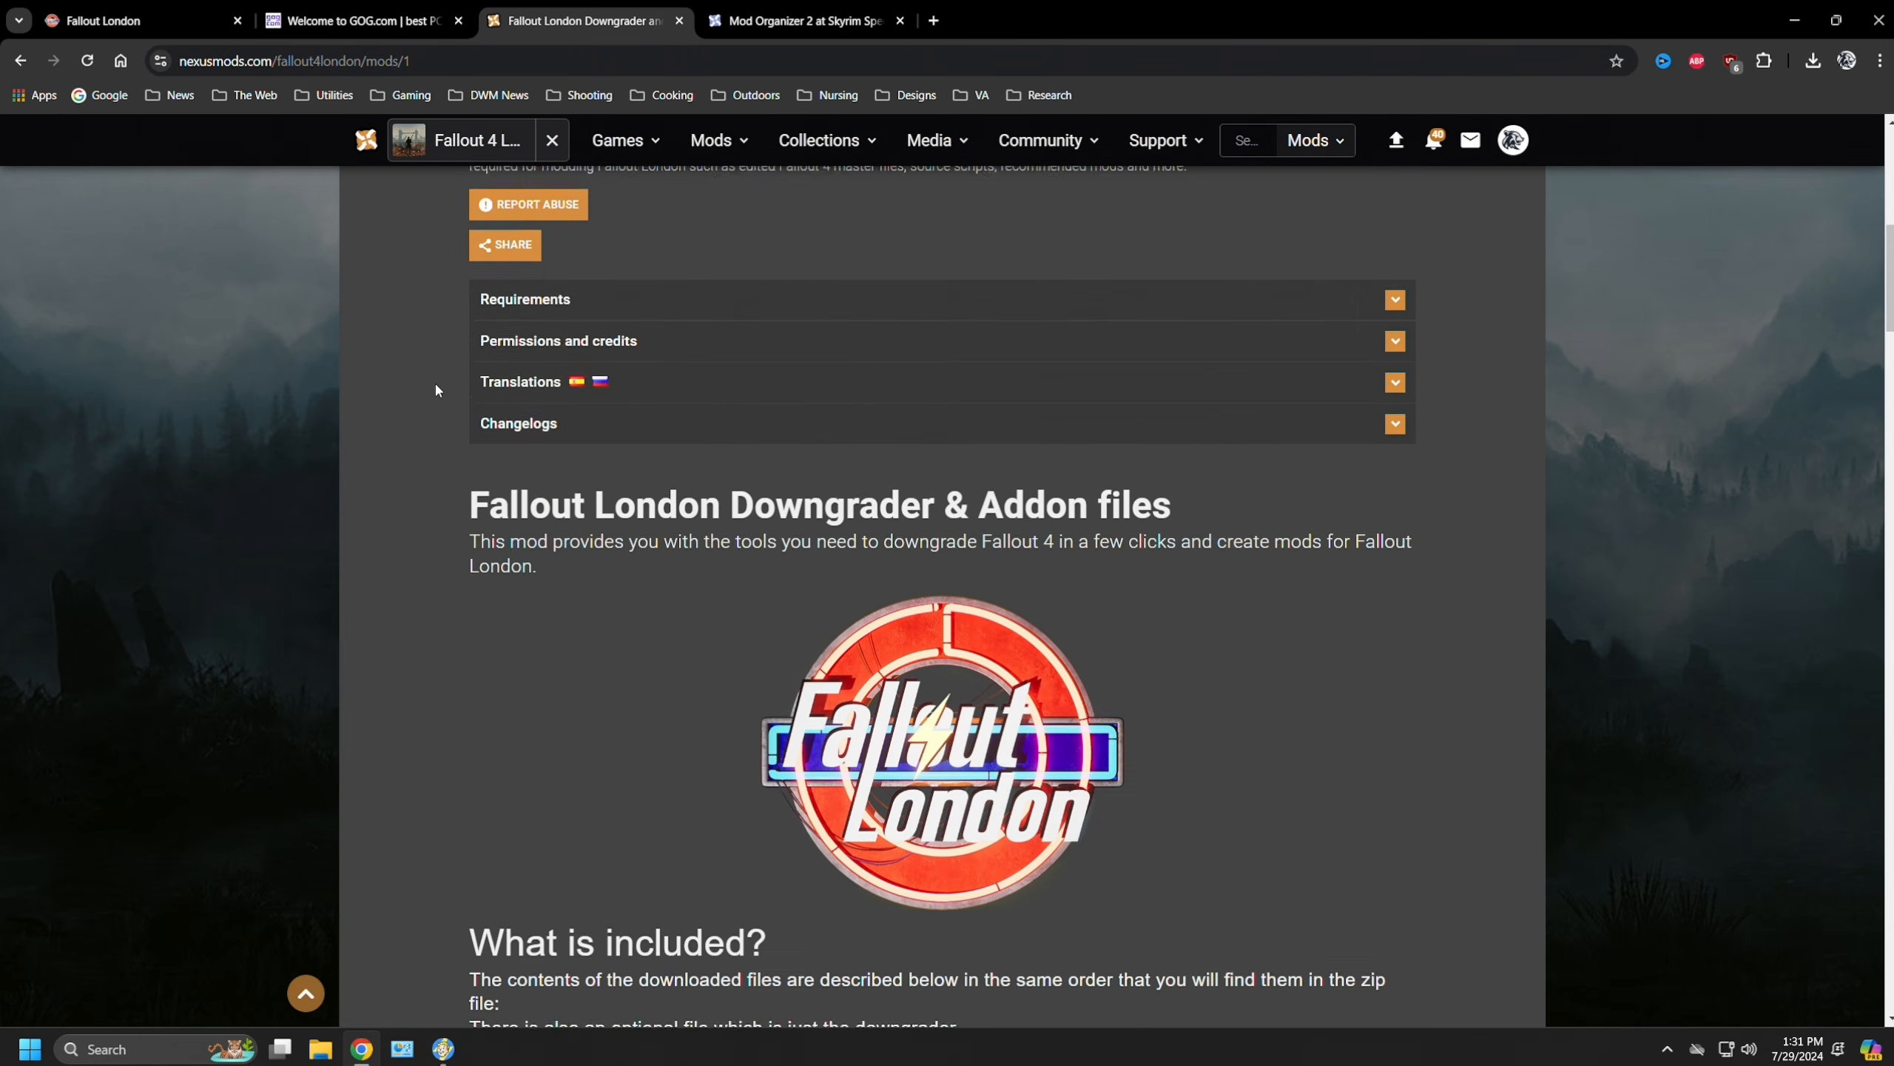
pyautogui.scroll(-6, 436, 388)
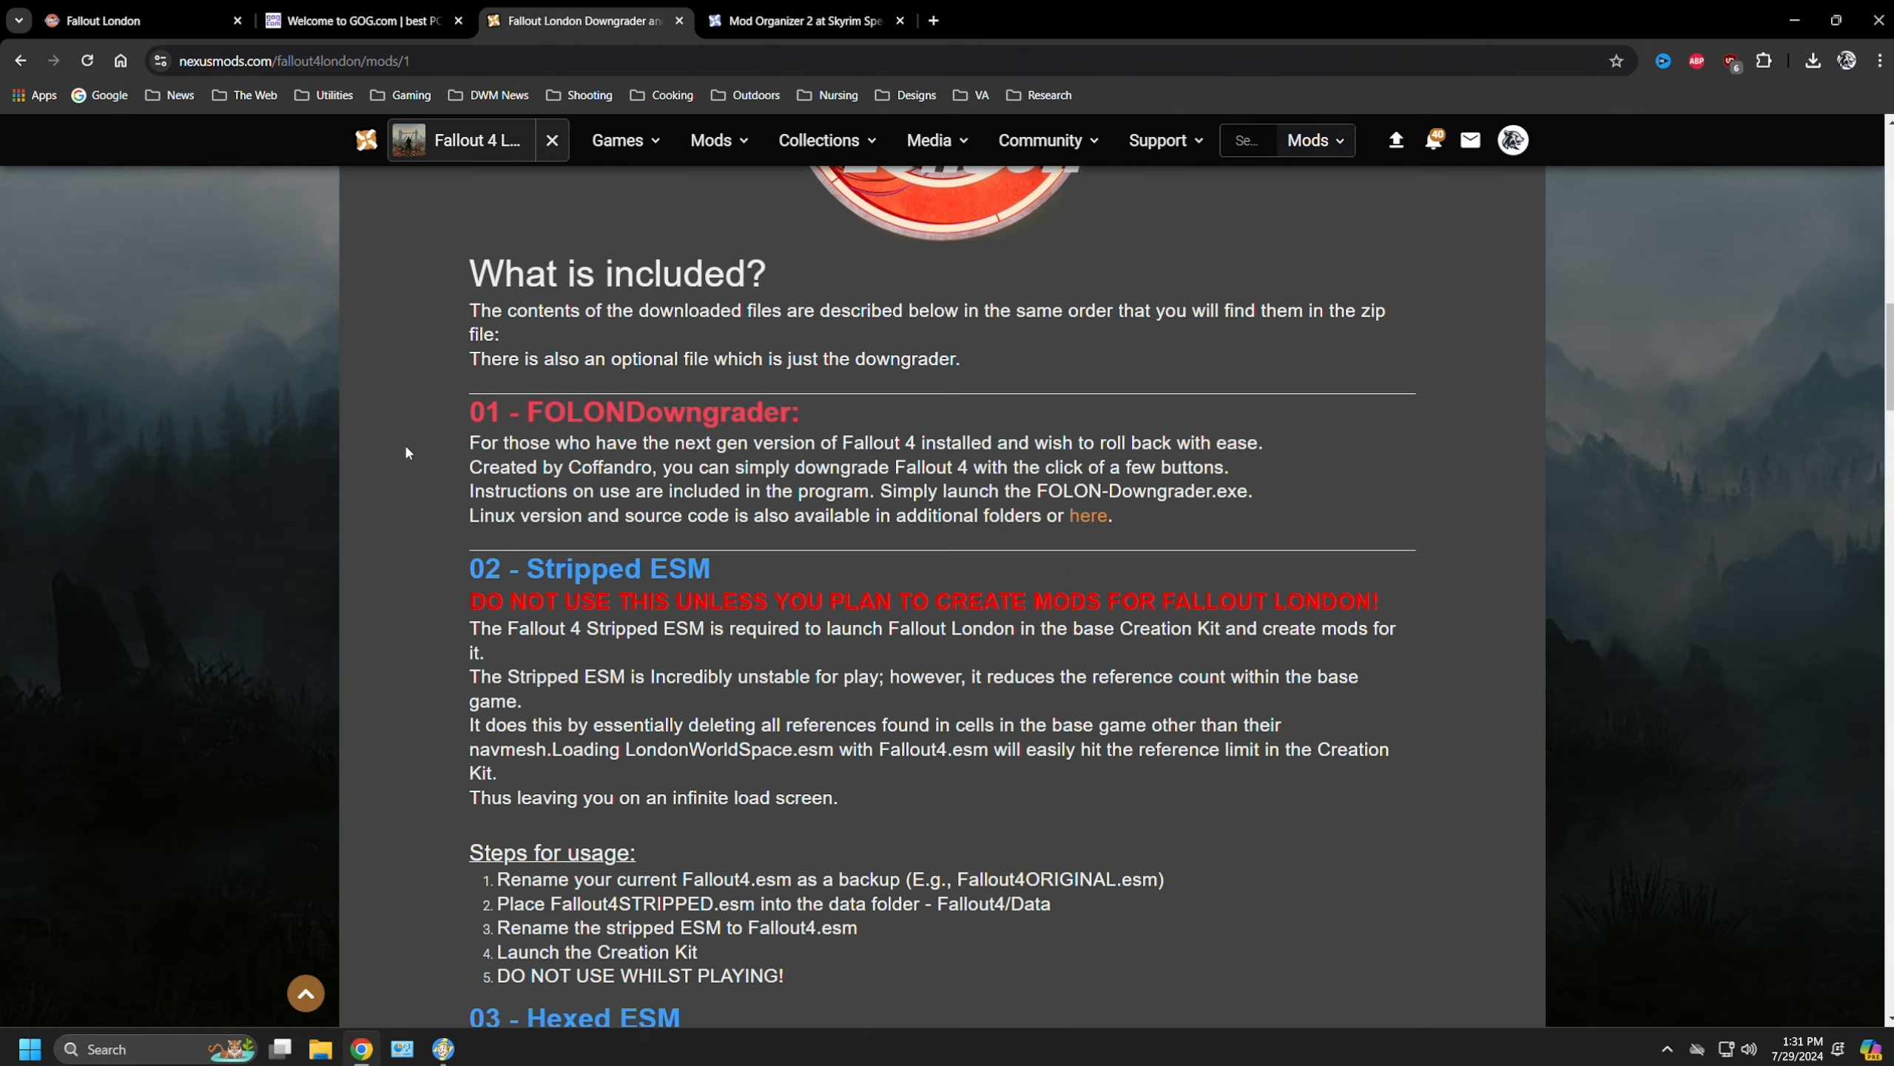
pyautogui.scroll(-5, 406, 453)
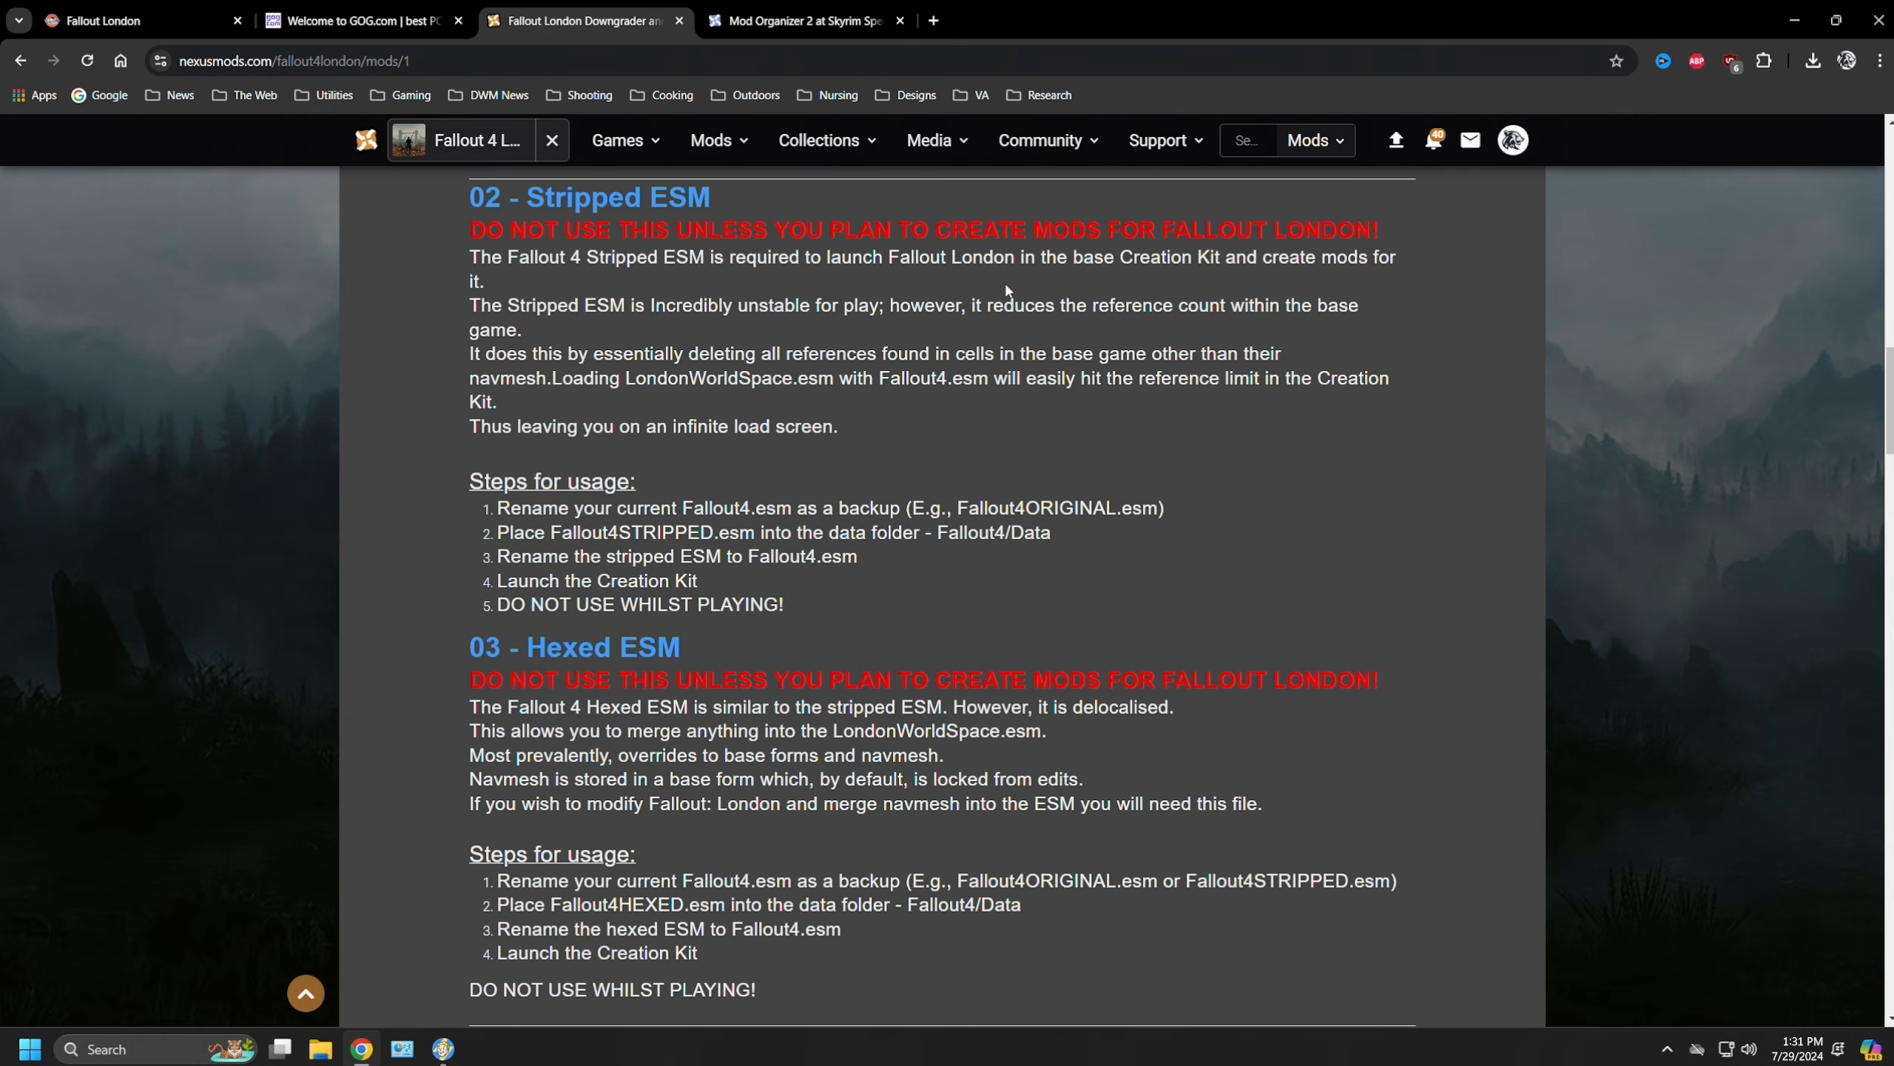
pyautogui.scroll(-4, 413, 506)
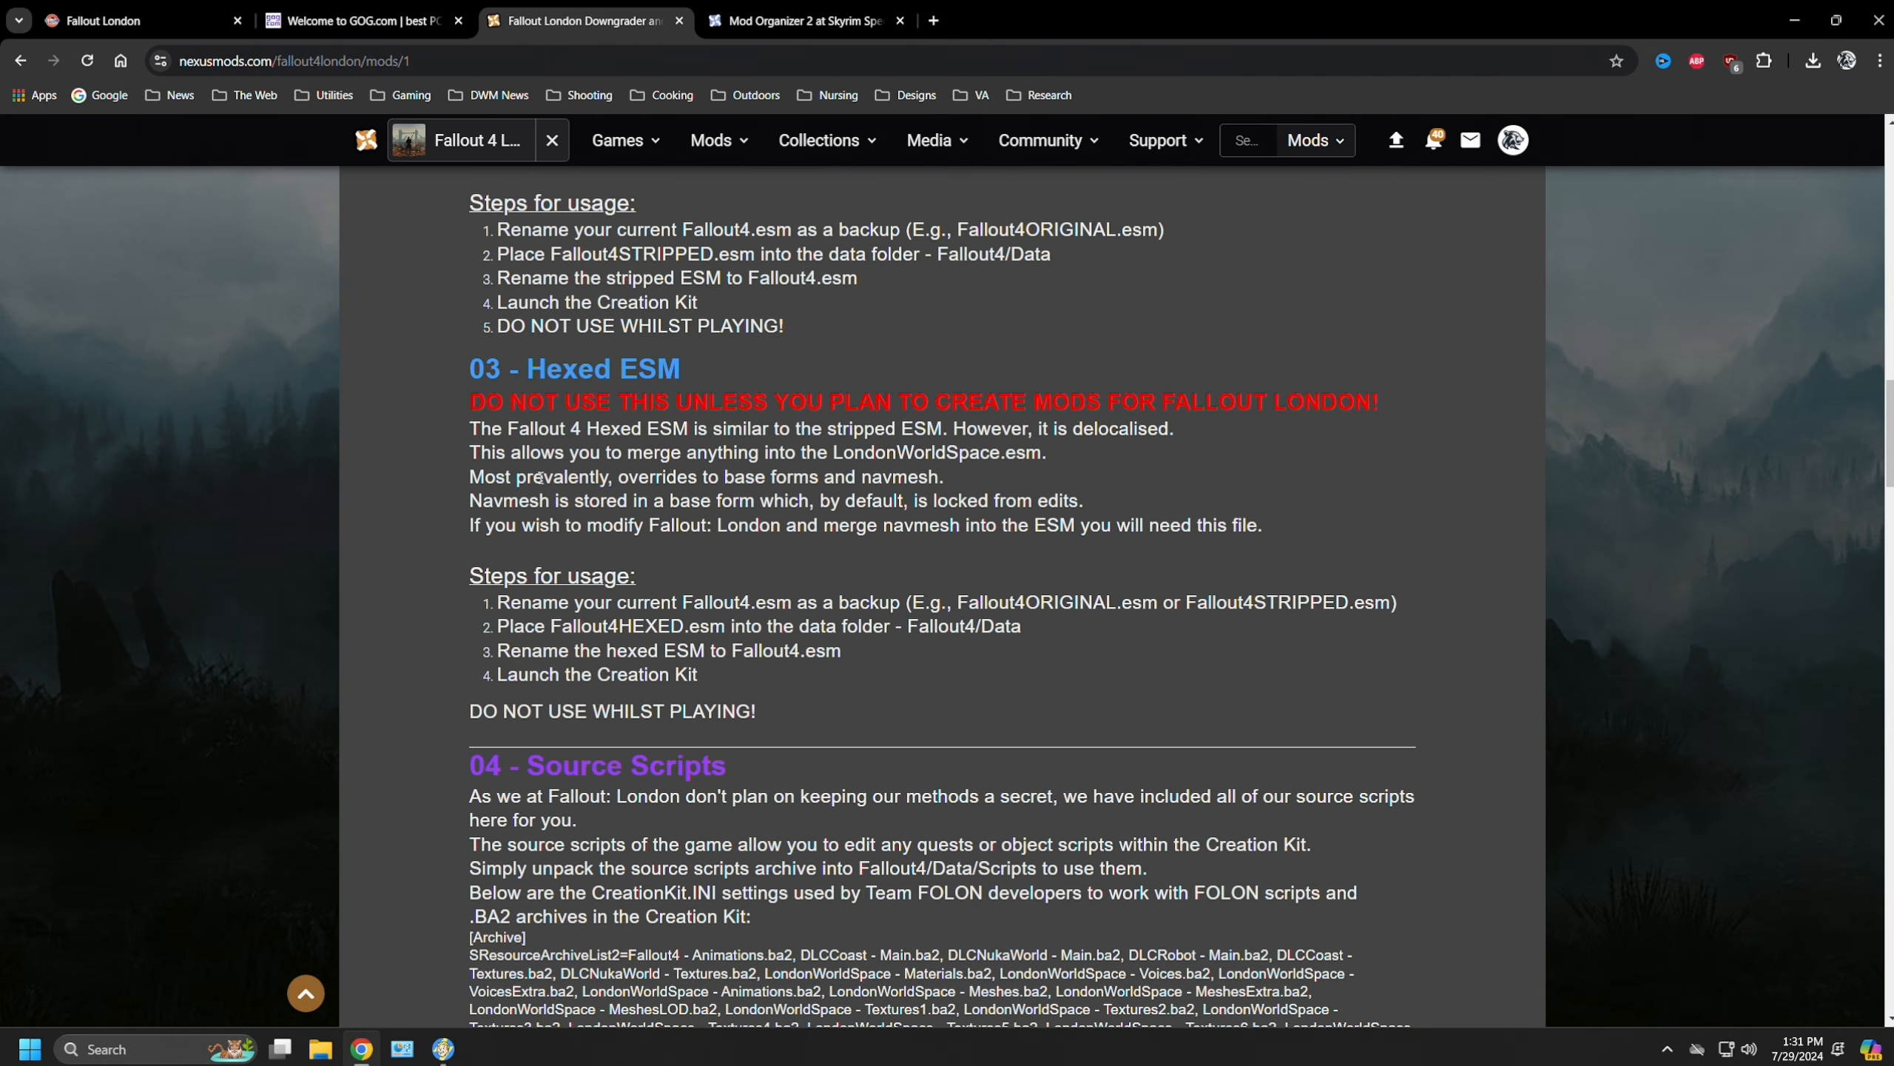
pyautogui.scroll(-5, 446, 521)
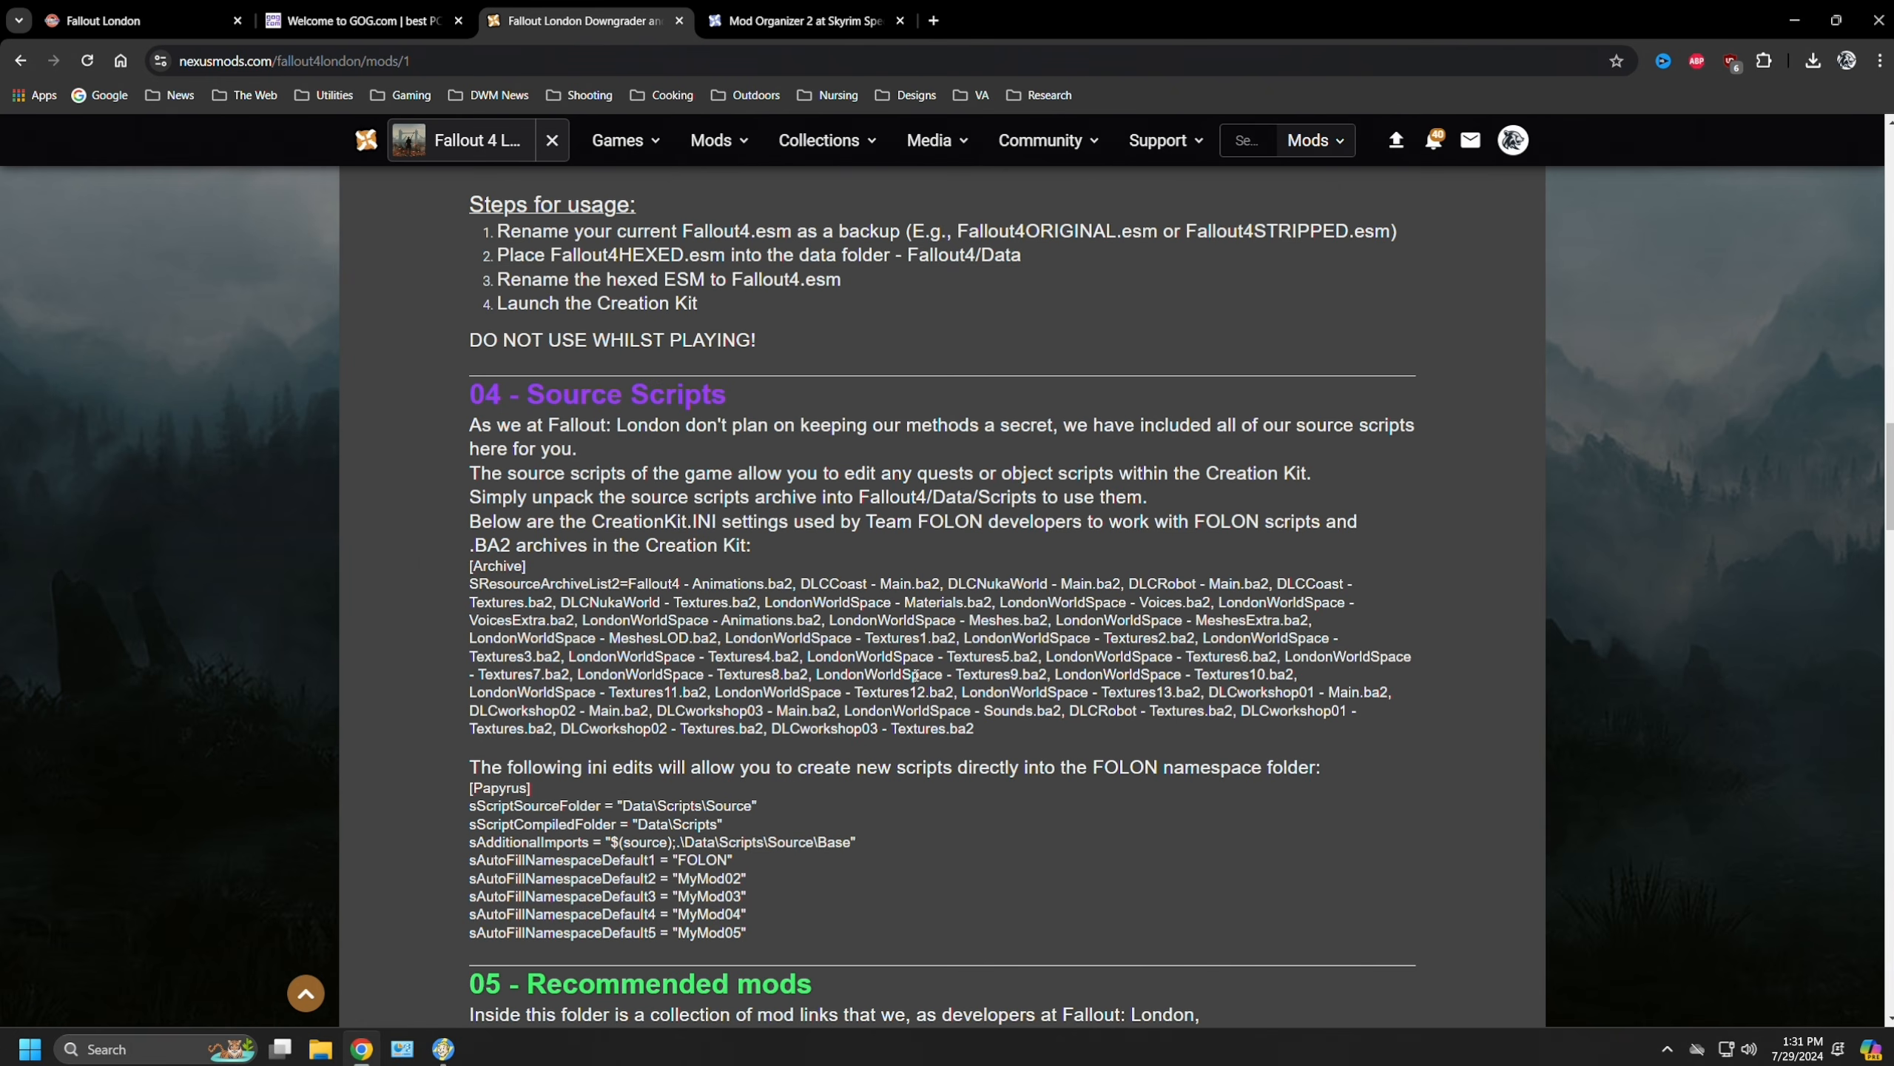
# Step: Examine the Recommended mods section of the description, including ENB, xSE PluginPreloader F4 and Buffout 4
pyautogui.scroll(-10, 419, 549)
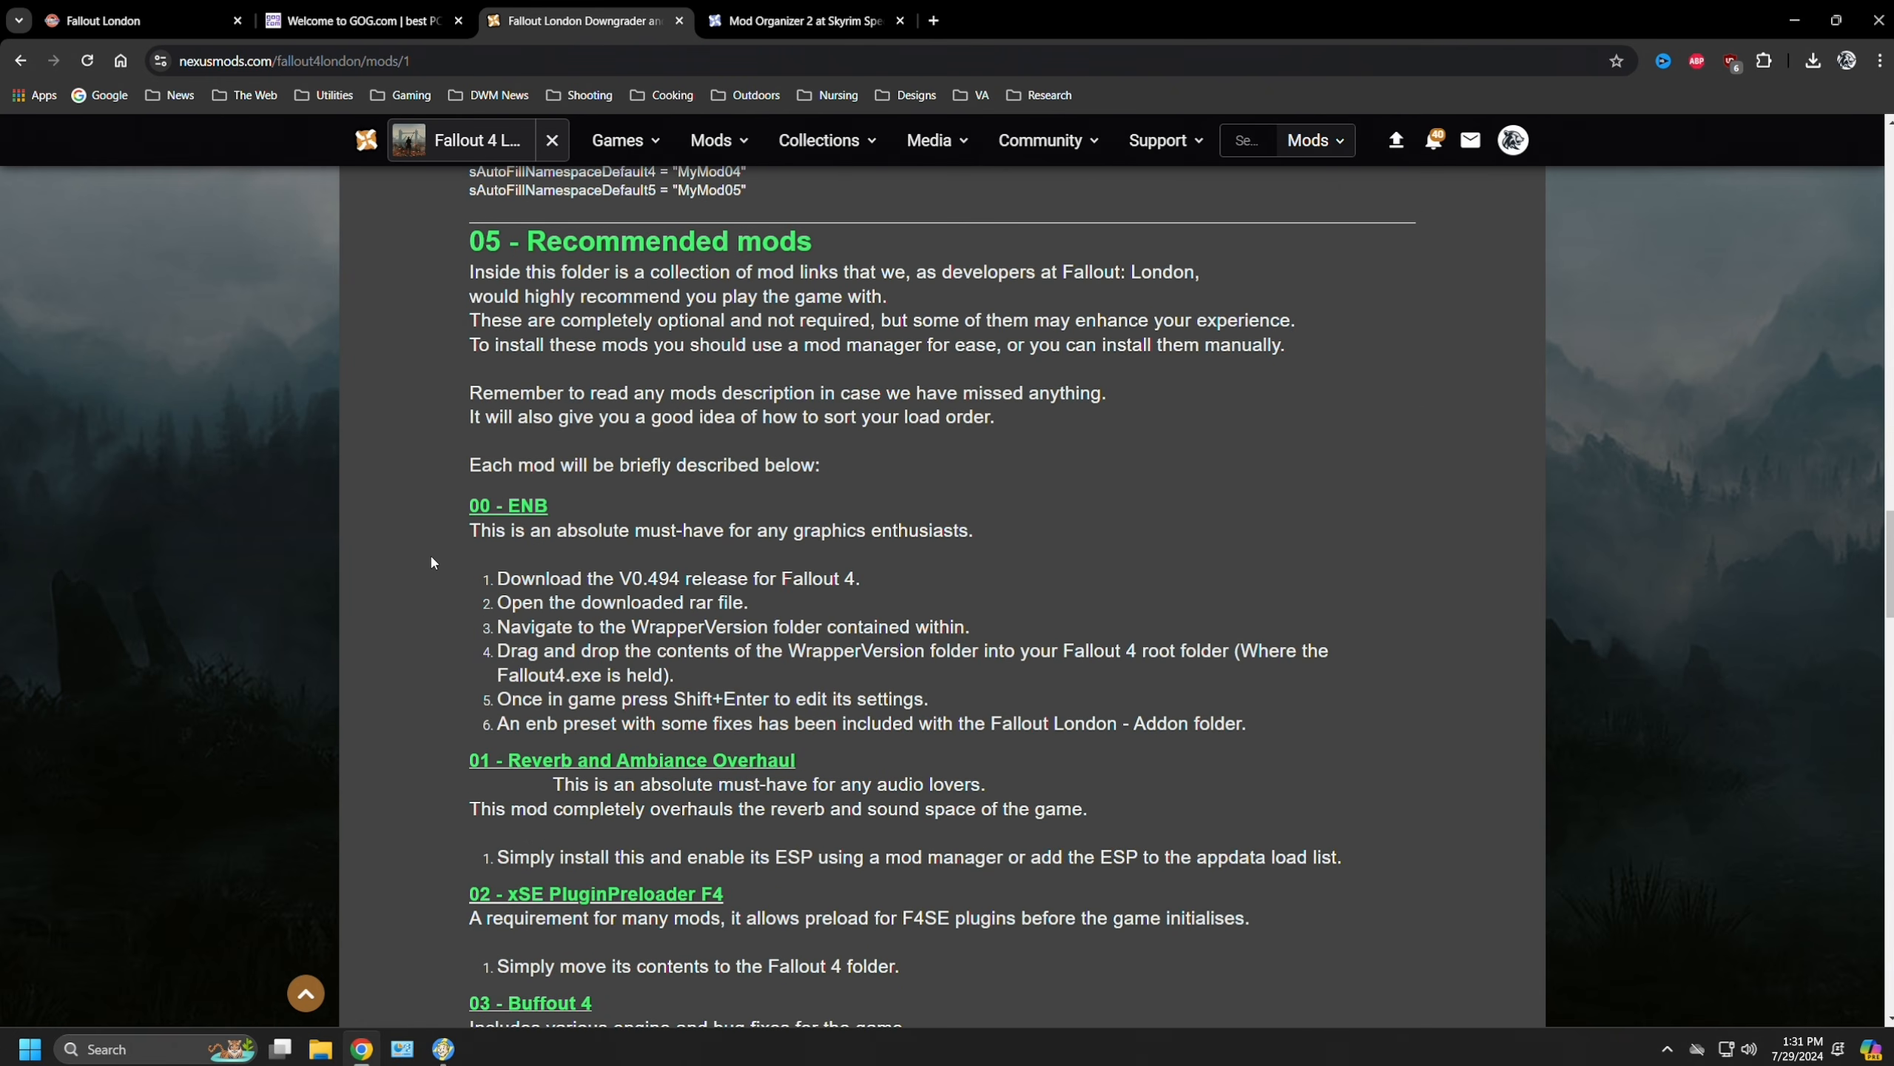
pyautogui.scroll(-1, 432, 563)
pyautogui.scroll(1, 431, 568)
pyautogui.scroll(-5, 416, 532)
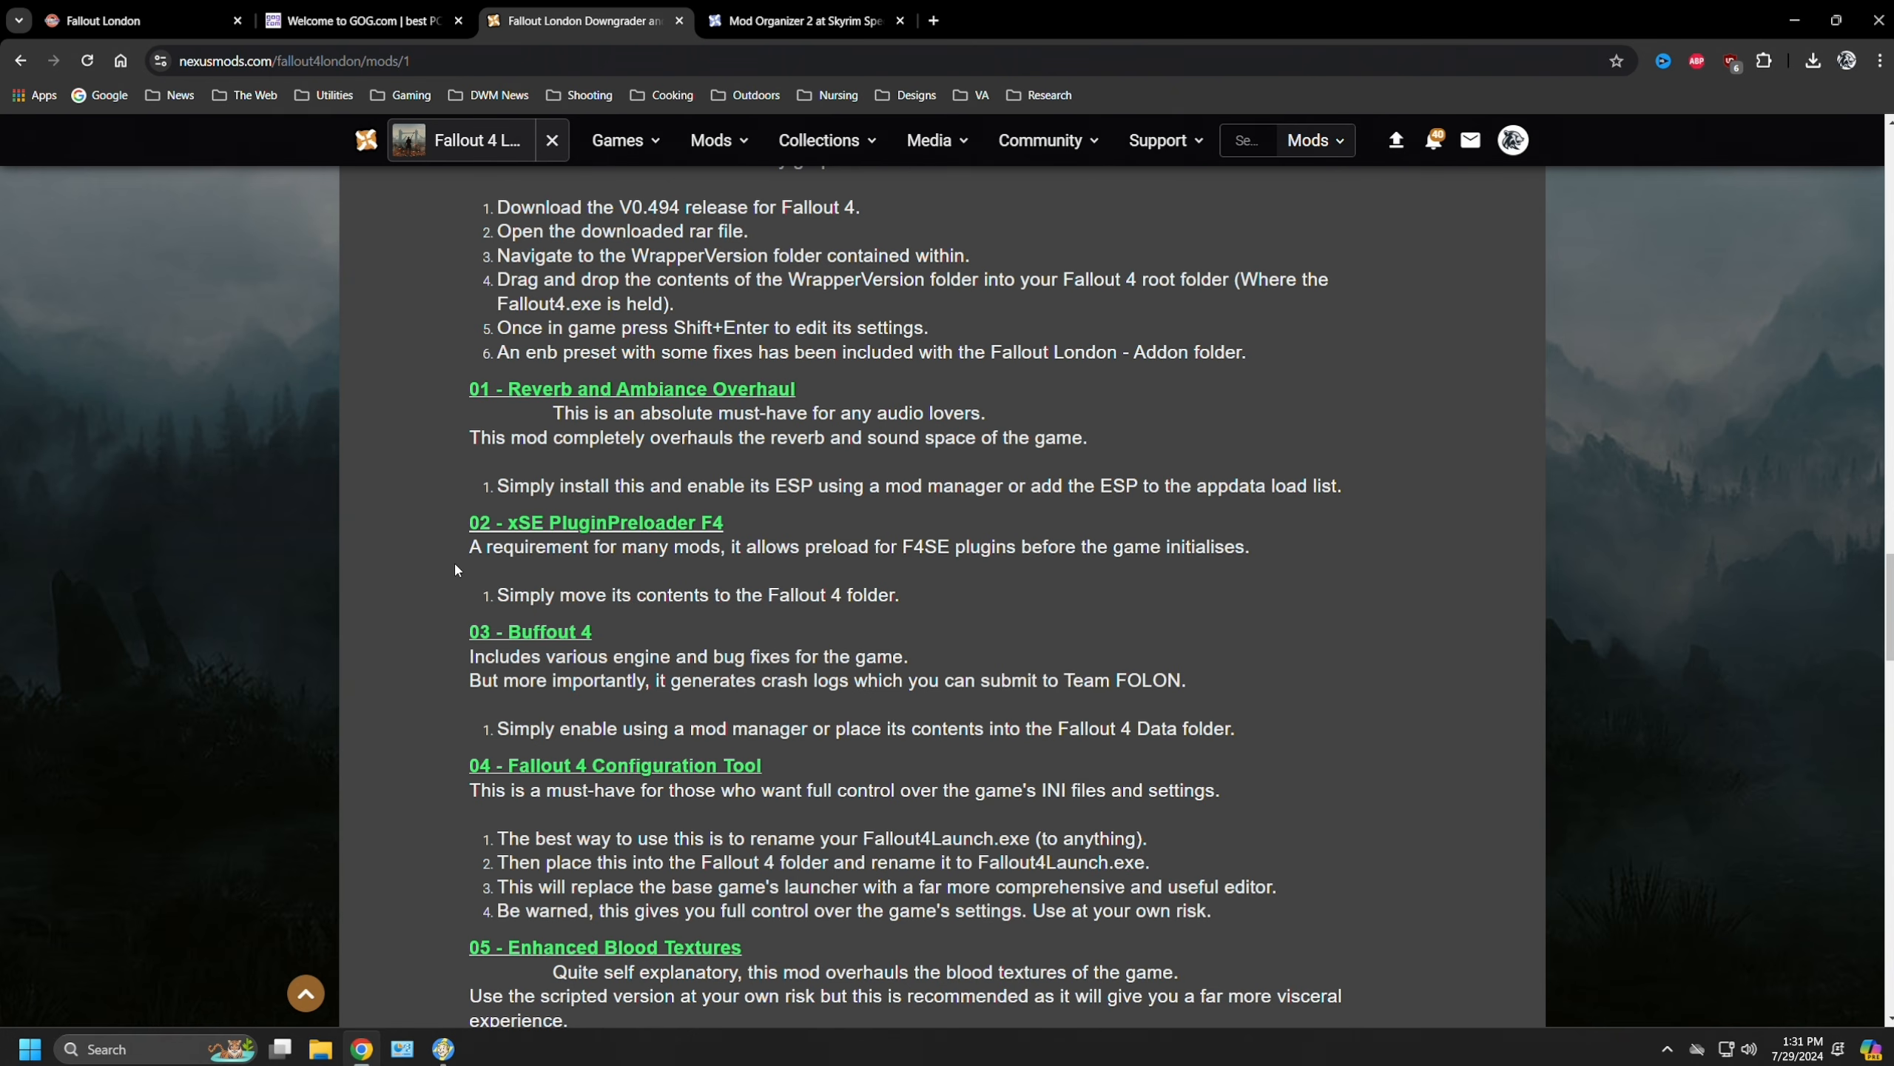
pyautogui.scroll(-3, 440, 564)
pyautogui.scroll(5, 410, 567)
pyautogui.scroll(10, 412, 576)
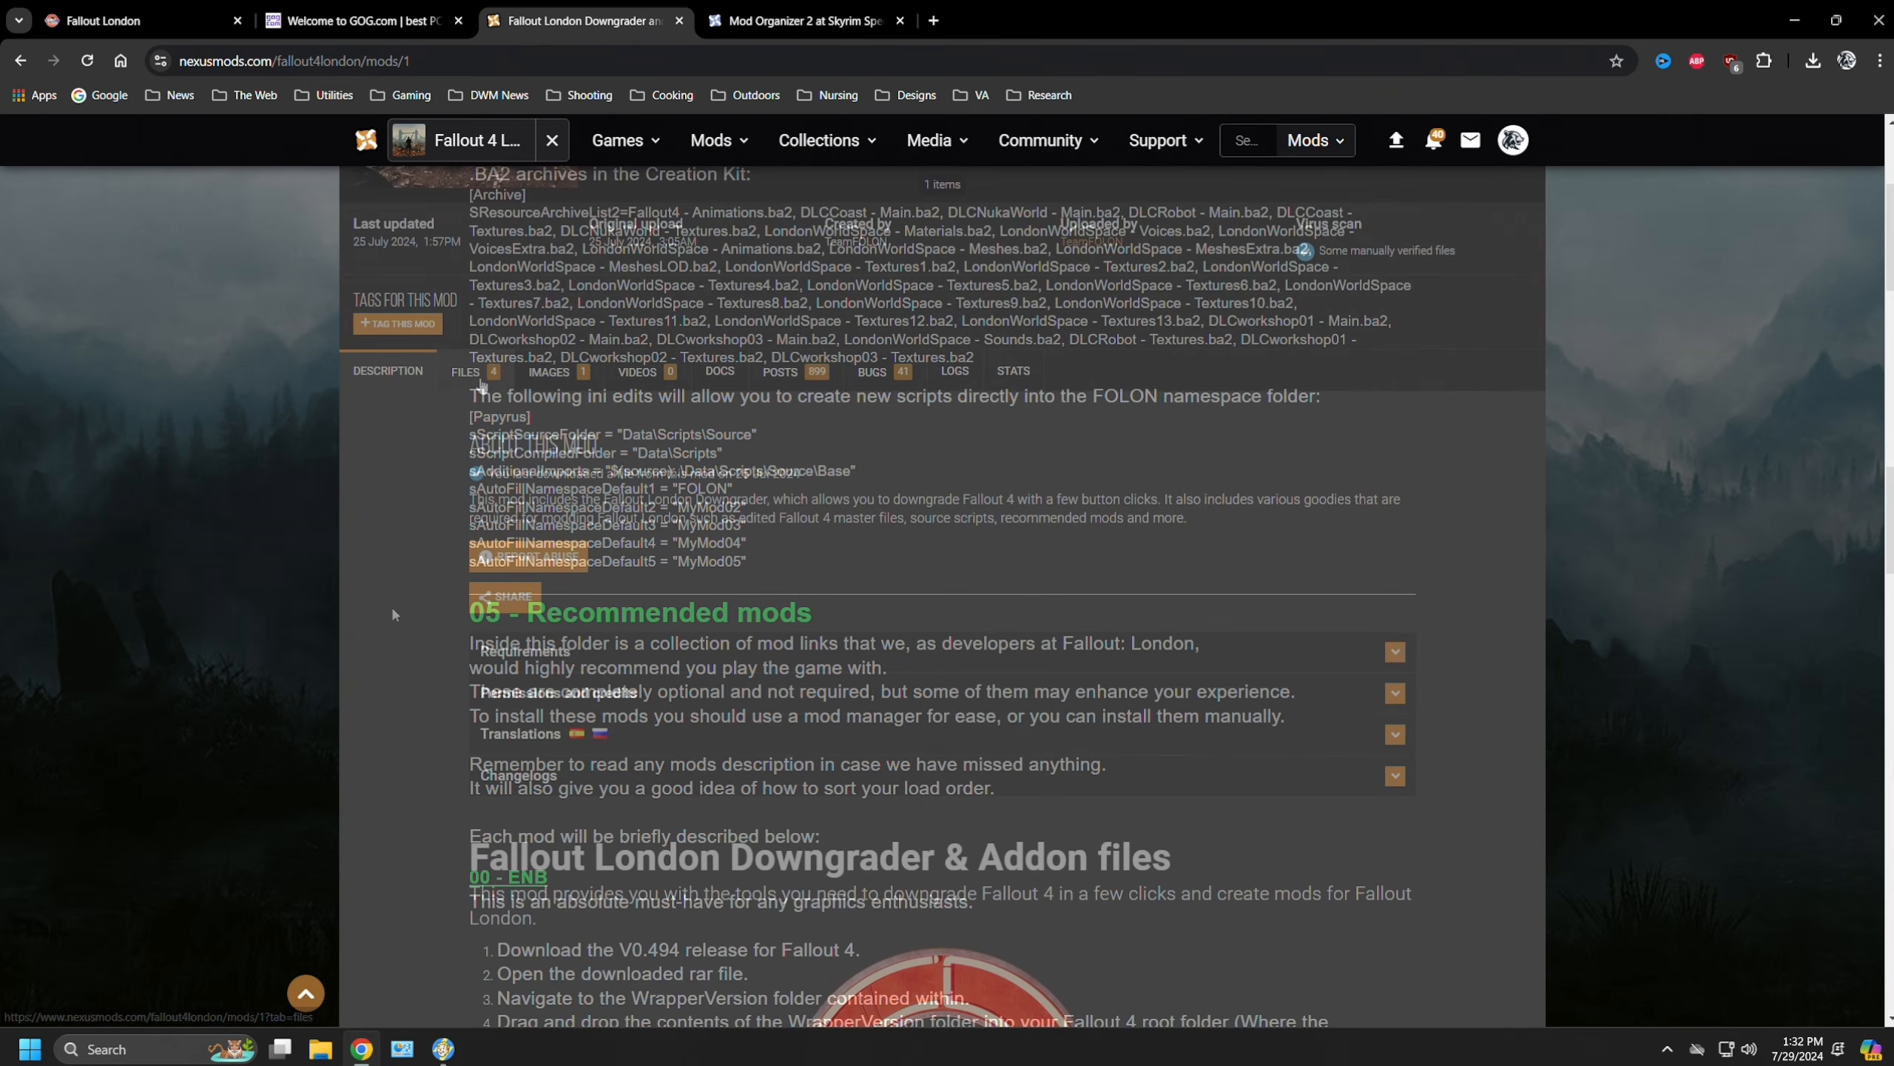
# Step: Manually download the main file Fallout London Downgrader and Addons and move its zip from the Downloads folder to the desktop
pyautogui.click(459, 418)
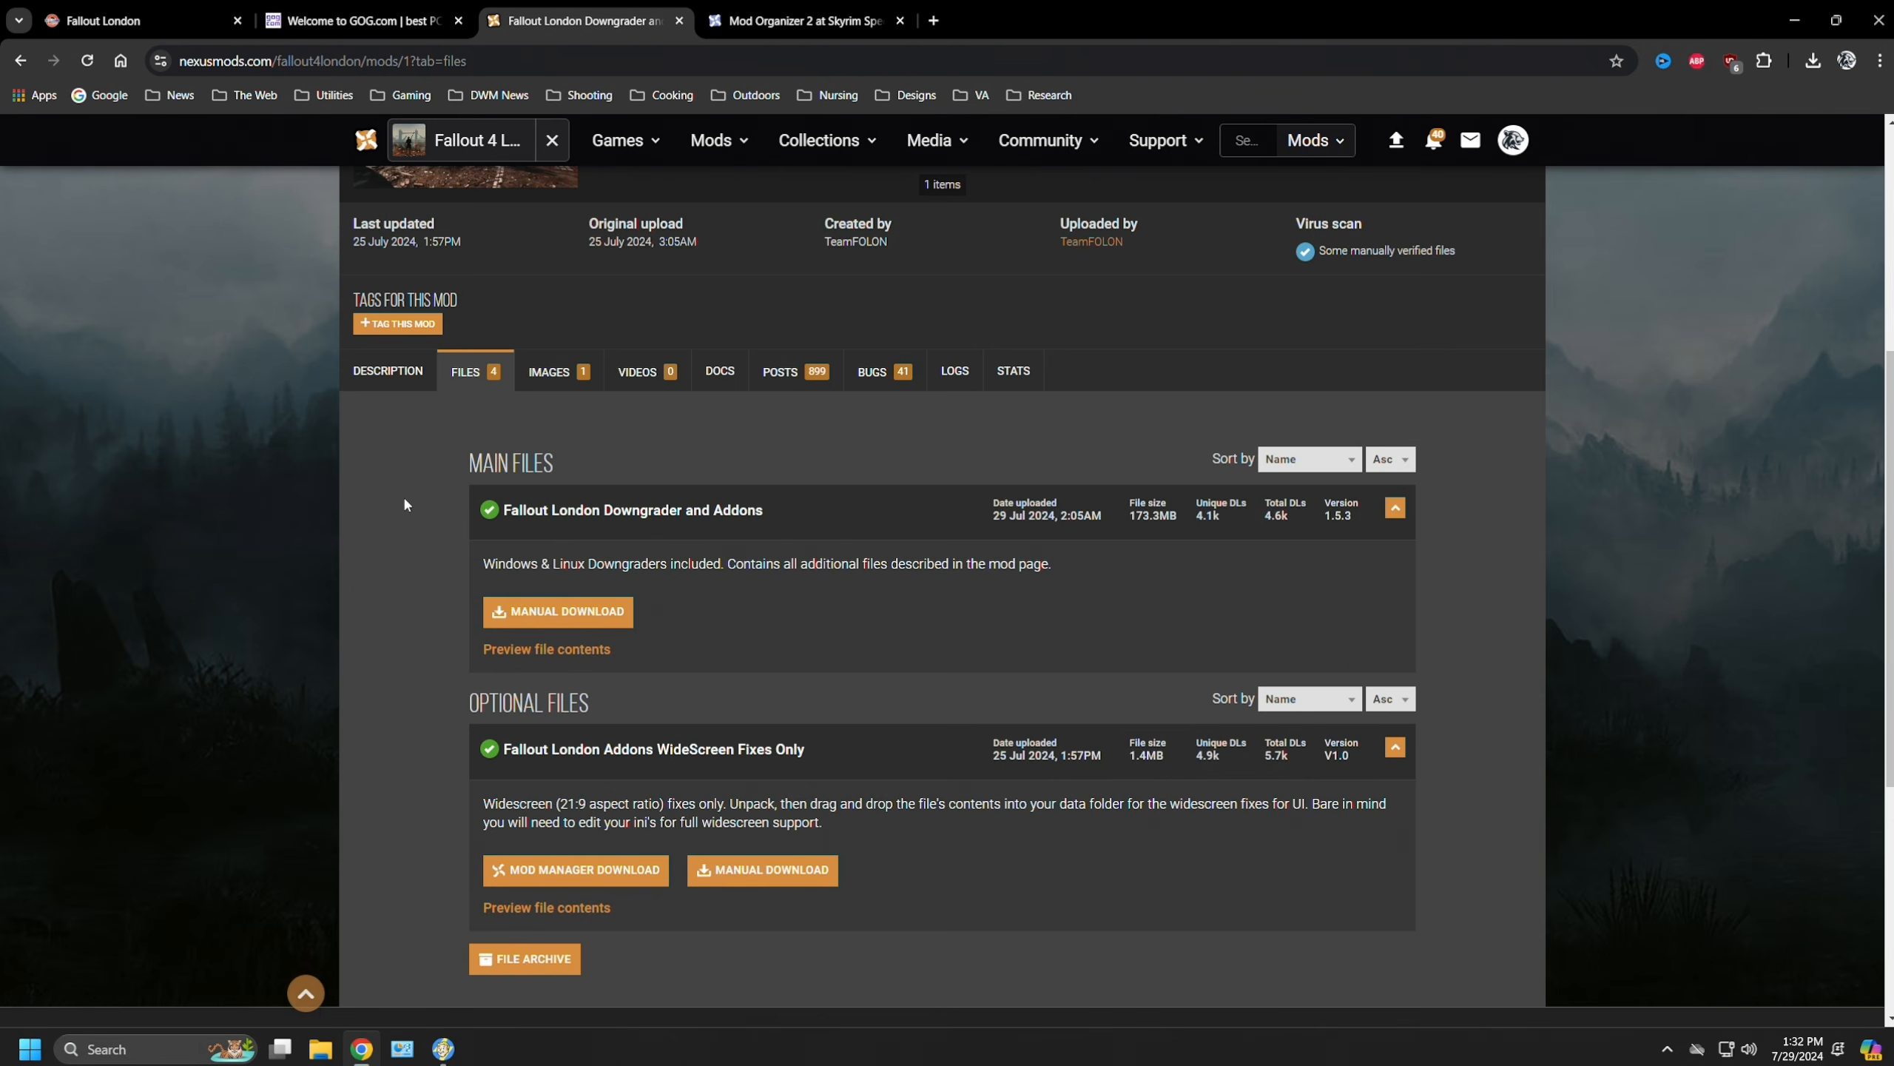
pyautogui.scroll(-2, 418, 500)
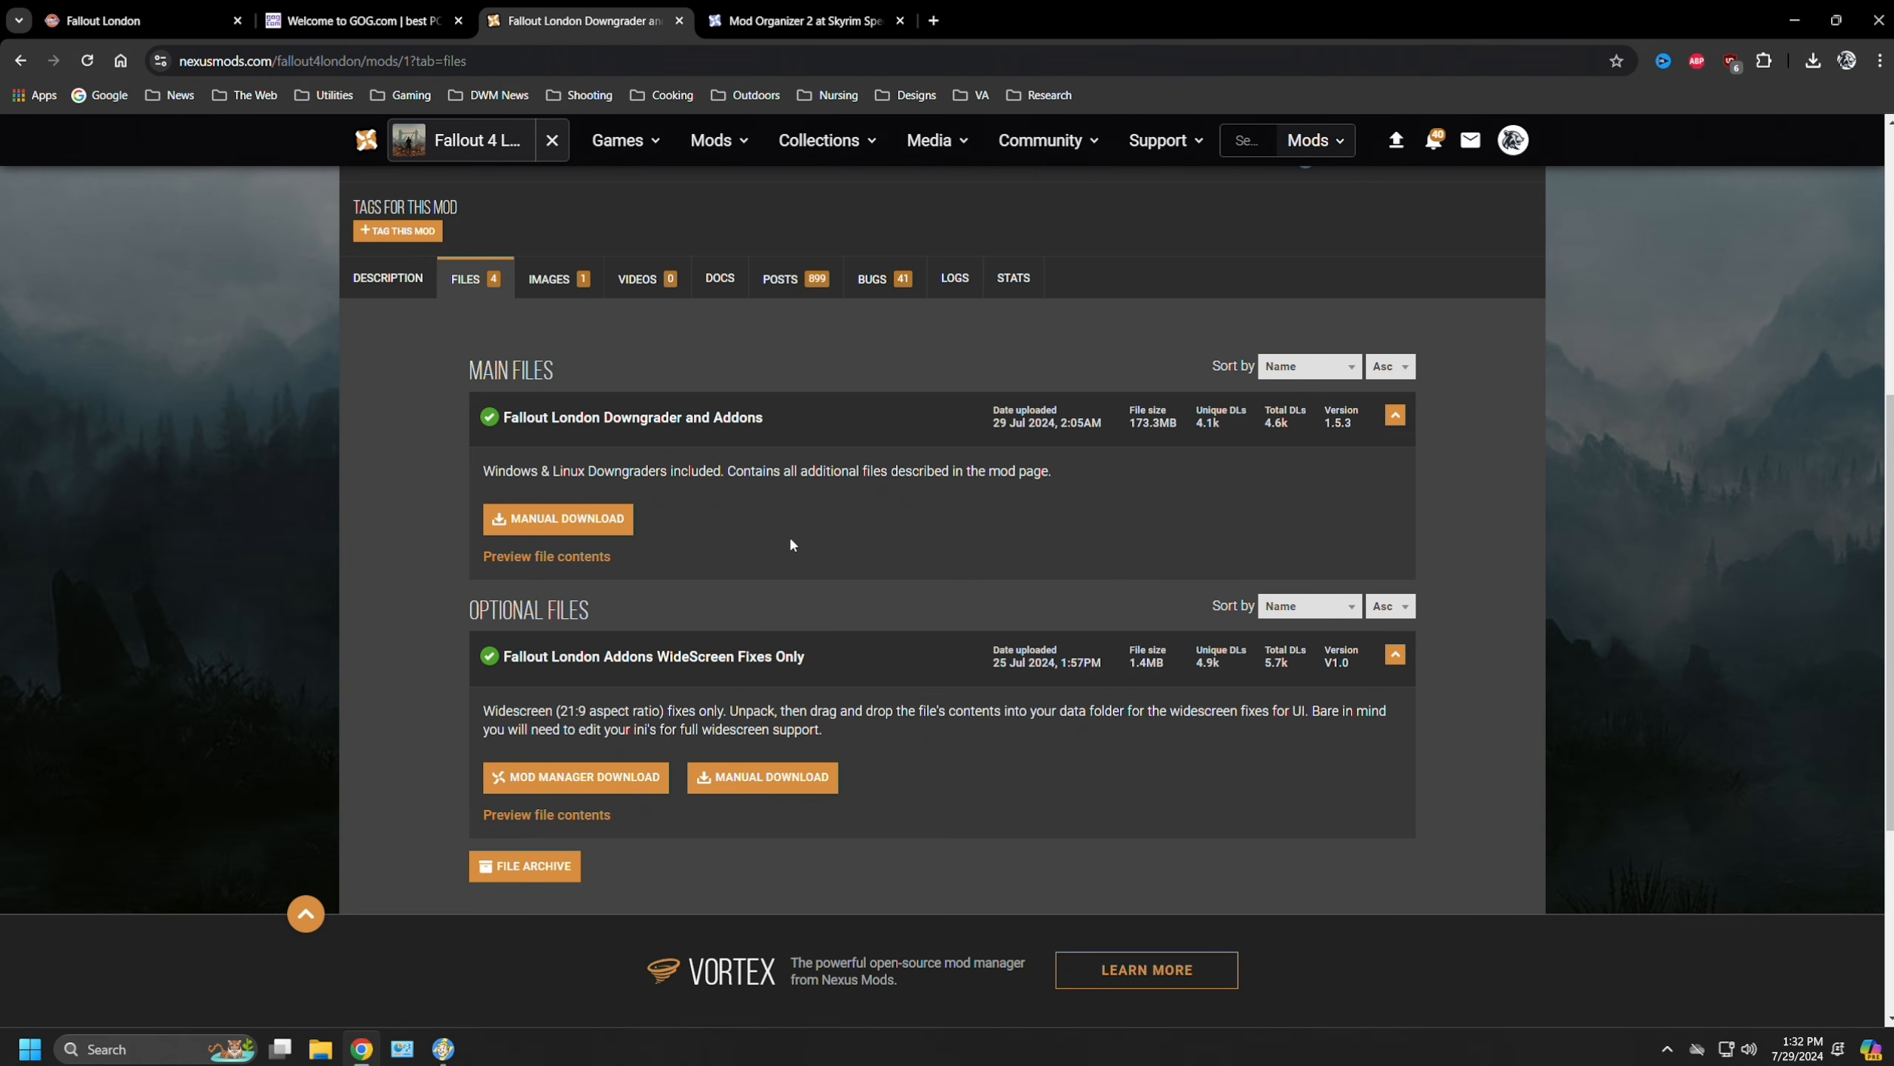
pyautogui.click(604, 526)
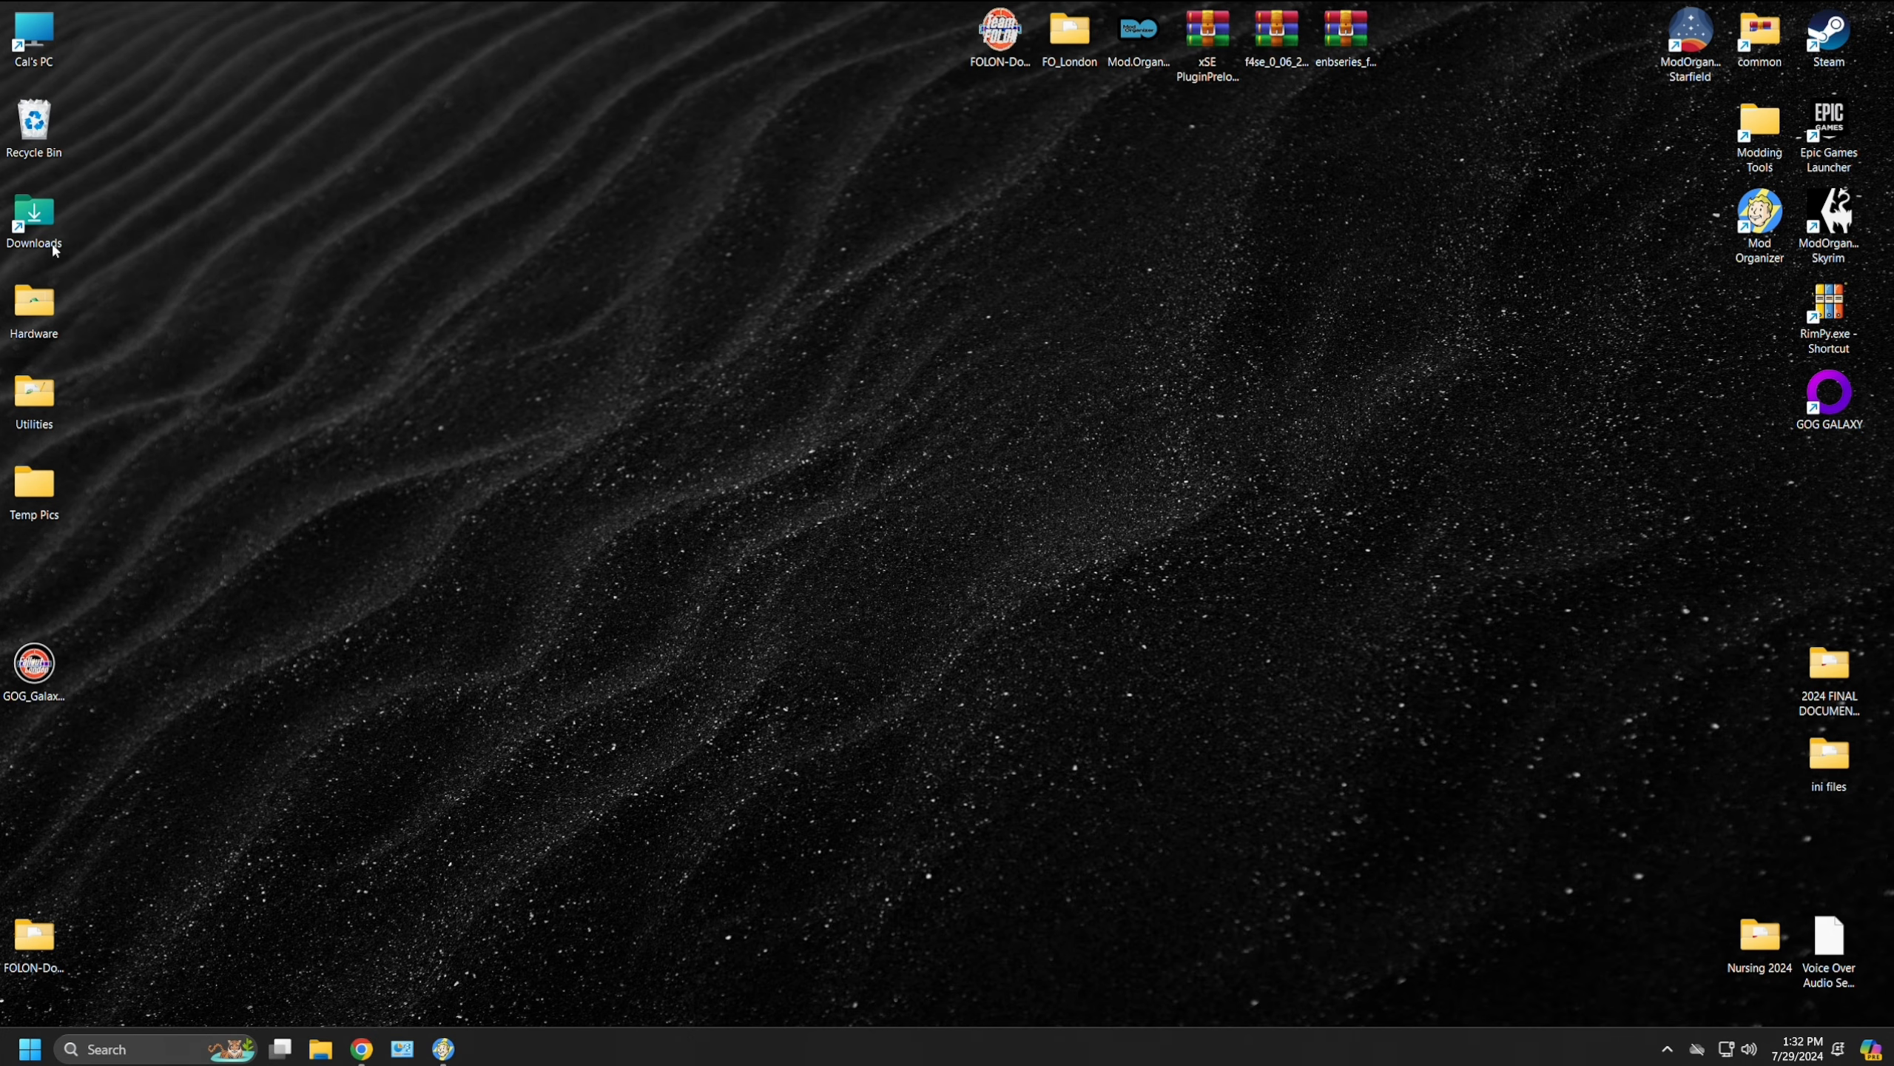
pyautogui.doubleClick(34, 218)
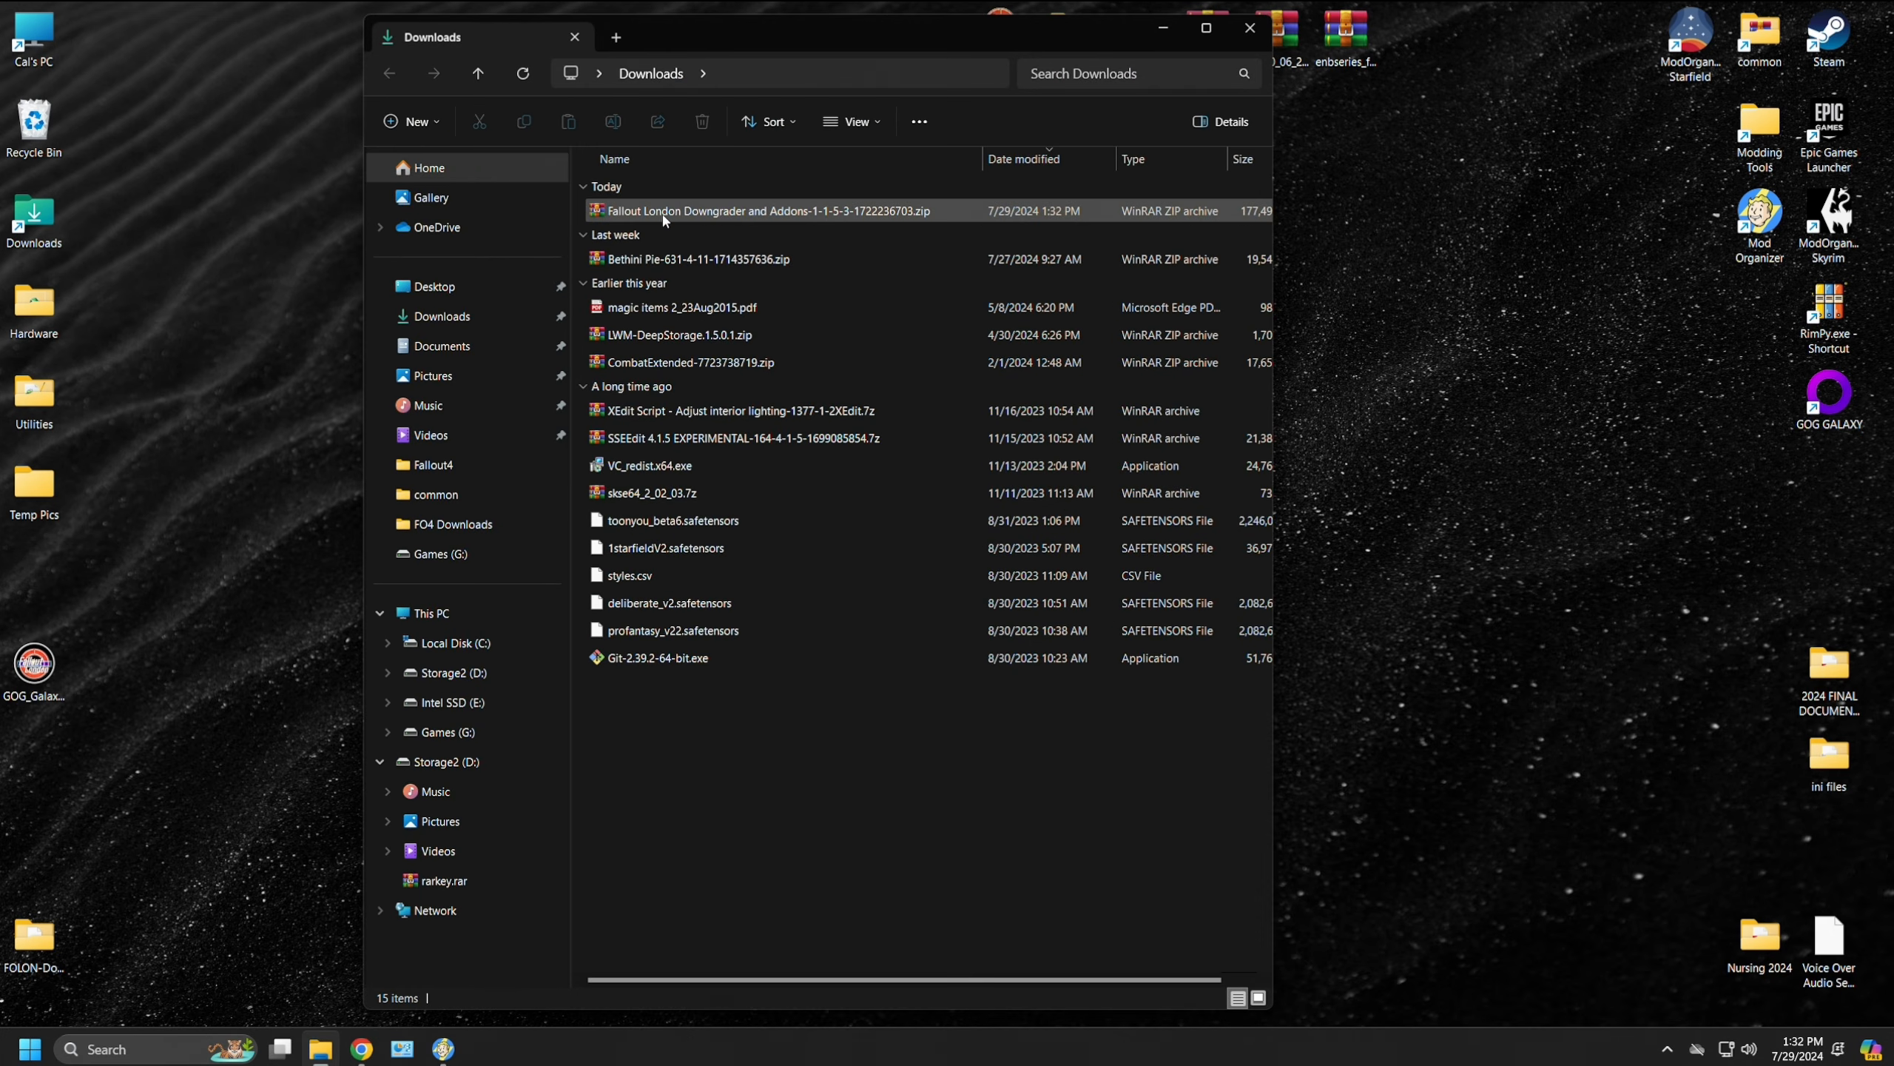
pyautogui.moveTo(664, 218); pyautogui.dragTo(192, 351)
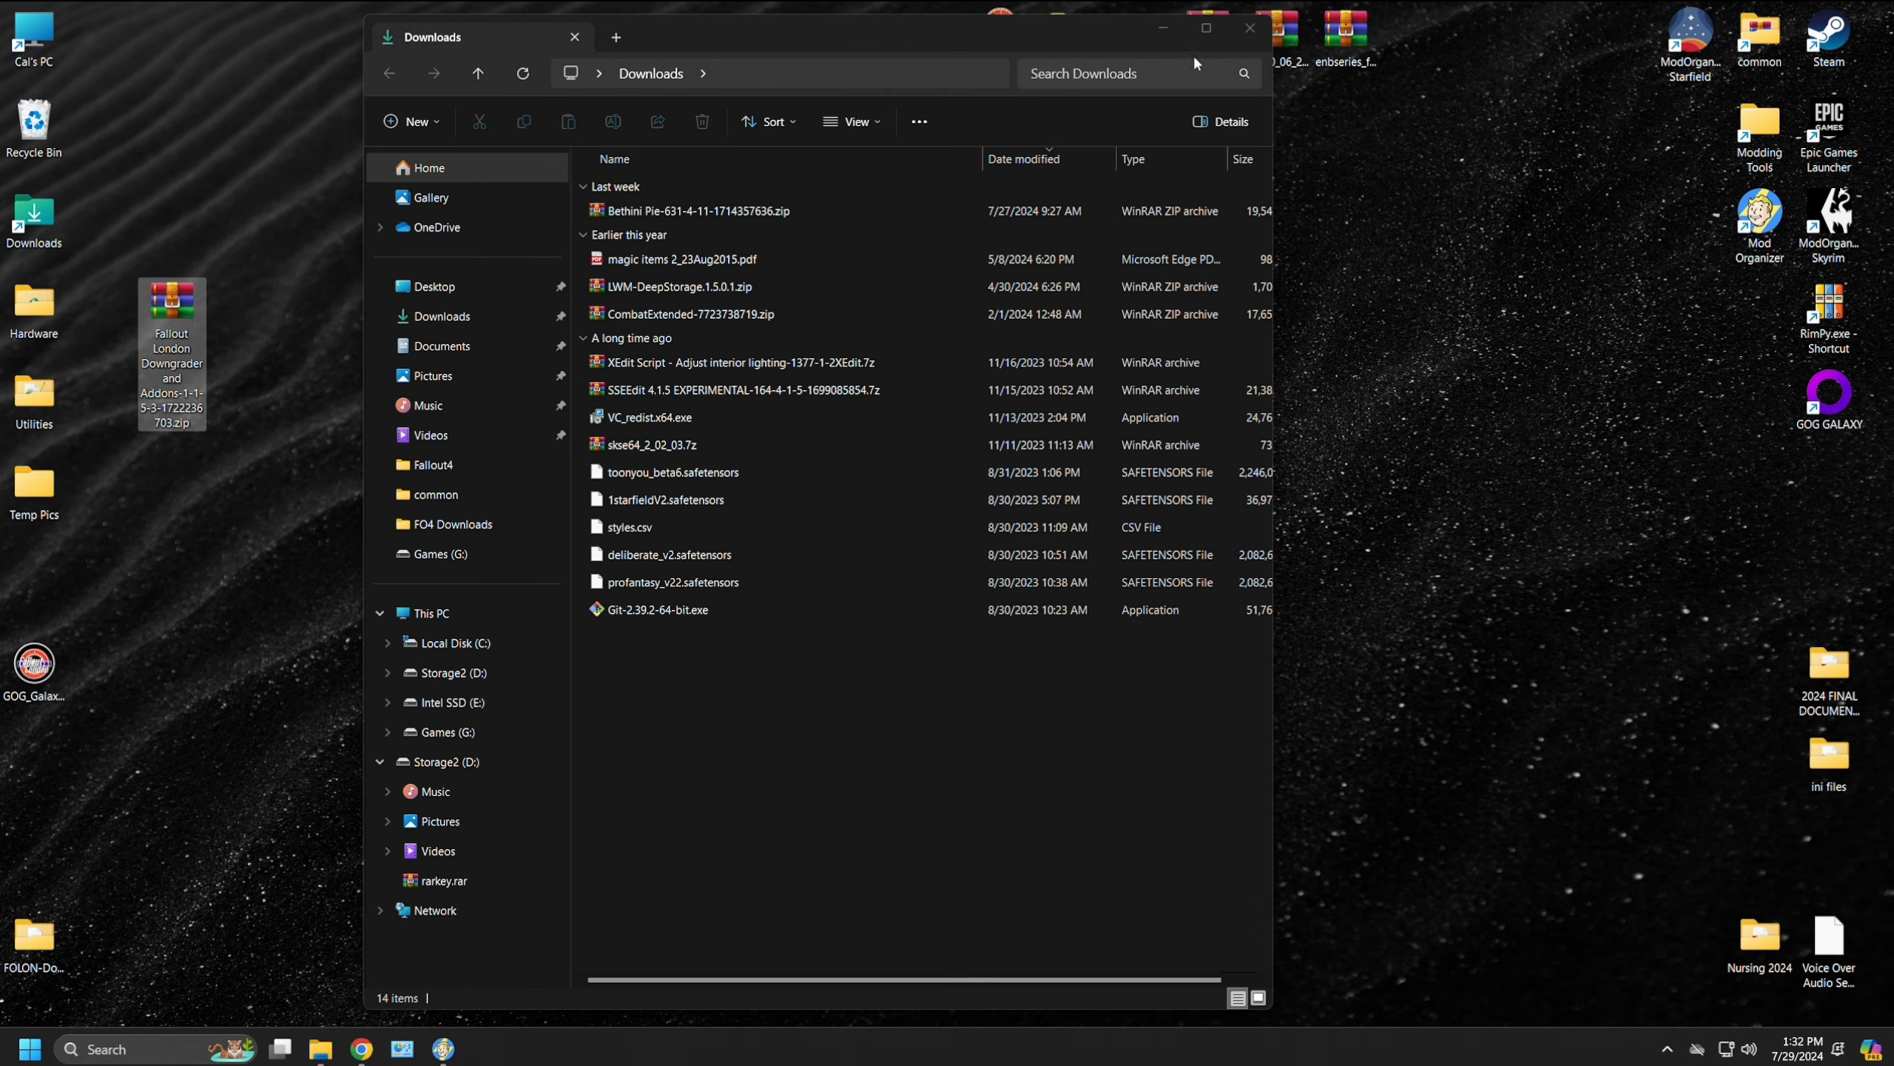
# Step: Close the Downloads folder and move the existing FOLON-Downgrader.exe from the desktop to the Recycle Bin
pyautogui.click(1249, 28)
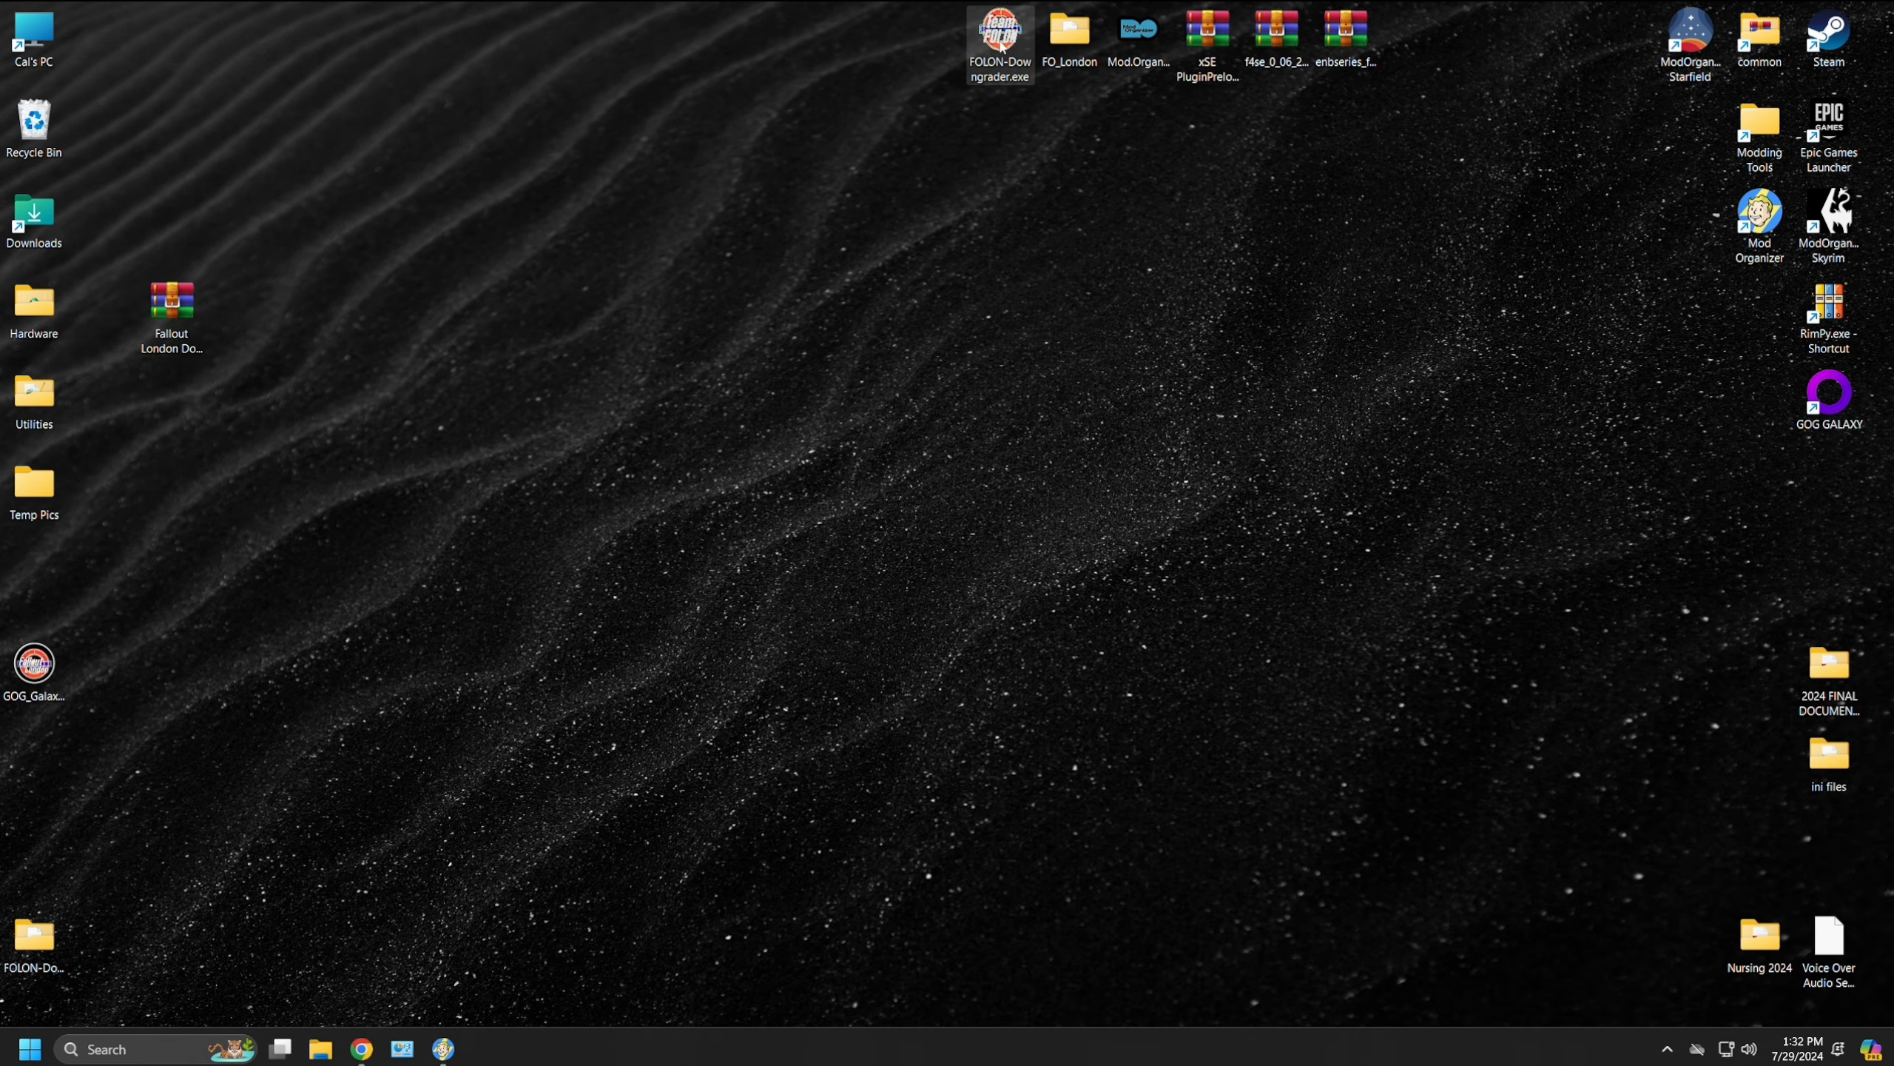
pyautogui.moveTo(1000, 34); pyautogui.dragTo(26, 123)
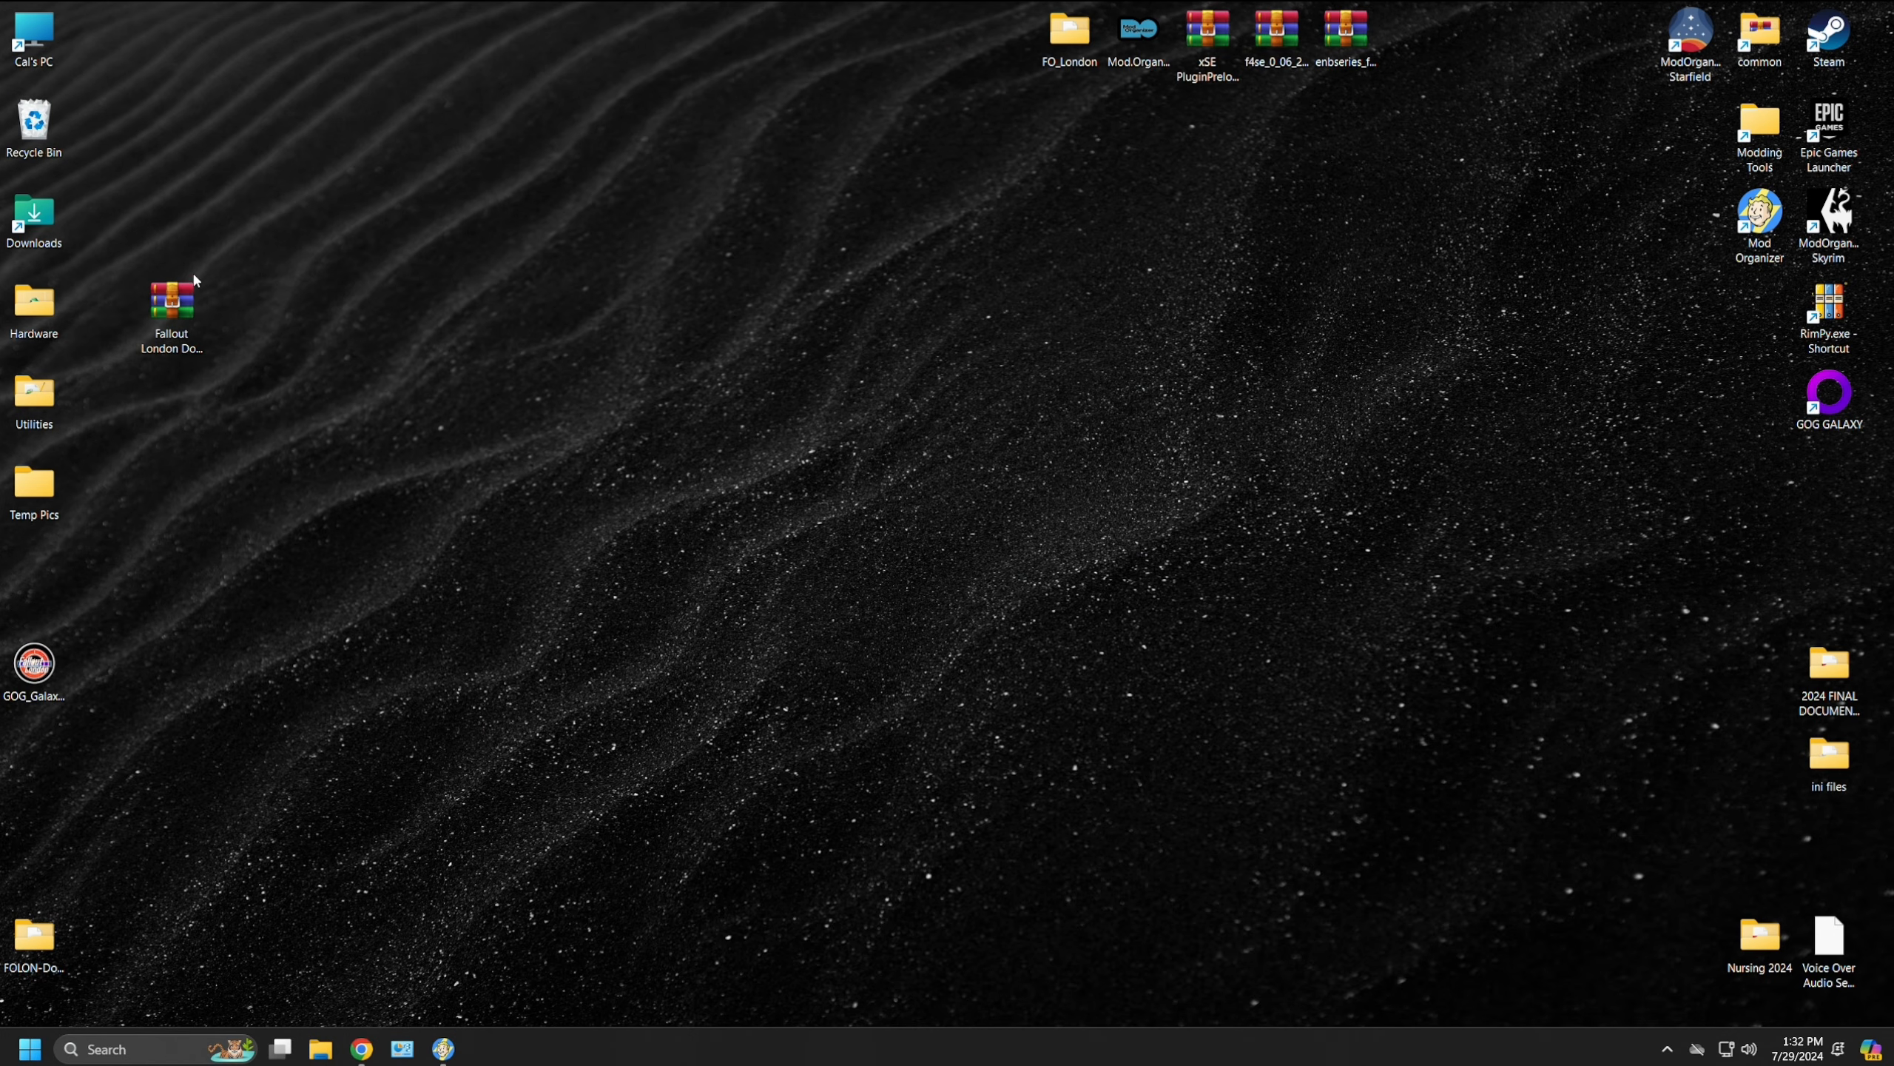
# Step: Open the Fallout London Downgrader and Addons zip and inspect its 05 - Recommended mods and 06 - ENB&Reshade folders
pyautogui.doubleClick(171, 305)
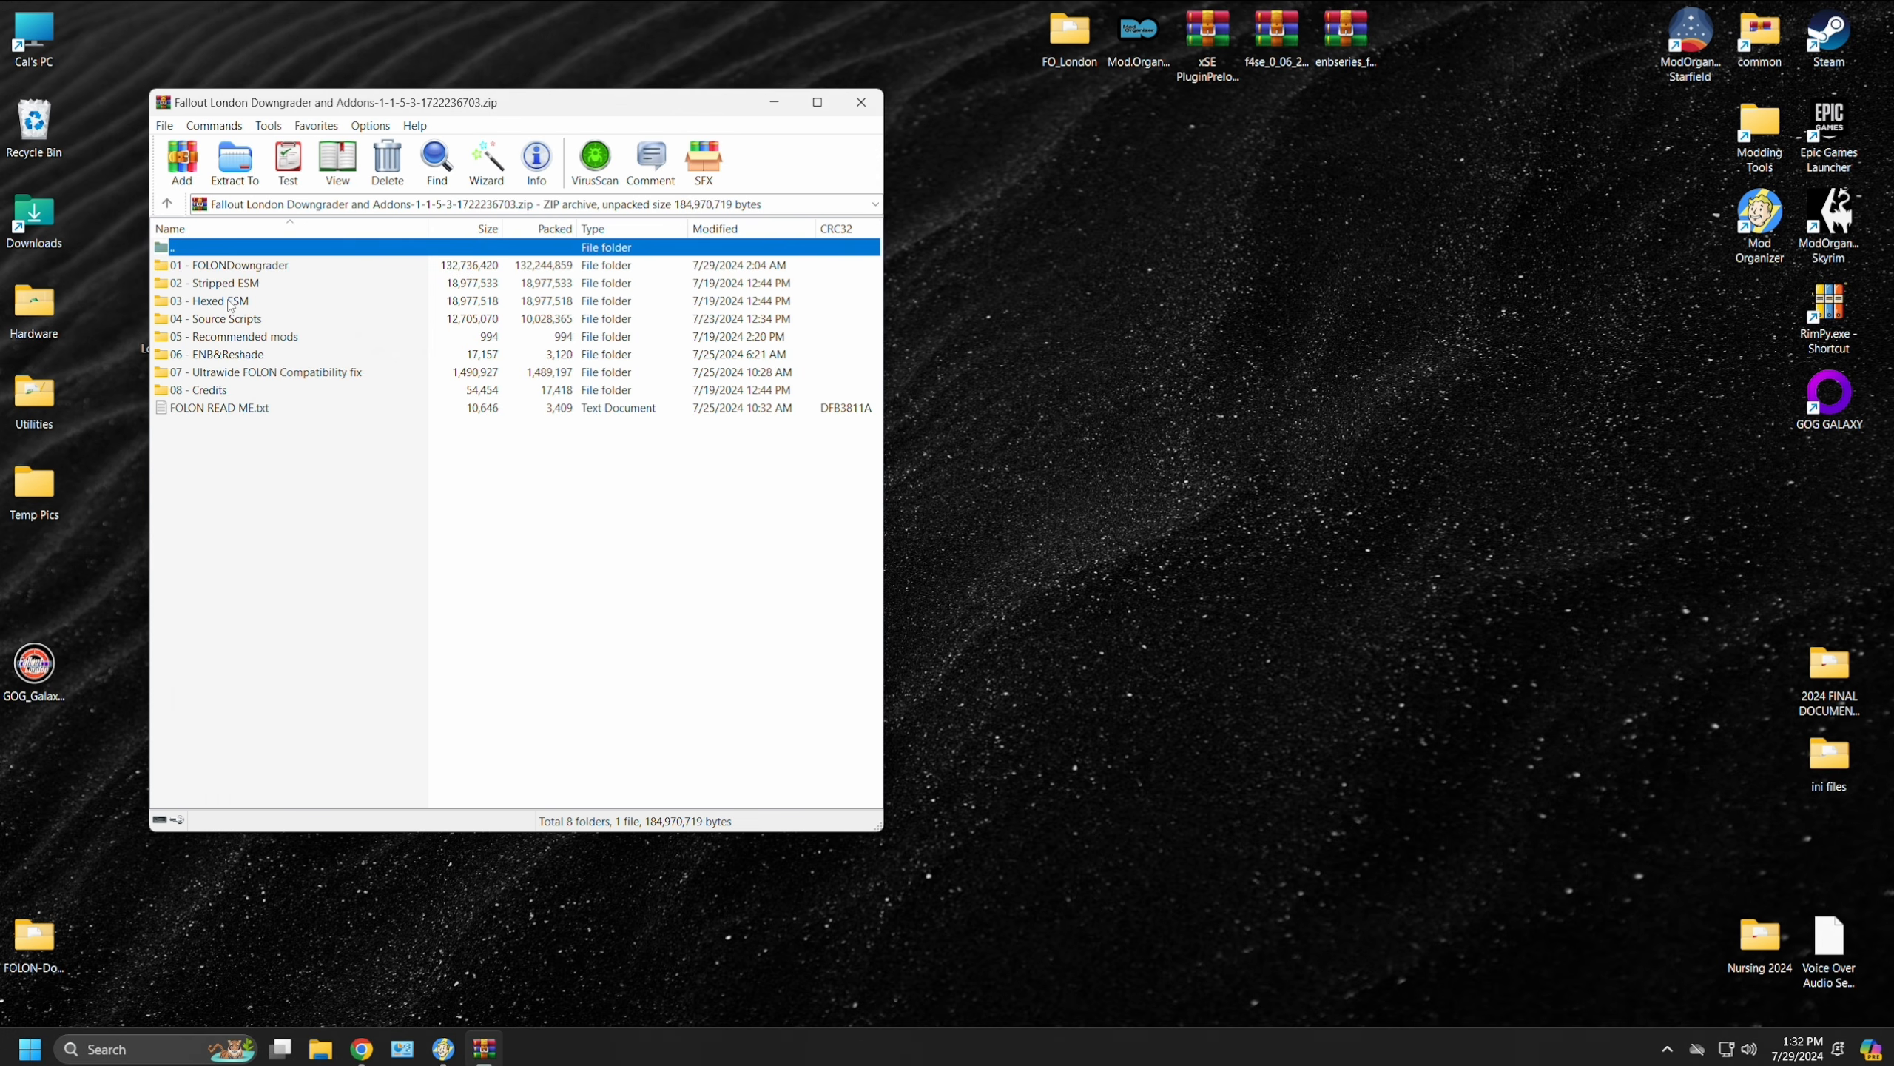
pyautogui.doubleClick(249, 340)
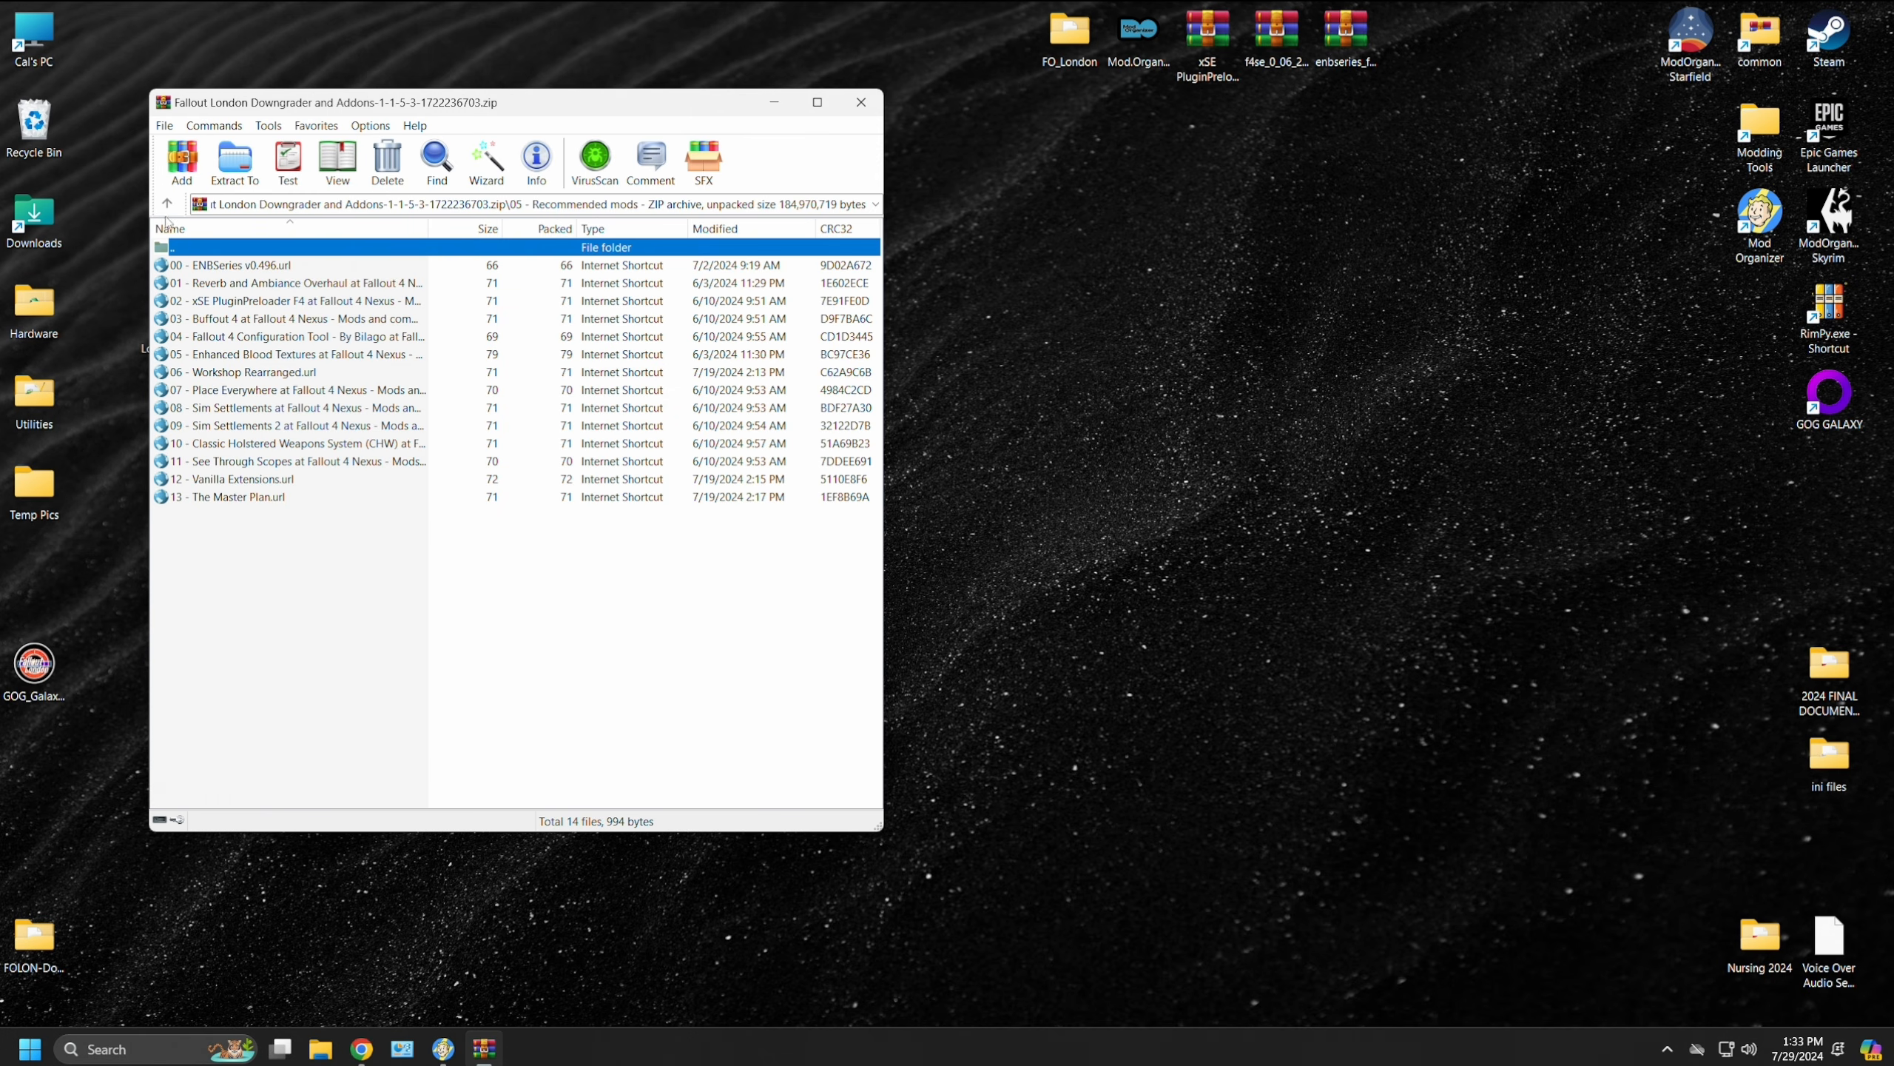
pyautogui.click(167, 203)
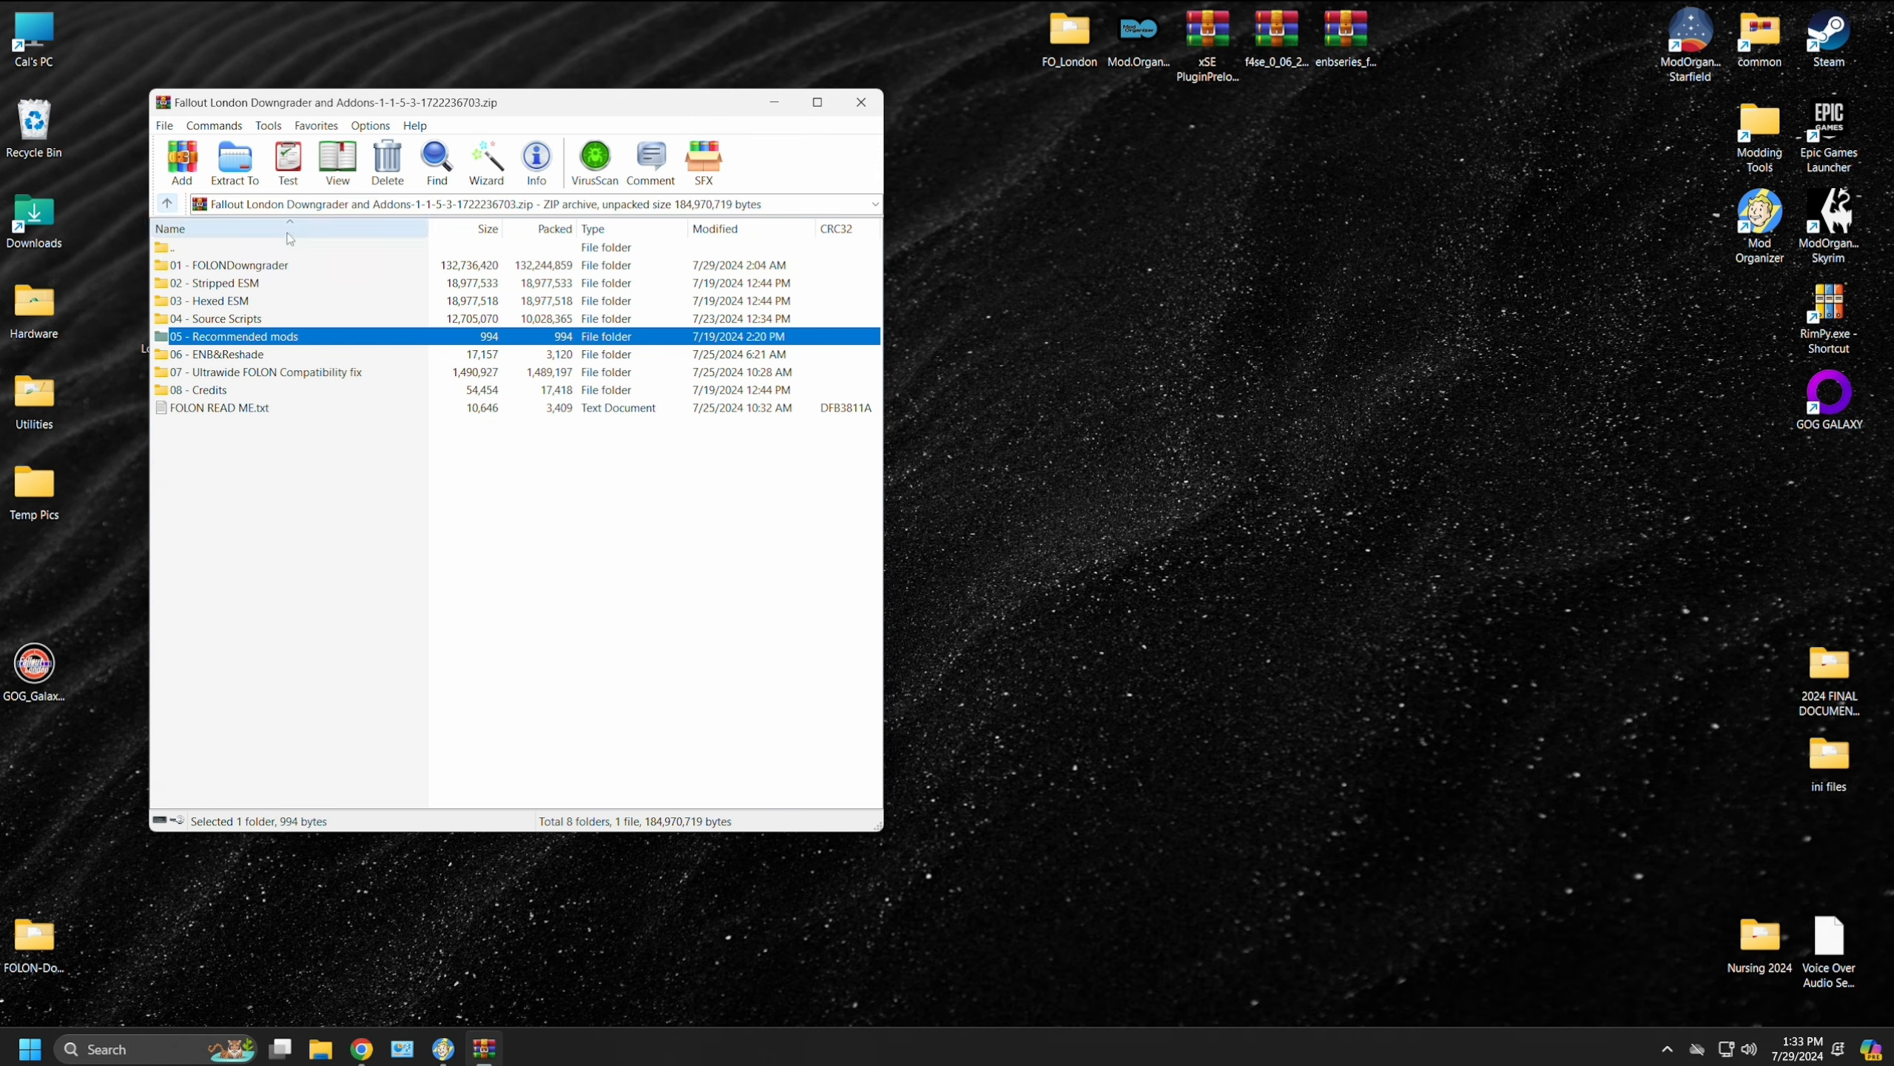
pyautogui.doubleClick(263, 355)
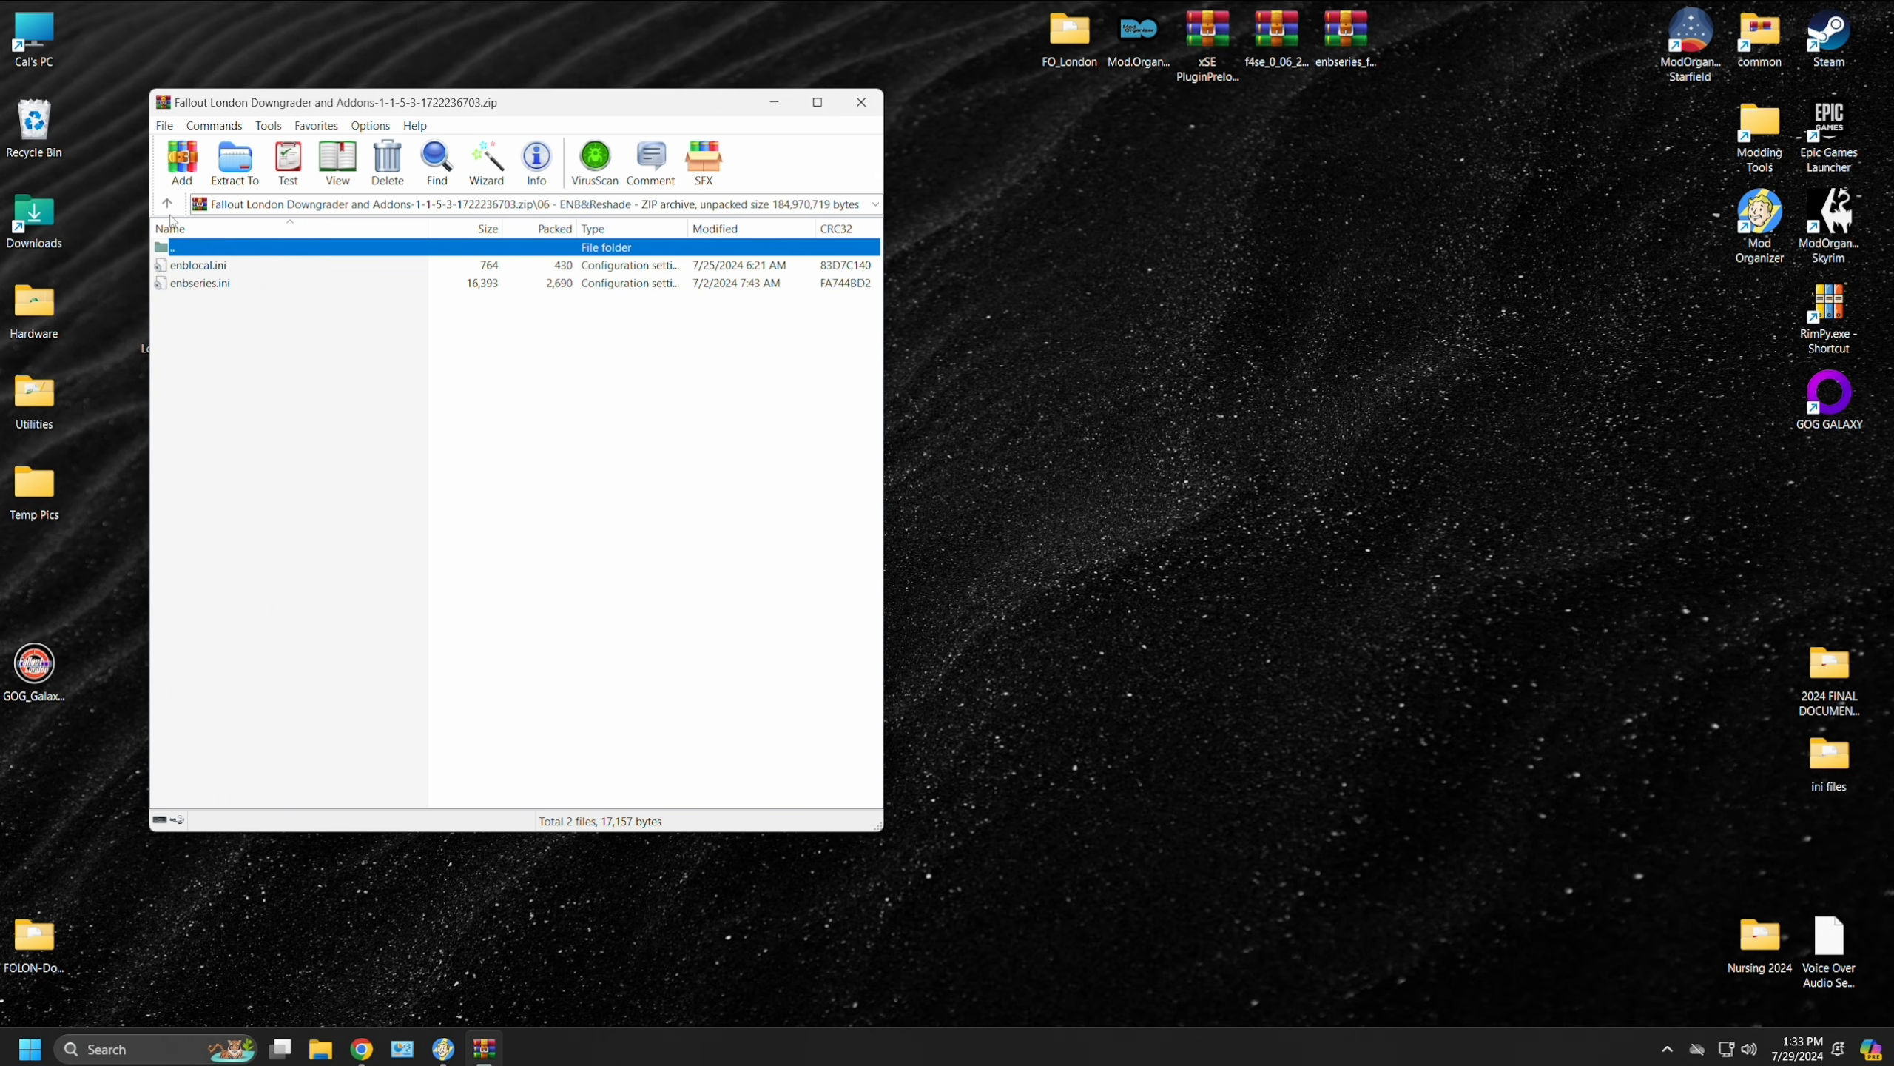
pyautogui.click(167, 203)
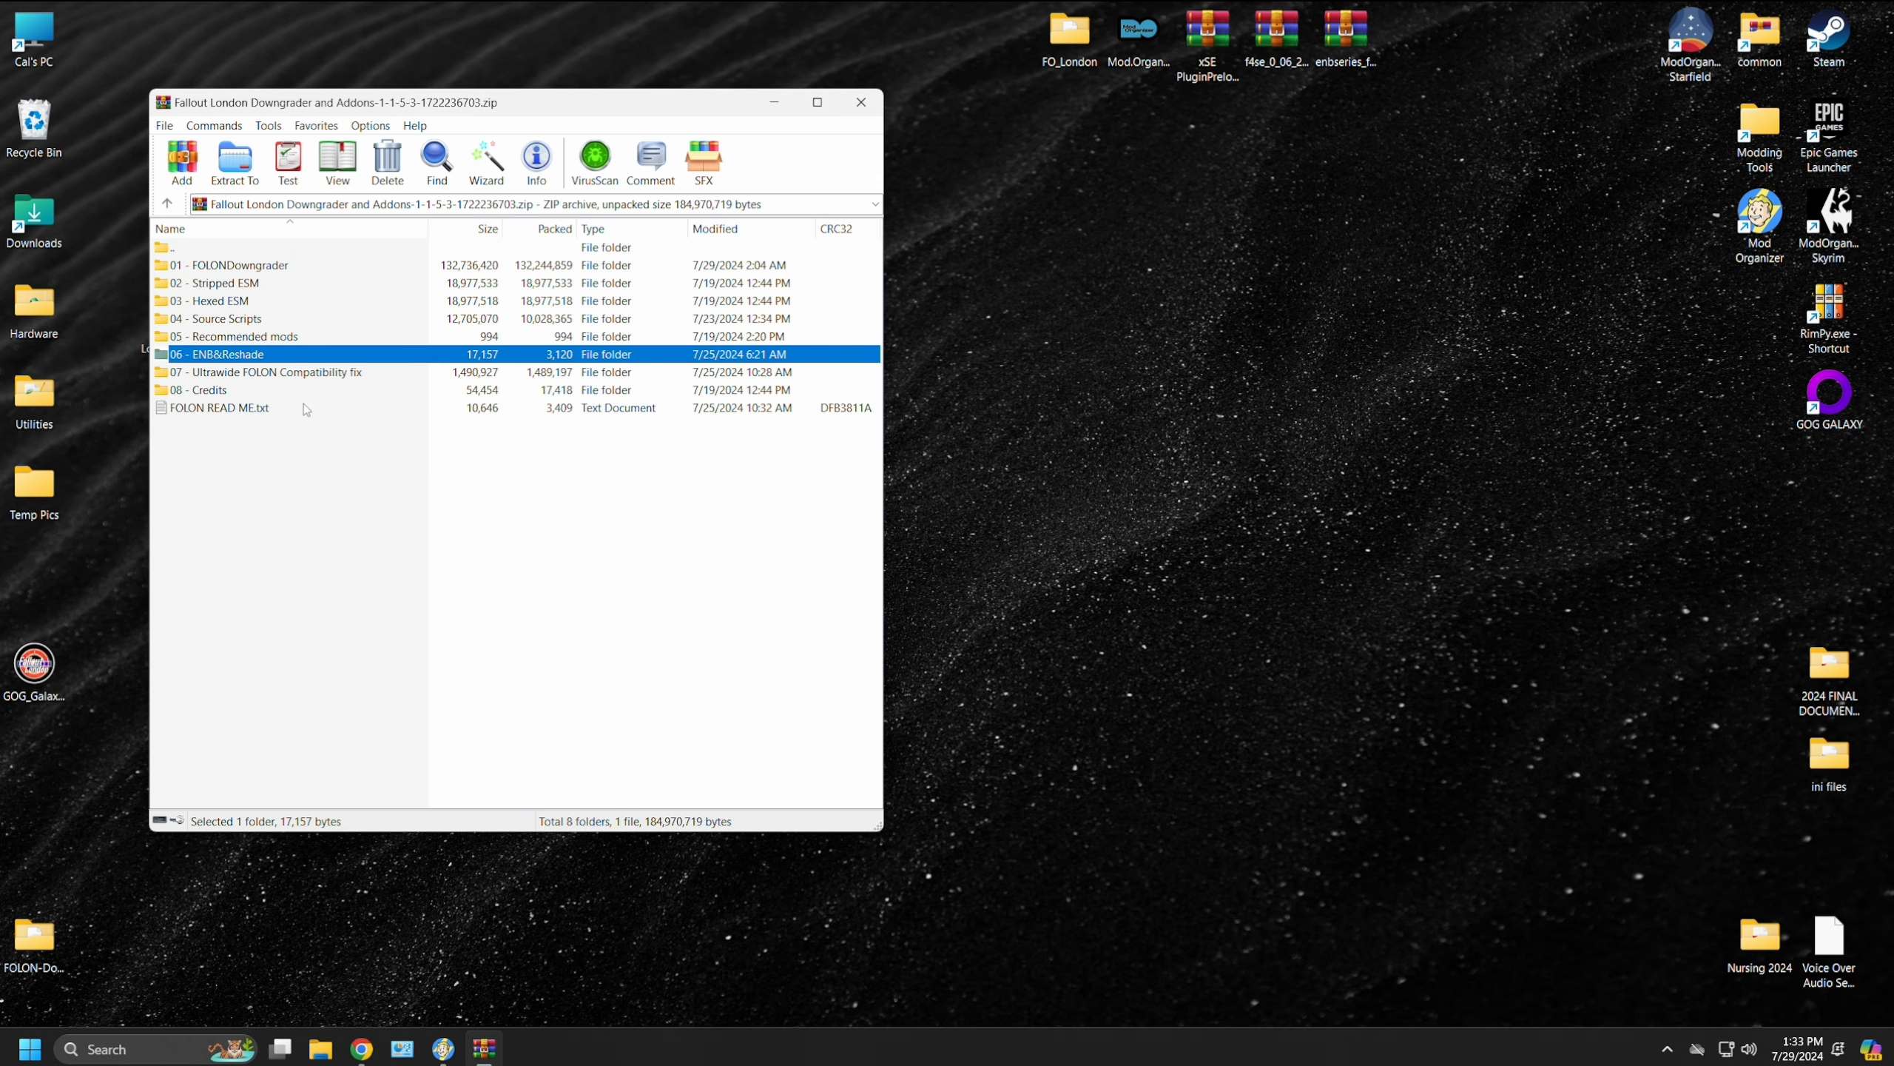
# Step: Extract FOLON-Downgrader.exe from the archive's 01 - FOLONDowngrader folder onto the desktop beside FO_London, and launch it
pyautogui.doubleClick(231, 267)
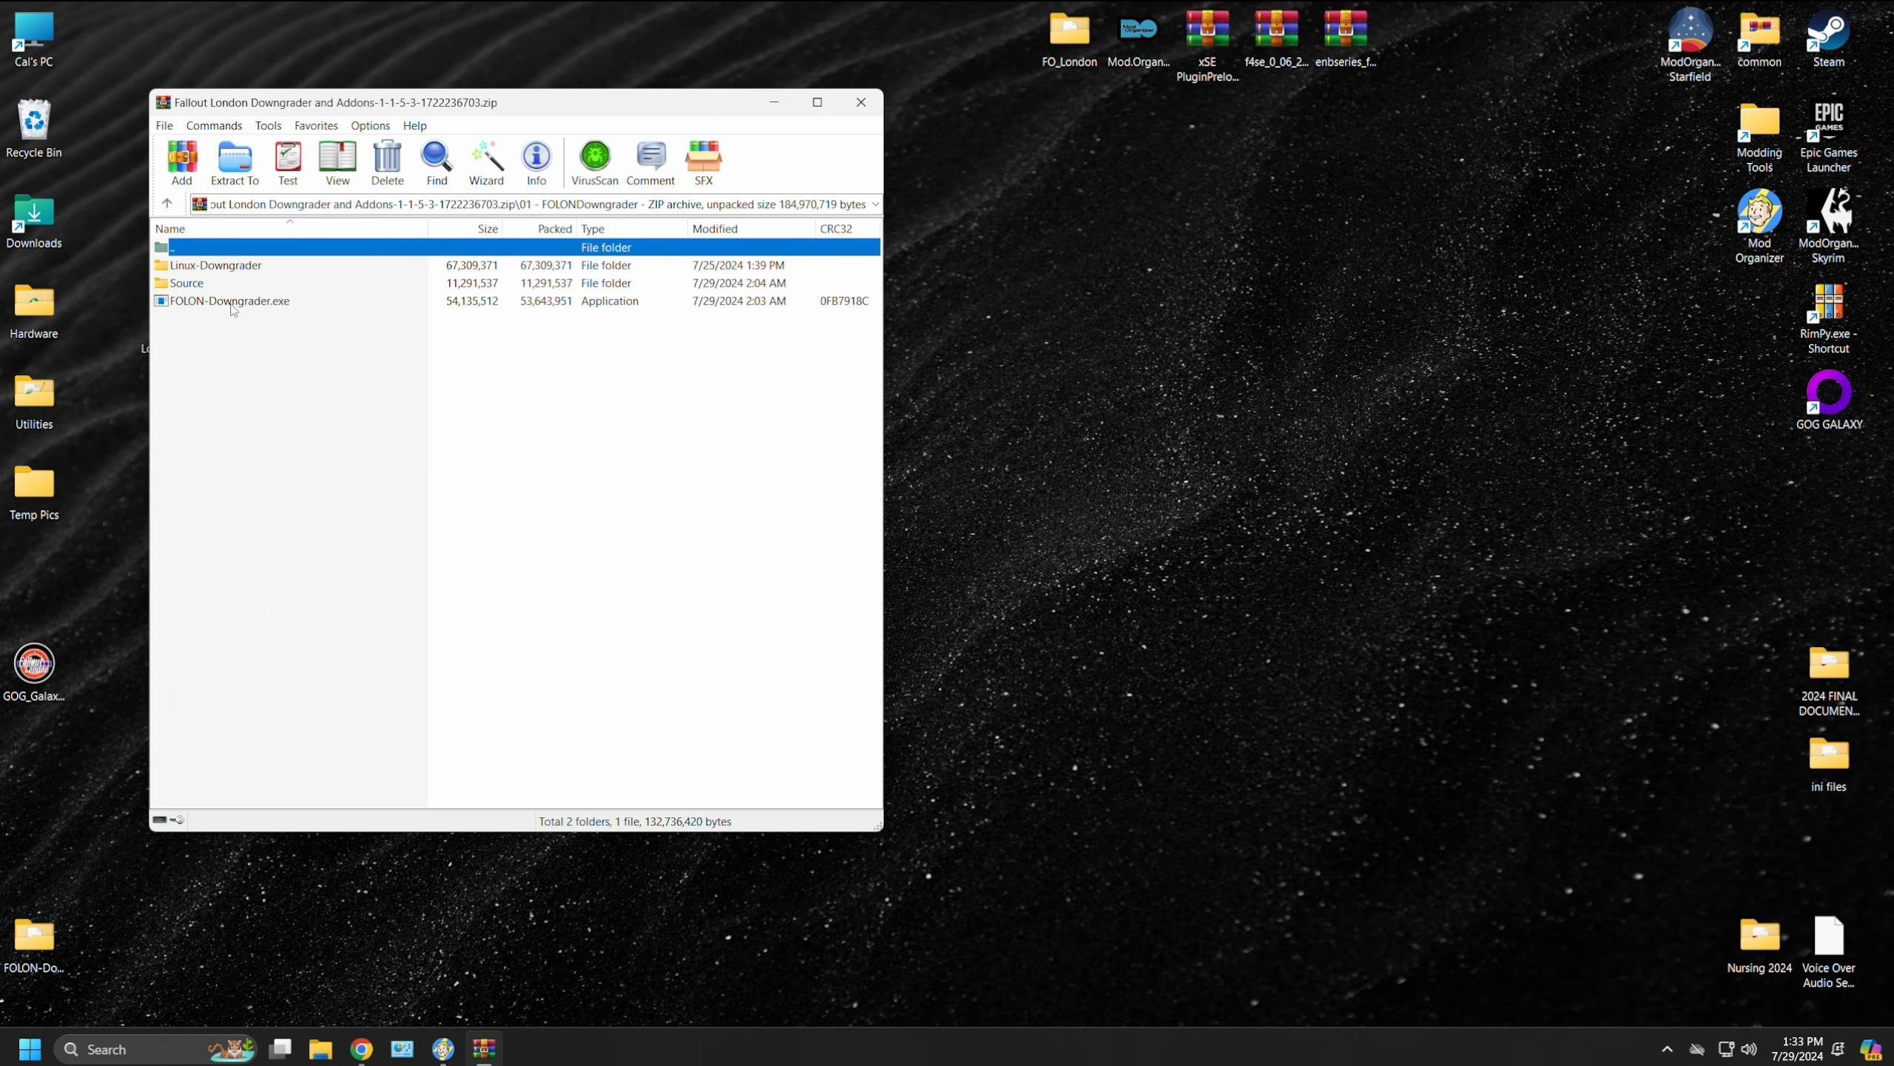
pyautogui.click(233, 305)
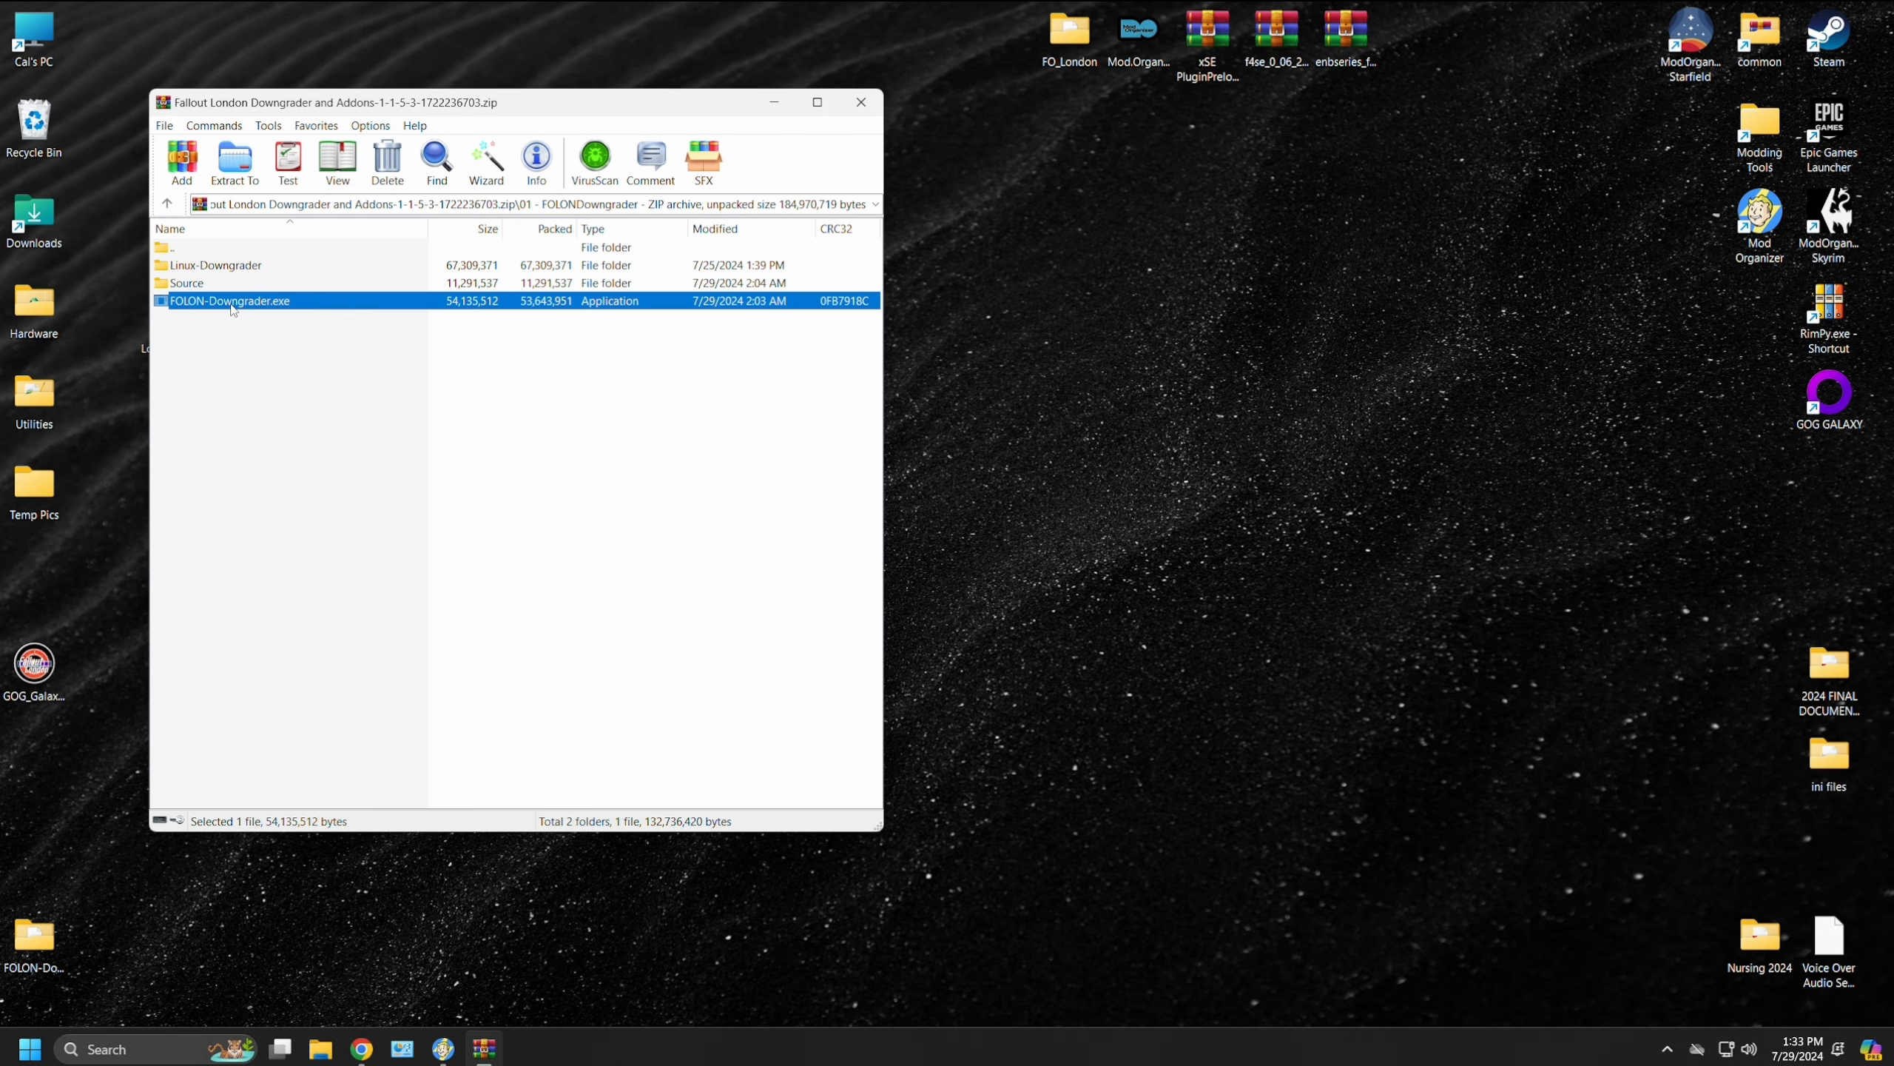
pyautogui.moveTo(213, 308); pyautogui.dragTo(992, 75)
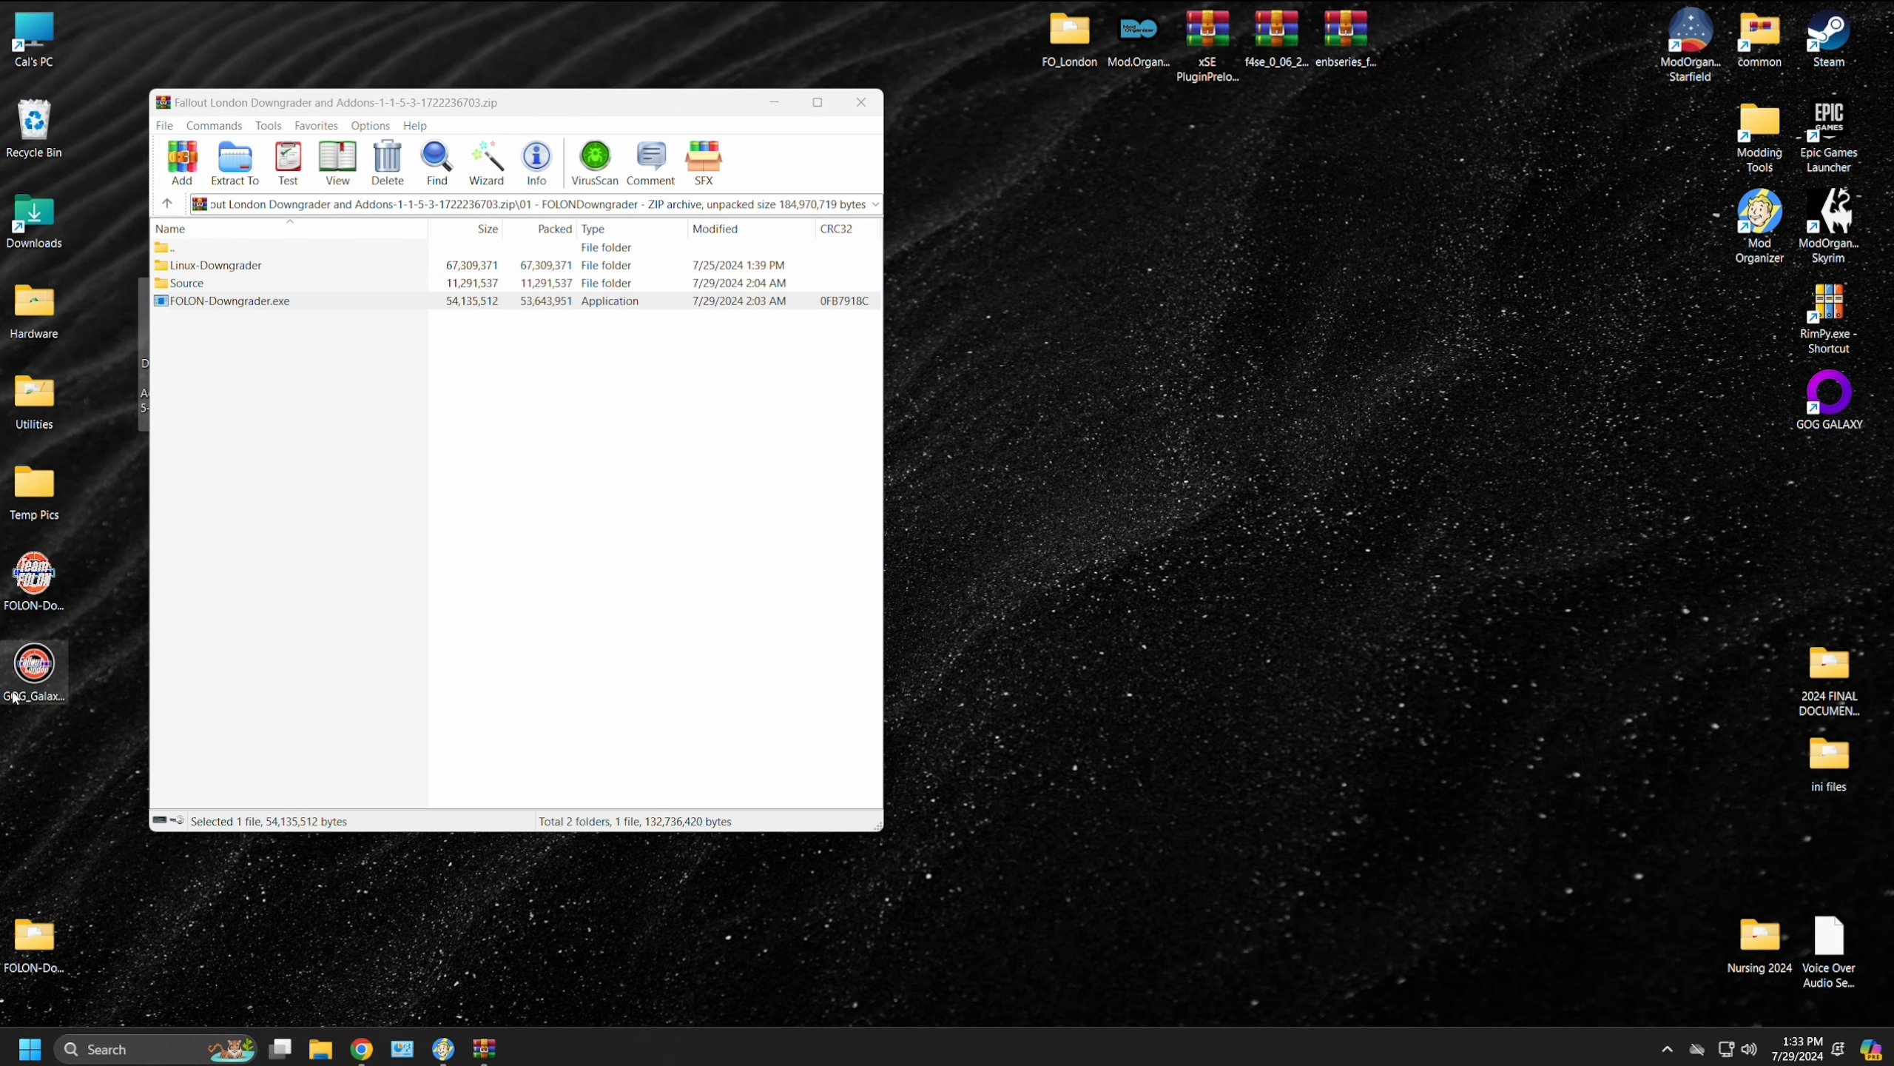
pyautogui.moveTo(28, 590); pyautogui.dragTo(968, 71)
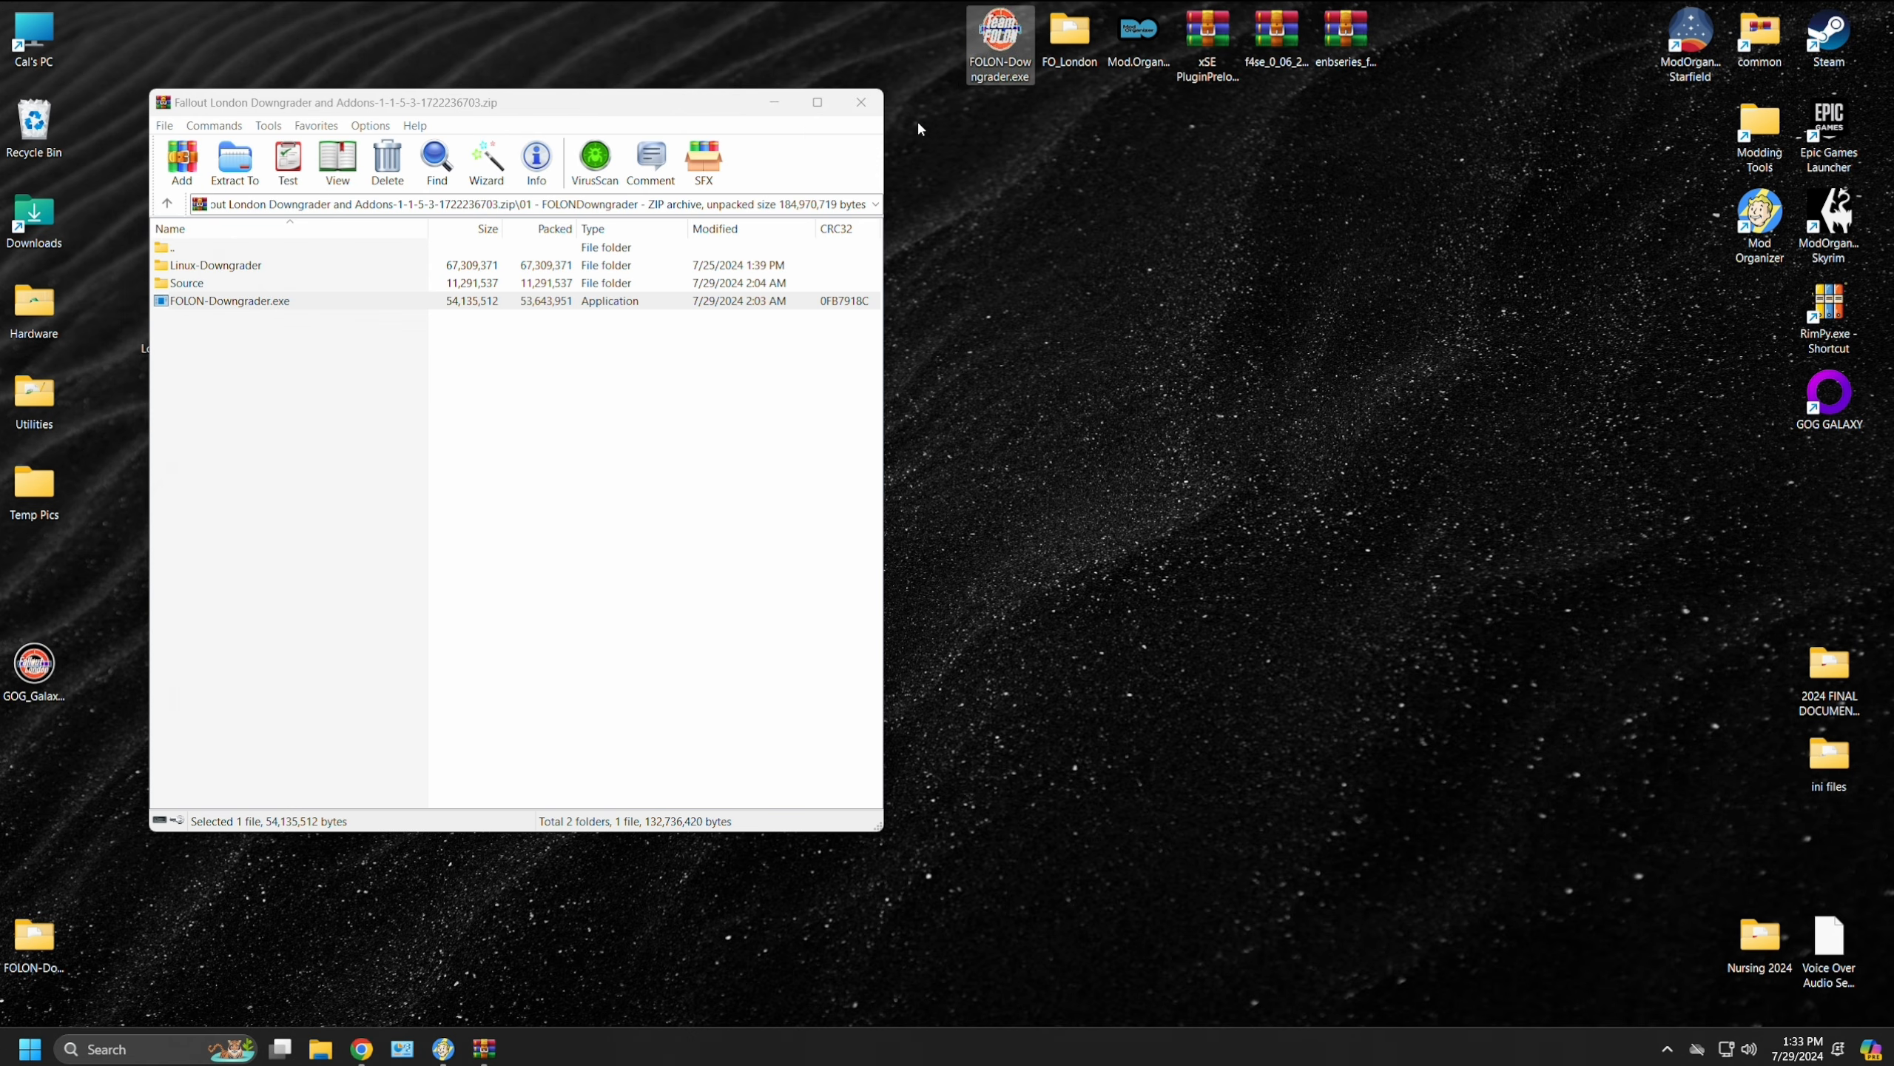
pyautogui.click(859, 103)
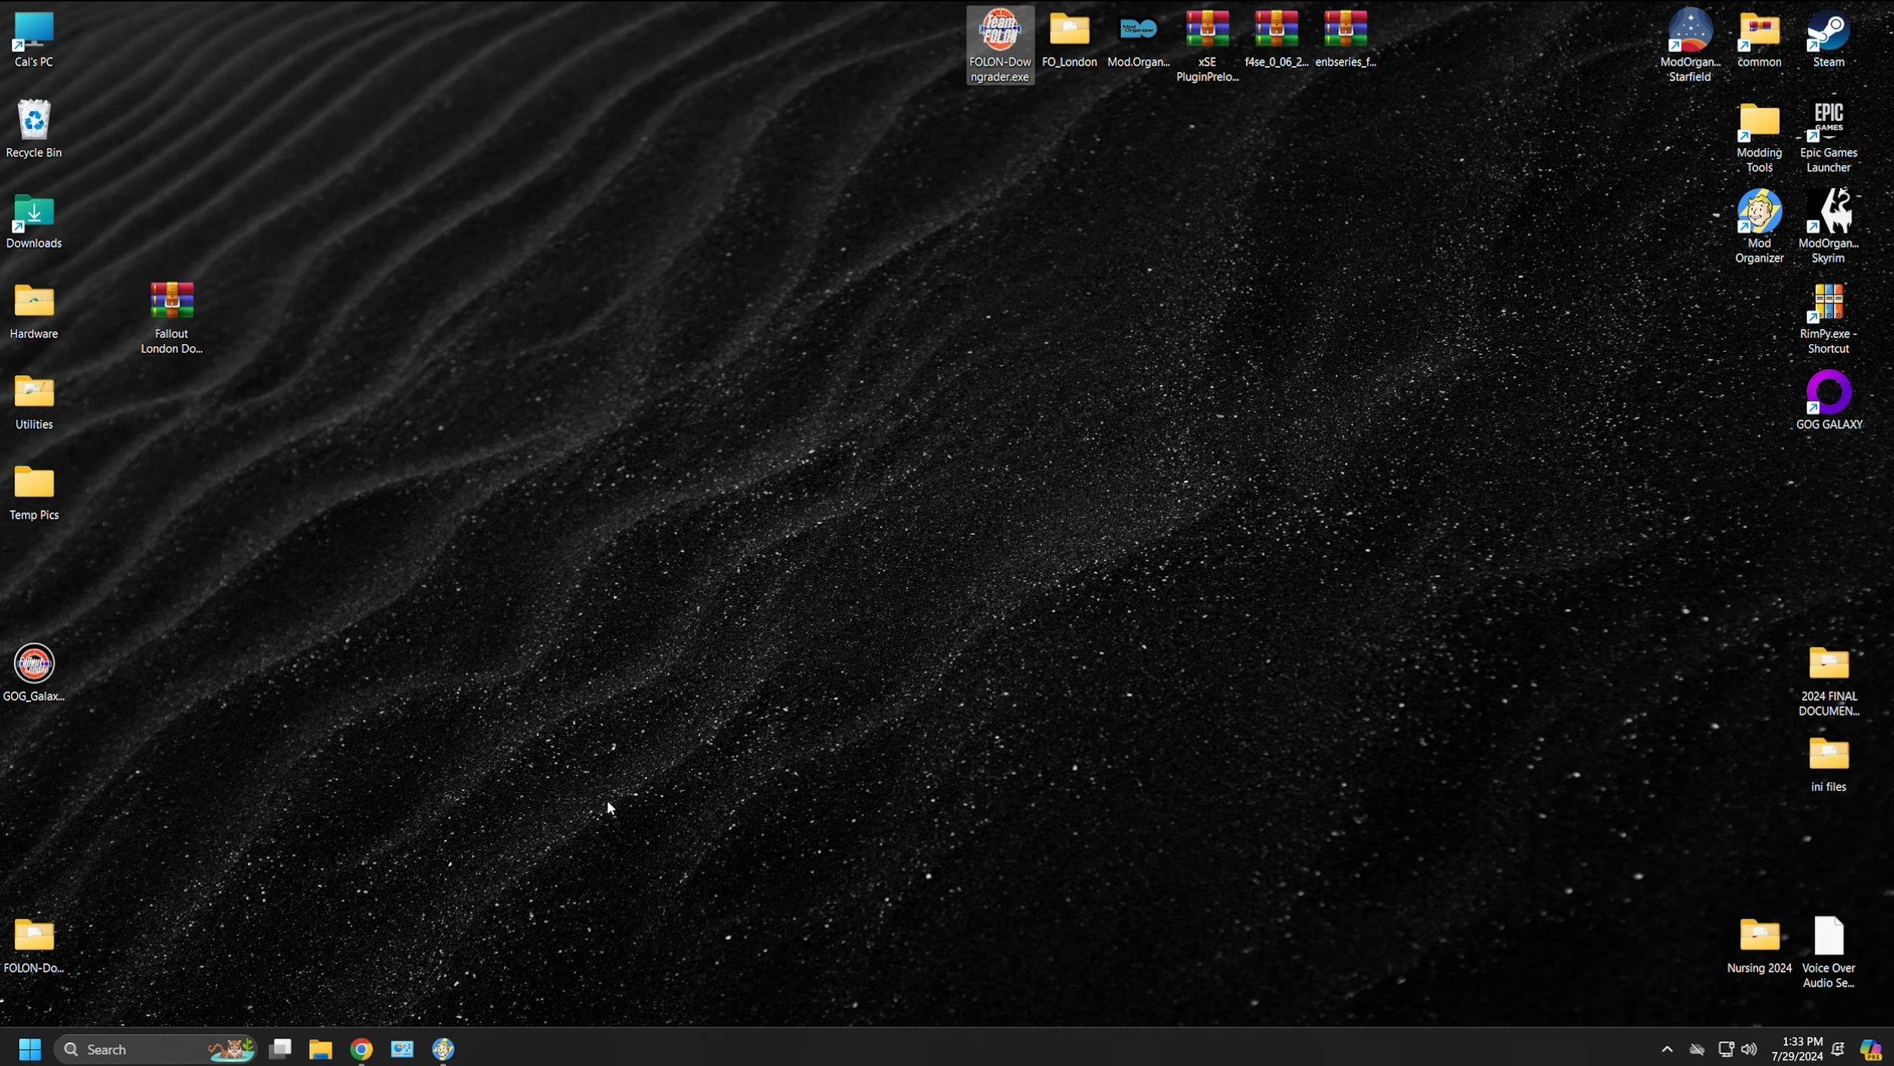
pyautogui.hotkey('alt', 'Tab')
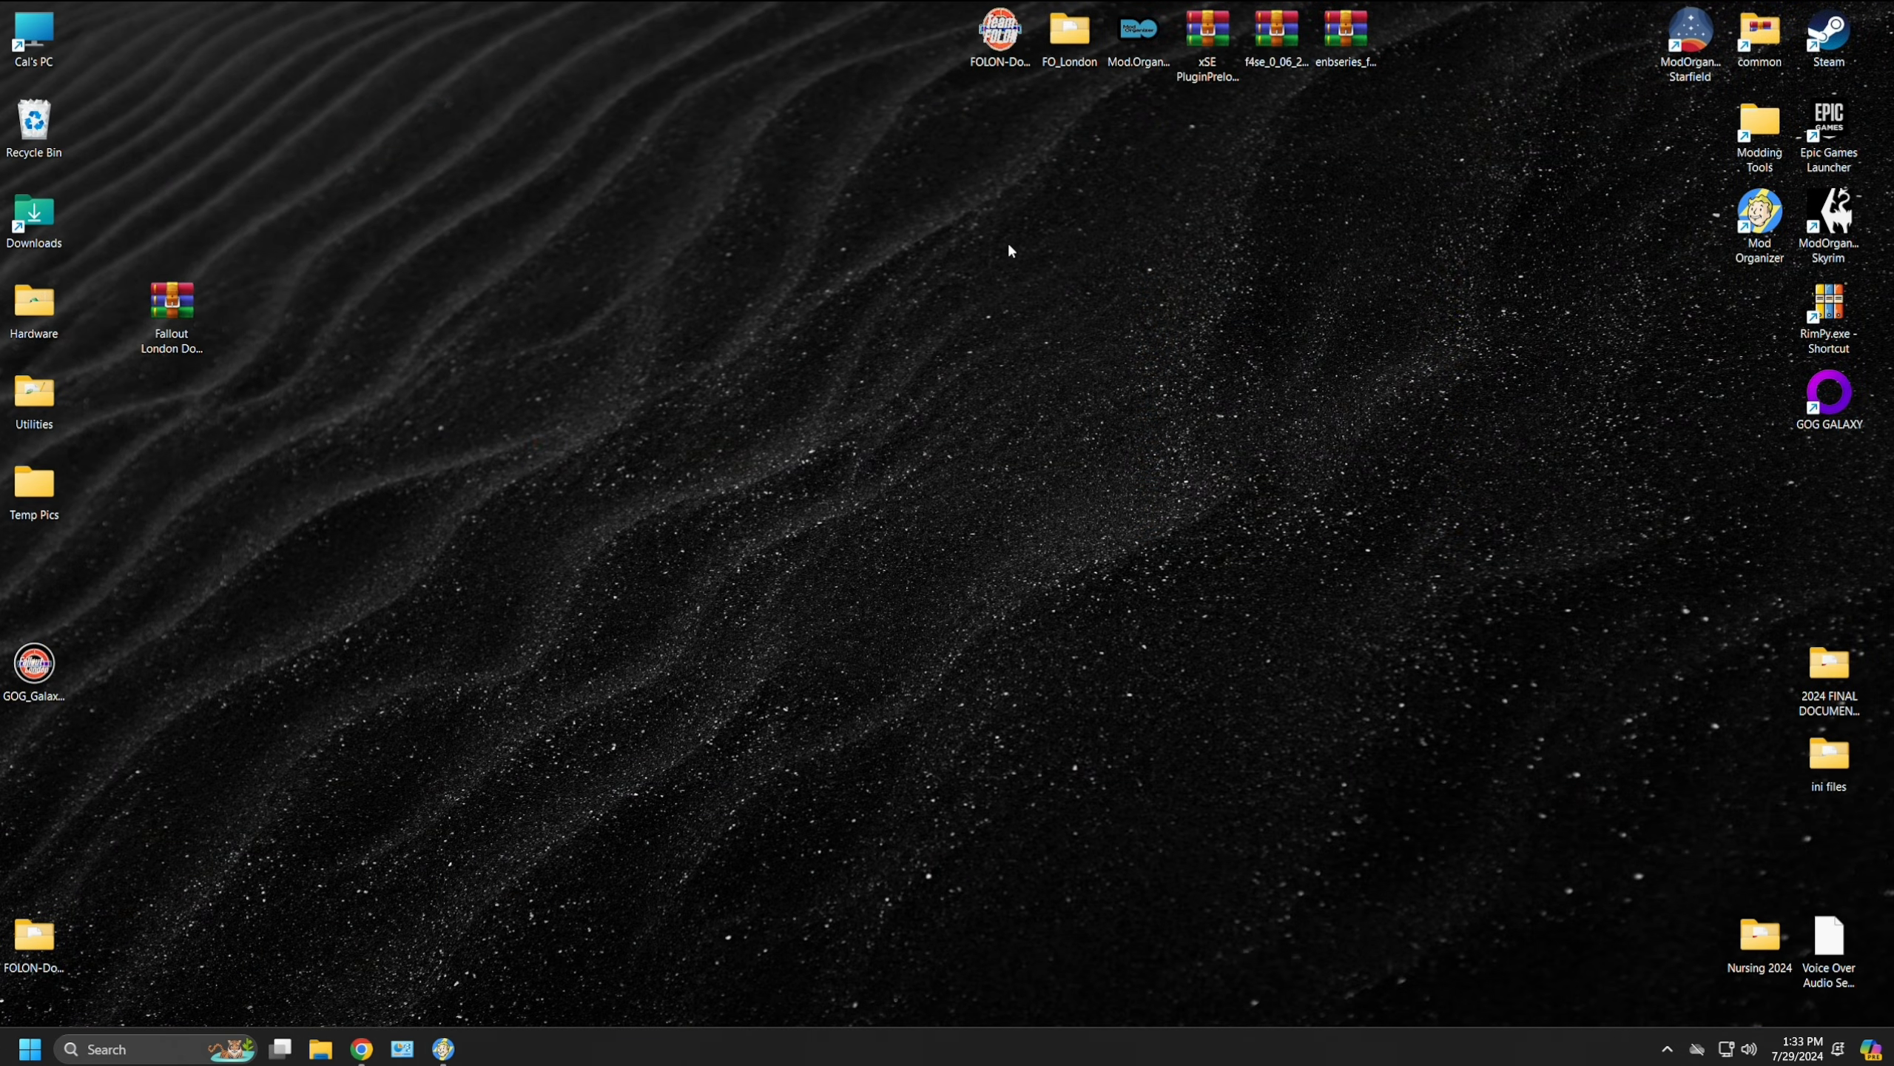
pyautogui.doubleClick(999, 31)
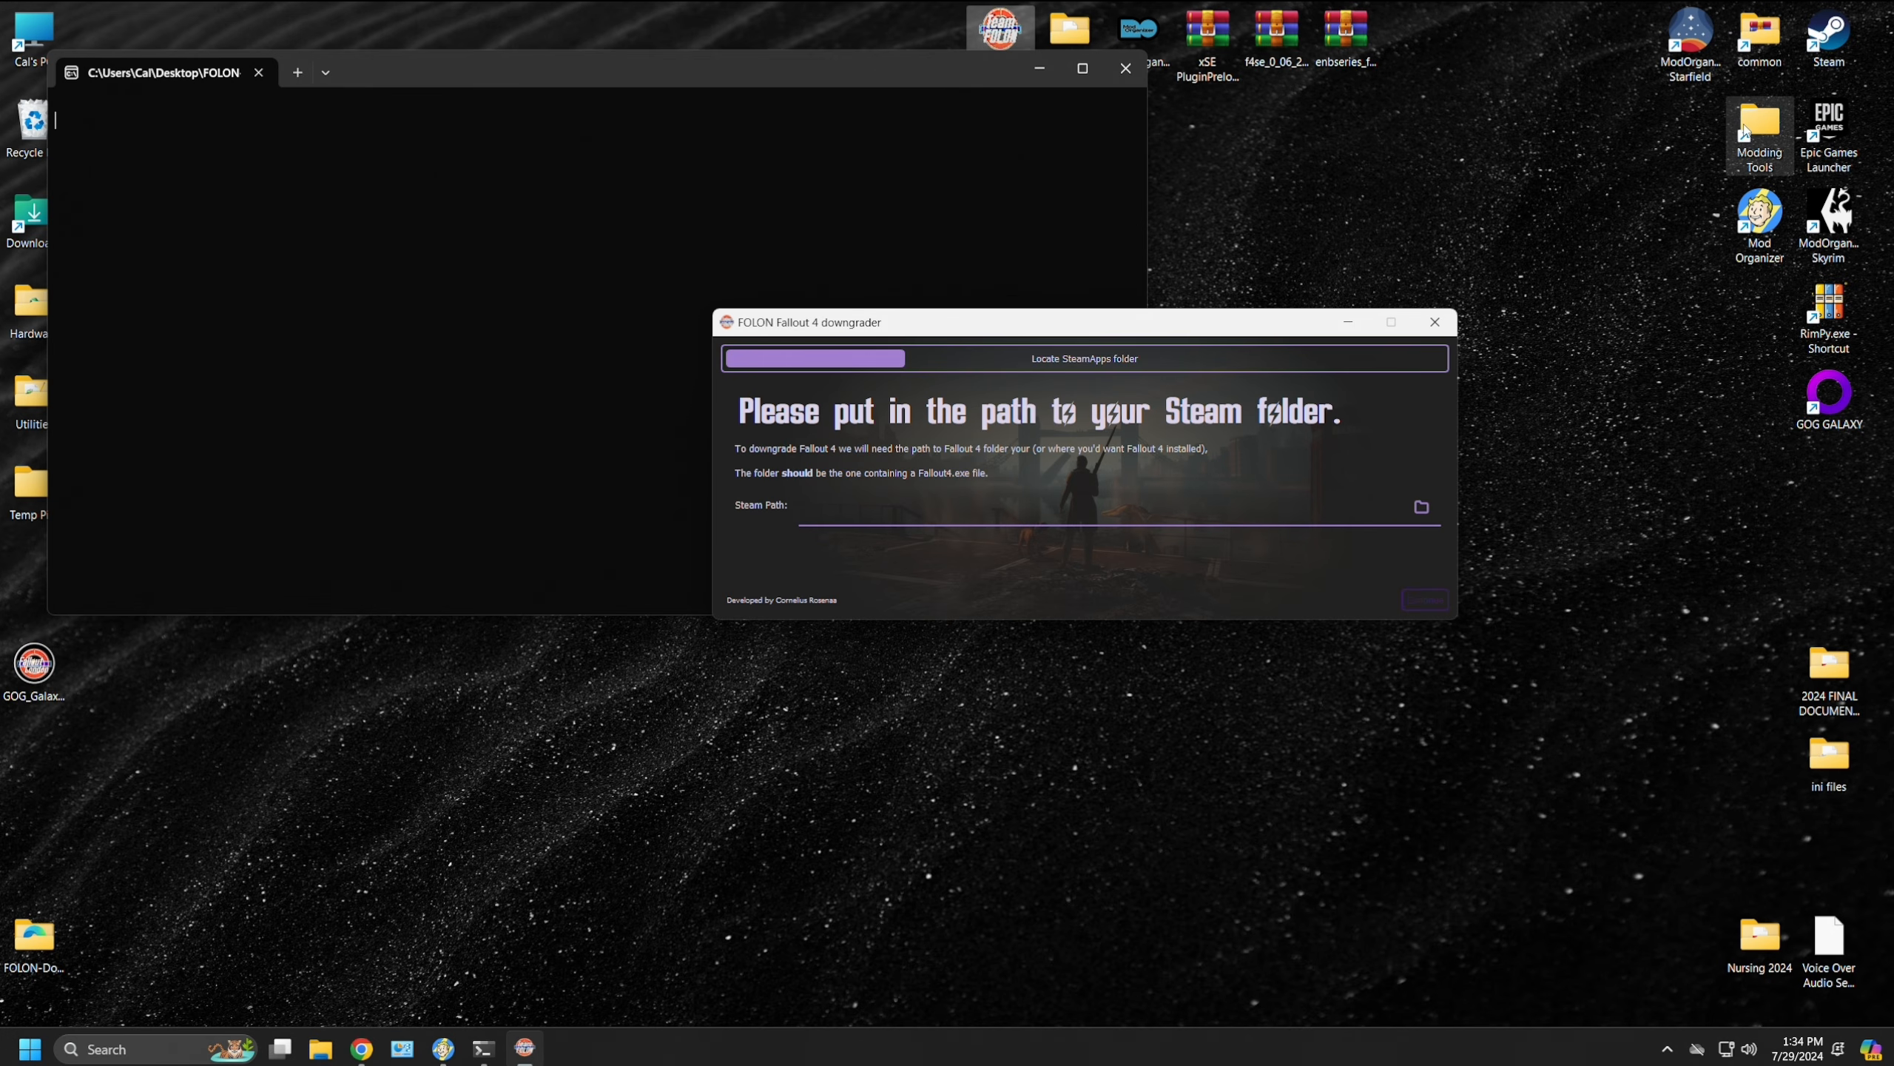
# Step: Copy the Fallout 4 folder path from Steam's common folder and paste G:\Steam\steamapps\common\Fallout 4 as the downgrader's Steam path
pyautogui.doubleClick(1760, 33)
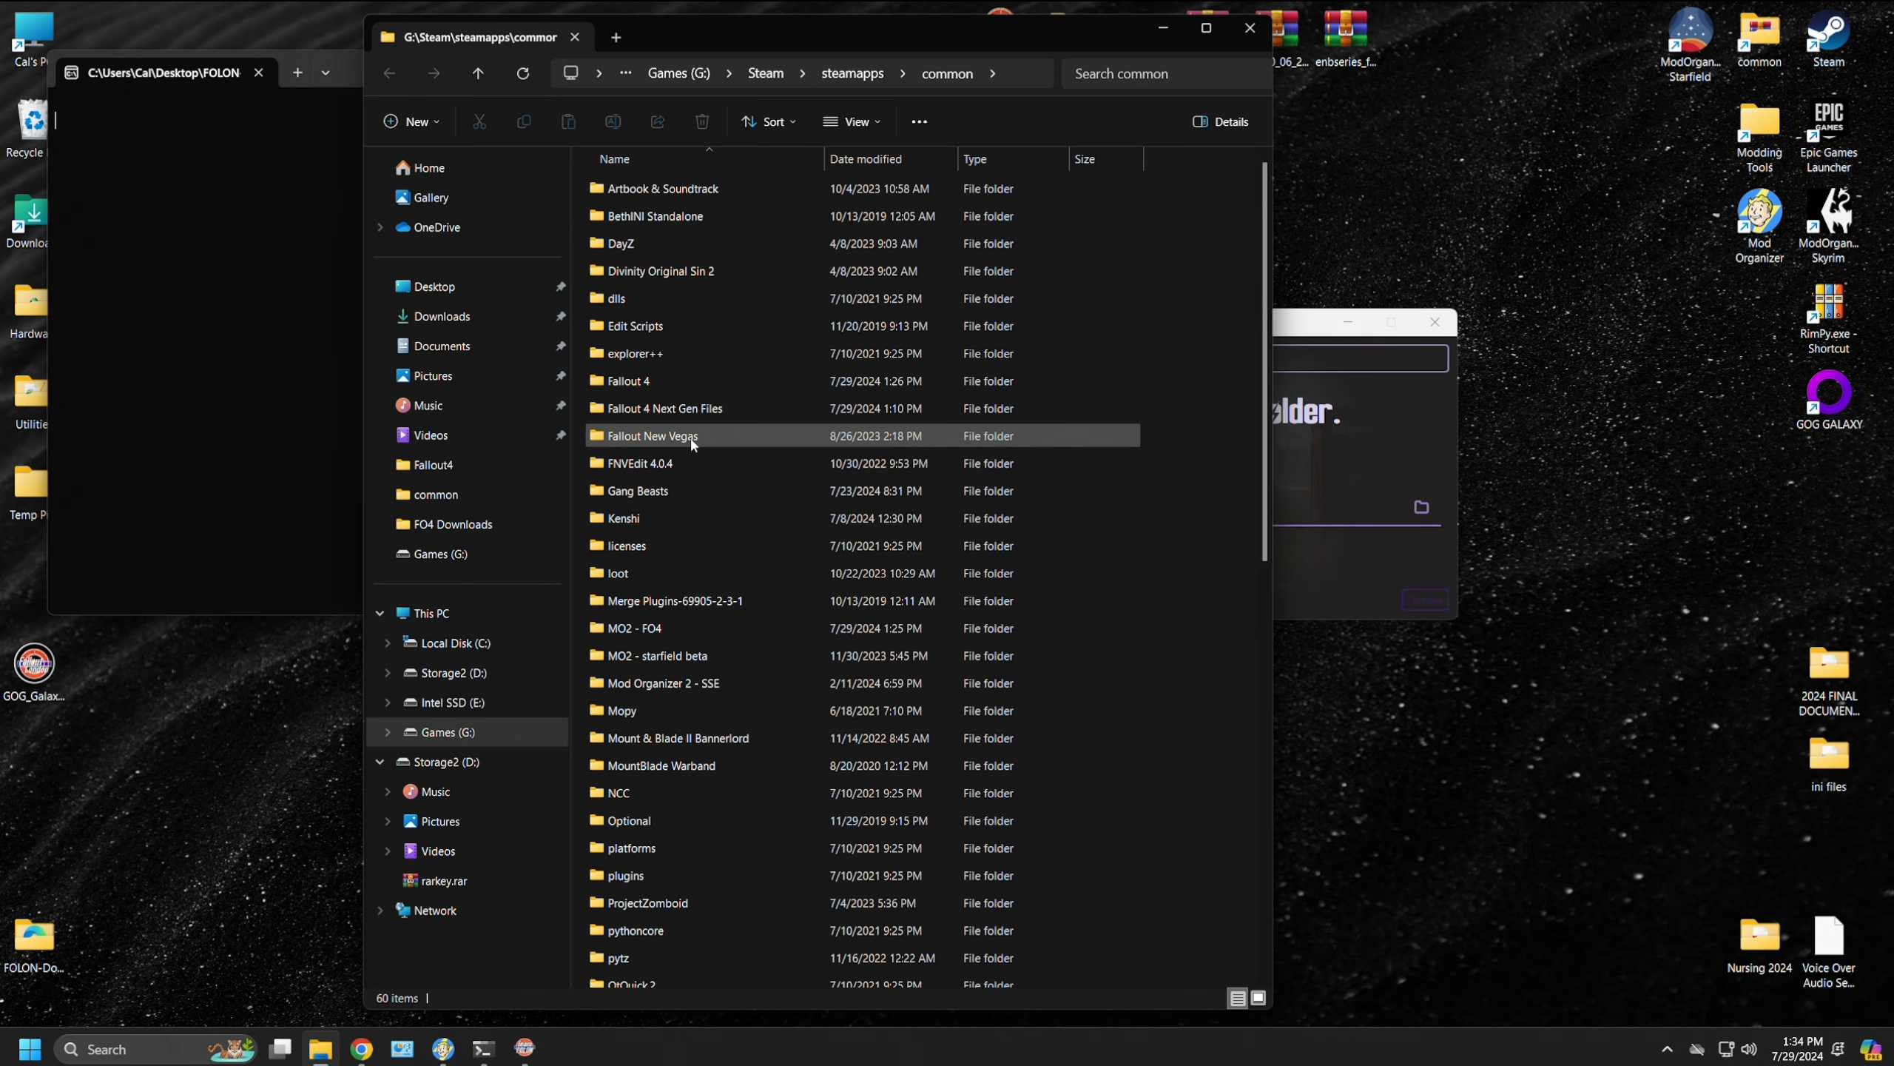
pyautogui.doubleClick(688, 381)
pyautogui.click(710, 75)
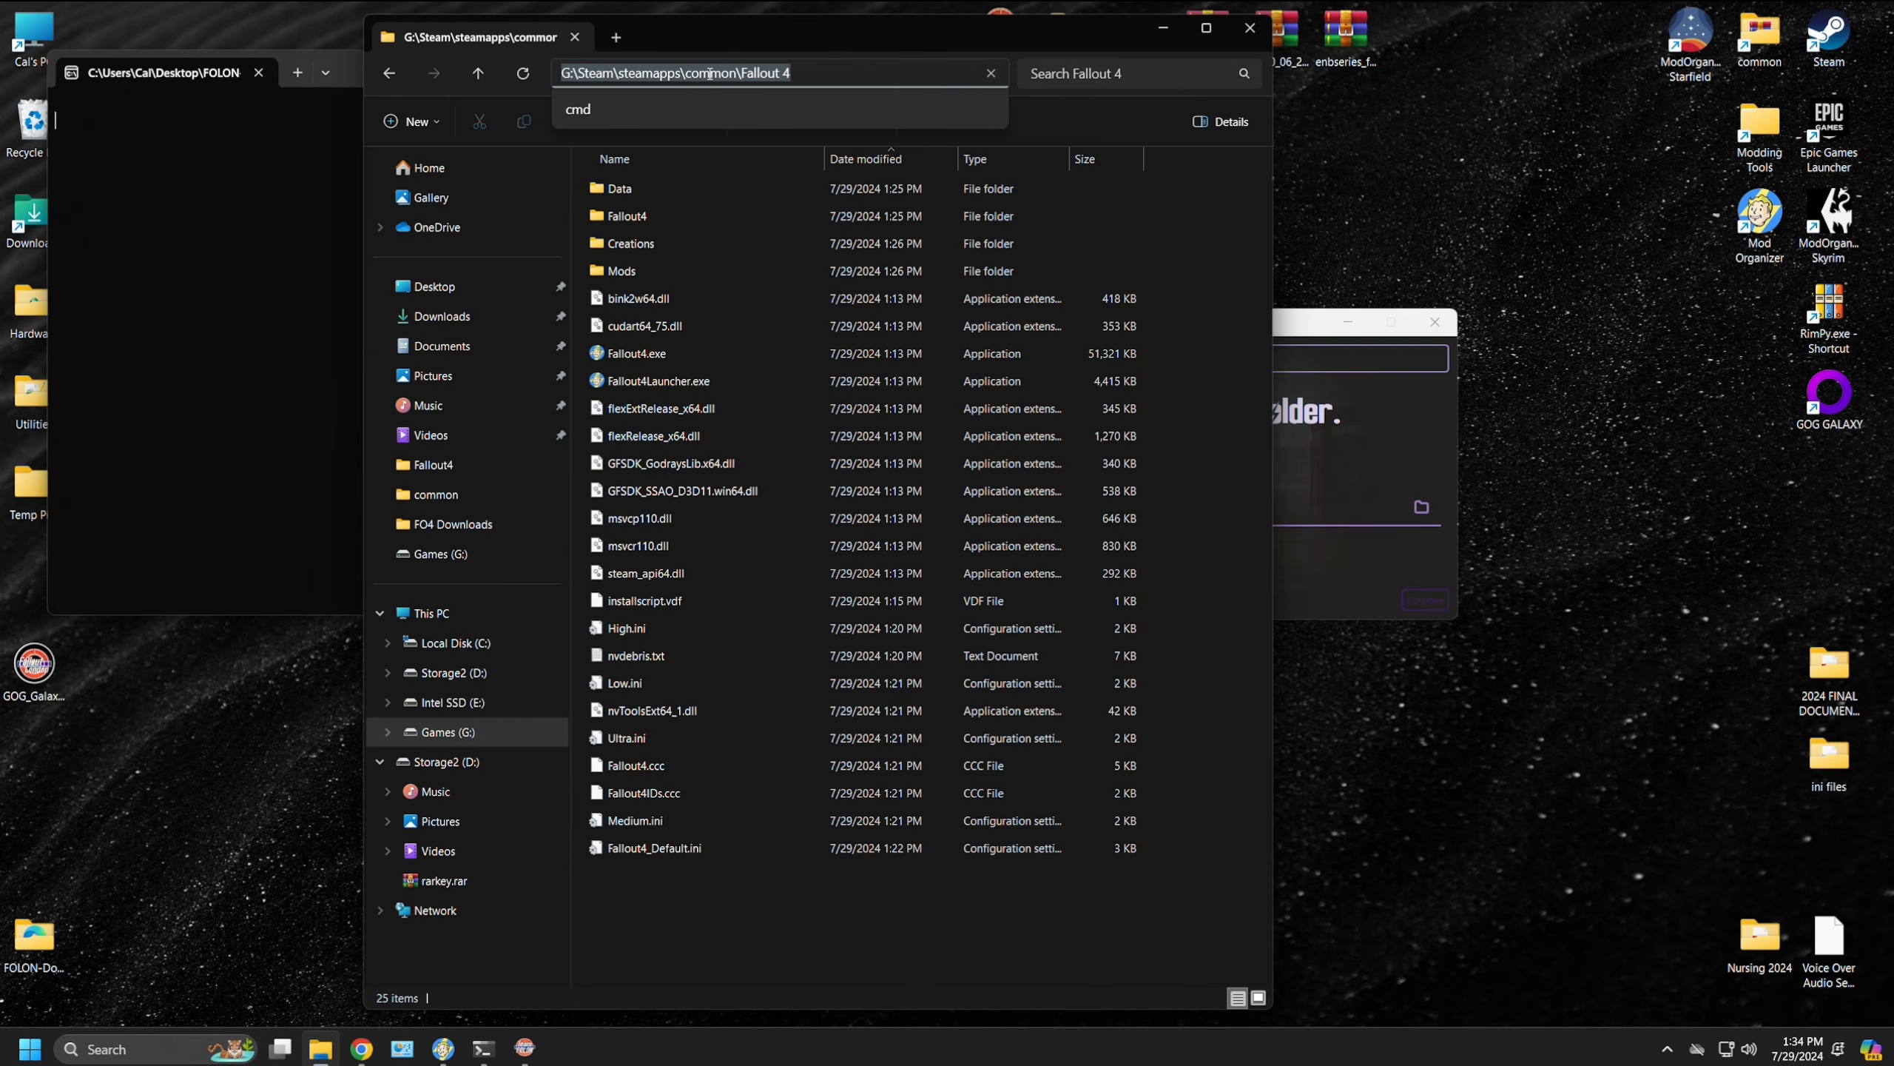
pyautogui.rightClick(709, 74)
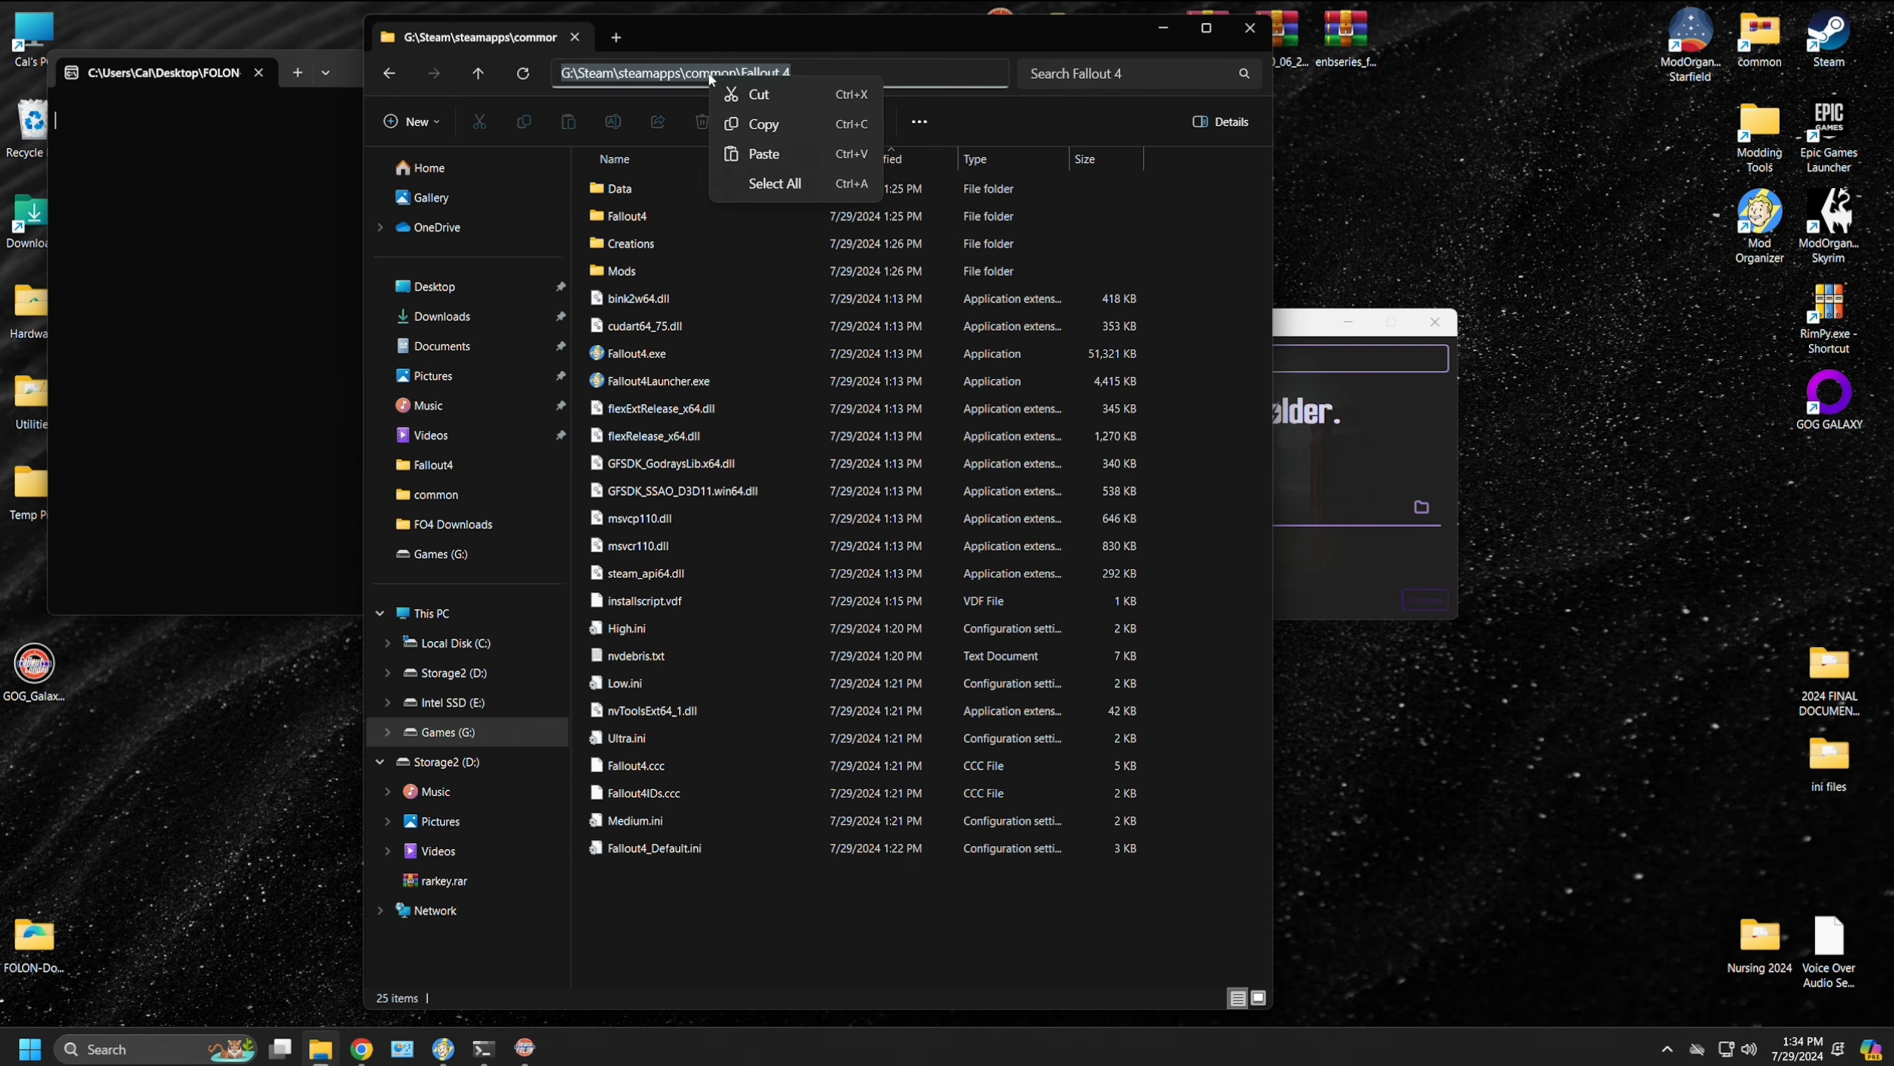
pyautogui.click(746, 125)
pyautogui.click(1250, 29)
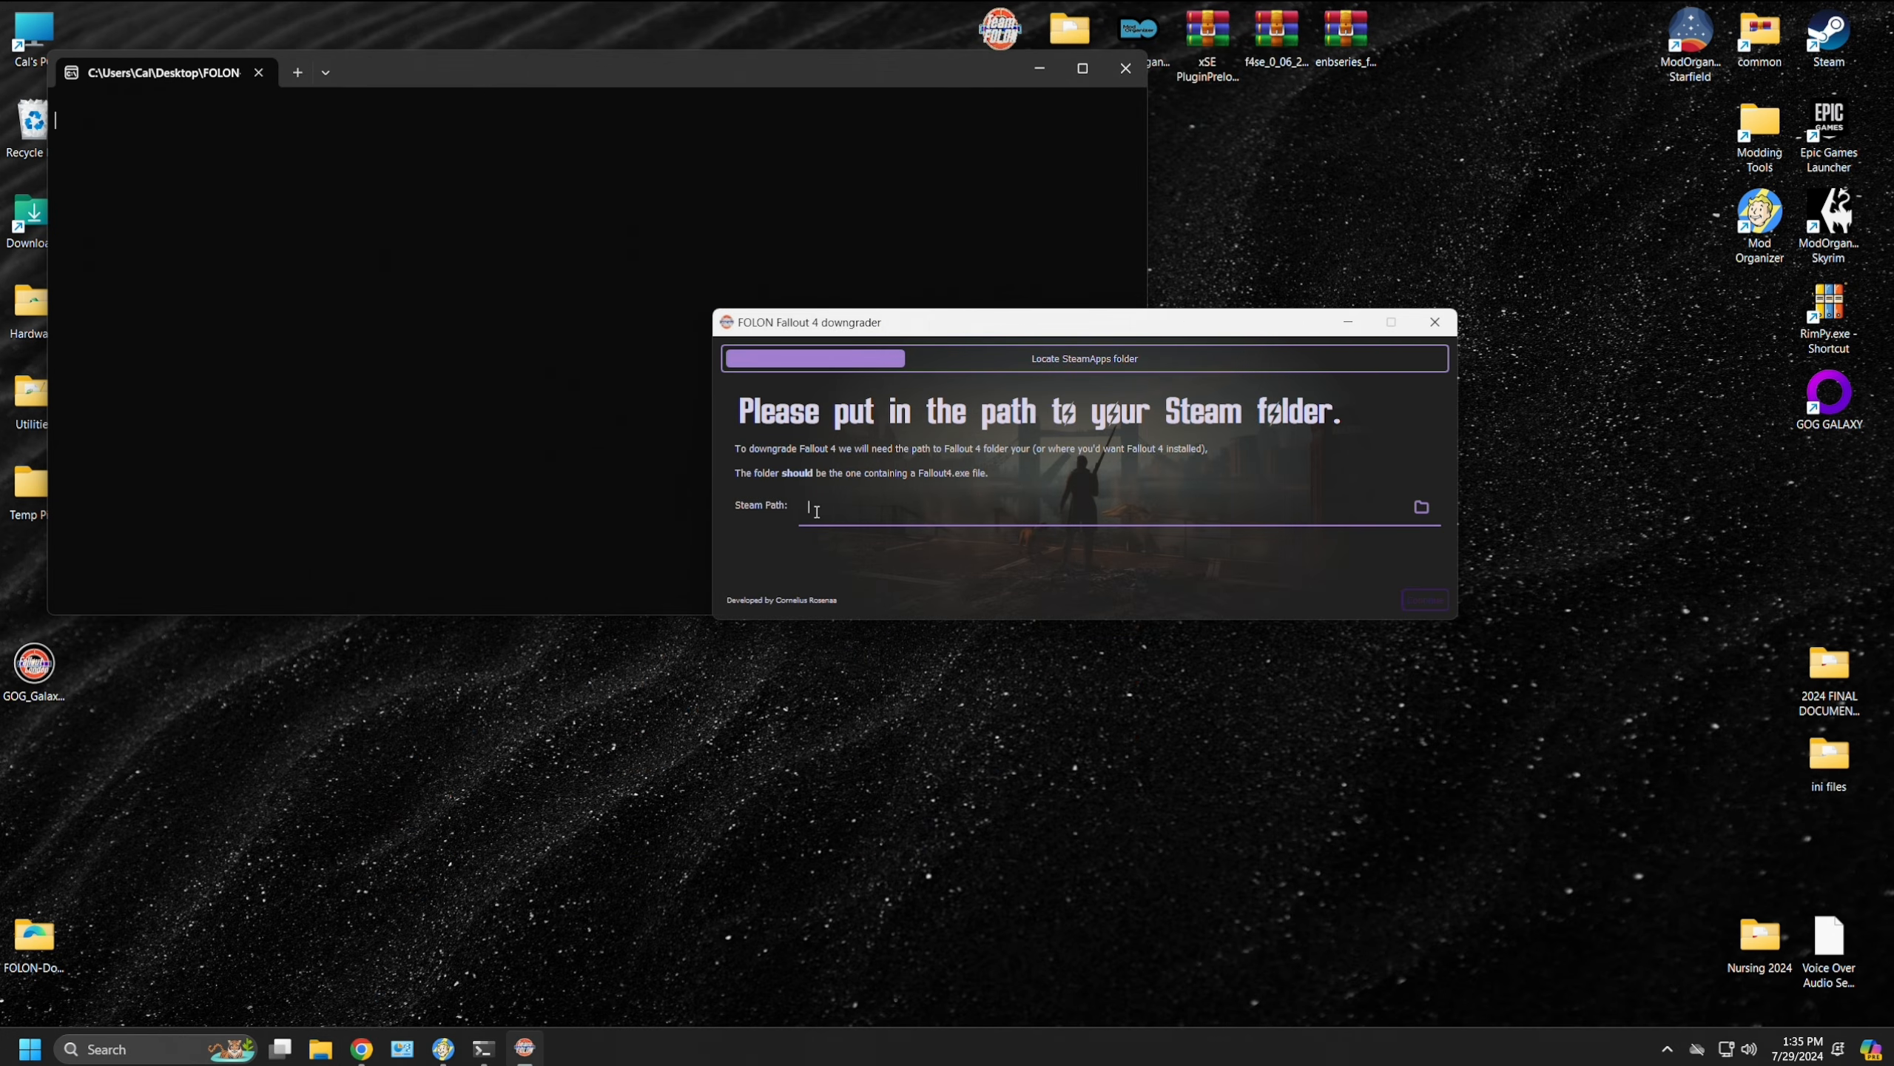
pyautogui.rightClick(816, 512)
pyautogui.click(846, 601)
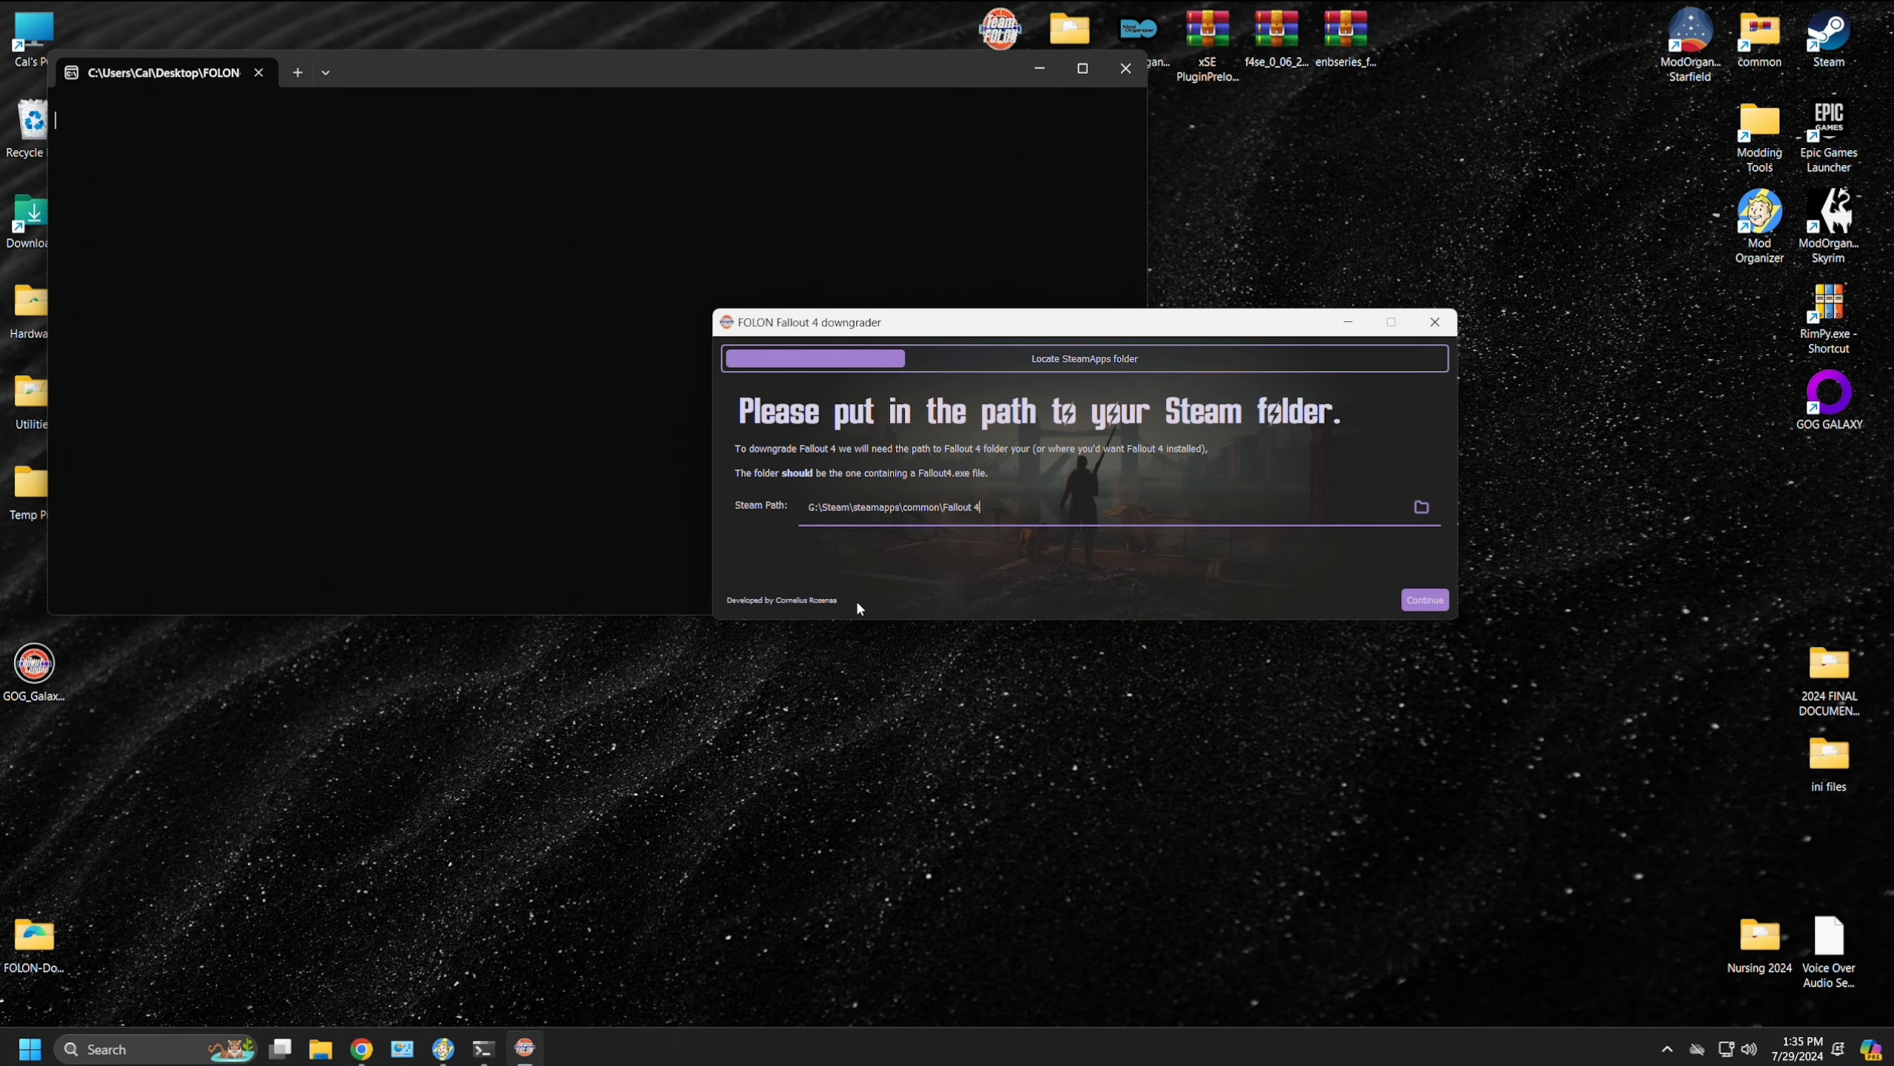
# Step: Set the downgrader's Steam path by browsing to the Fallout 4 folder in G:/Steam/steamapps/common
pyautogui.click(1420, 508)
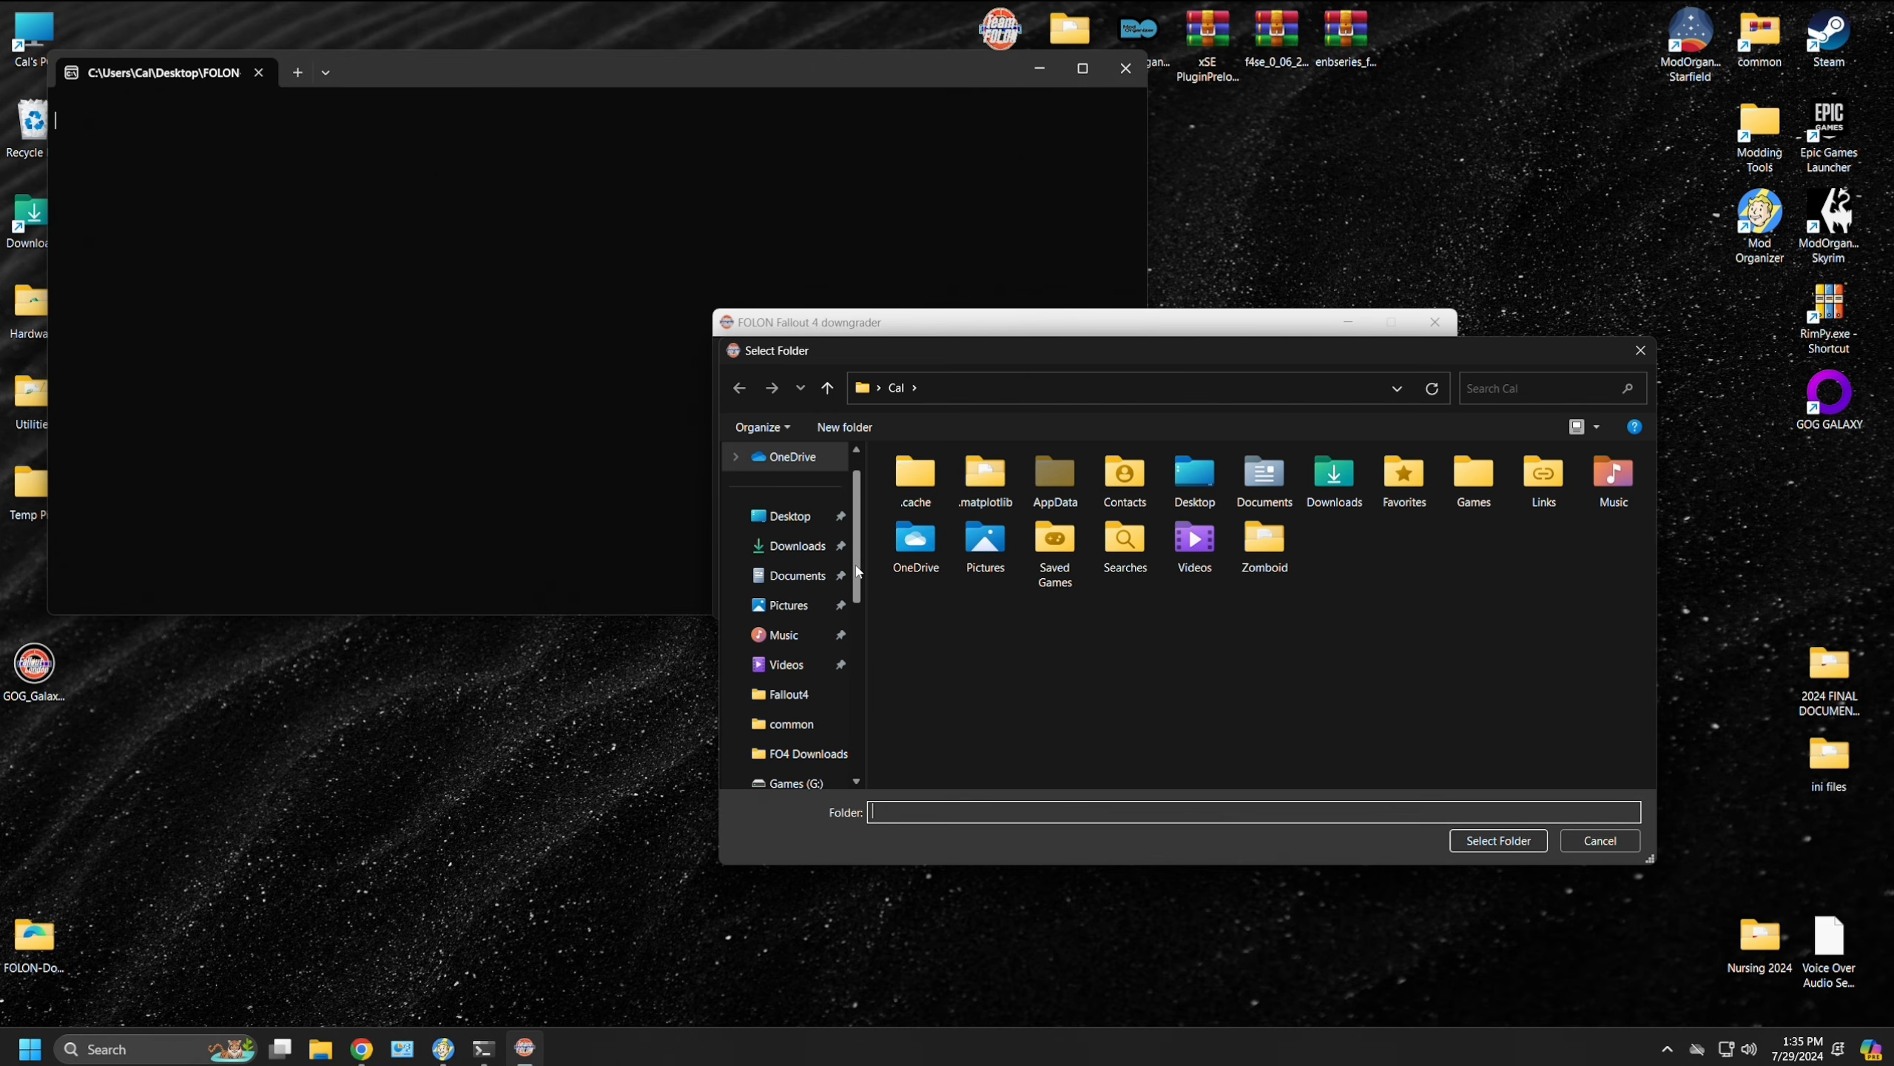
pyautogui.scroll(-1, 861, 609)
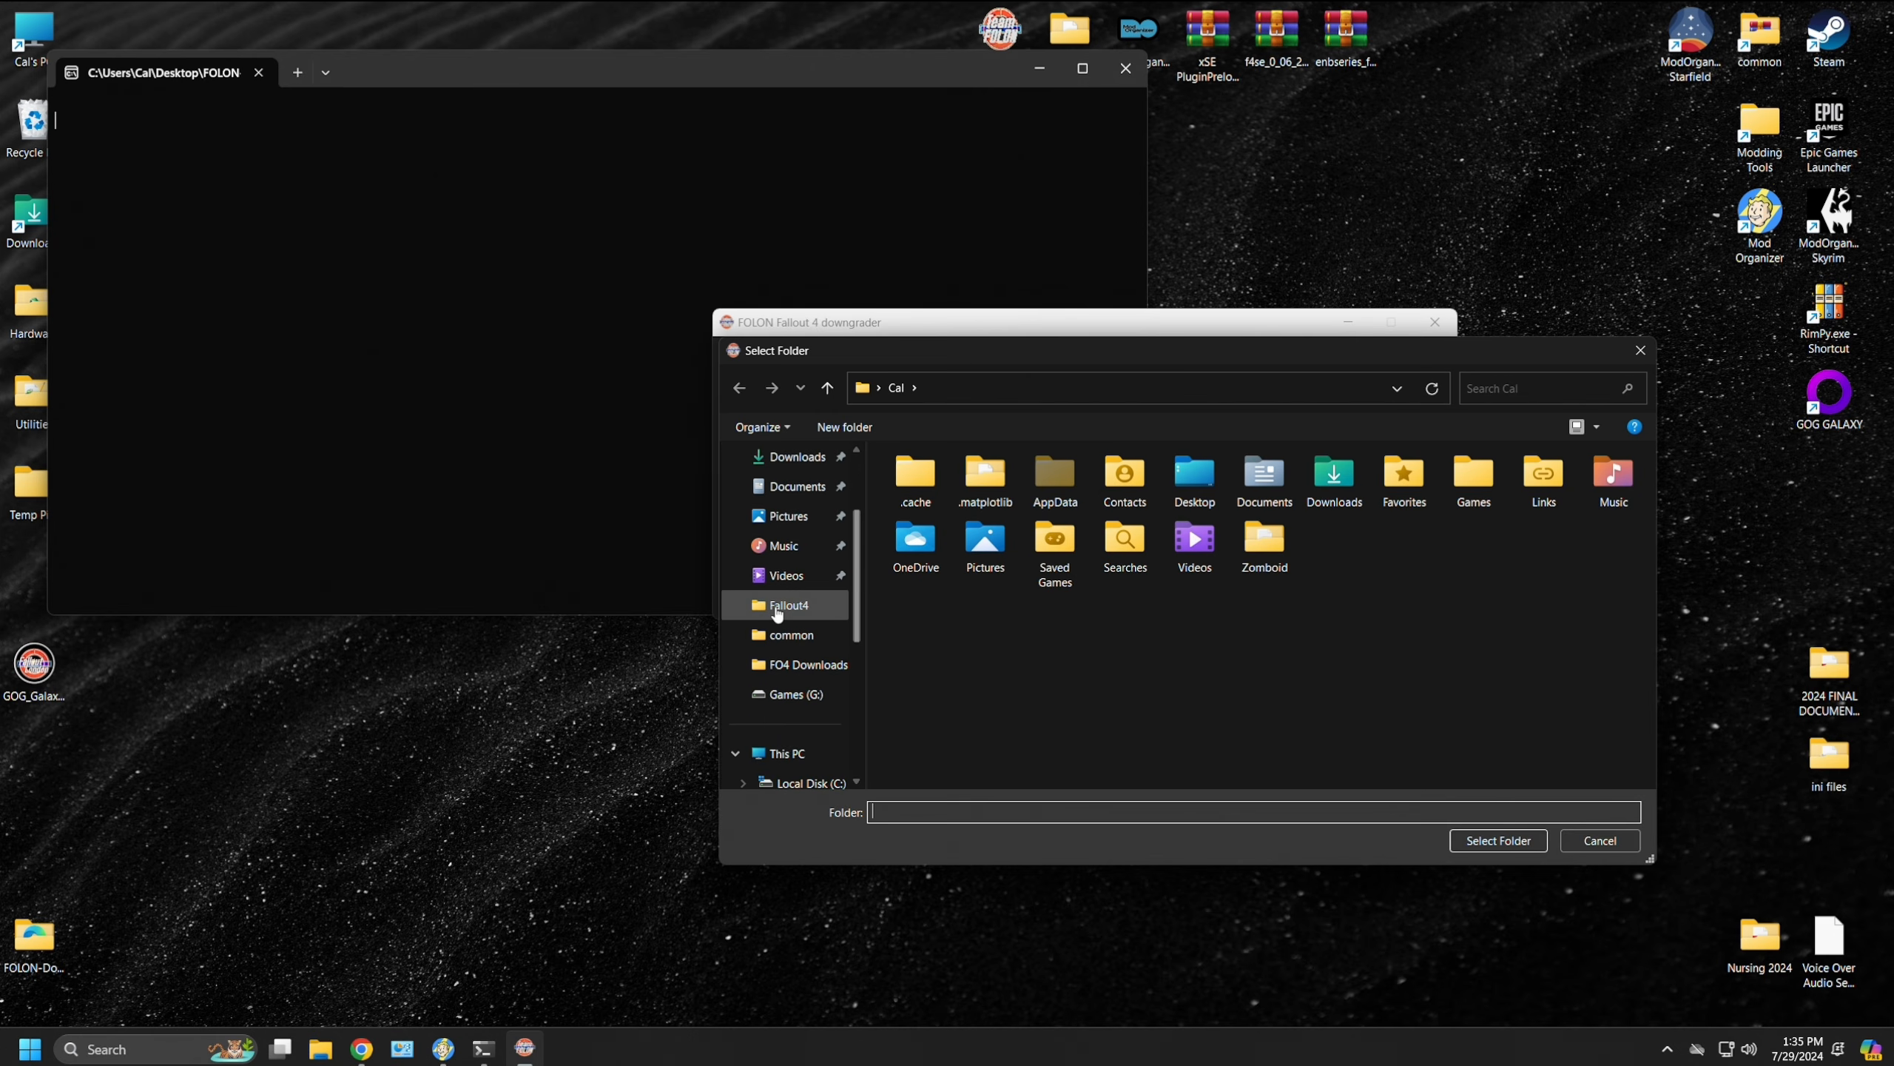
pyautogui.moveTo(860, 602); pyautogui.dragTo(859, 675)
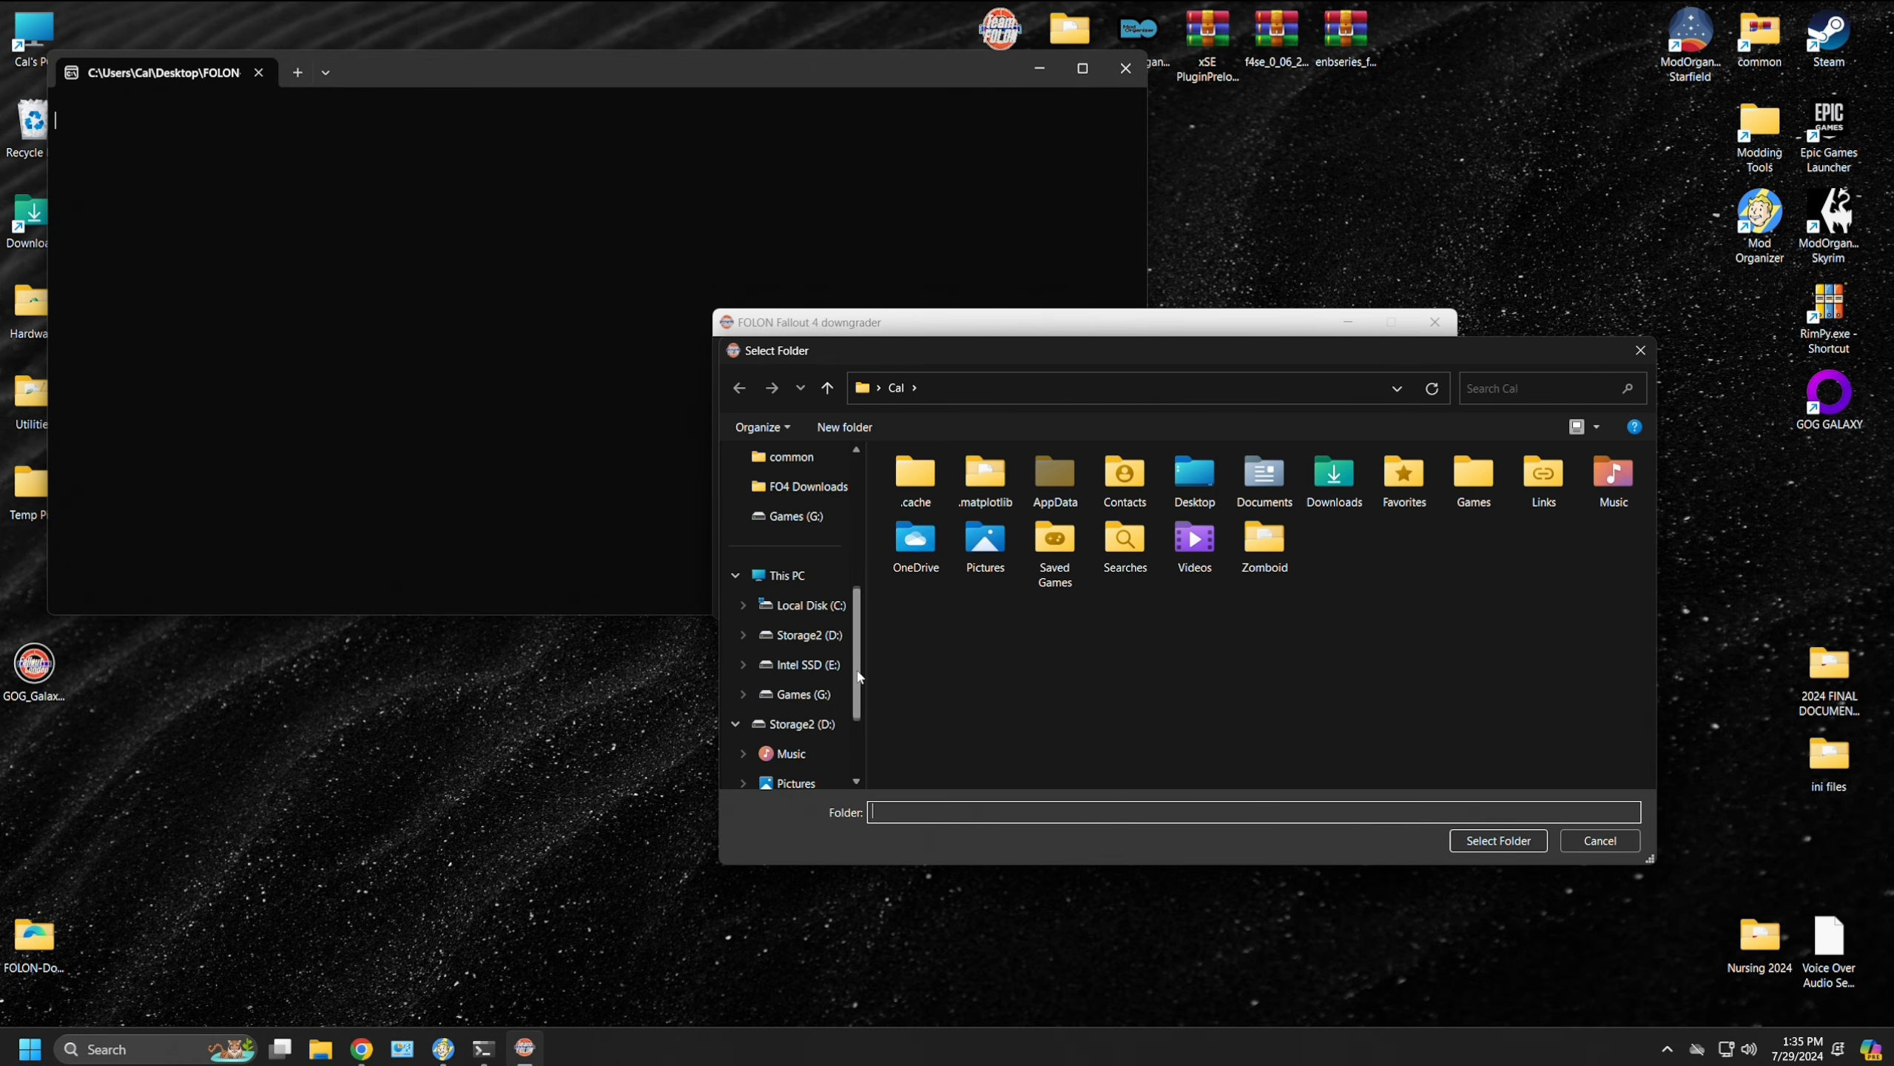
pyautogui.click(803, 694)
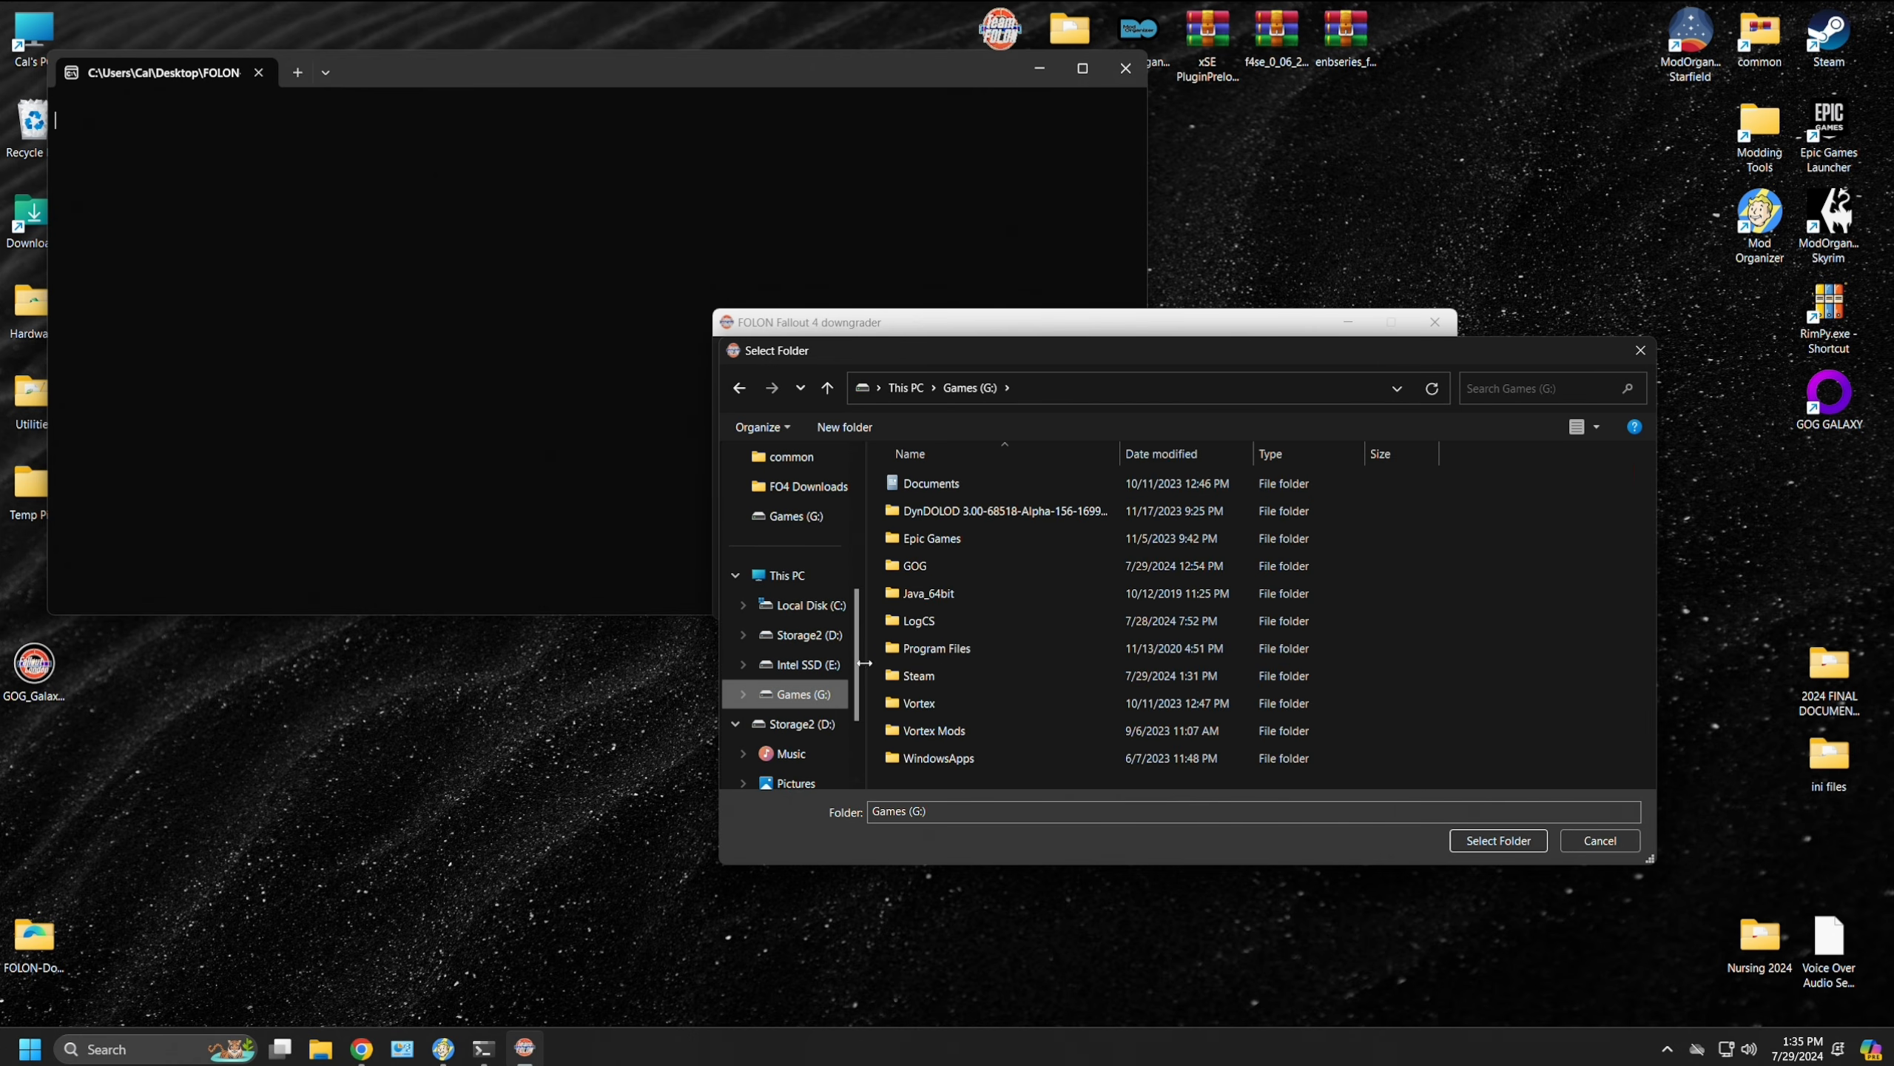
pyautogui.doubleClick(974, 672)
pyautogui.scroll(-3, 986, 604)
pyautogui.doubleClick(974, 619)
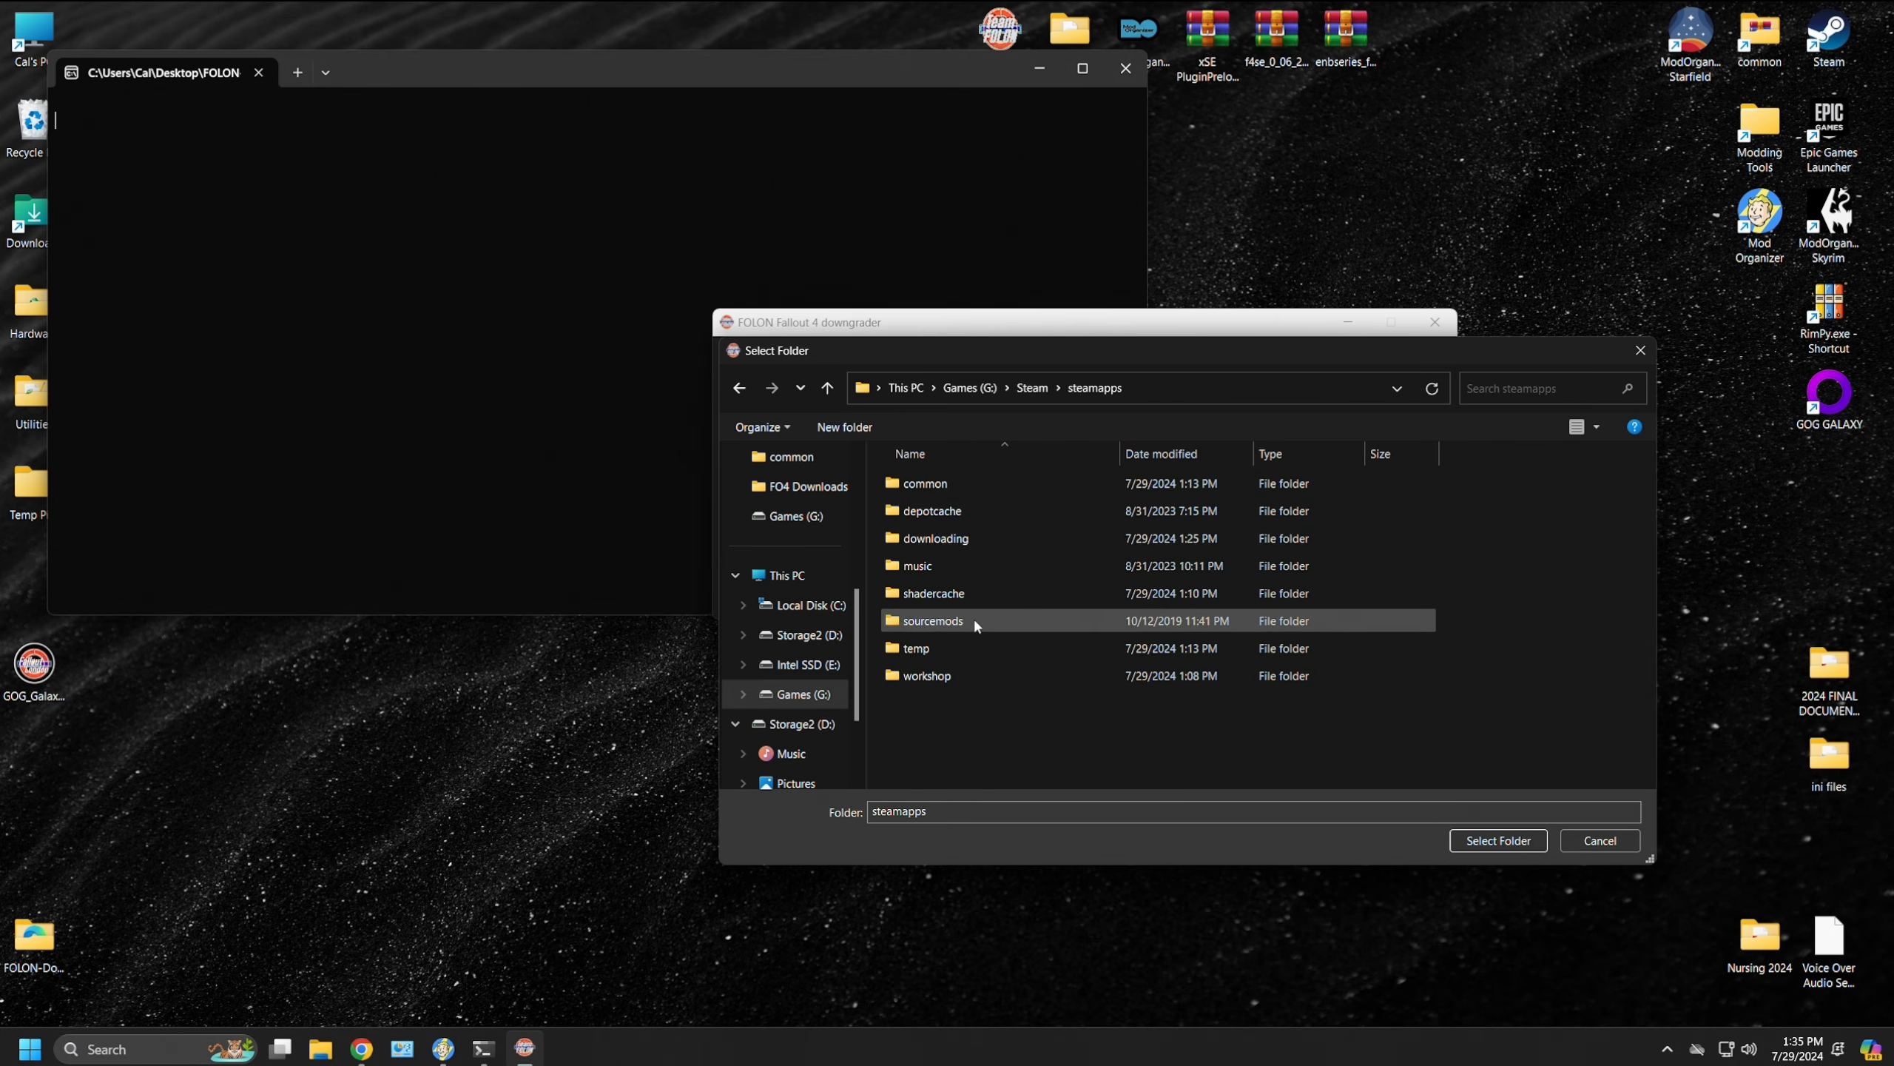
pyautogui.doubleClick(954, 484)
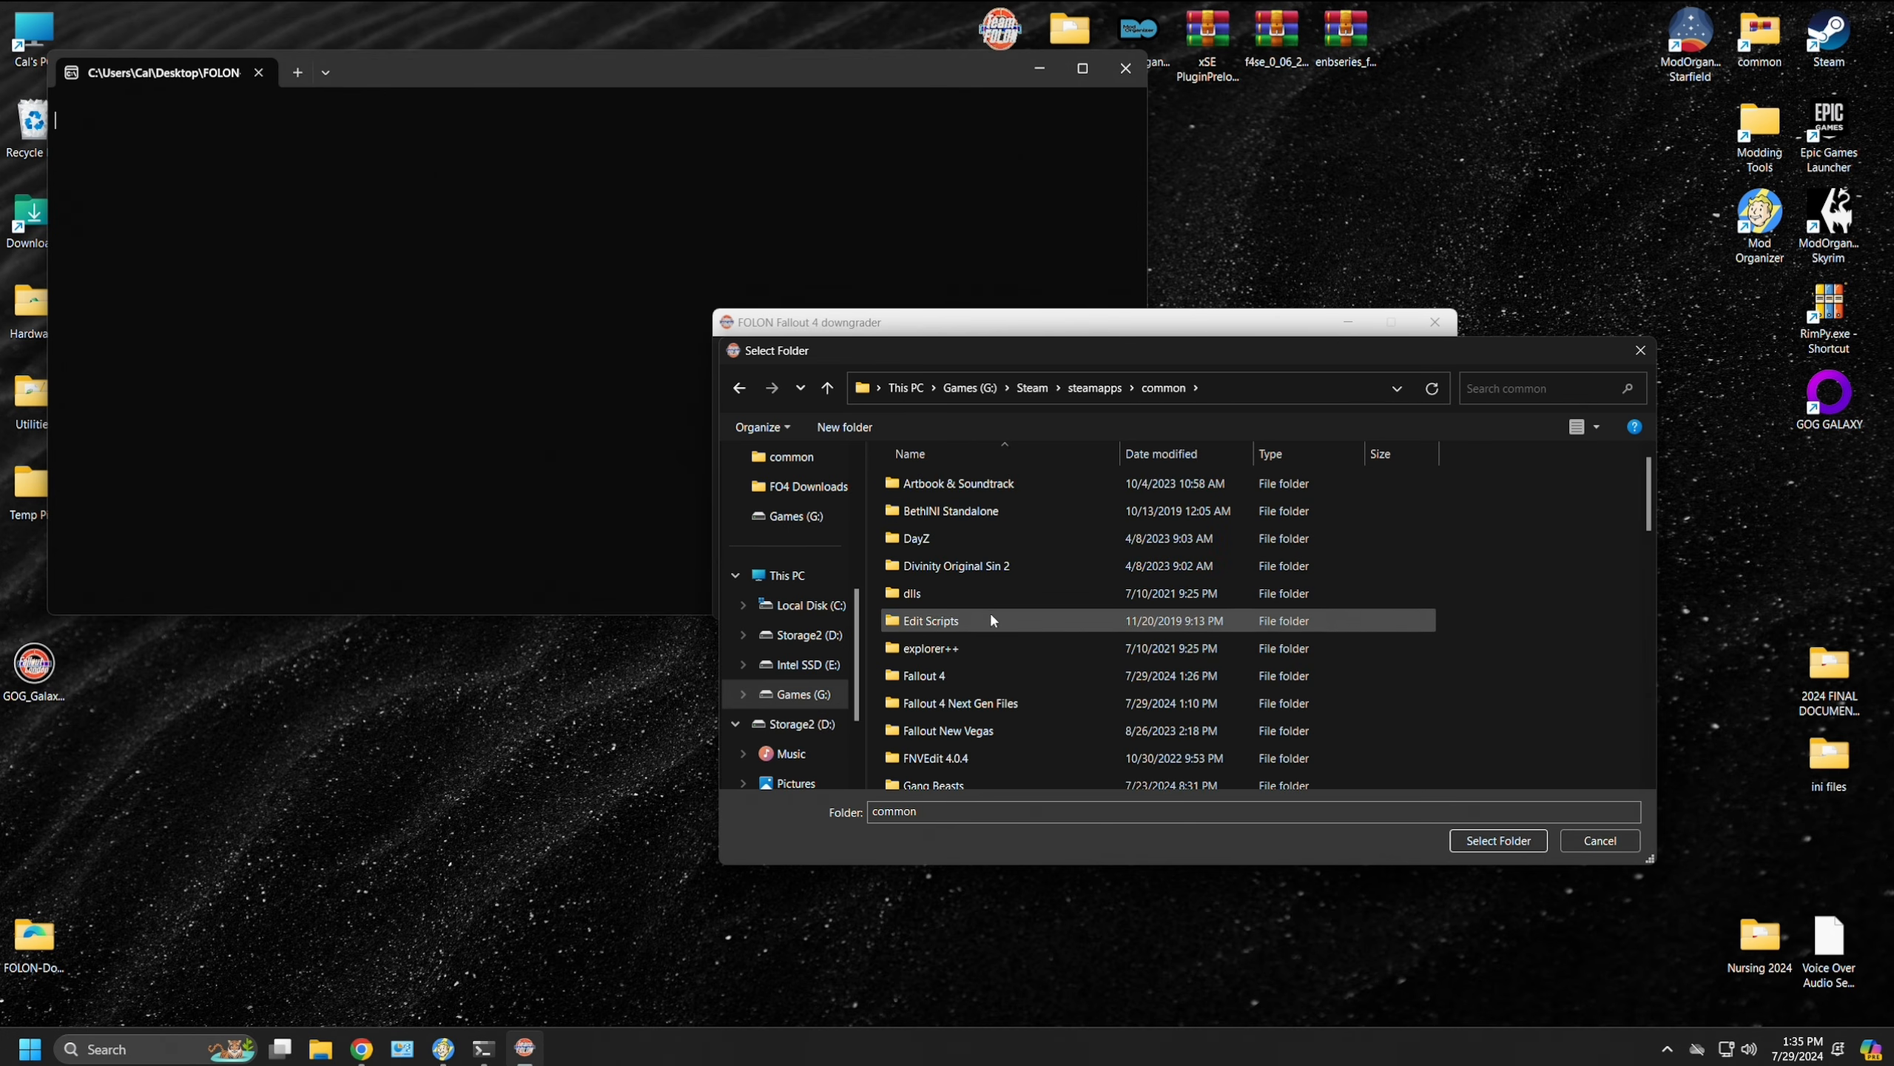
pyautogui.doubleClick(973, 676)
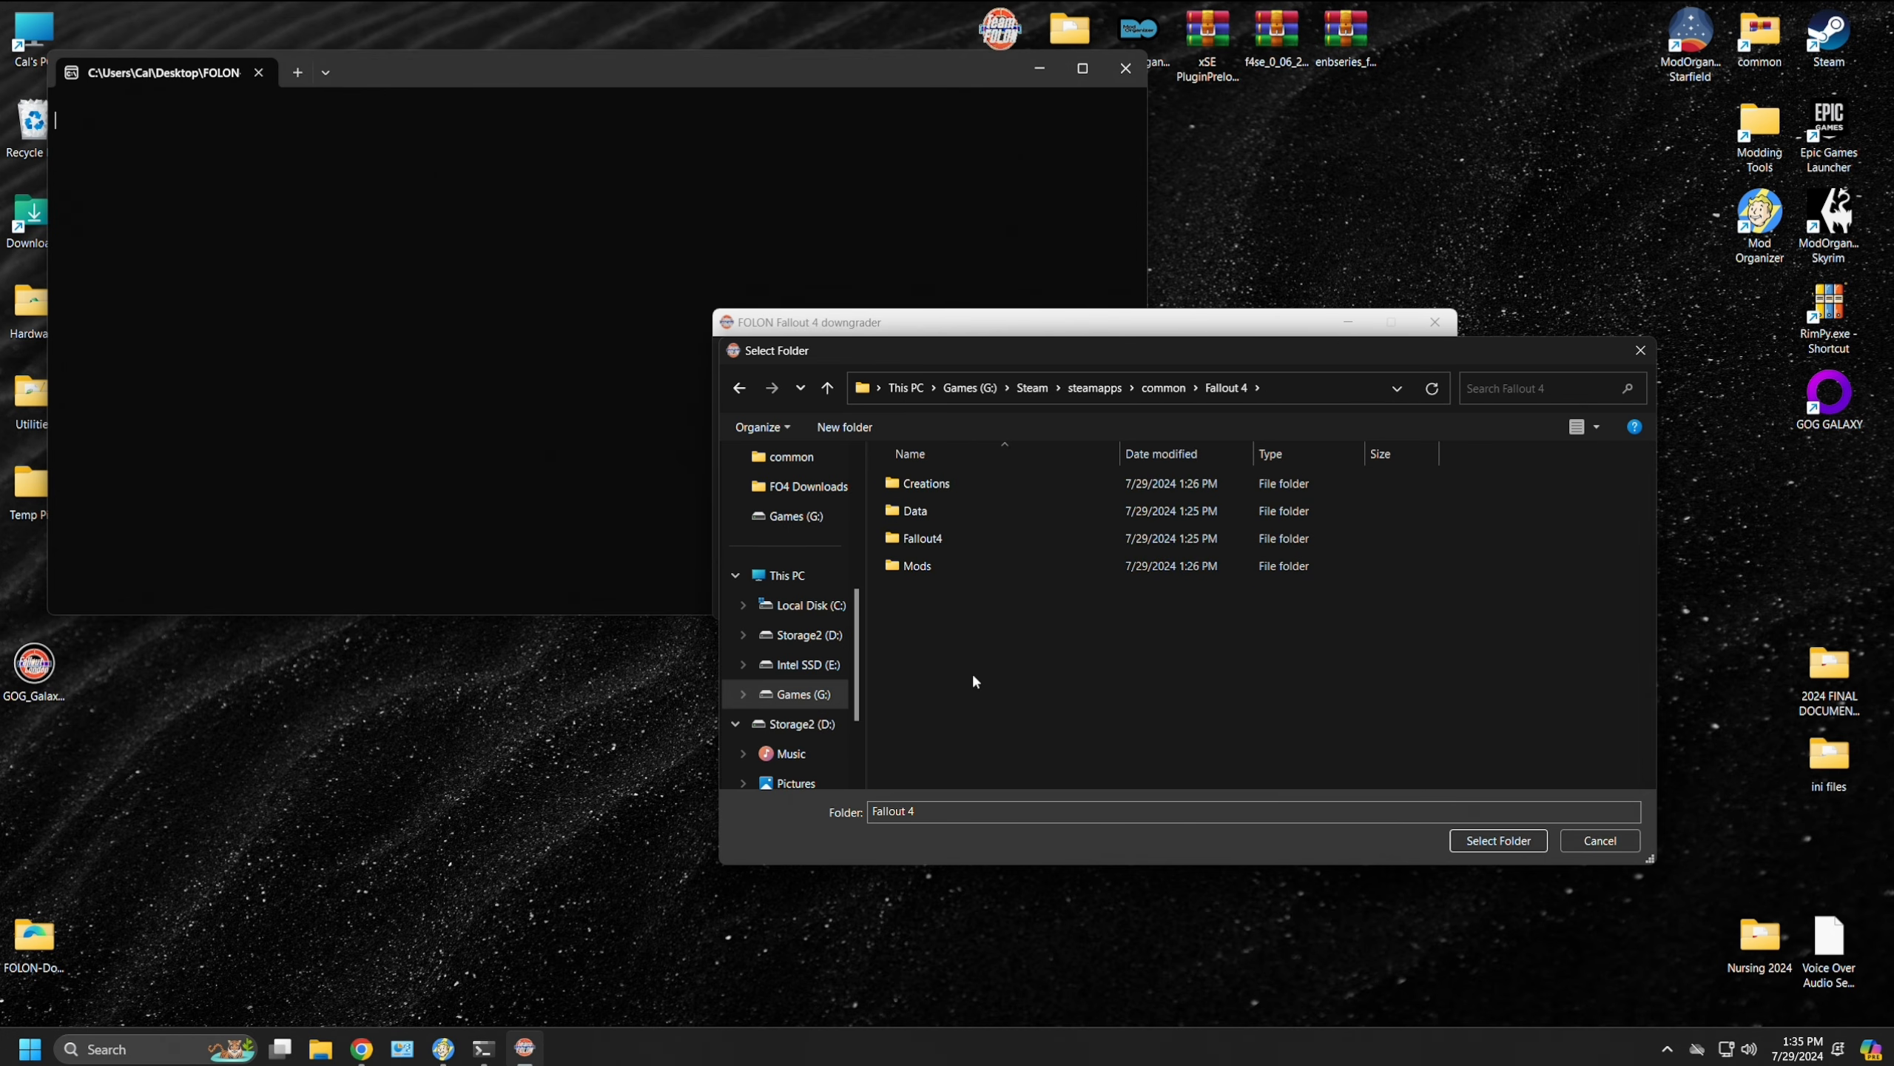
pyautogui.click(1462, 839)
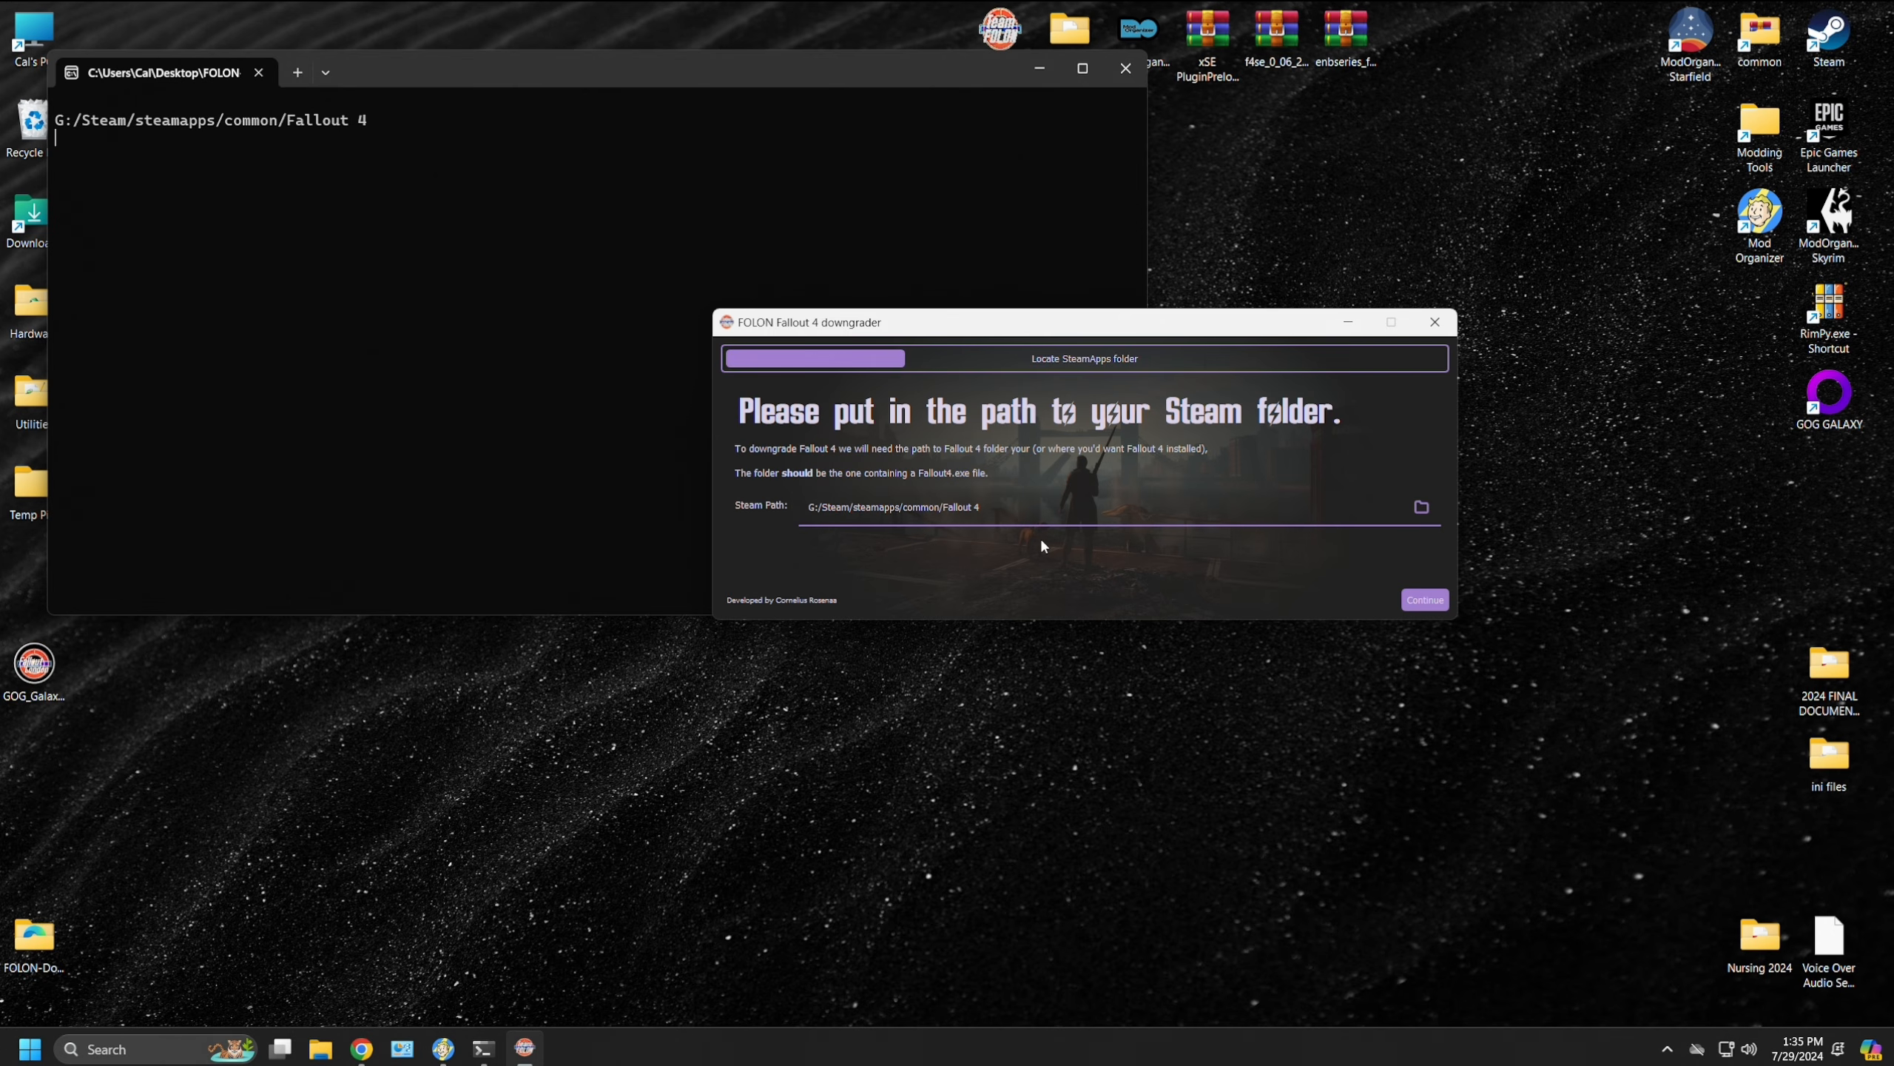
# Step: Accept the Steam path, run the Fallout 4 downgrade and finish the downgrader
pyautogui.click(1405, 604)
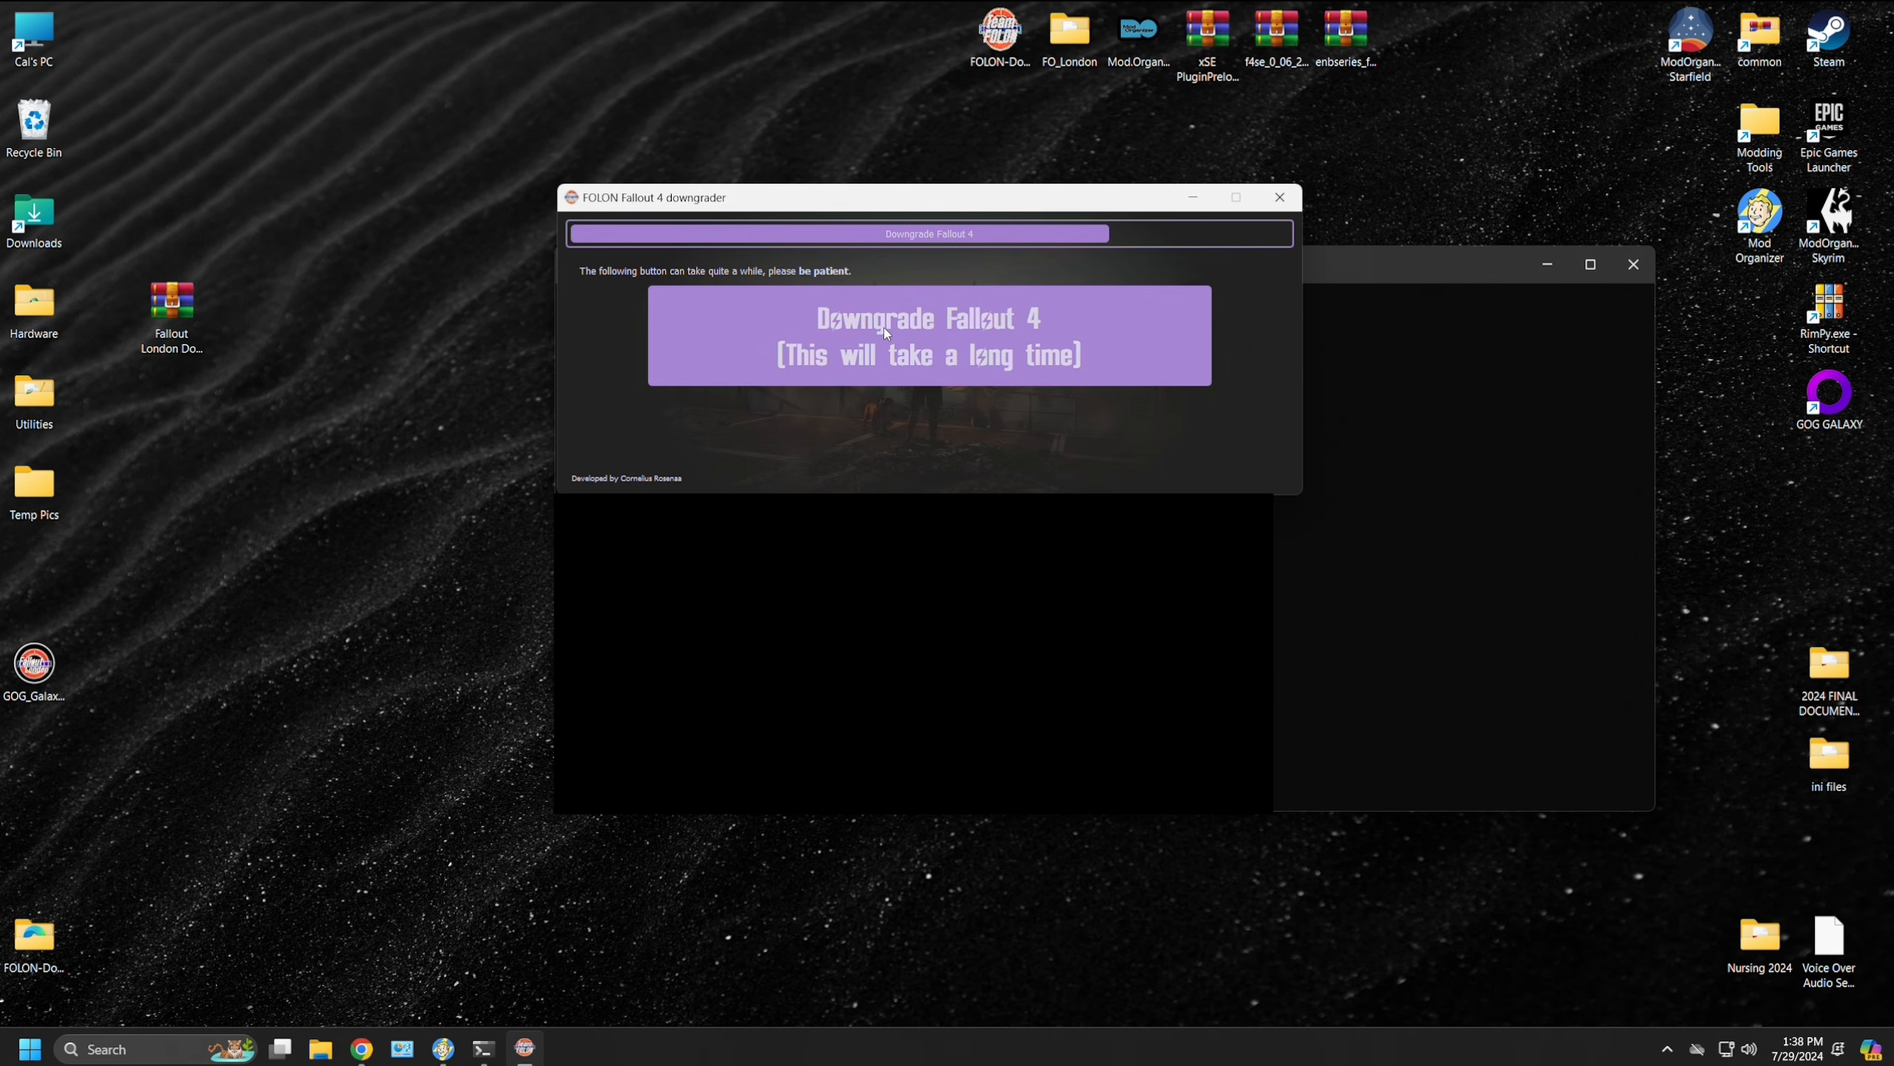
pyautogui.click(935, 348)
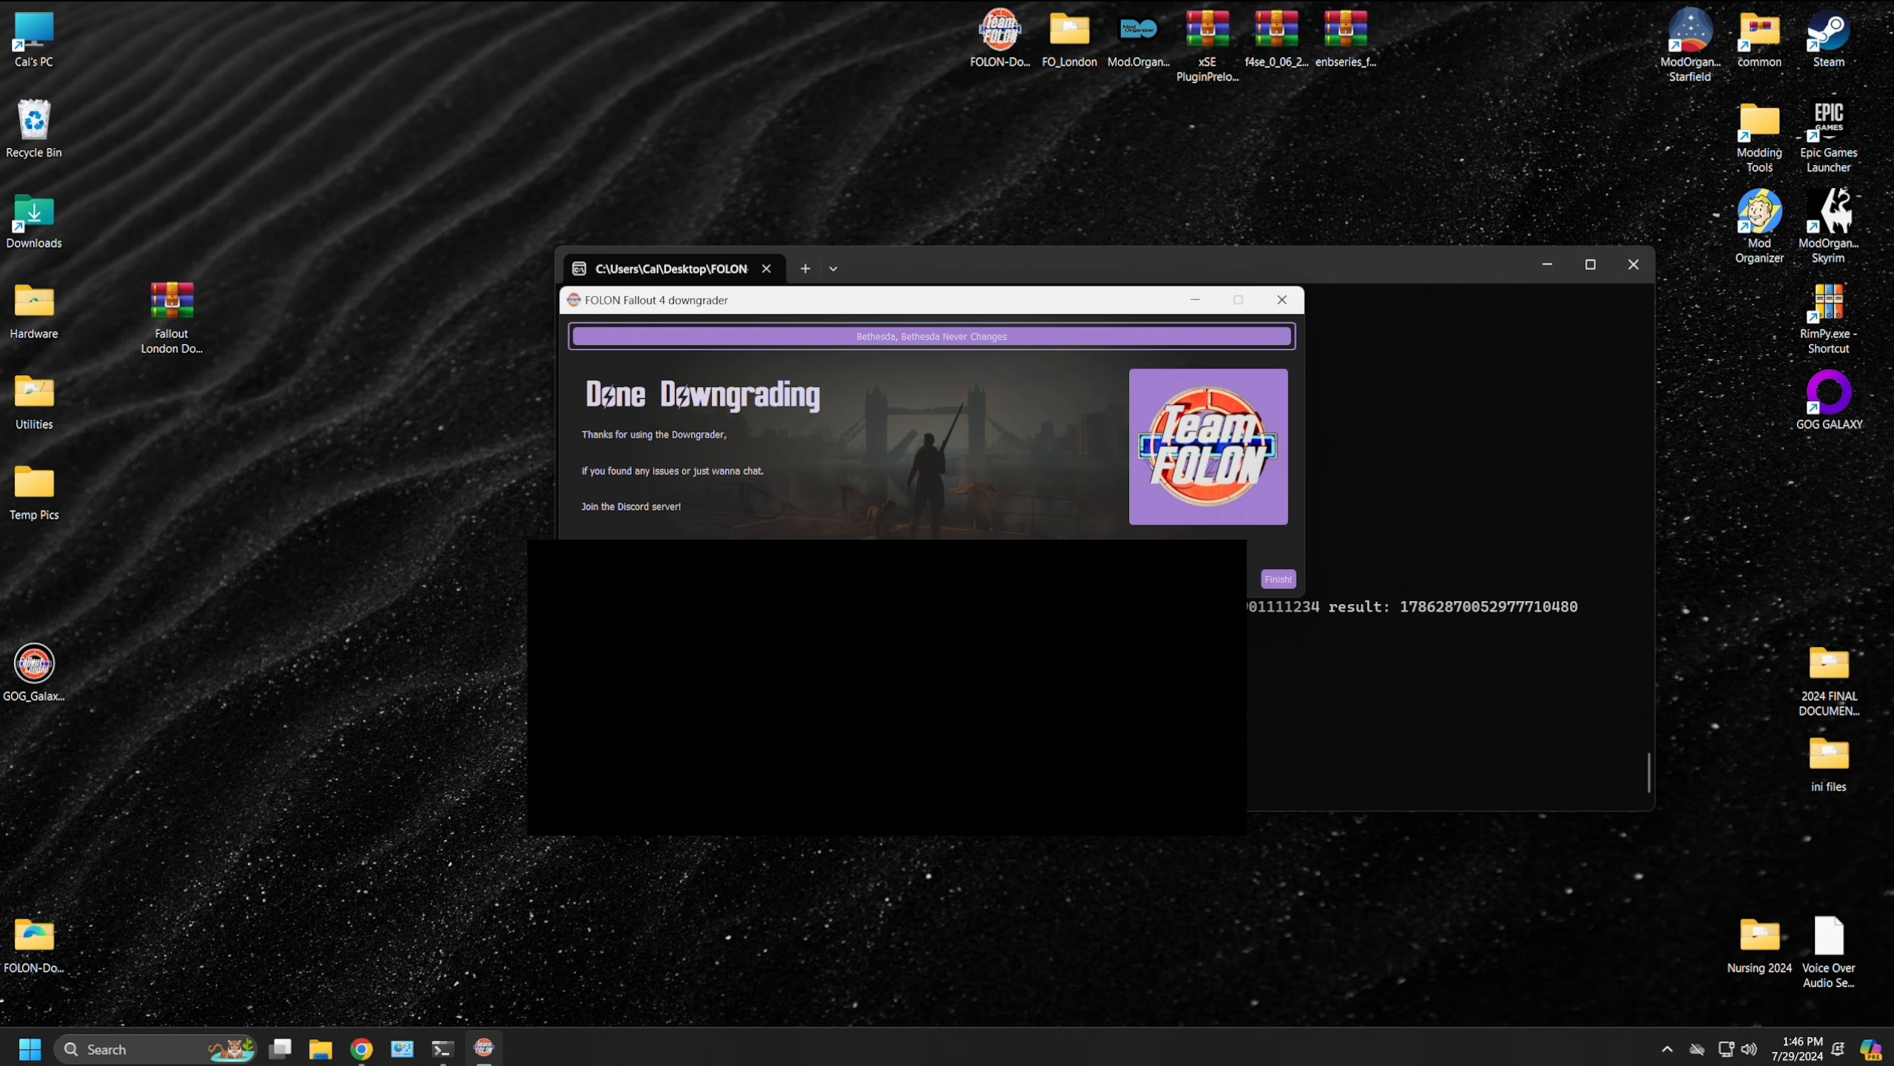
pyautogui.click(1277, 580)
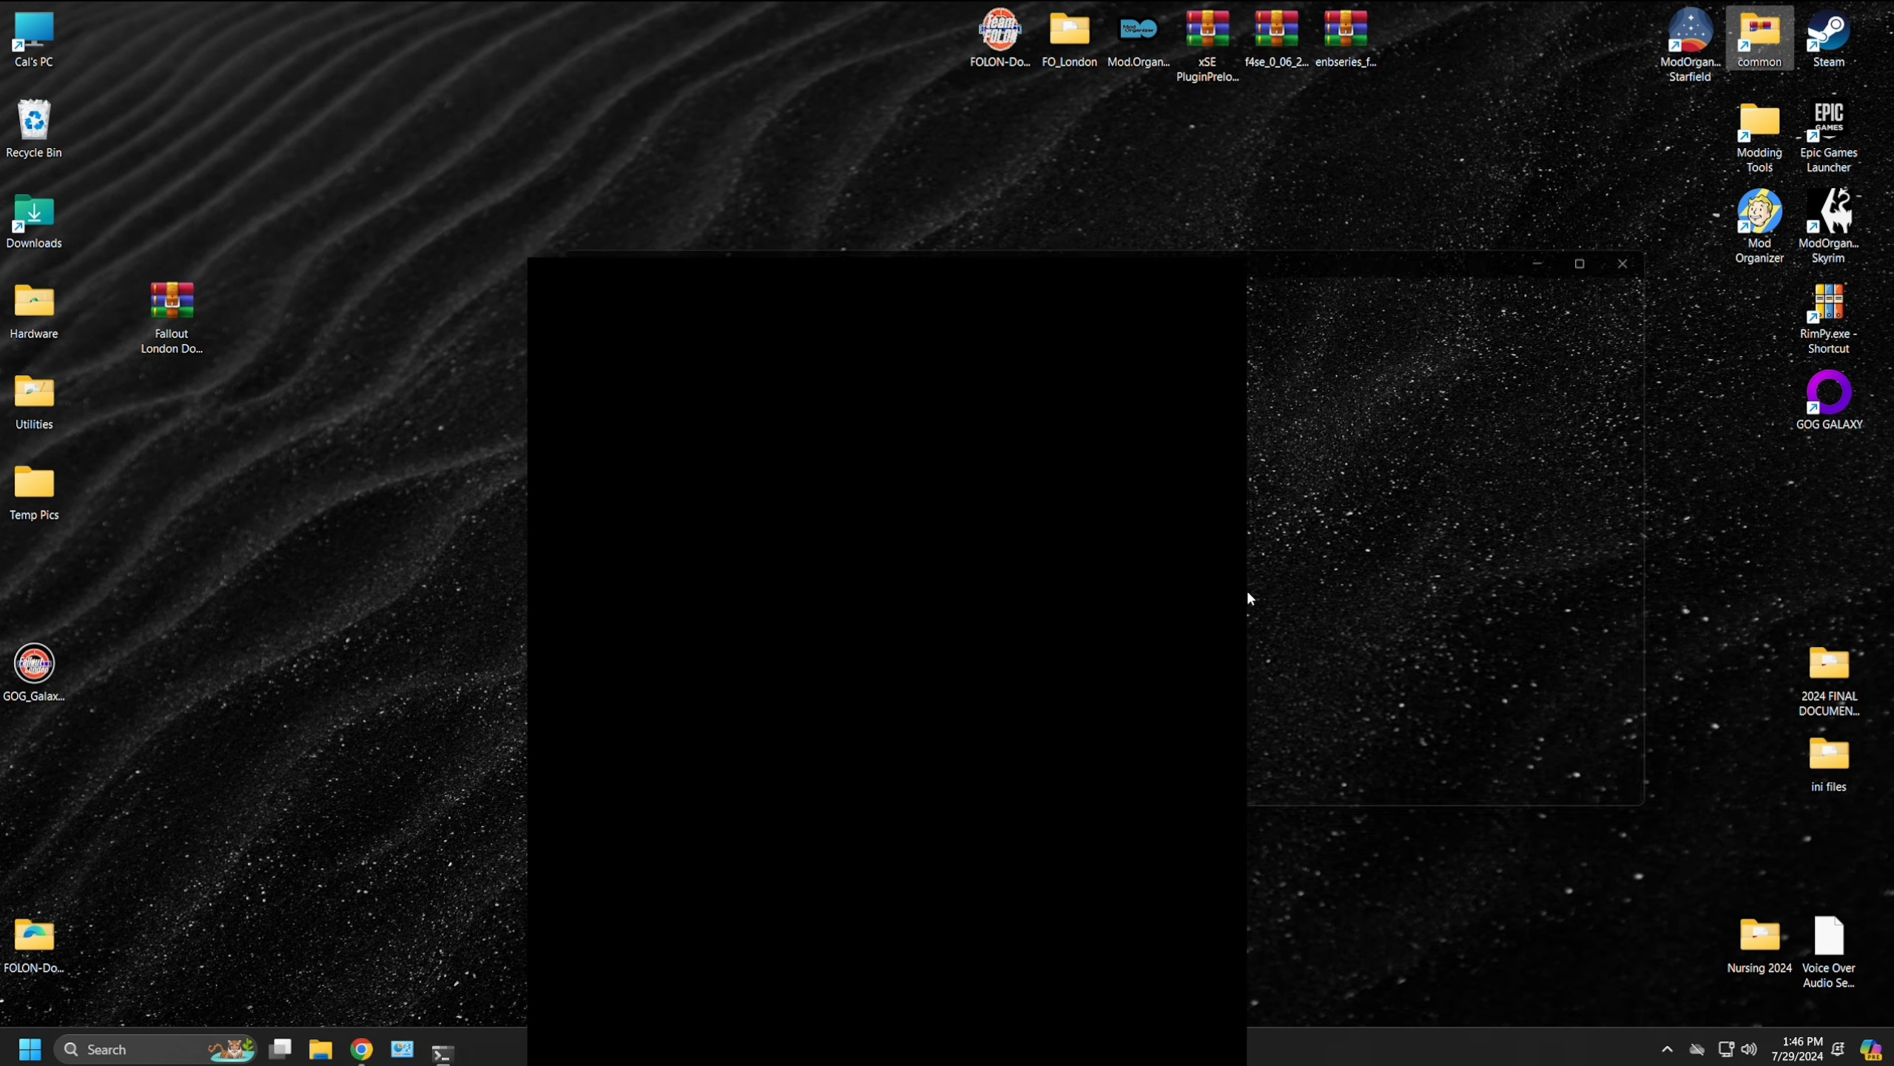
# Step: Launch Mod Organizer for Fallout 4 and review the Vanilla profile's fallout4.ini, fallout4prefs.ini and fallout4custom.ini in the INI Editor
pyautogui.doubleClick(1748, 238)
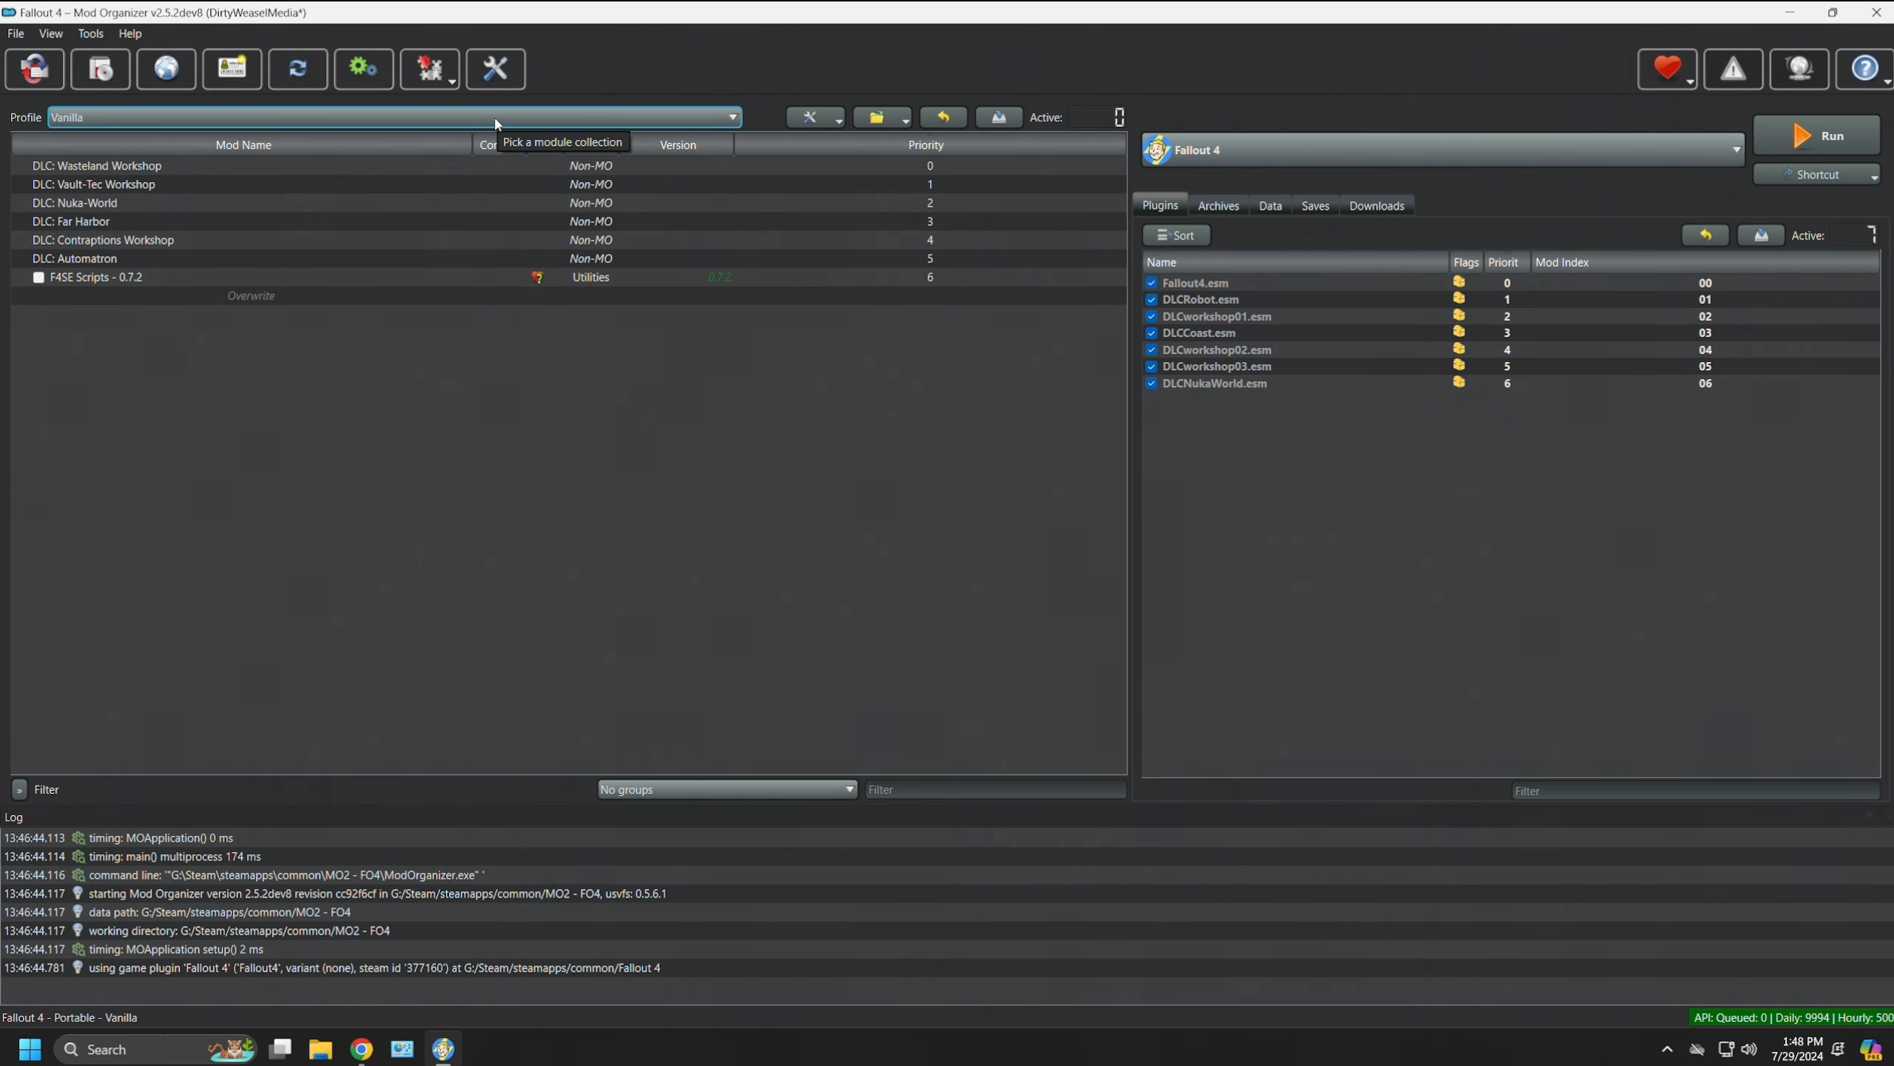
pyautogui.click(454, 85)
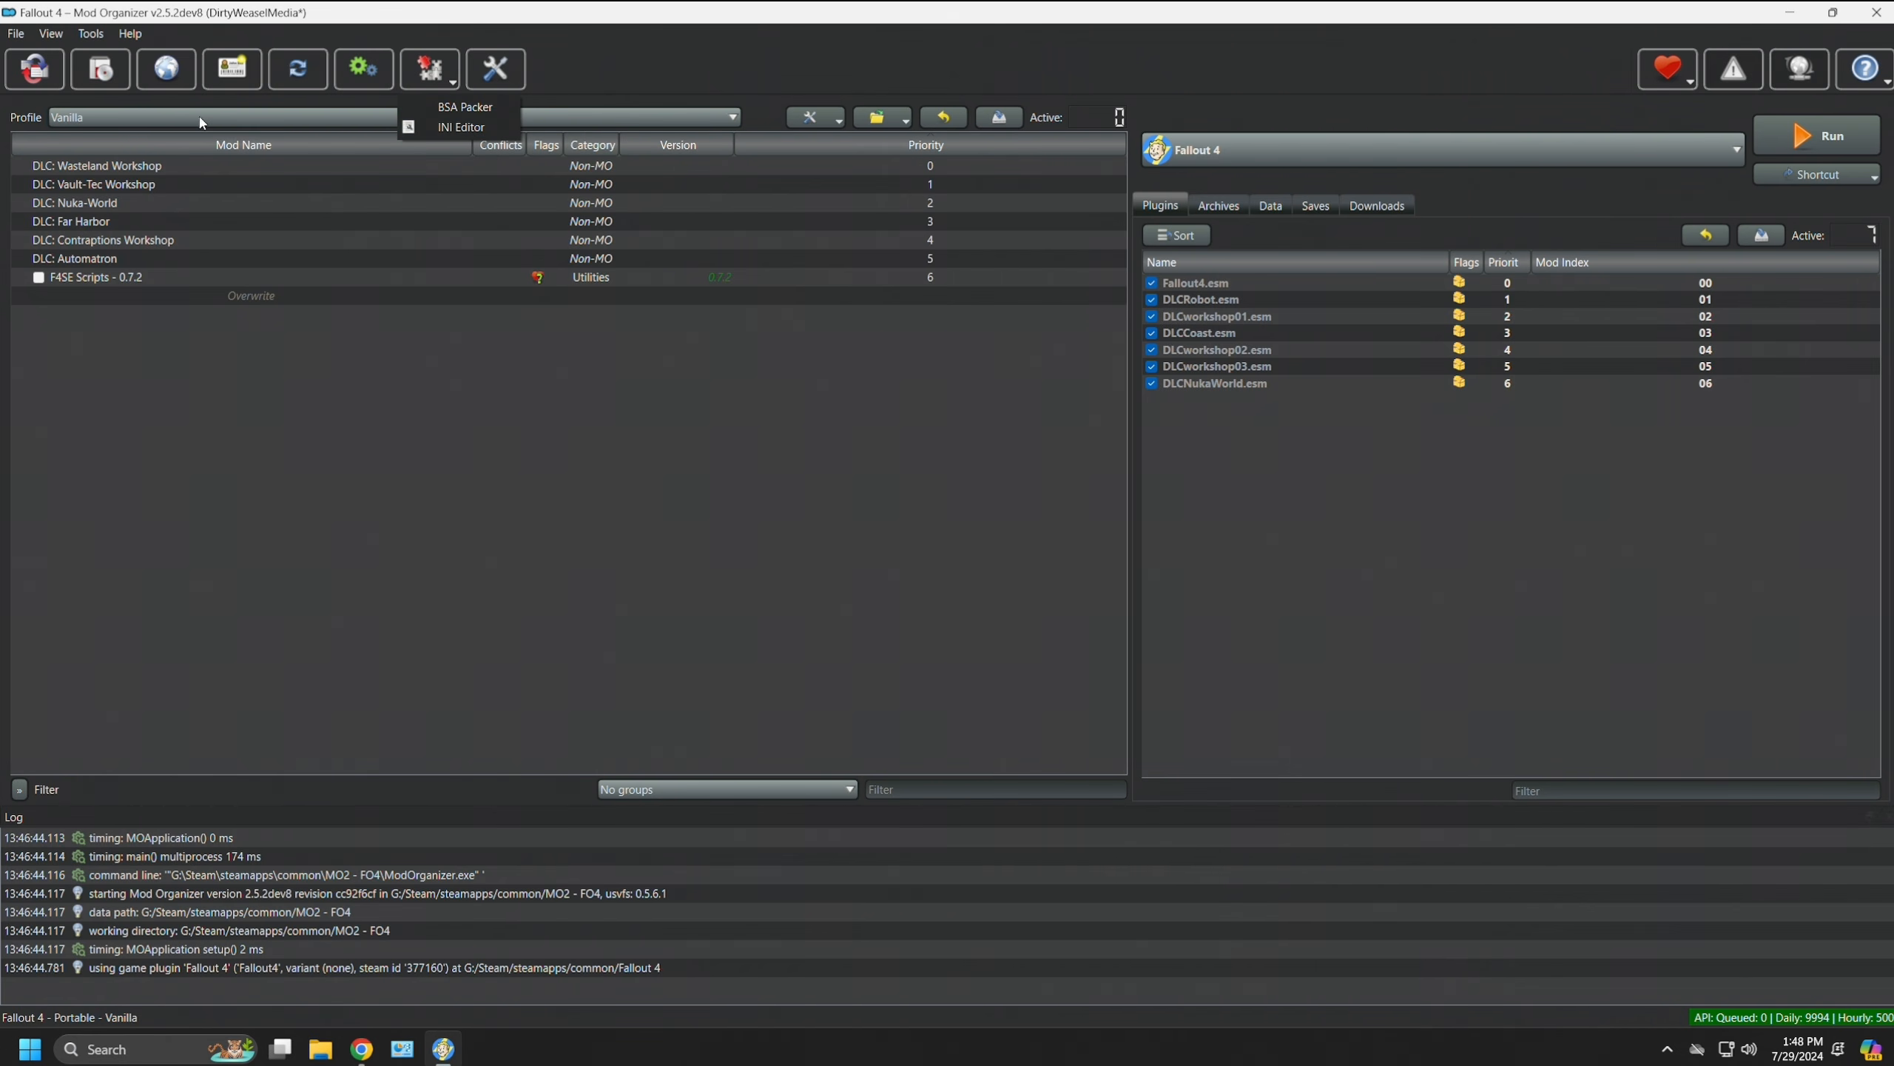
pyautogui.click(441, 131)
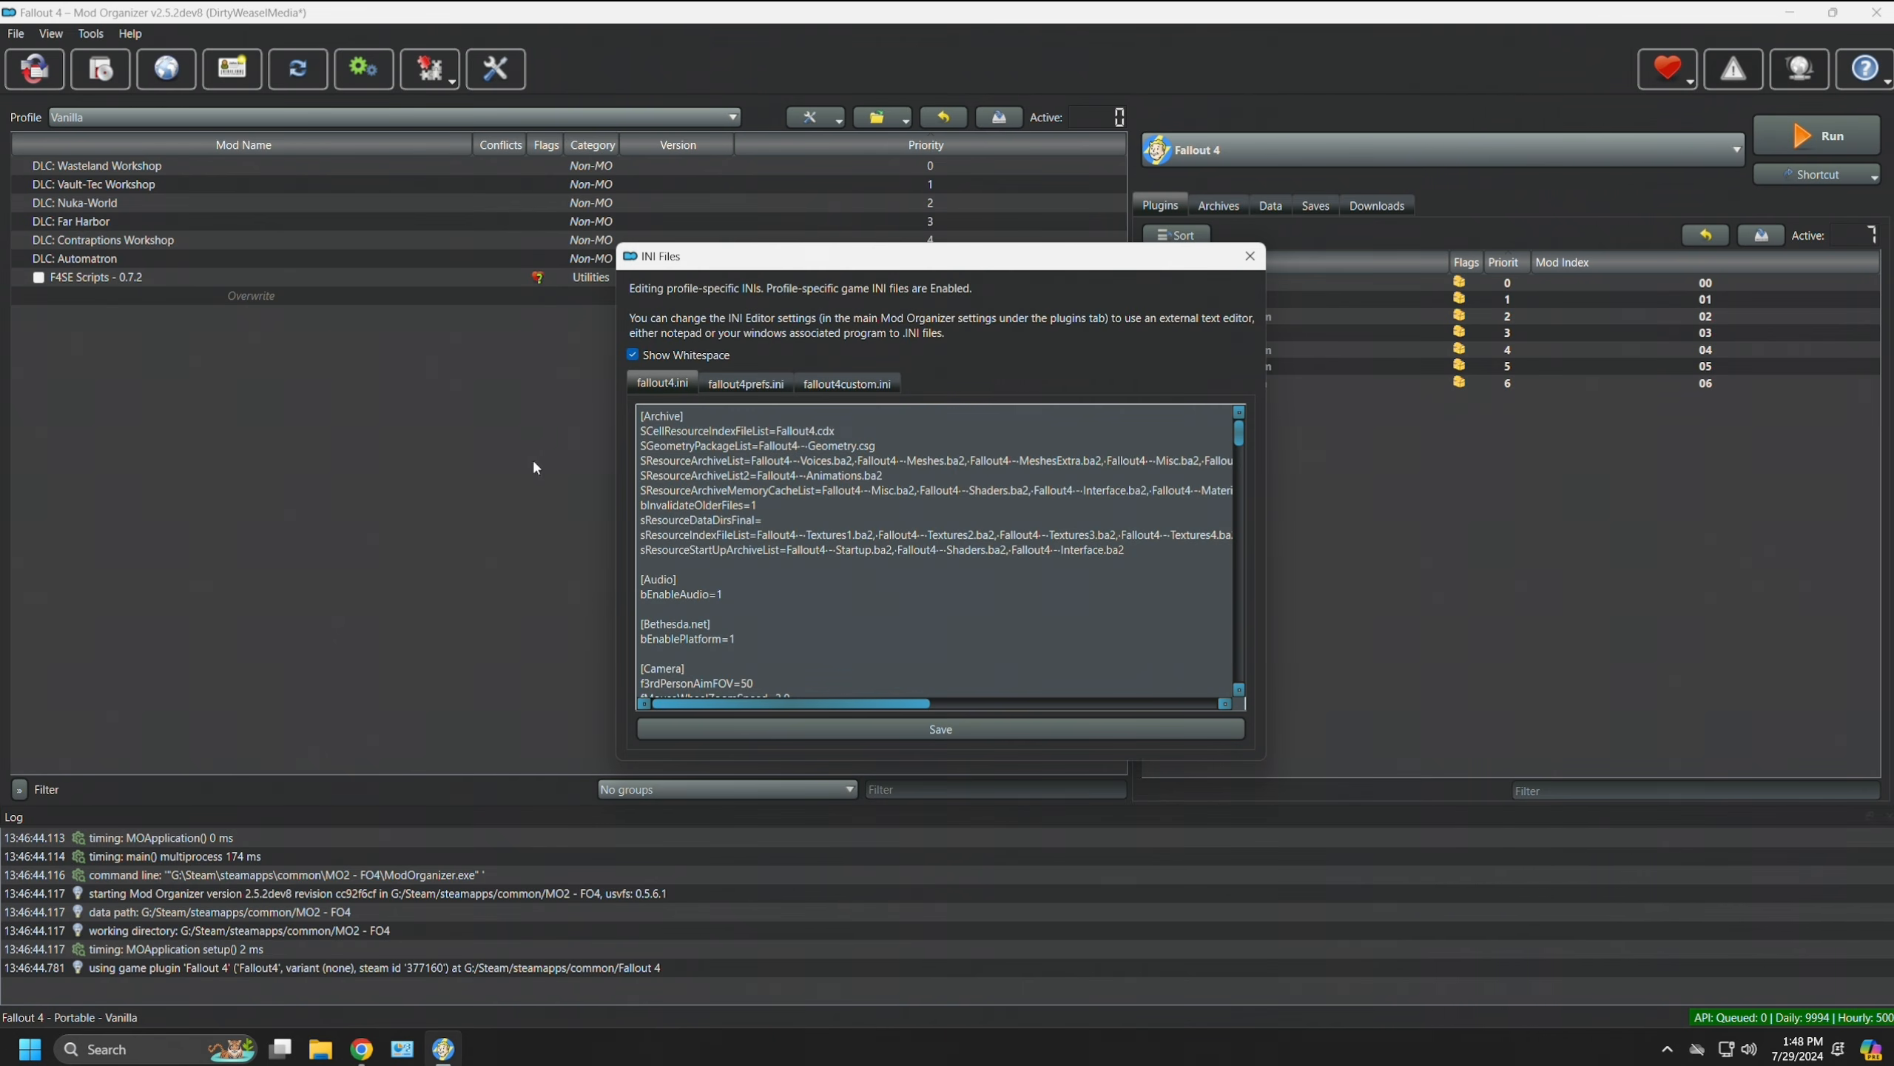
pyautogui.scroll(-15, 910, 491)
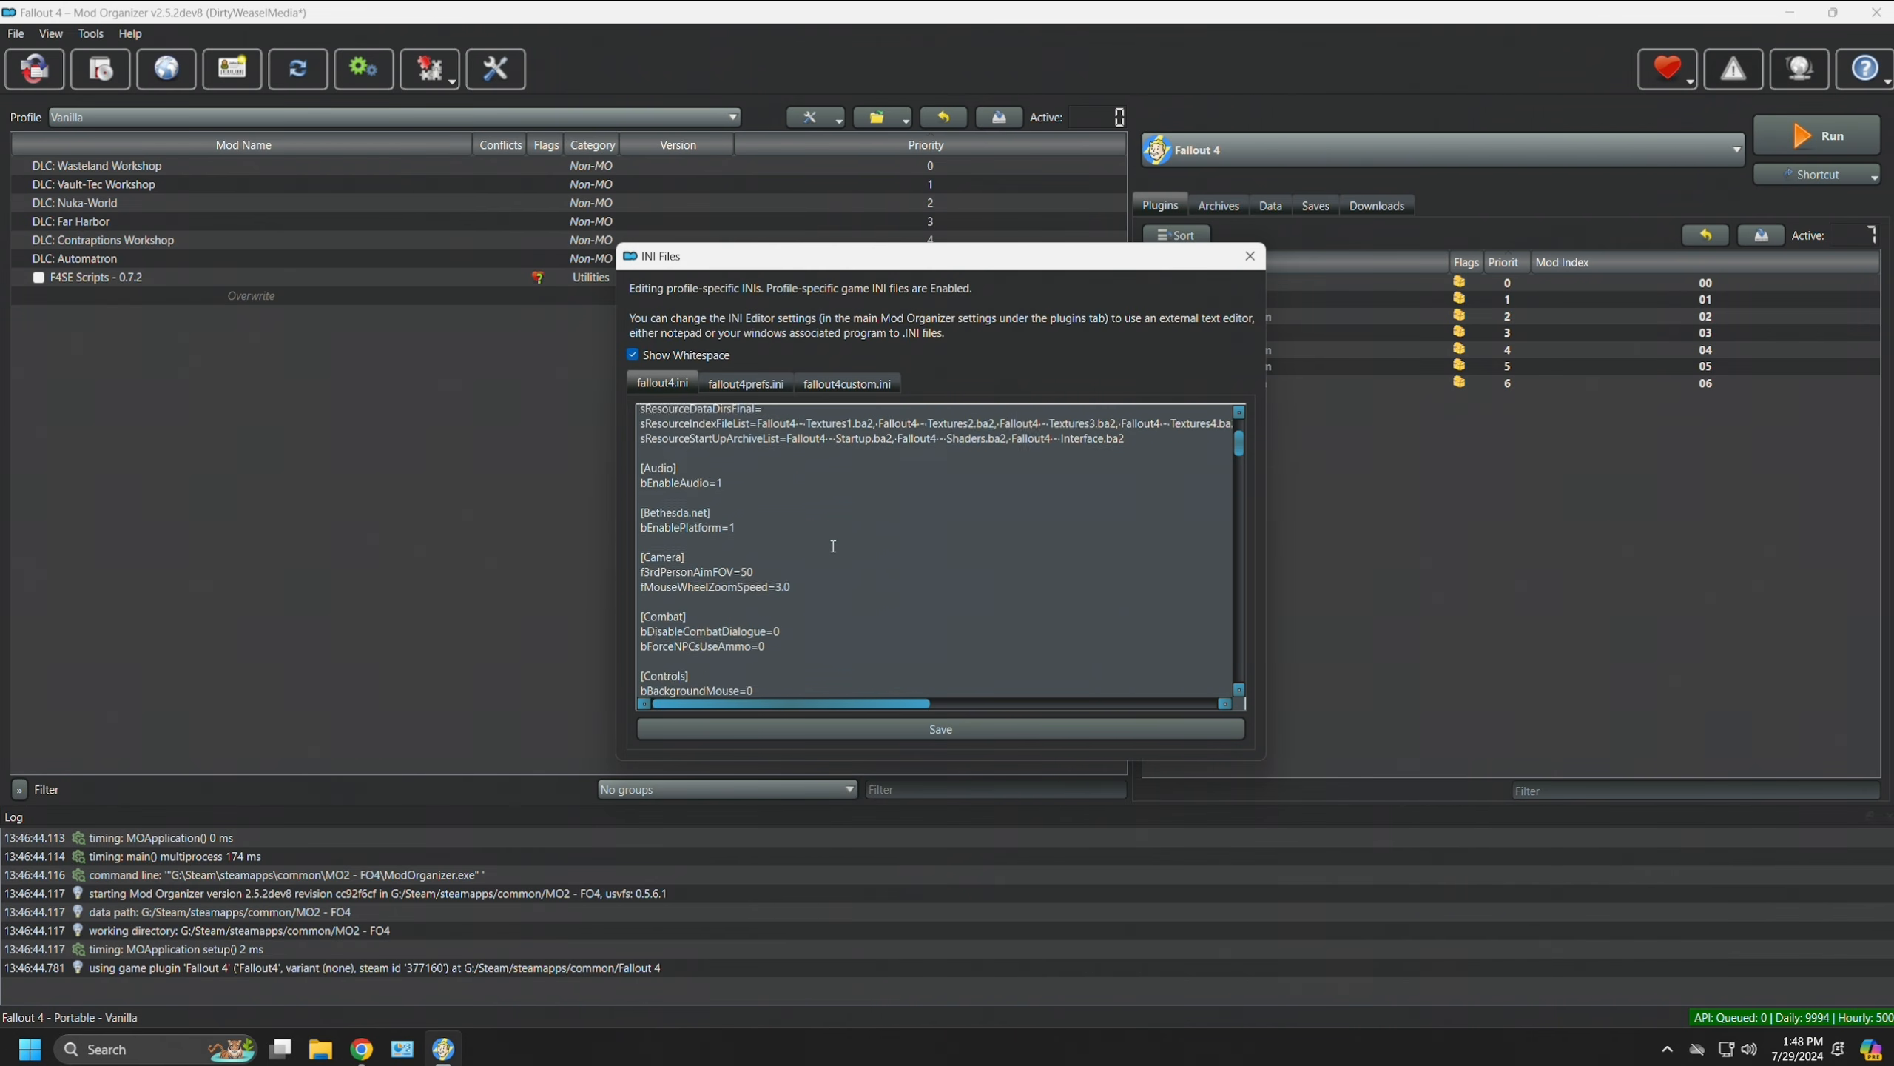
pyautogui.scroll(-5, 909, 518)
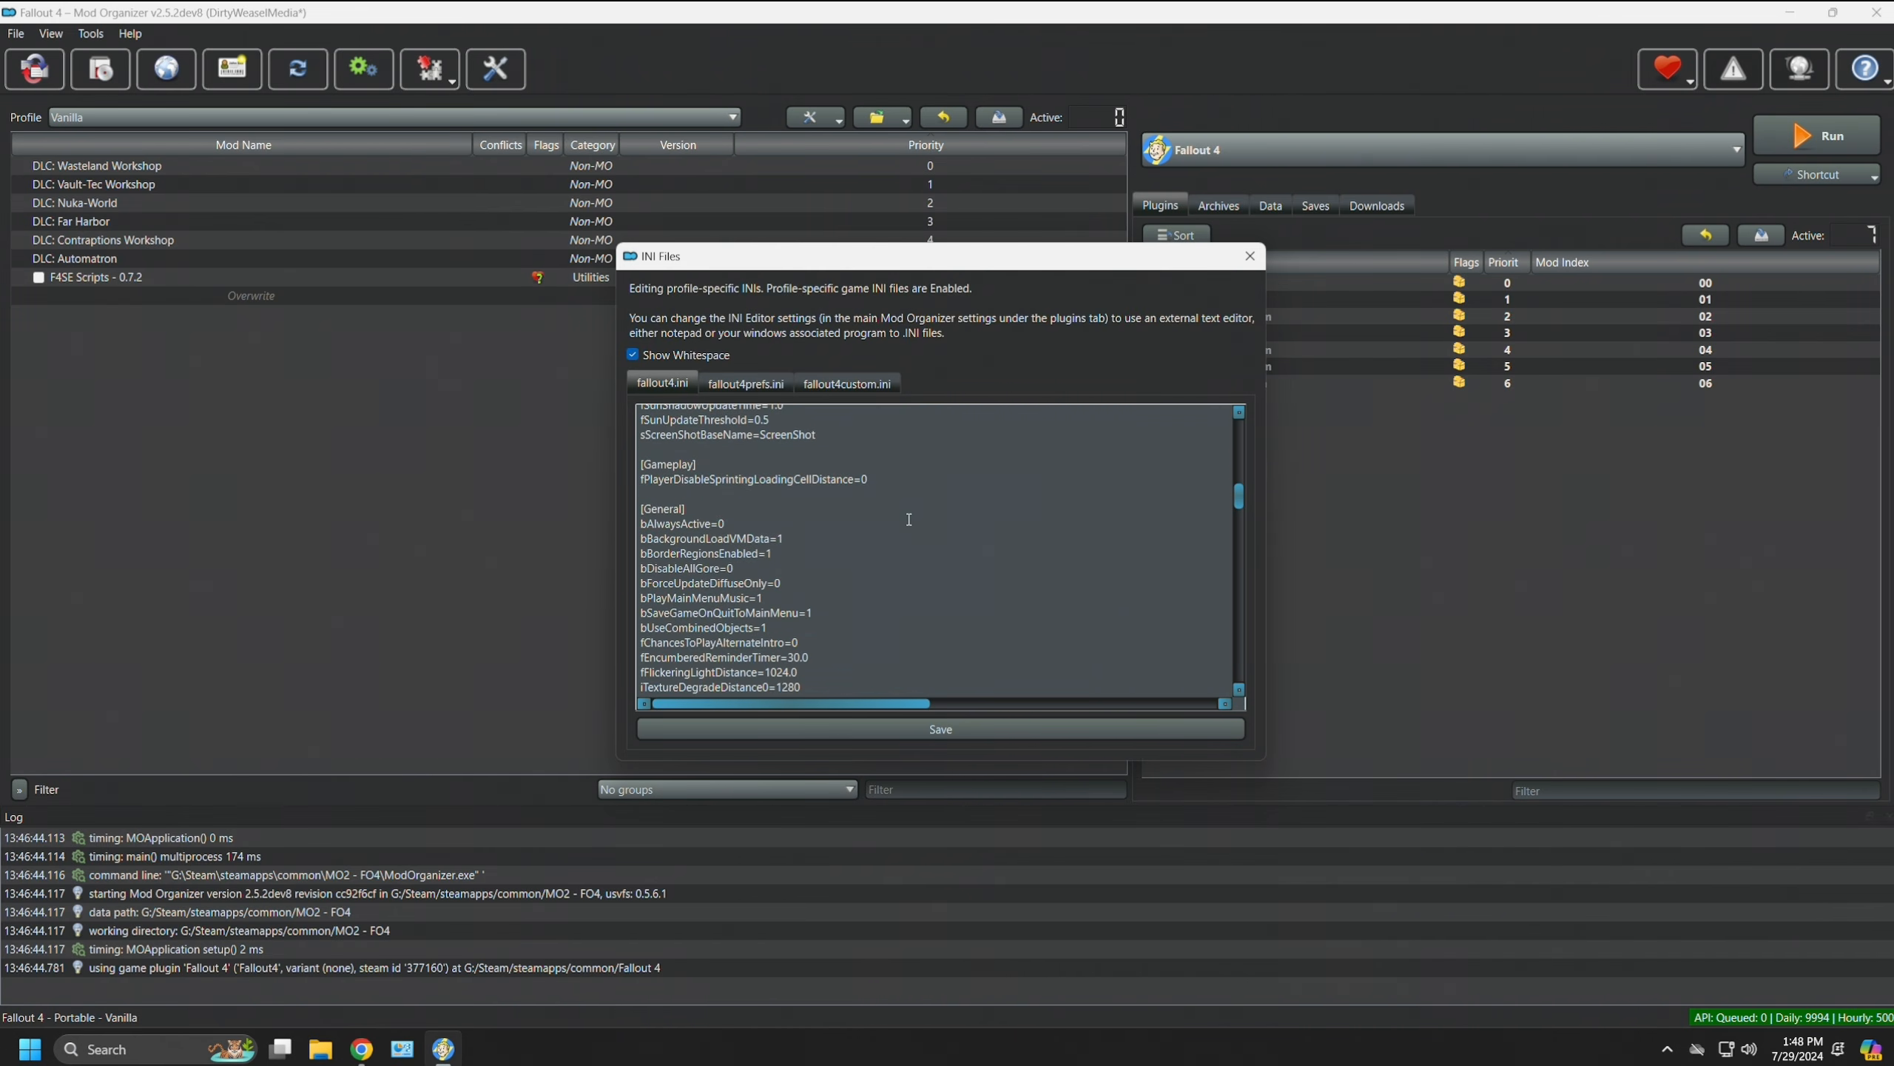
pyautogui.scroll(-5, 909, 519)
pyautogui.scroll(5, 909, 519)
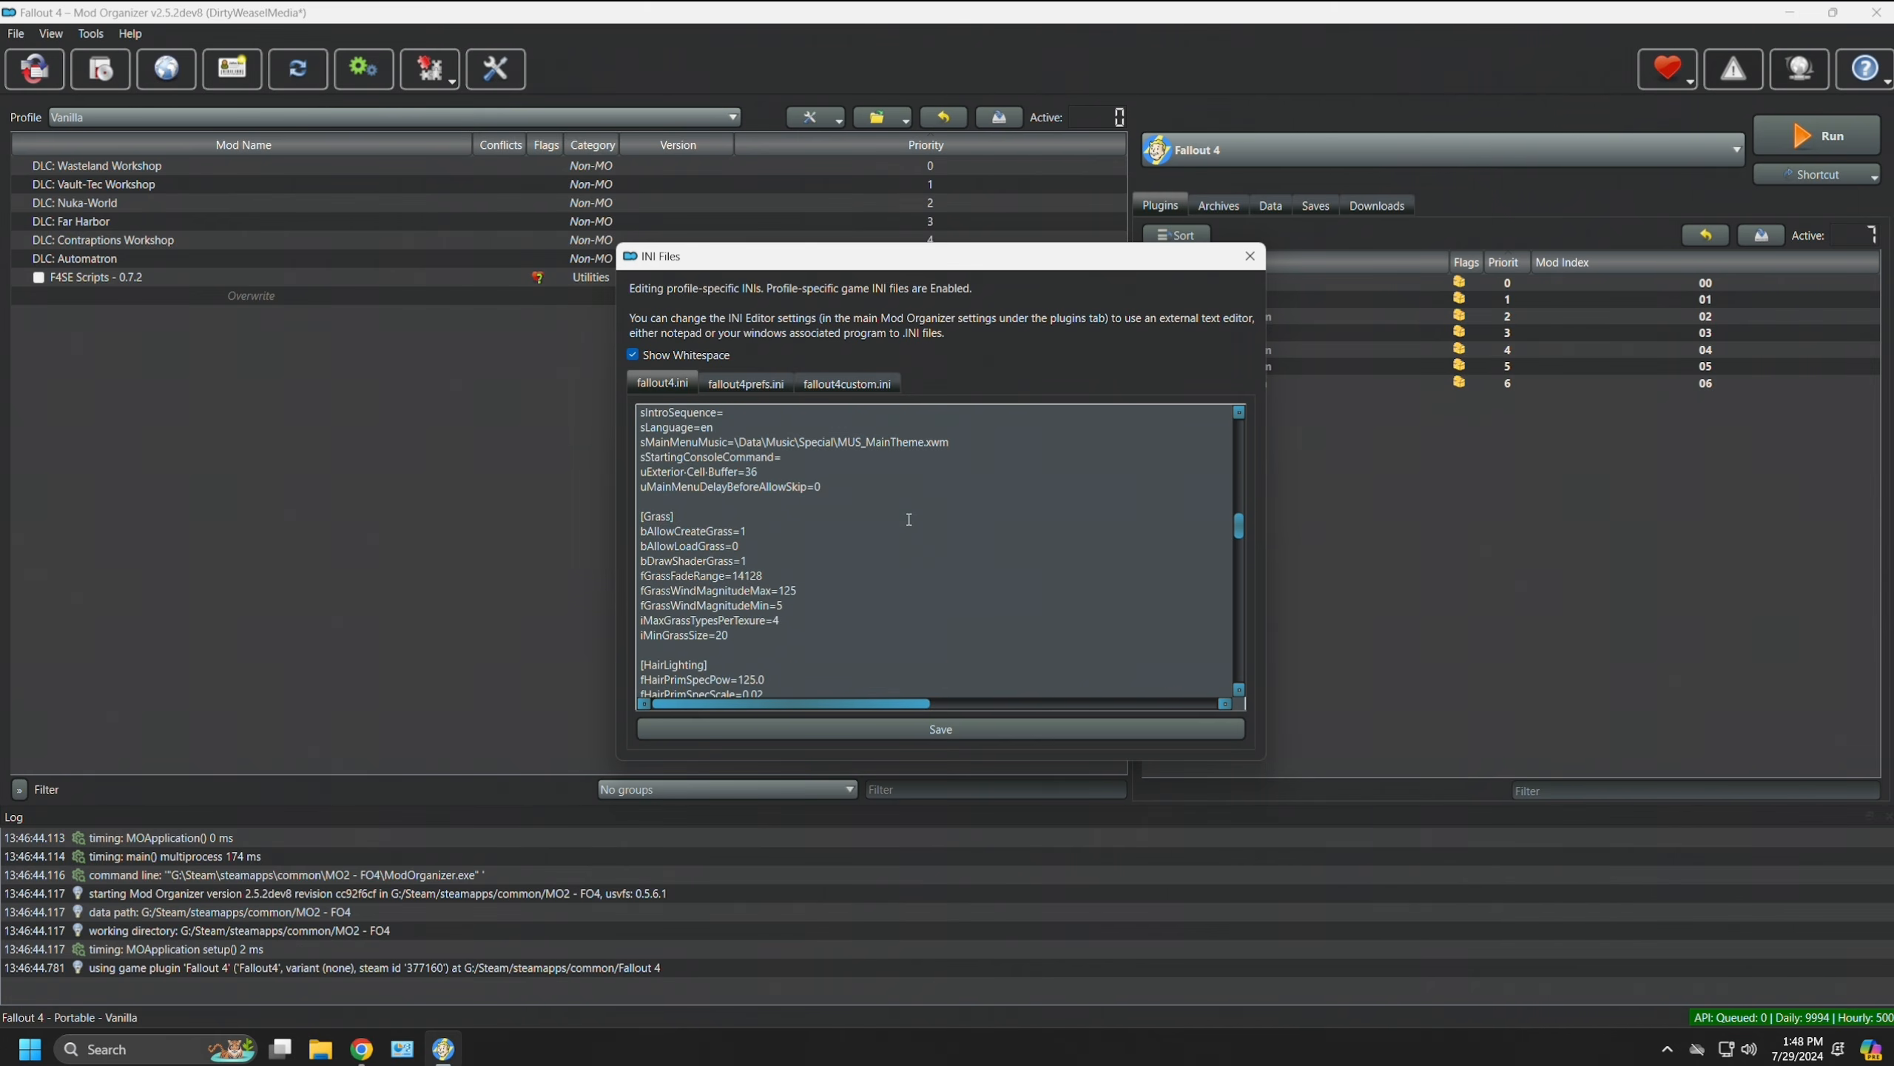
pyautogui.scroll(20, 910, 519)
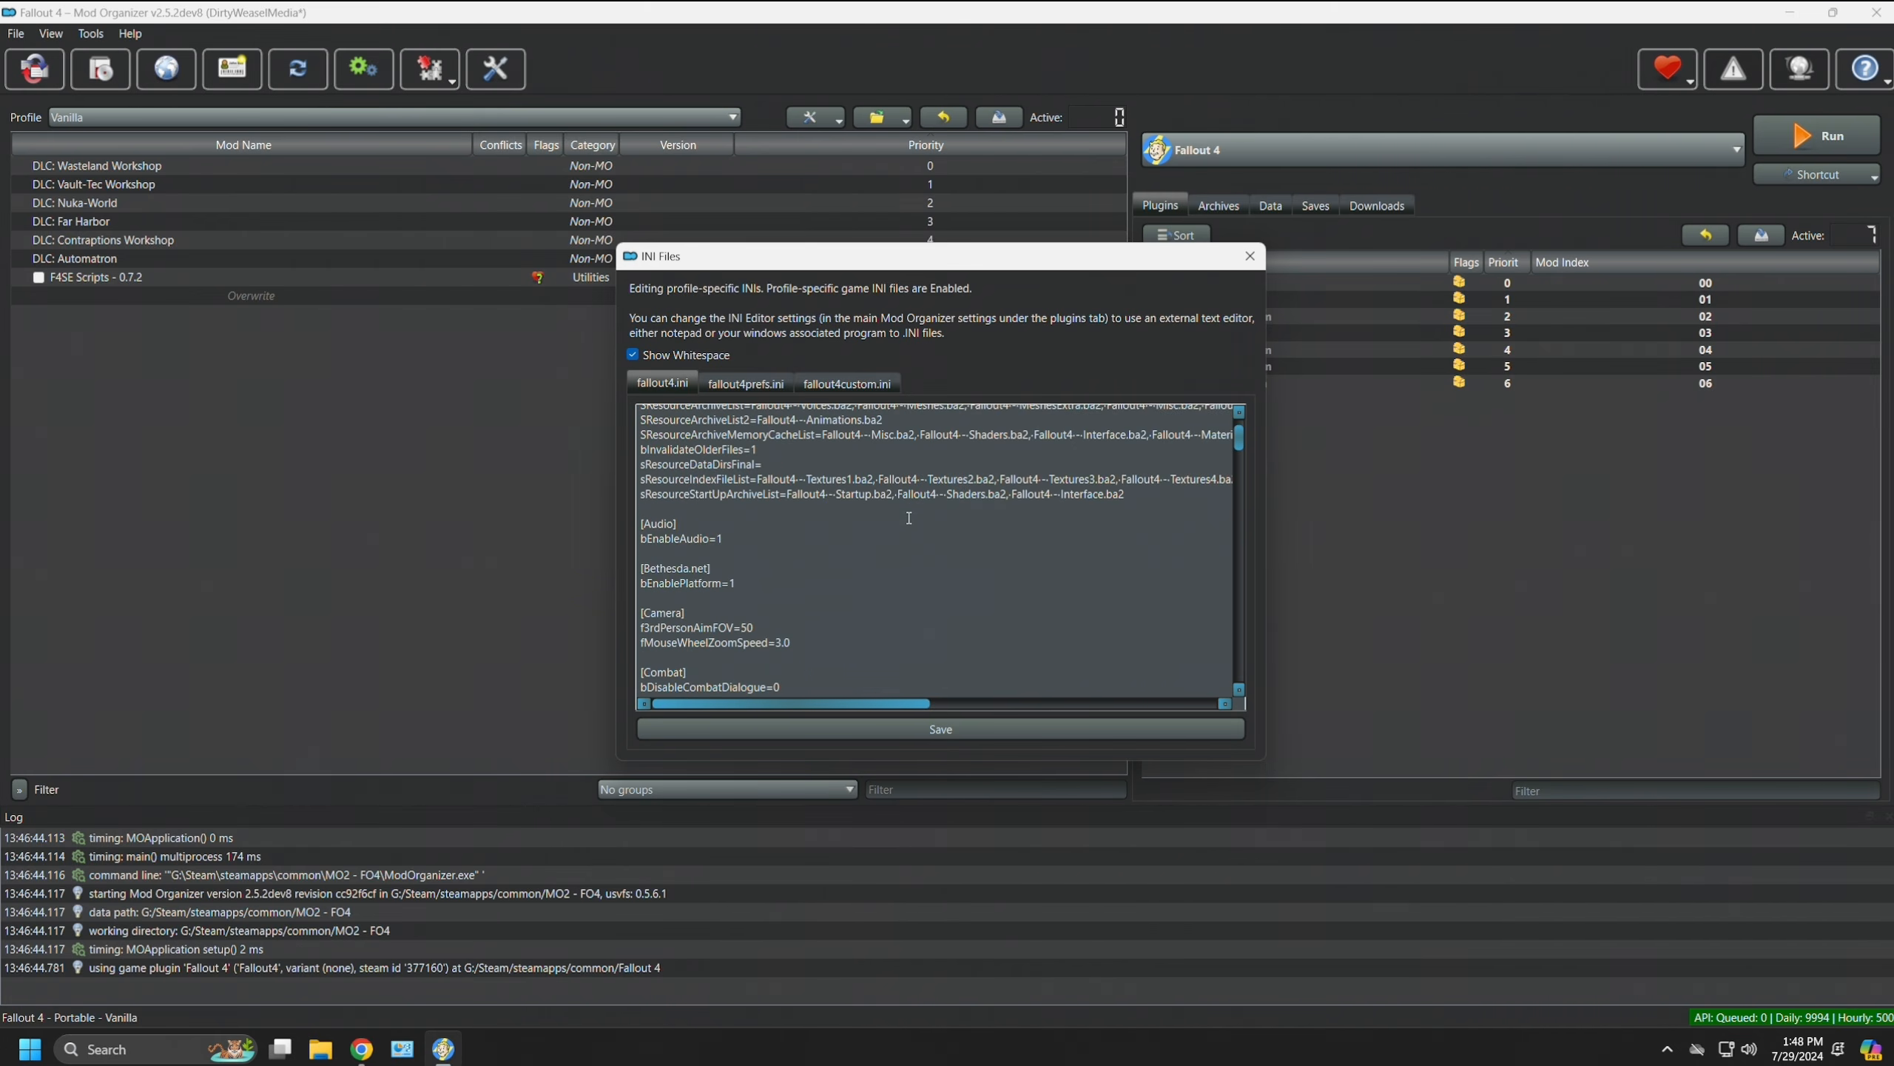
pyautogui.scroll(2, 910, 518)
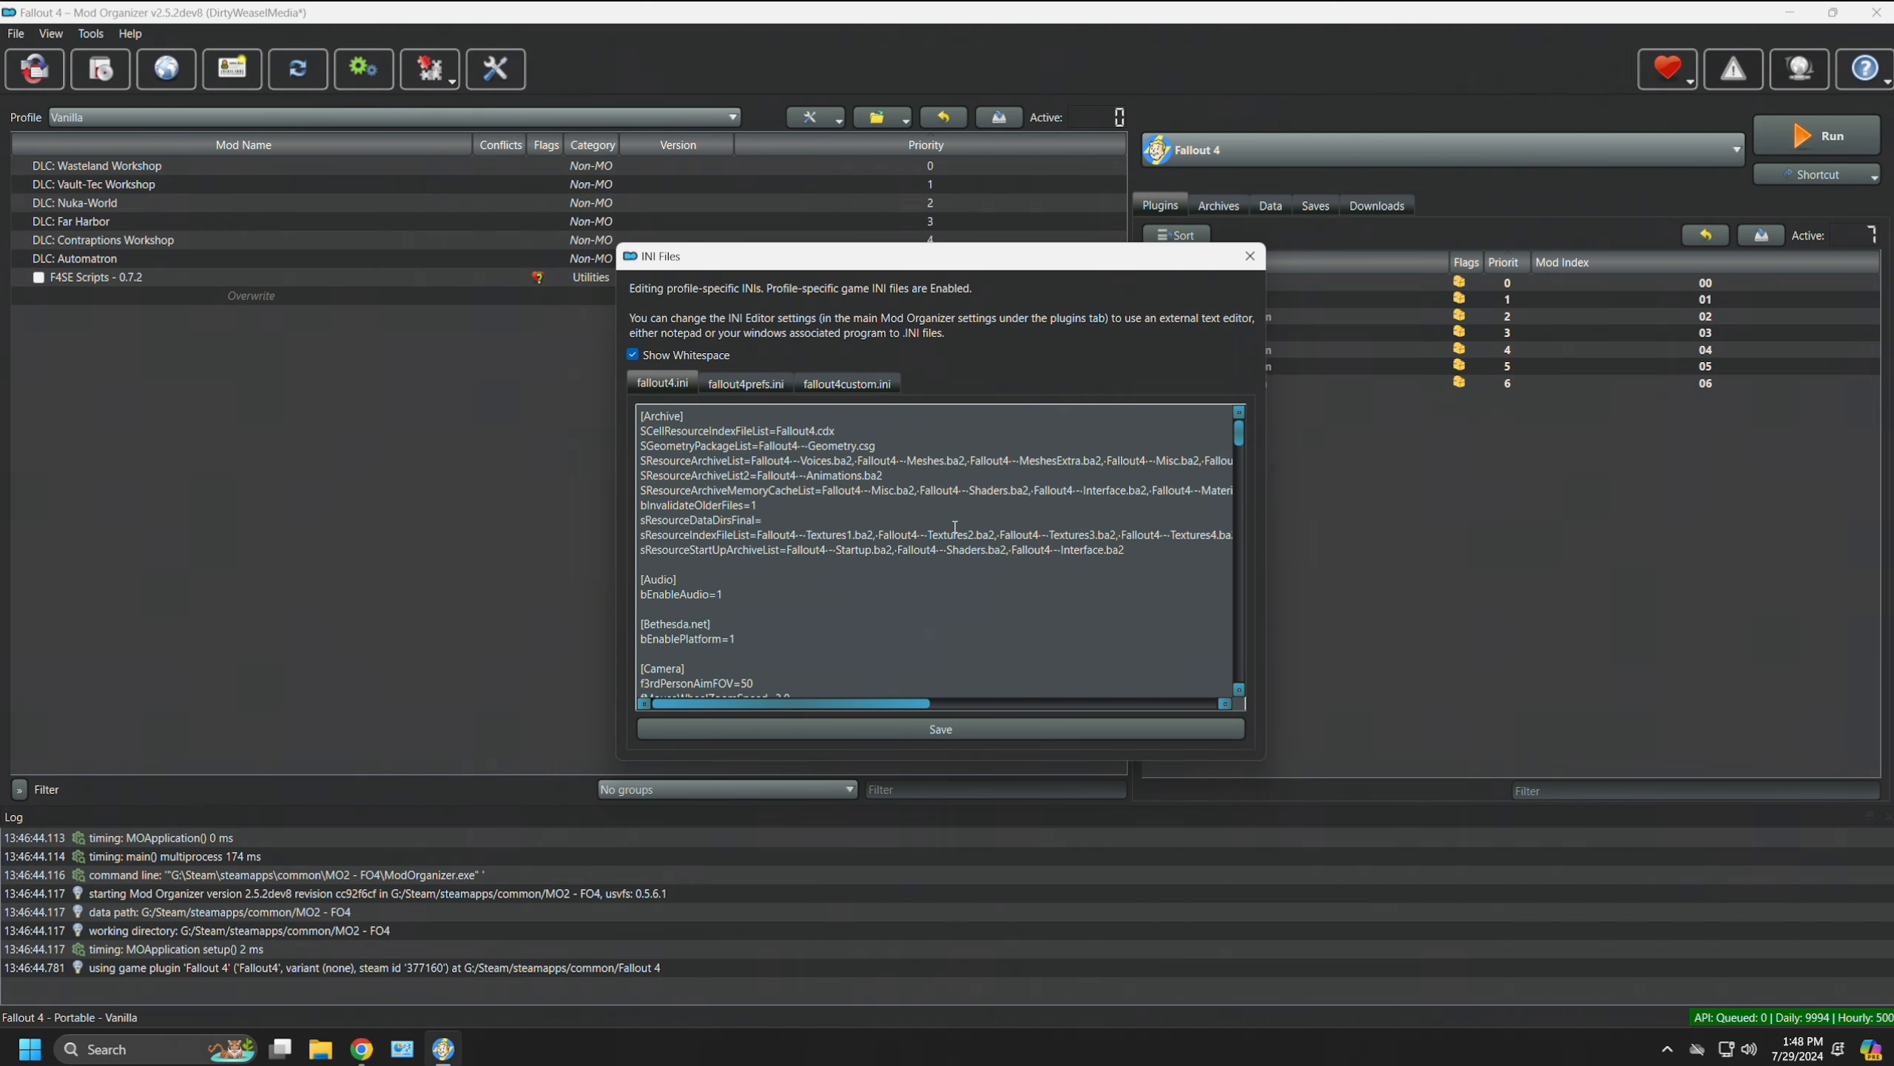
pyautogui.click(739, 384)
pyautogui.click(847, 383)
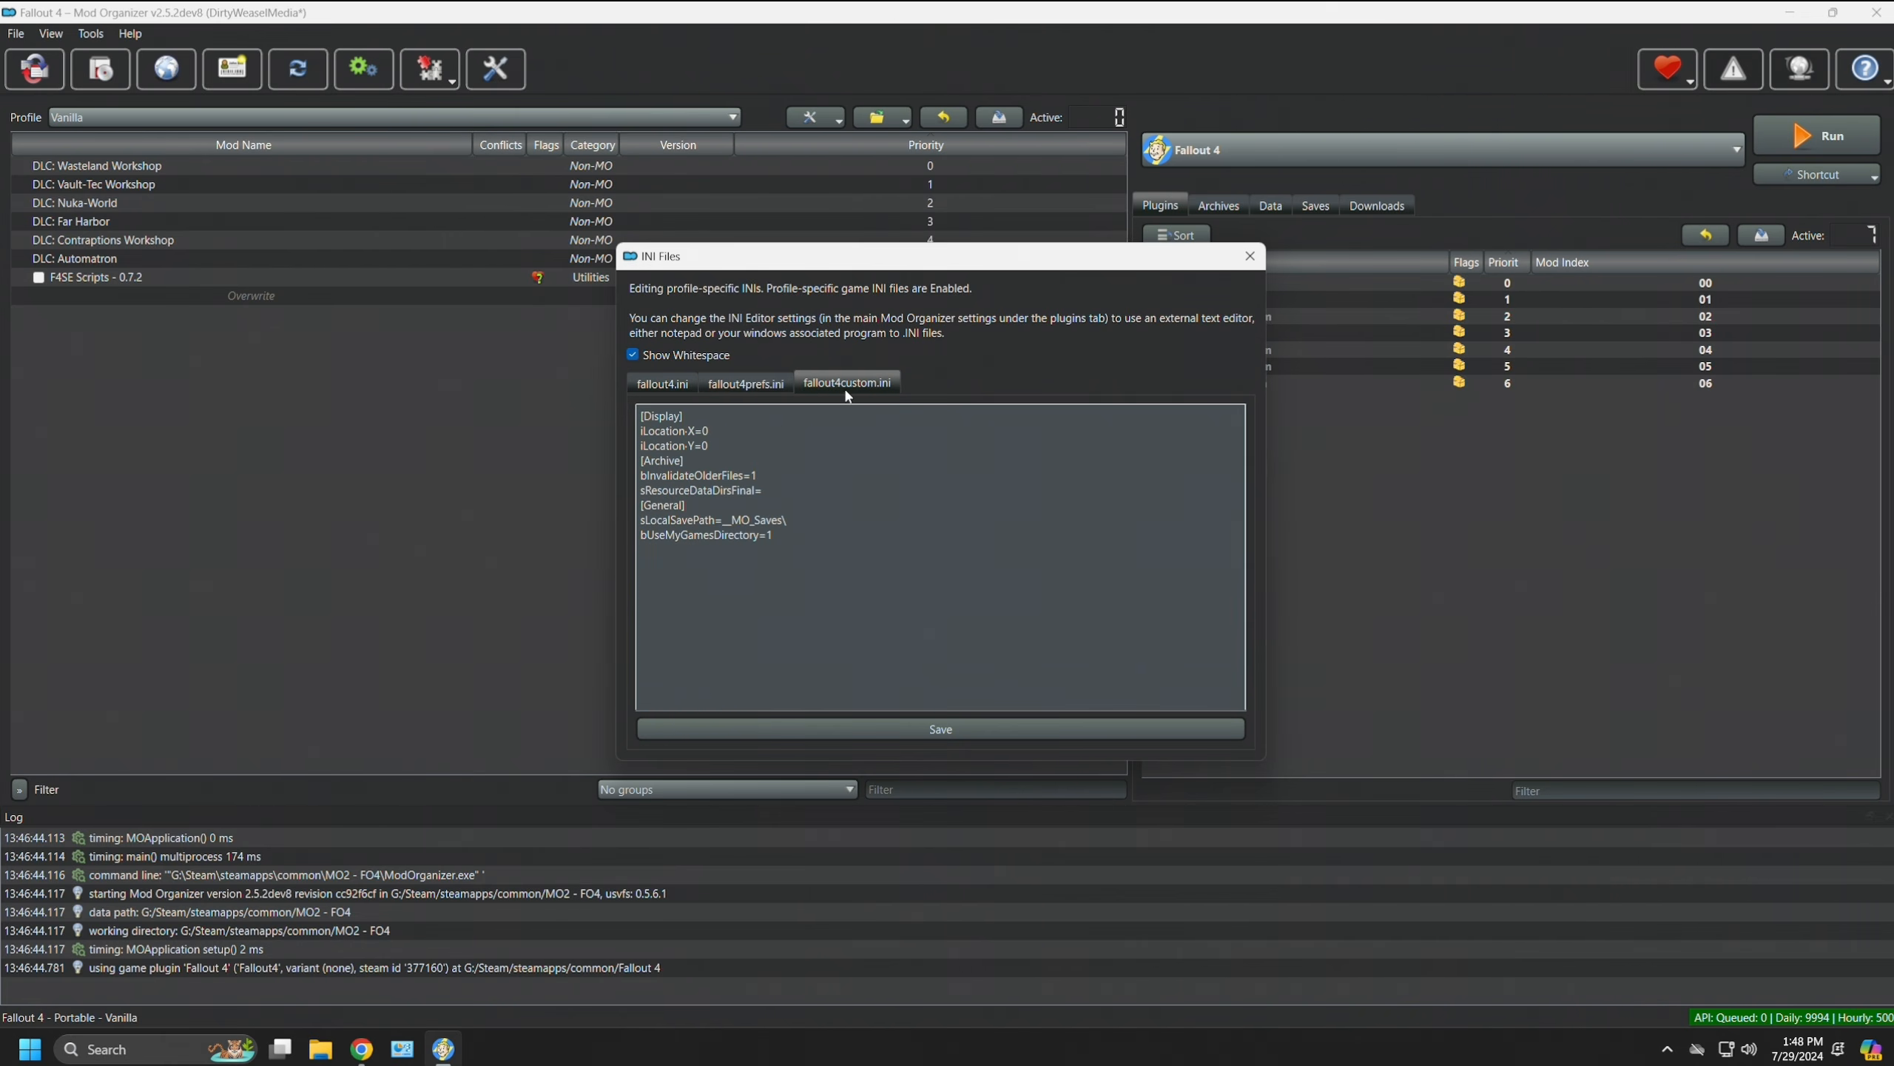
pyautogui.click(675, 384)
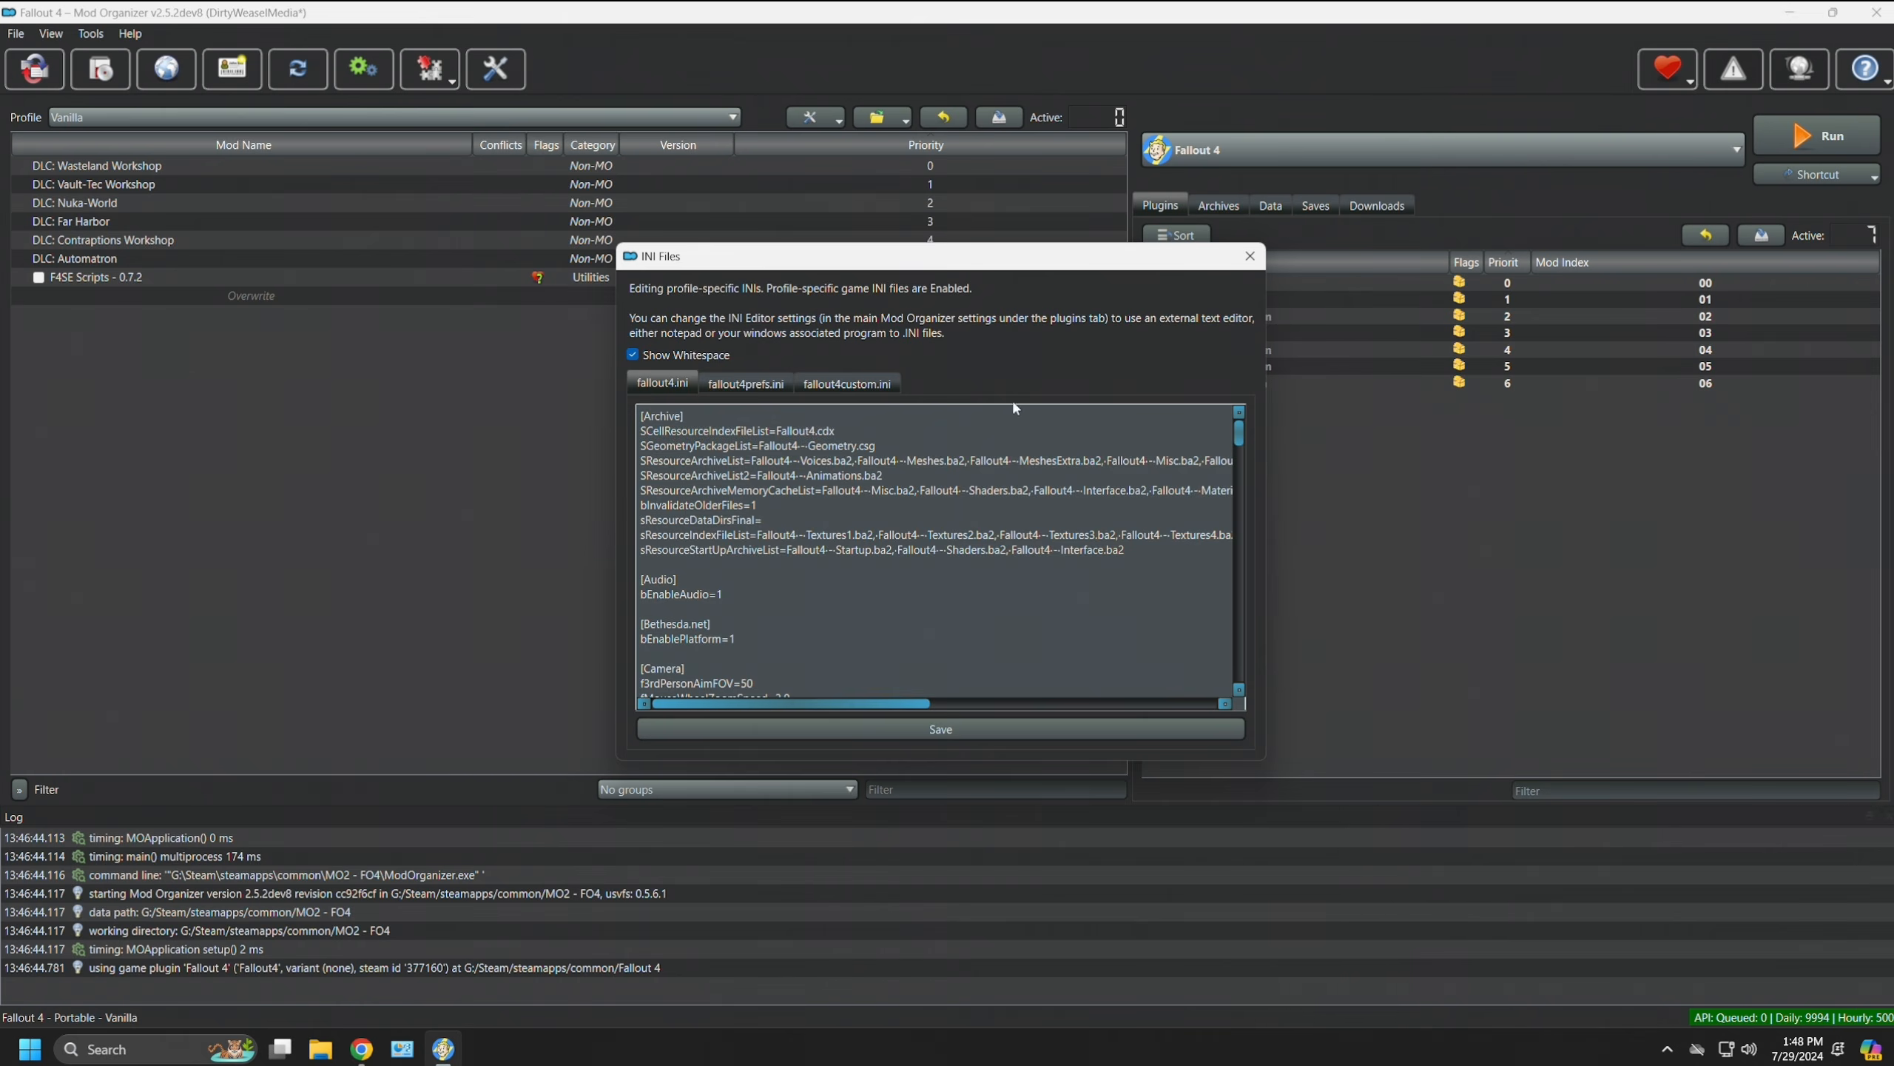
pyautogui.press('Escape')
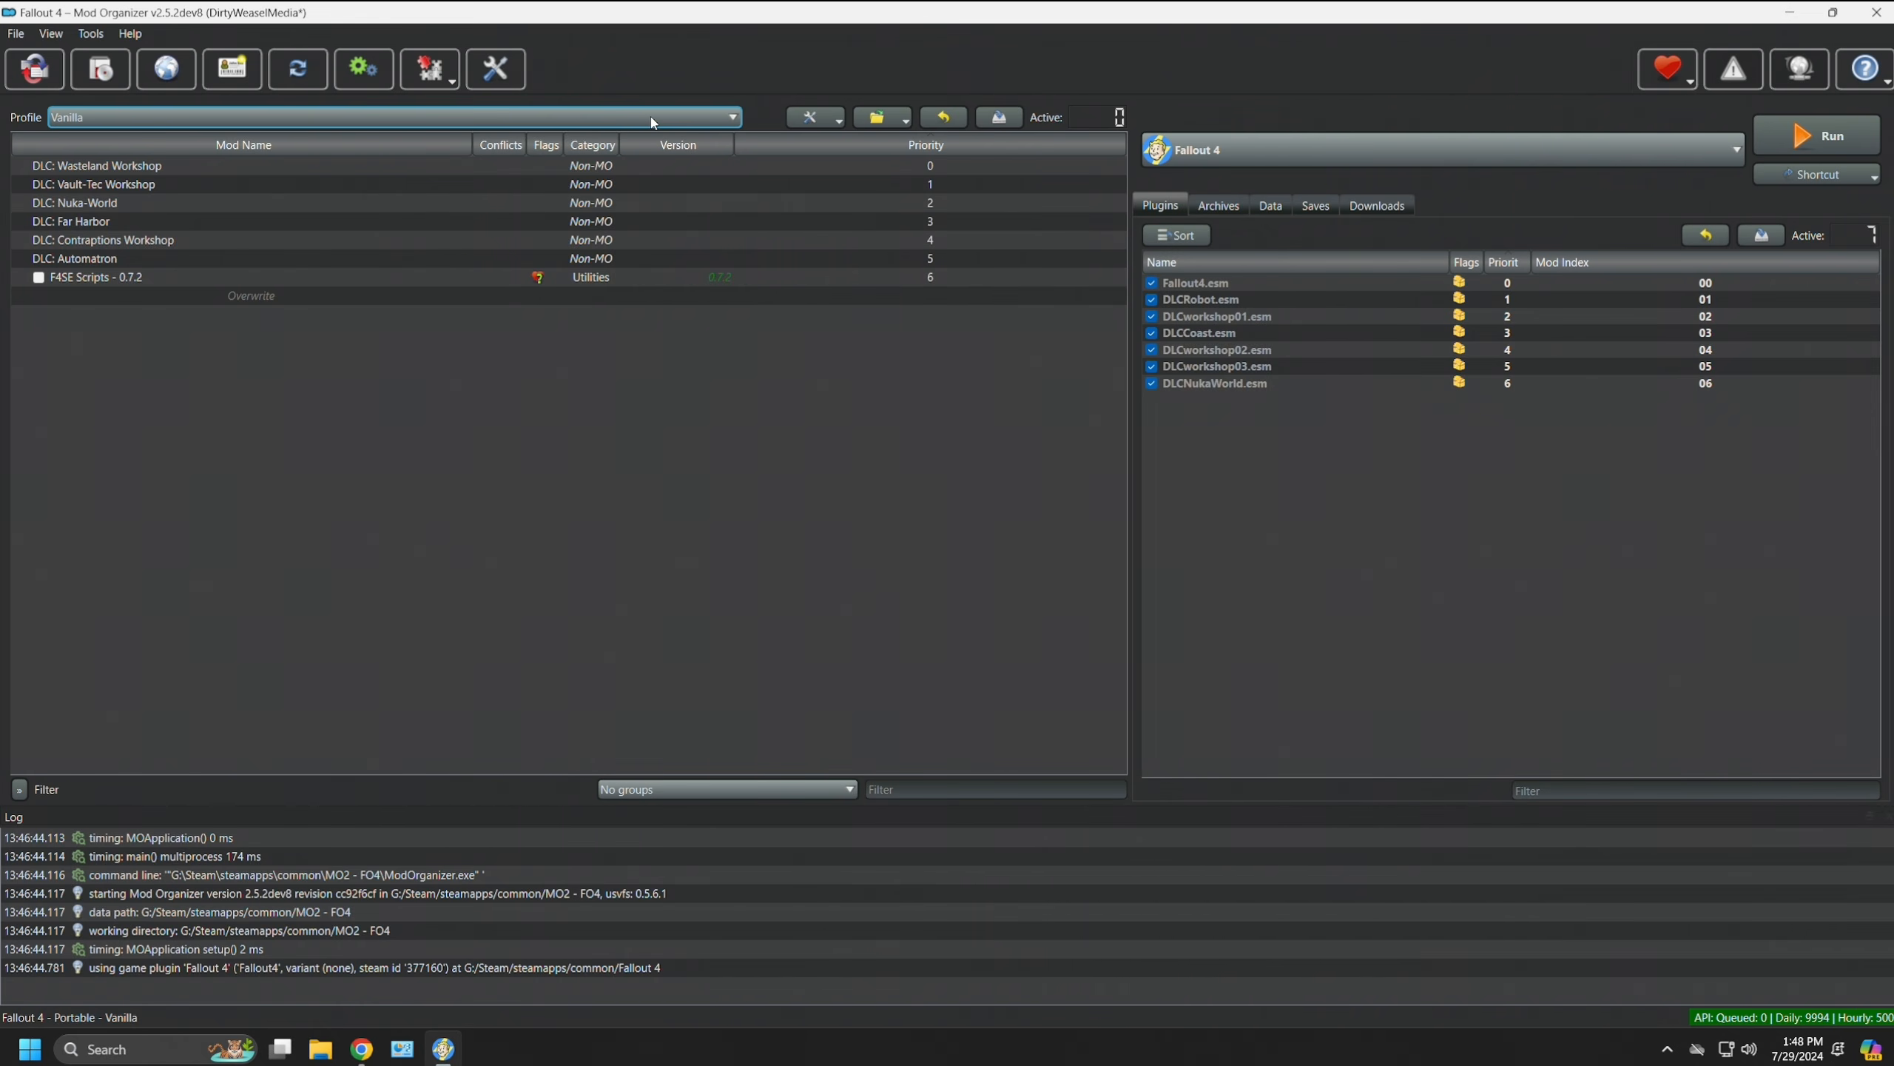
# Step: Copy the Vanilla profile as Fallout London, select it as the active profile and close Mod Organizer
pyautogui.click(654, 119)
pyautogui.click(403, 149)
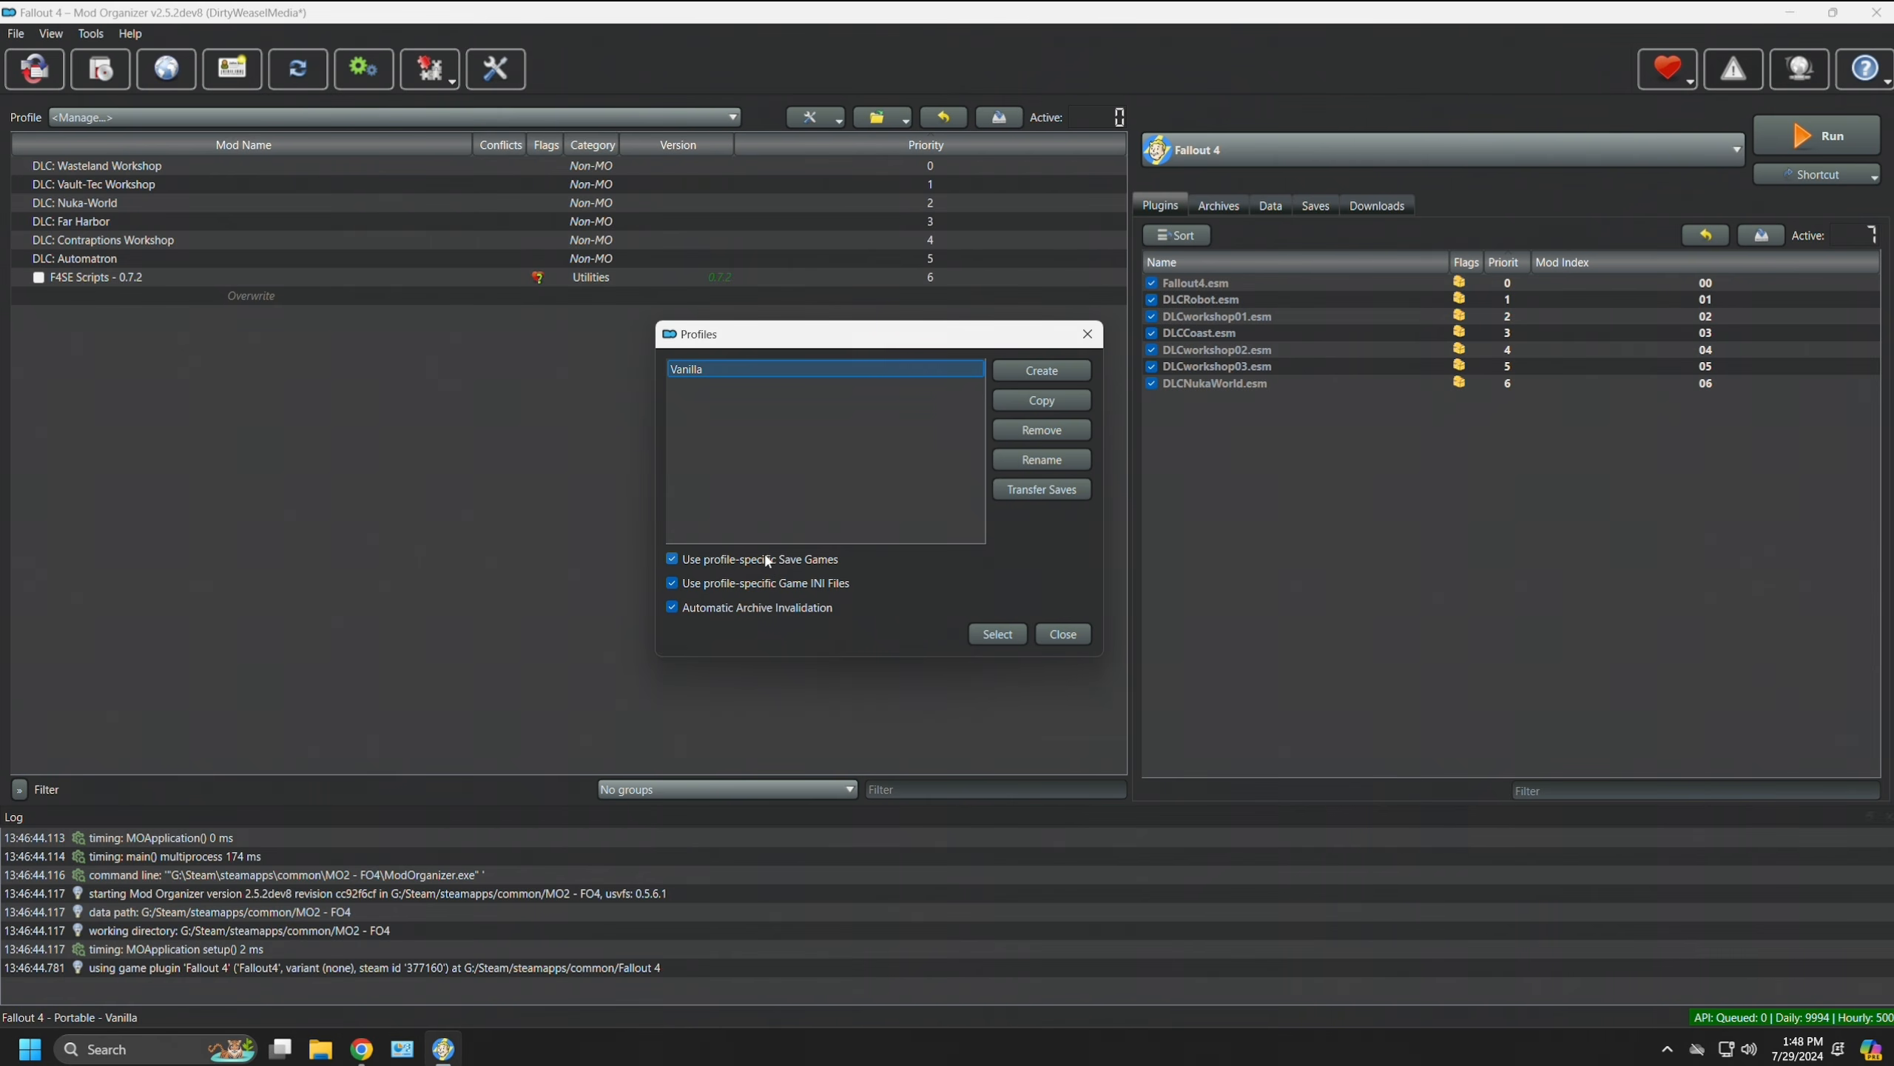
pyautogui.moveTo(738, 562)
pyautogui.moveTo(716, 595)
pyautogui.moveTo(871, 583)
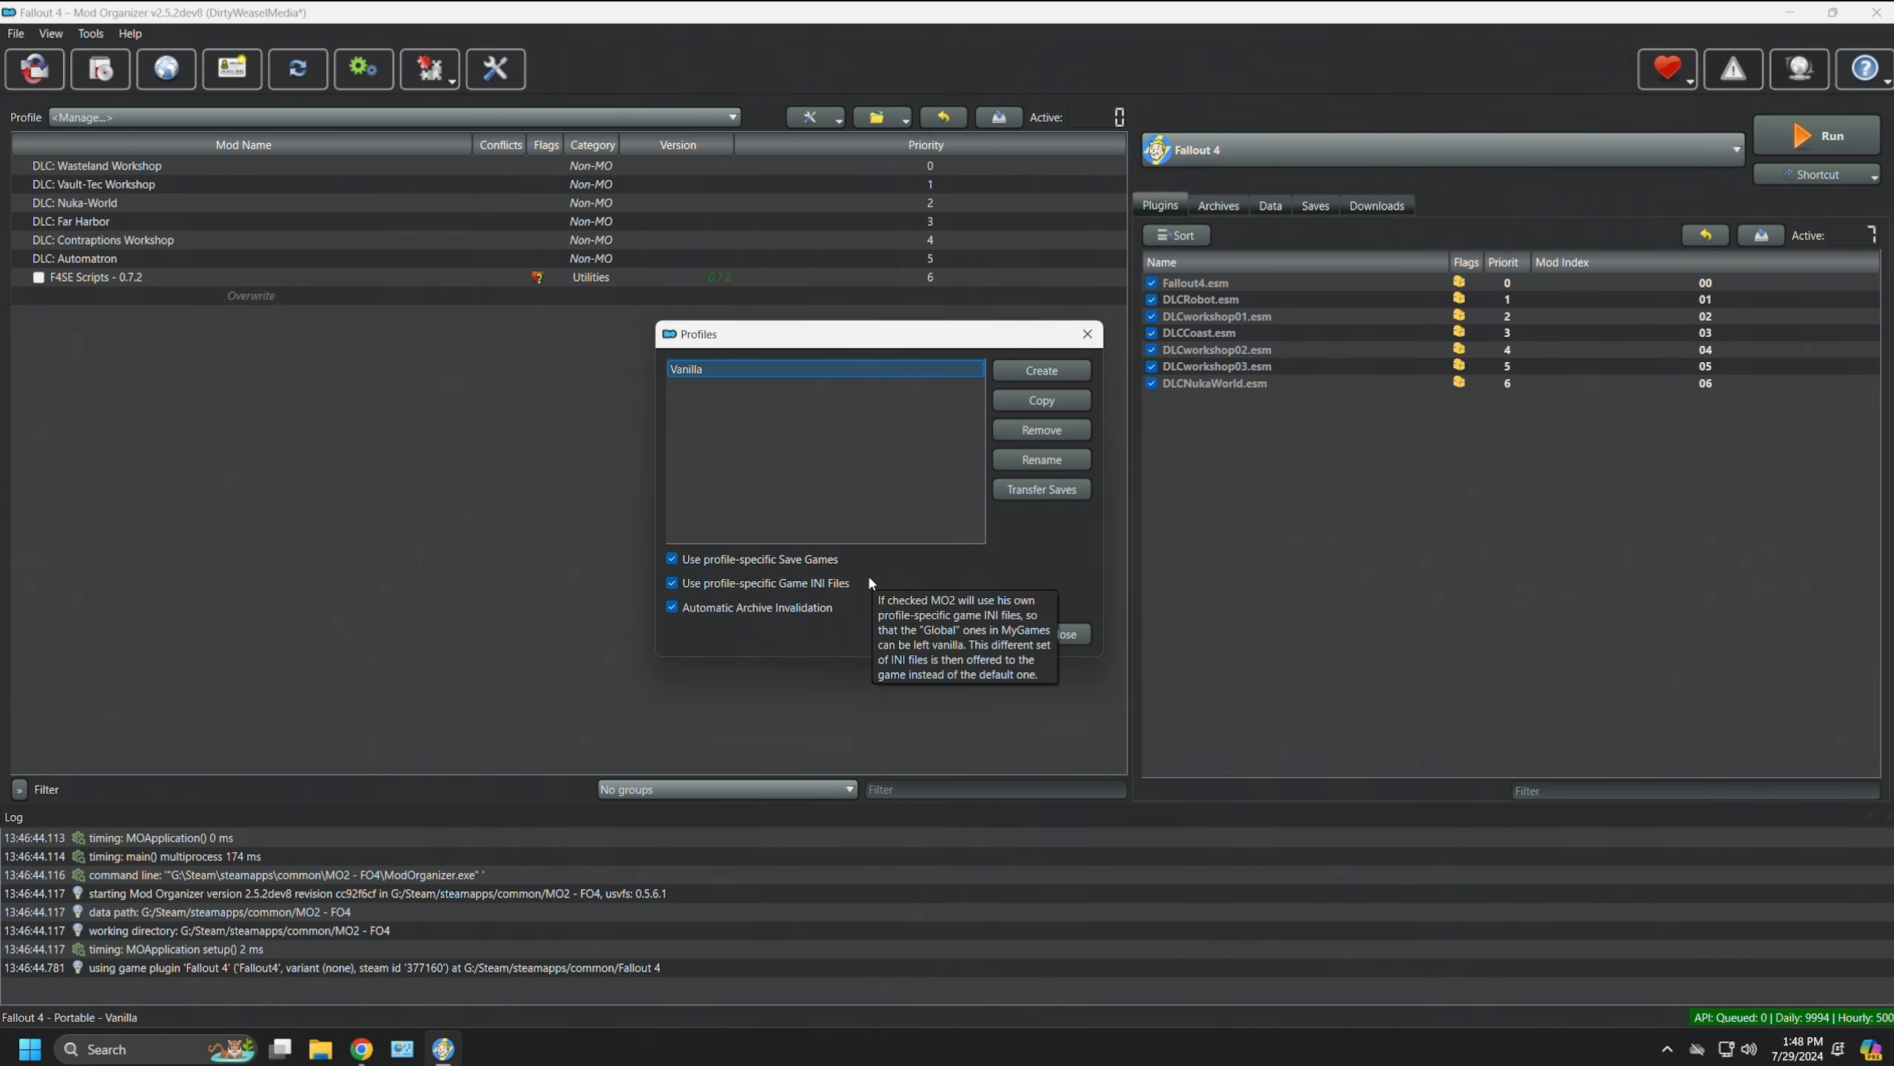
pyautogui.click(1011, 409)
pyautogui.write('Fallout London')
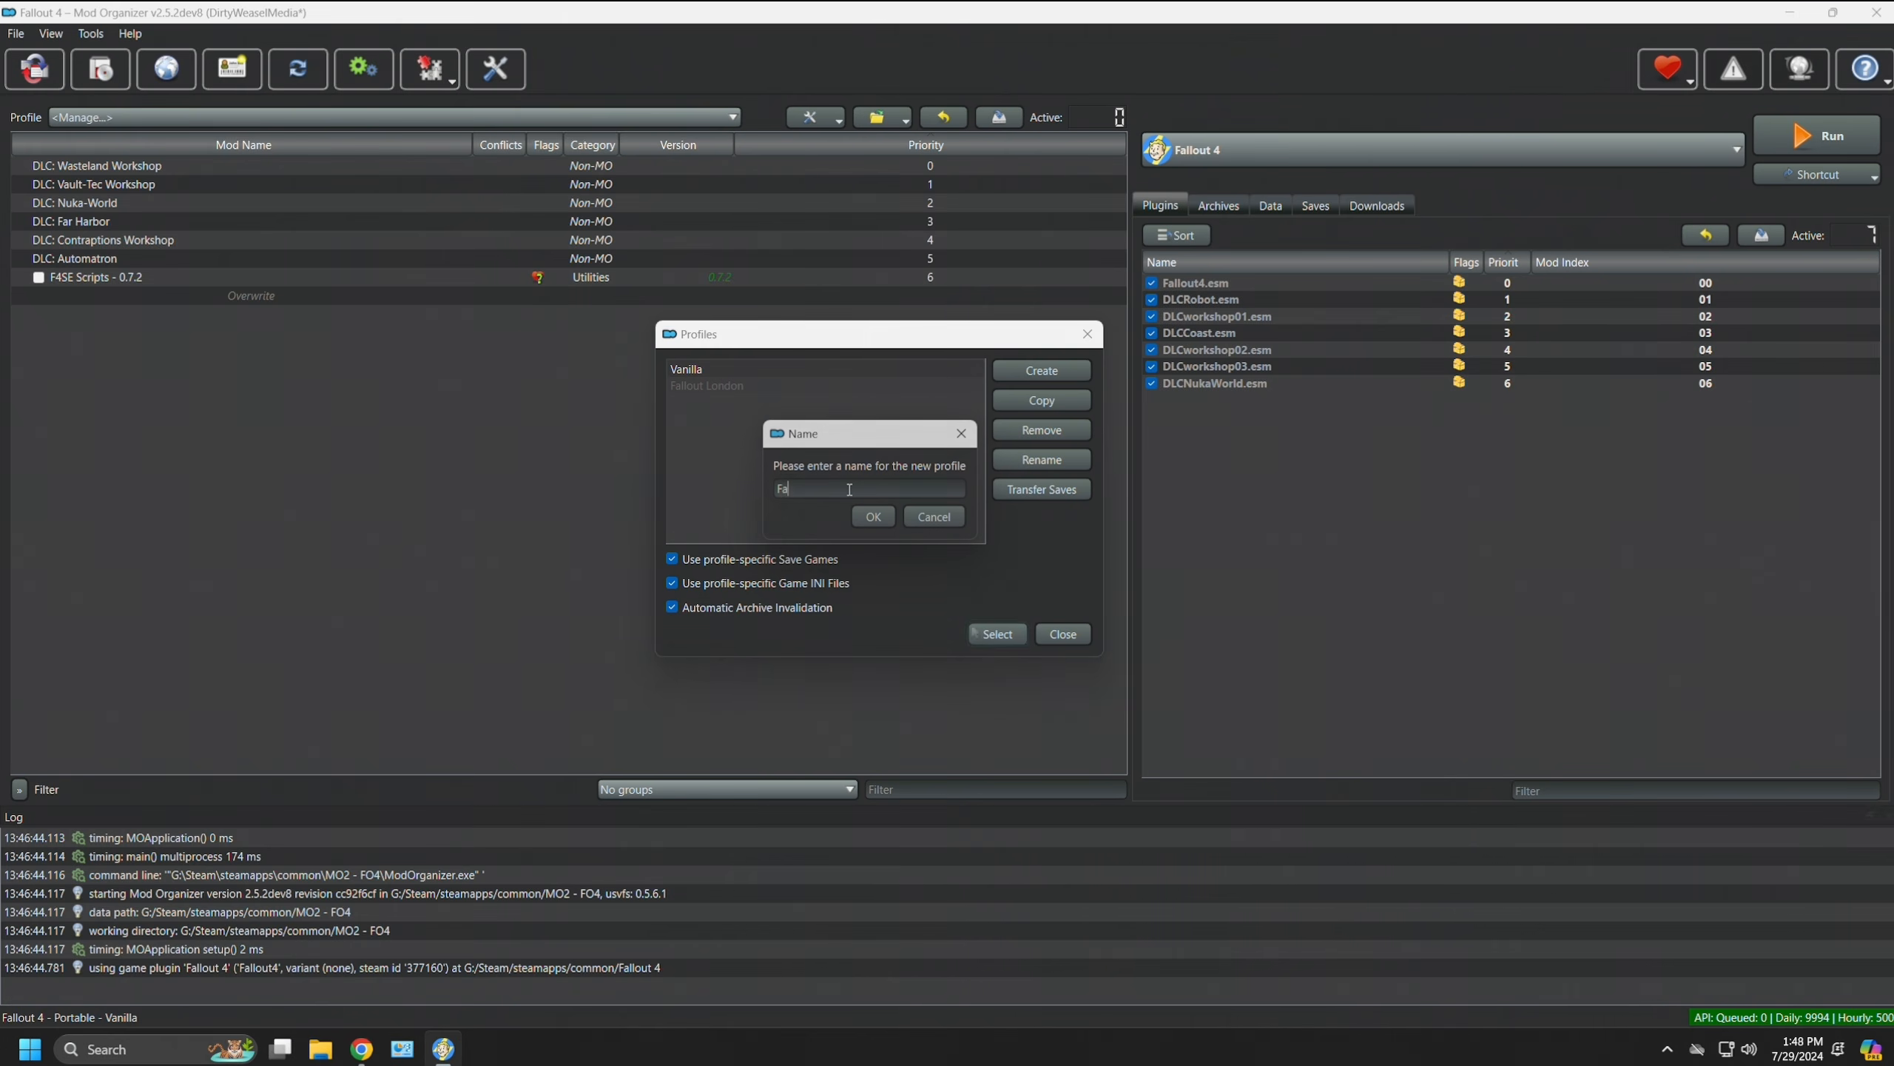
pyautogui.press('Return')
pyautogui.click(988, 633)
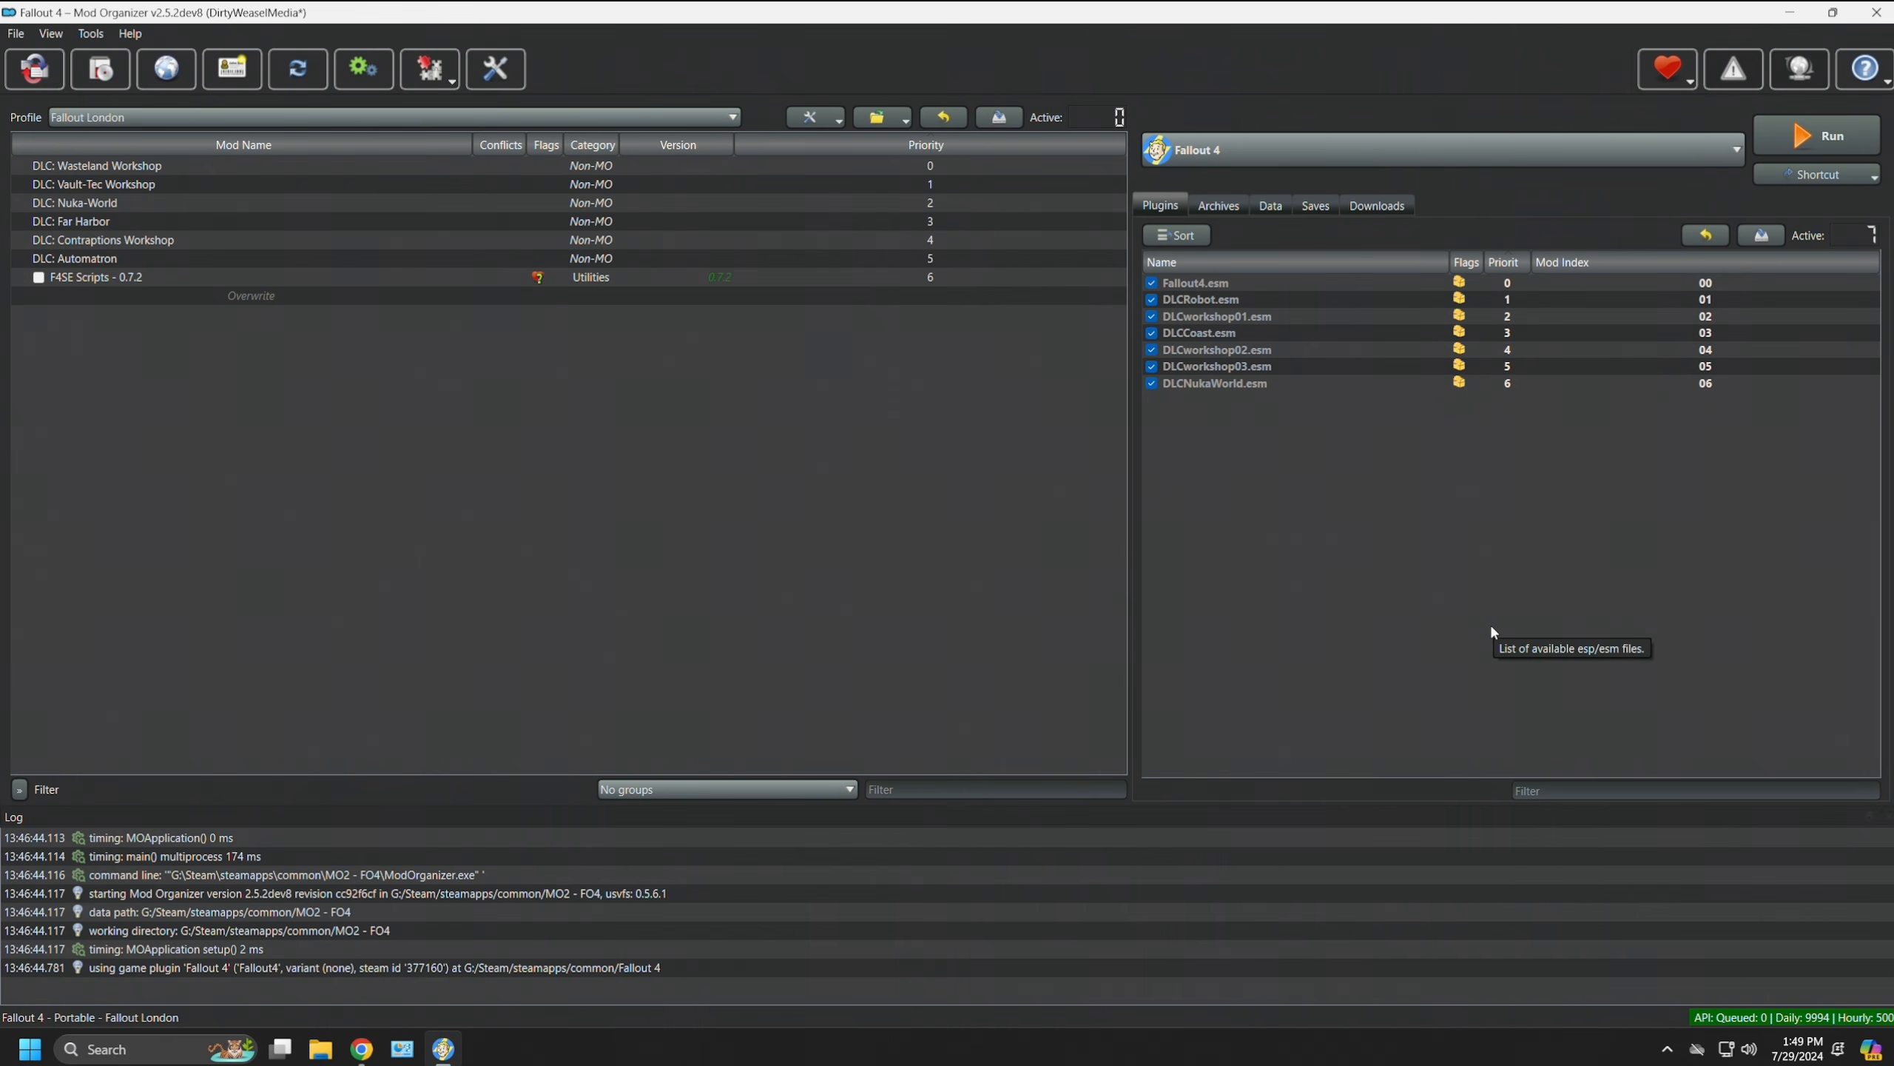
pyautogui.click(1862, 21)
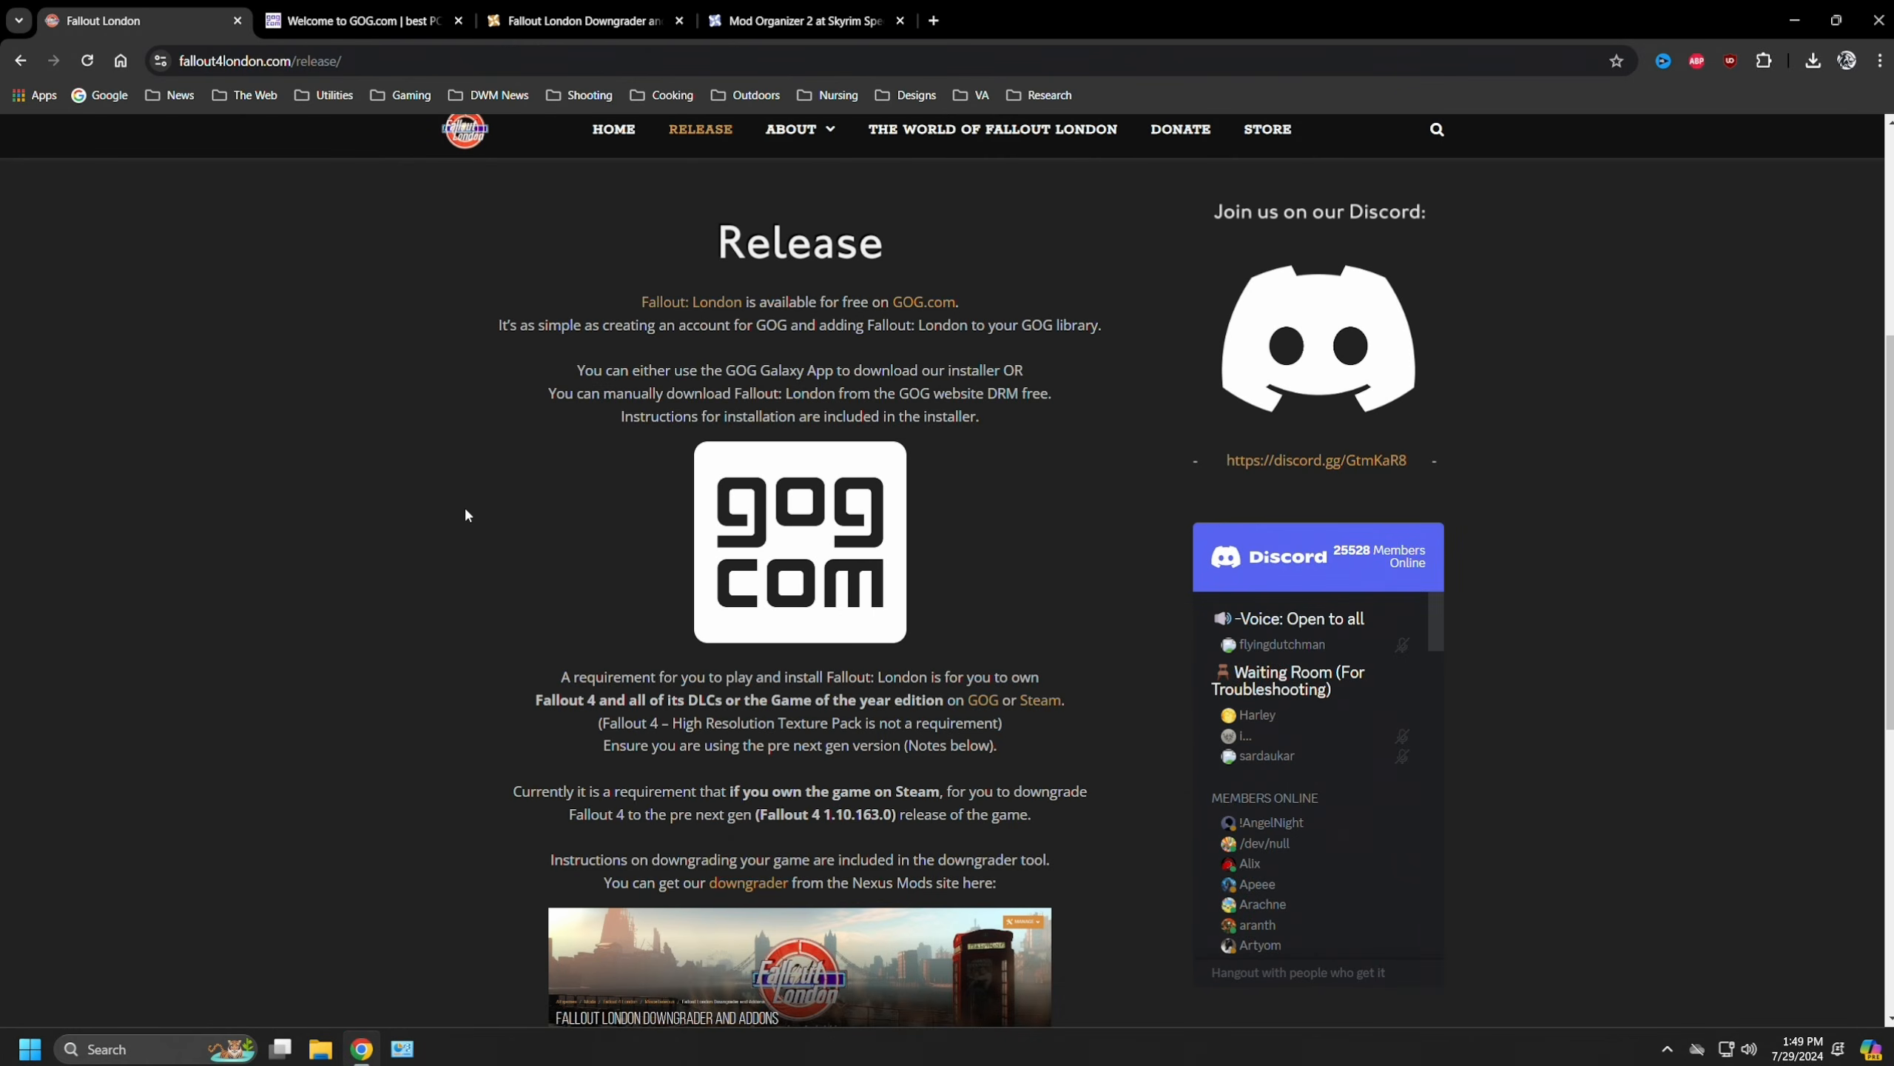
# Step: On the Fallout London release page in the browser, read the requirements and the instructions for installing manually or through mod managers
pyautogui.scroll(-4, 465, 515)
pyautogui.scroll(2, 465, 515)
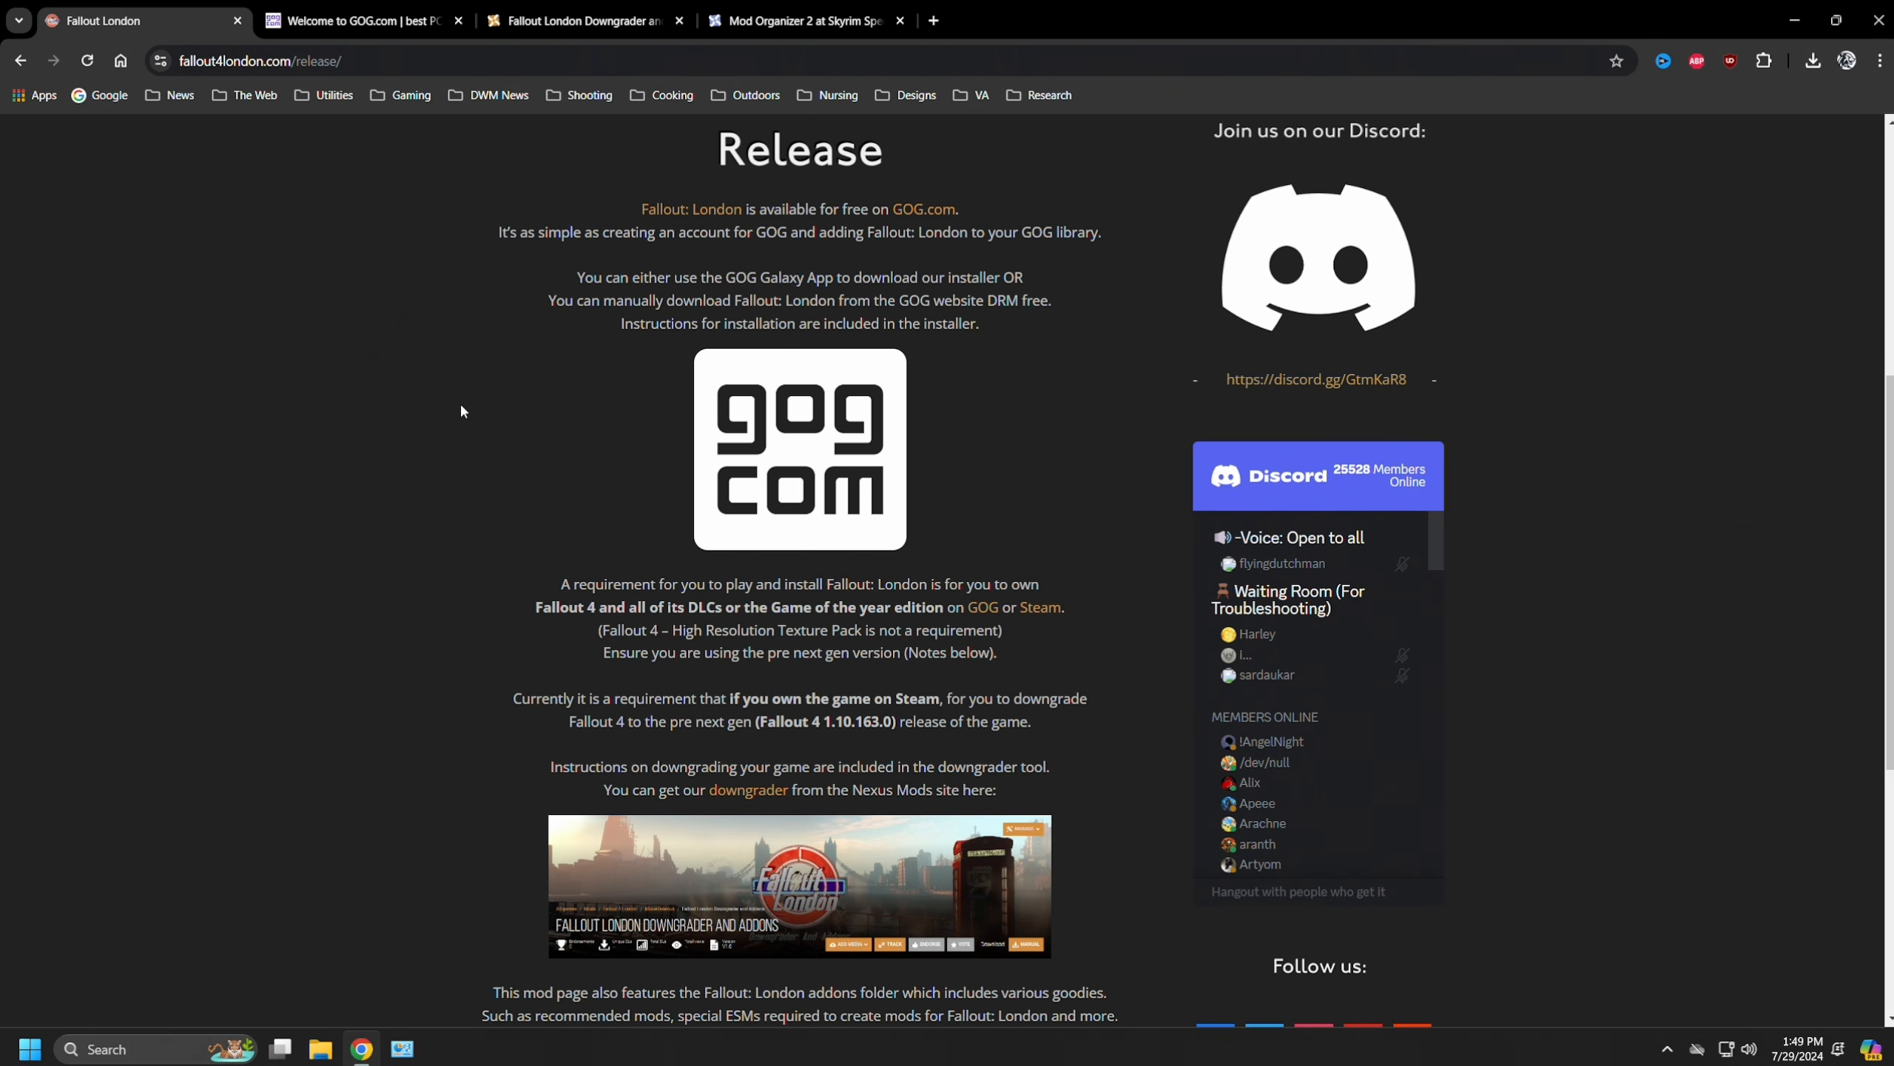
pyautogui.scroll(-1, 406, 455)
pyautogui.scroll(1, 405, 455)
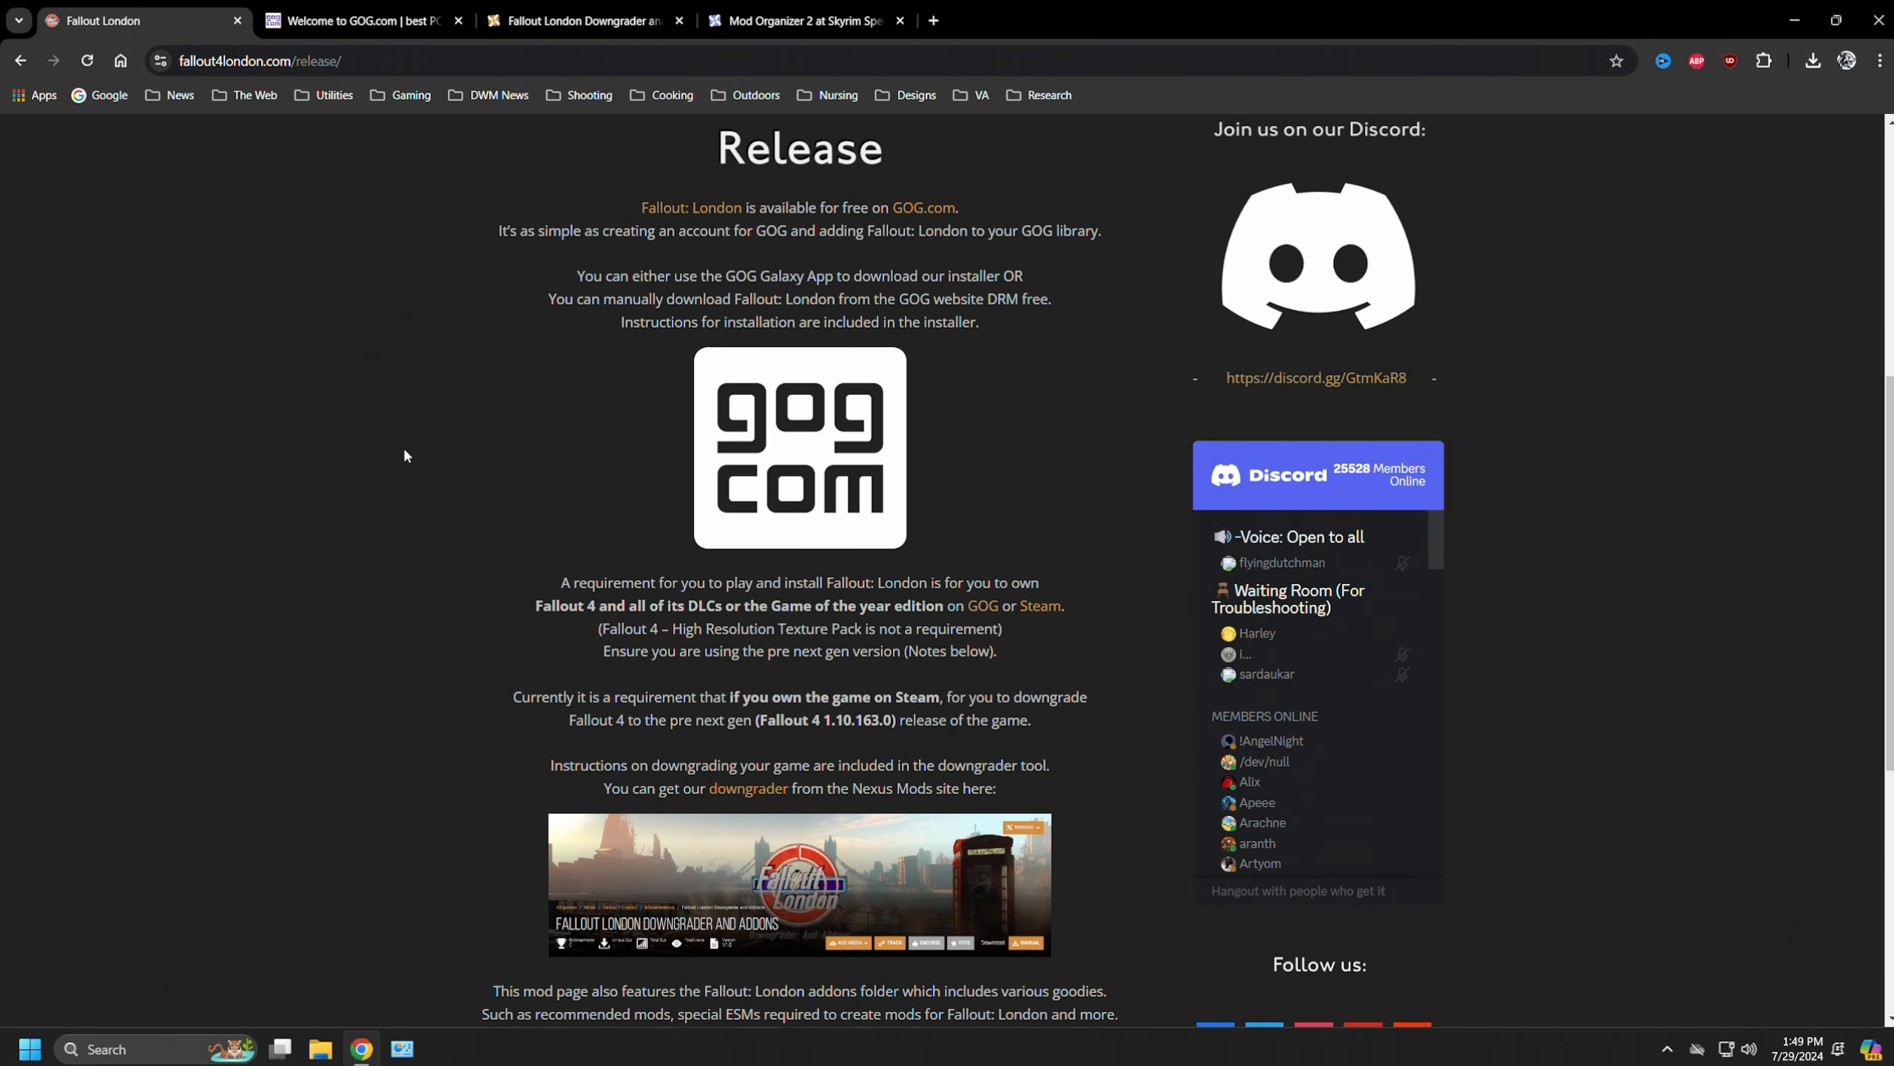
pyautogui.scroll(-6, 406, 455)
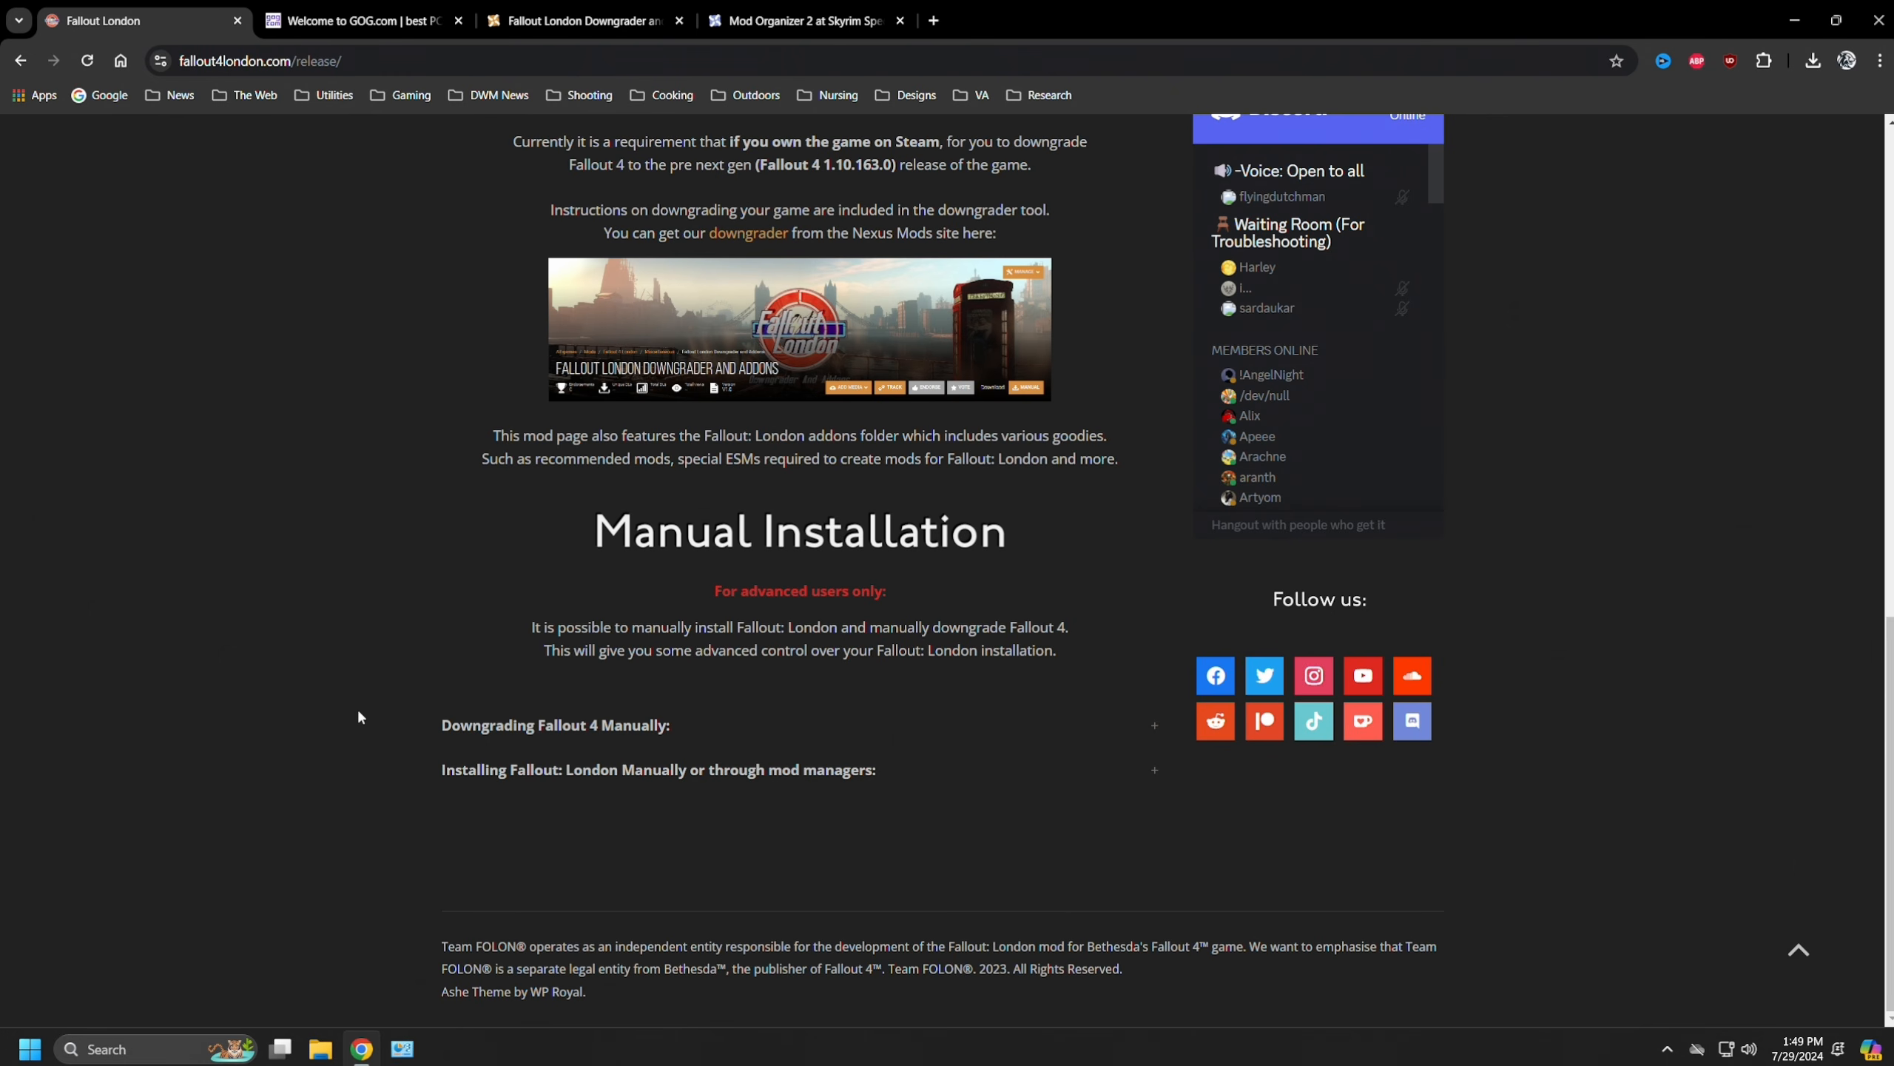
pyautogui.click(472, 771)
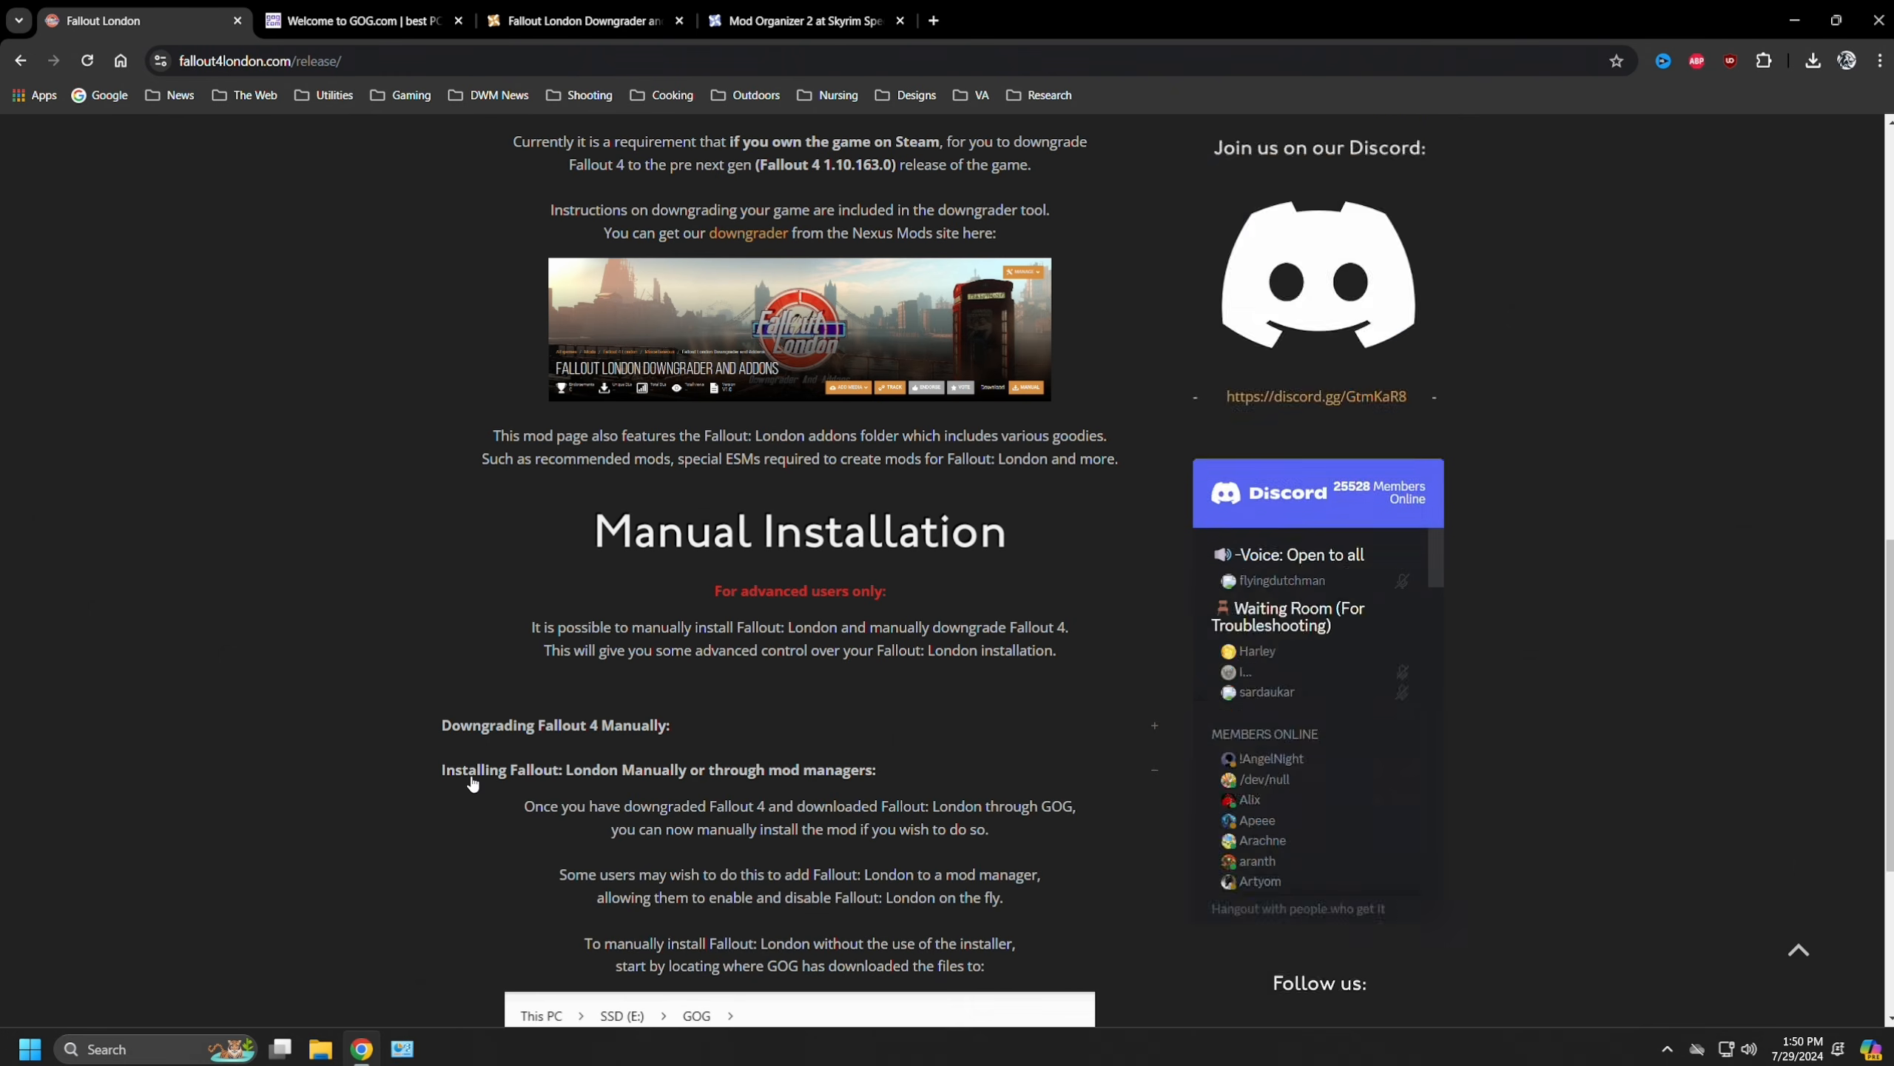
pyautogui.scroll(-6, 348, 750)
pyautogui.scroll(3, 348, 756)
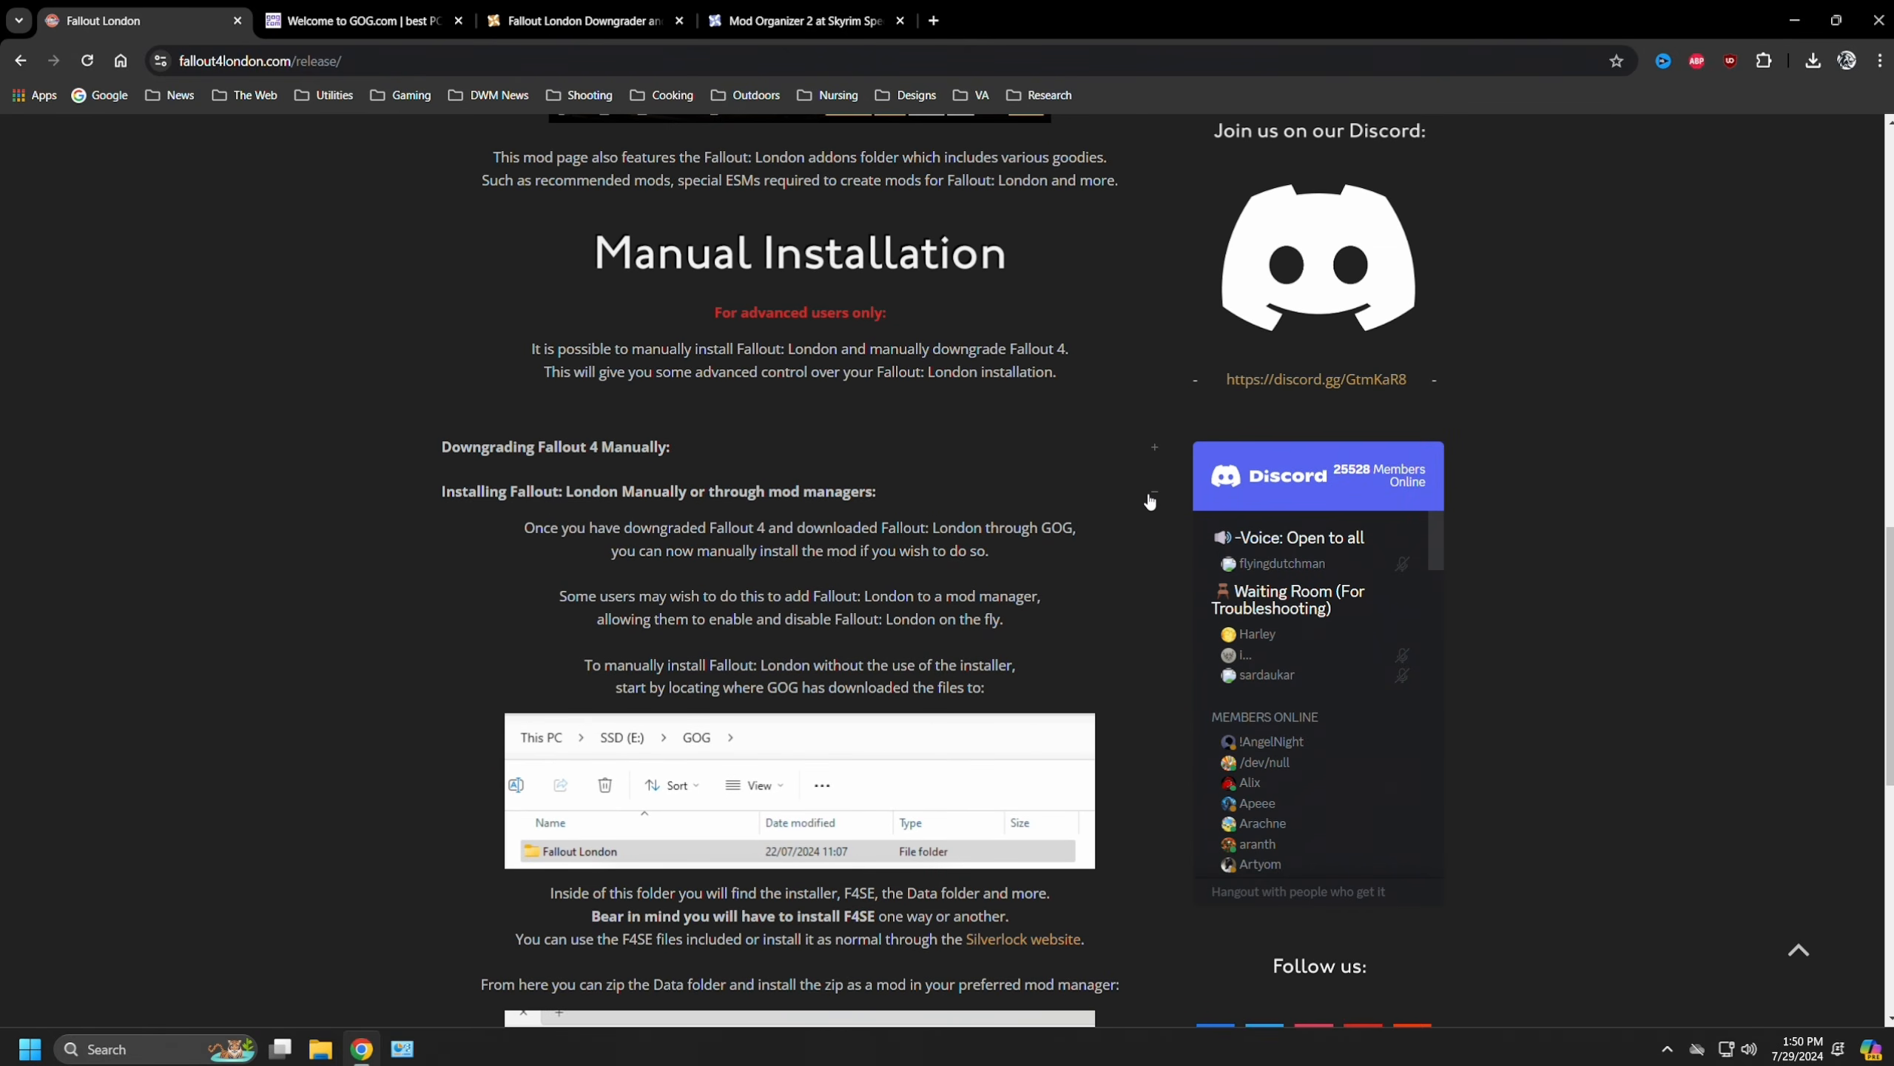
pyautogui.click(1151, 496)
pyautogui.scroll(10, 350, 565)
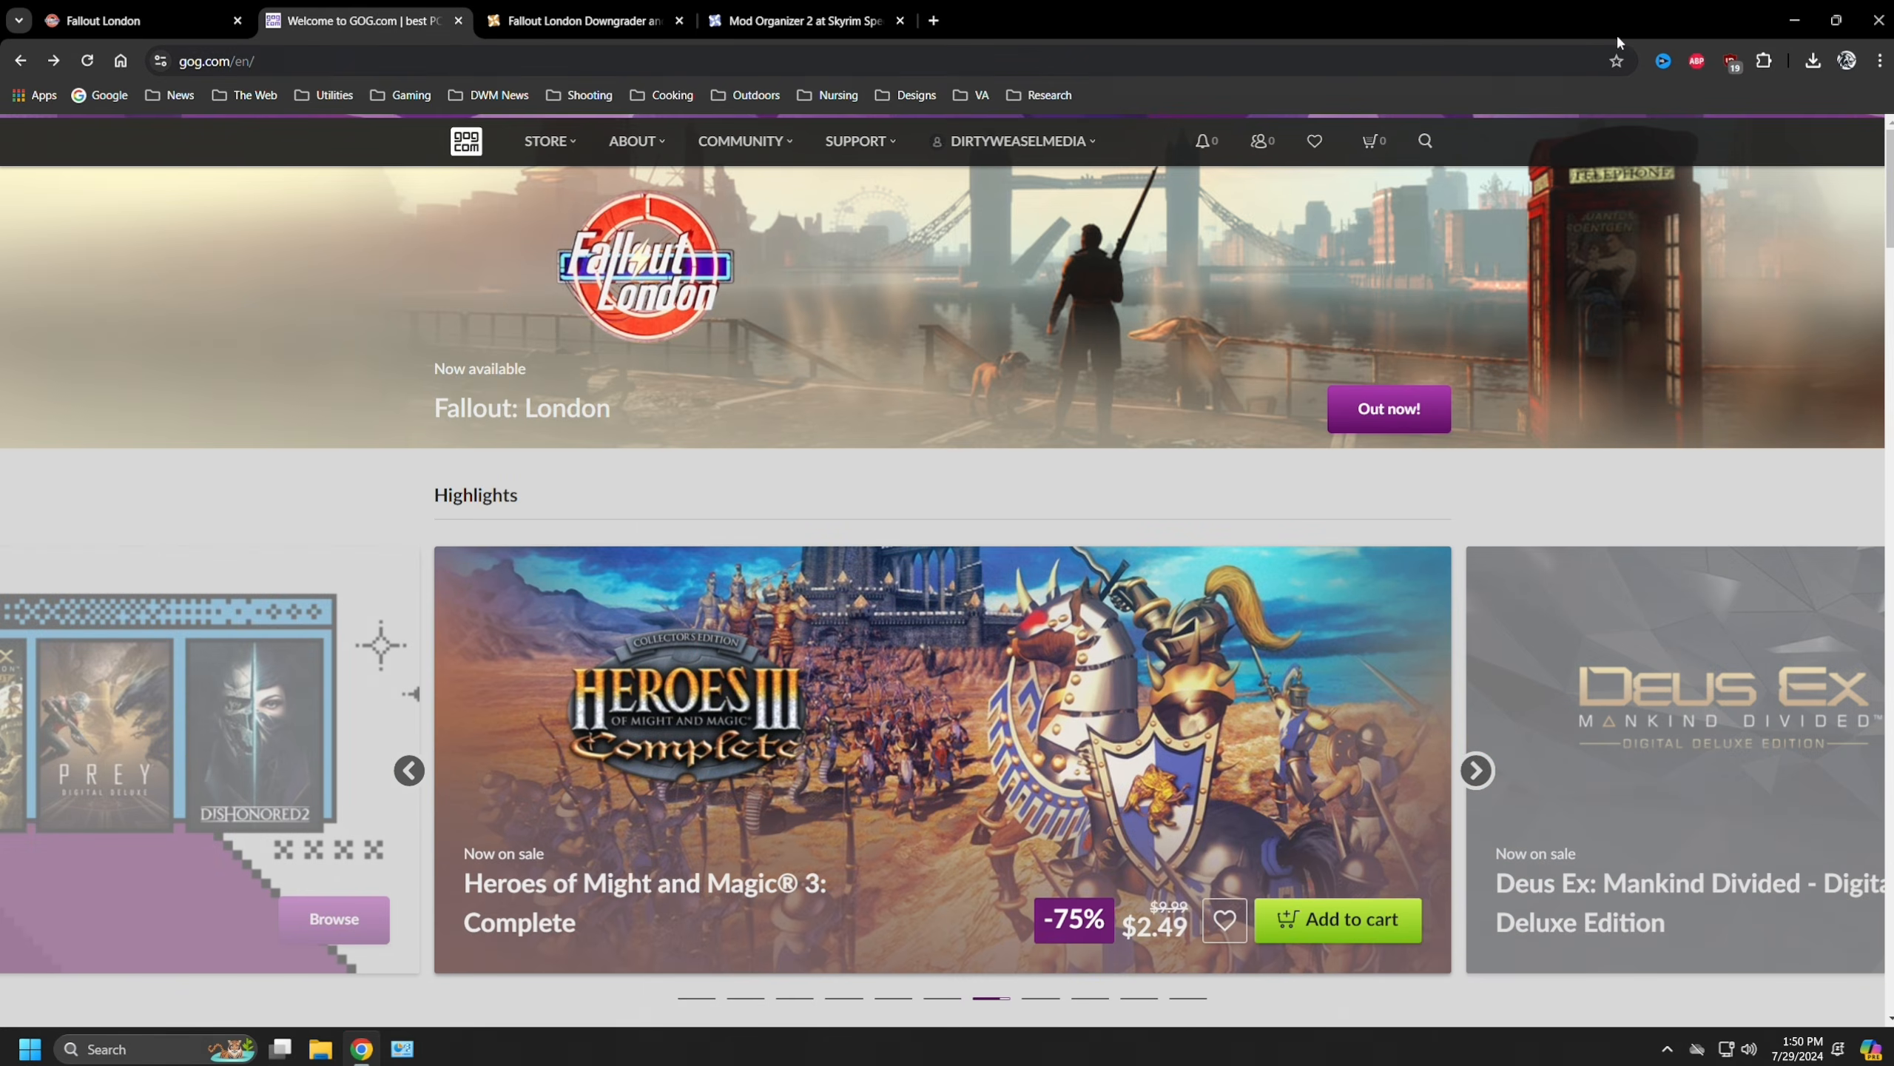
# Step: Switch to GOG Galaxy and view the Fallout: London store page from the store's home page
pyautogui.click(1785, 20)
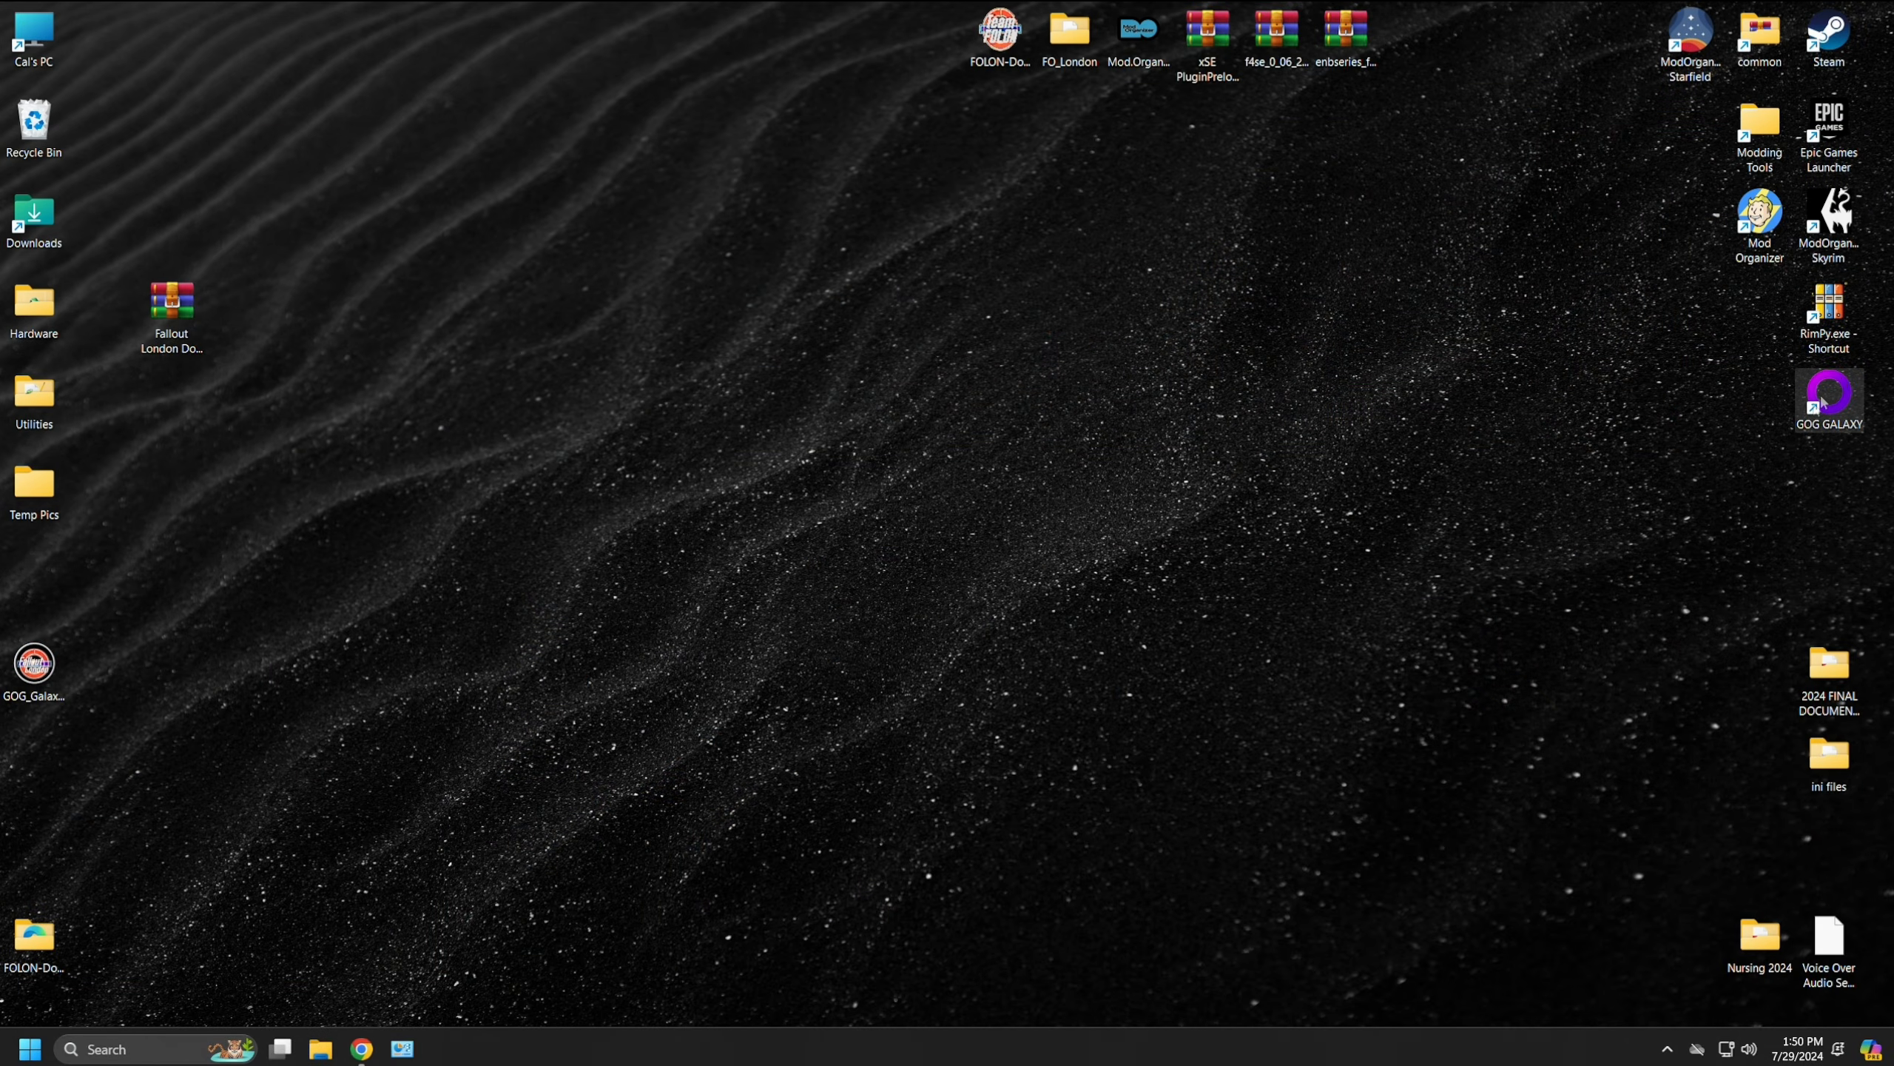
pyautogui.doubleClick(1829, 423)
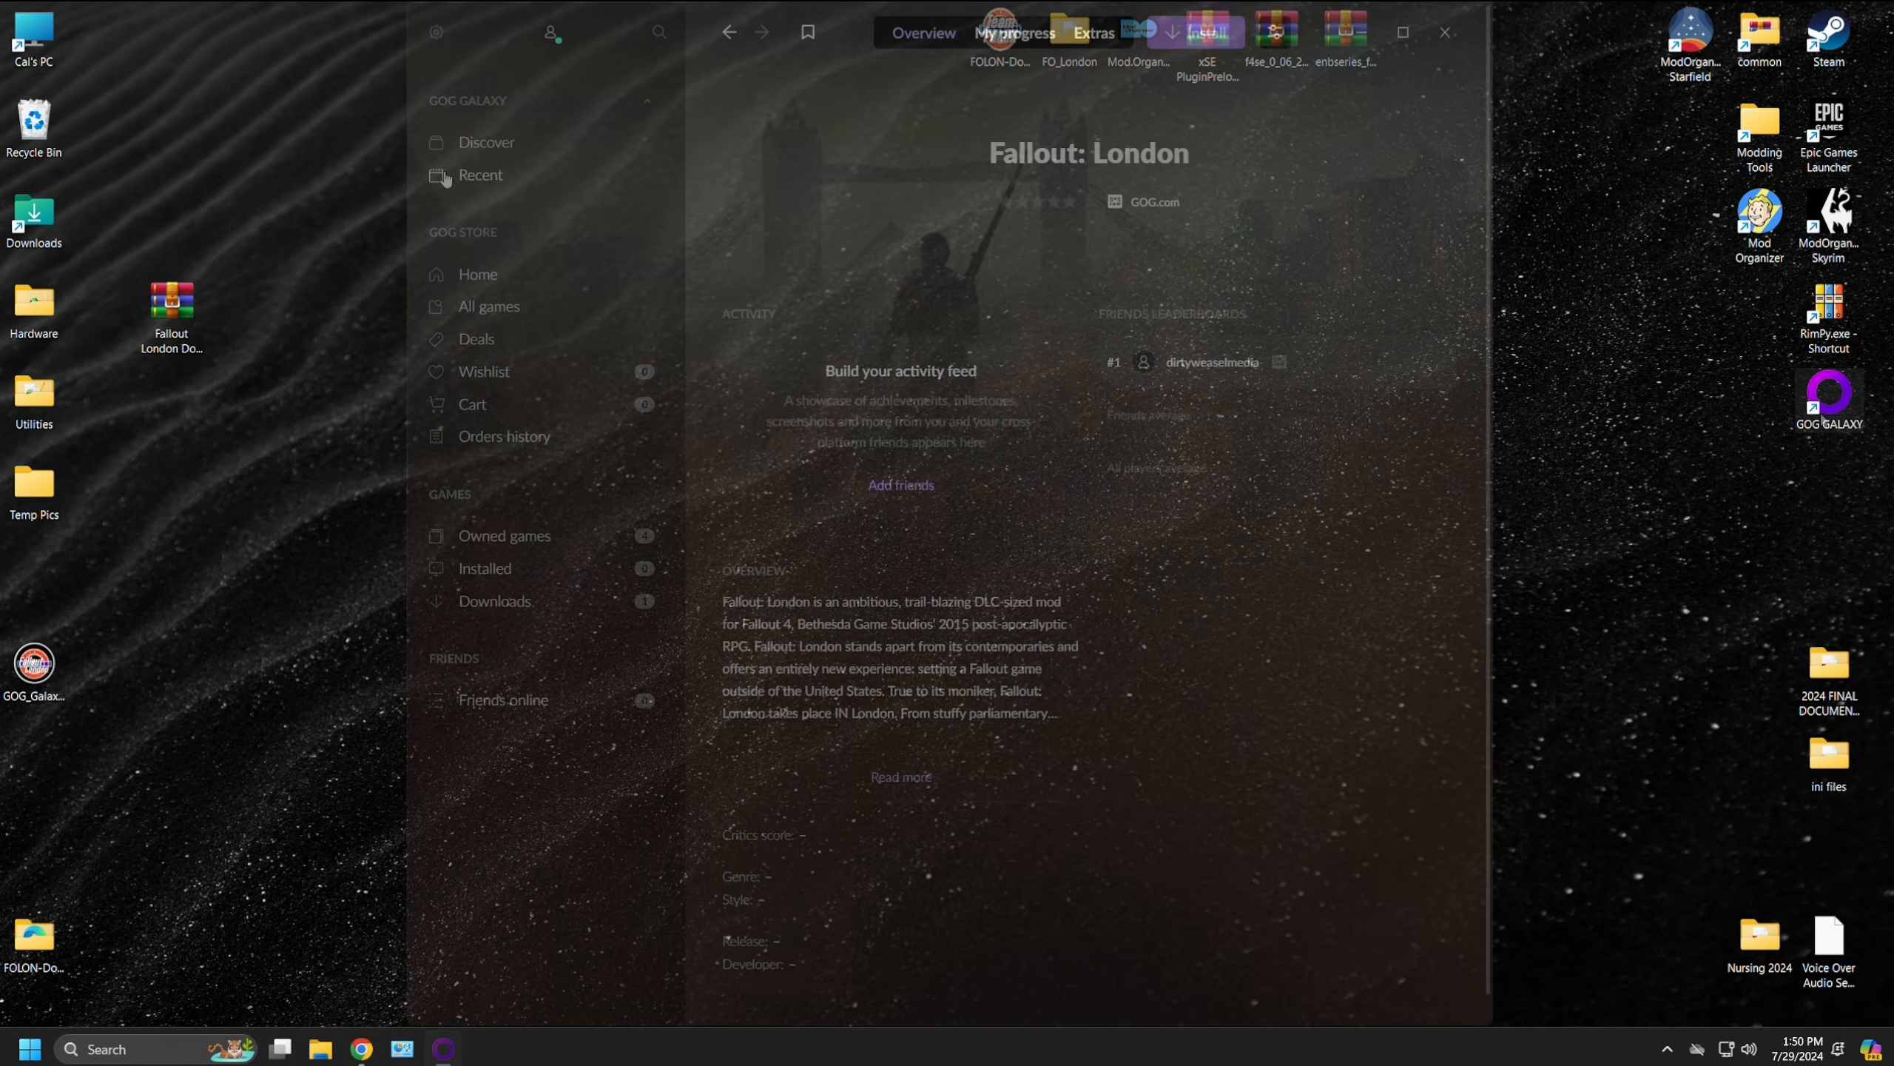
pyautogui.click(442, 272)
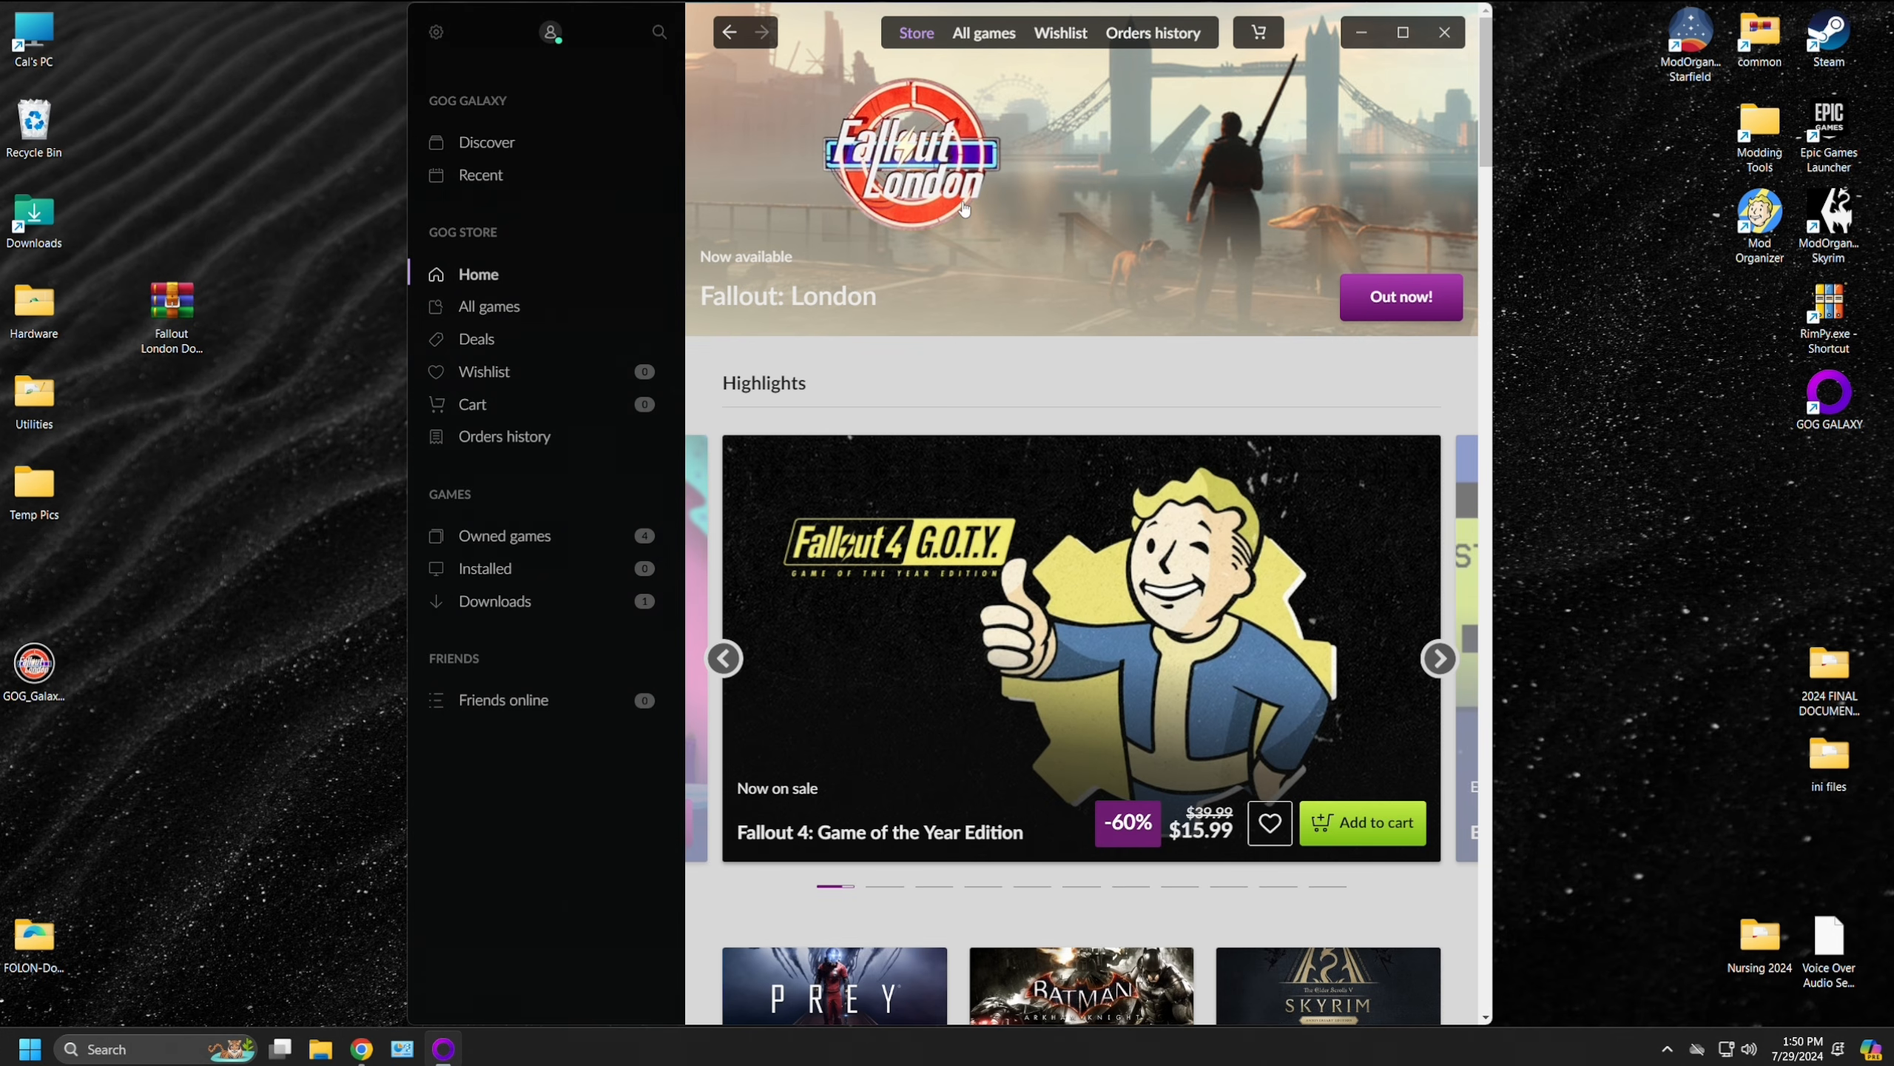
pyautogui.click(854, 296)
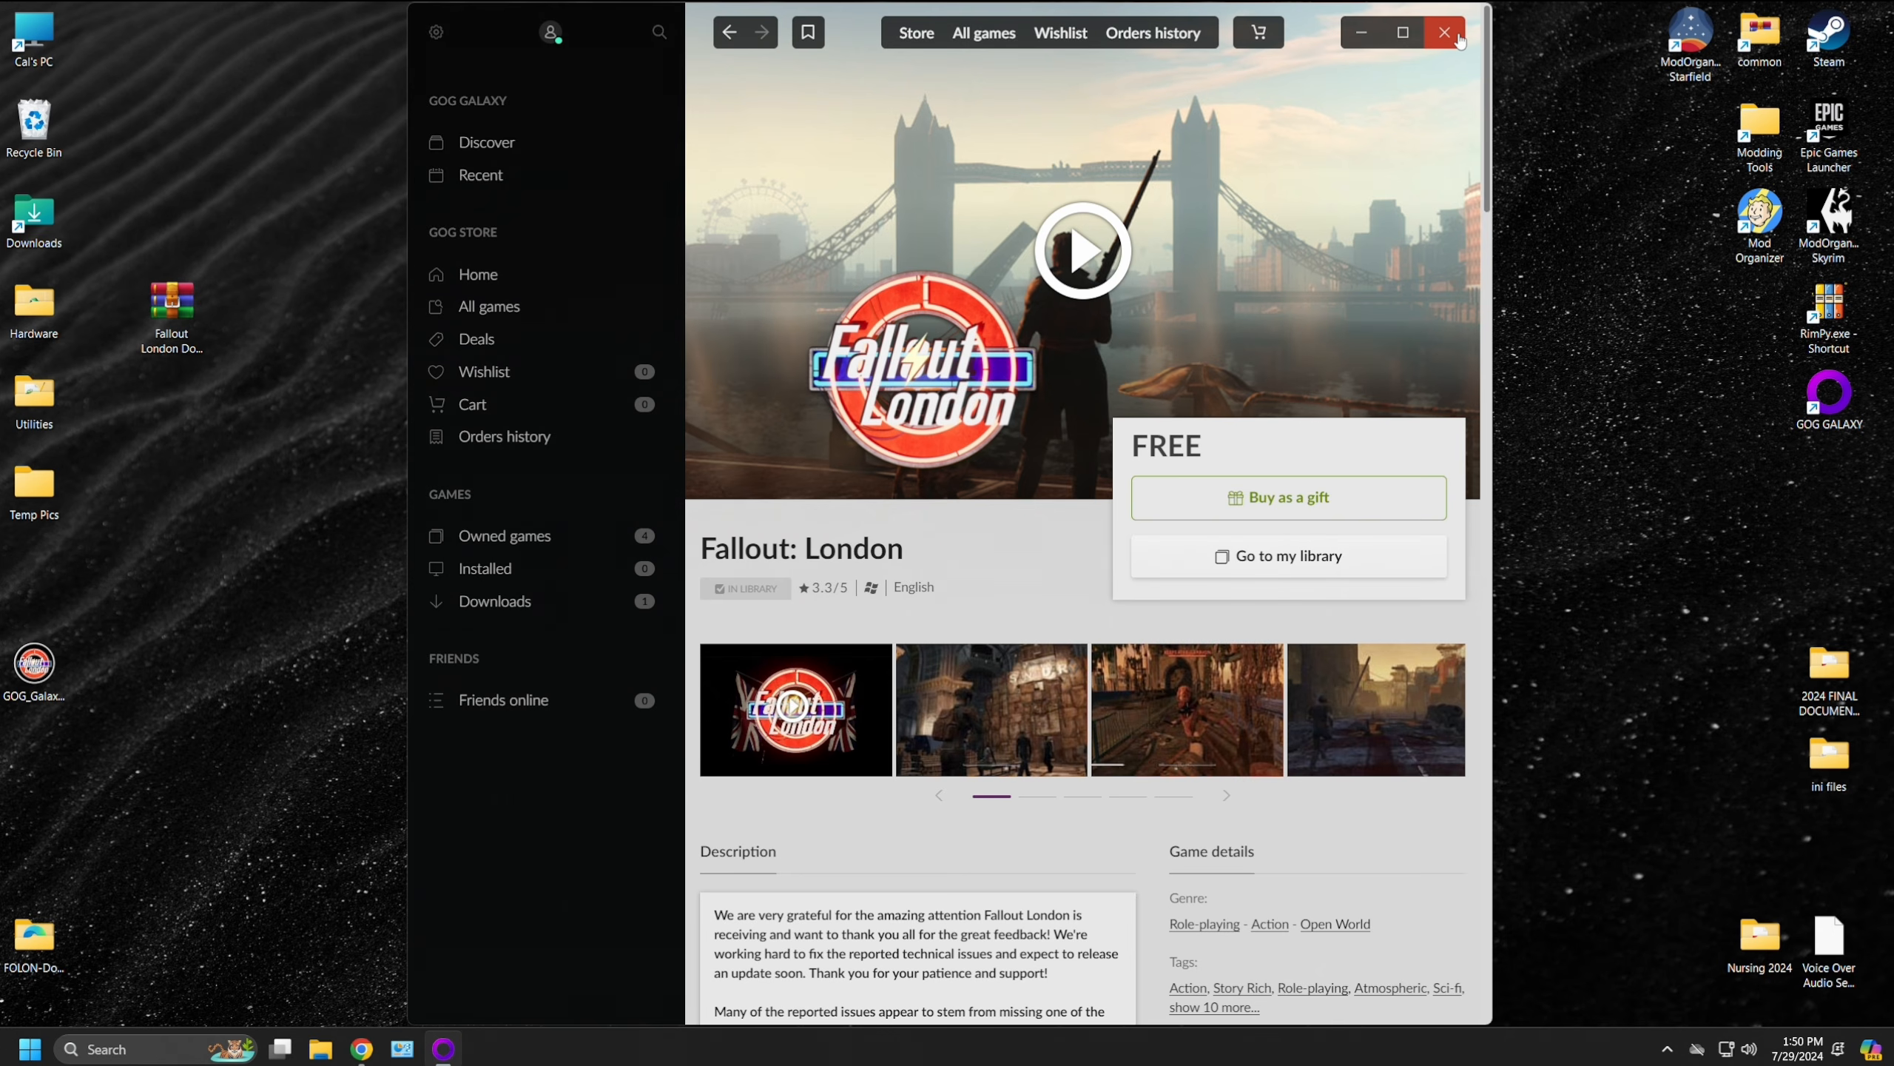
pyautogui.click(1459, 41)
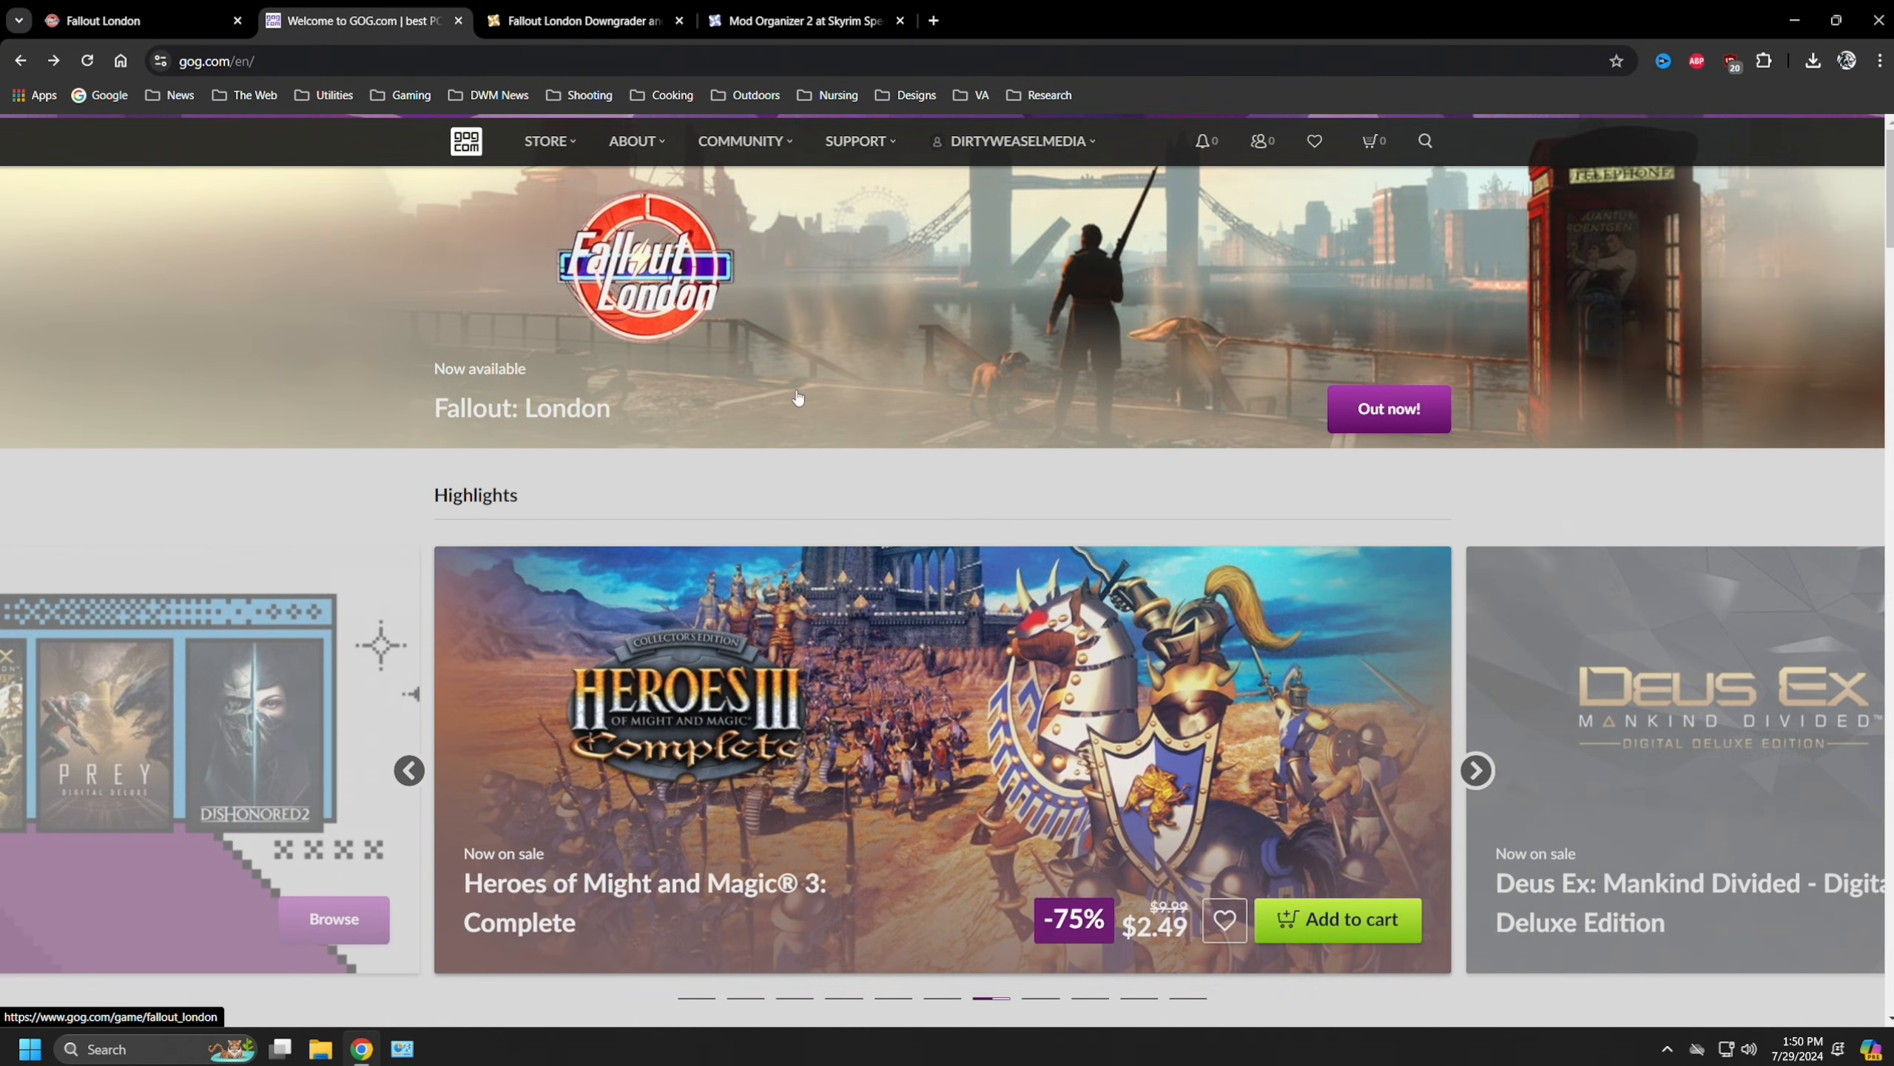
# Step: On GOG.com, open Fallout: London from the account library and examine its offline backup game installers
pyautogui.click(798, 397)
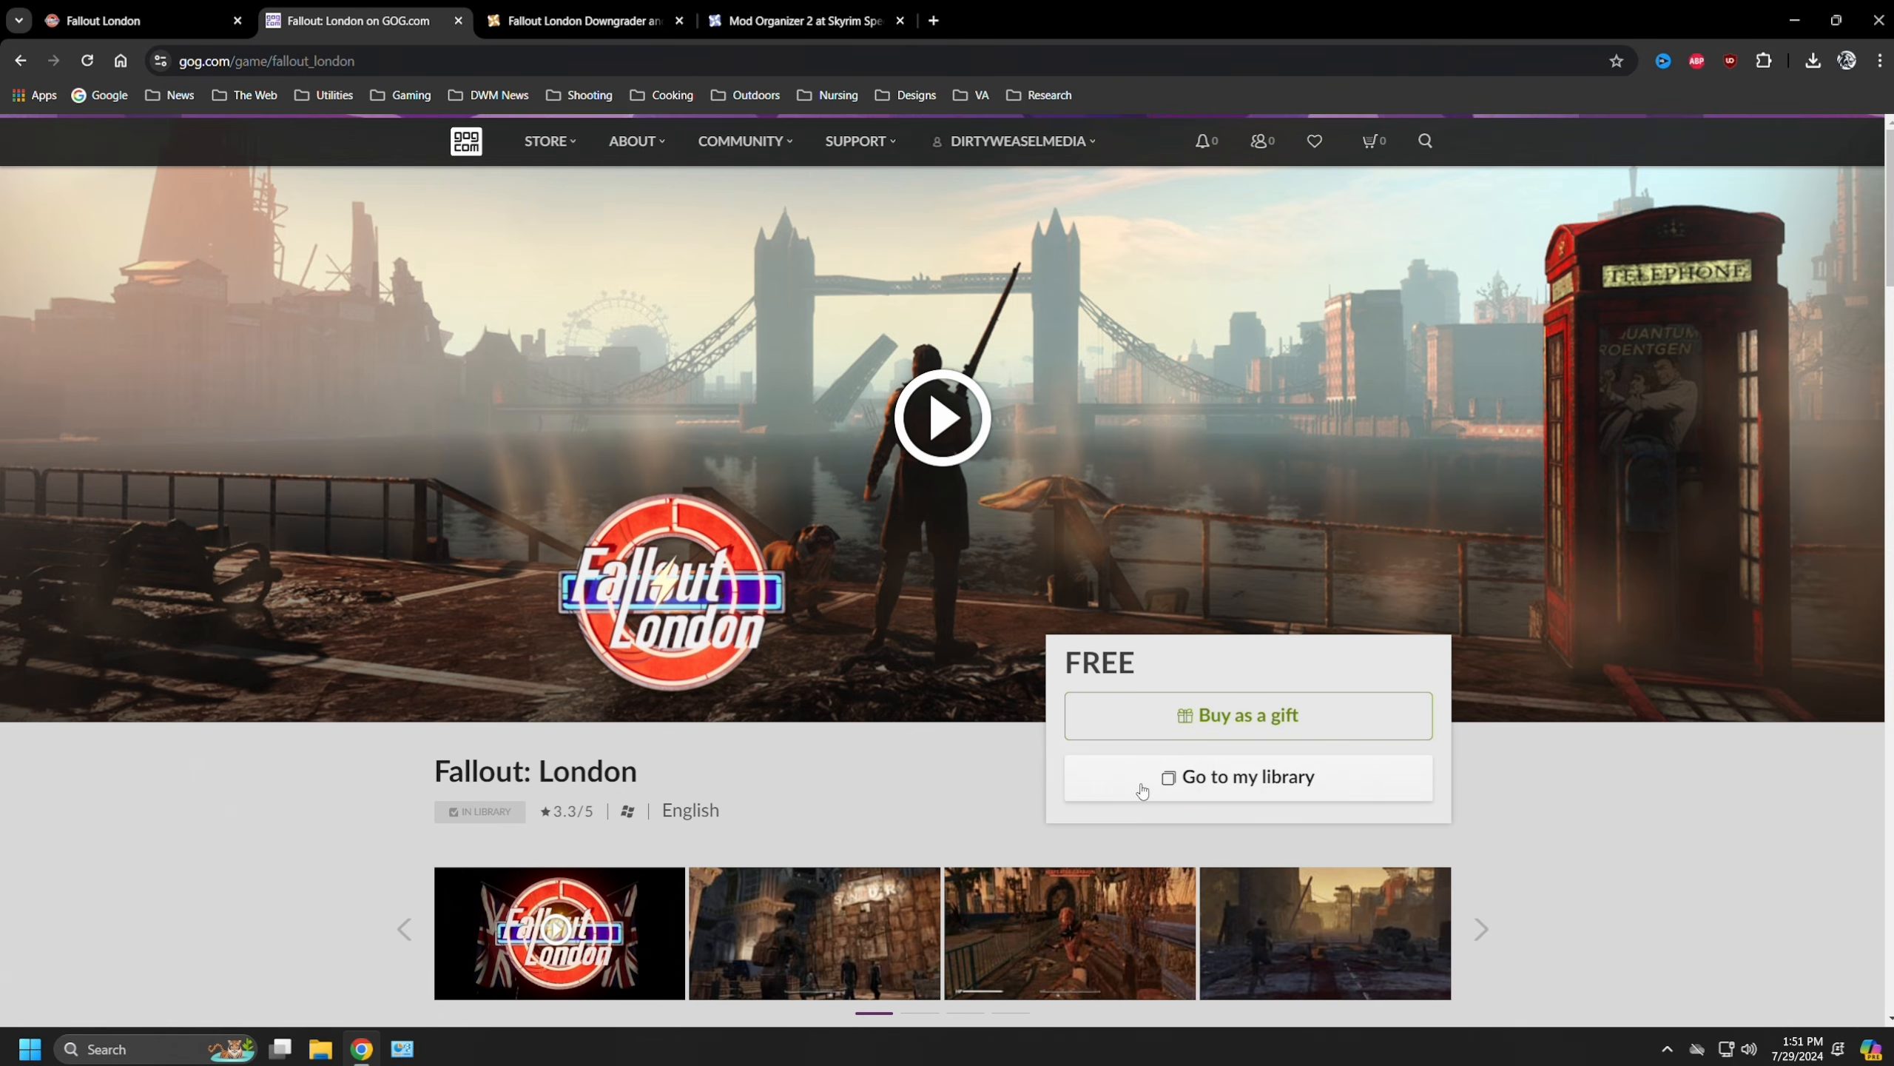
pyautogui.click(1140, 789)
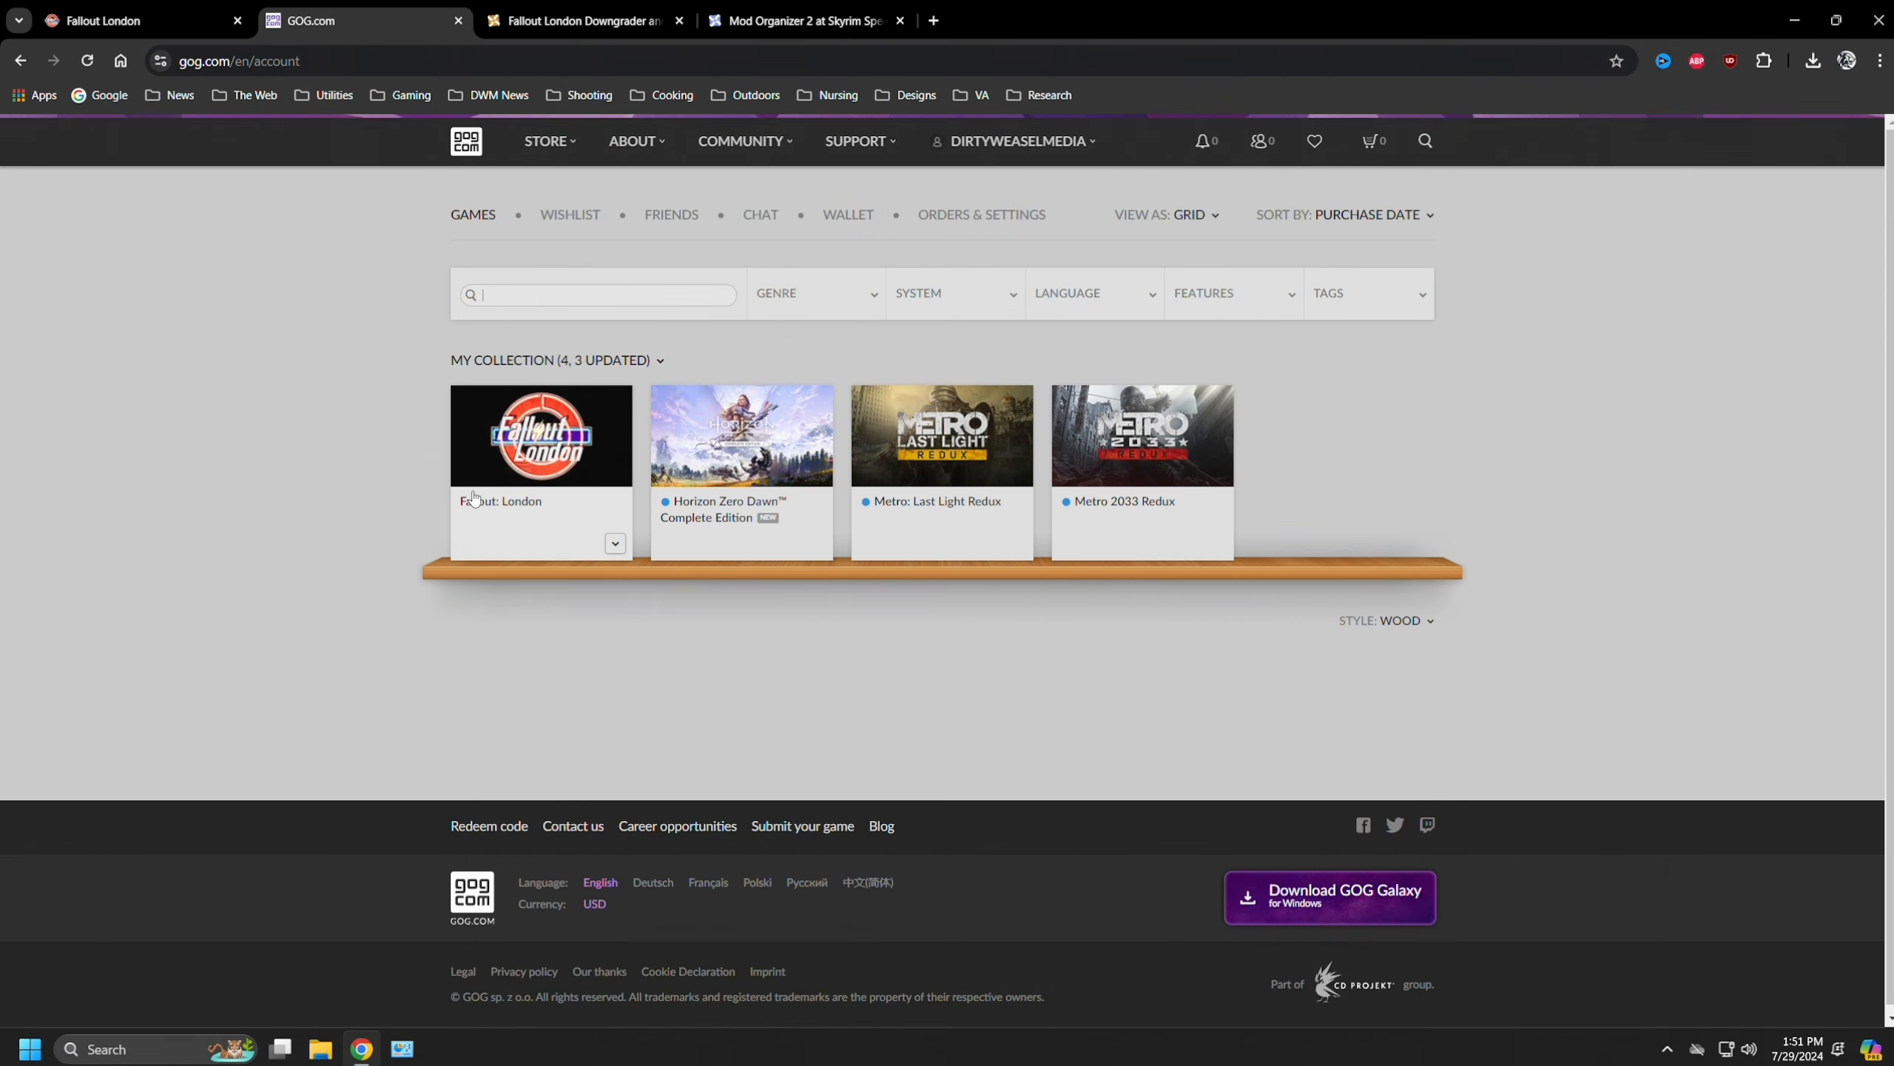
pyautogui.click(474, 499)
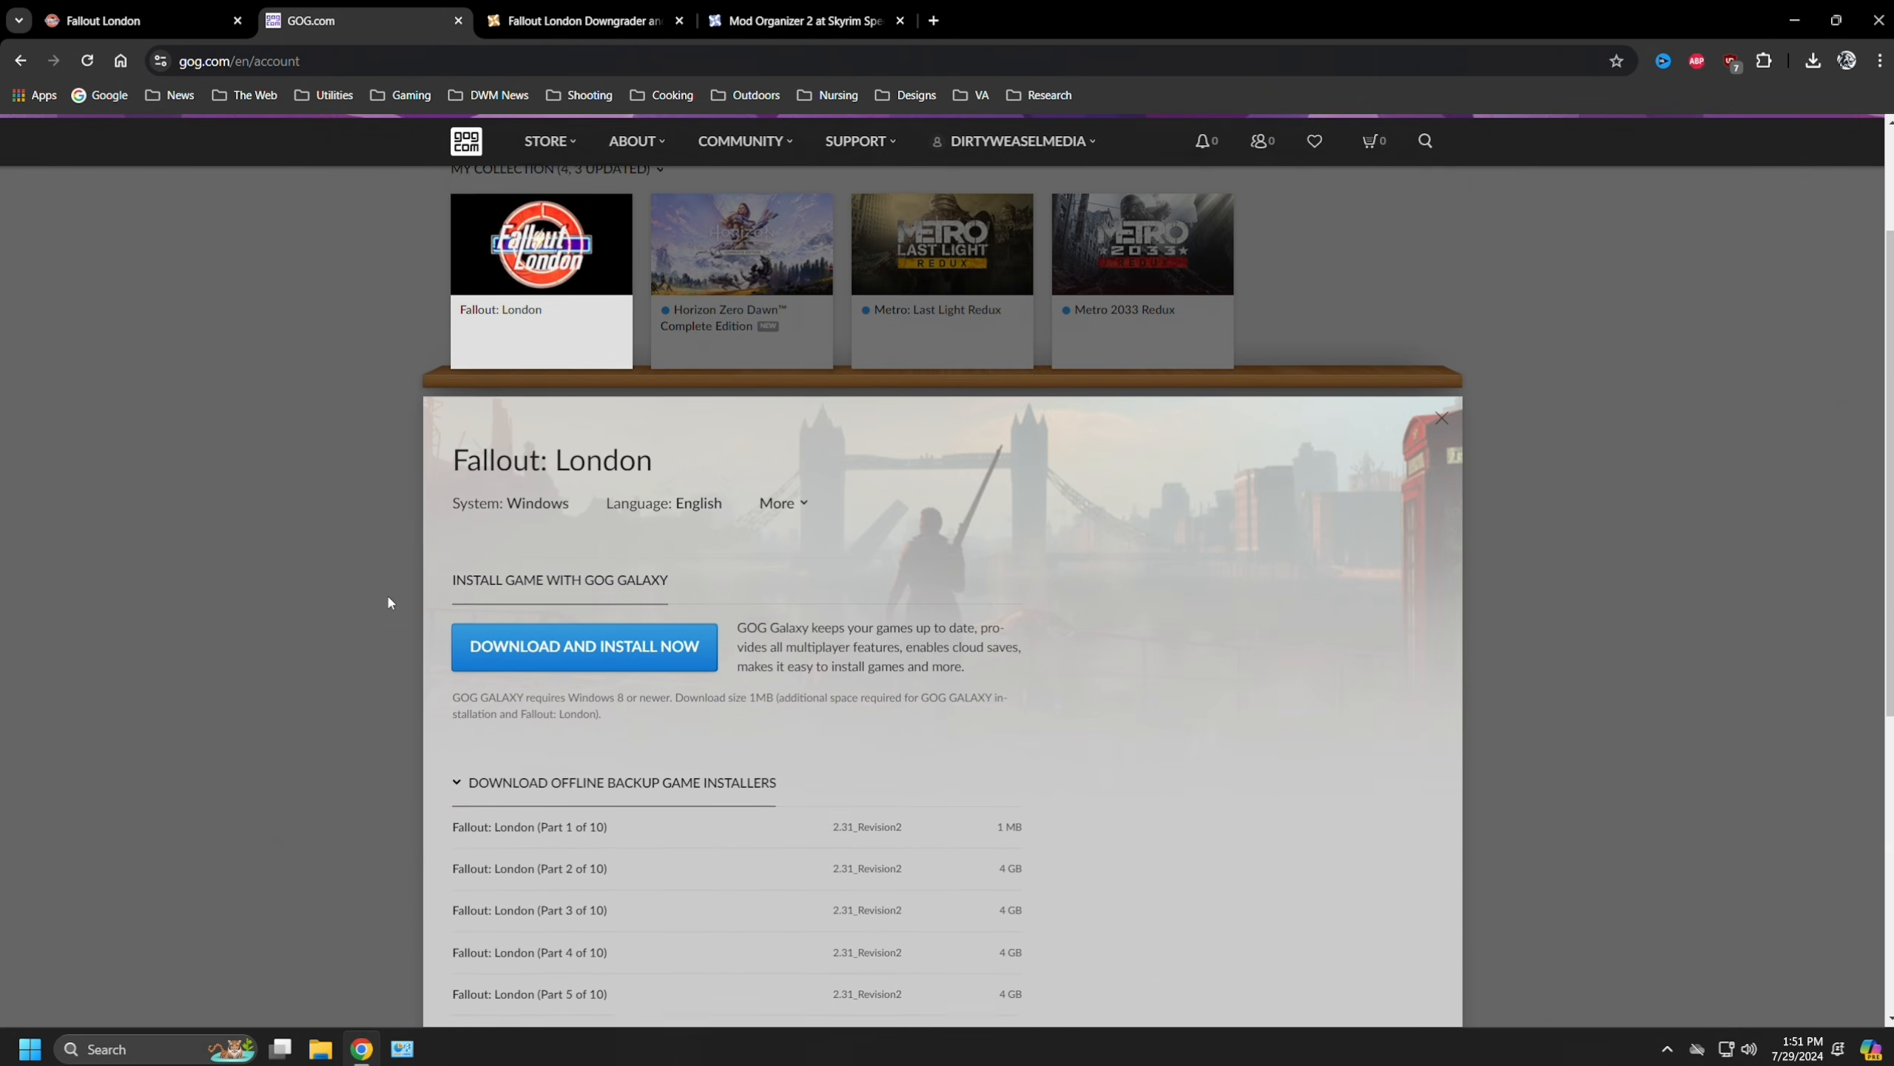
pyautogui.scroll(-4, 388, 601)
pyautogui.scroll(-1, 388, 602)
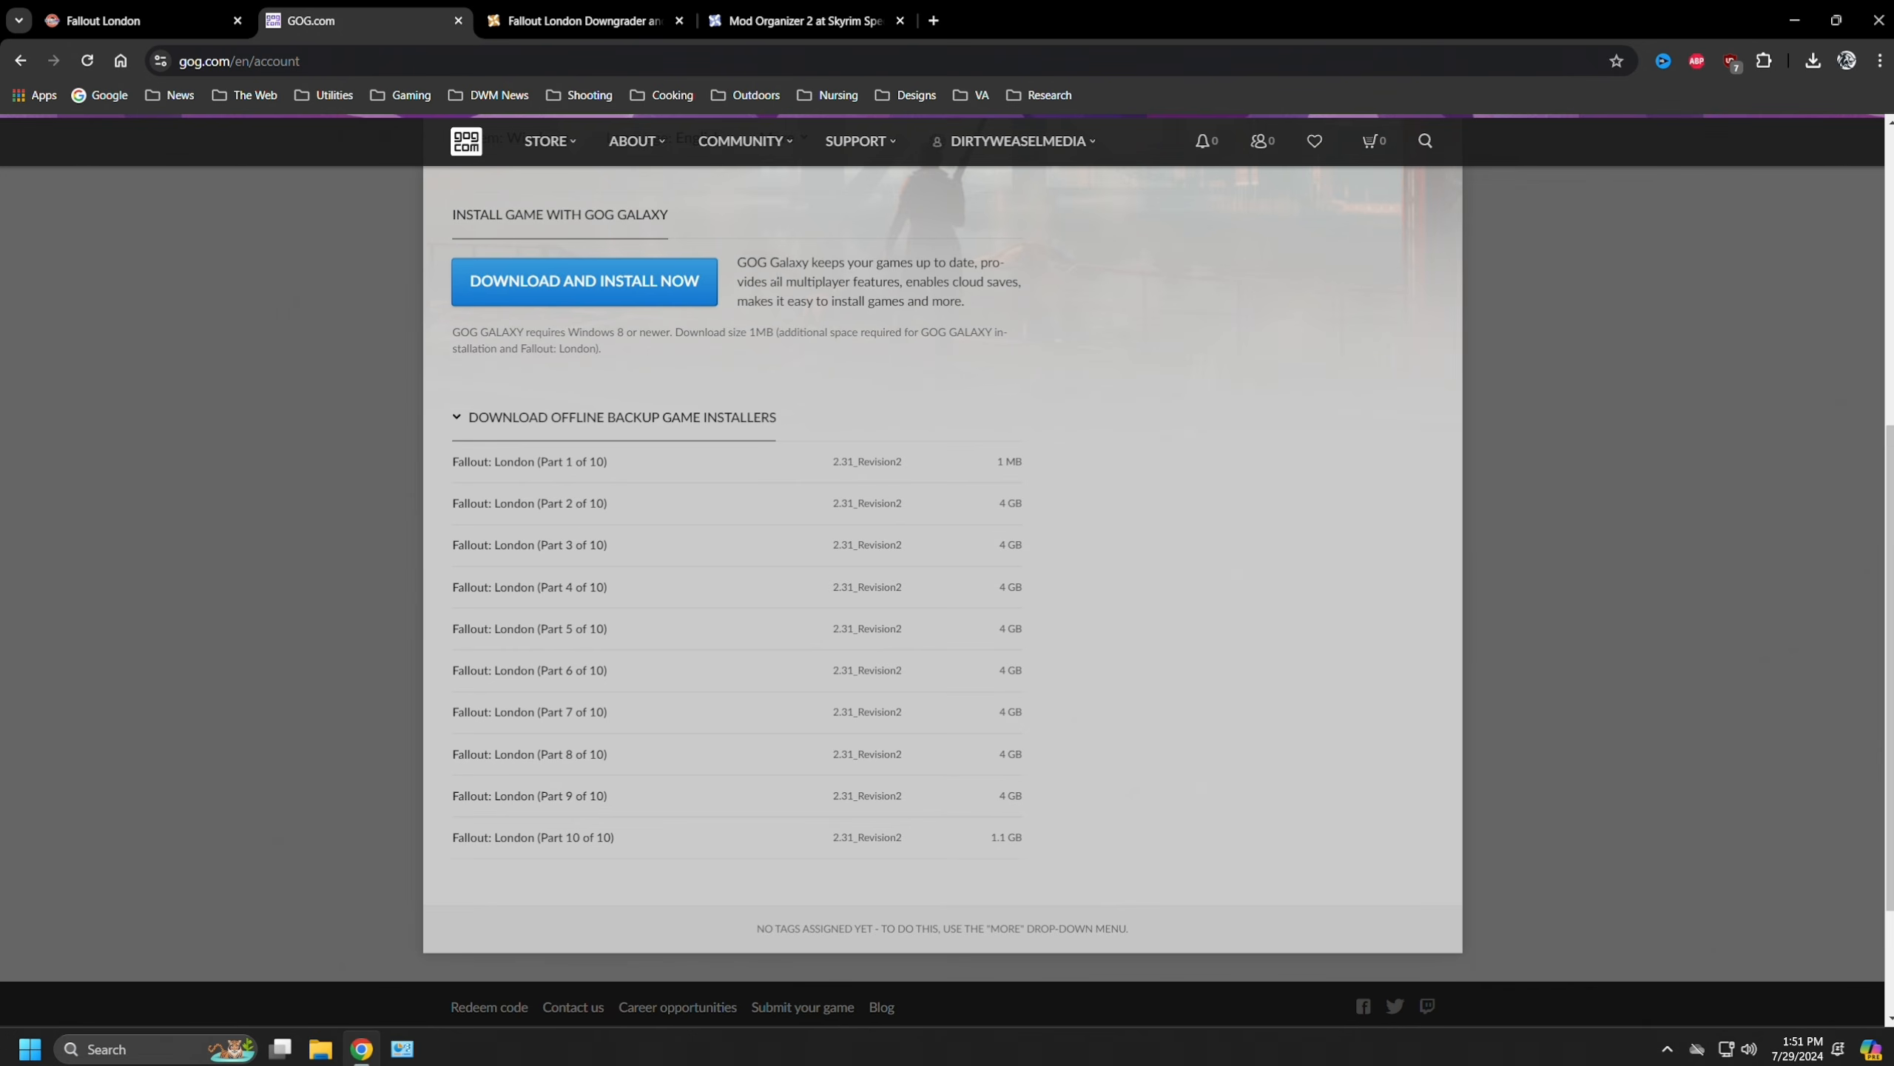
pyautogui.moveTo(746, 262); pyautogui.dragTo(808, 262)
pyautogui.click(793, 346)
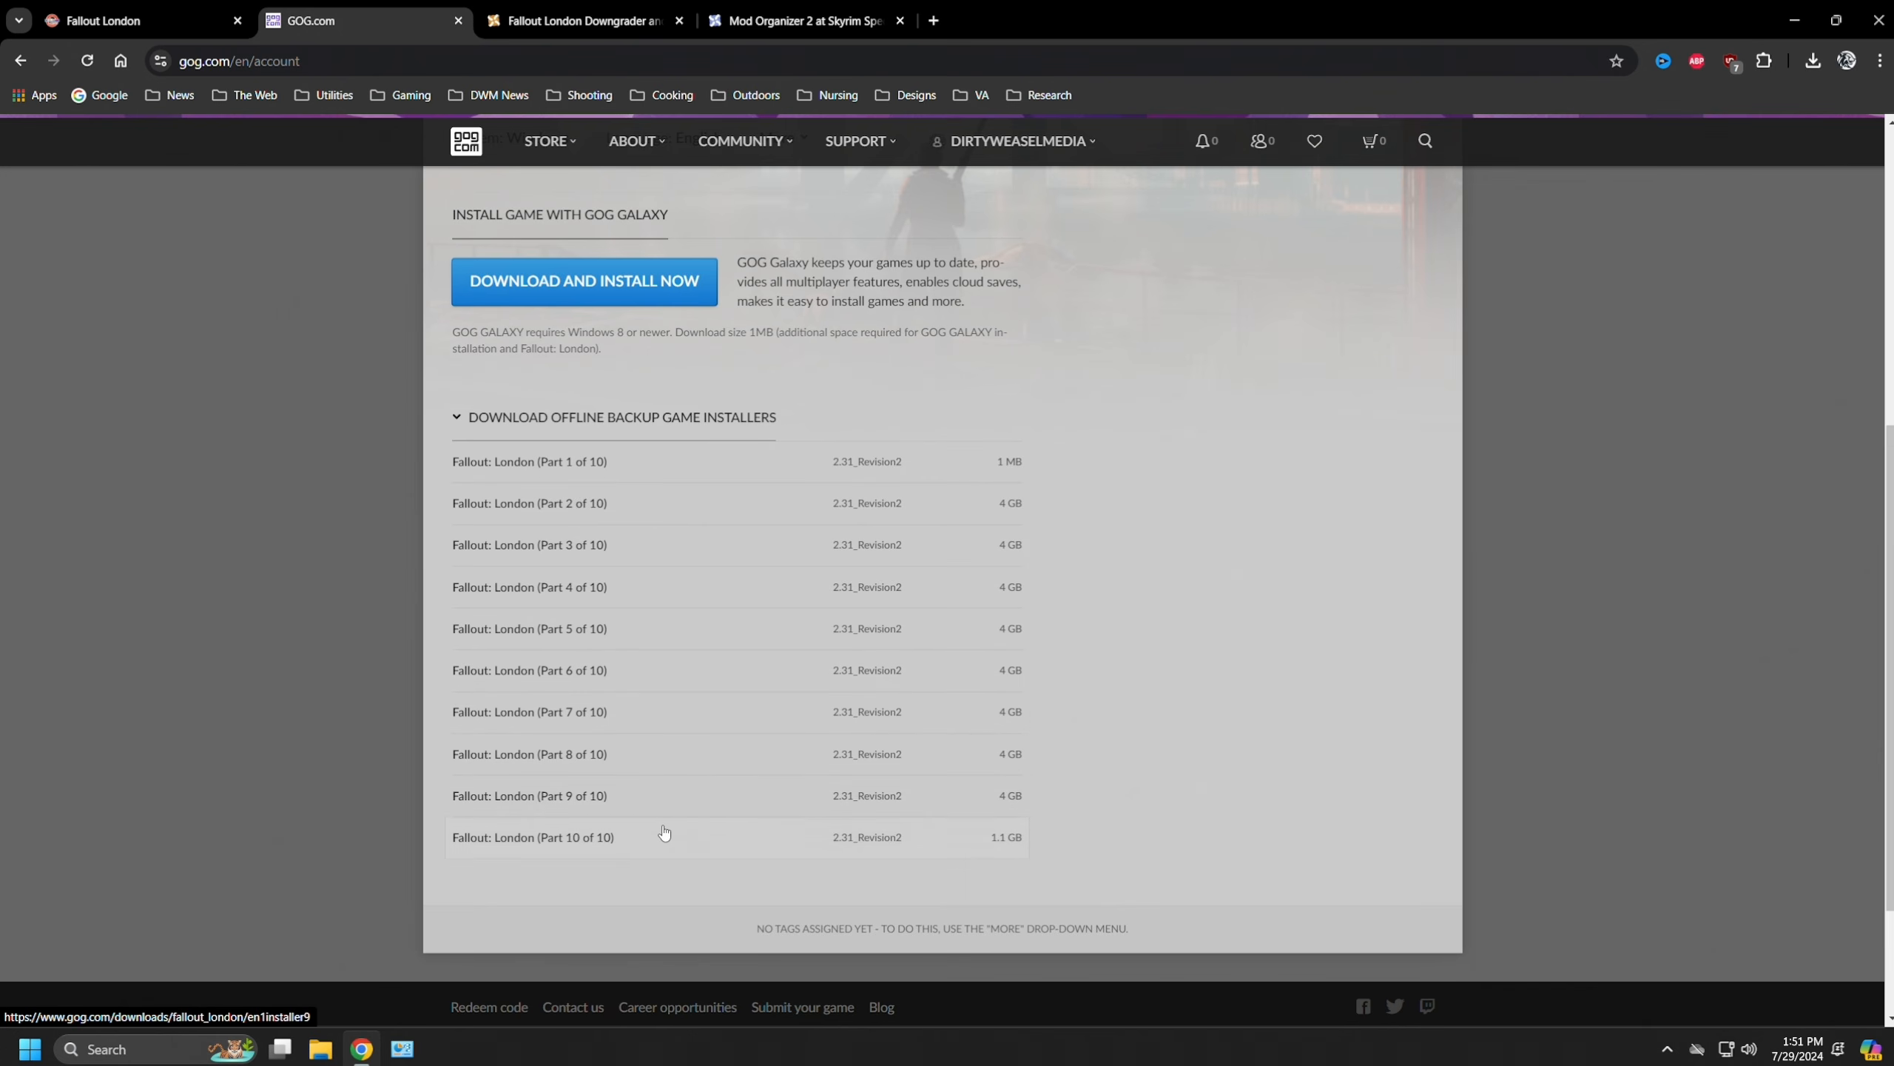
# Step: Open the FO_London folder on the desktop and shorten its window to fit the installer files
pyautogui.click(1784, 22)
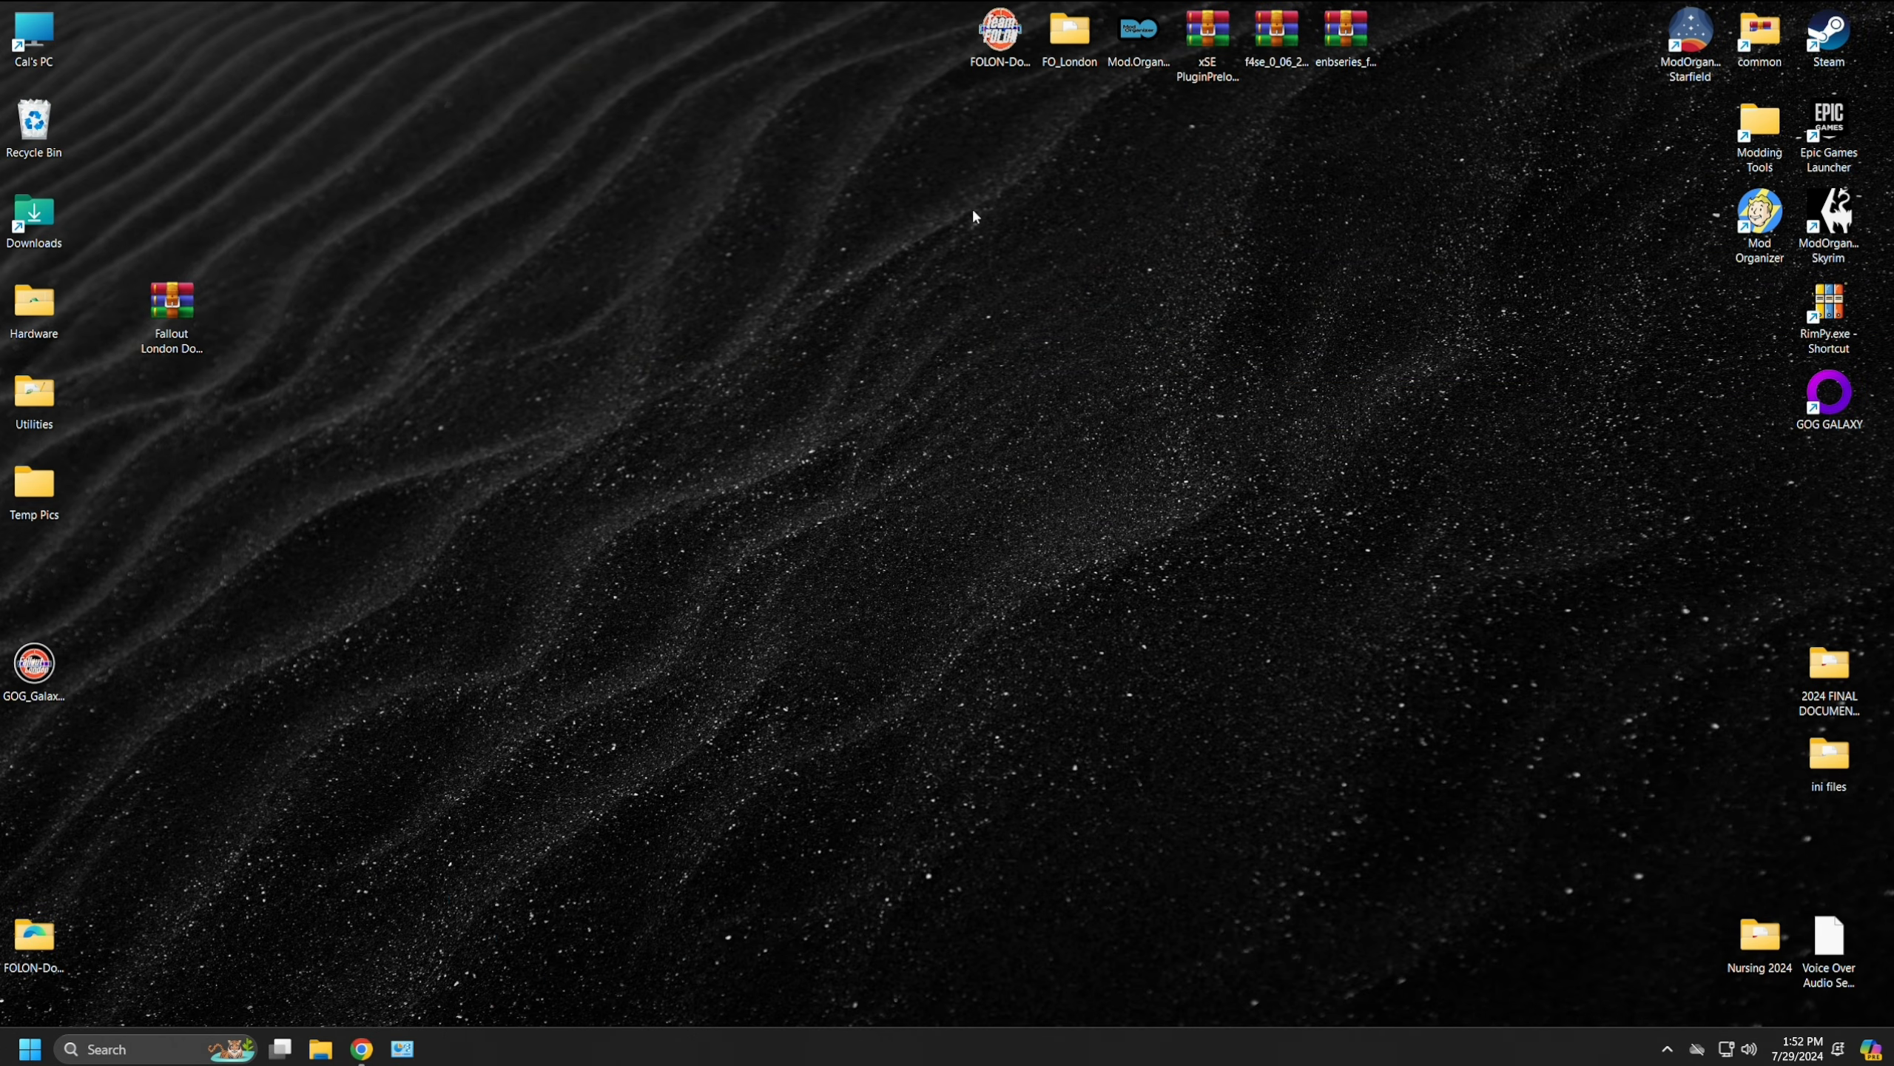
pyautogui.doubleClick(1064, 59)
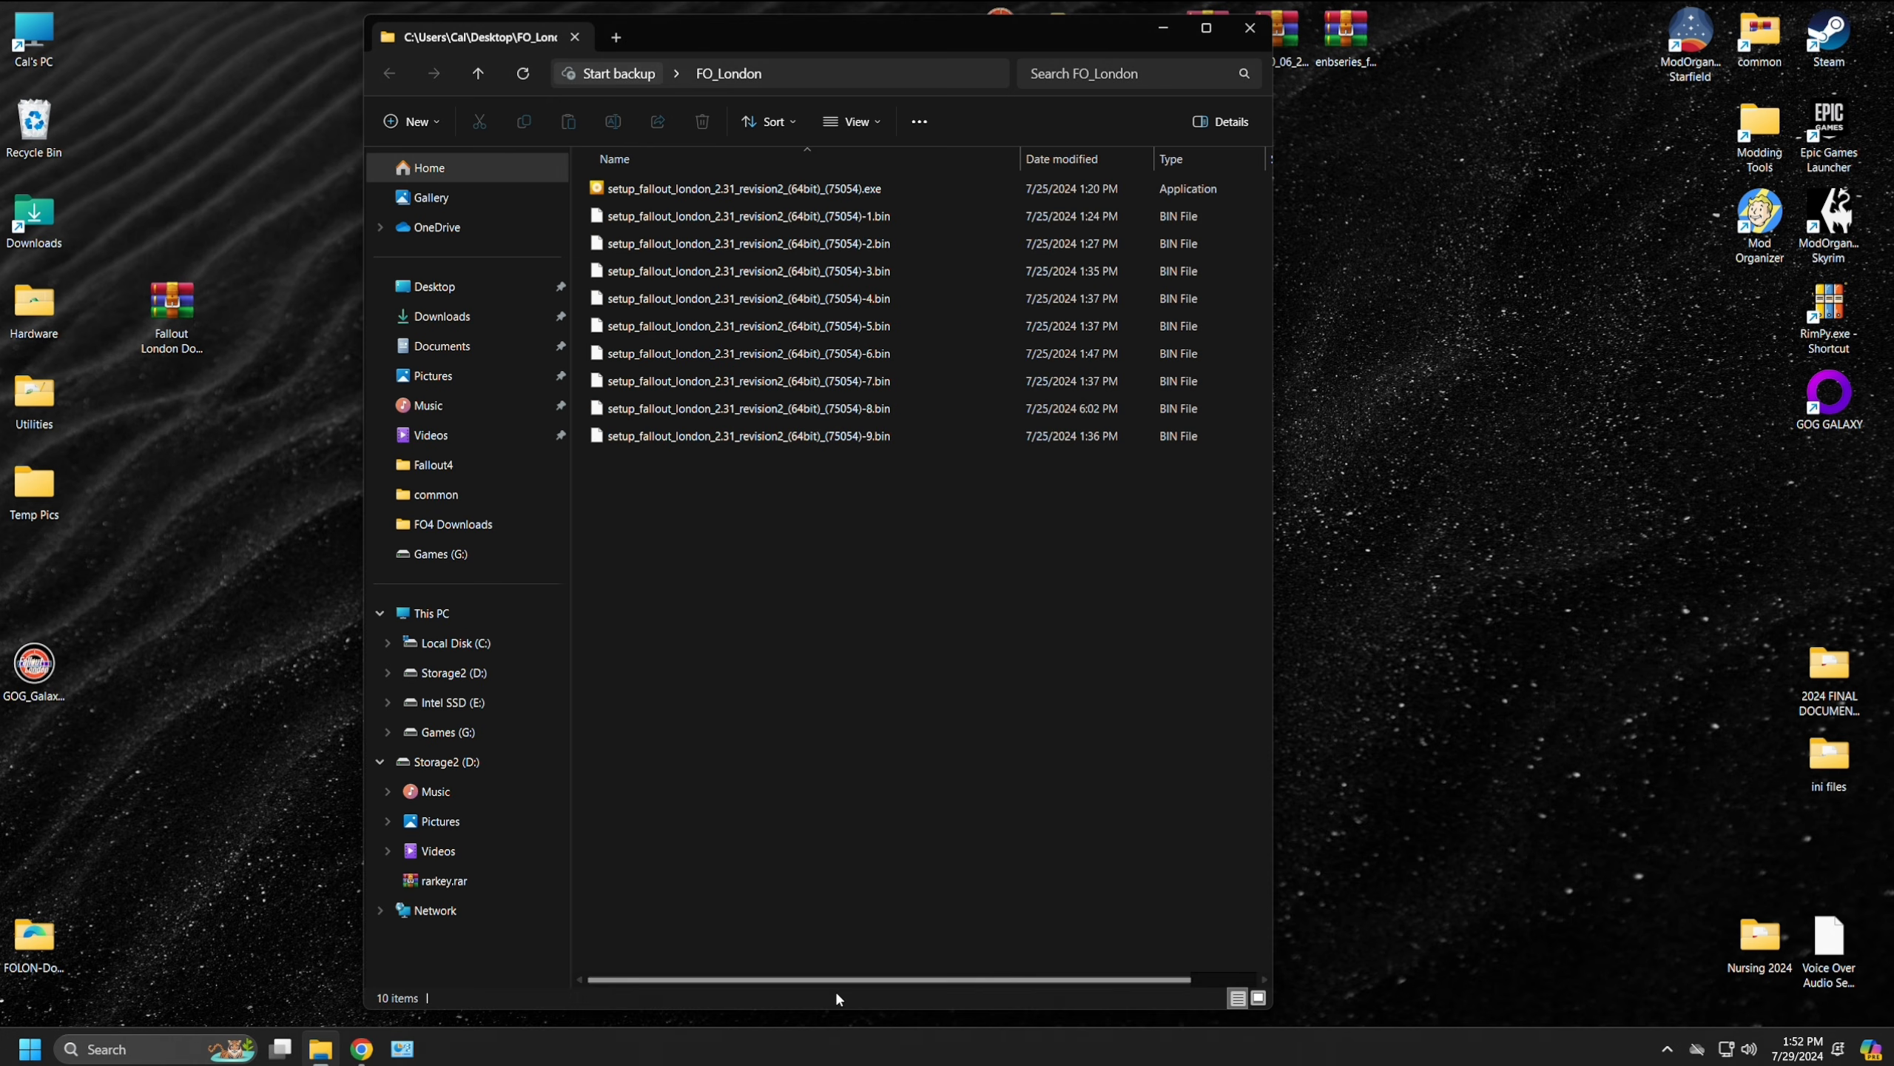
pyautogui.moveTo(846, 1010); pyautogui.dragTo(880, 571)
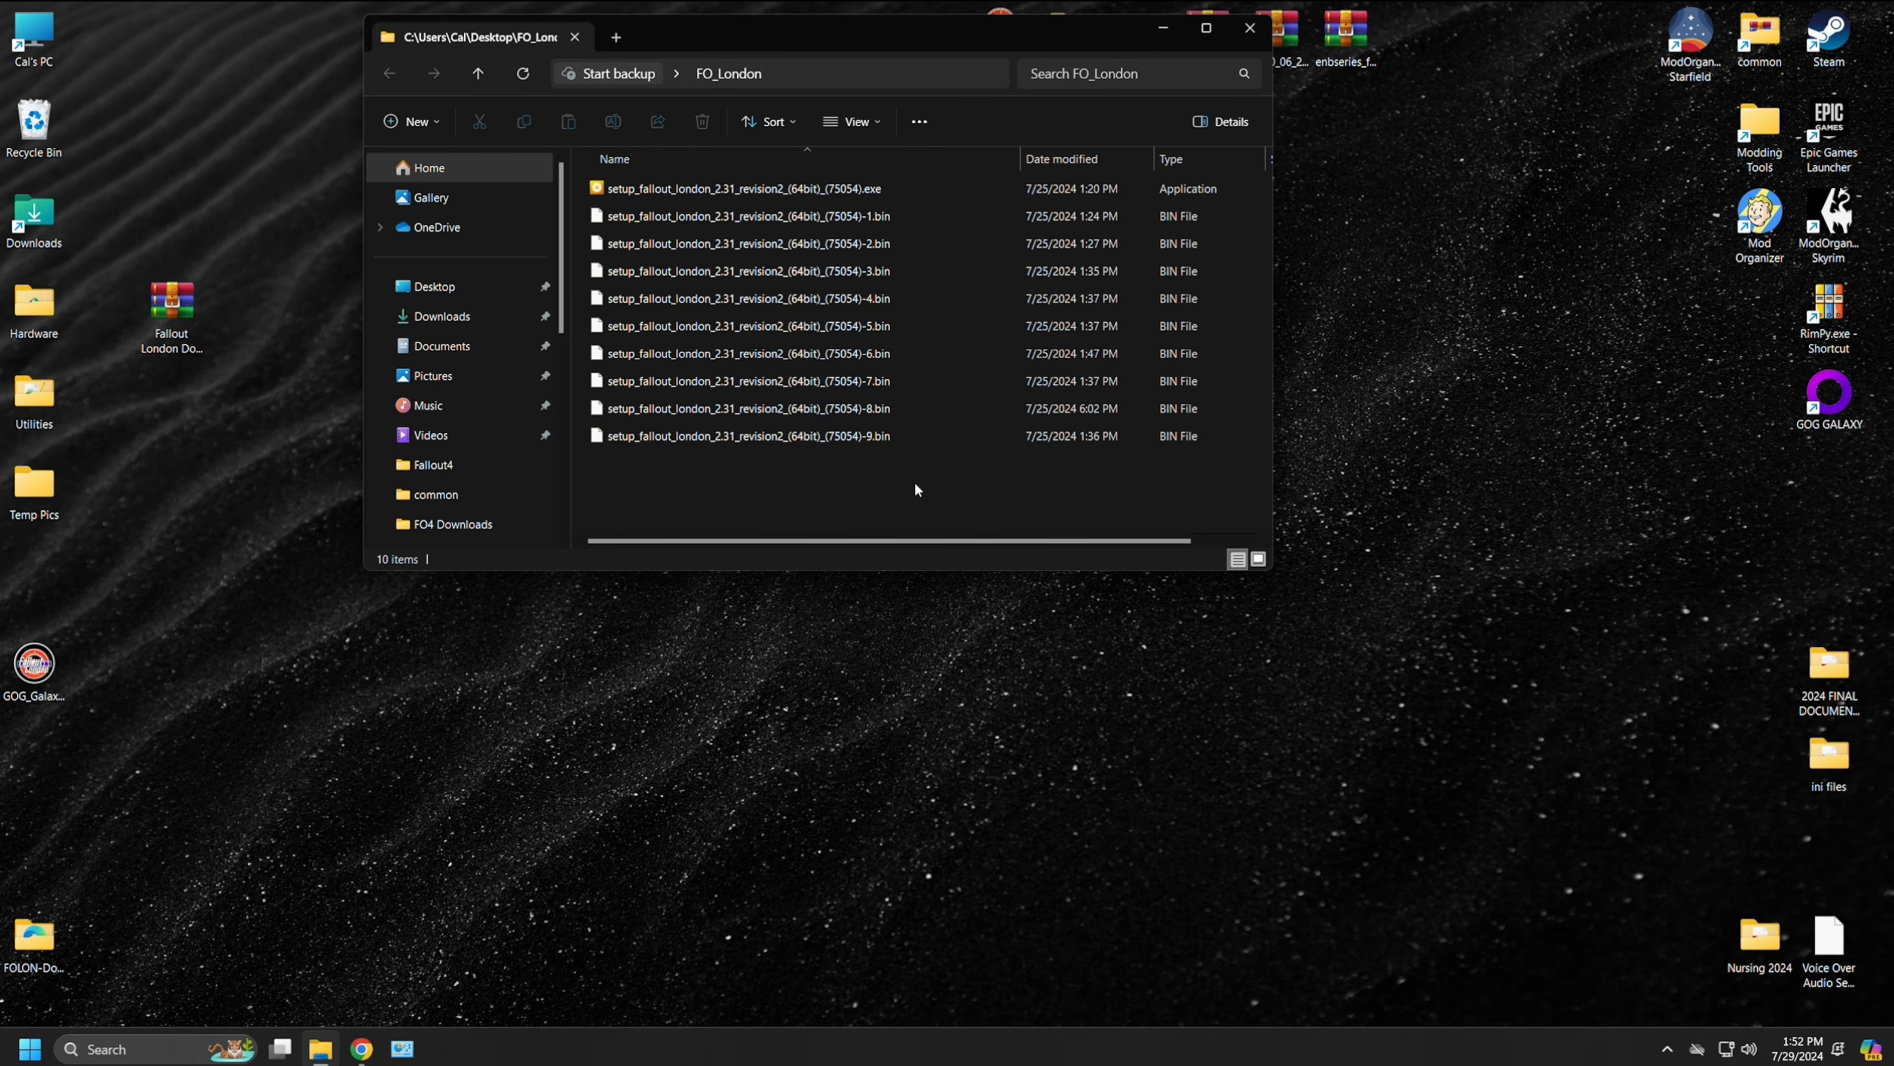
# Step: Close the FO_London folder, switch to GOG Galaxy and start the installation of Fallout: London from its game page
pyautogui.click(362, 1049)
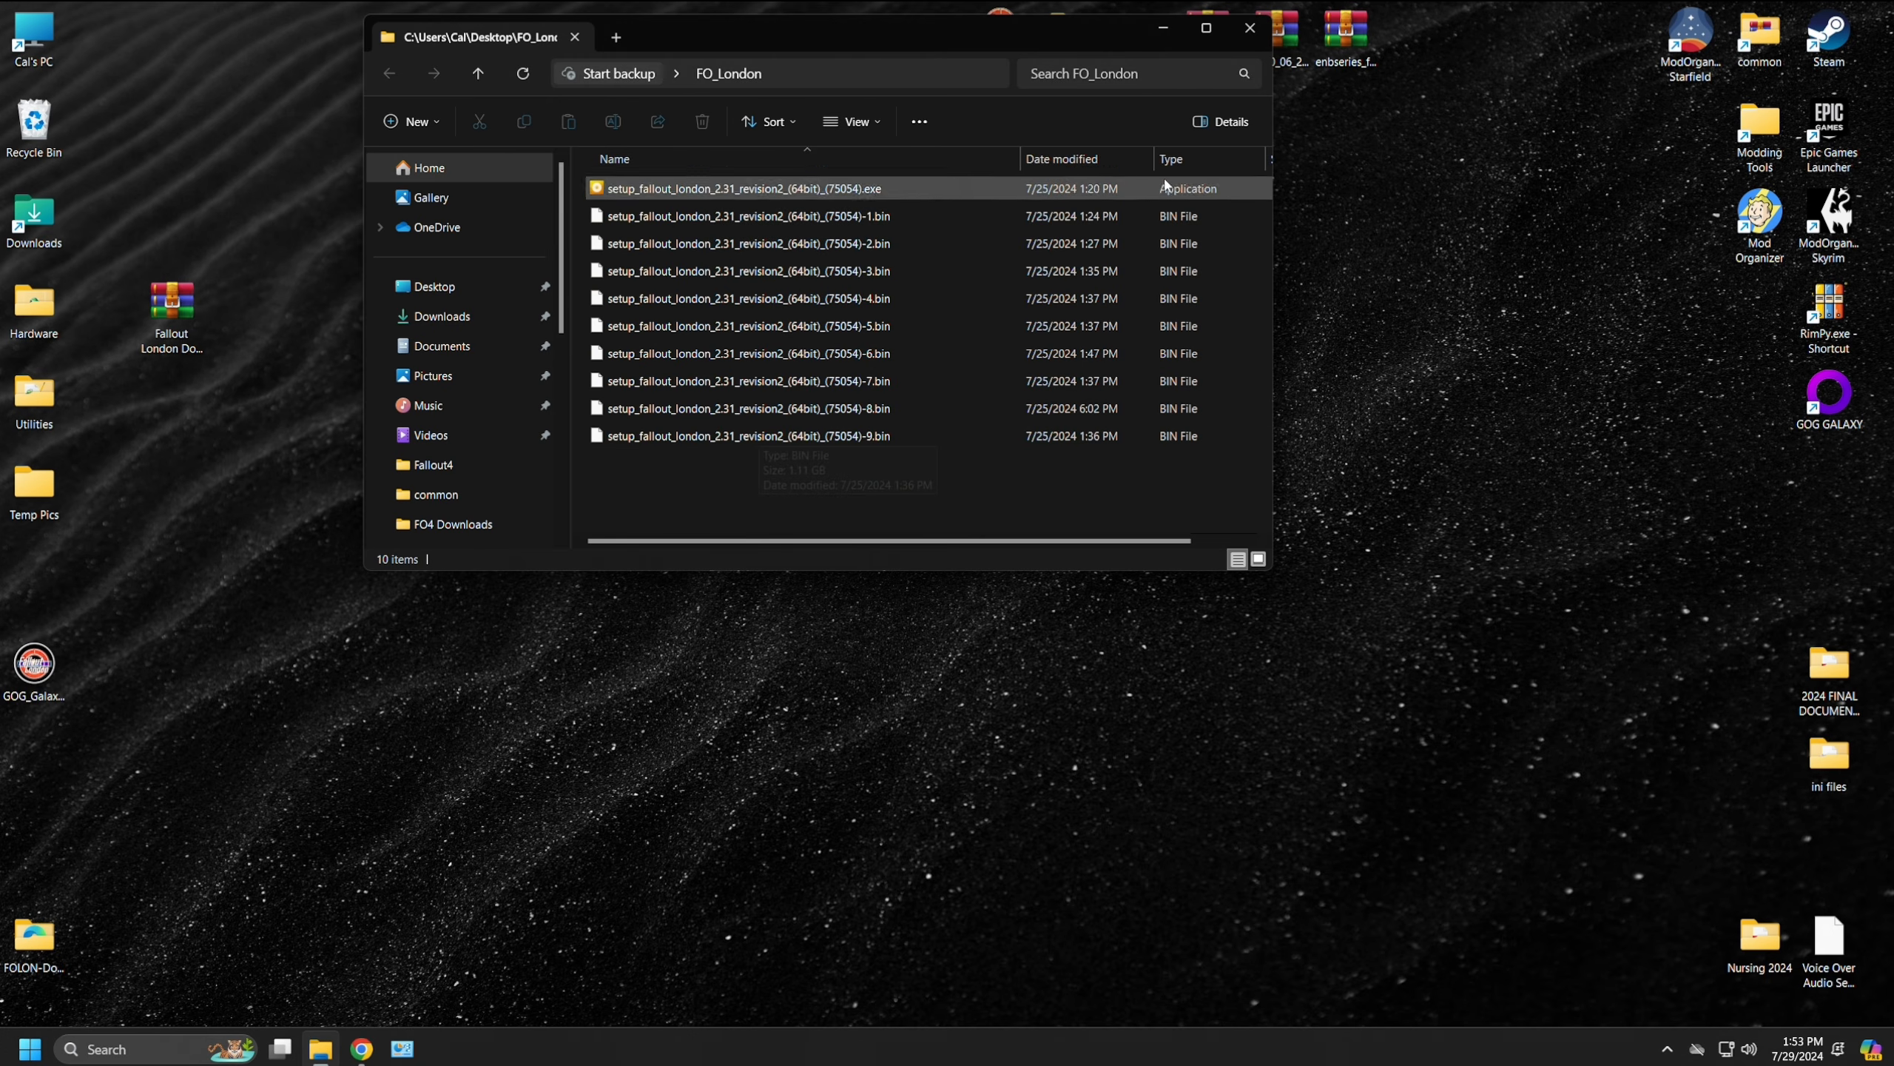
pyautogui.click(1249, 30)
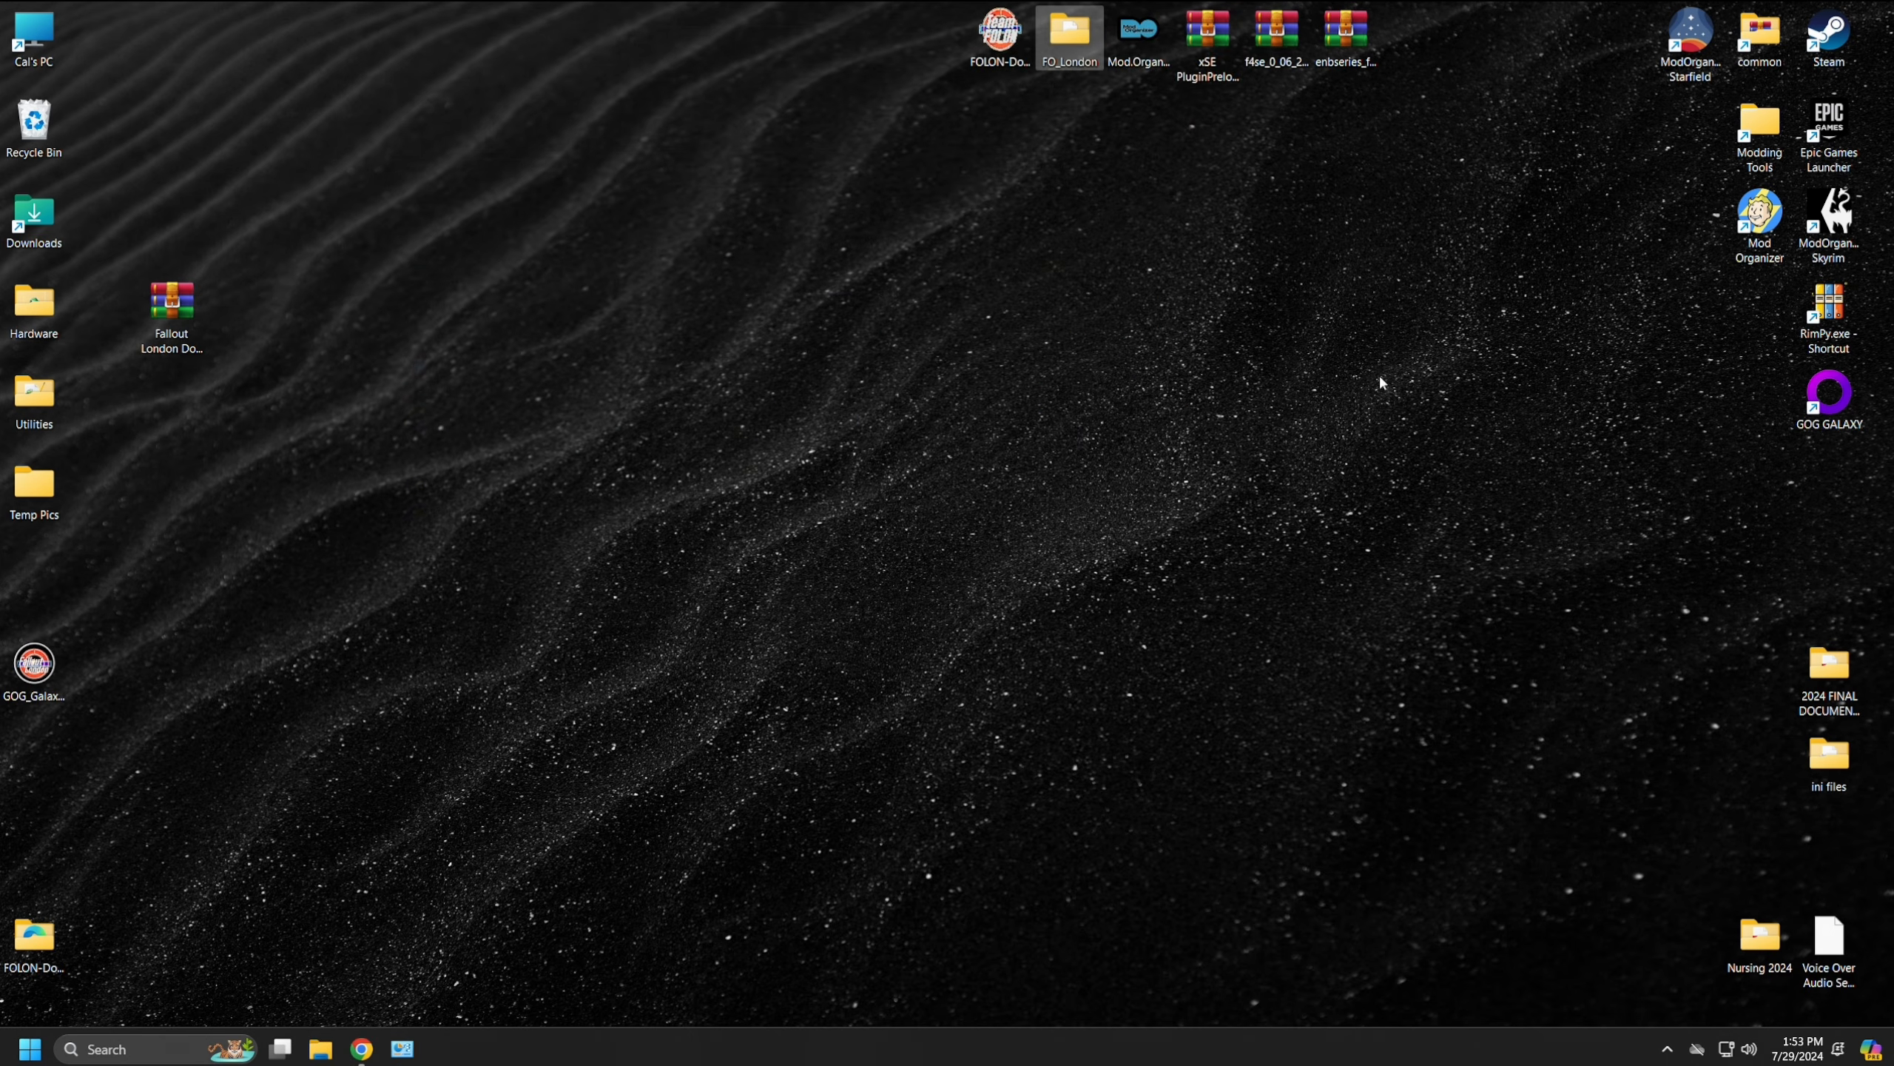
pyautogui.doubleClick(1832, 412)
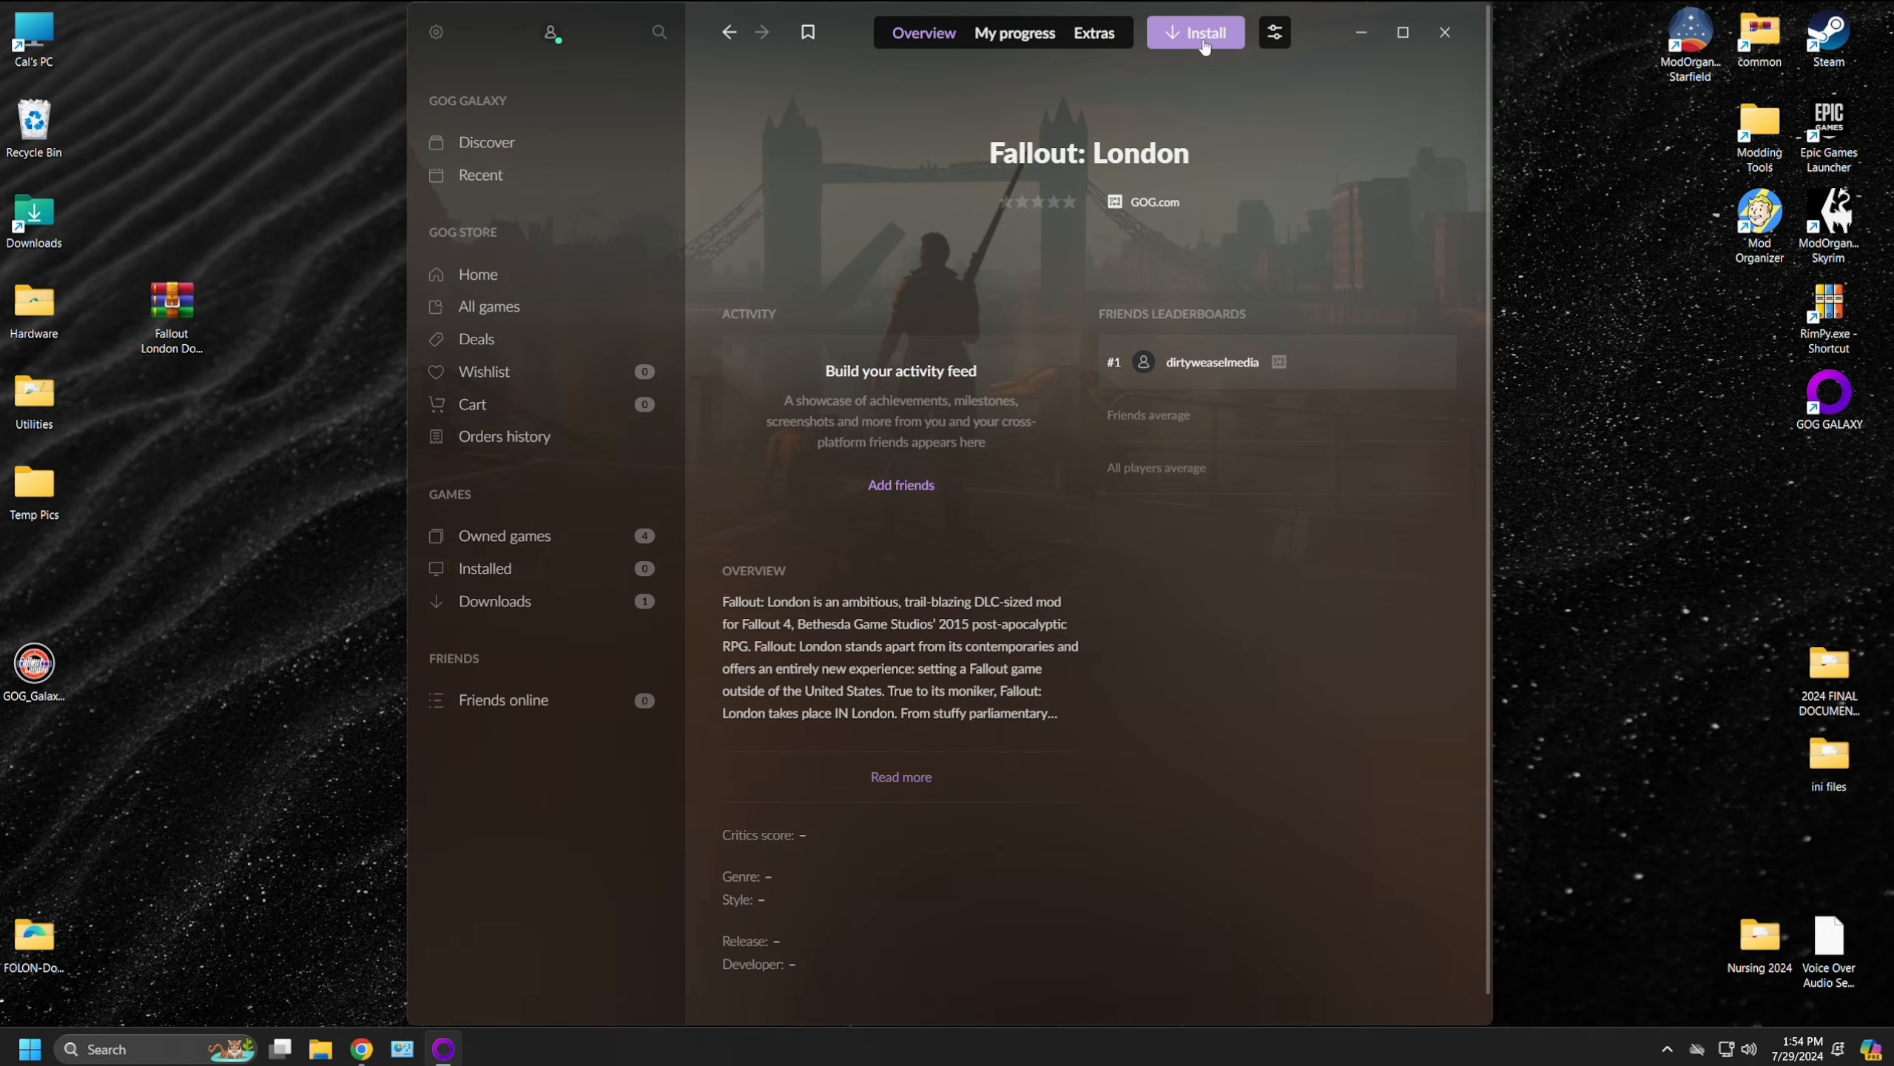
pyautogui.click(1205, 41)
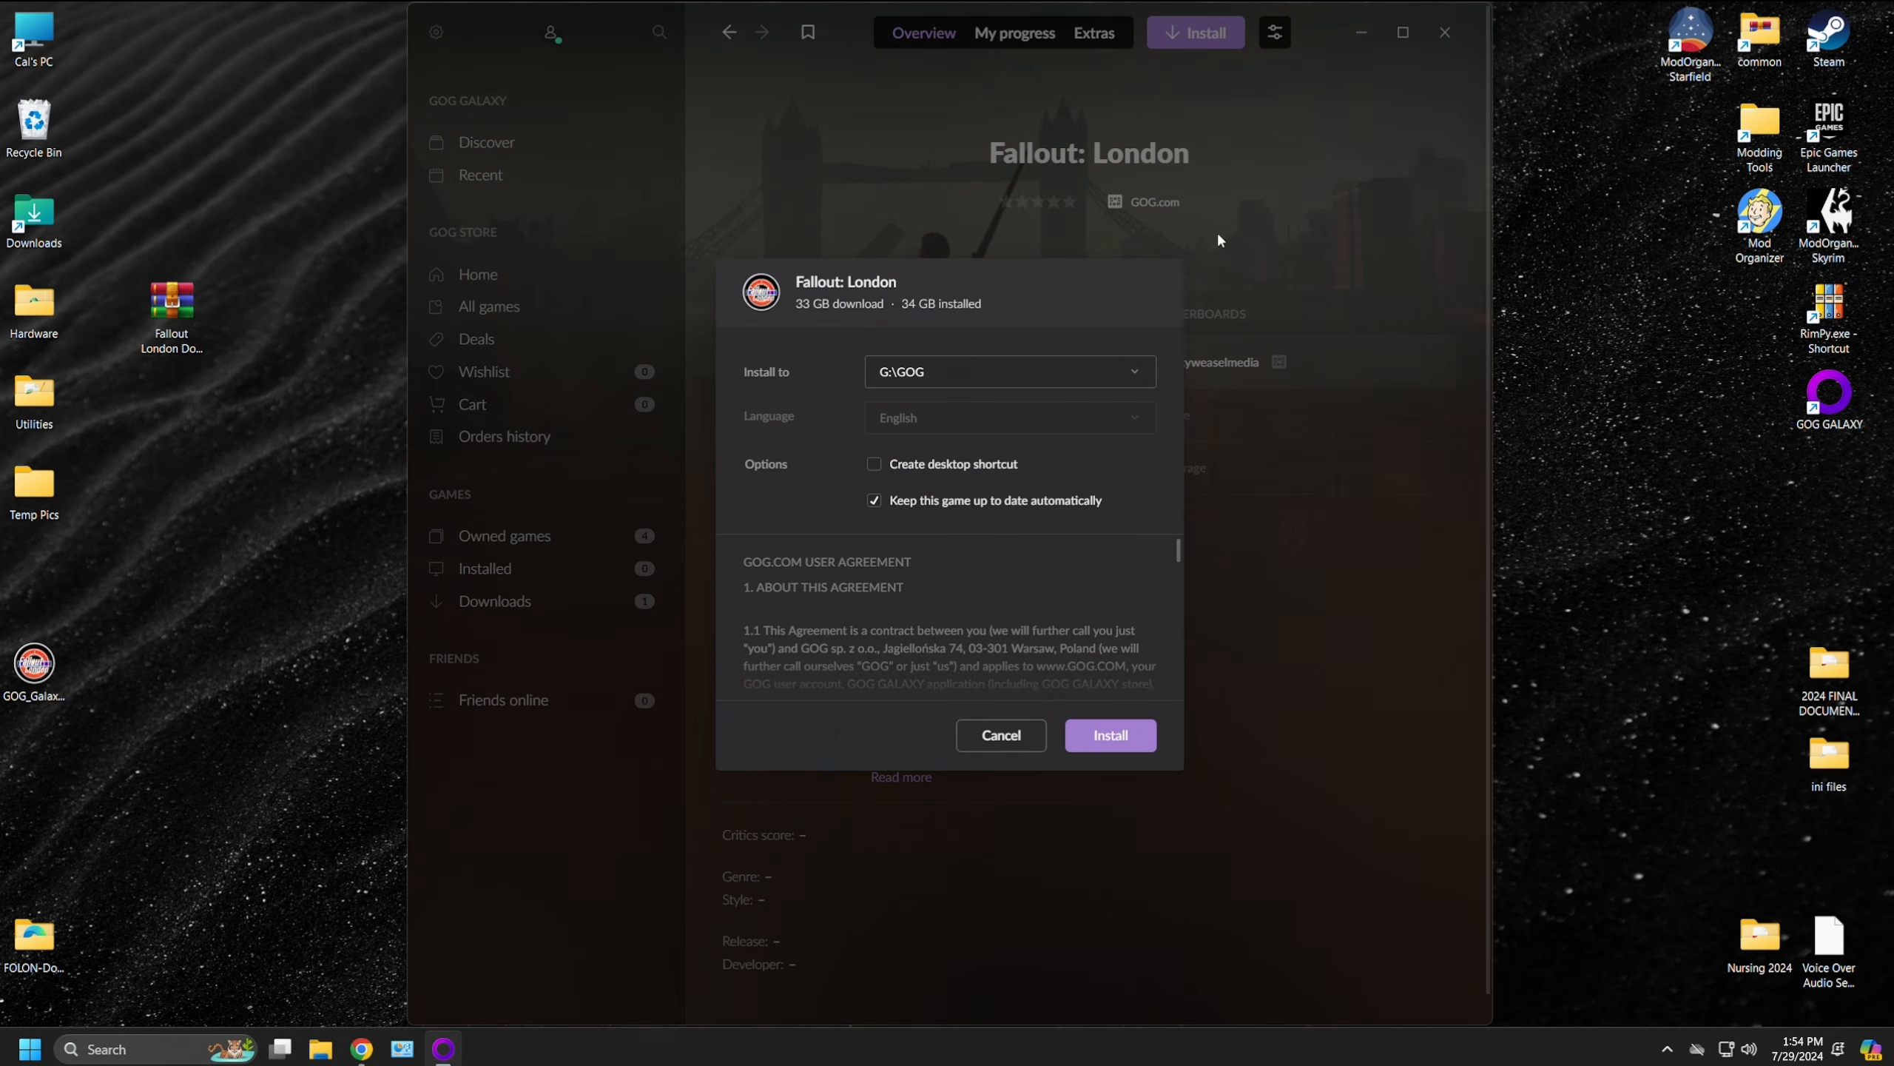
# Step: Review the available install locations, look inside the G:\GOG folder, and keep G:\GOG as the install destination
pyautogui.click(956, 380)
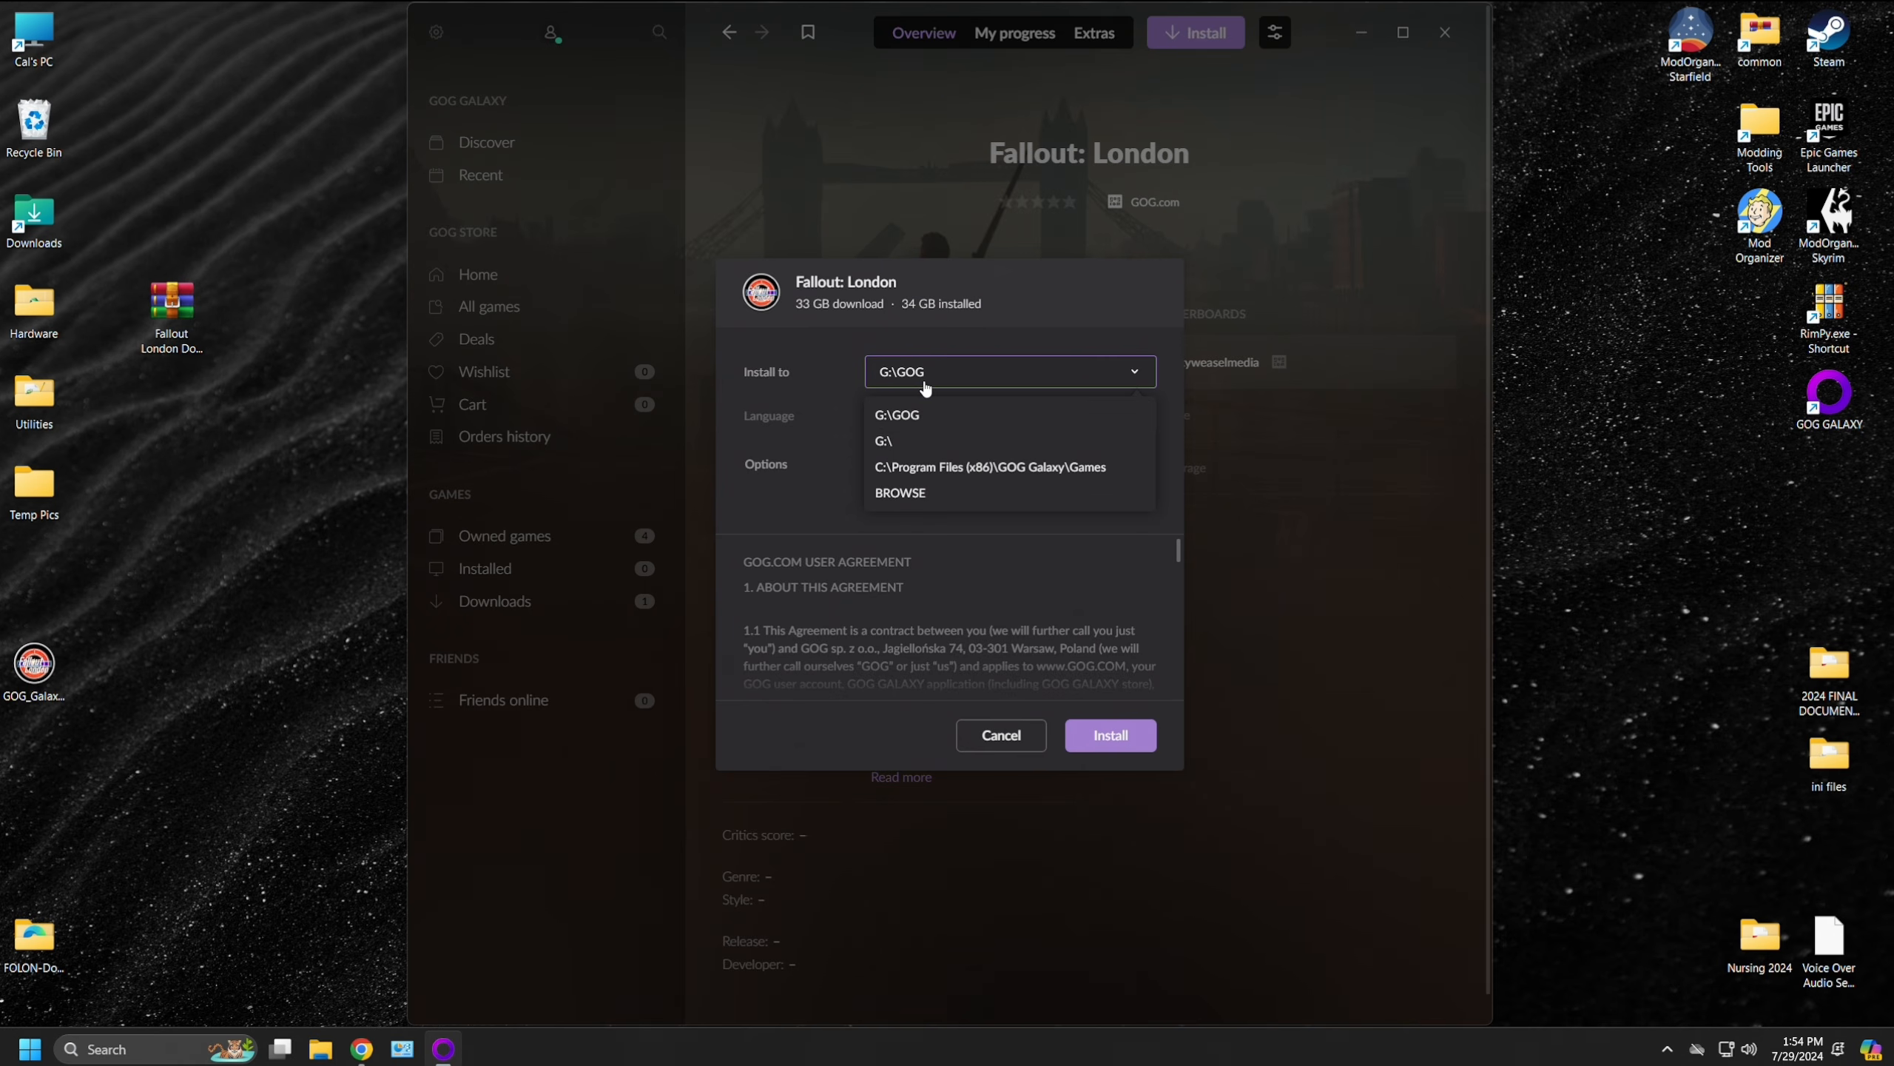
pyautogui.hotkey('alt', 'Tab')
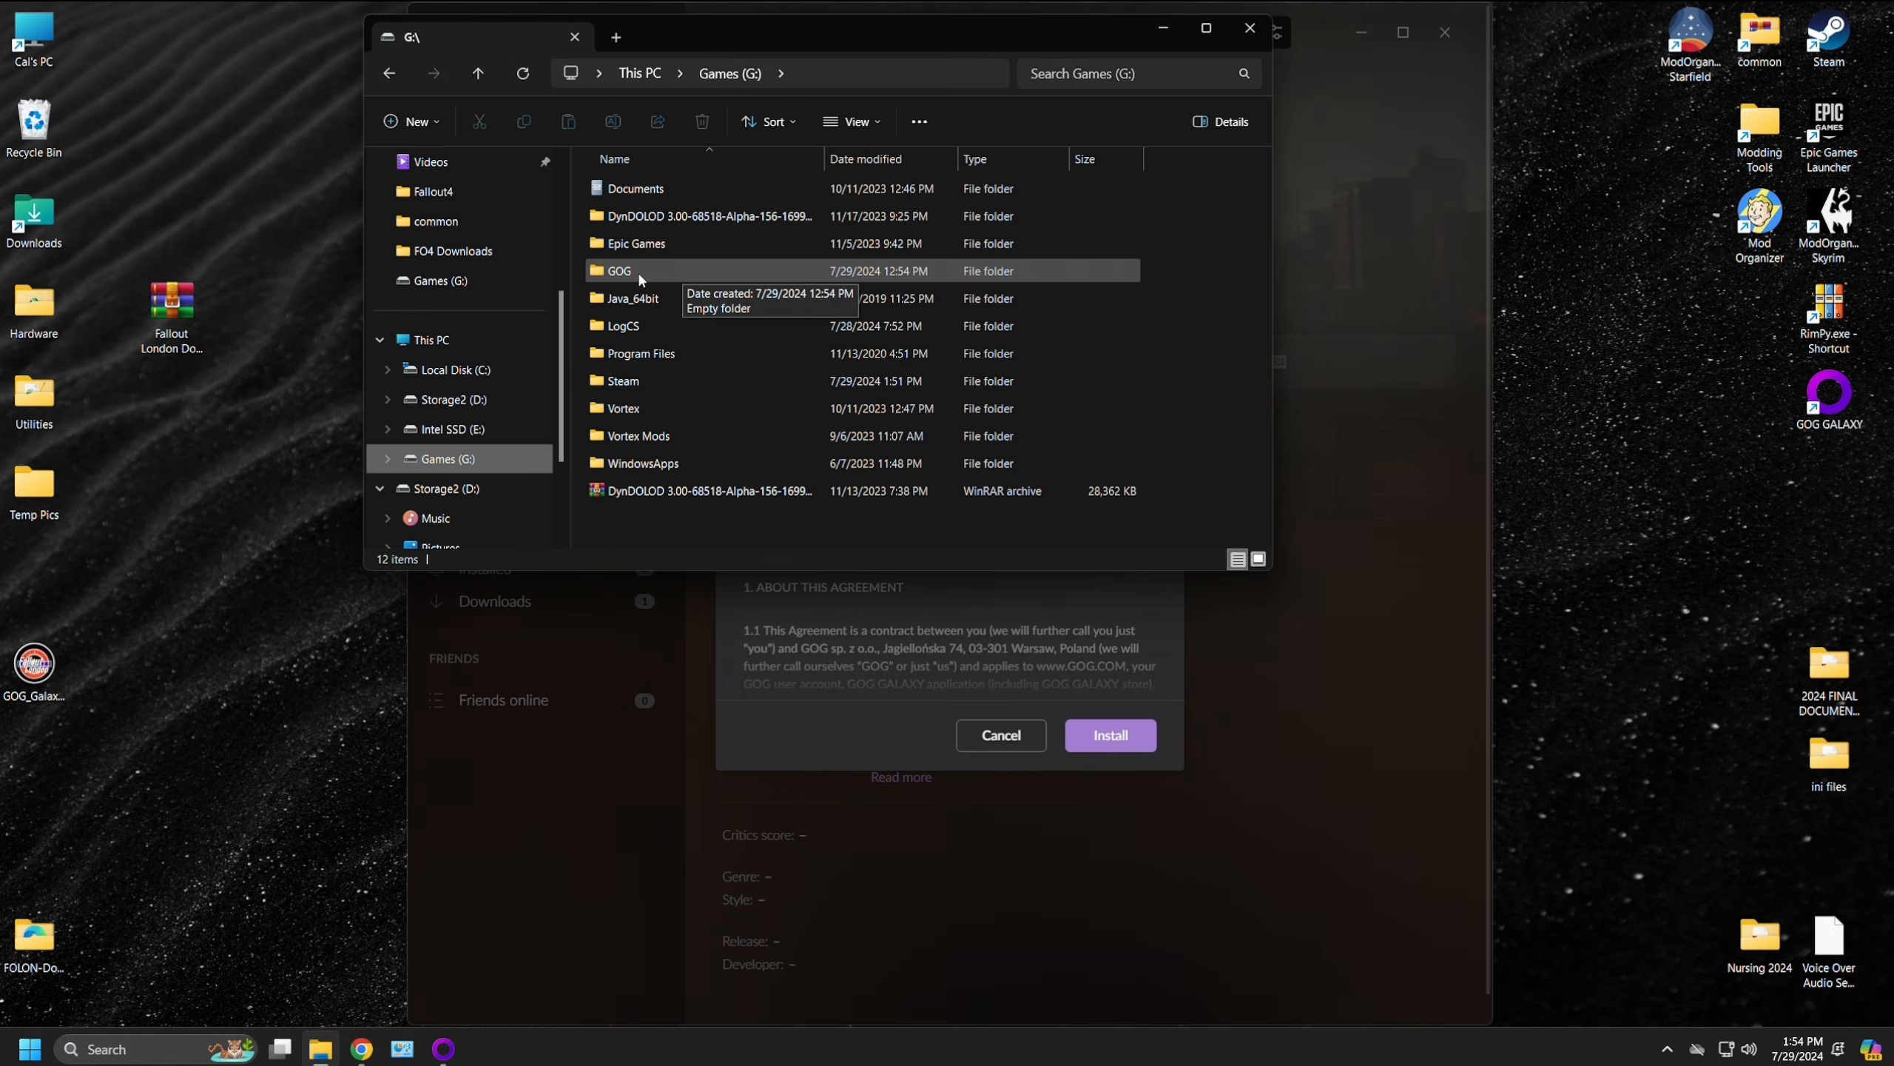
pyautogui.doubleClick(640, 276)
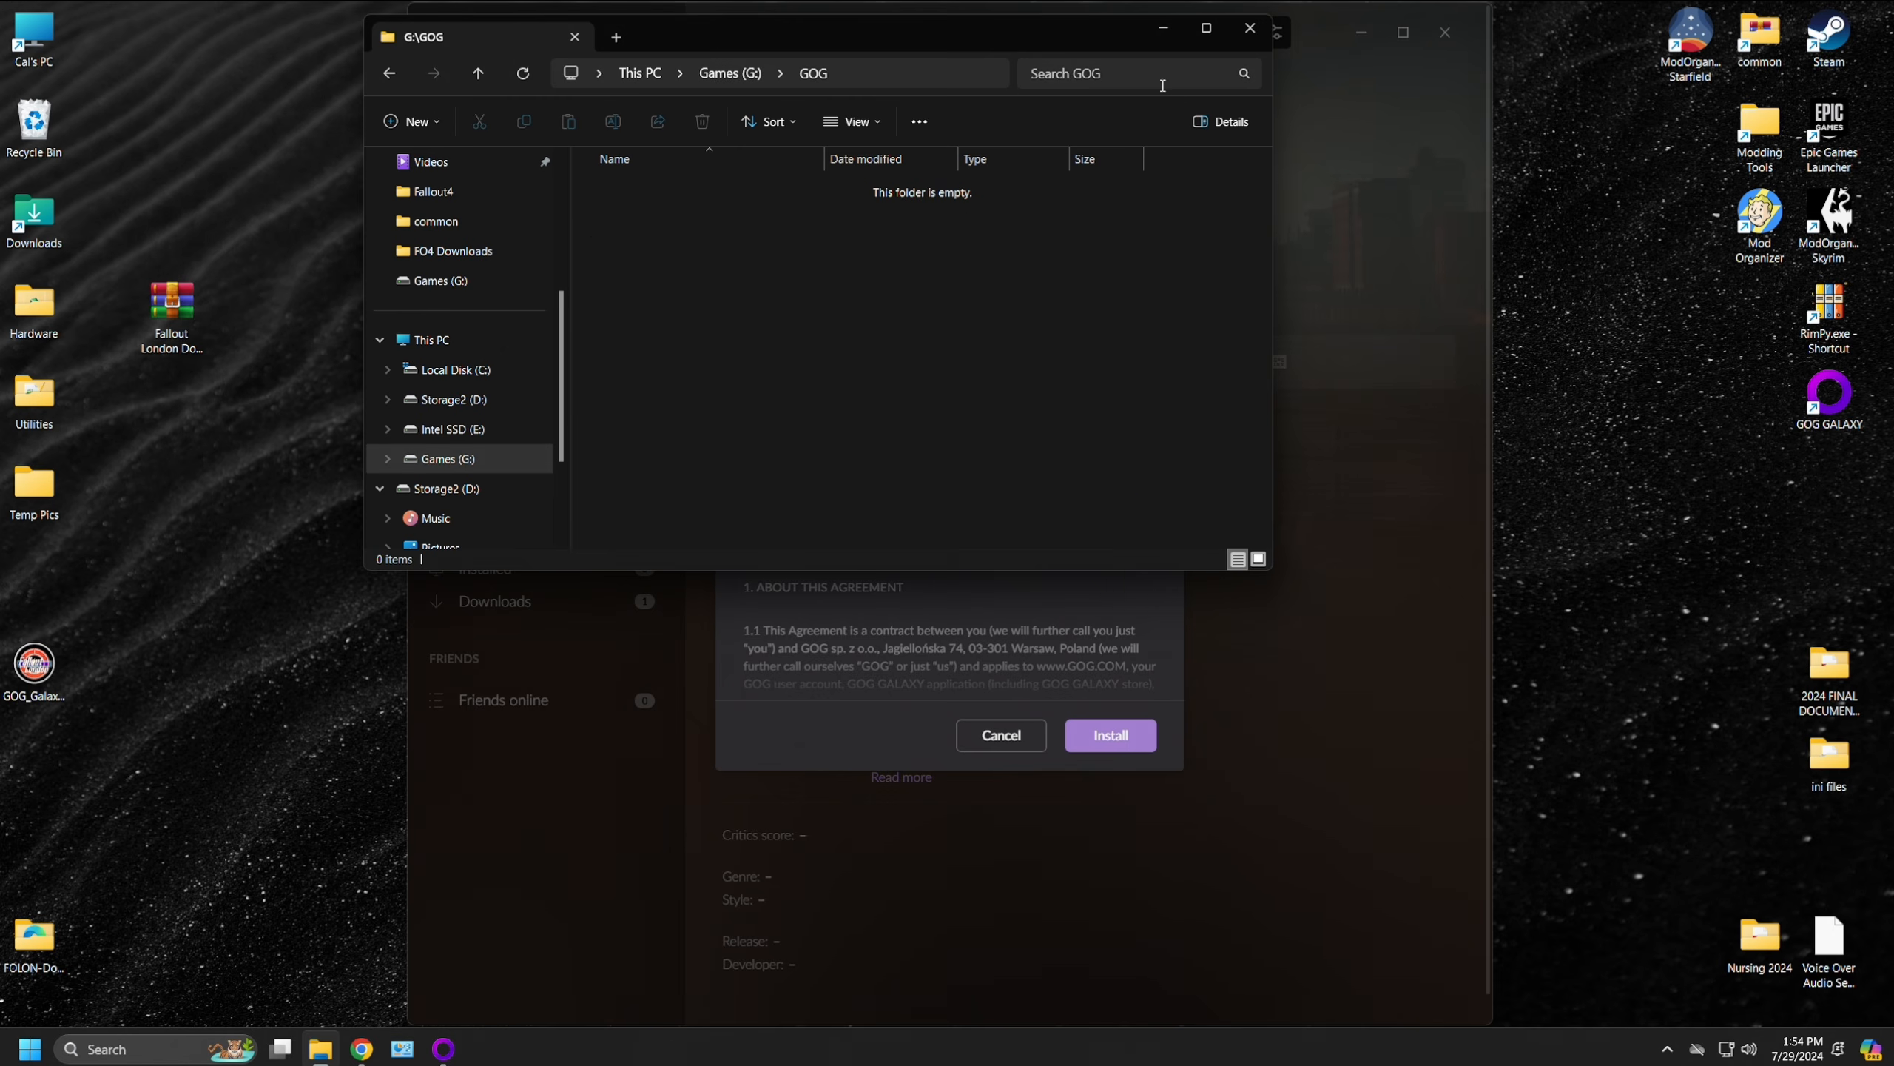
pyautogui.click(1407, 470)
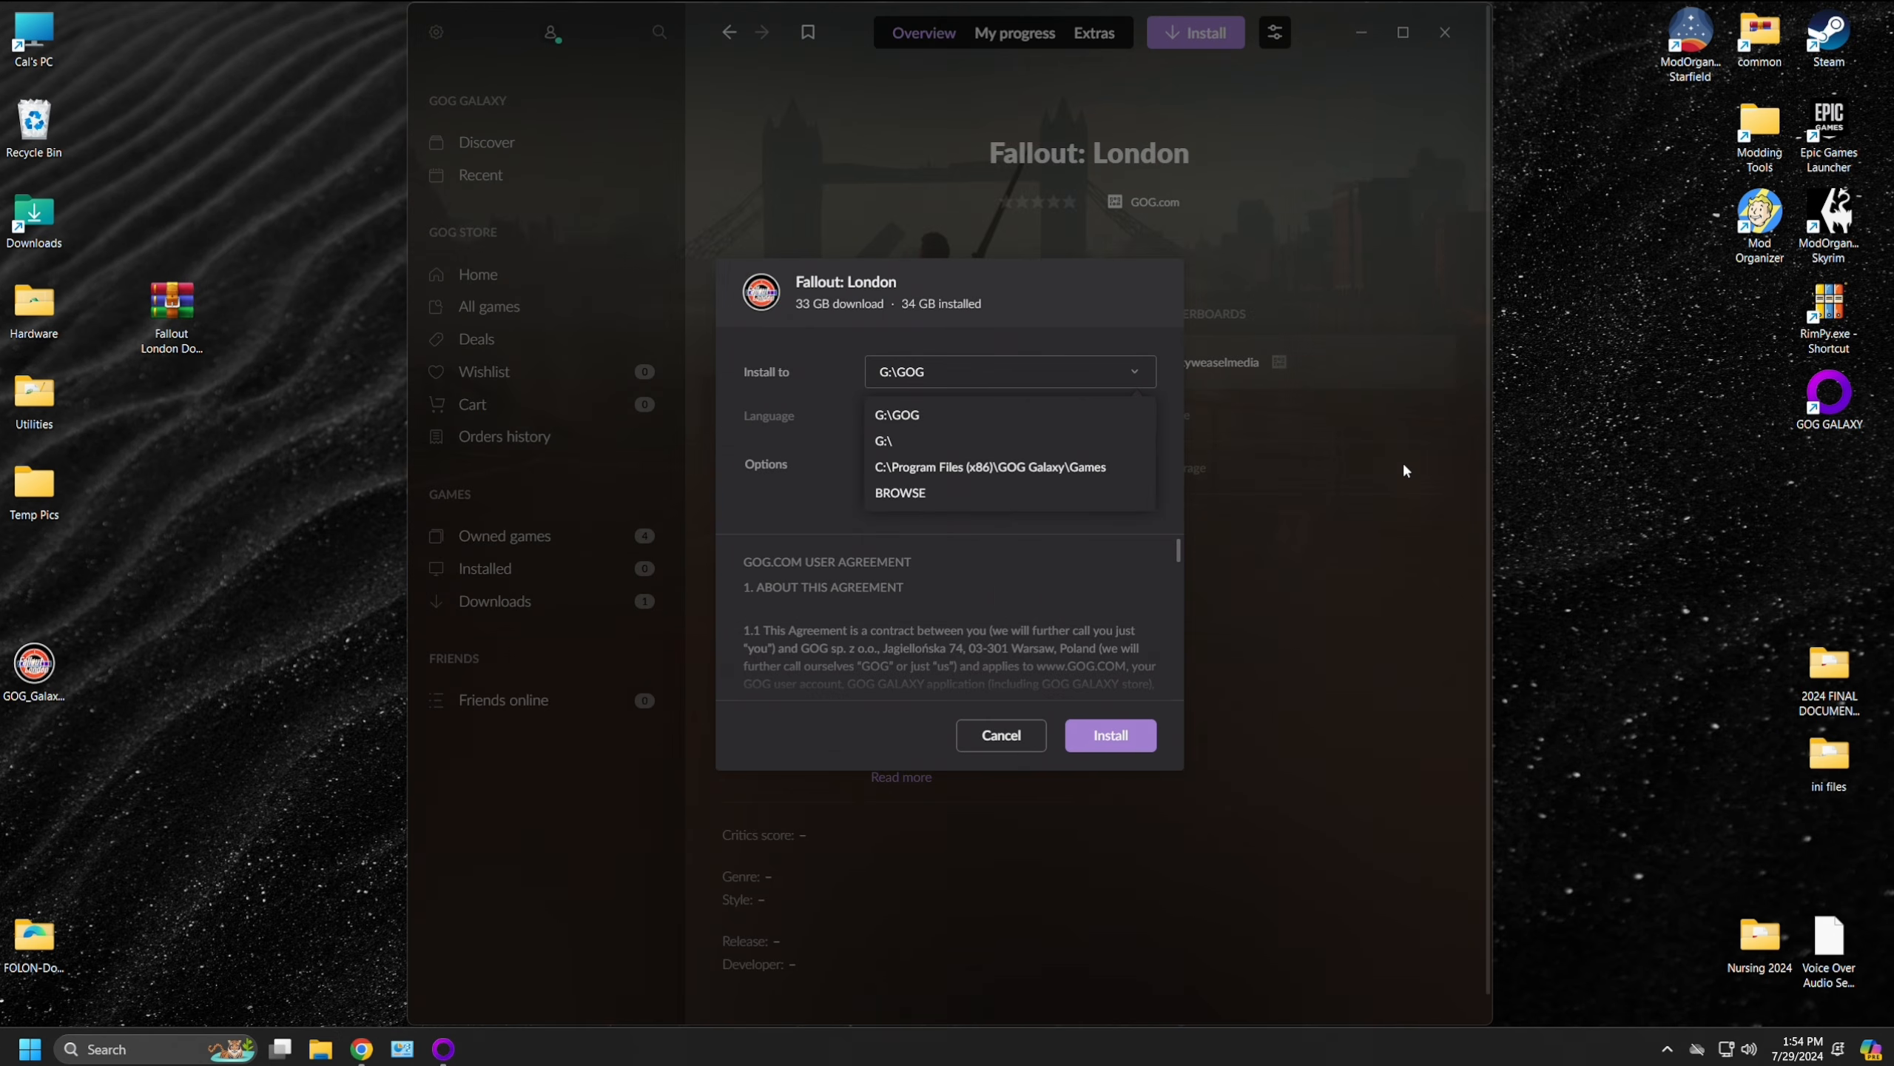
pyautogui.scroll(-3, 1039, 600)
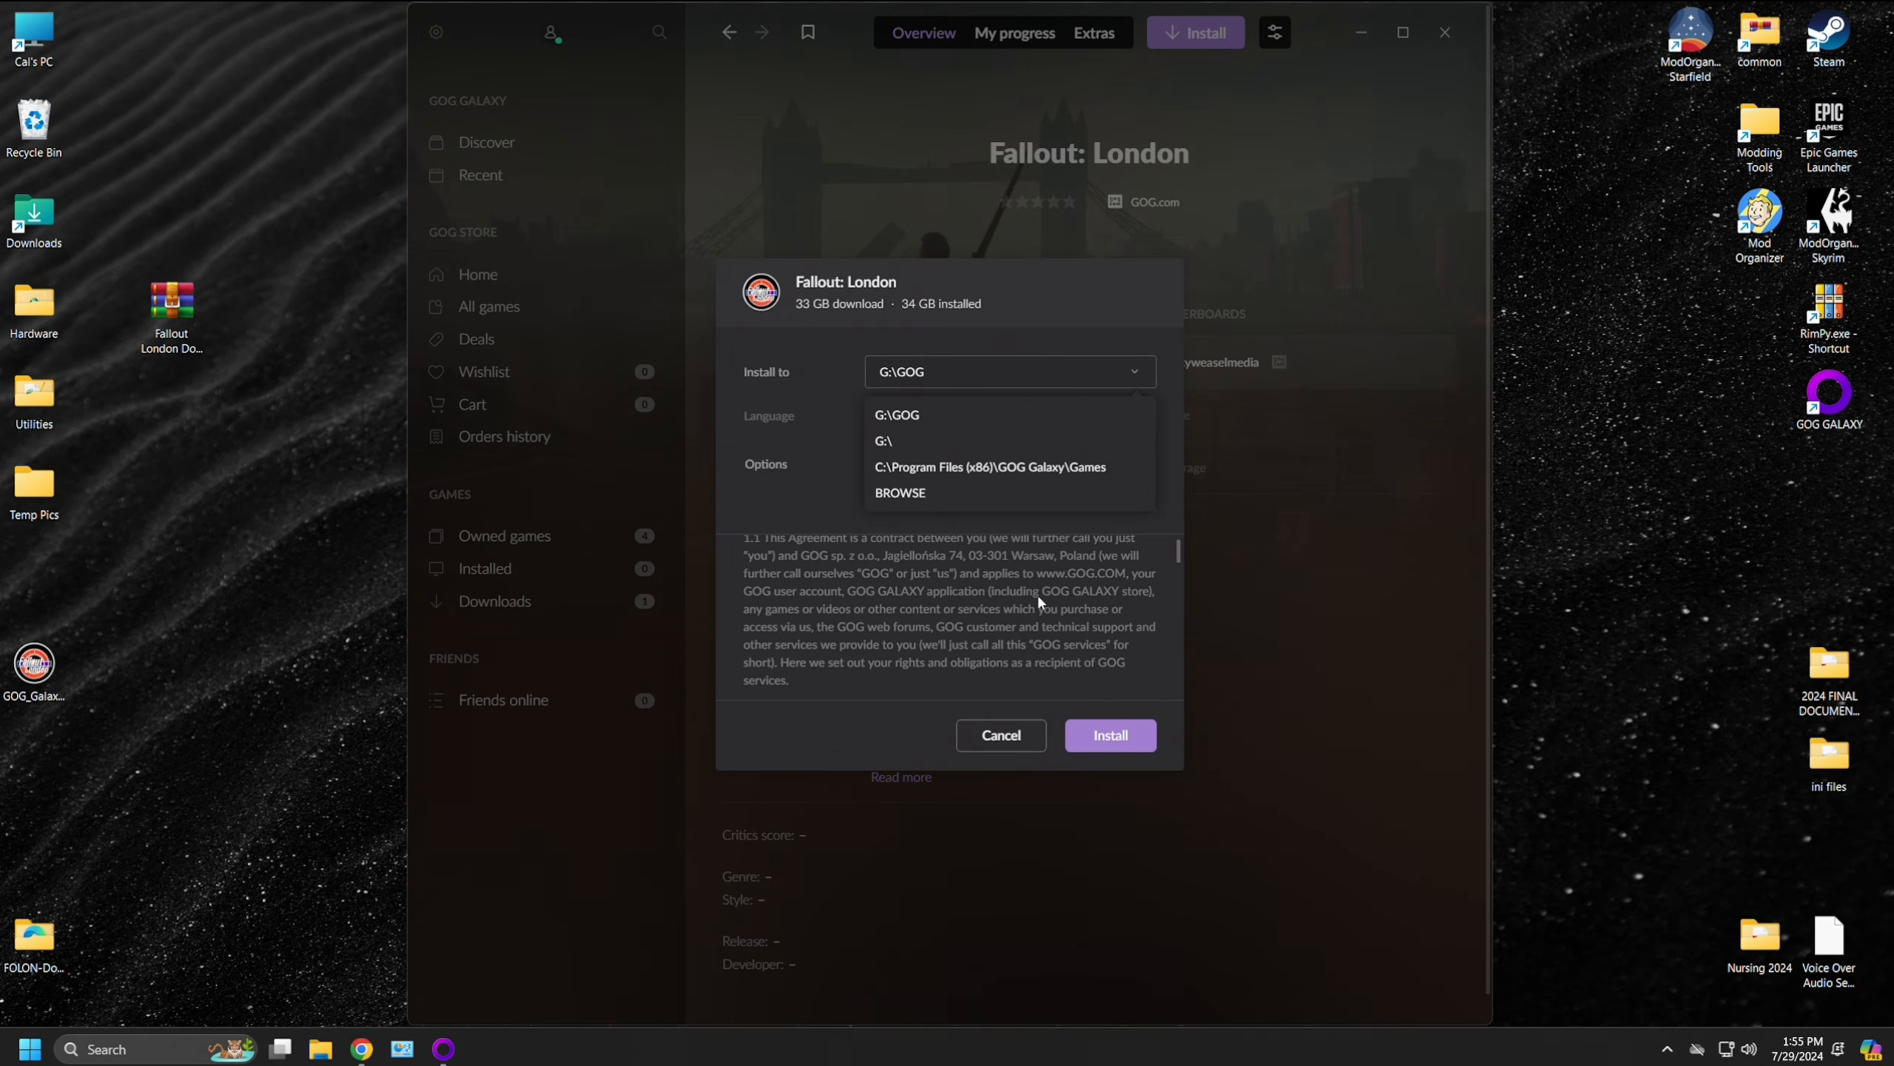
pyautogui.scroll(3, 1036, 593)
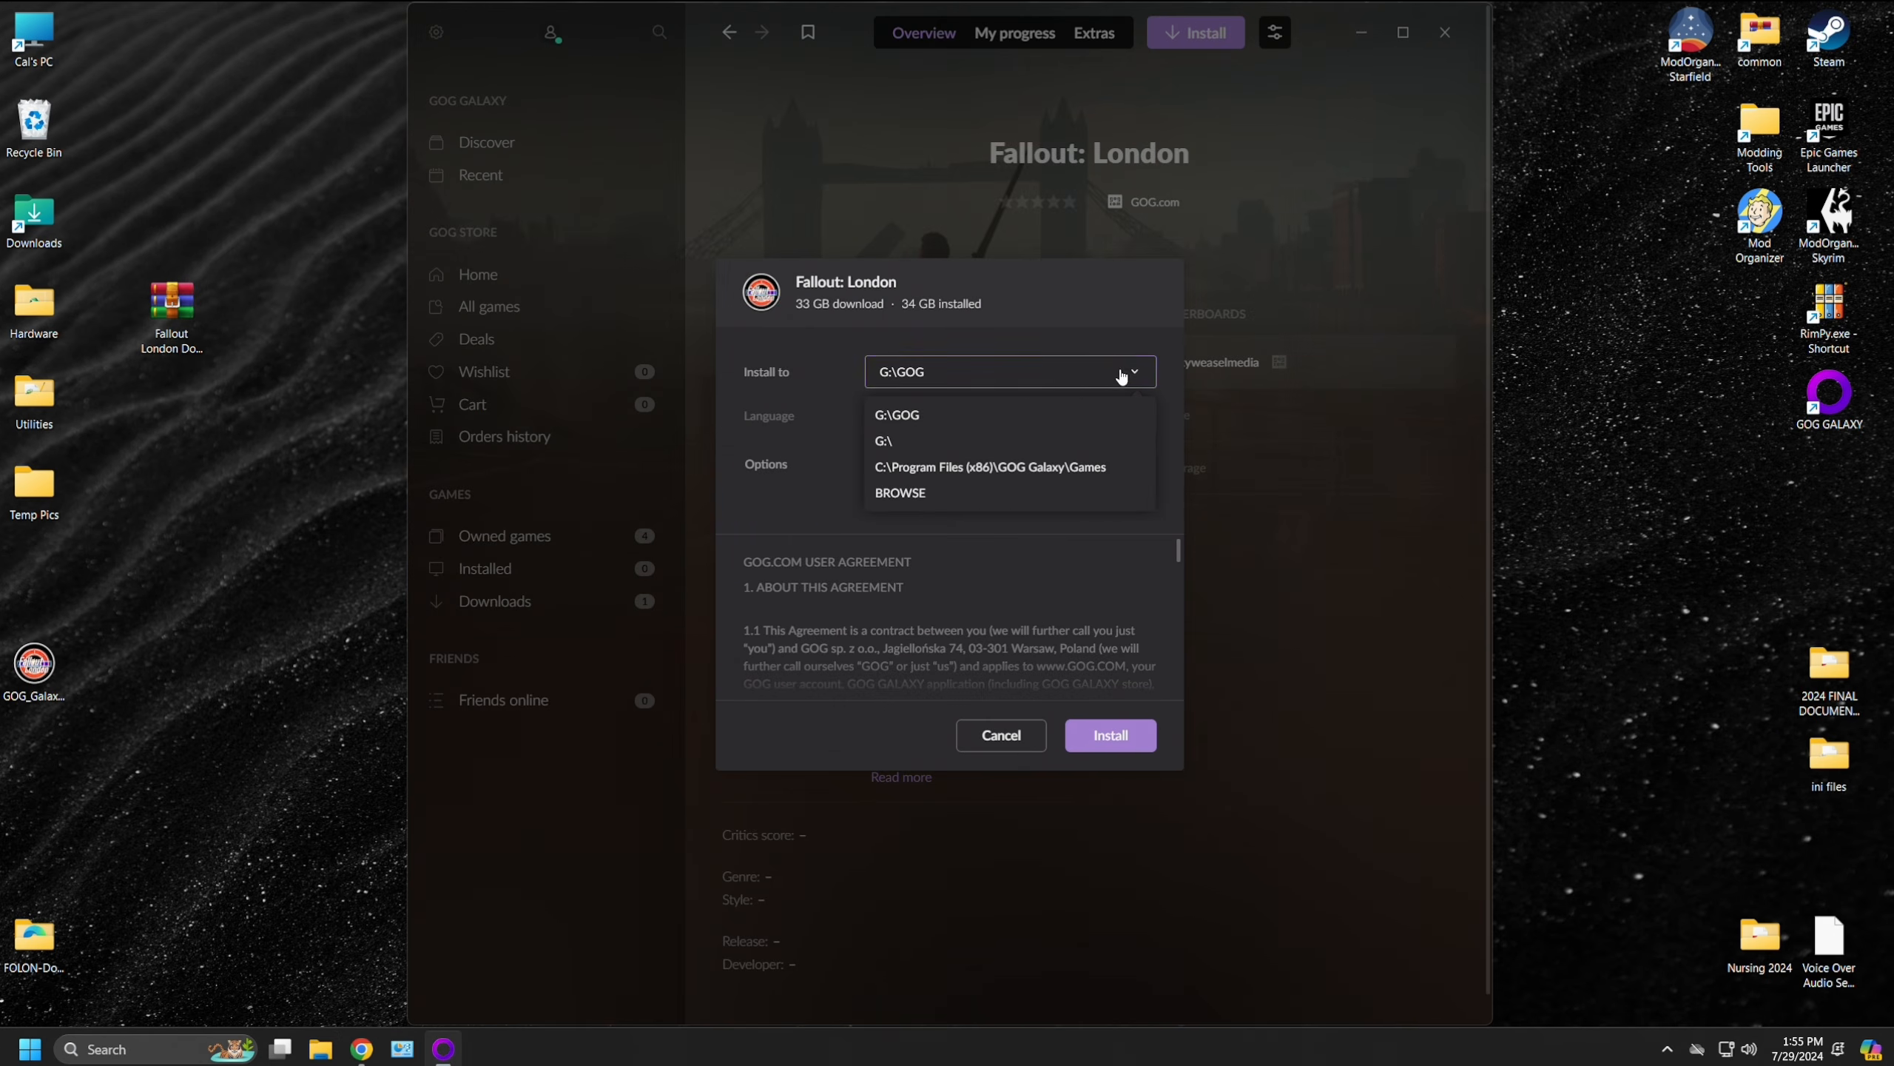
pyautogui.click(1122, 376)
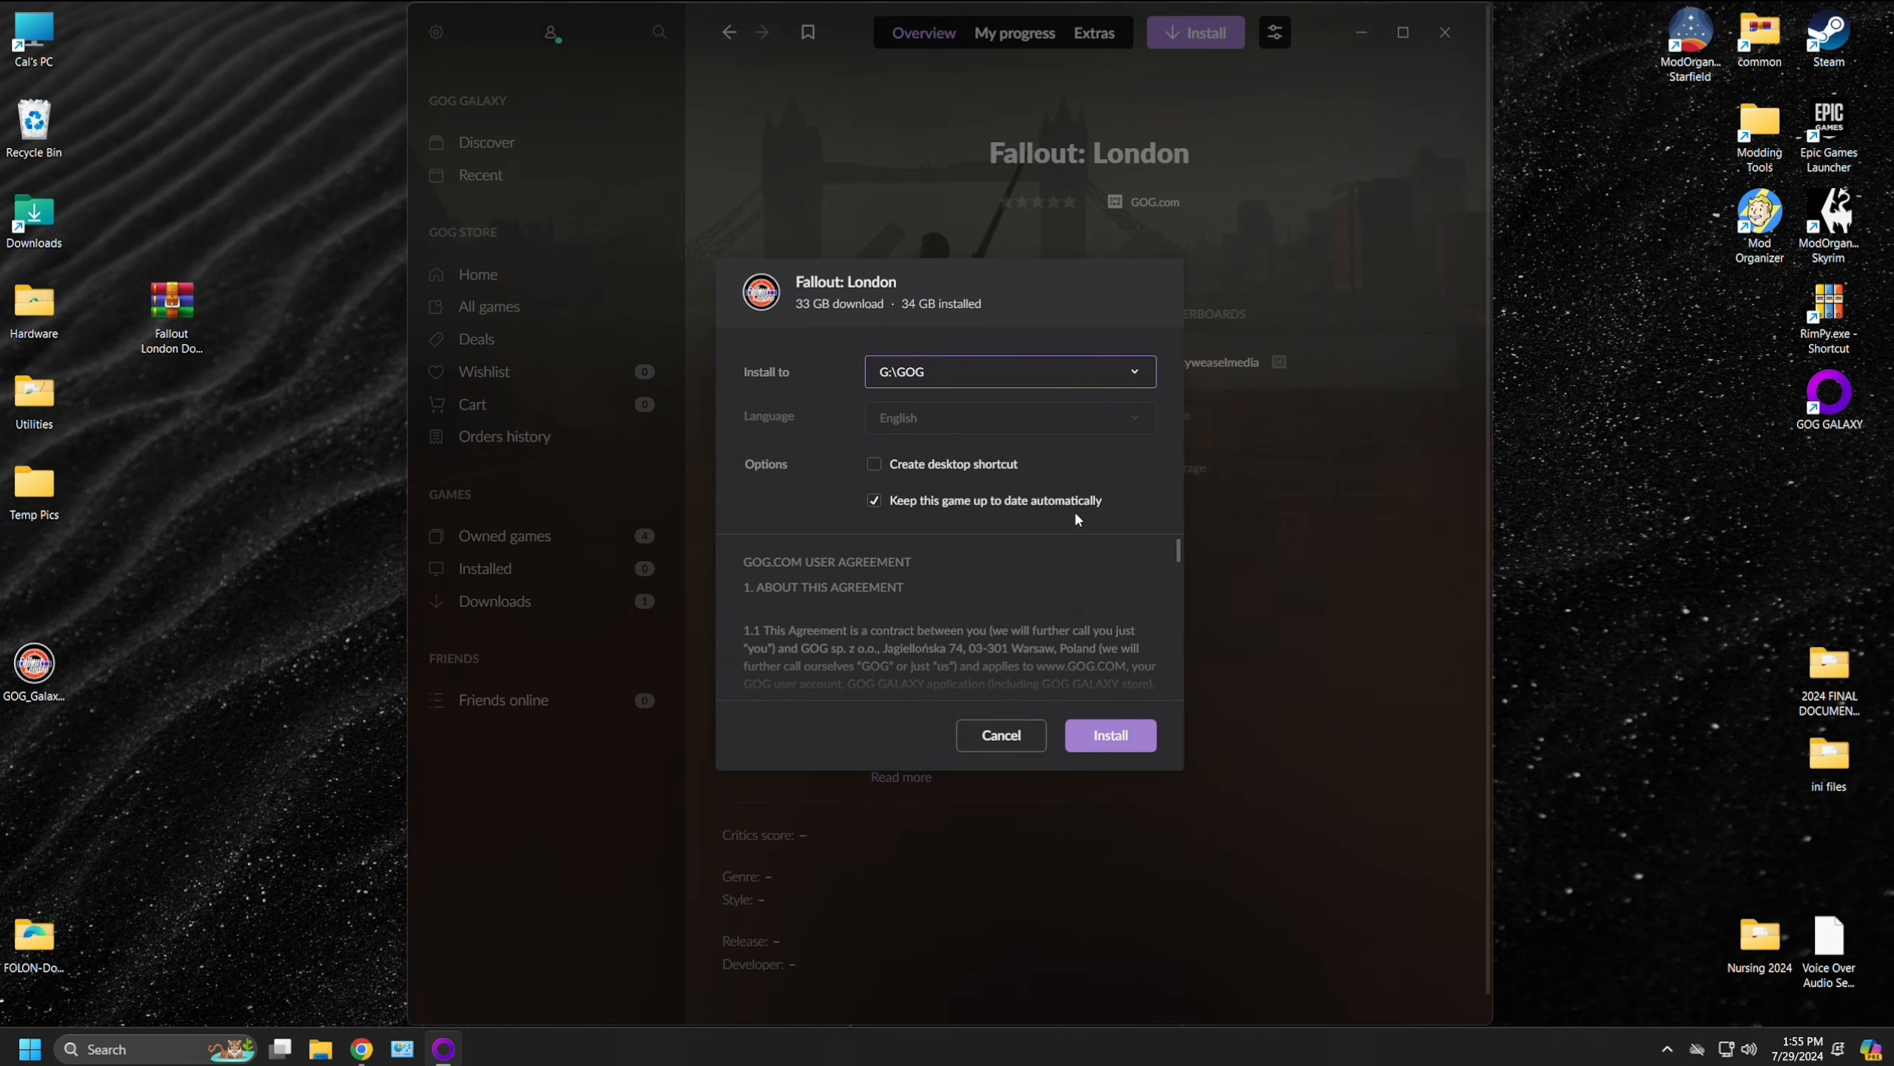
# Step: Turn off automatic updates for Fallout: London, install it to G:\GOG, and minimize GOG Galaxy
pyautogui.click(874, 500)
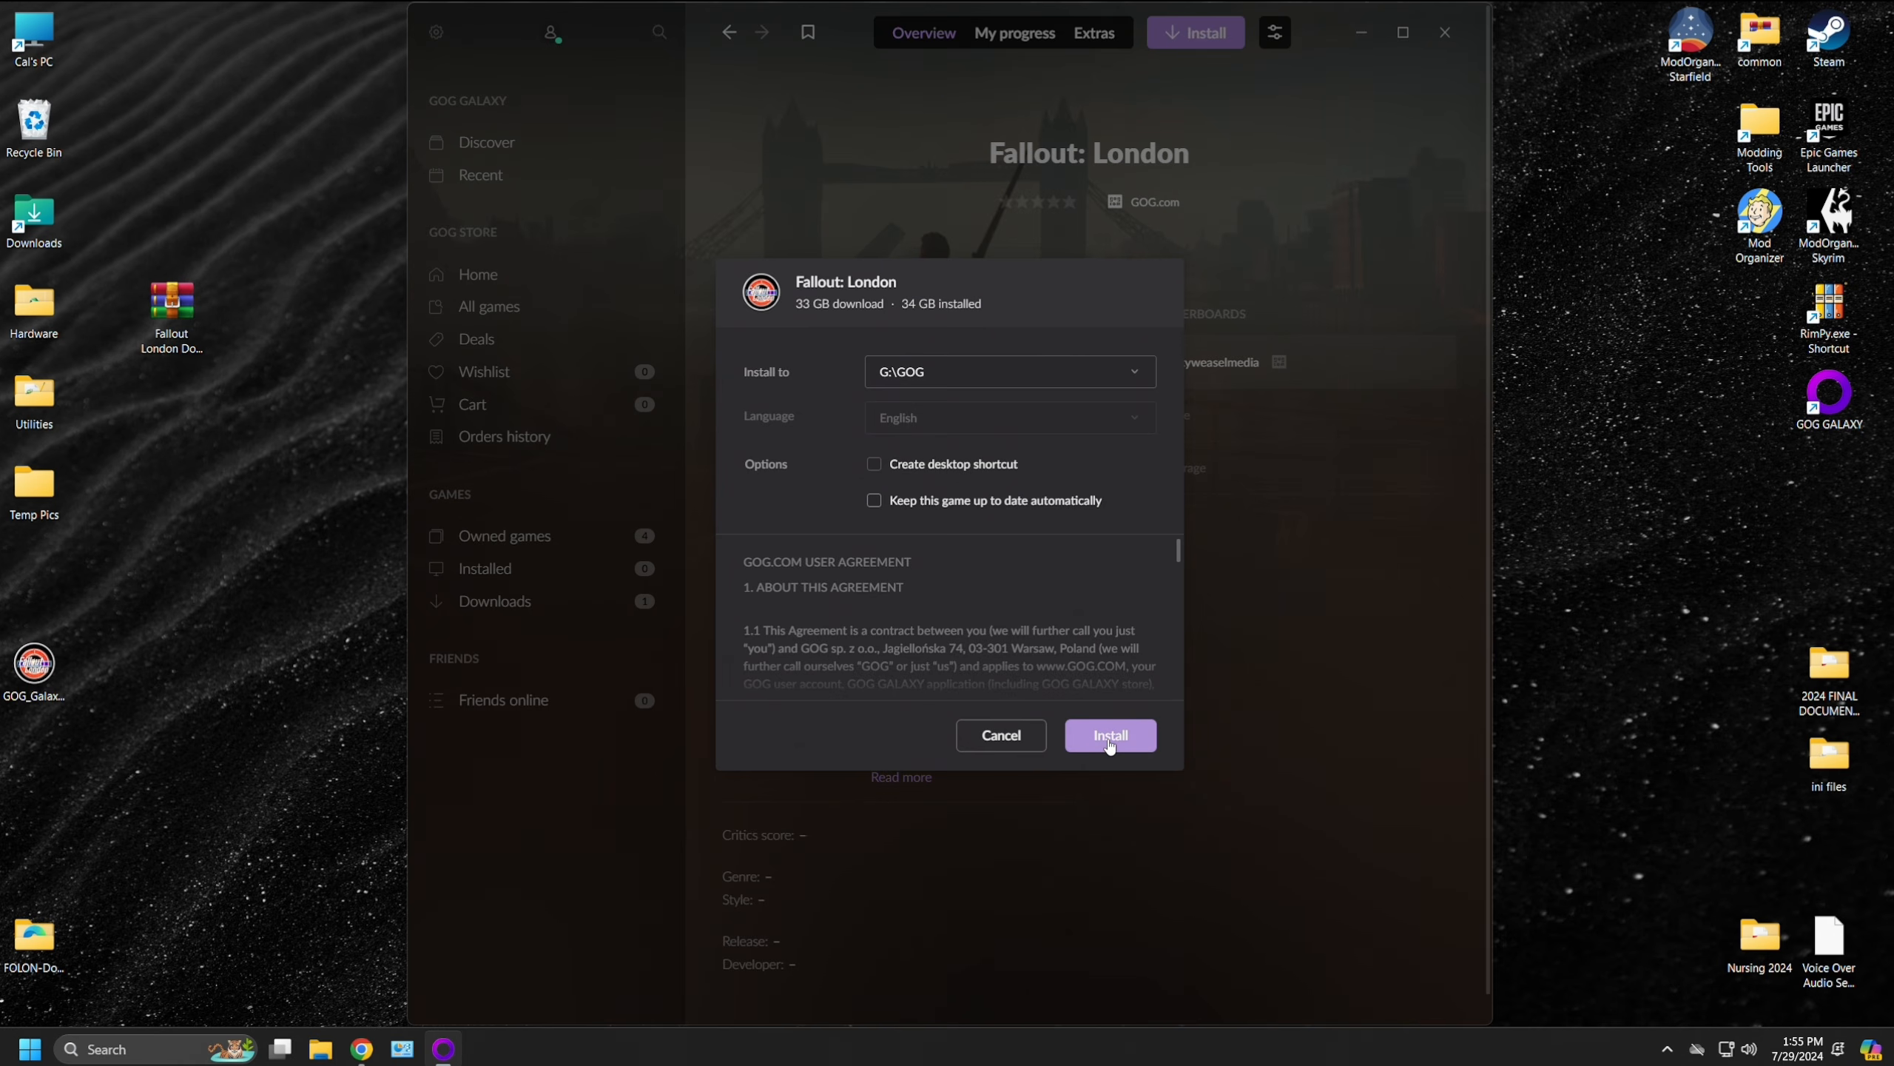
pyautogui.click(1110, 738)
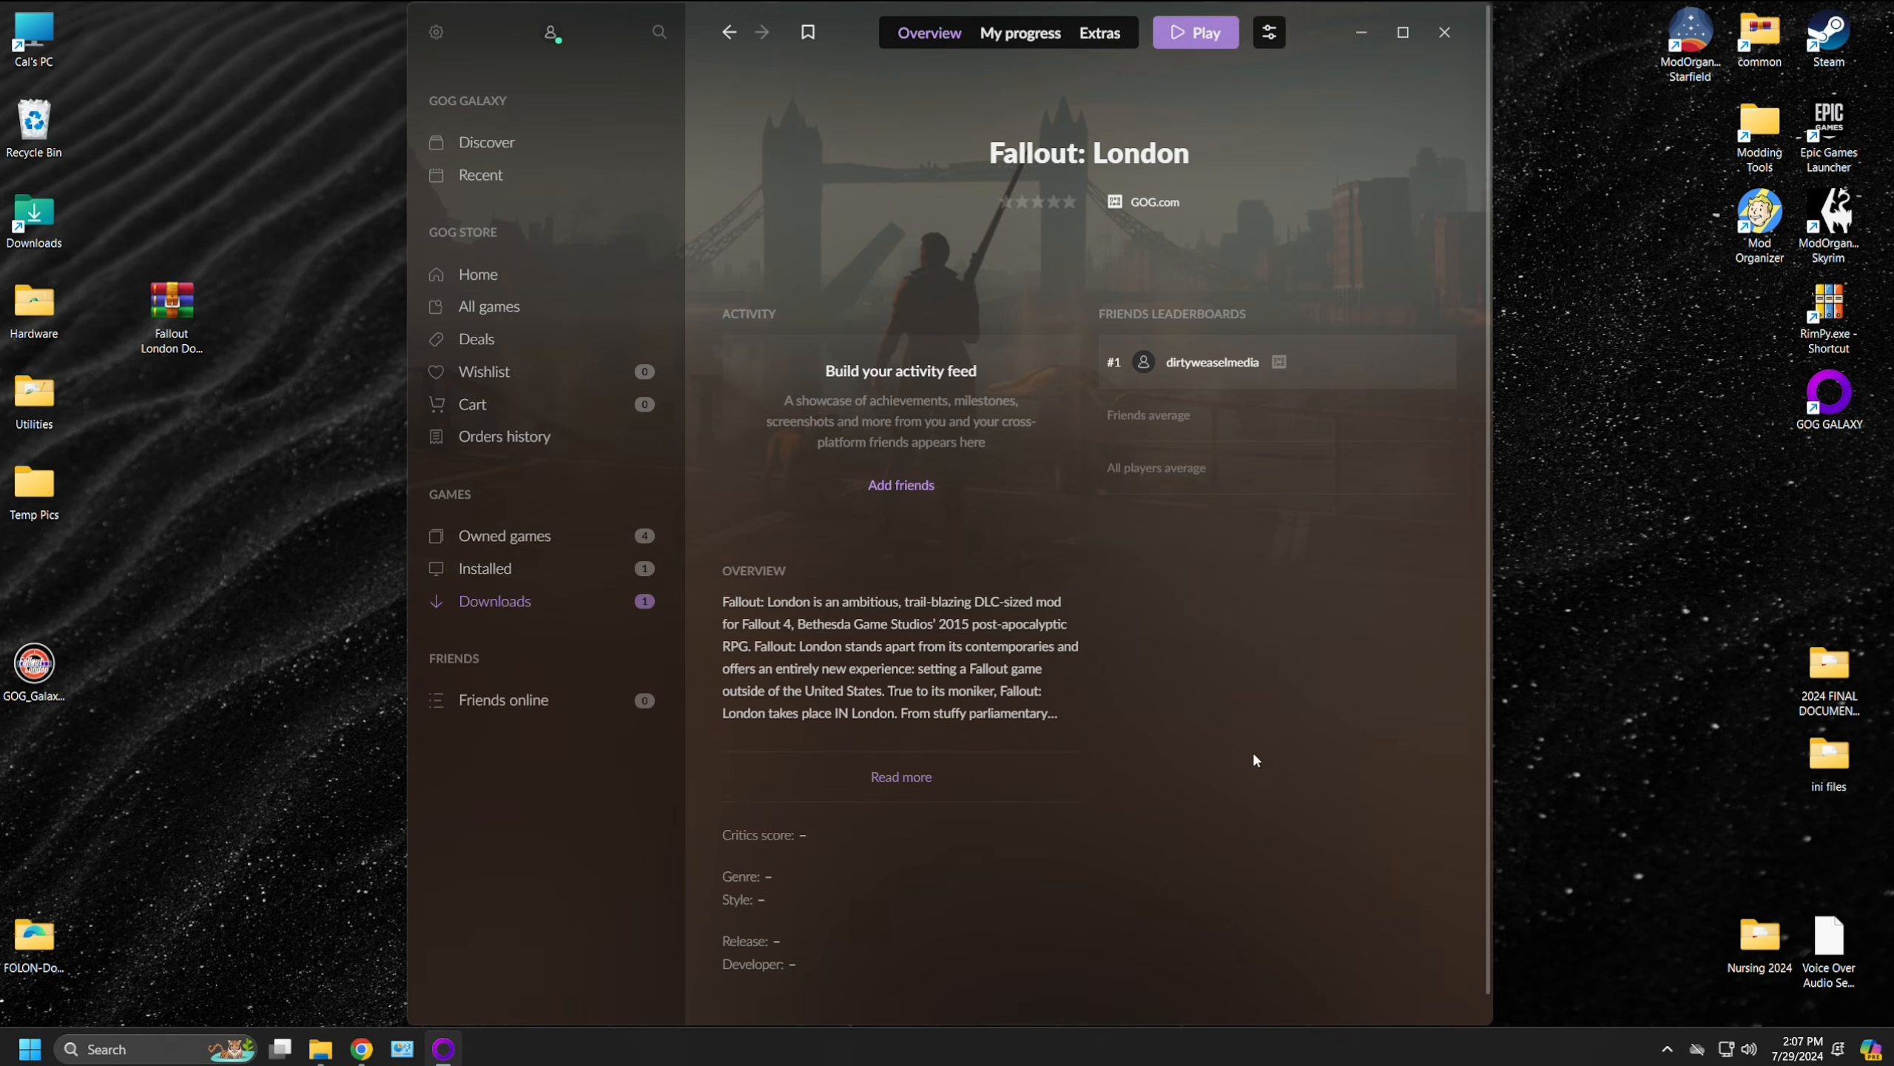
pyautogui.click(1361, 32)
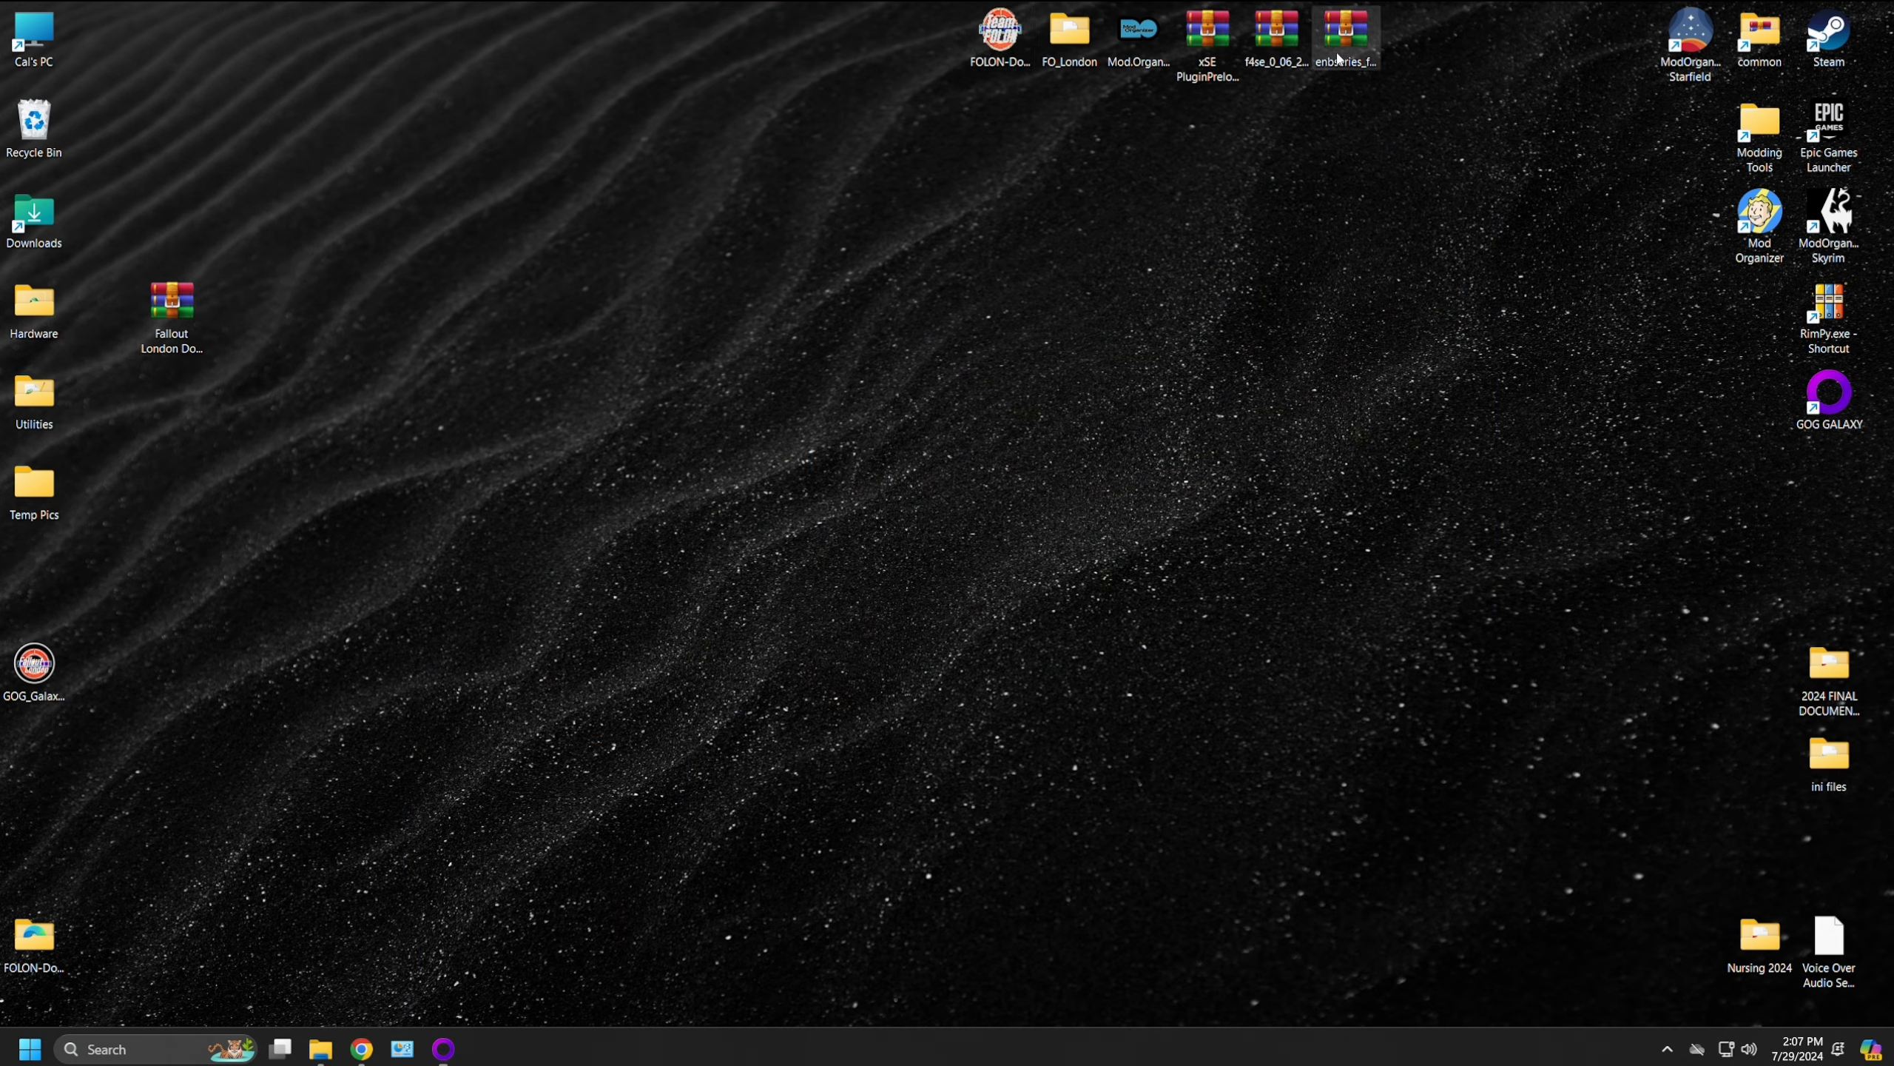
# Step: View the offline installer files in the desktop's FO_London folder, and minimize that window and Mod Organizer
pyautogui.doubleClick(1088, 56)
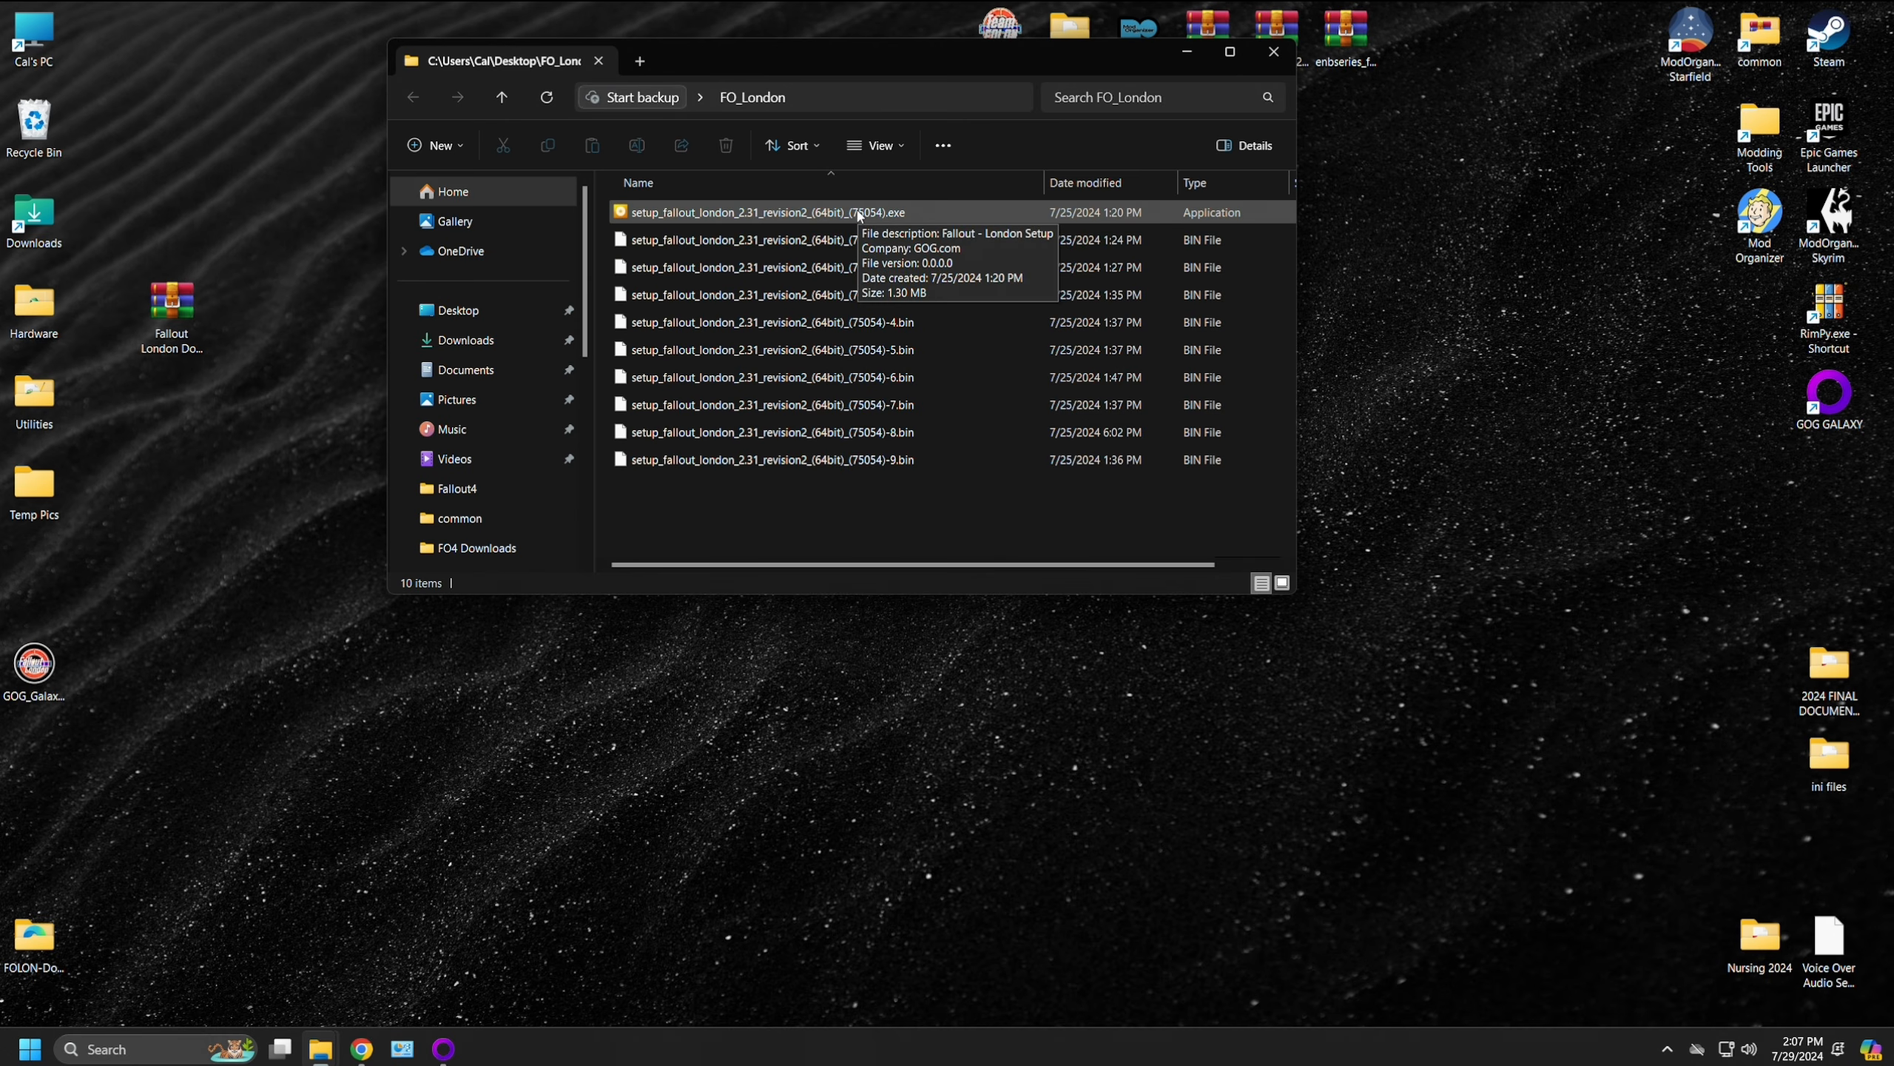
pyautogui.click(1187, 52)
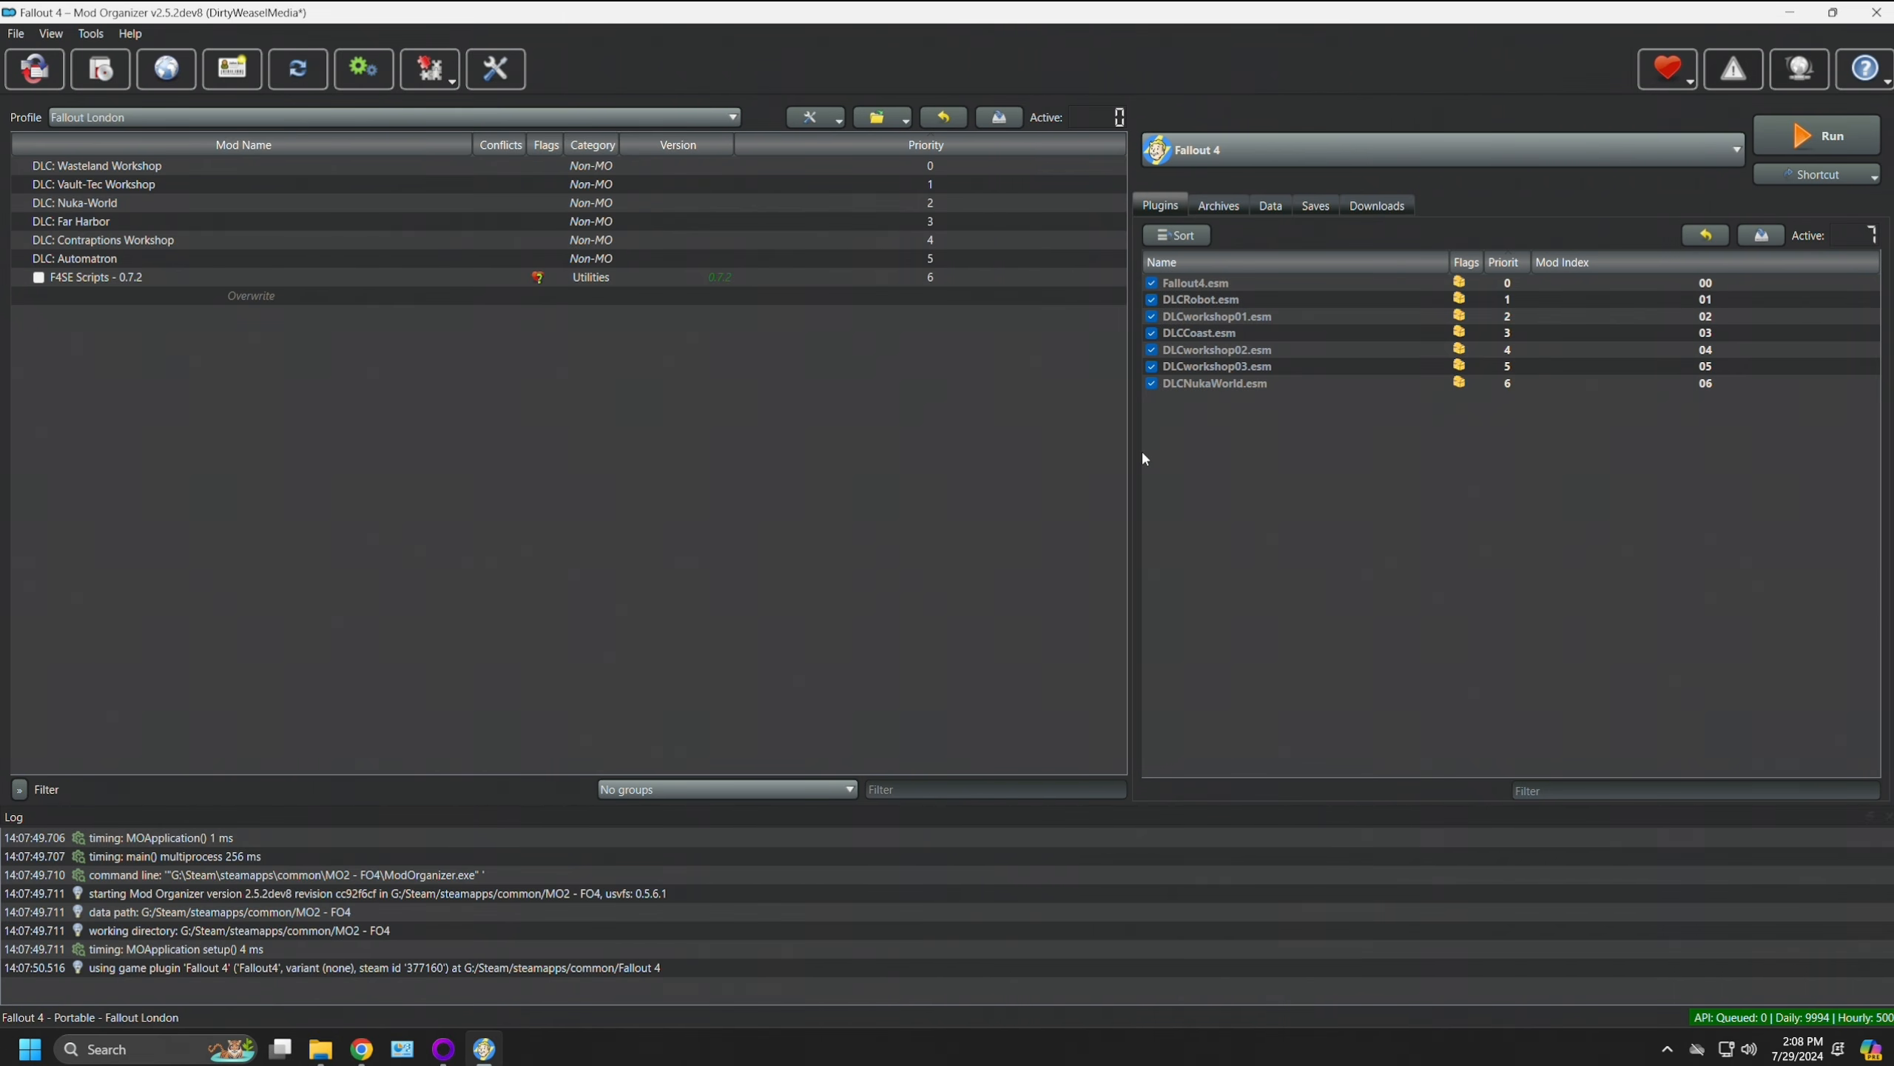
pyautogui.click(1788, 9)
# Step: Open the Steam common folder, examine the files in the Fallout 4 Data folder, and close the window
pyautogui.doubleClick(1762, 35)
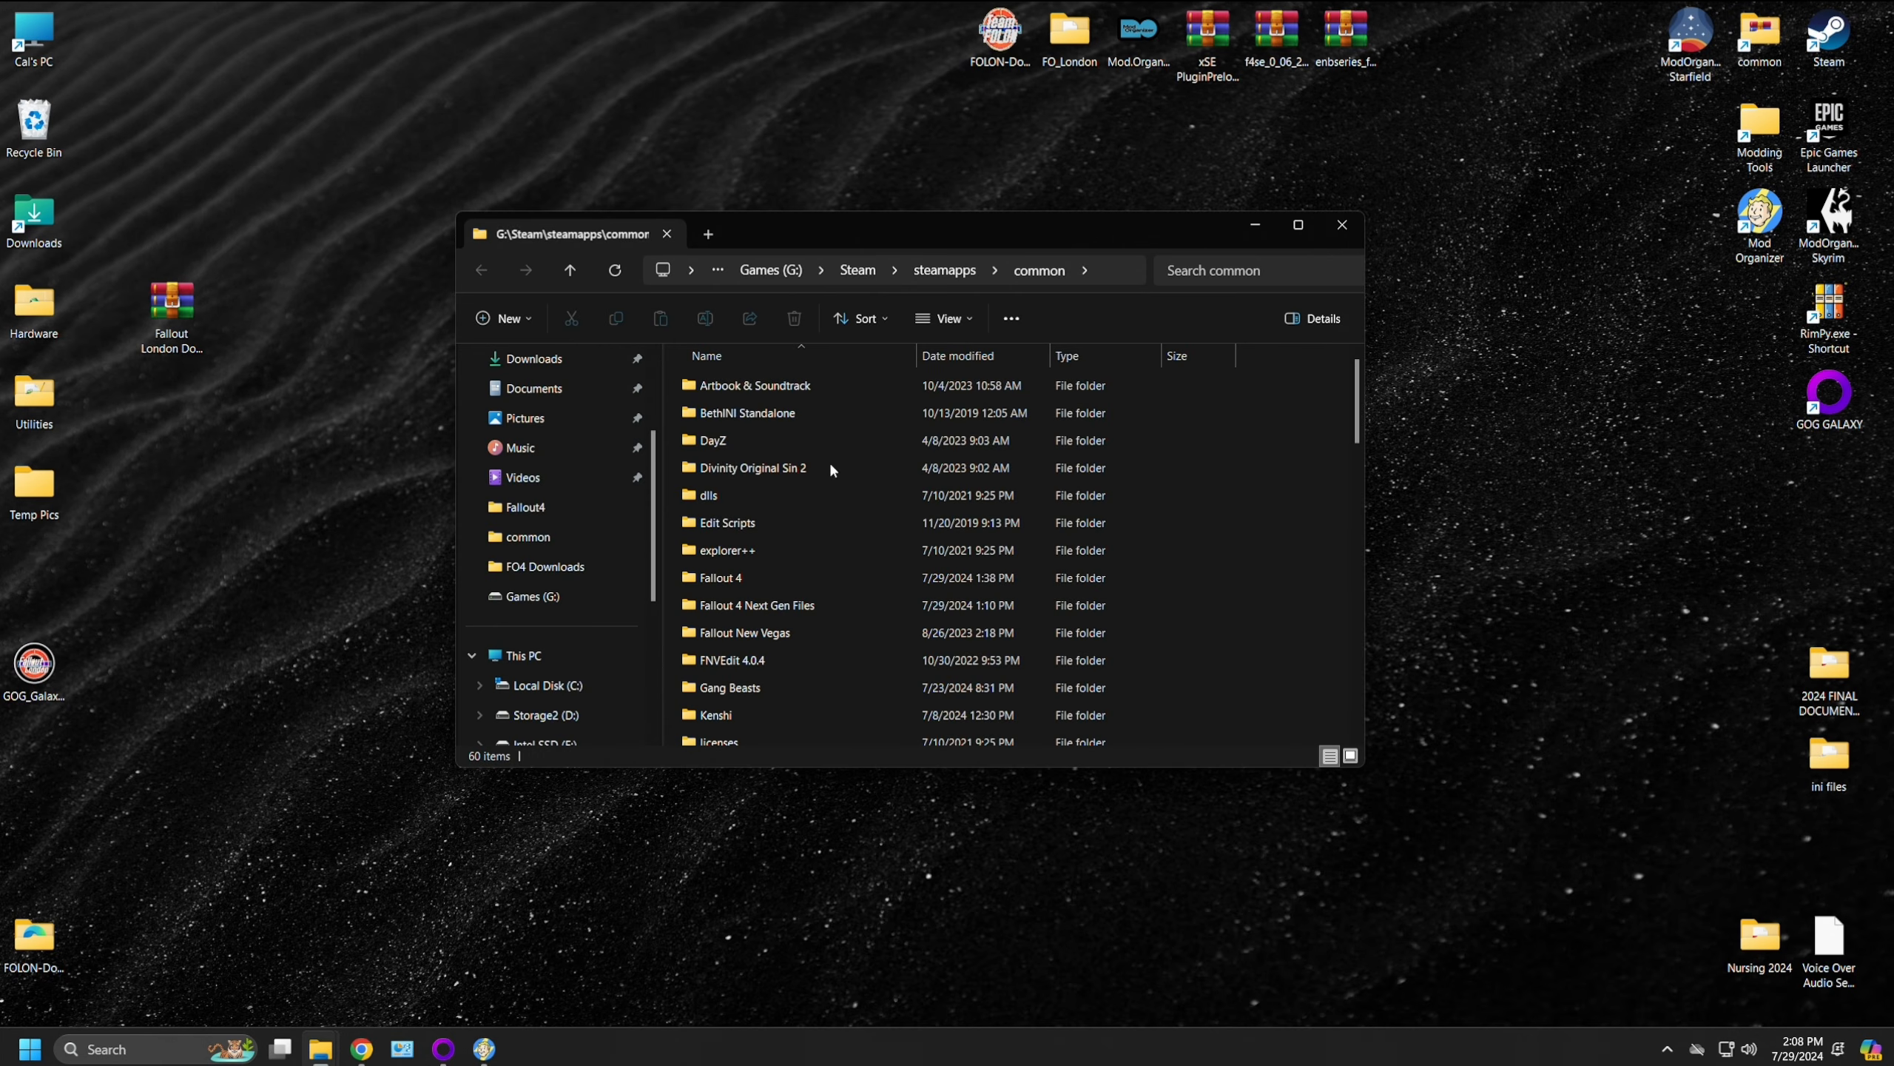
pyautogui.doubleClick(824, 489)
pyautogui.press('d')
pyautogui.press('Return')
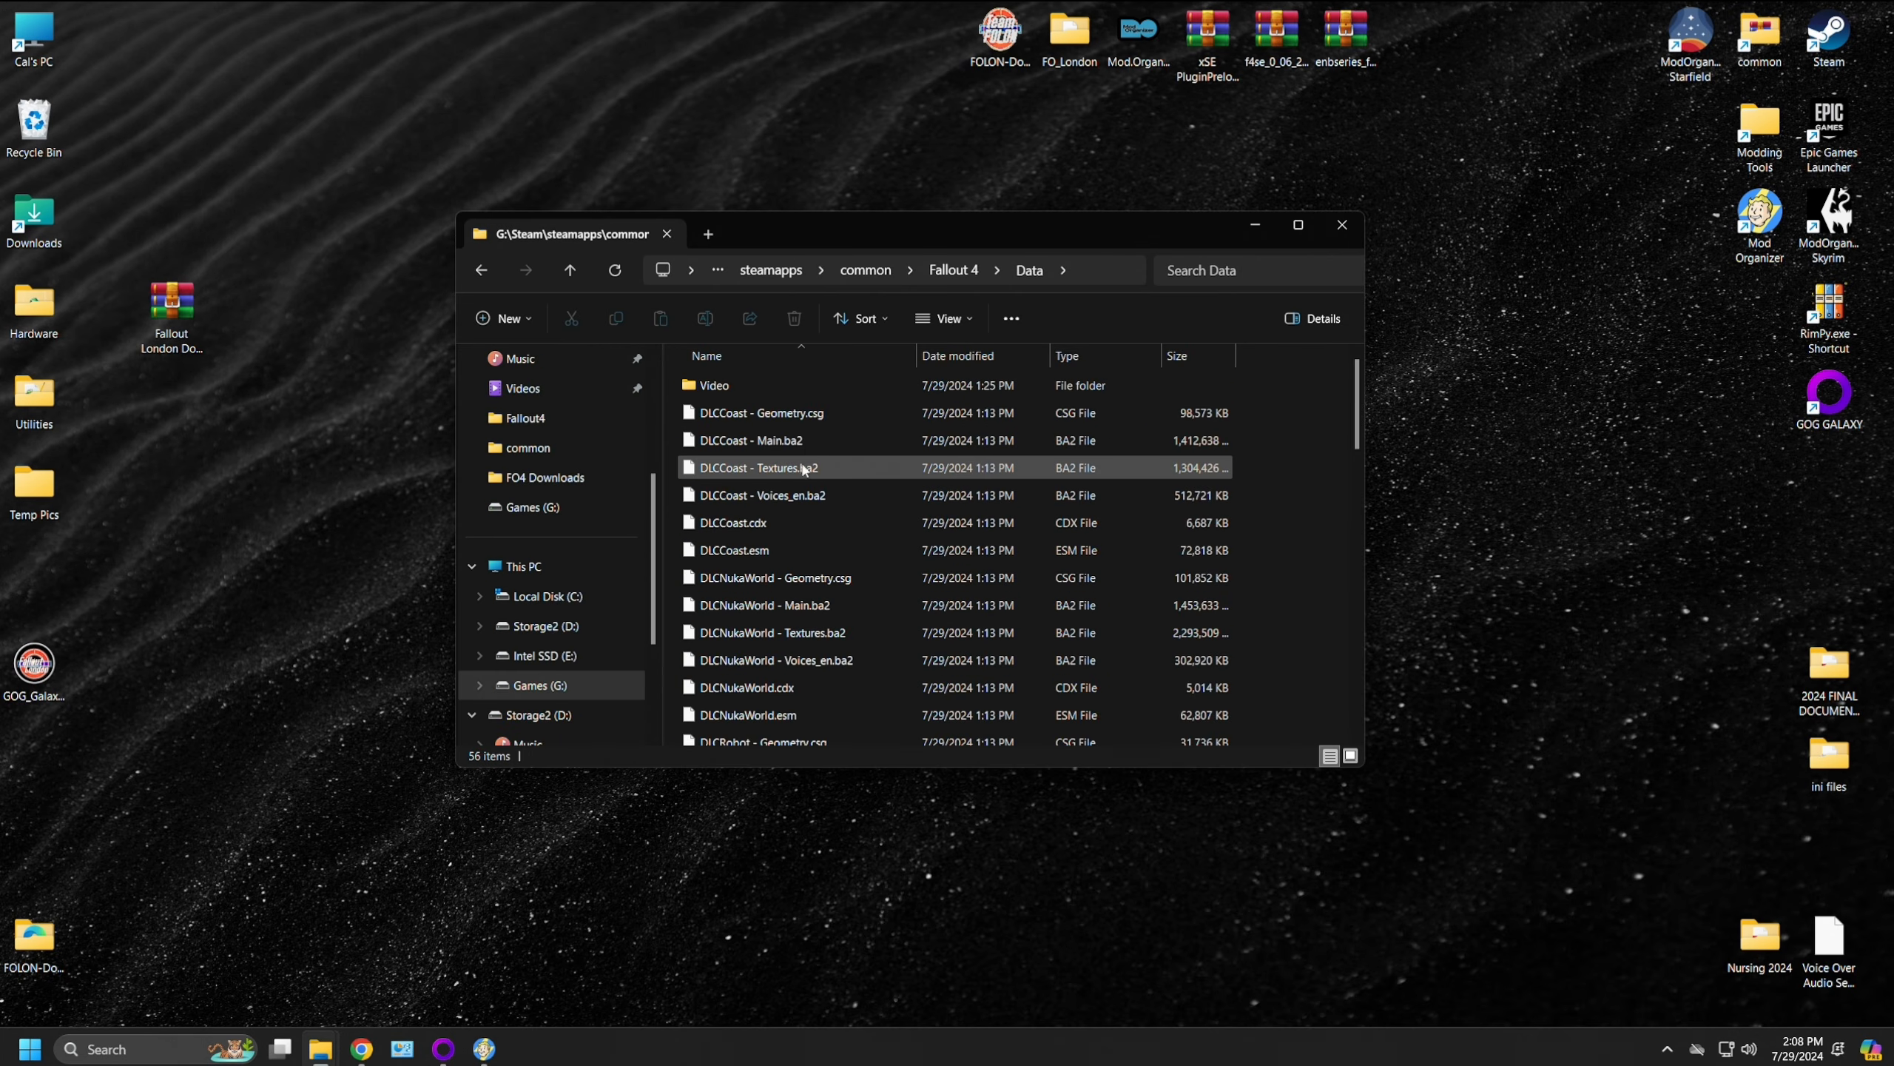
pyautogui.scroll(-6, 851, 486)
pyautogui.scroll(-7, 854, 487)
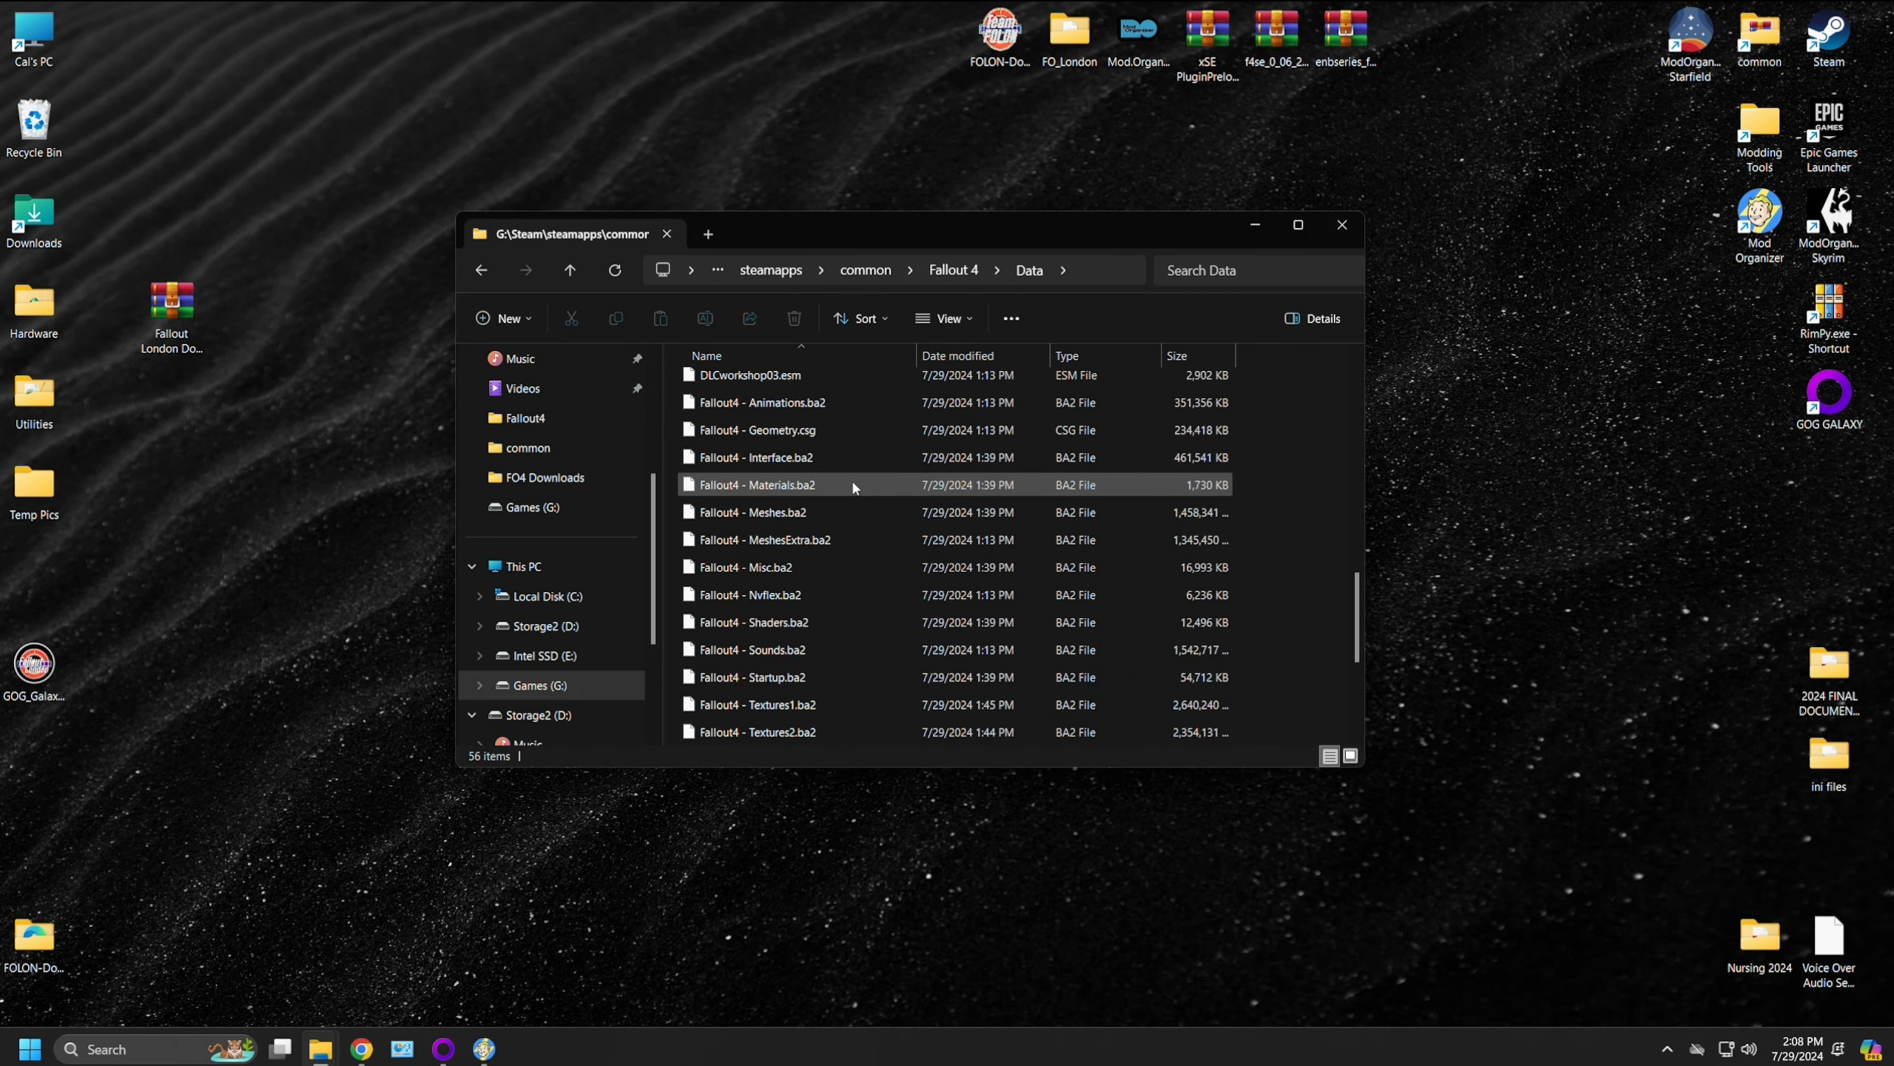
pyautogui.scroll(8, 854, 486)
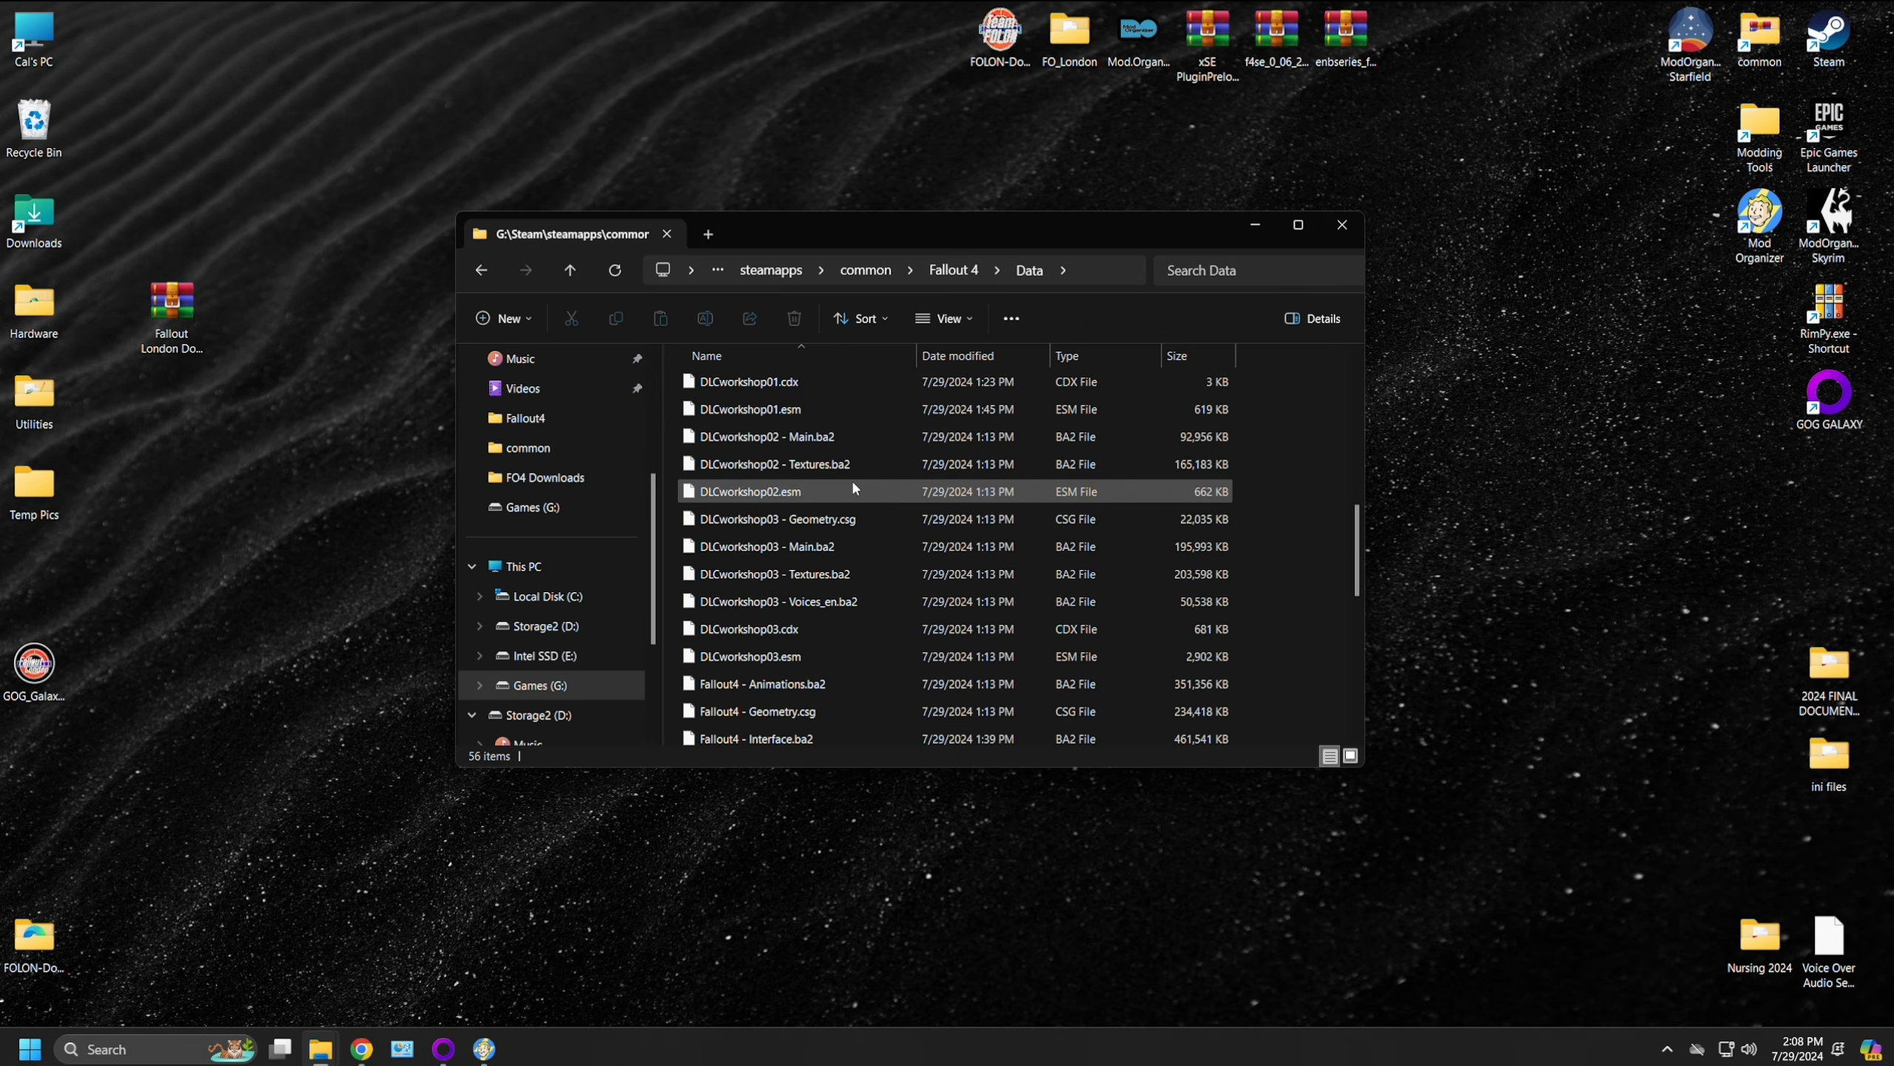
pyautogui.click(1343, 225)
# Step: Browse to G:\GOG\Fallout London, enlarge the window to show all its files, and view the Data folder's contents
pyautogui.moveTo(937, 212); pyautogui.dragTo(989, 201)
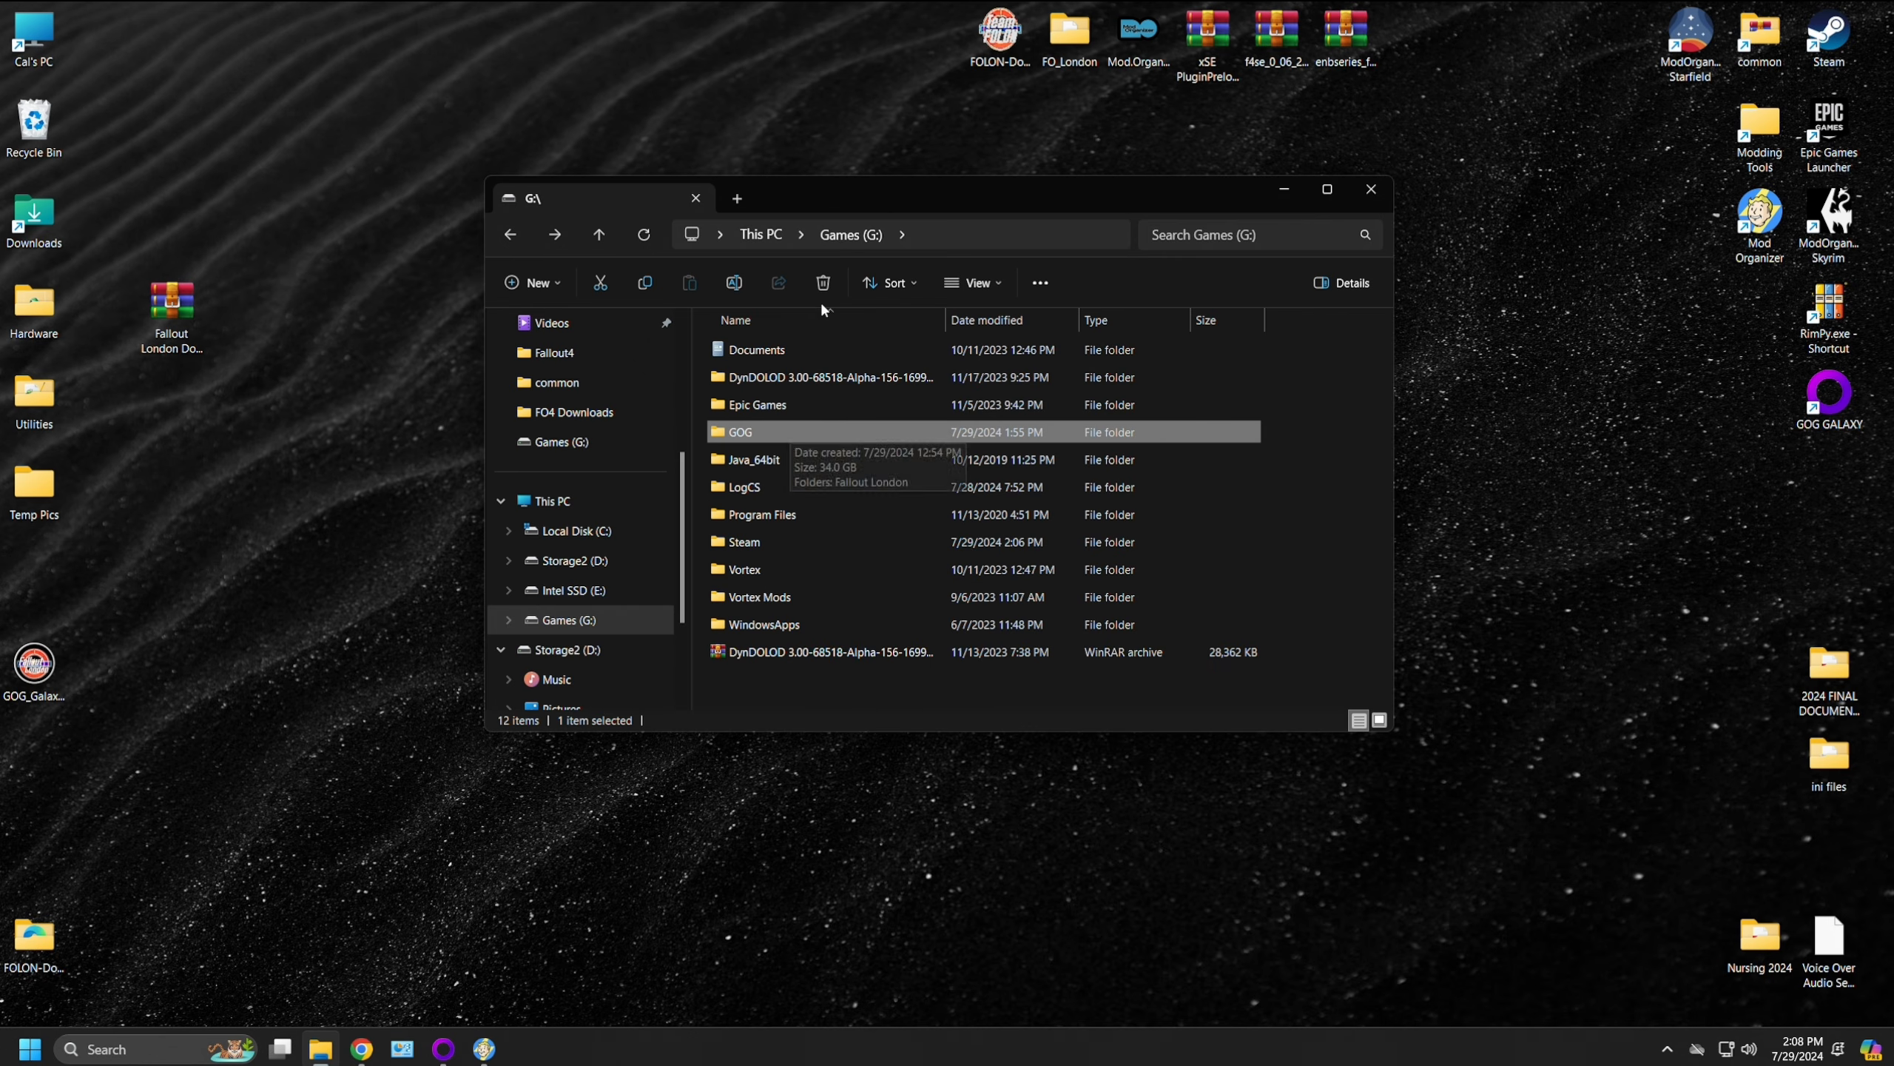
pyautogui.doubleClick(789, 436)
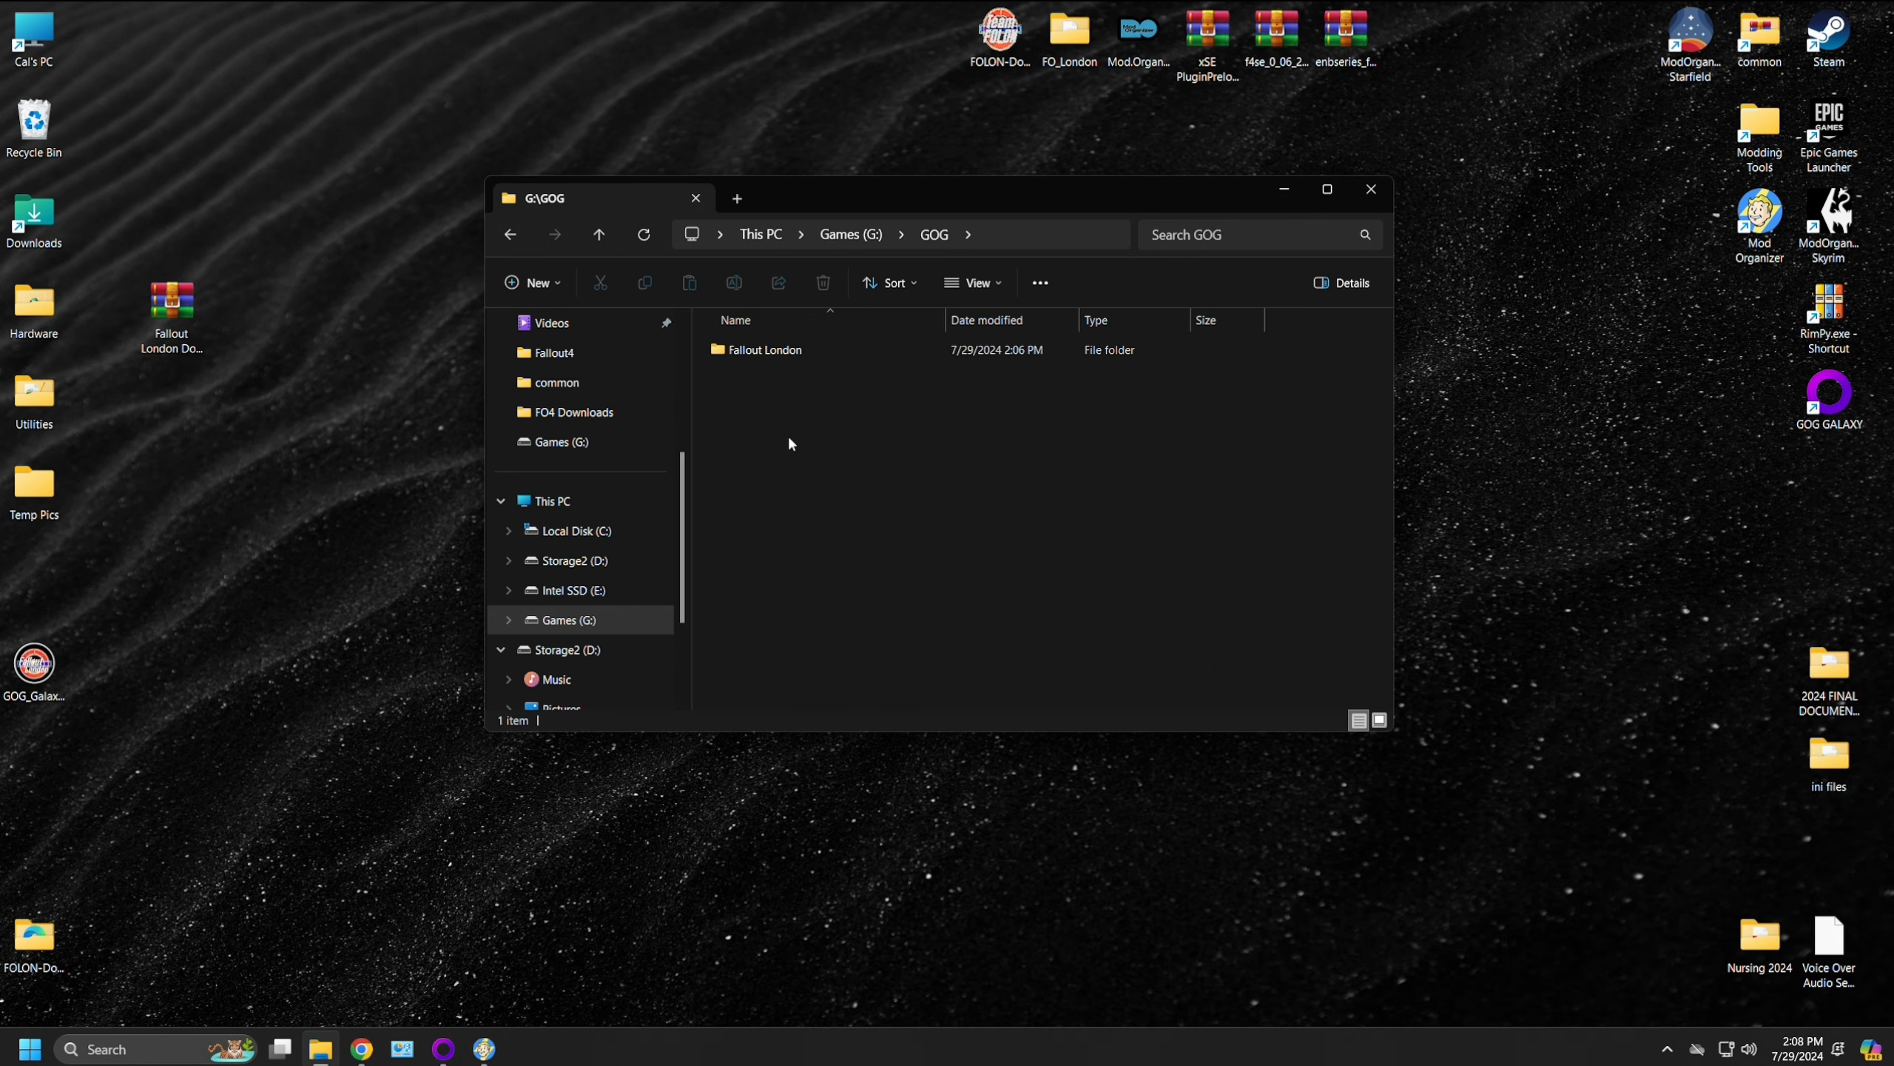
pyautogui.doubleClick(791, 349)
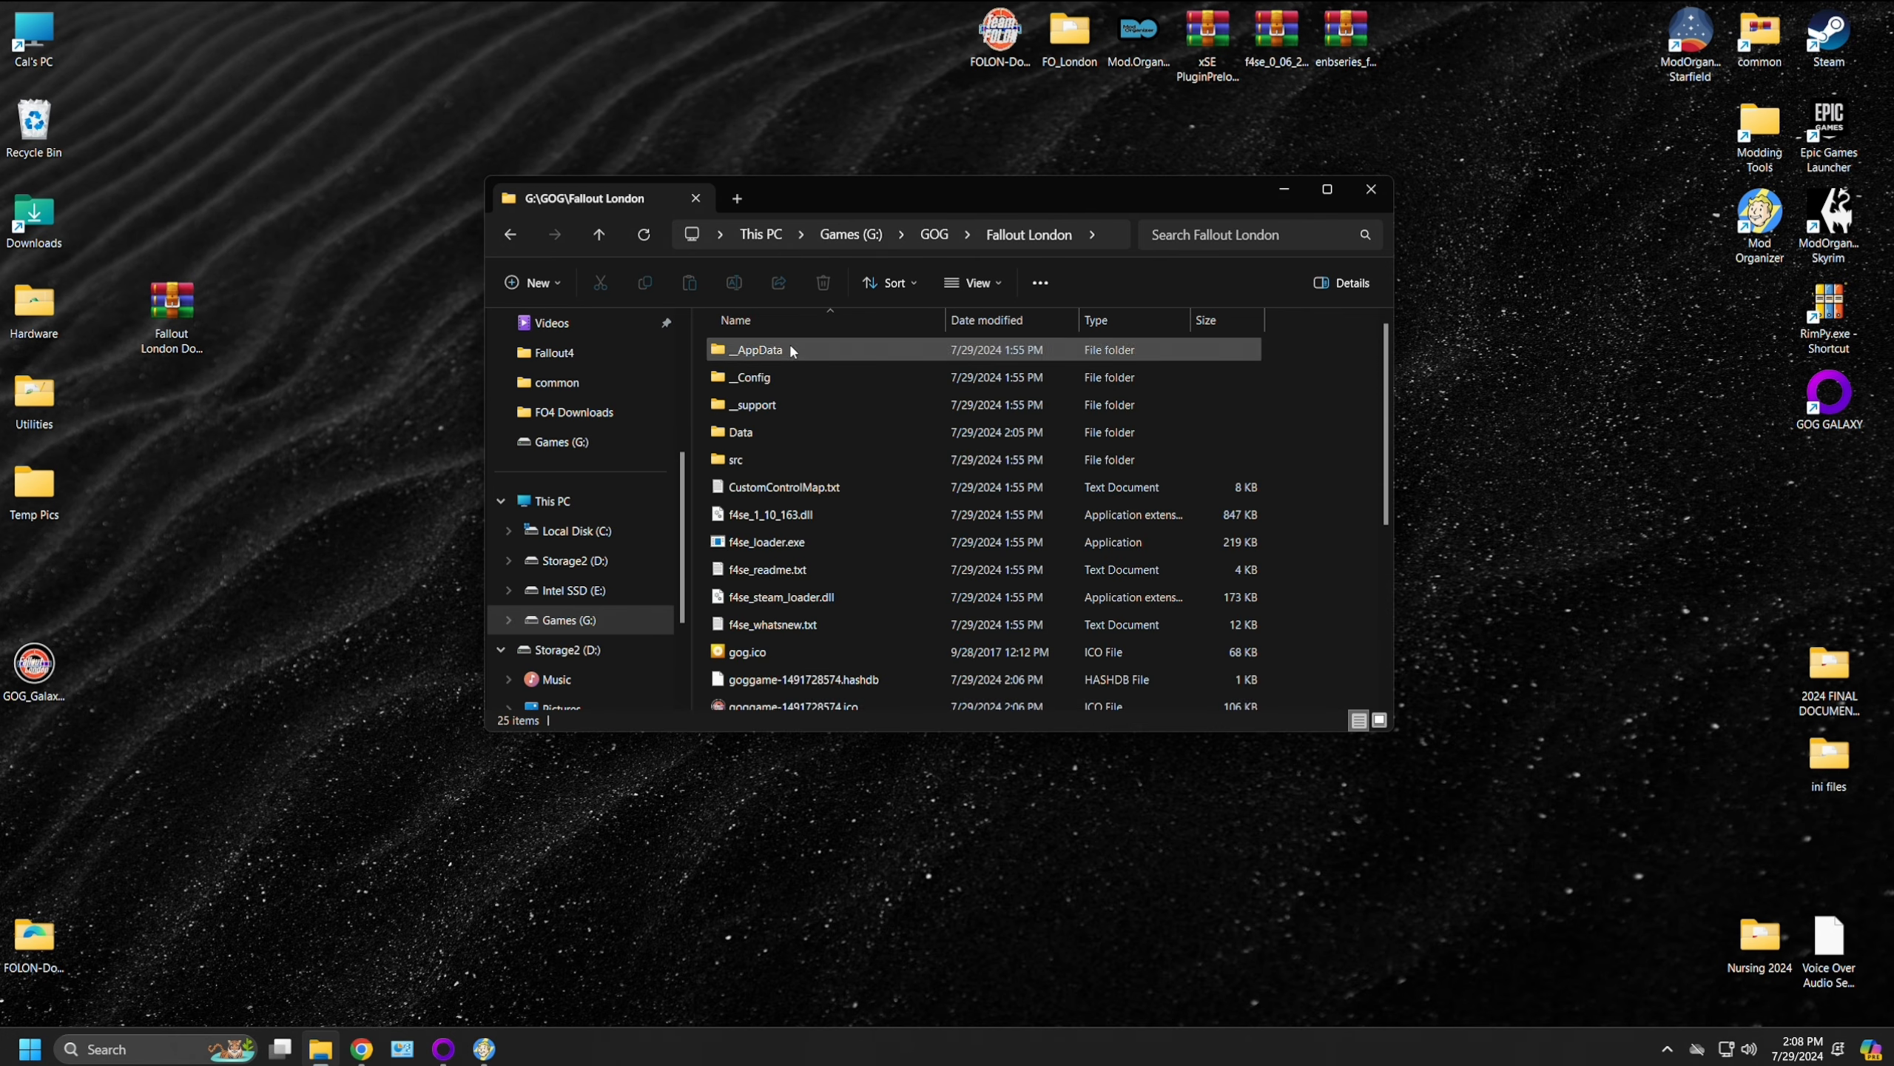
pyautogui.doubleClick(1031, 731)
pyautogui.click(820, 250)
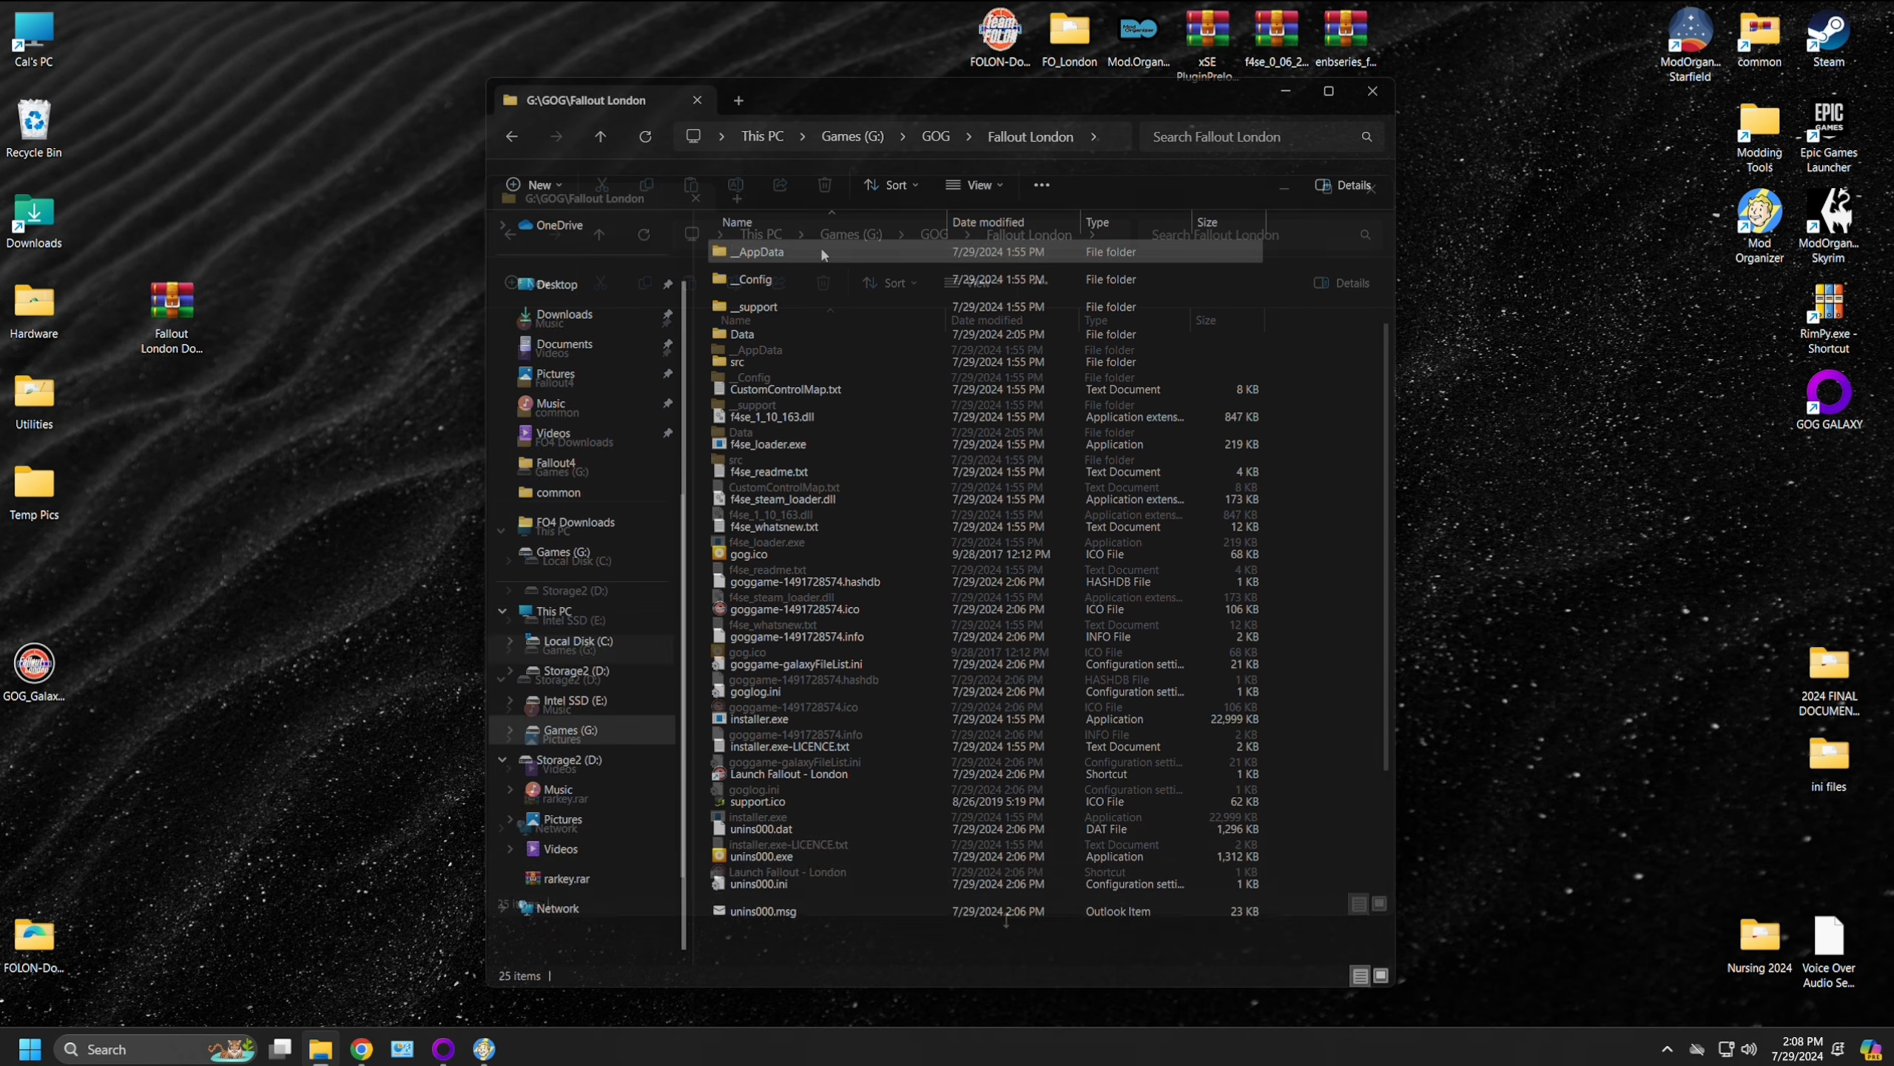
pyautogui.click(819, 275)
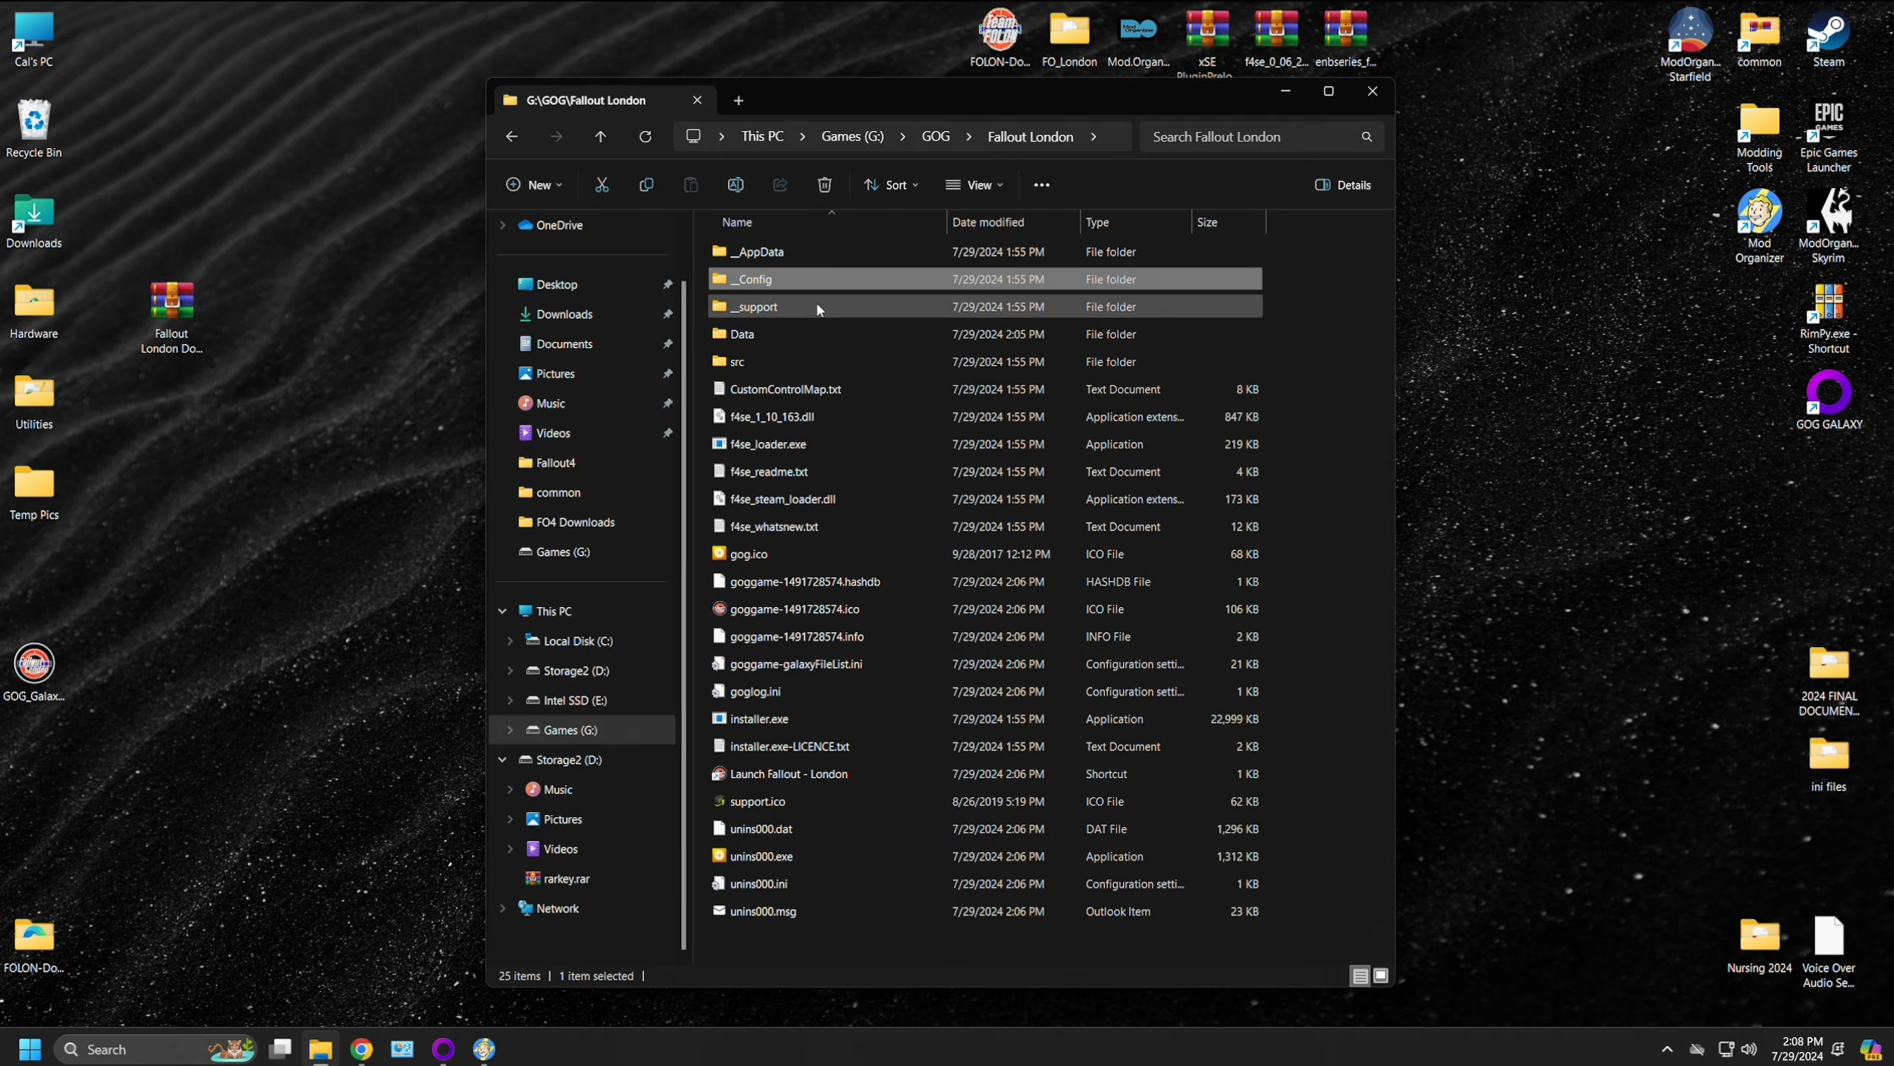
pyautogui.click(818, 304)
pyautogui.doubleClick(811, 341)
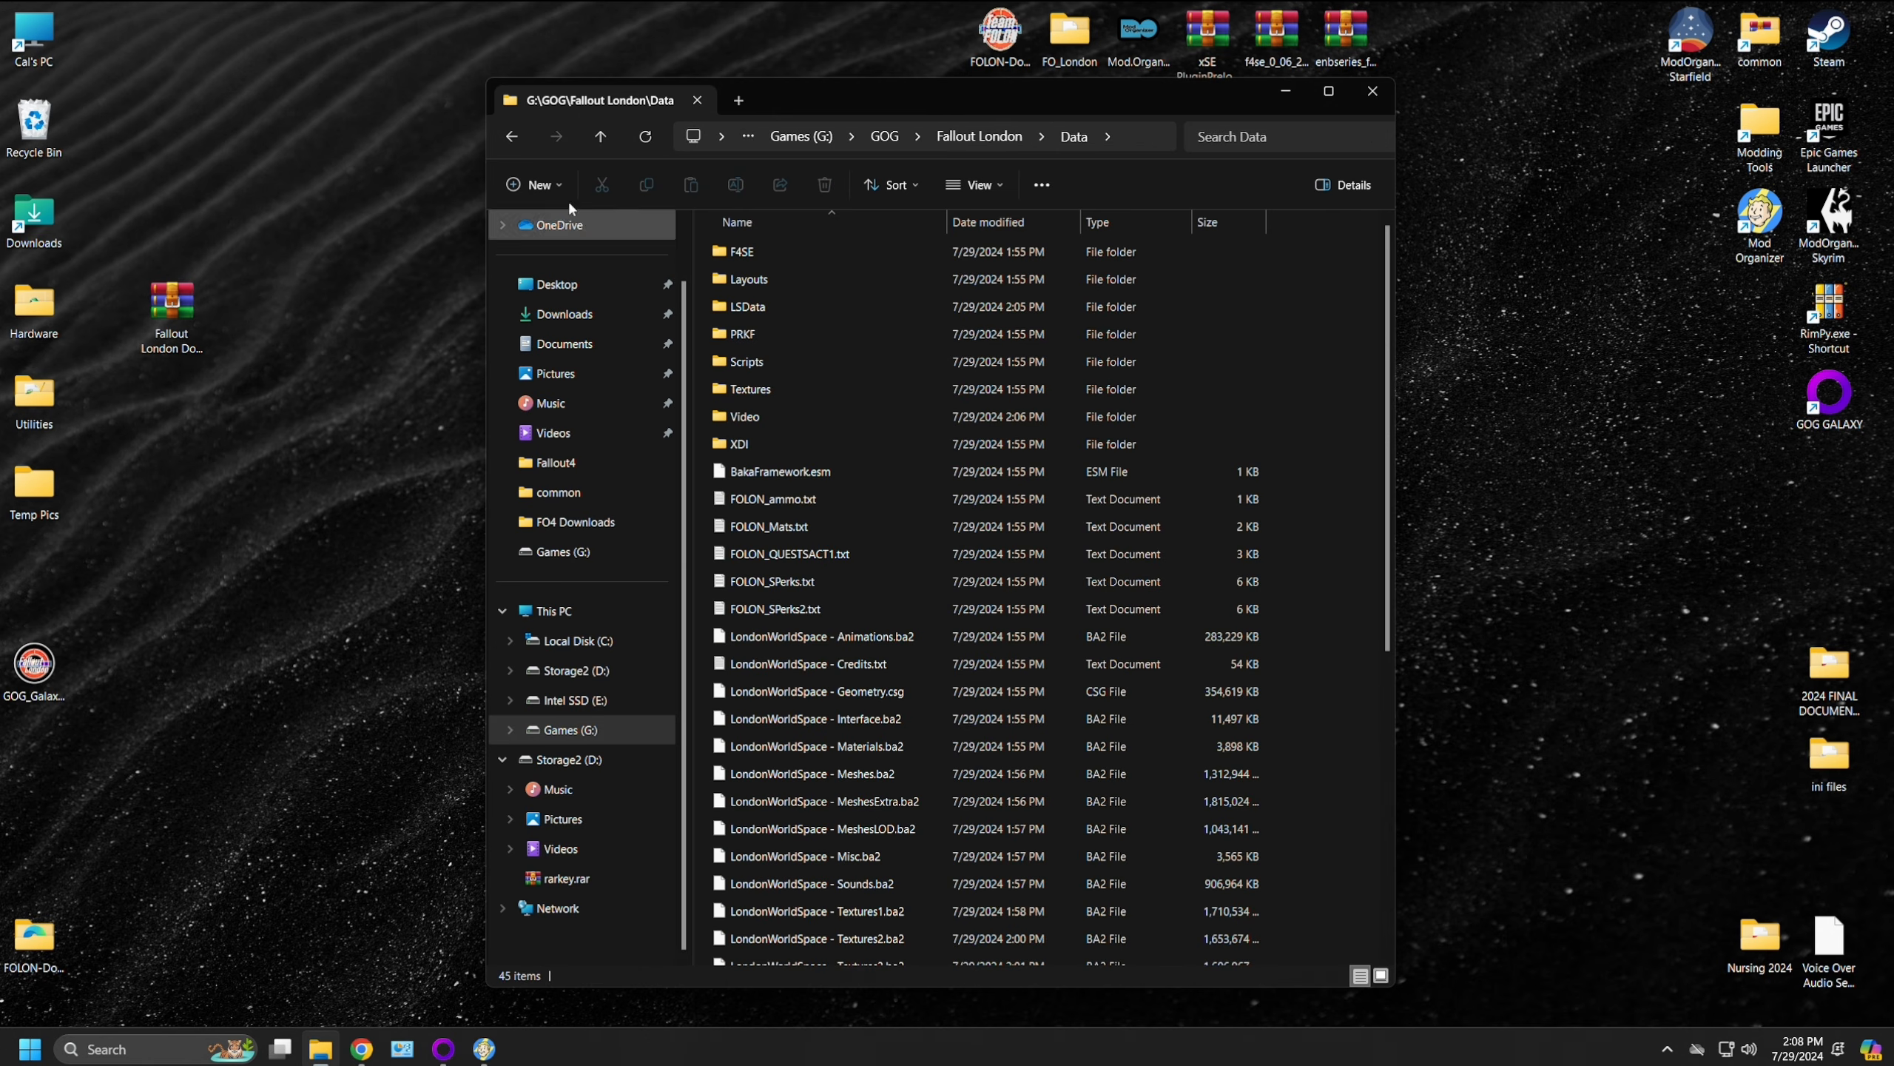
# Step: Return to the Fallout London folder and inspect the F4SE loader file and the ini files in __Config
pyautogui.click(511, 136)
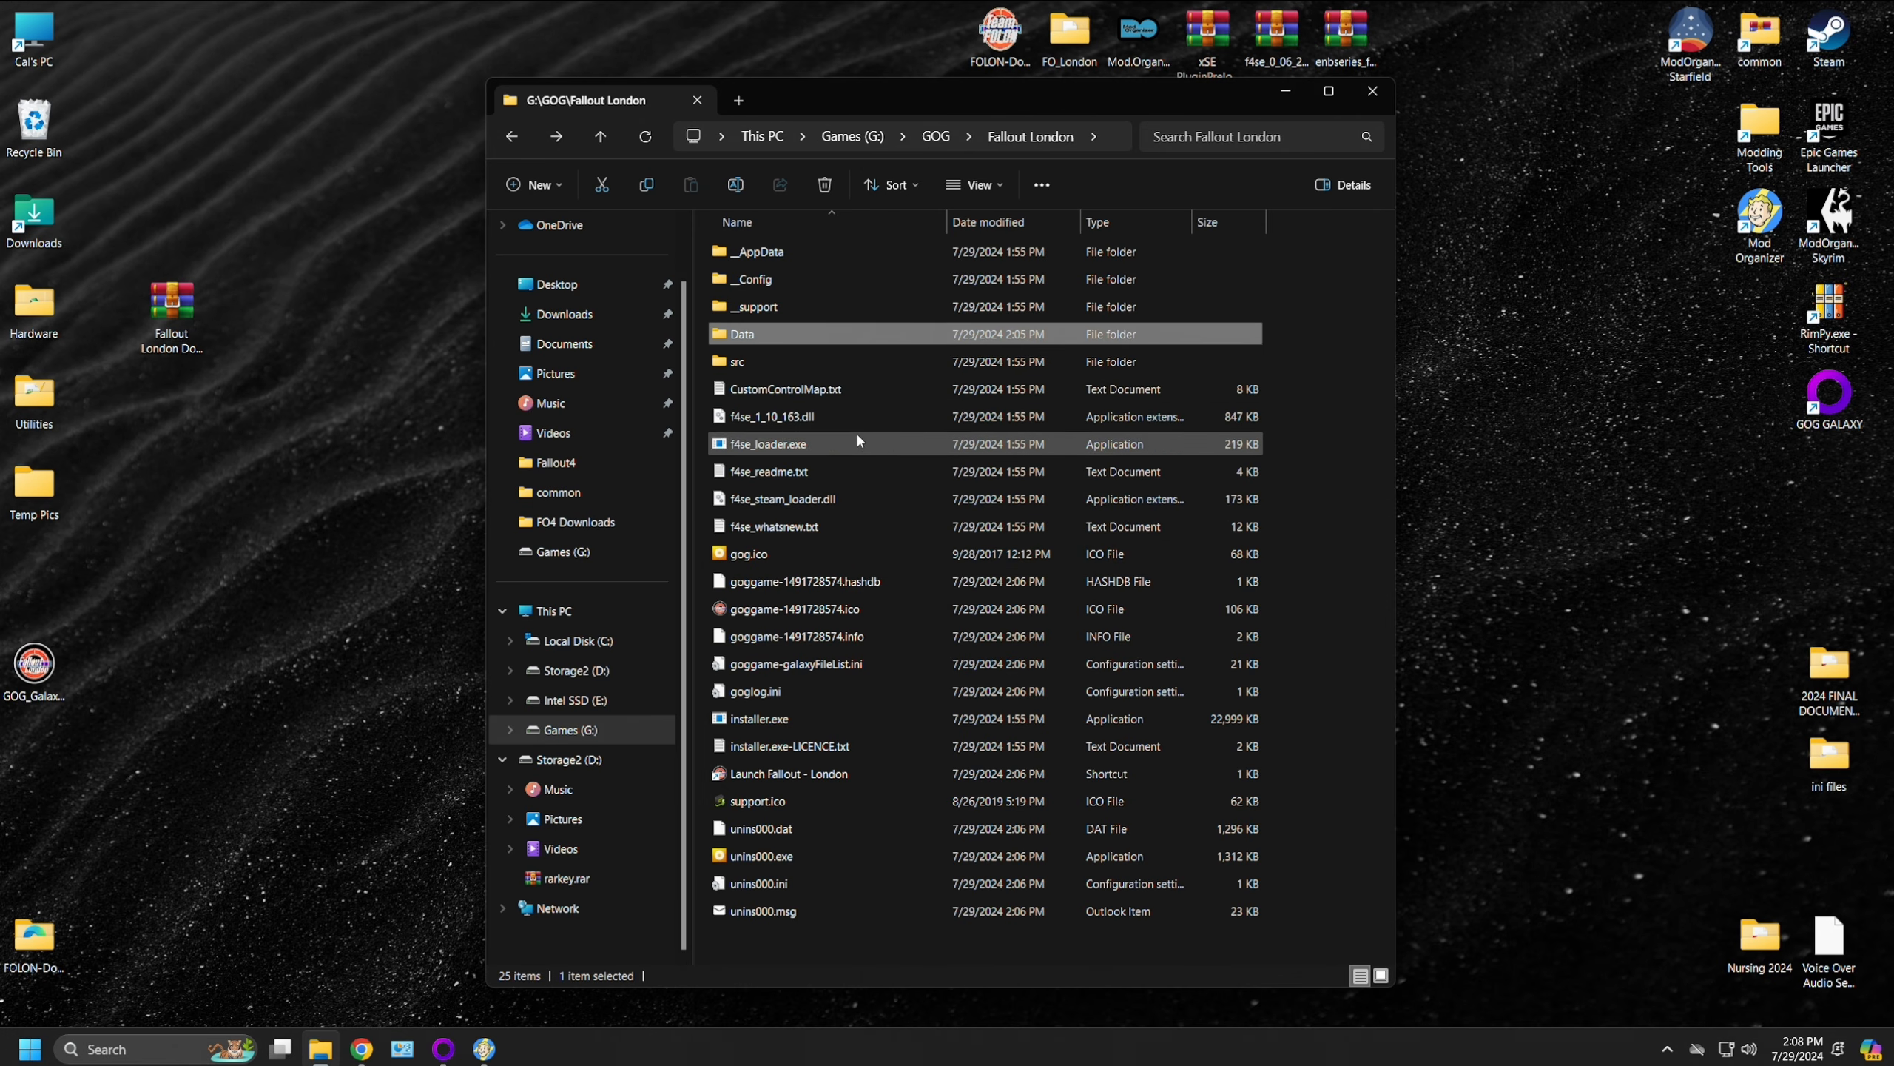
pyautogui.click(875, 509)
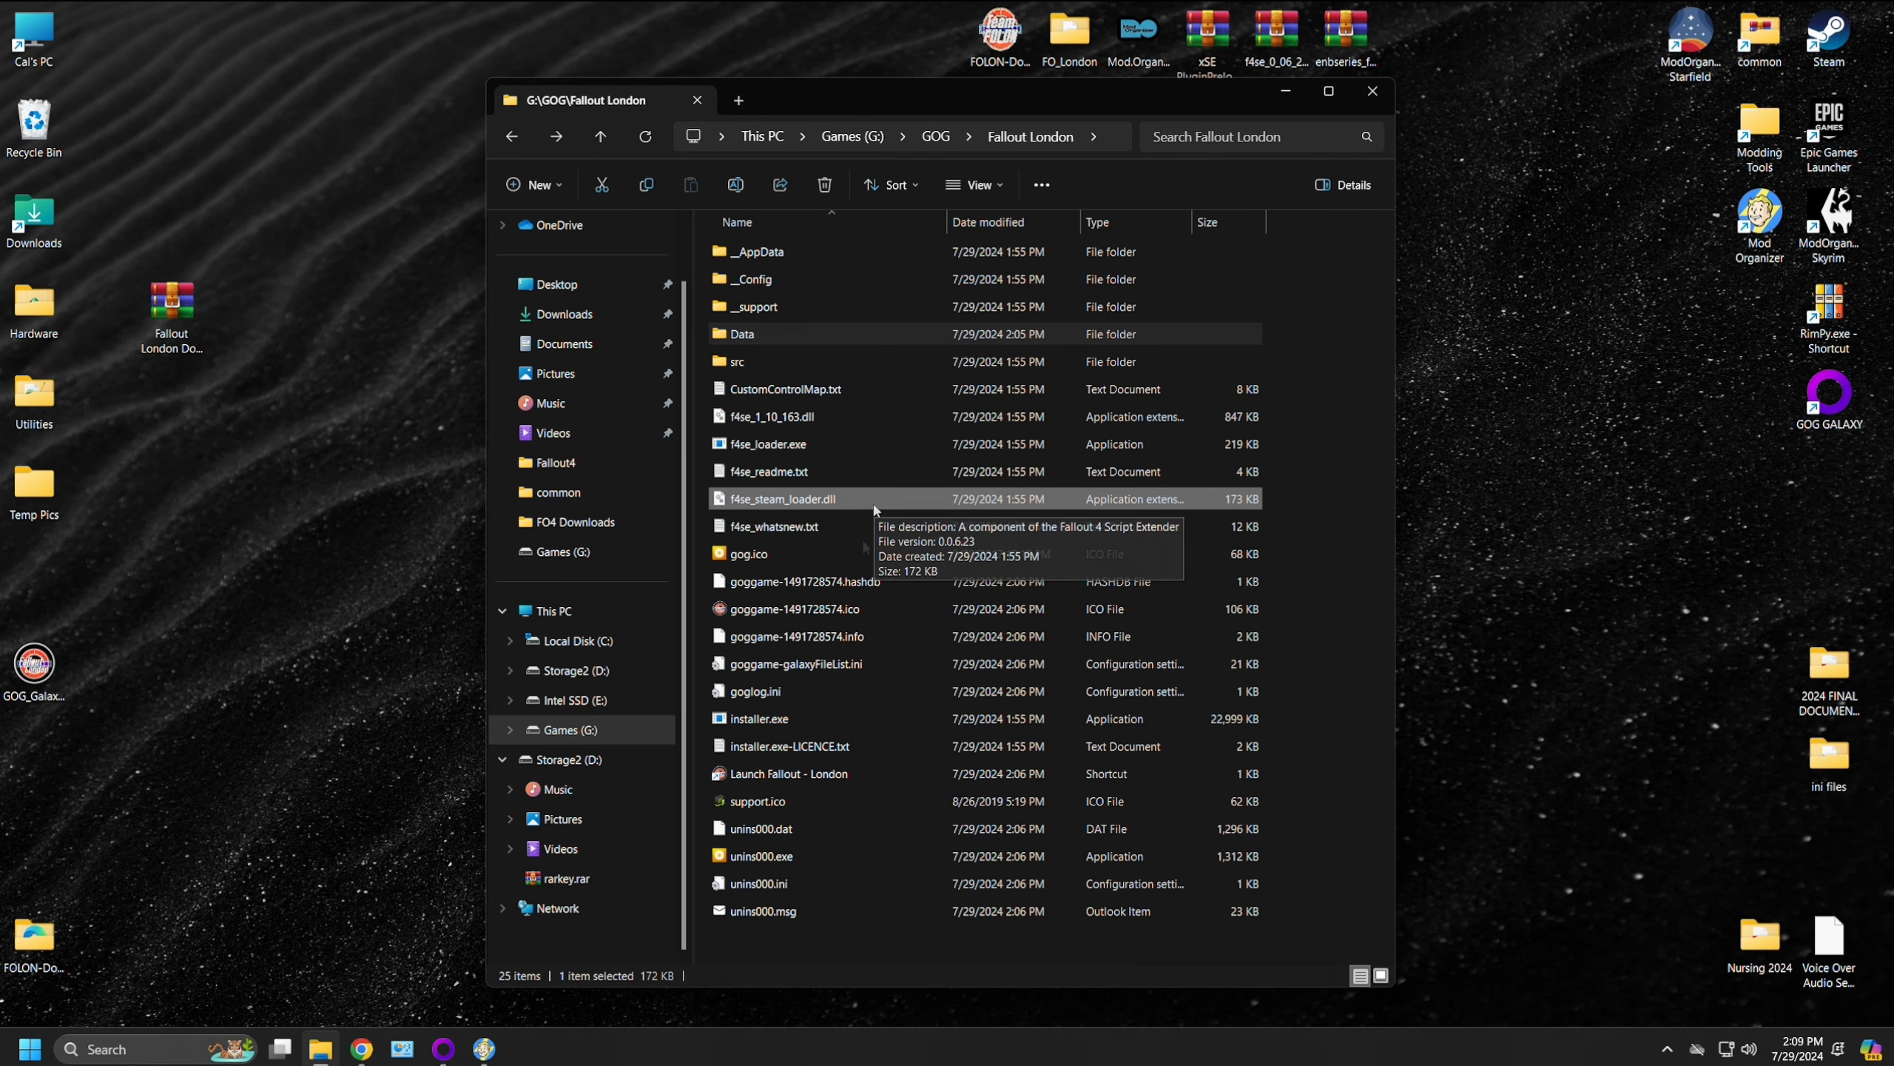
pyautogui.doubleClick(755, 282)
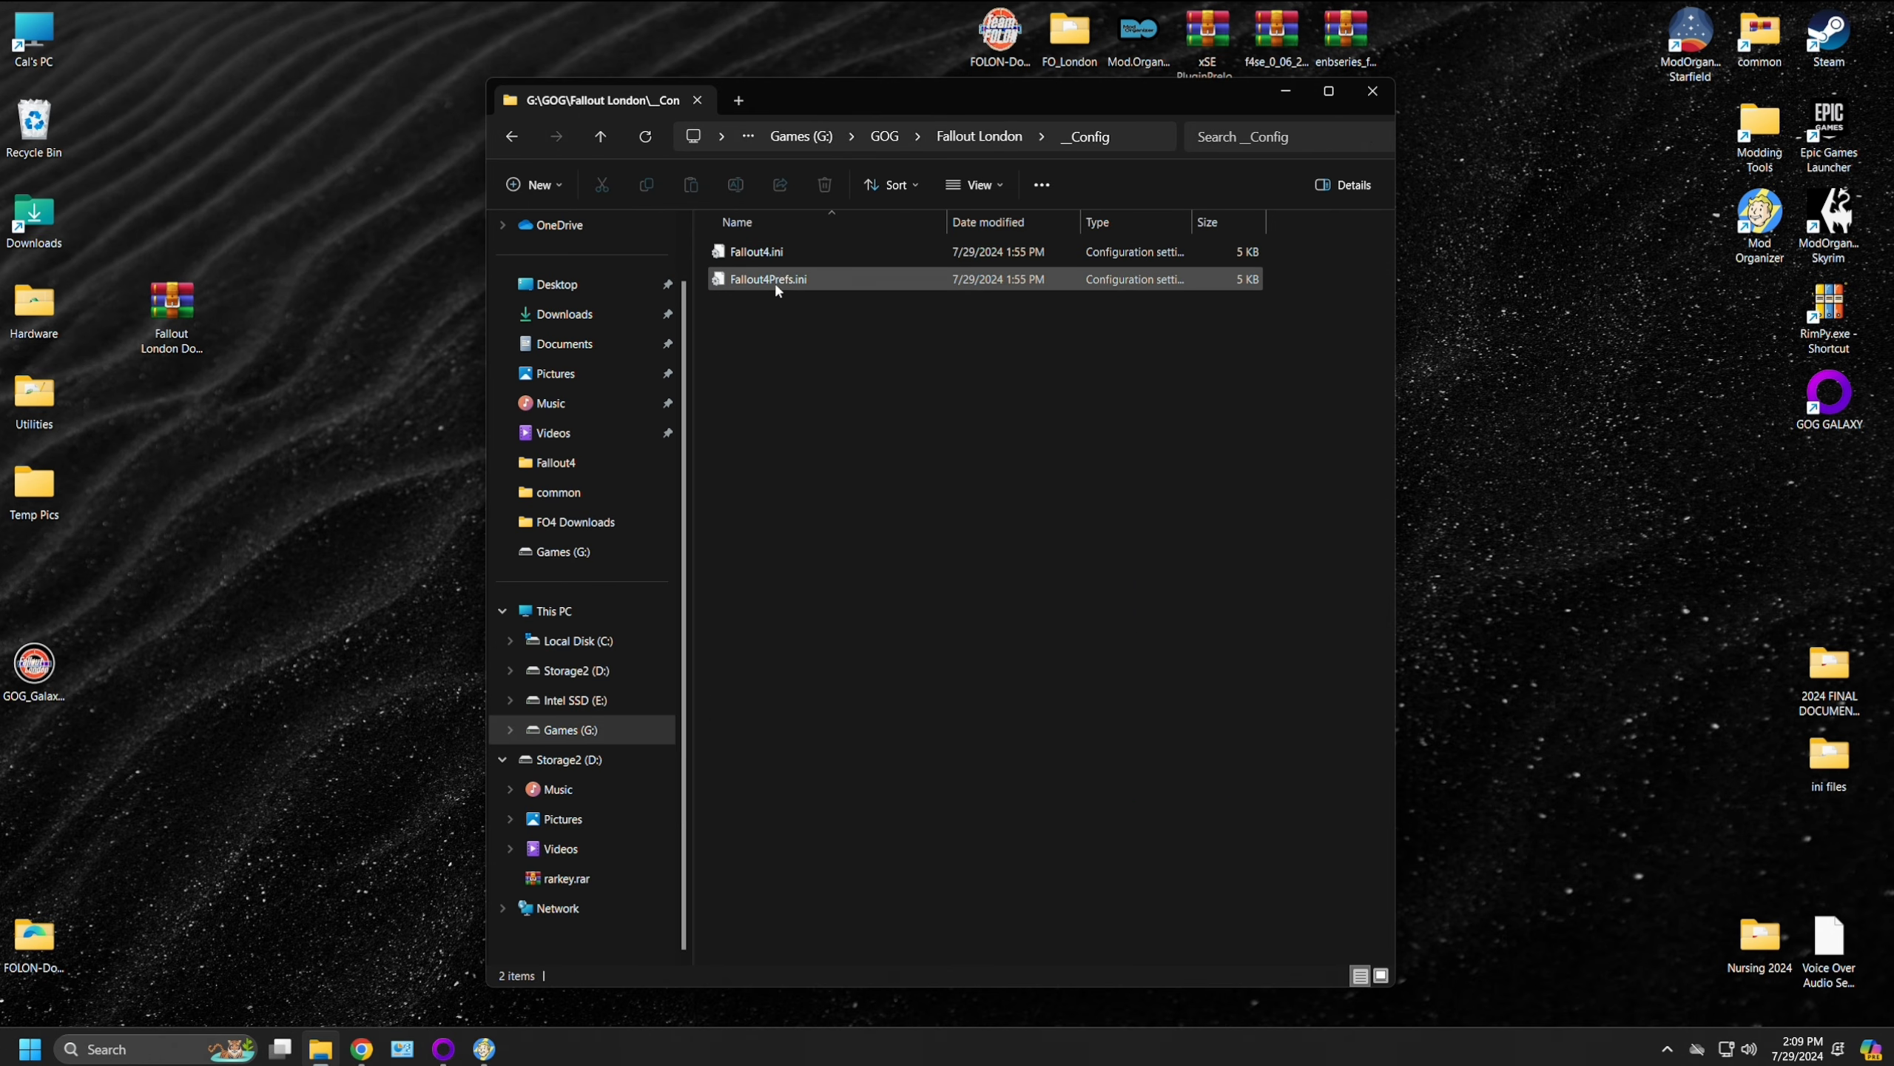
pyautogui.hotkey('alt', 'Left')
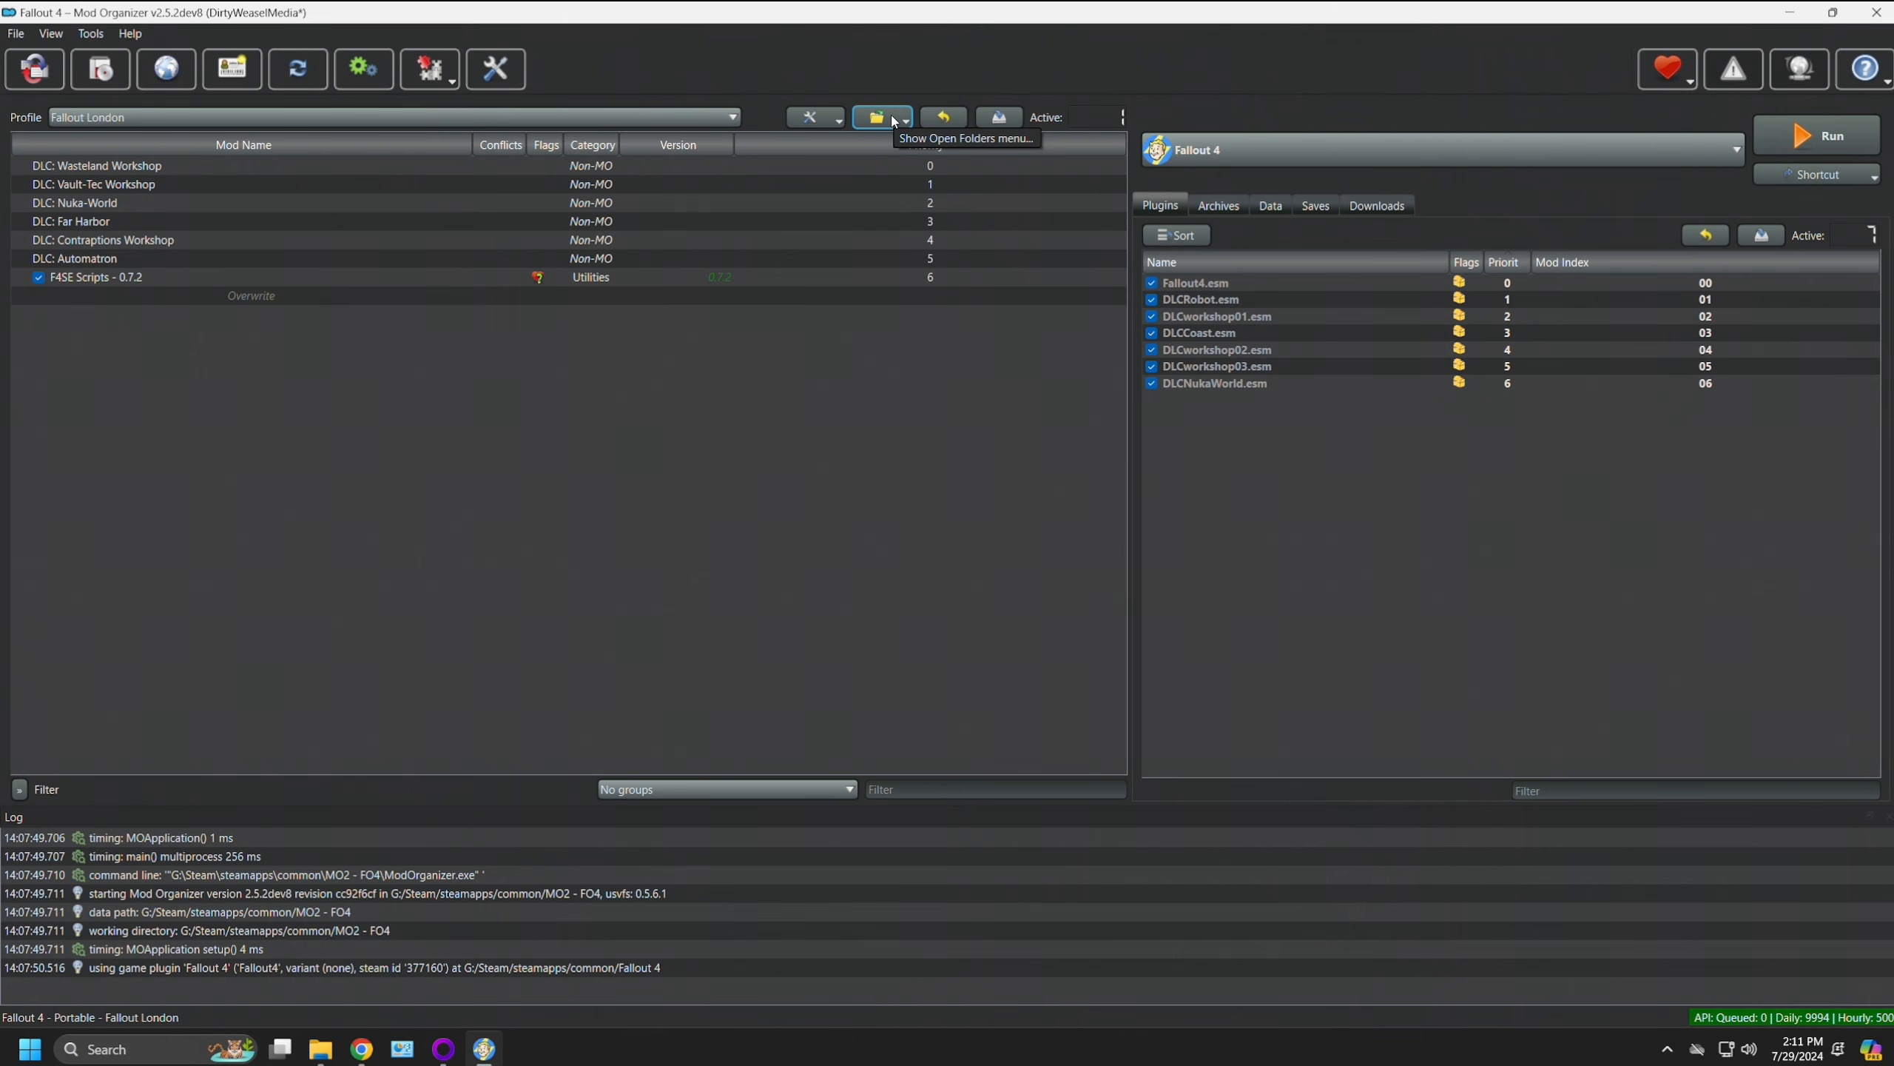
# Step: Open the mods folder from Mod Organizer and move its window clear of the mod list
pyautogui.click(894, 122)
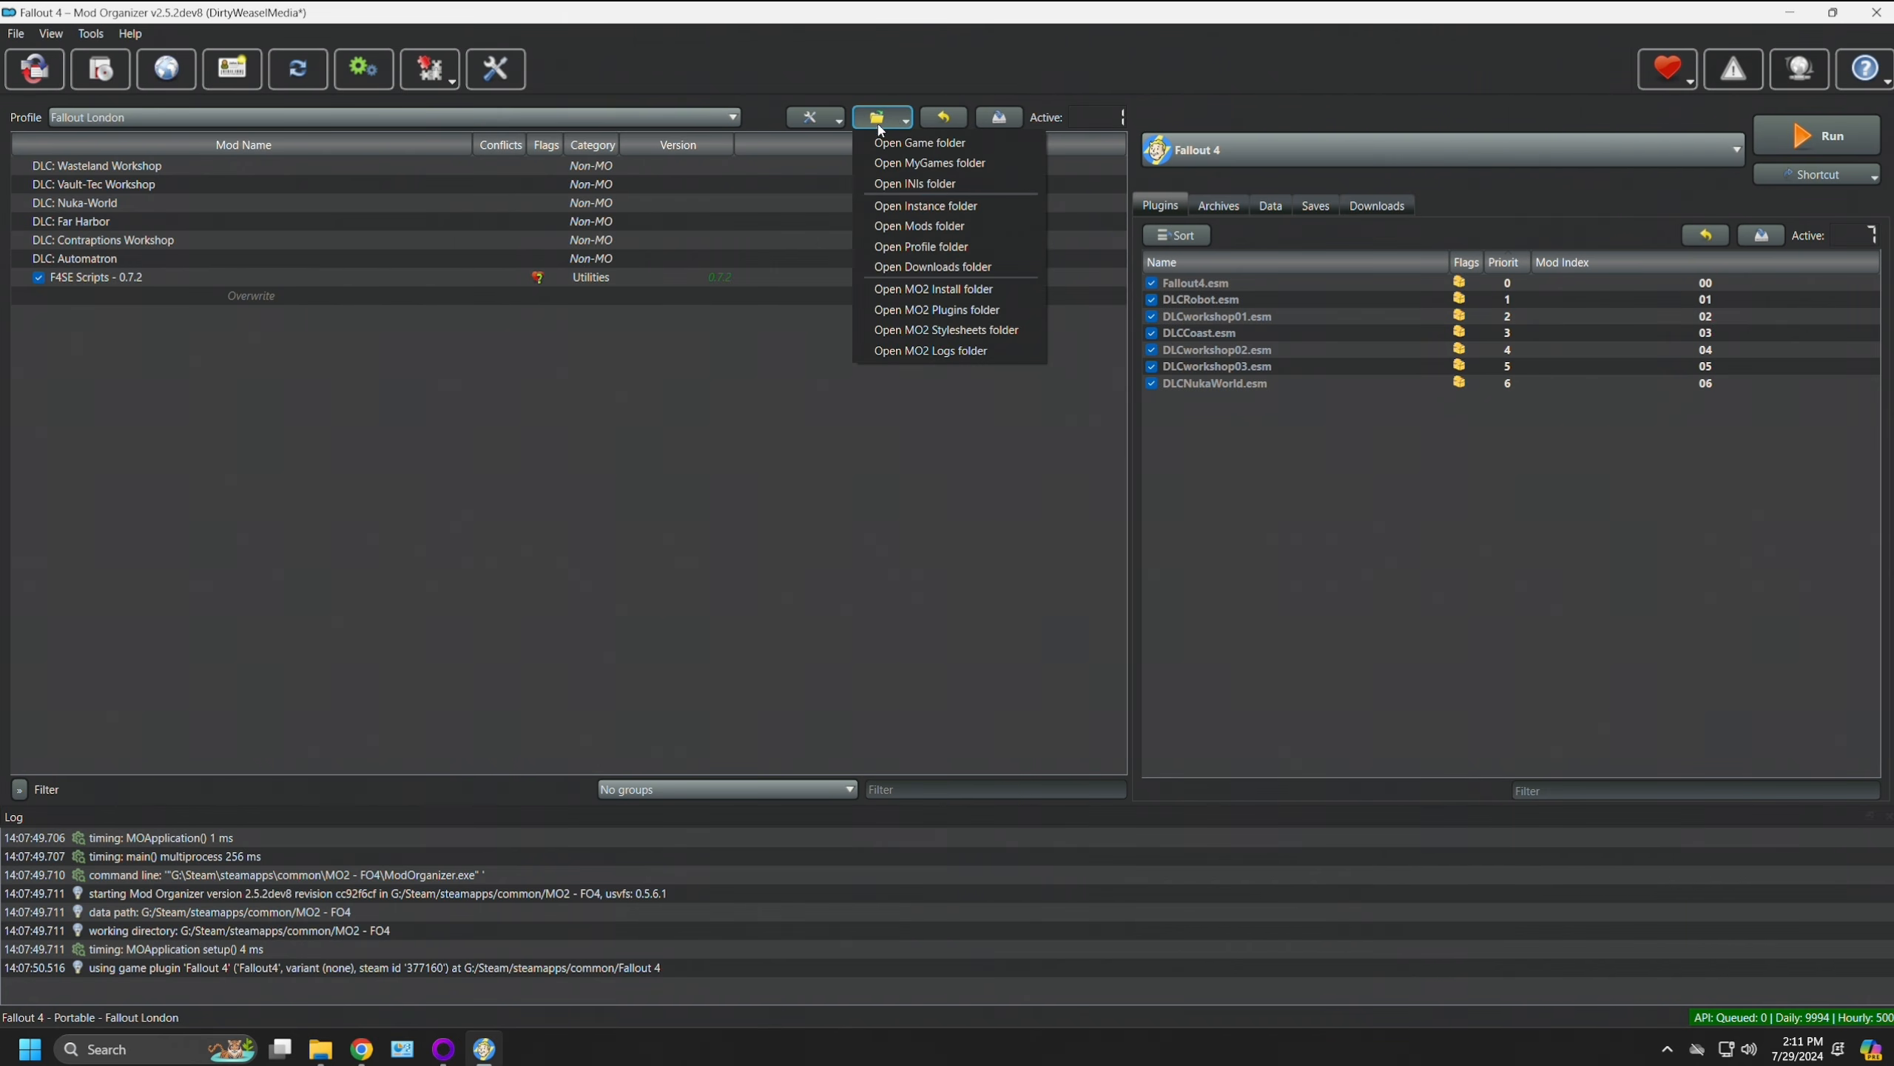
pyautogui.click(919, 226)
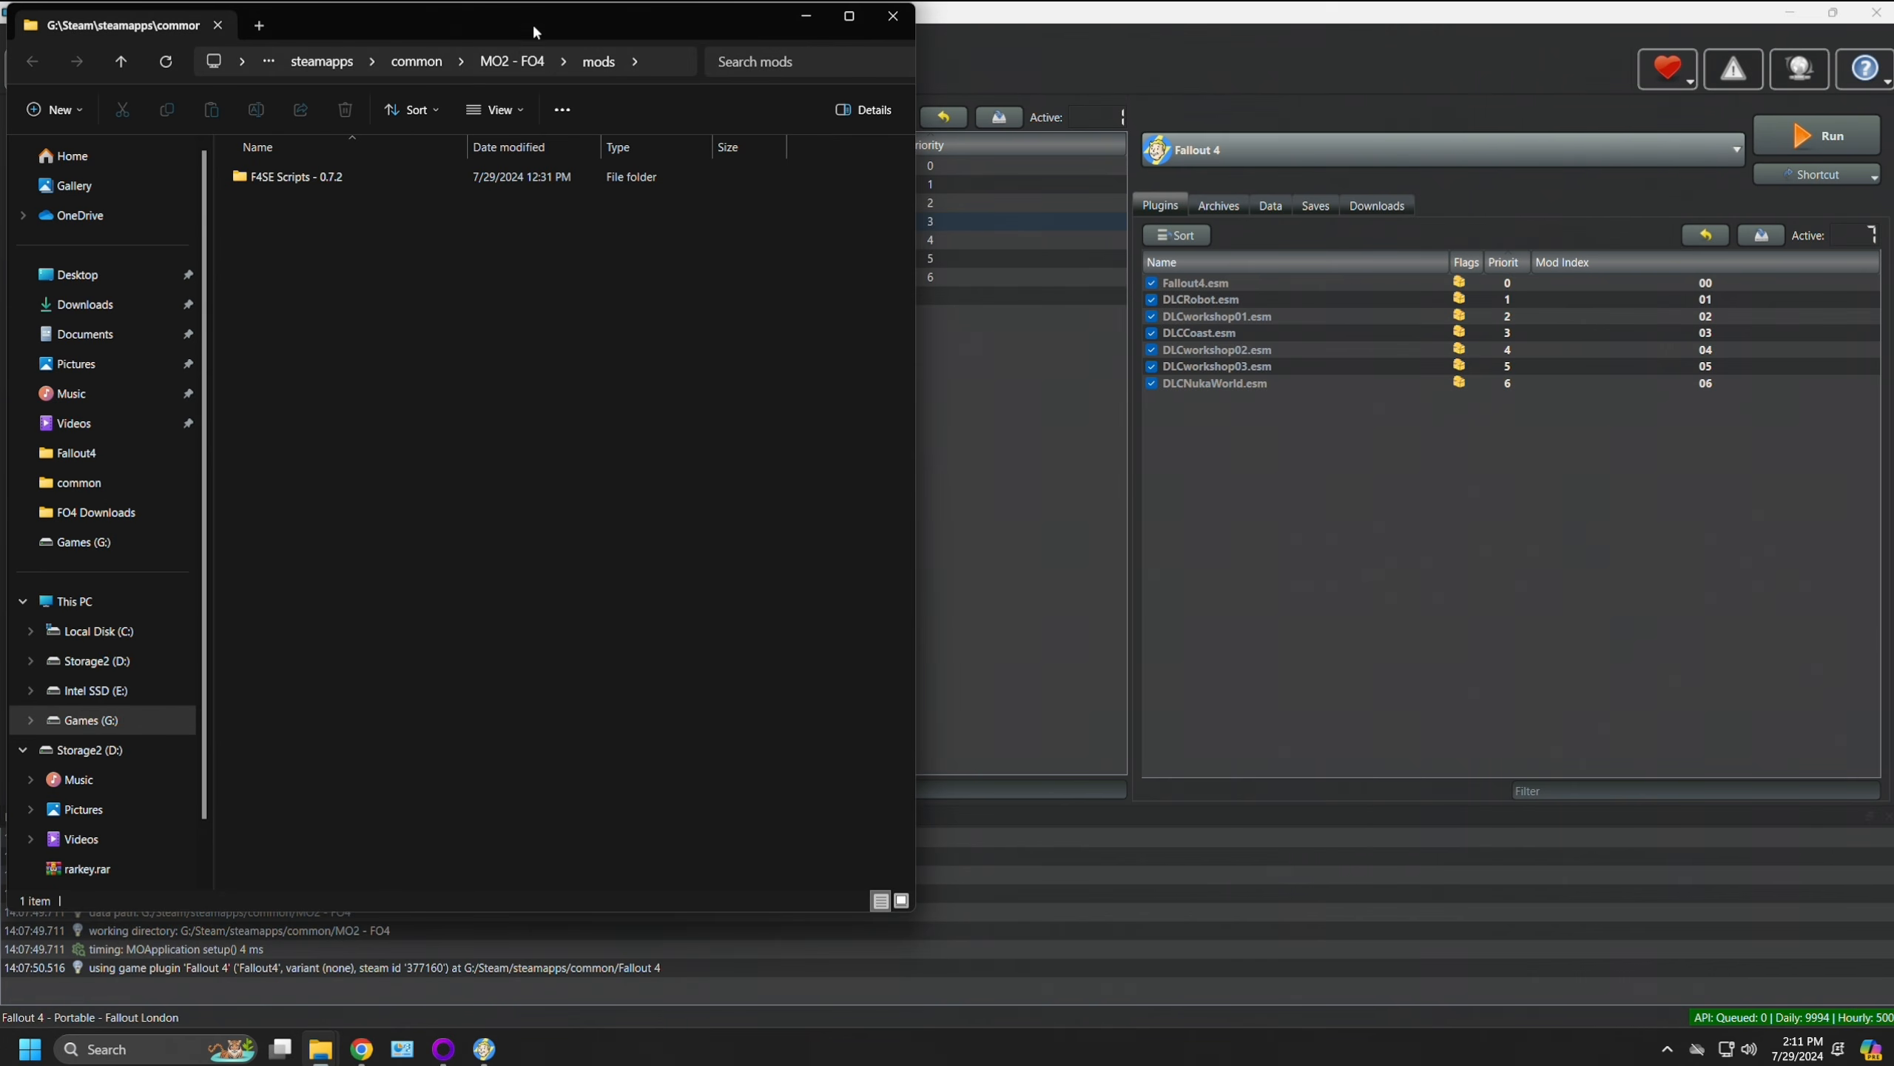
pyautogui.moveTo(530, 17); pyautogui.dragTo(683, 444)
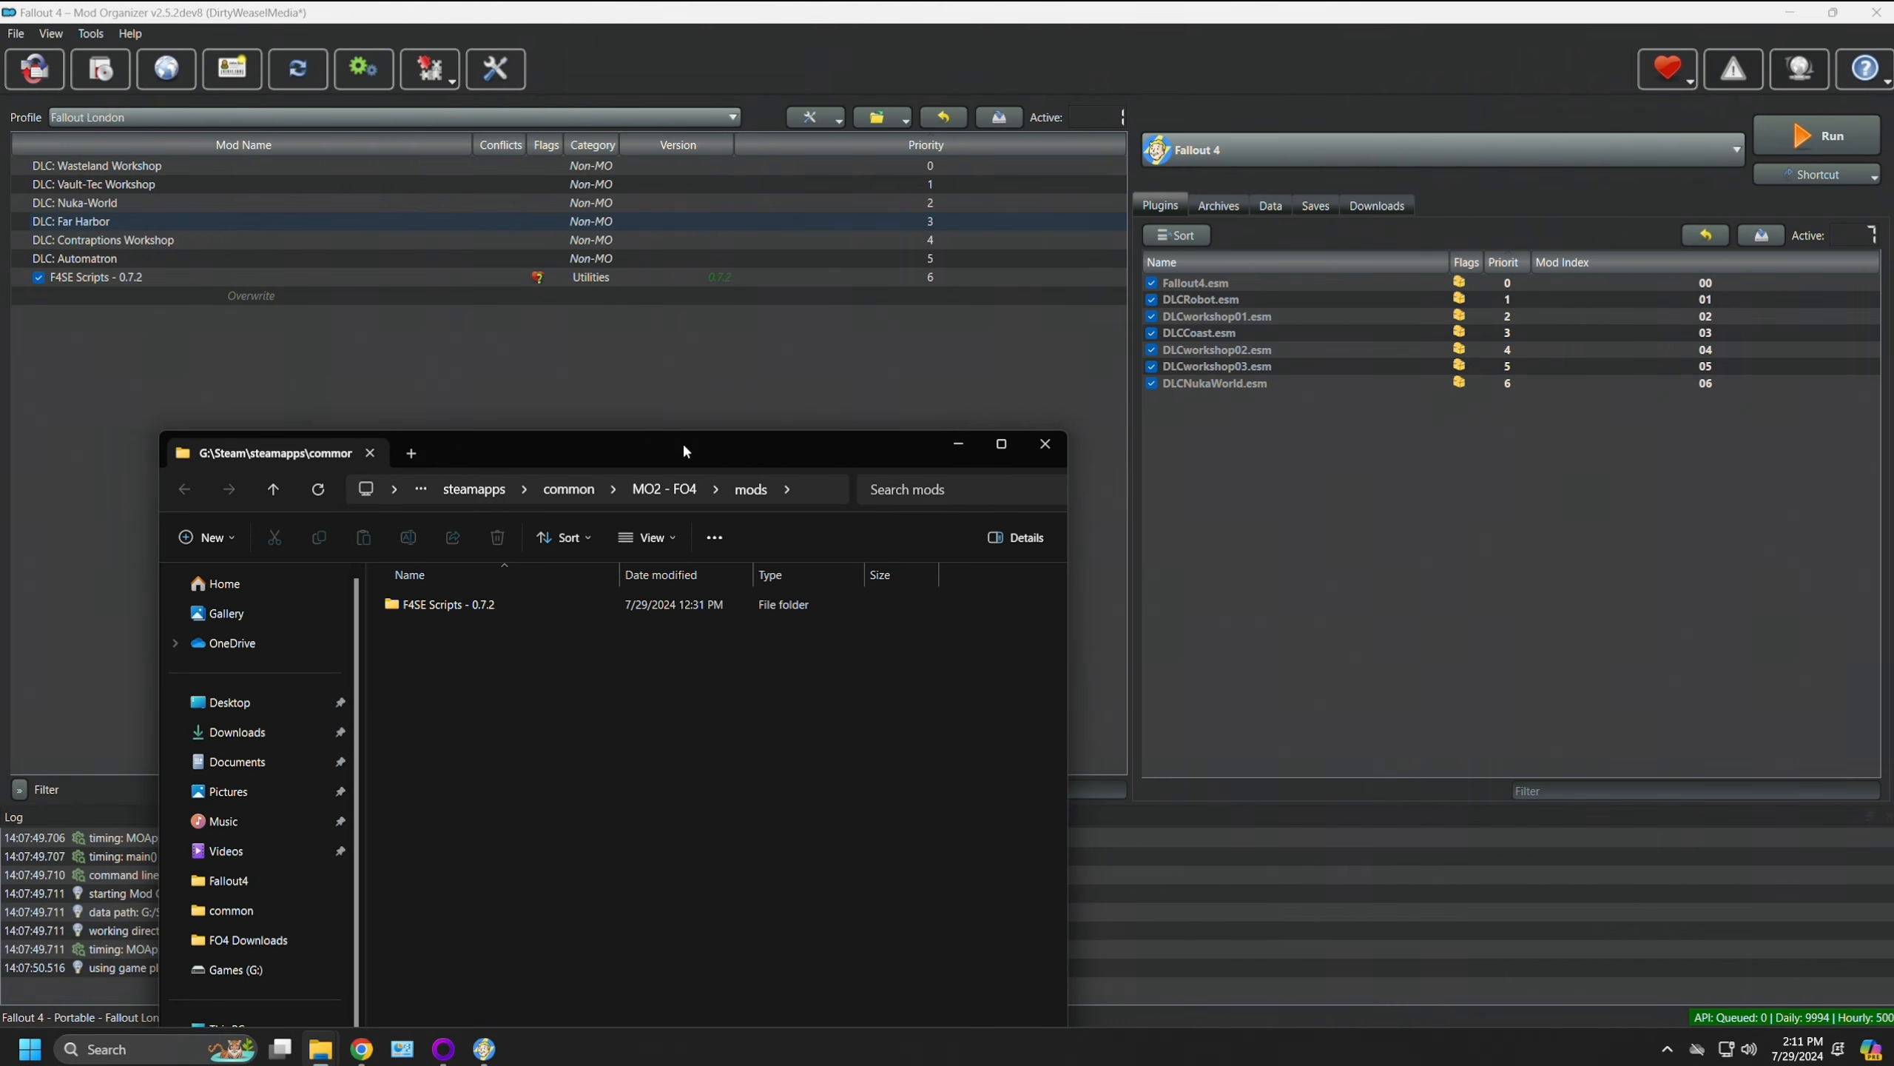
# Step: Disable the F4SE Scripts - 0.7.2 mod and reposition the mods folder window over the middle of Mod Organizer
pyautogui.click(38, 277)
pyautogui.hotkey('alt', 'Tab')
pyautogui.moveTo(686, 452); pyautogui.dragTo(508, 66)
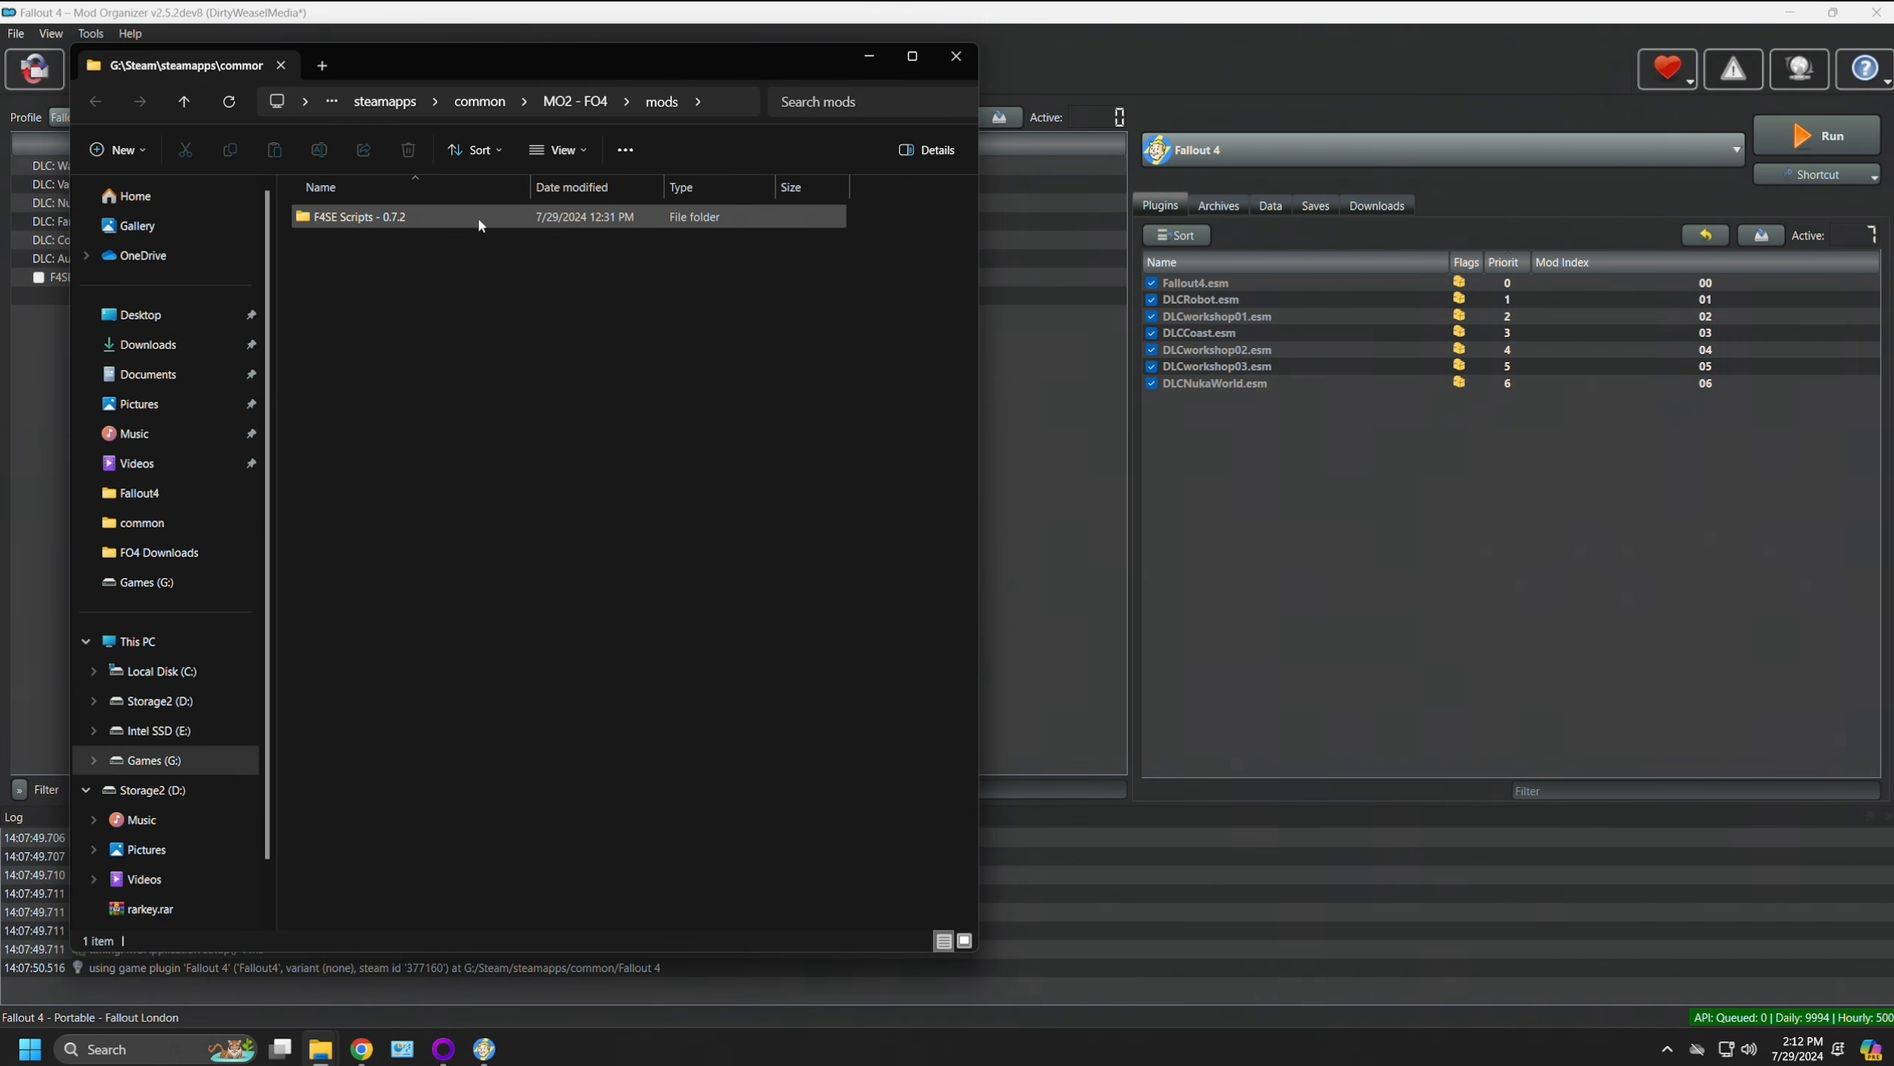
pyautogui.moveTo(476, 59); pyautogui.dragTo(856, 82)
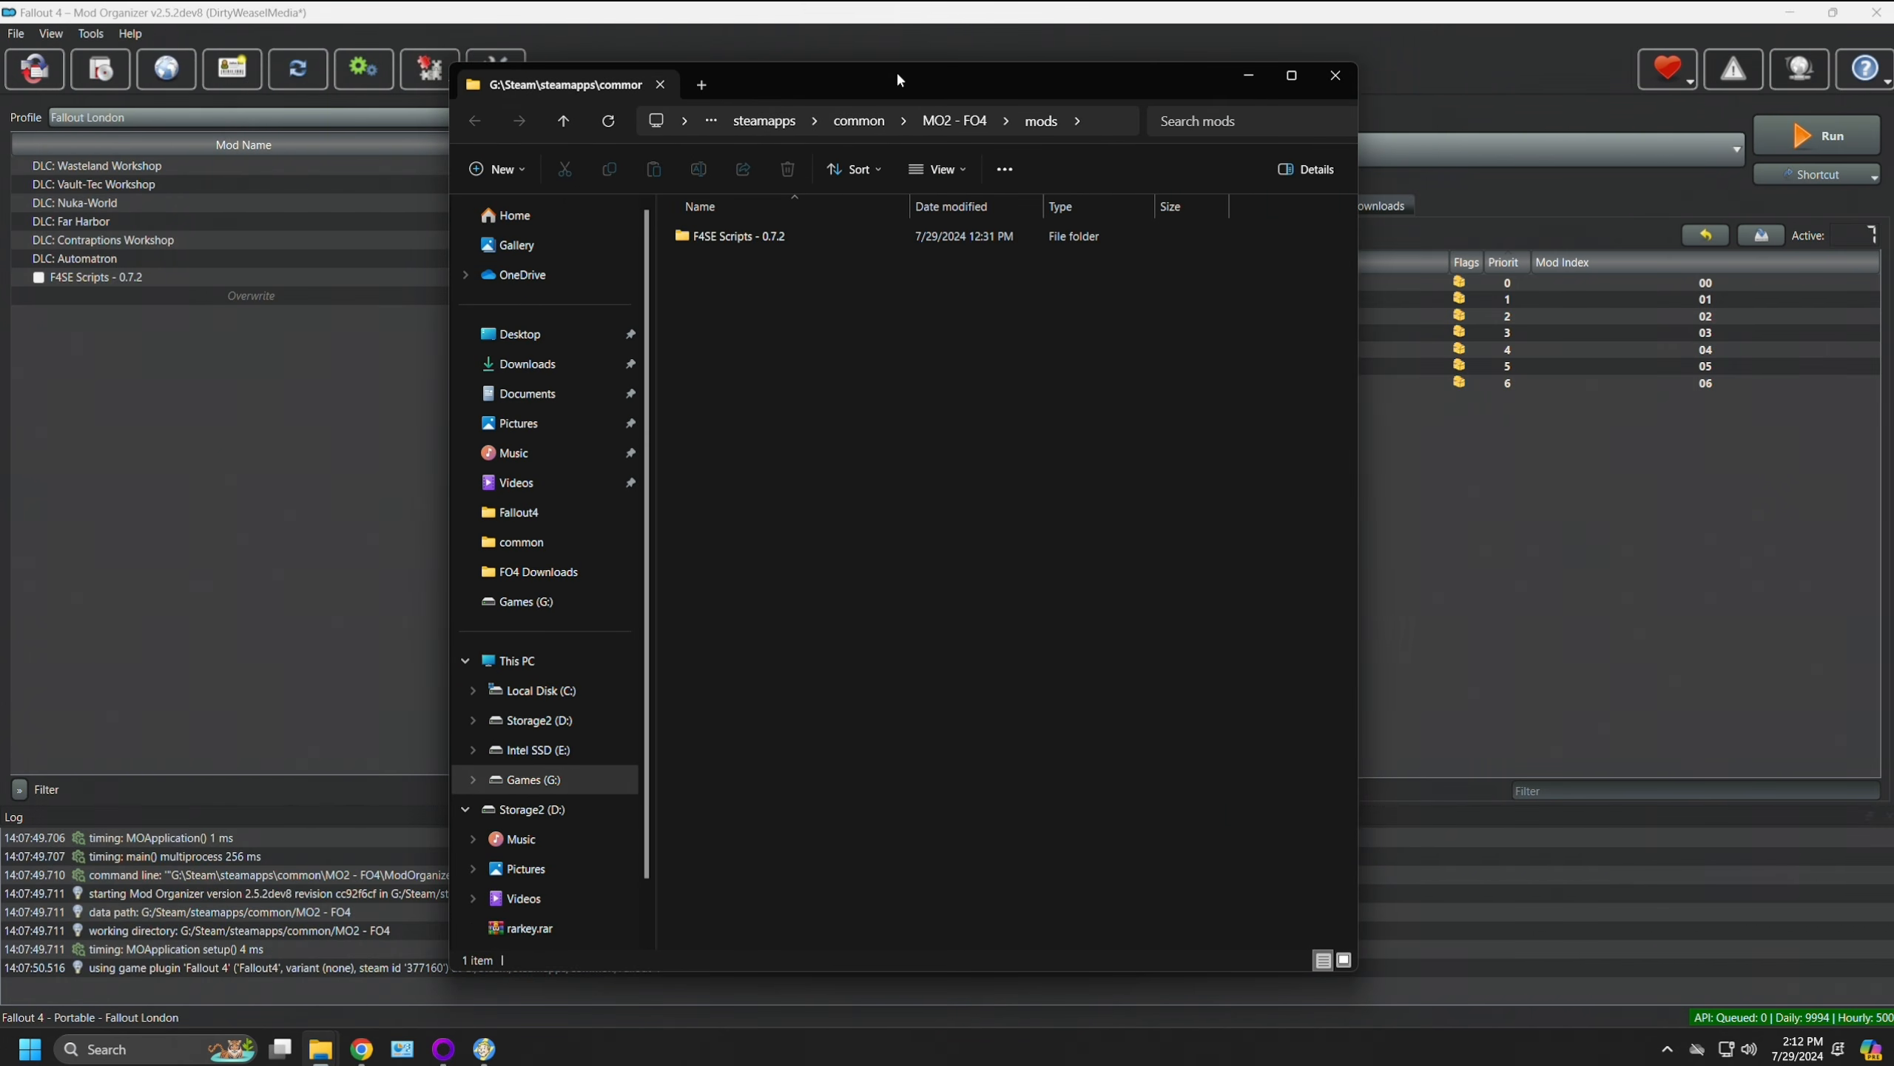
# Step: Place the mods folder and the Fallout London folder side by side and copy the GOG Data folder into mods
pyautogui.moveTo(899, 75); pyautogui.dragTo(468, 82)
pyautogui.moveTo(323, 1058)
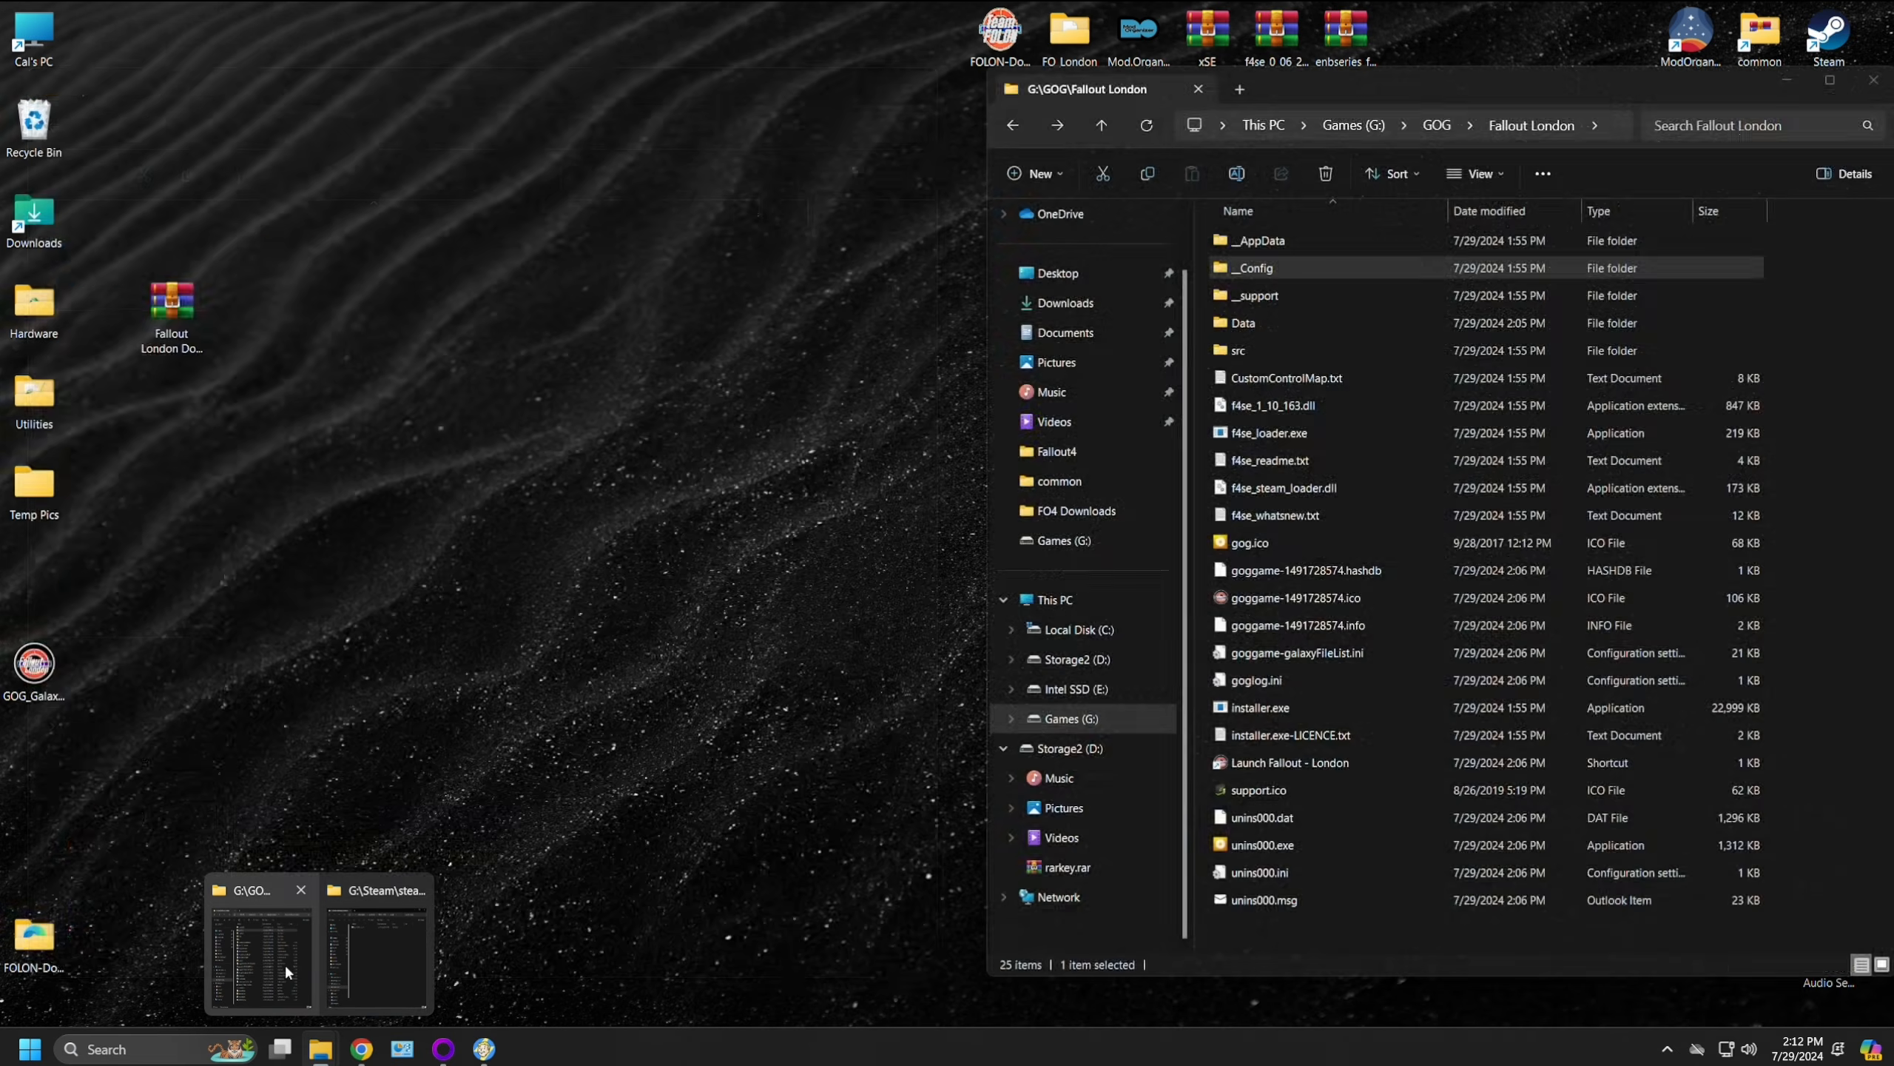
pyautogui.click(285, 963)
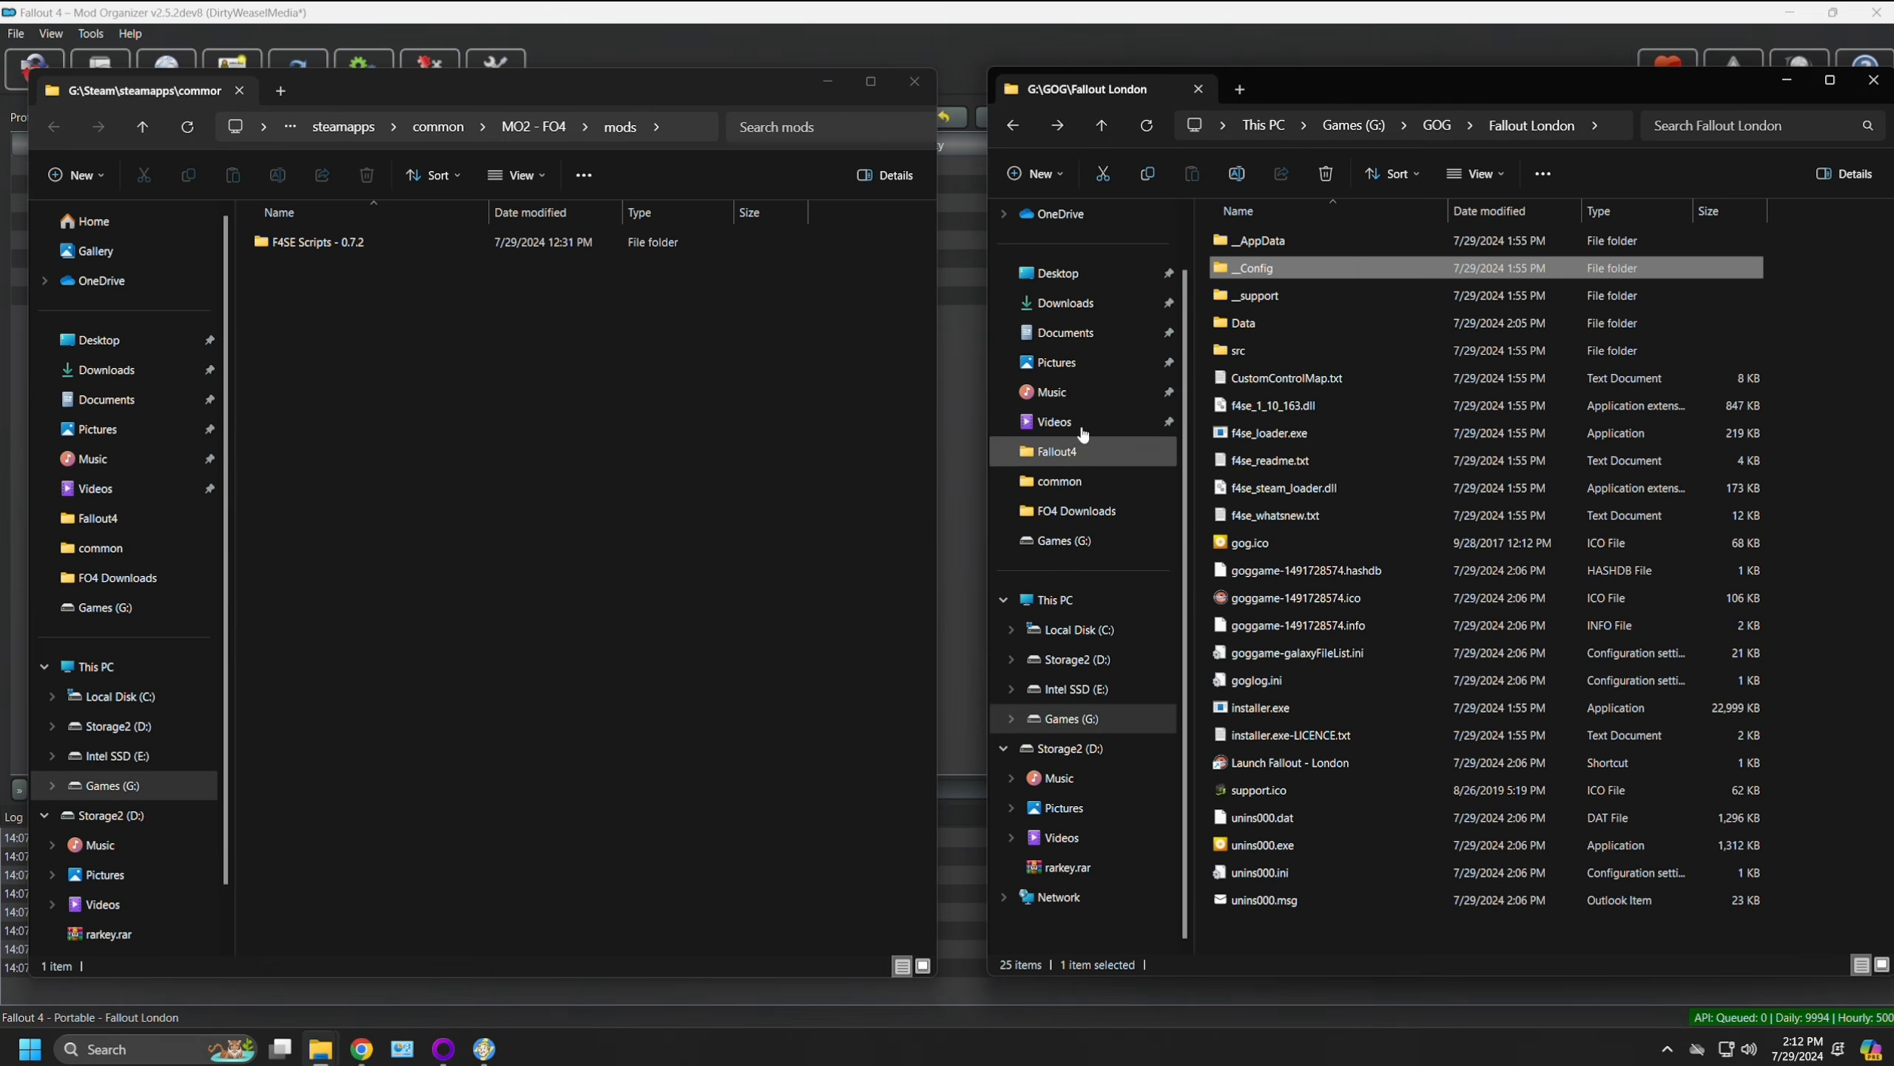
pyautogui.click(1349, 331)
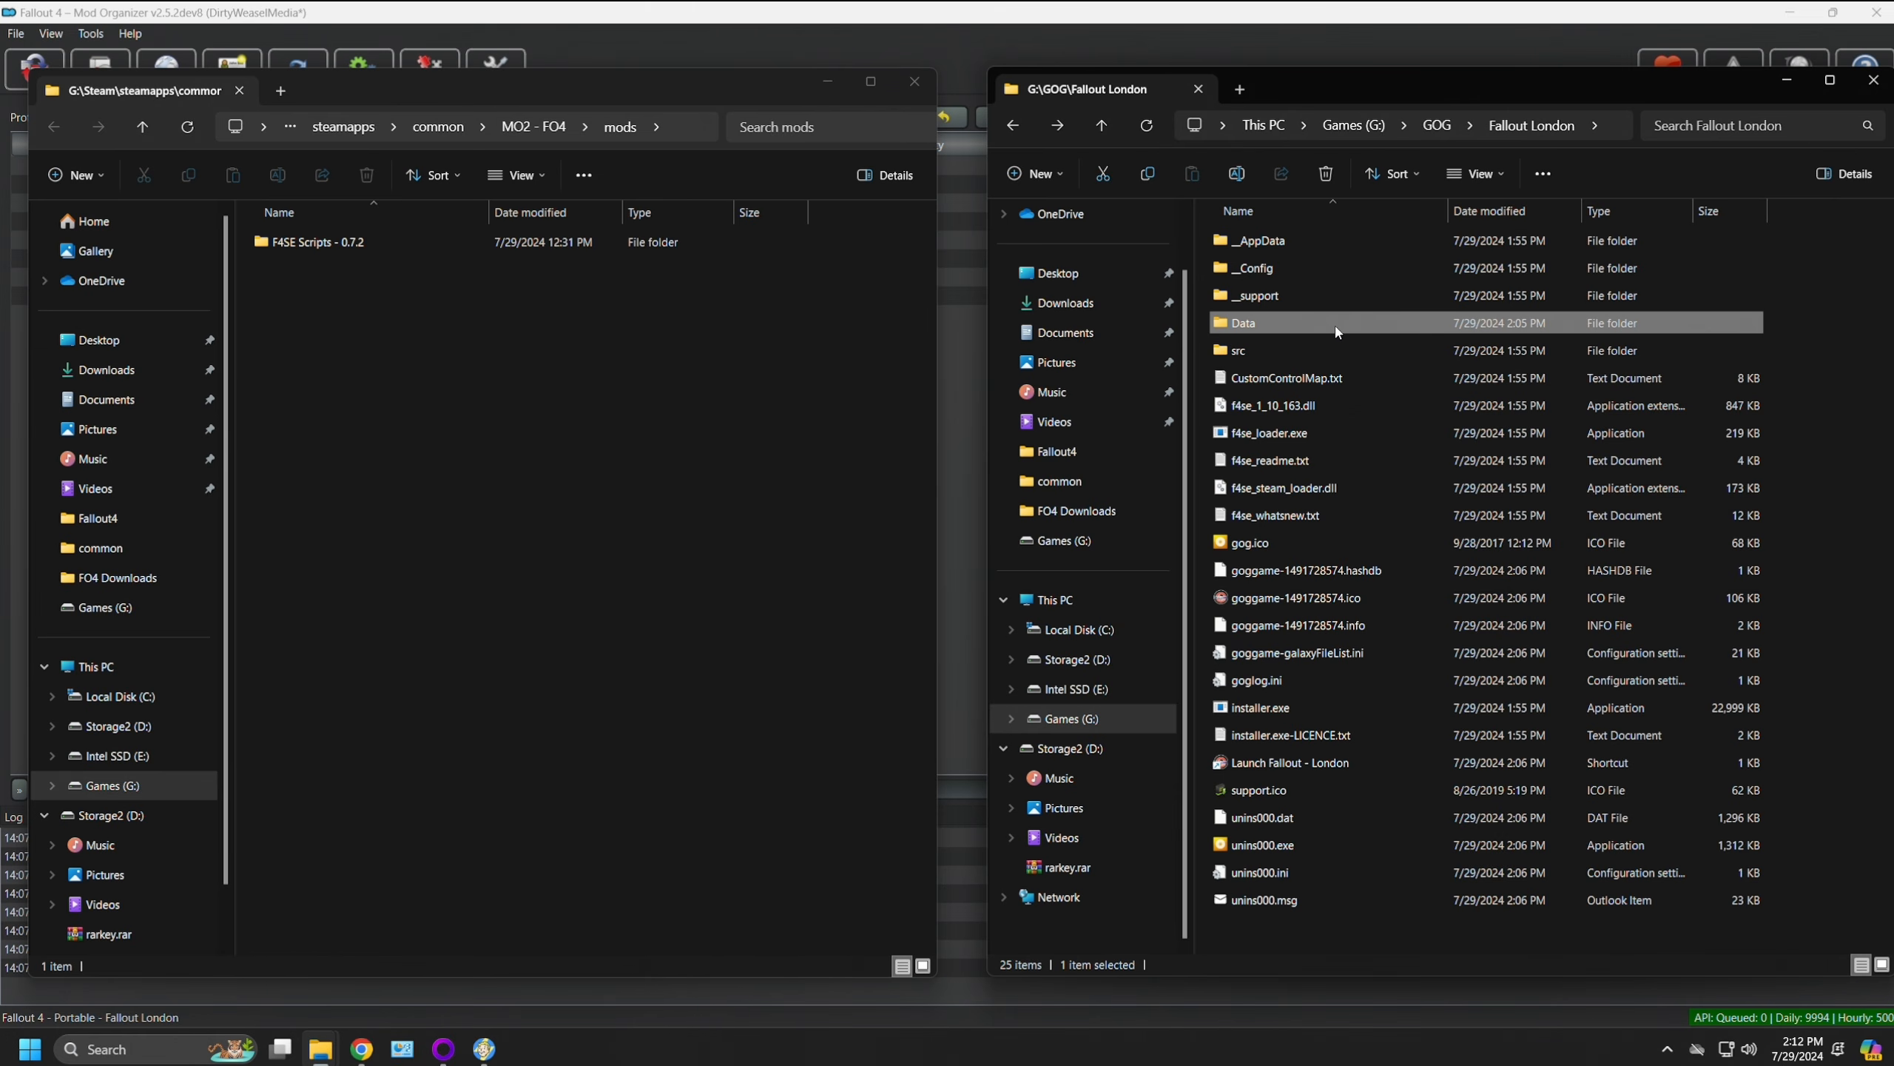
pyautogui.rightClick(1337, 333)
pyautogui.click(1408, 347)
pyautogui.rightClick(373, 334)
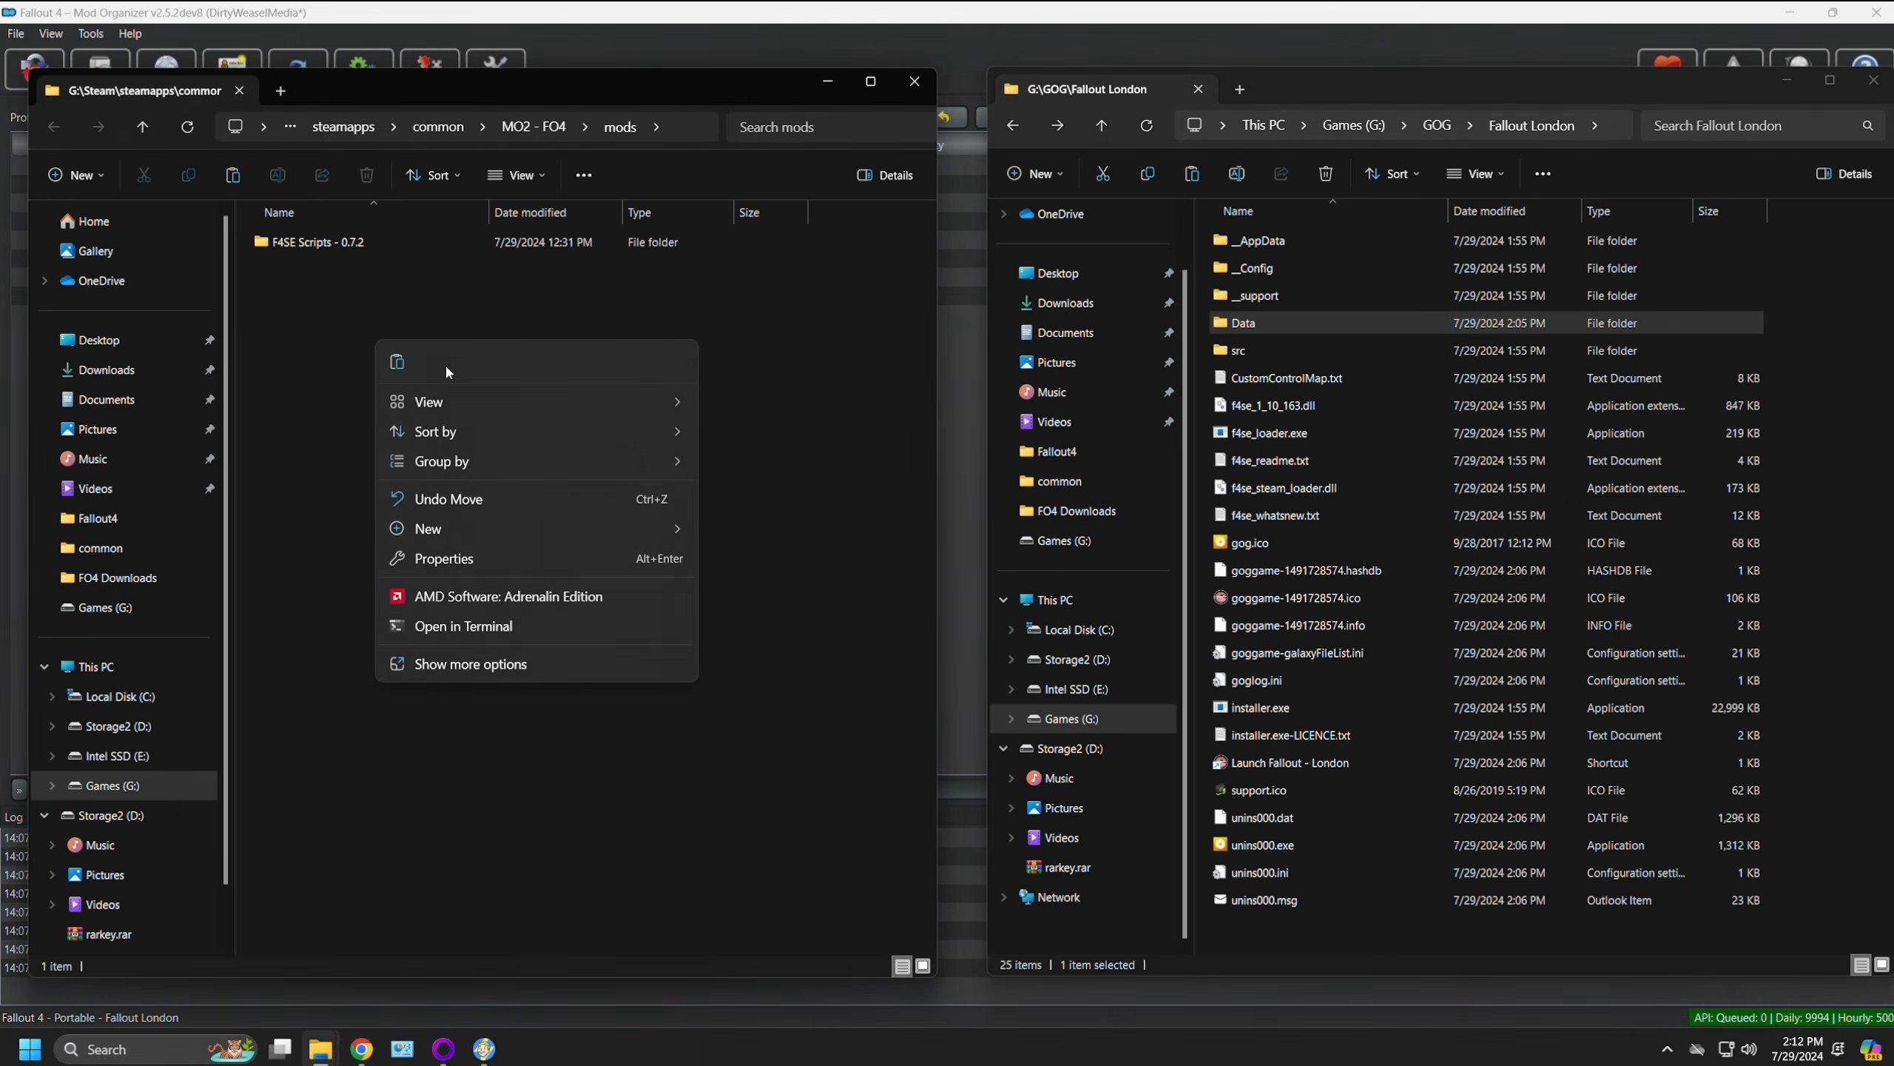
pyautogui.click(396, 362)
# Step: Refresh Mod Organizer's mod list to pick up the copied Data folder
pyautogui.rightClick(488, 226)
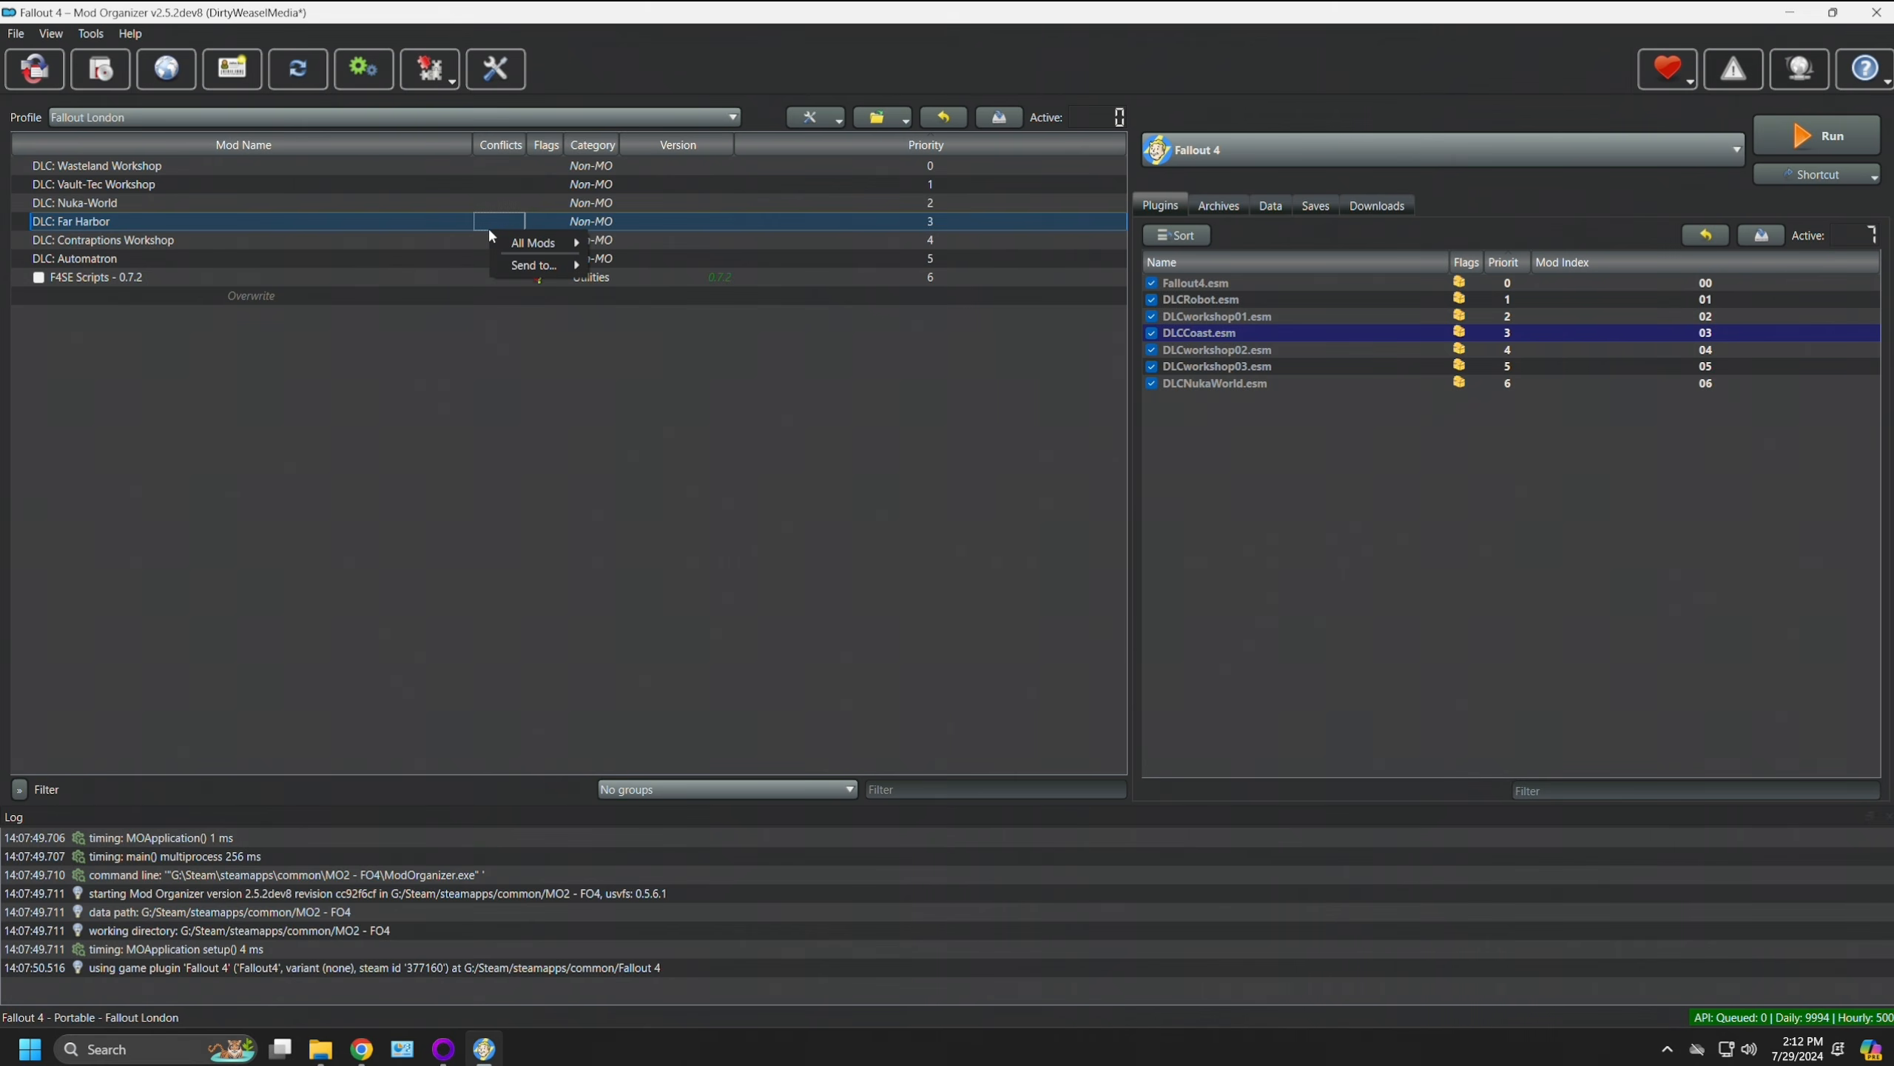
pyautogui.moveTo(549, 243)
pyautogui.click(623, 432)
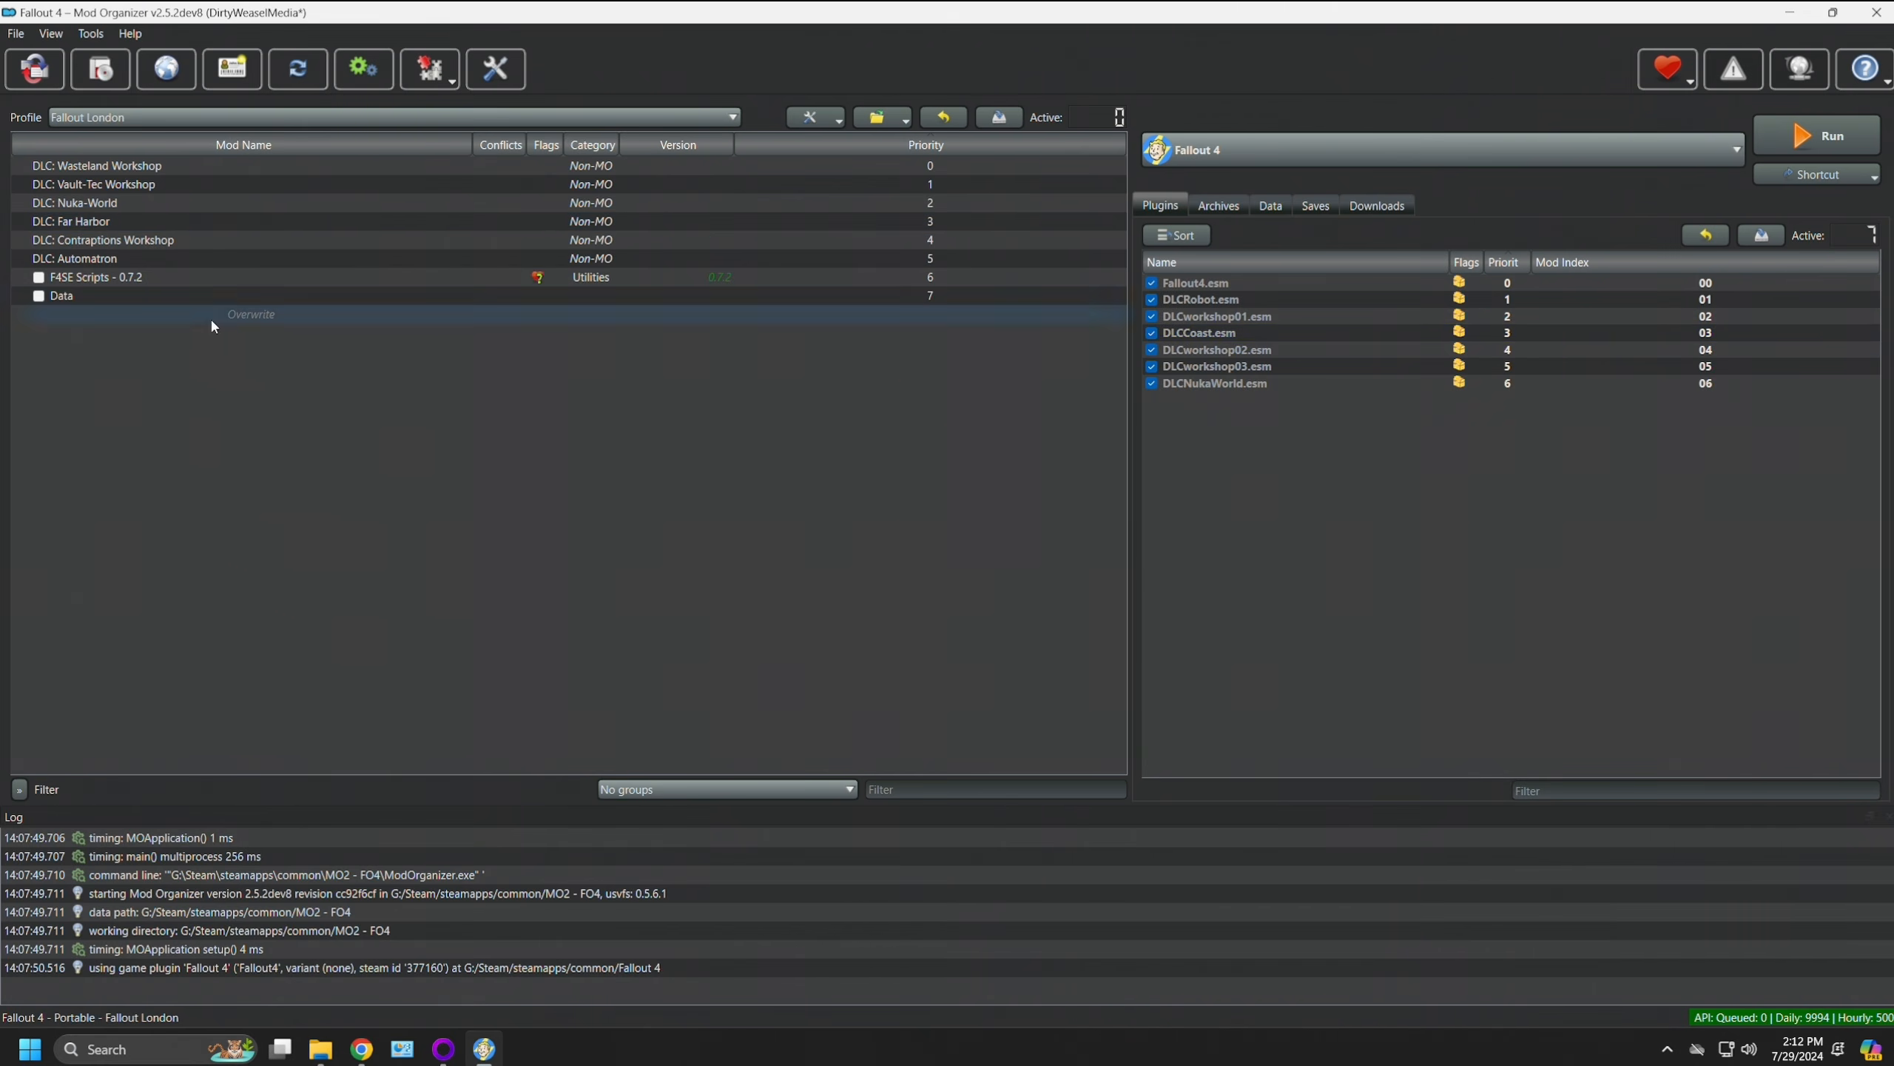
# Step: Rename the Data mod to "Fallout London" and enable it
pyautogui.click(113, 297)
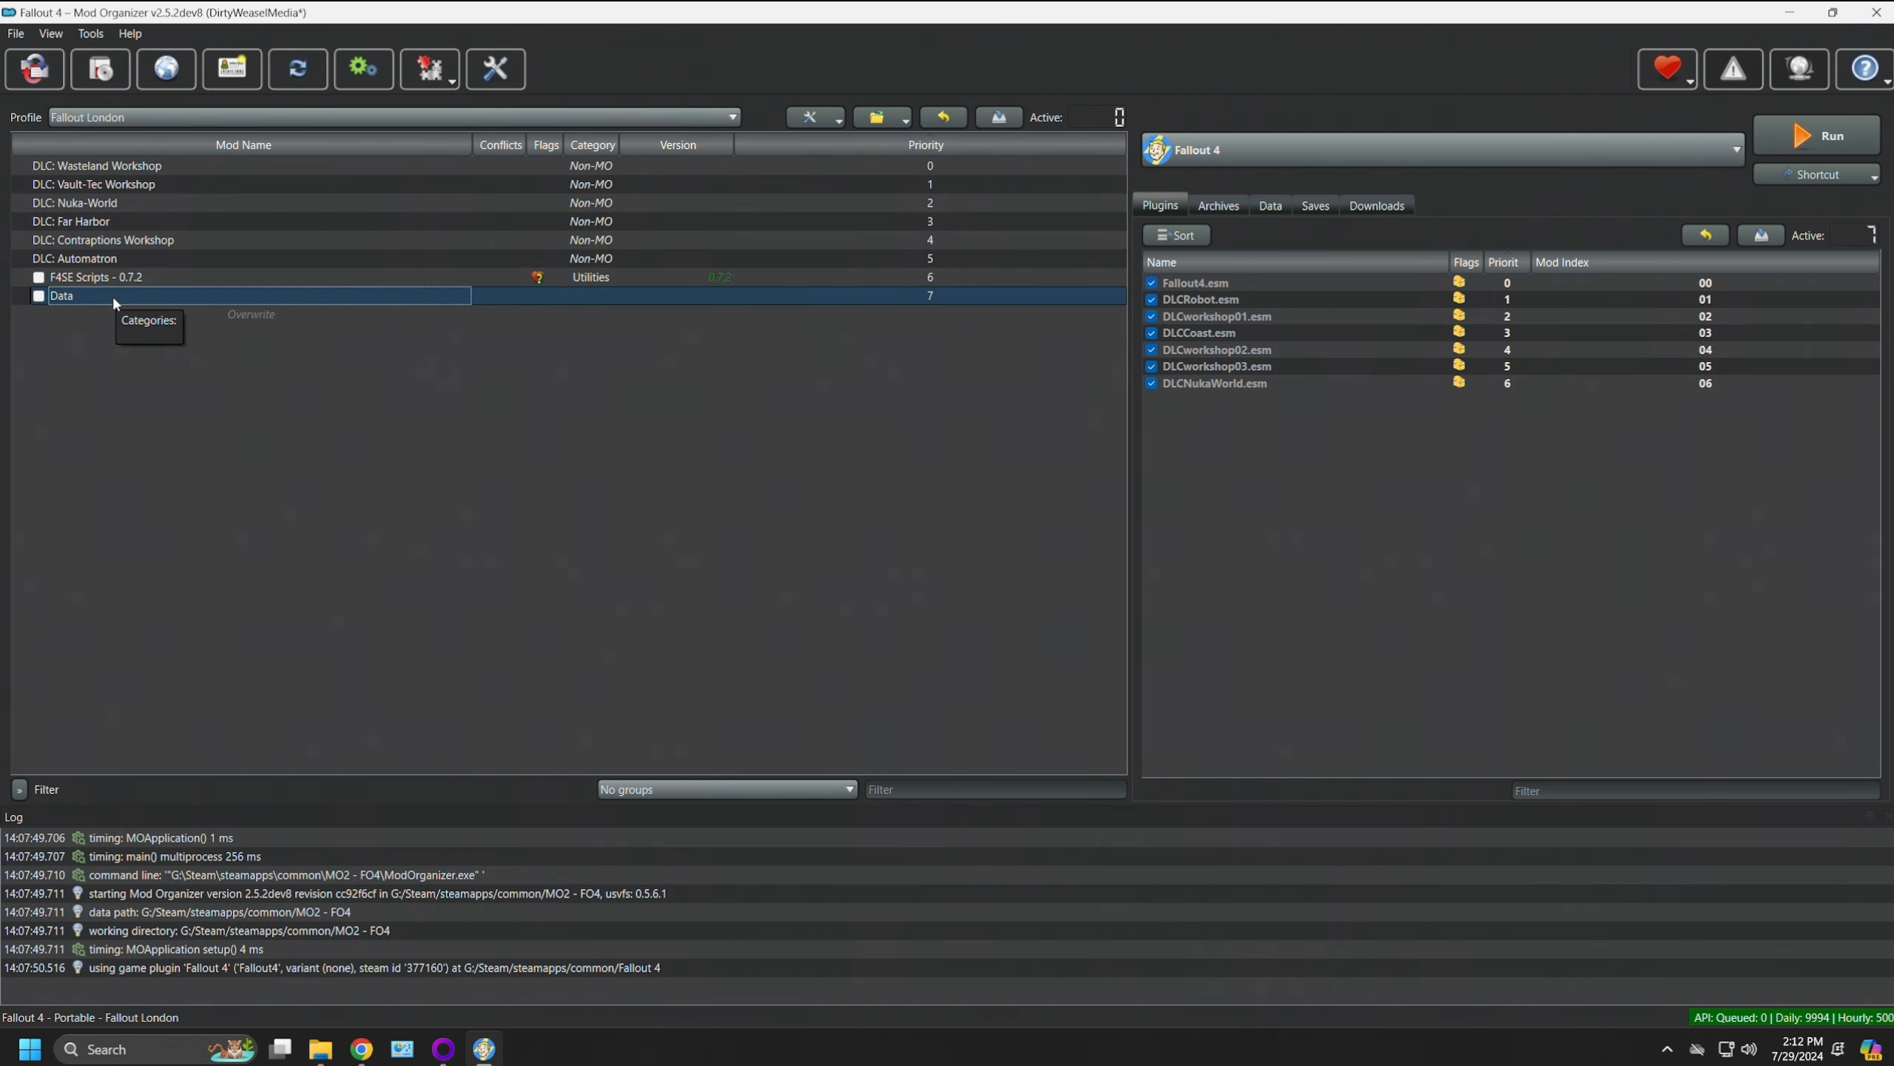
pyautogui.rightClick(112, 294)
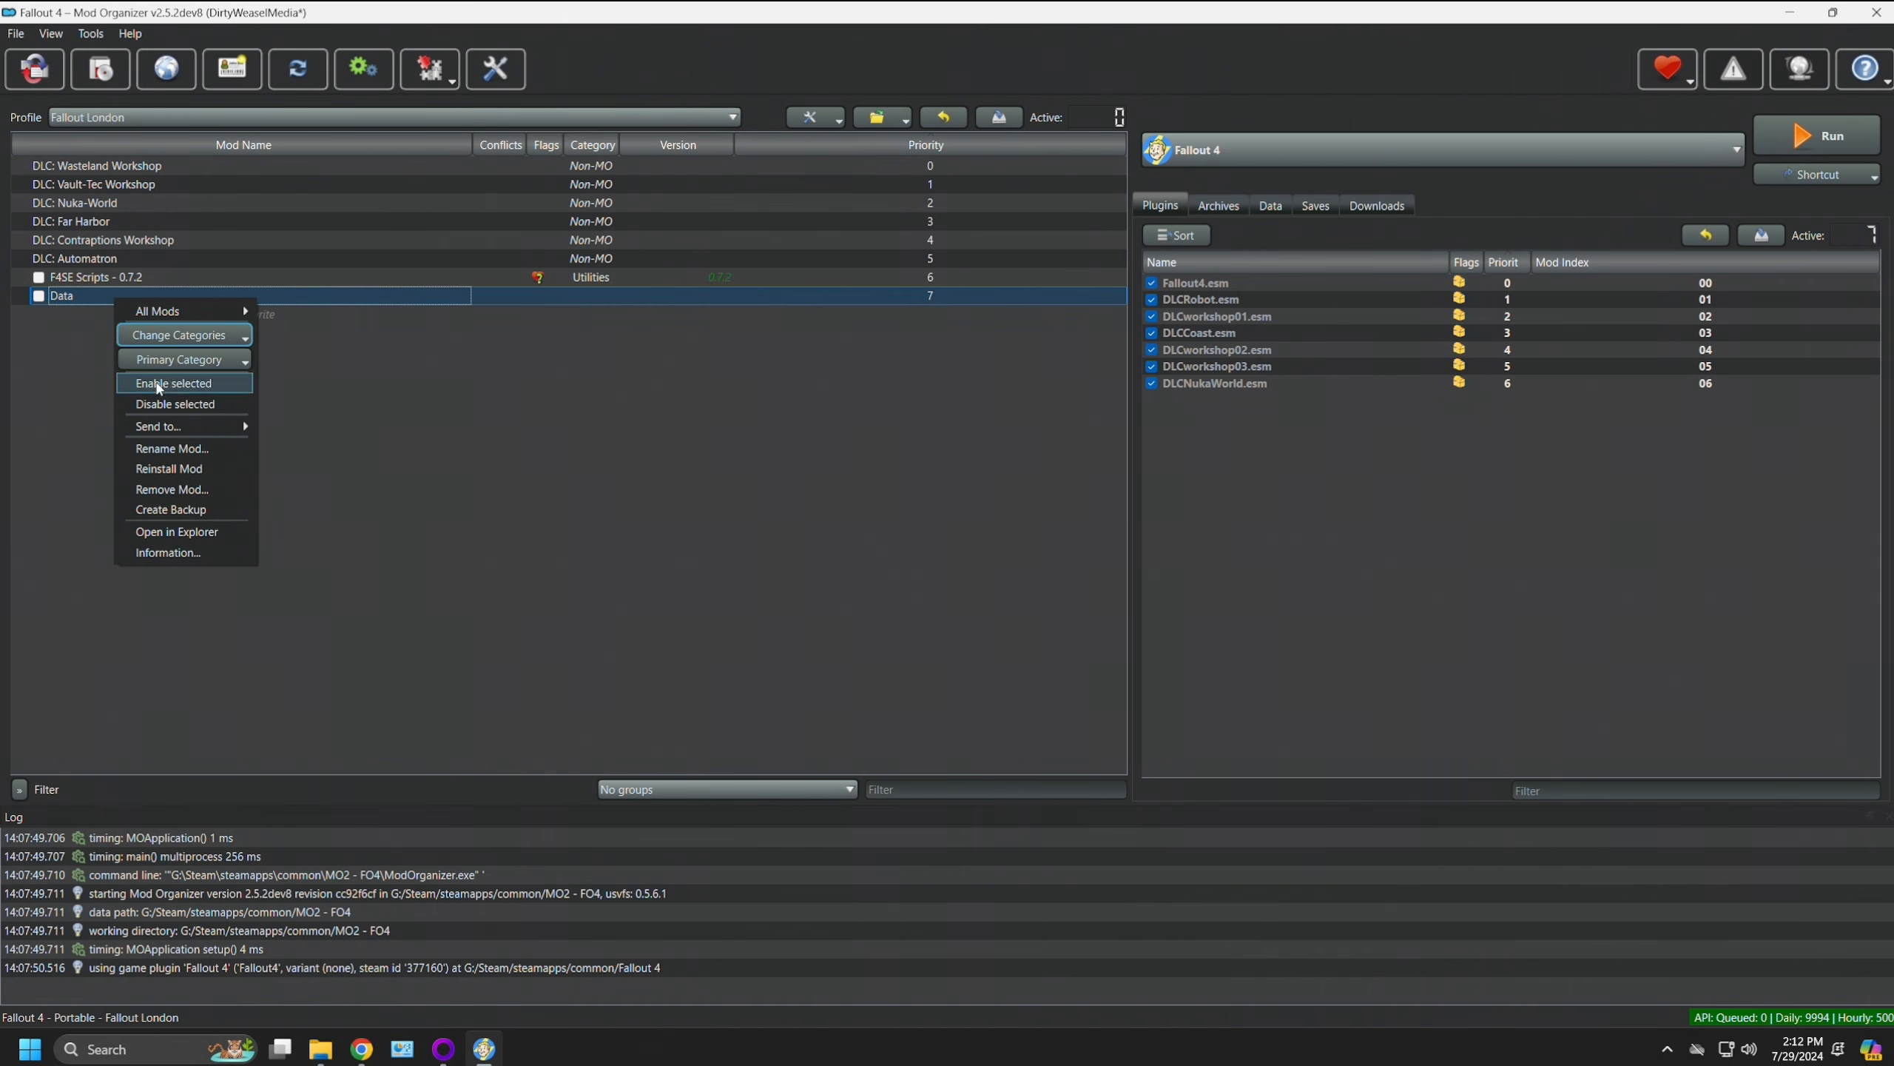
pyautogui.click(174, 448)
pyautogui.write('Fal')
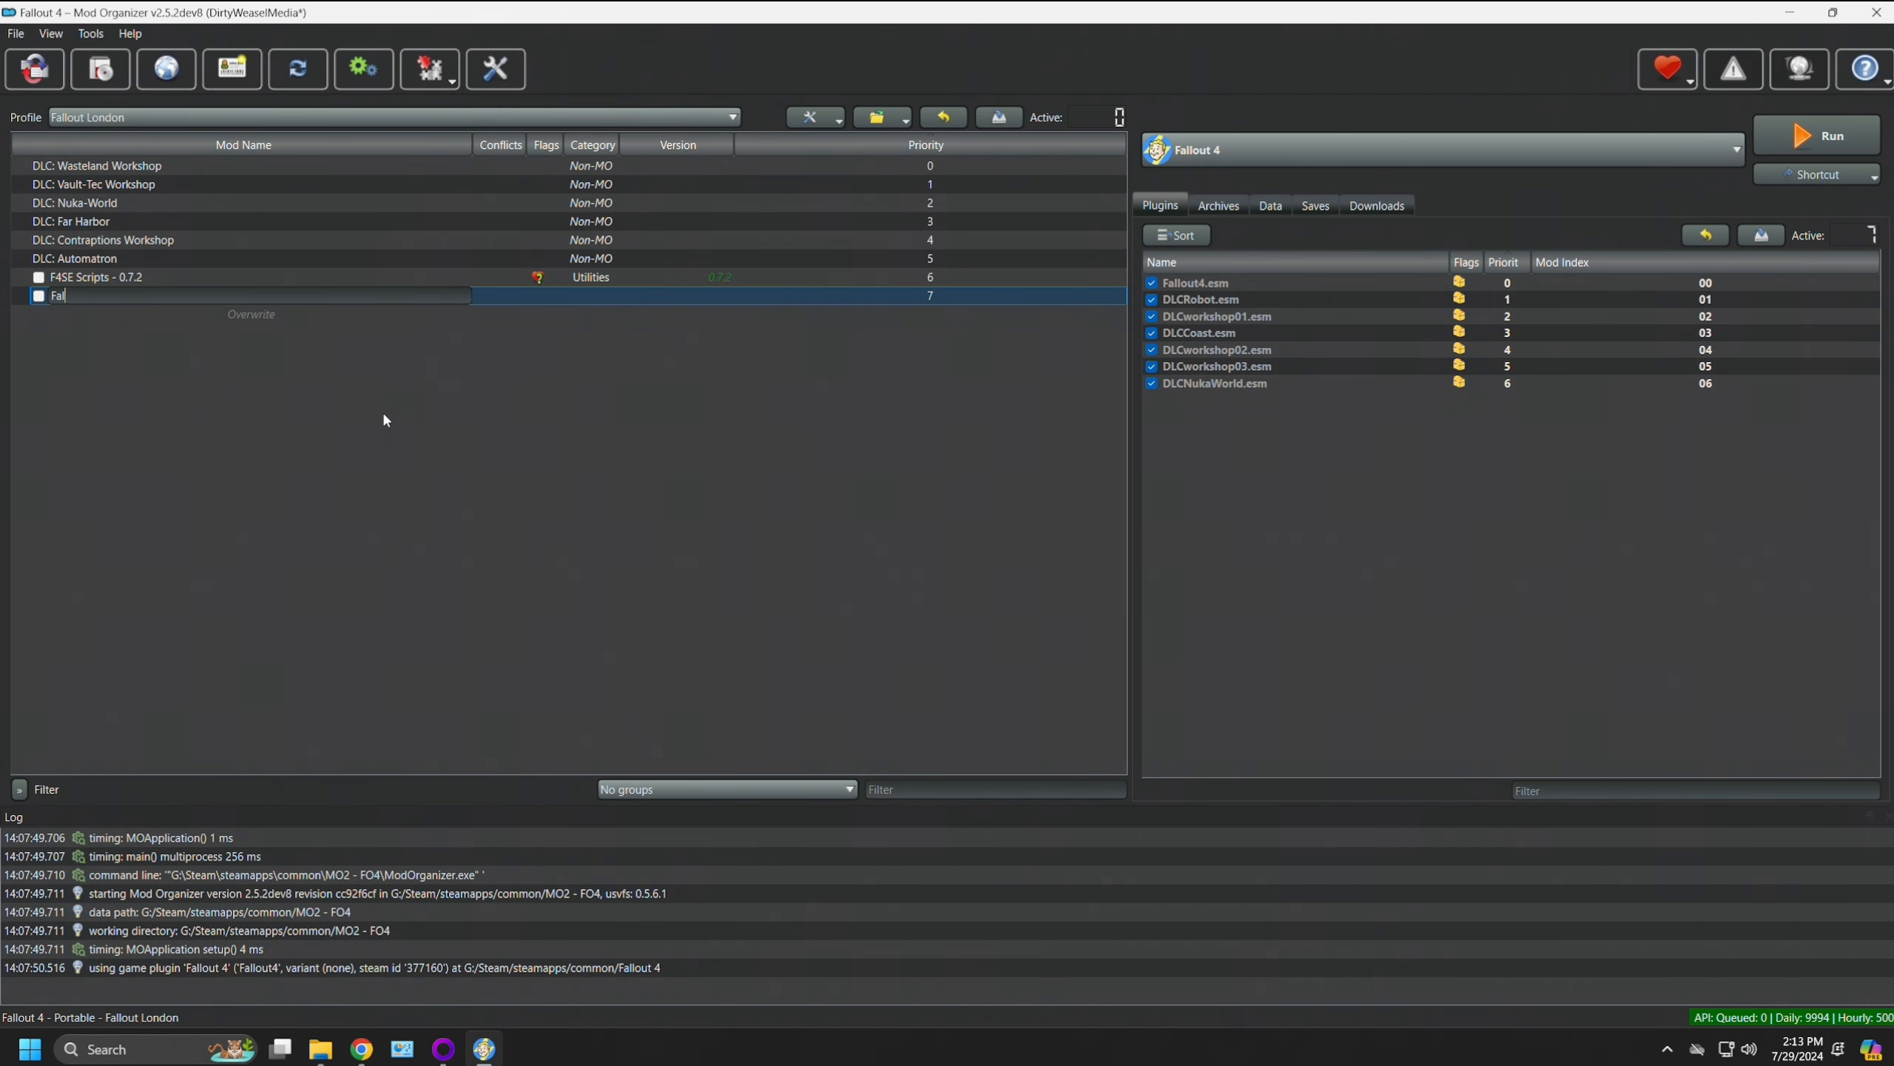
pyautogui.write('lout London')
pyautogui.press('Return')
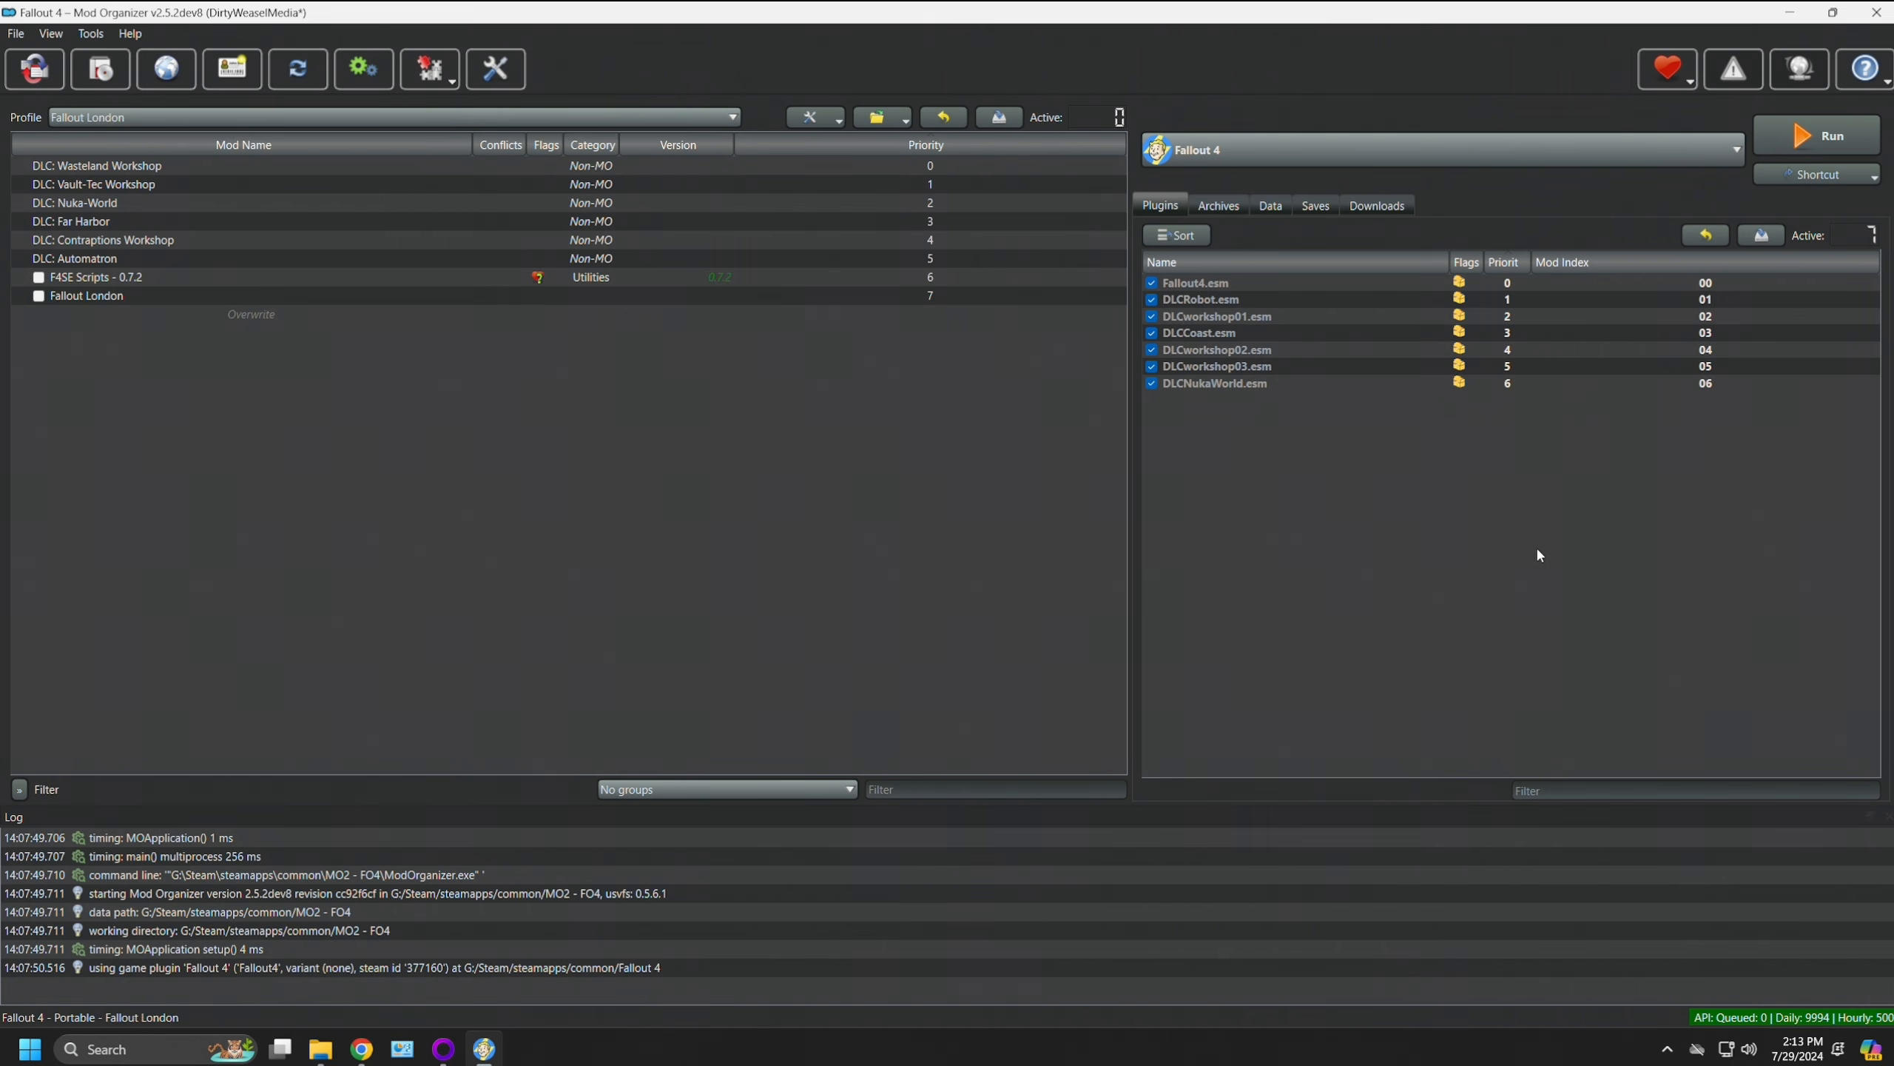
pyautogui.click(38, 297)
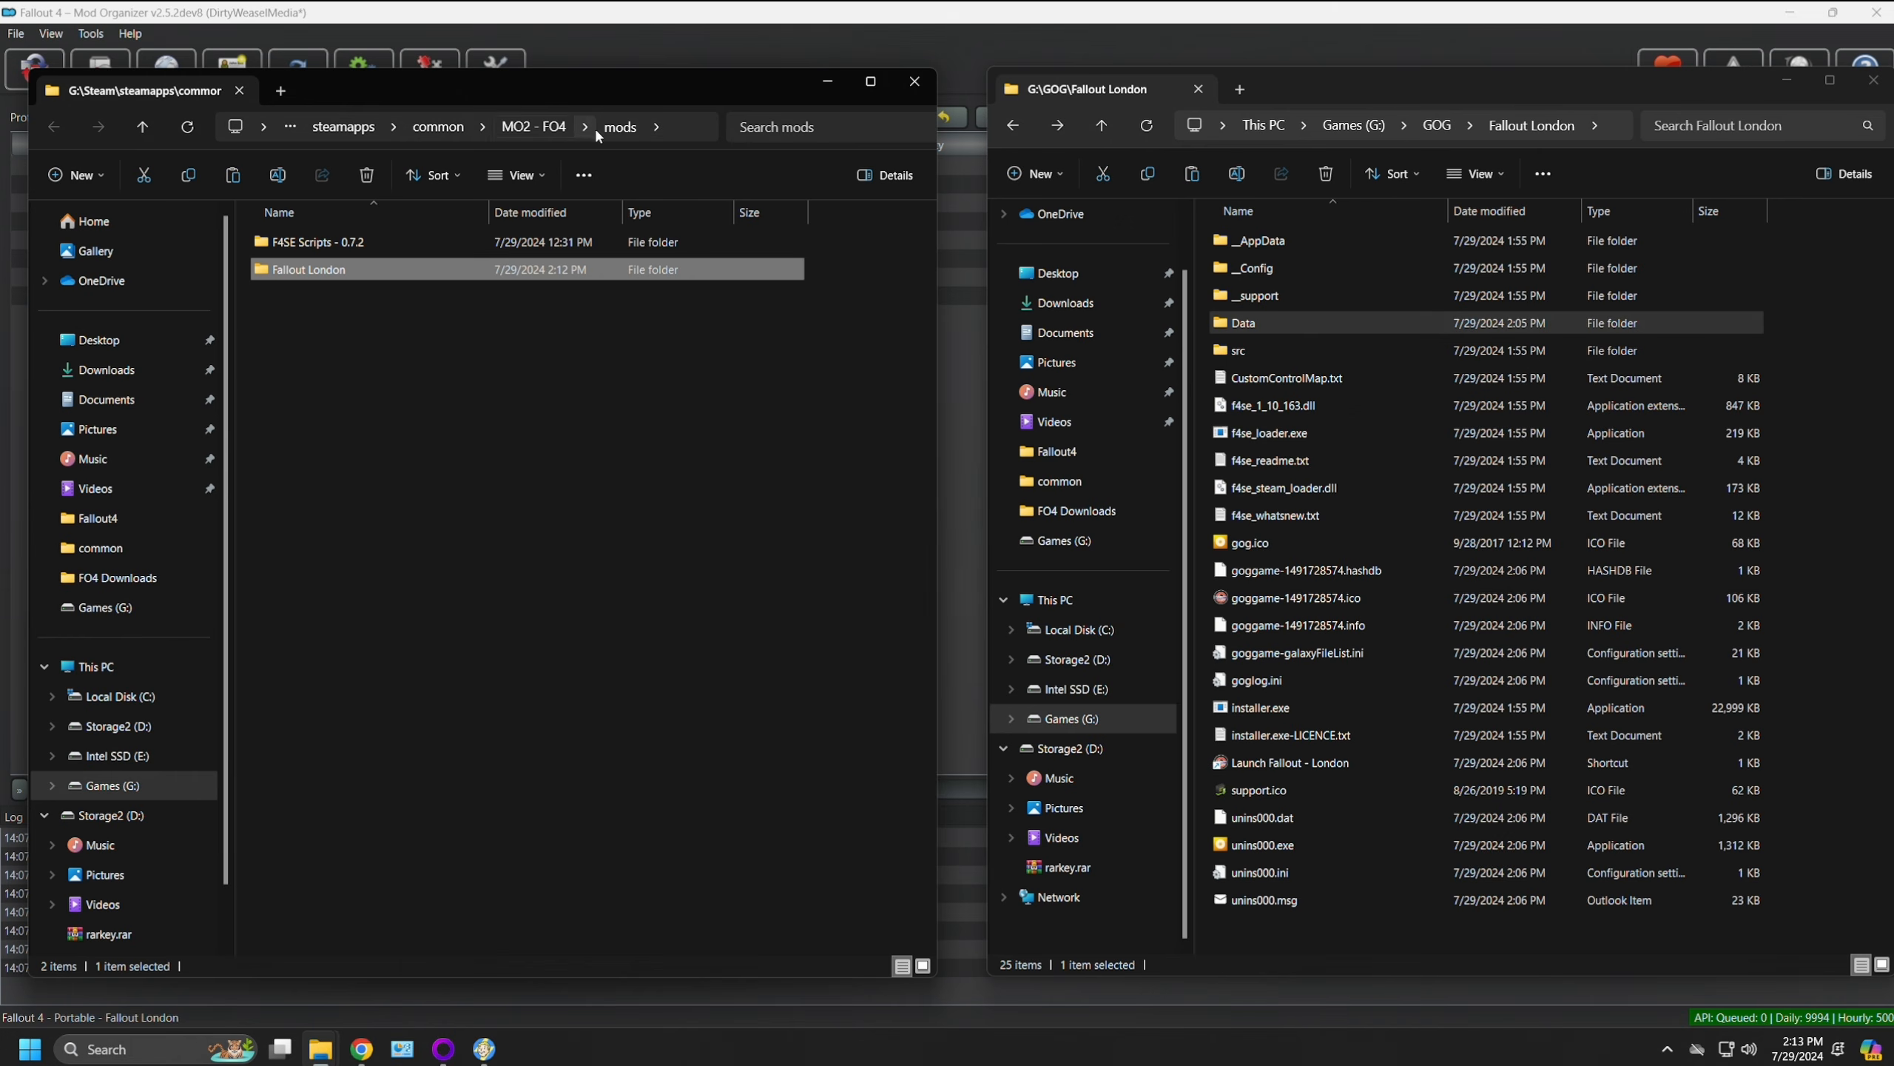
# Step: Close the mods folder and open Mod Organizer's downloads folder beside the GOG Fallout London folder
pyautogui.click(914, 82)
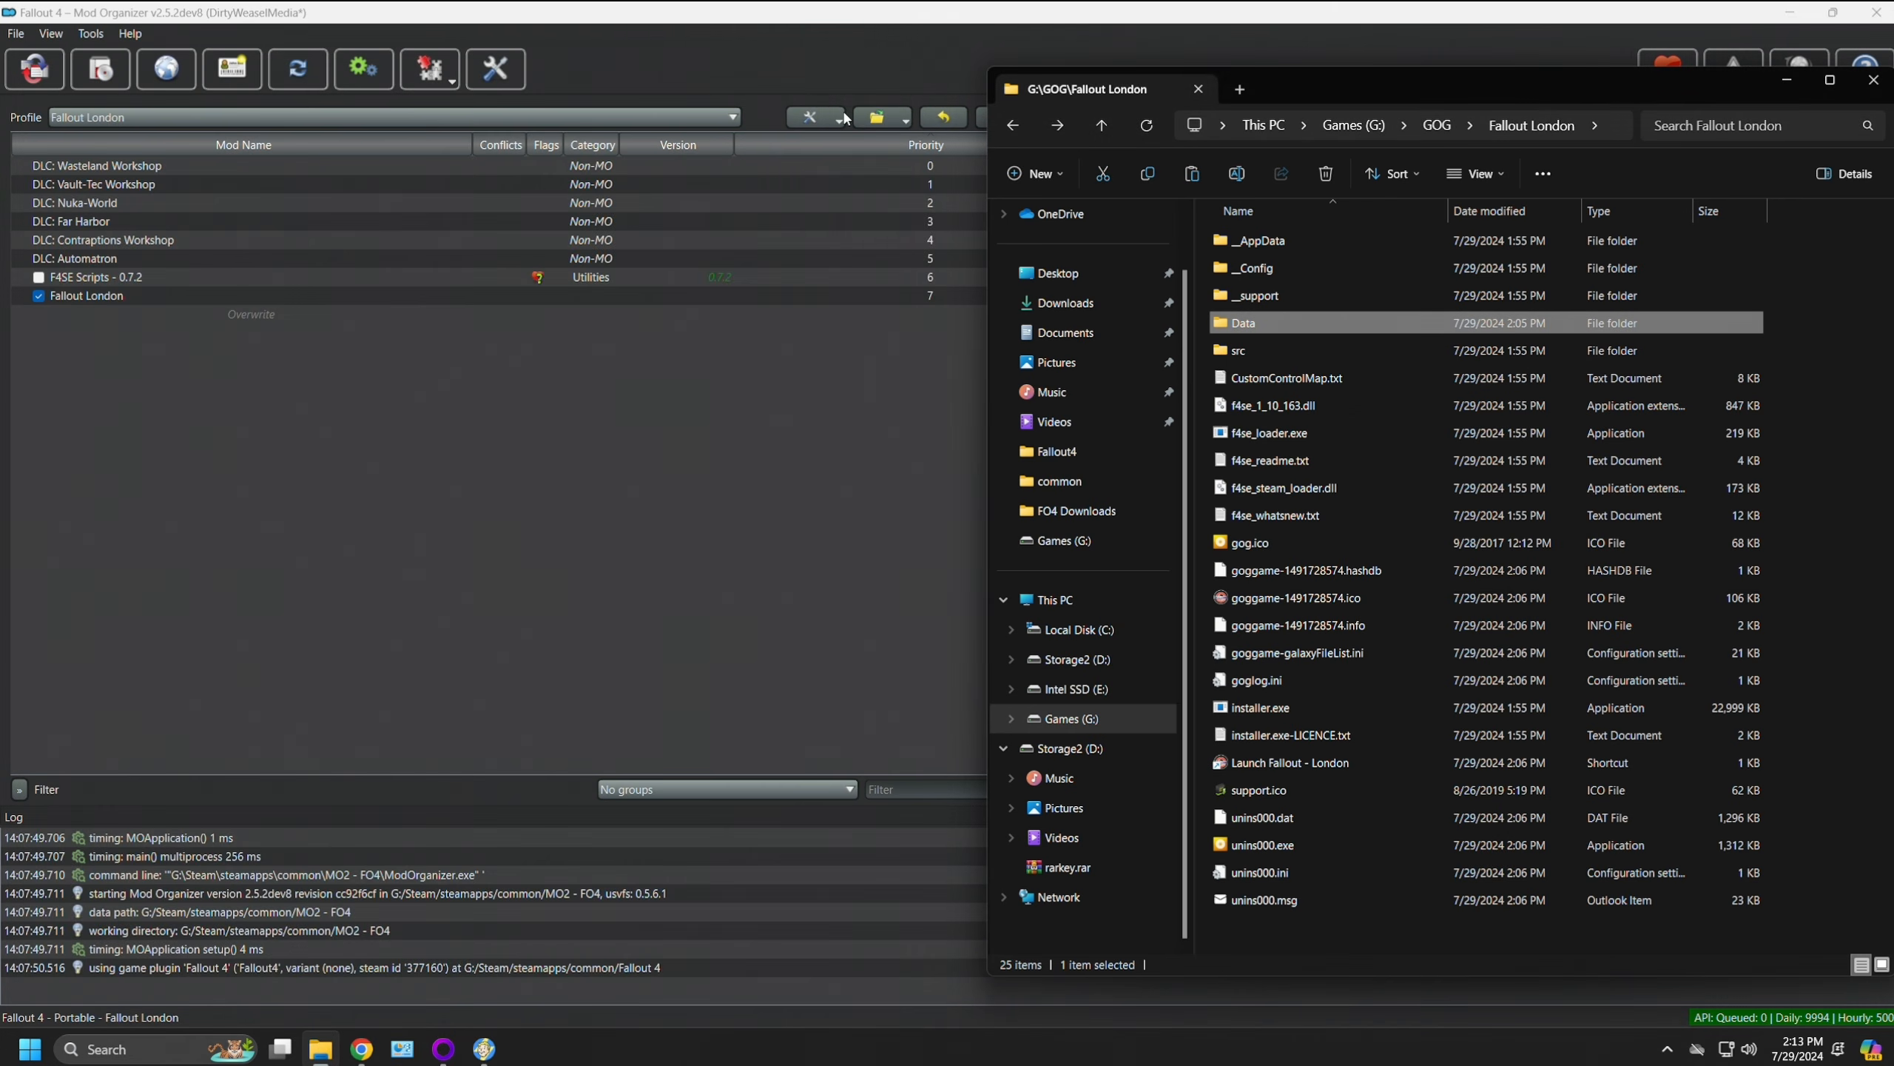
pyautogui.click(901, 123)
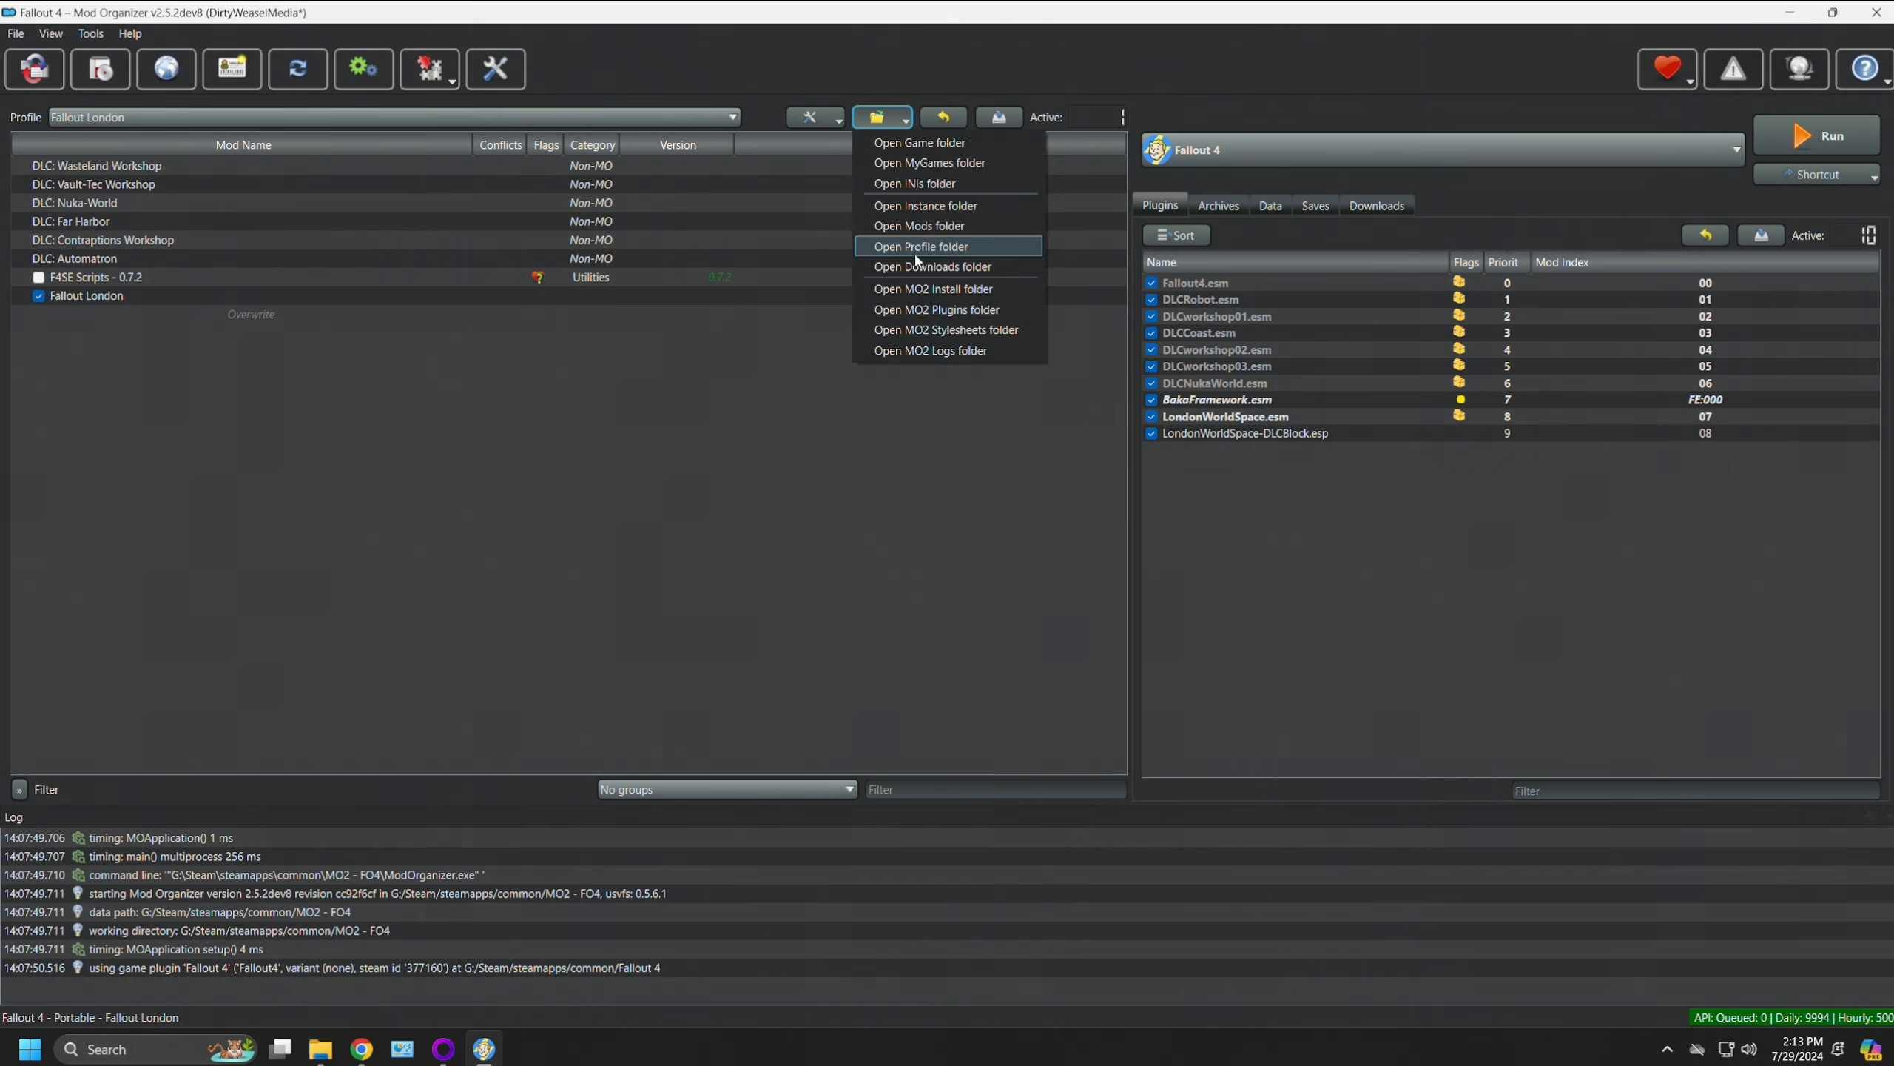
pyautogui.click(932, 266)
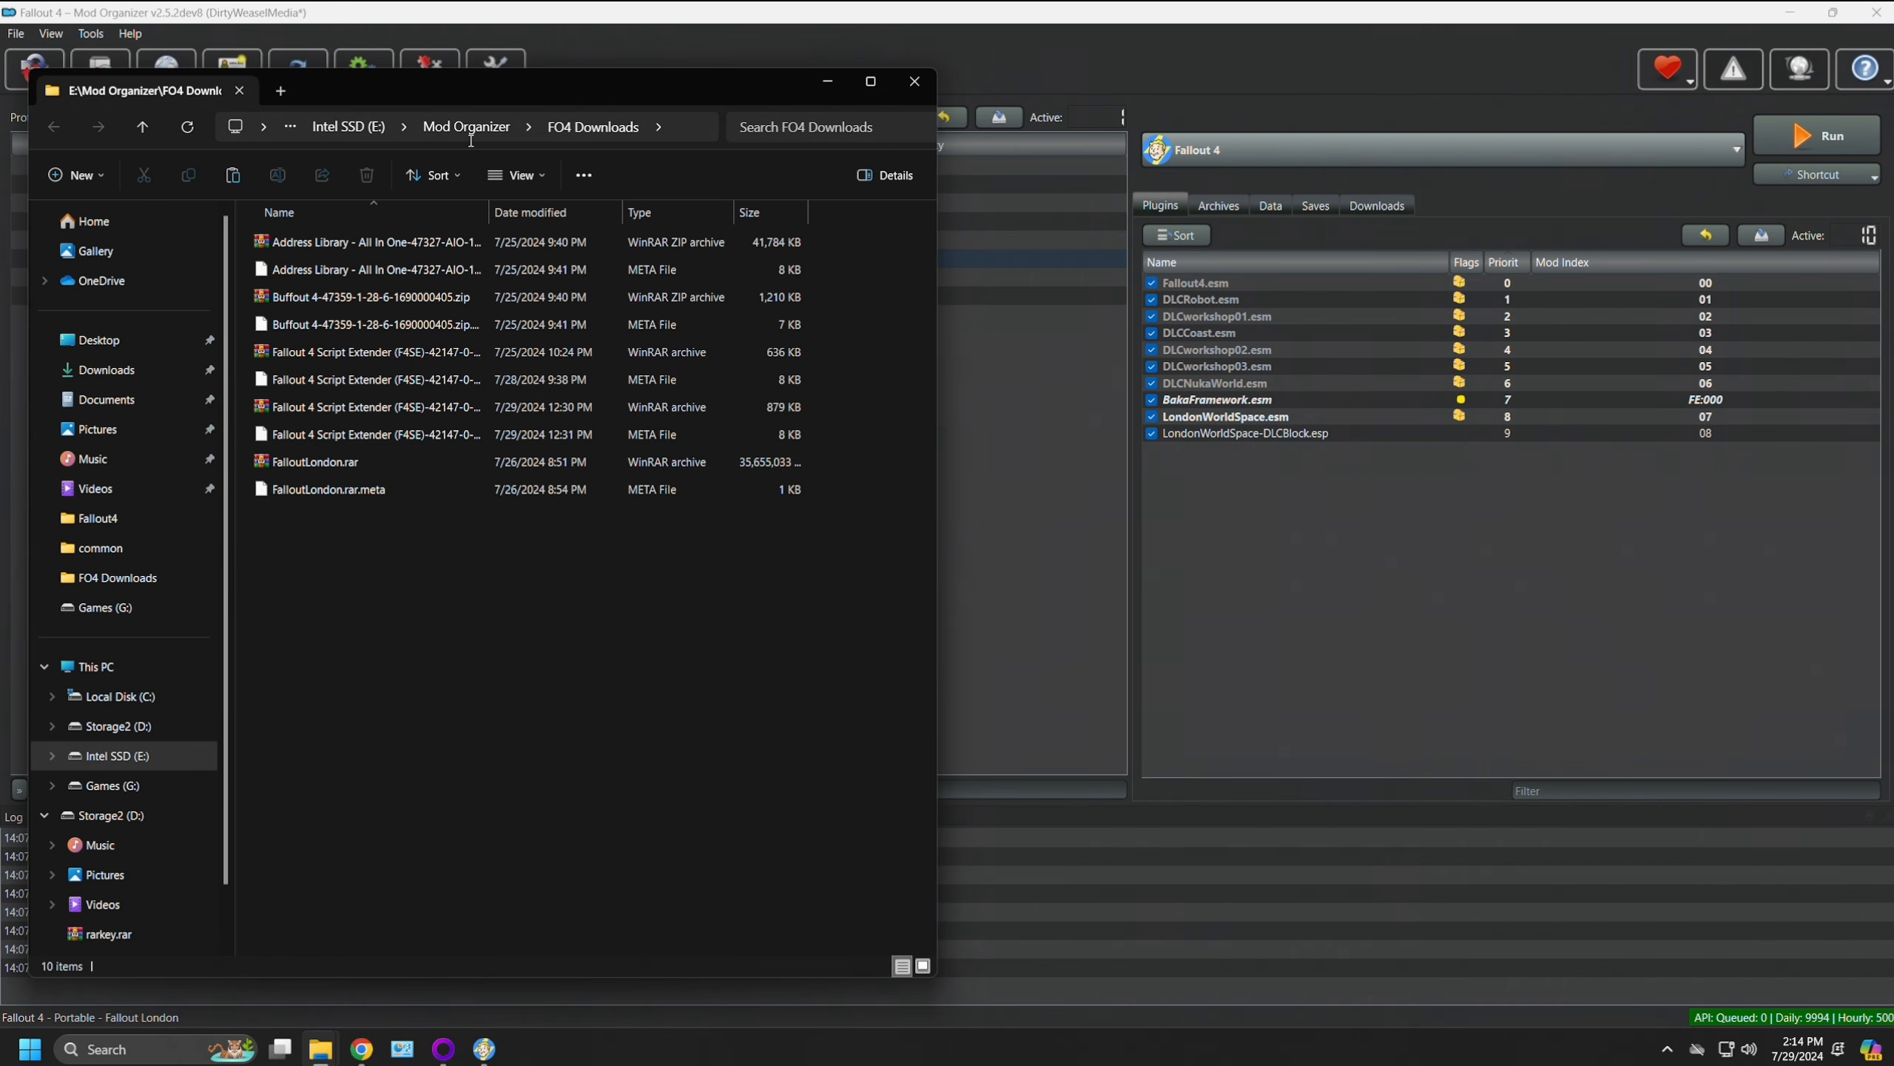
pyautogui.moveTo(321, 1048)
pyautogui.click(479, 899)
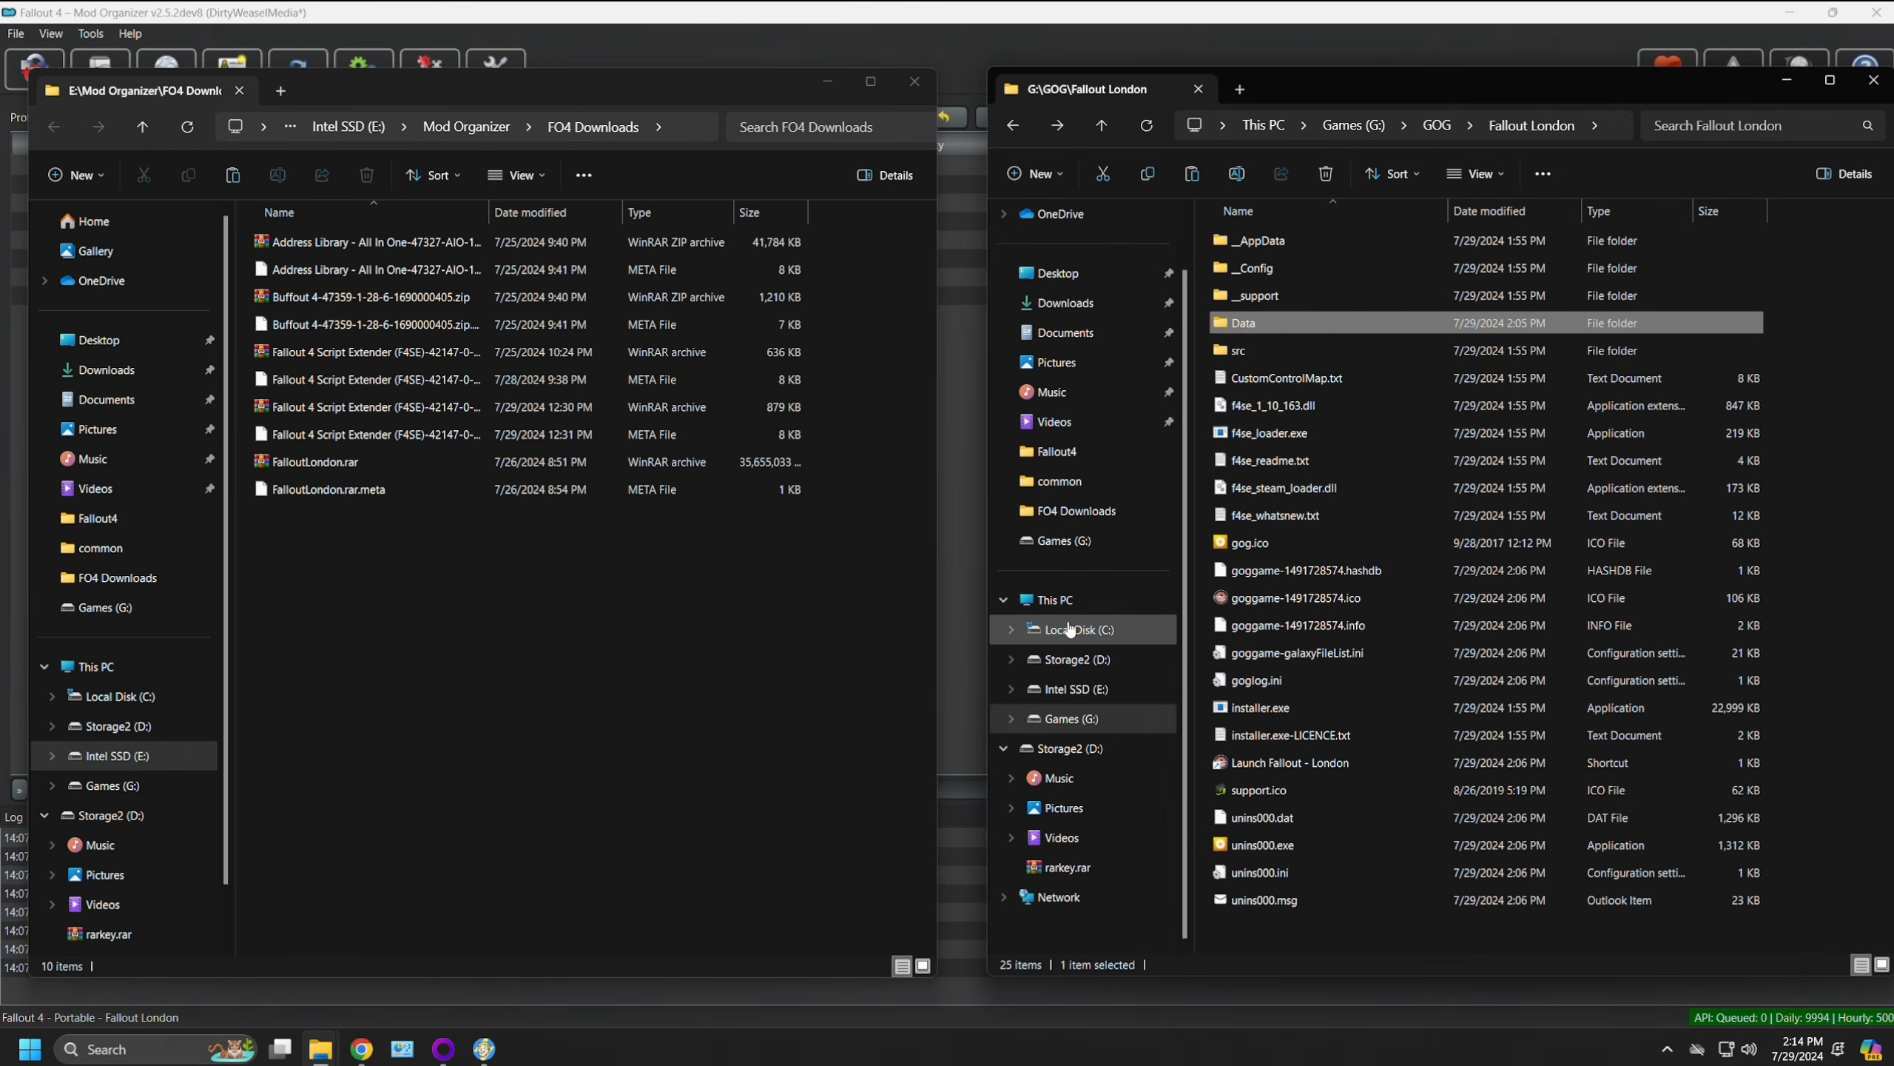
# Step: Start a WinRAR archive of the GOG Data folder and name it FalloutLondon.rar
pyautogui.moveTo(1293, 332)
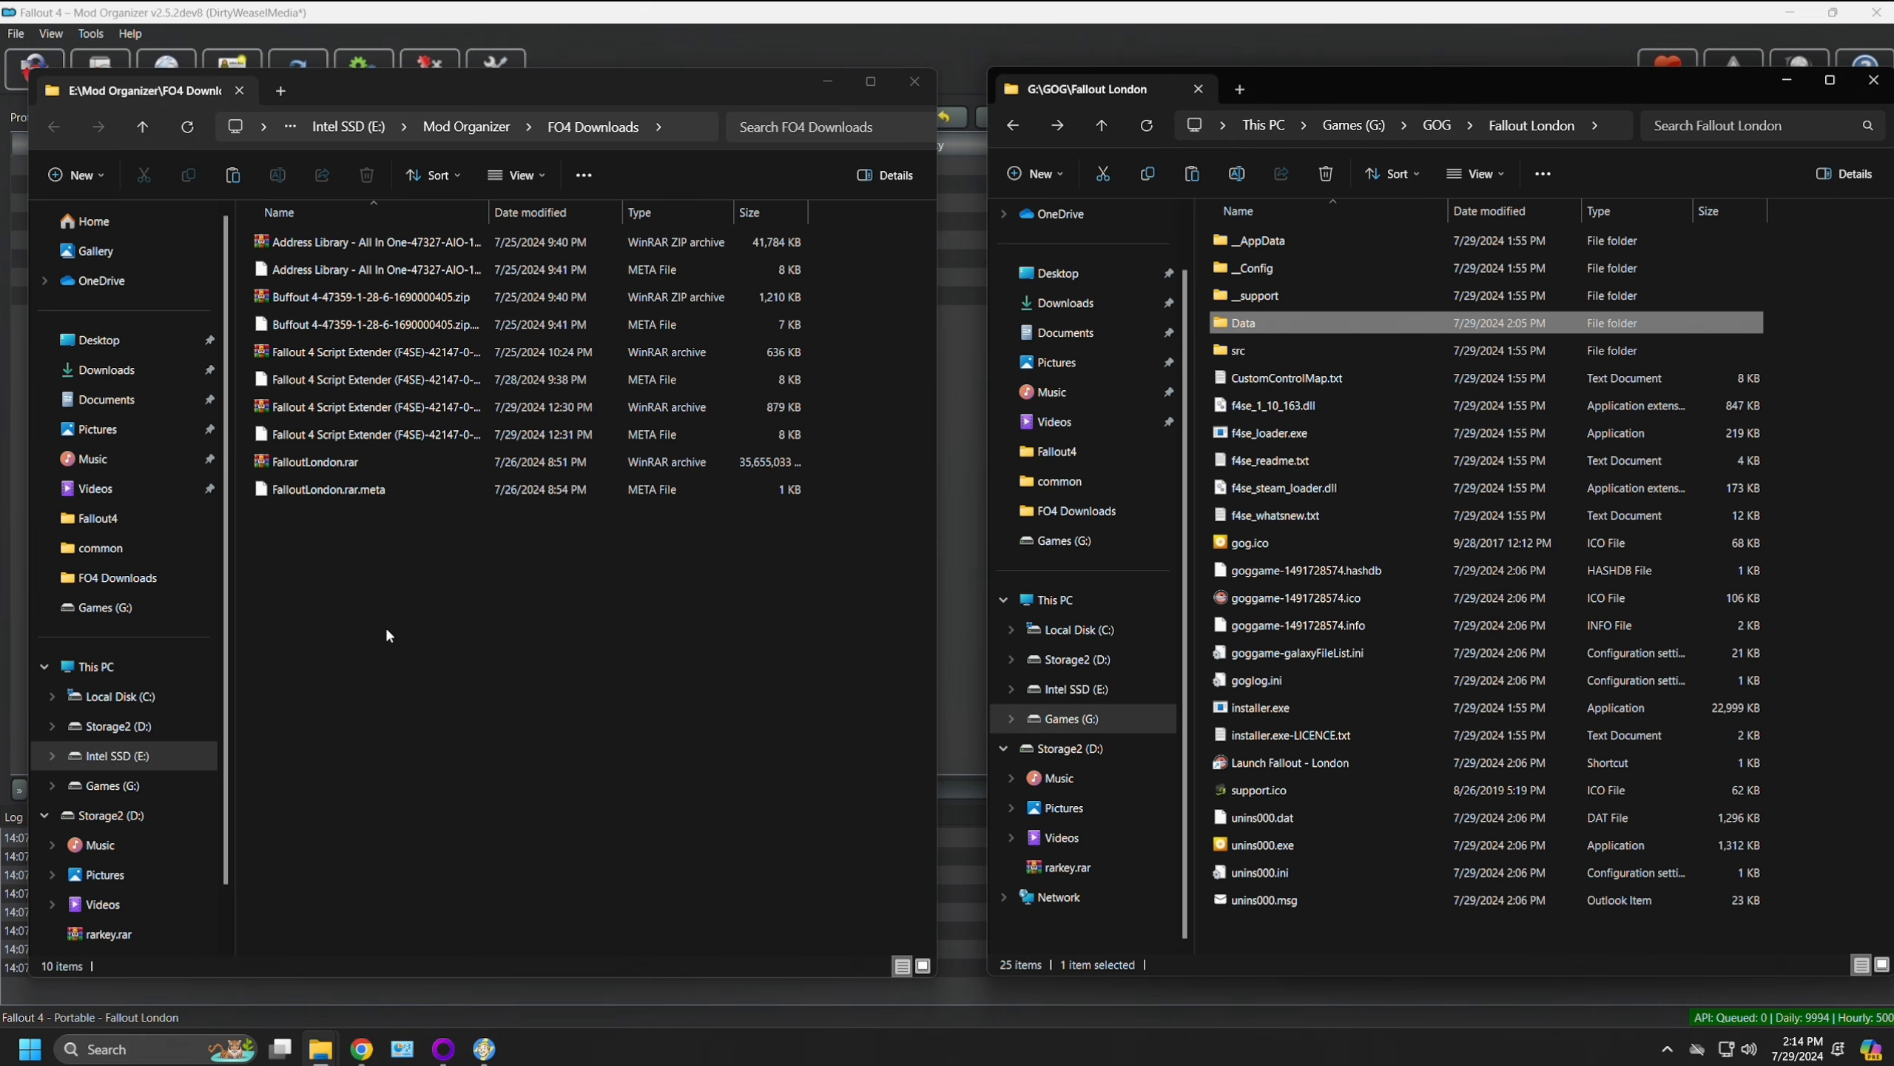
pyautogui.rightClick(1267, 329)
pyautogui.moveTo(1347, 664)
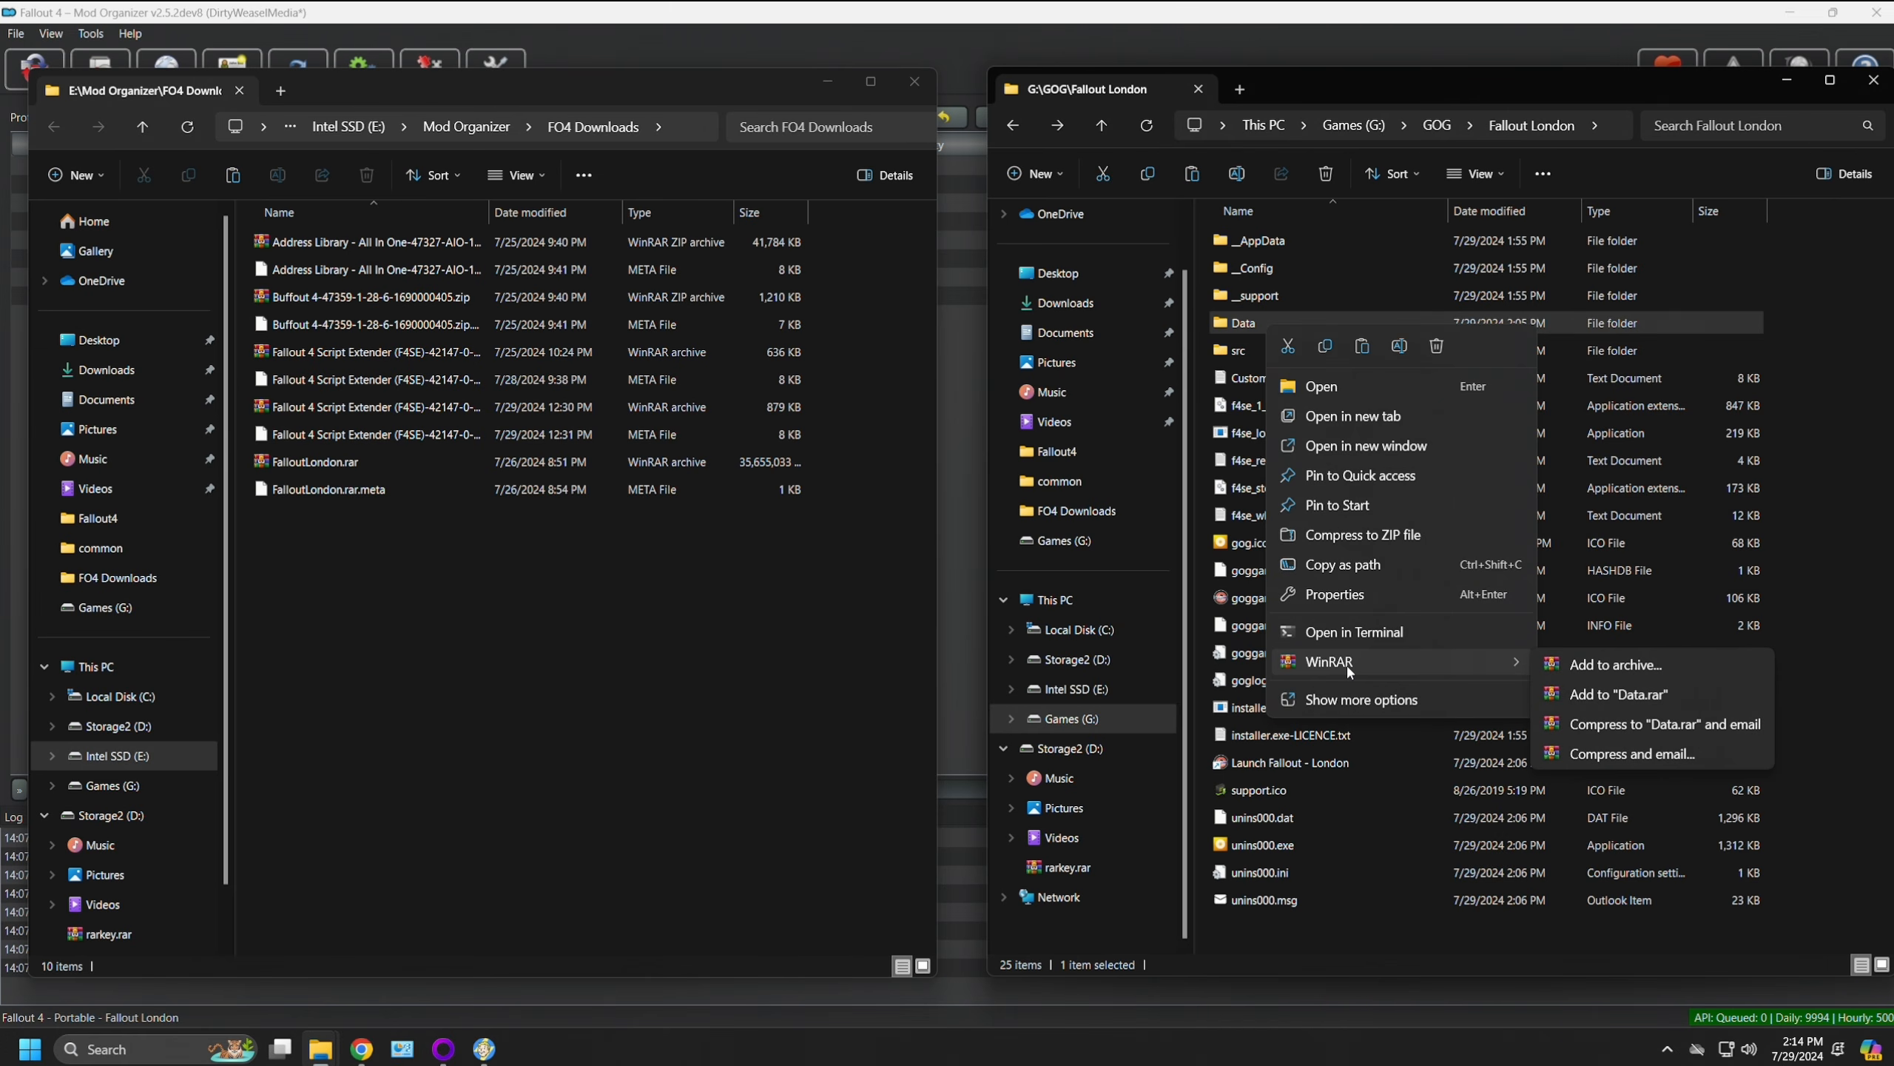
pyautogui.click(1604, 665)
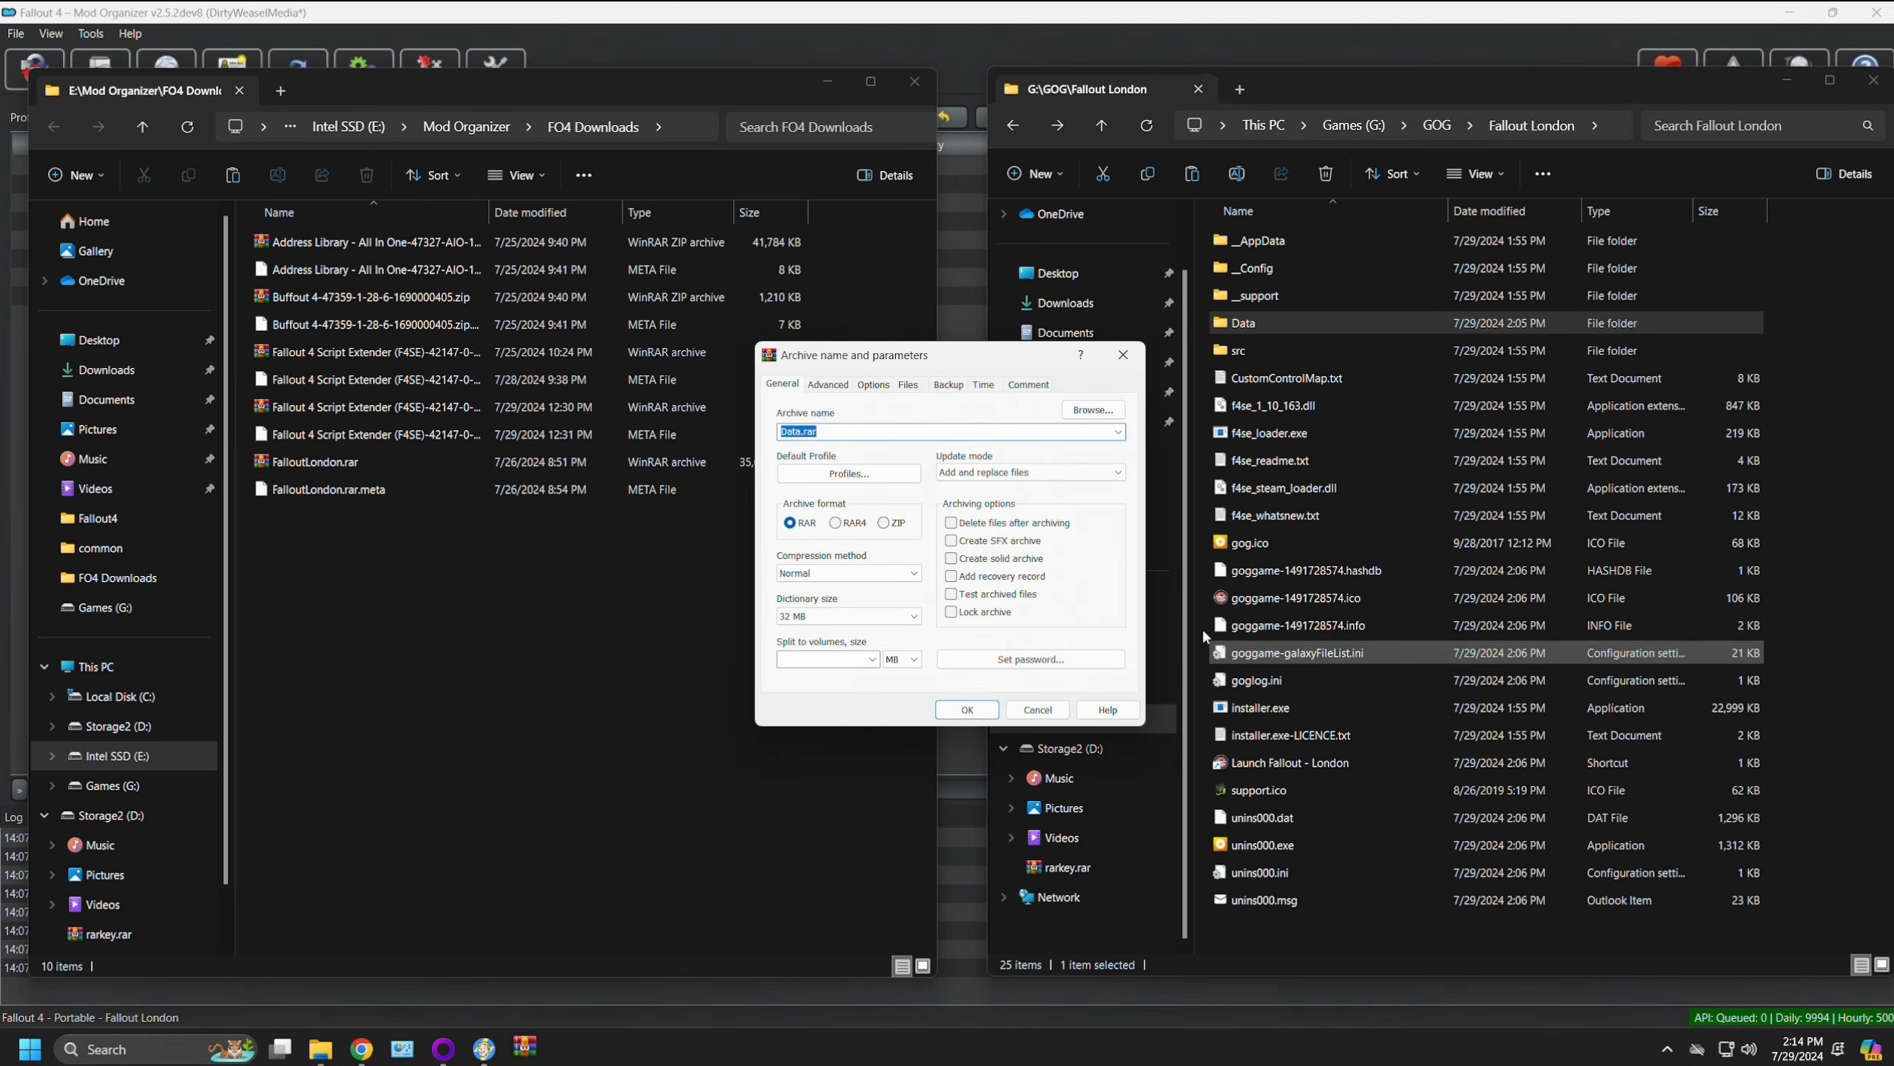
pyautogui.click(797, 431)
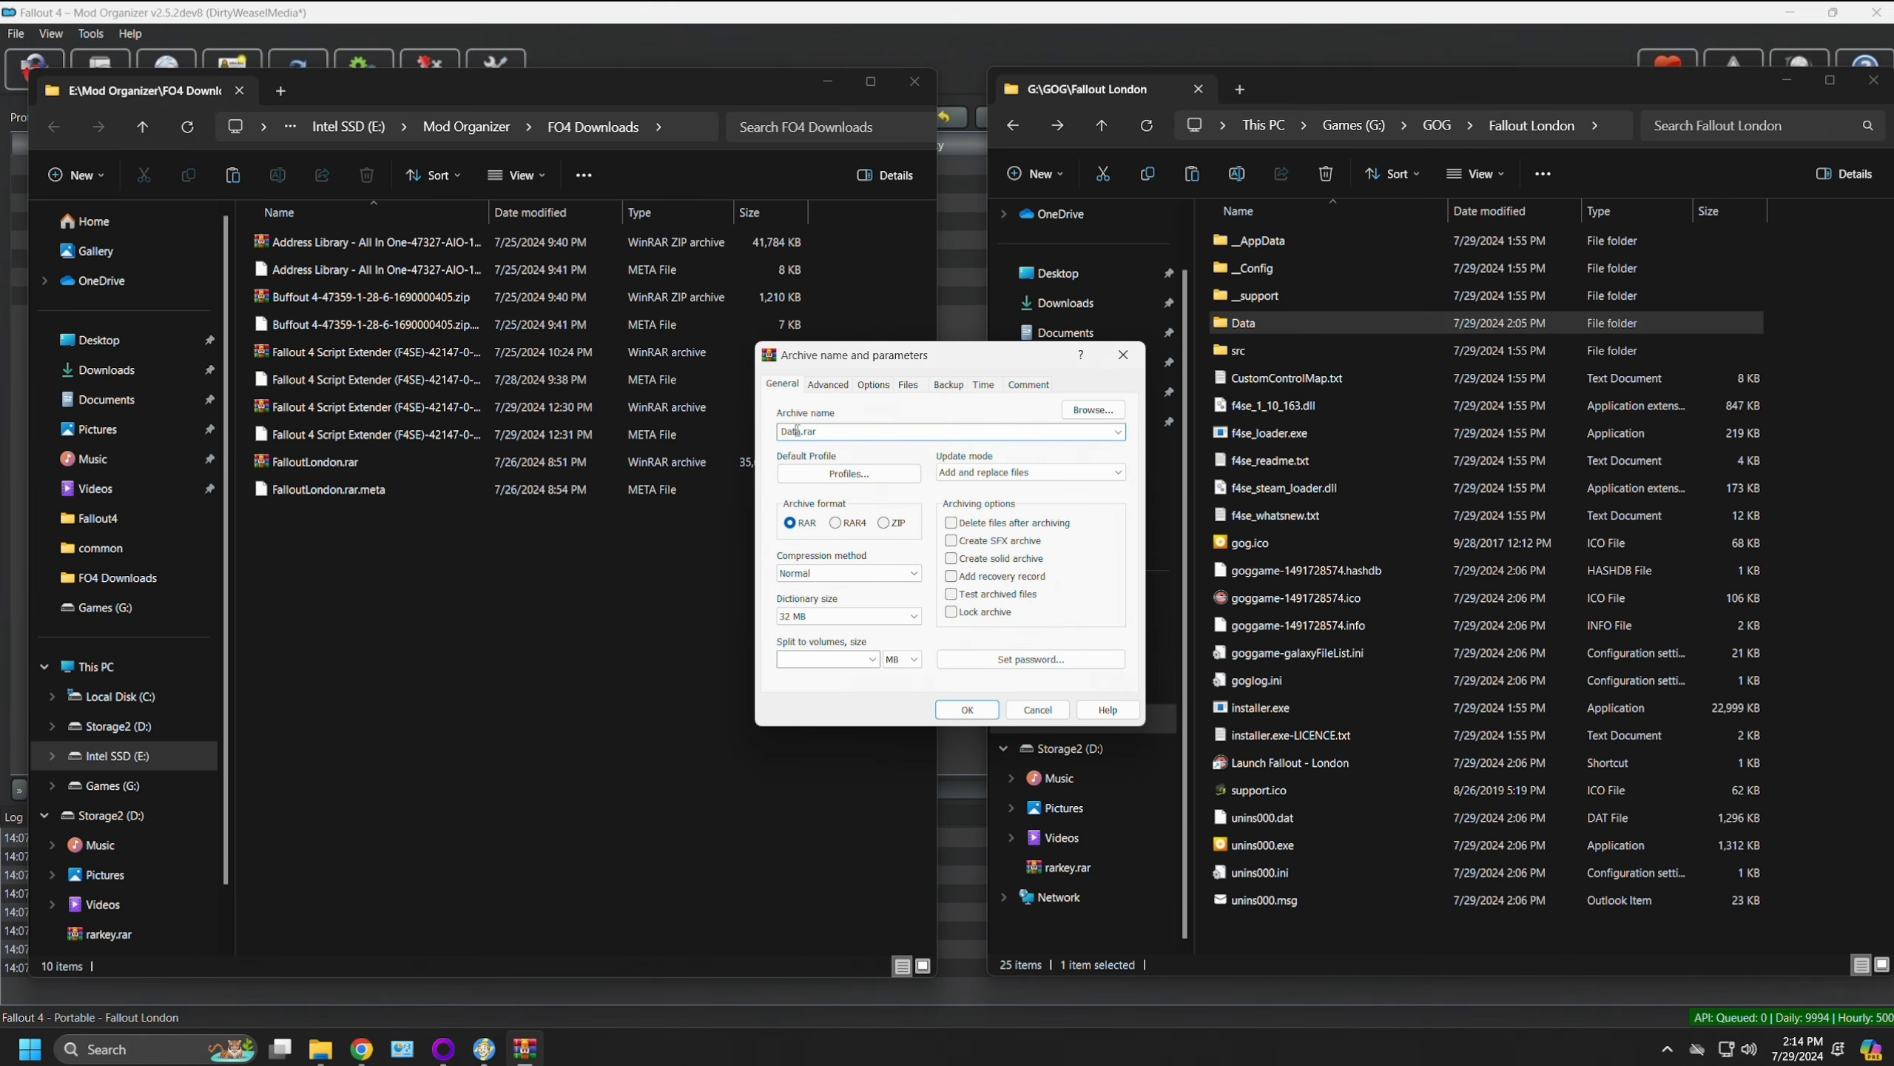
pyautogui.press('BackSpace')
pyautogui.press('BackSpace')
pyautogui.press('BackSpace')
pyautogui.press('BackSpace')
pyautogui.write('FalloutLondon')
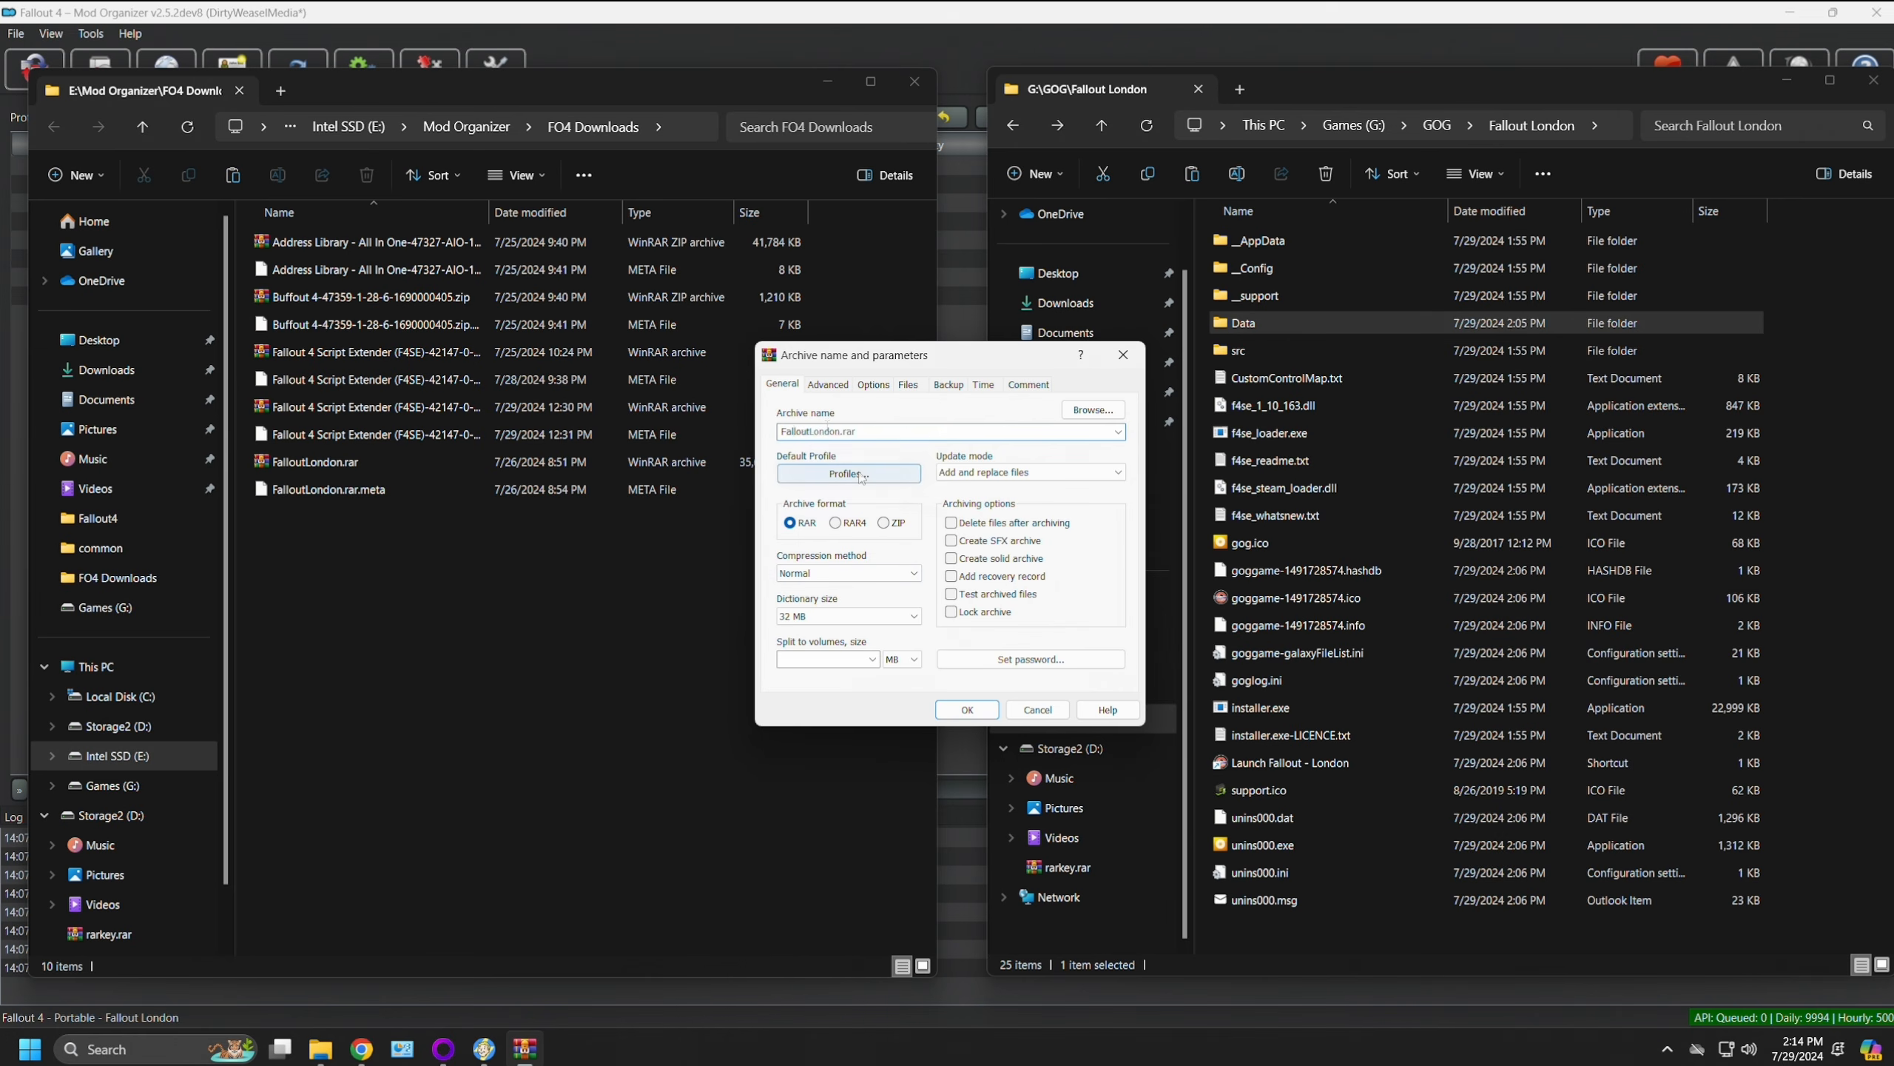
# Step: Set the archive's compression method to Store and create it
pyautogui.click(830, 572)
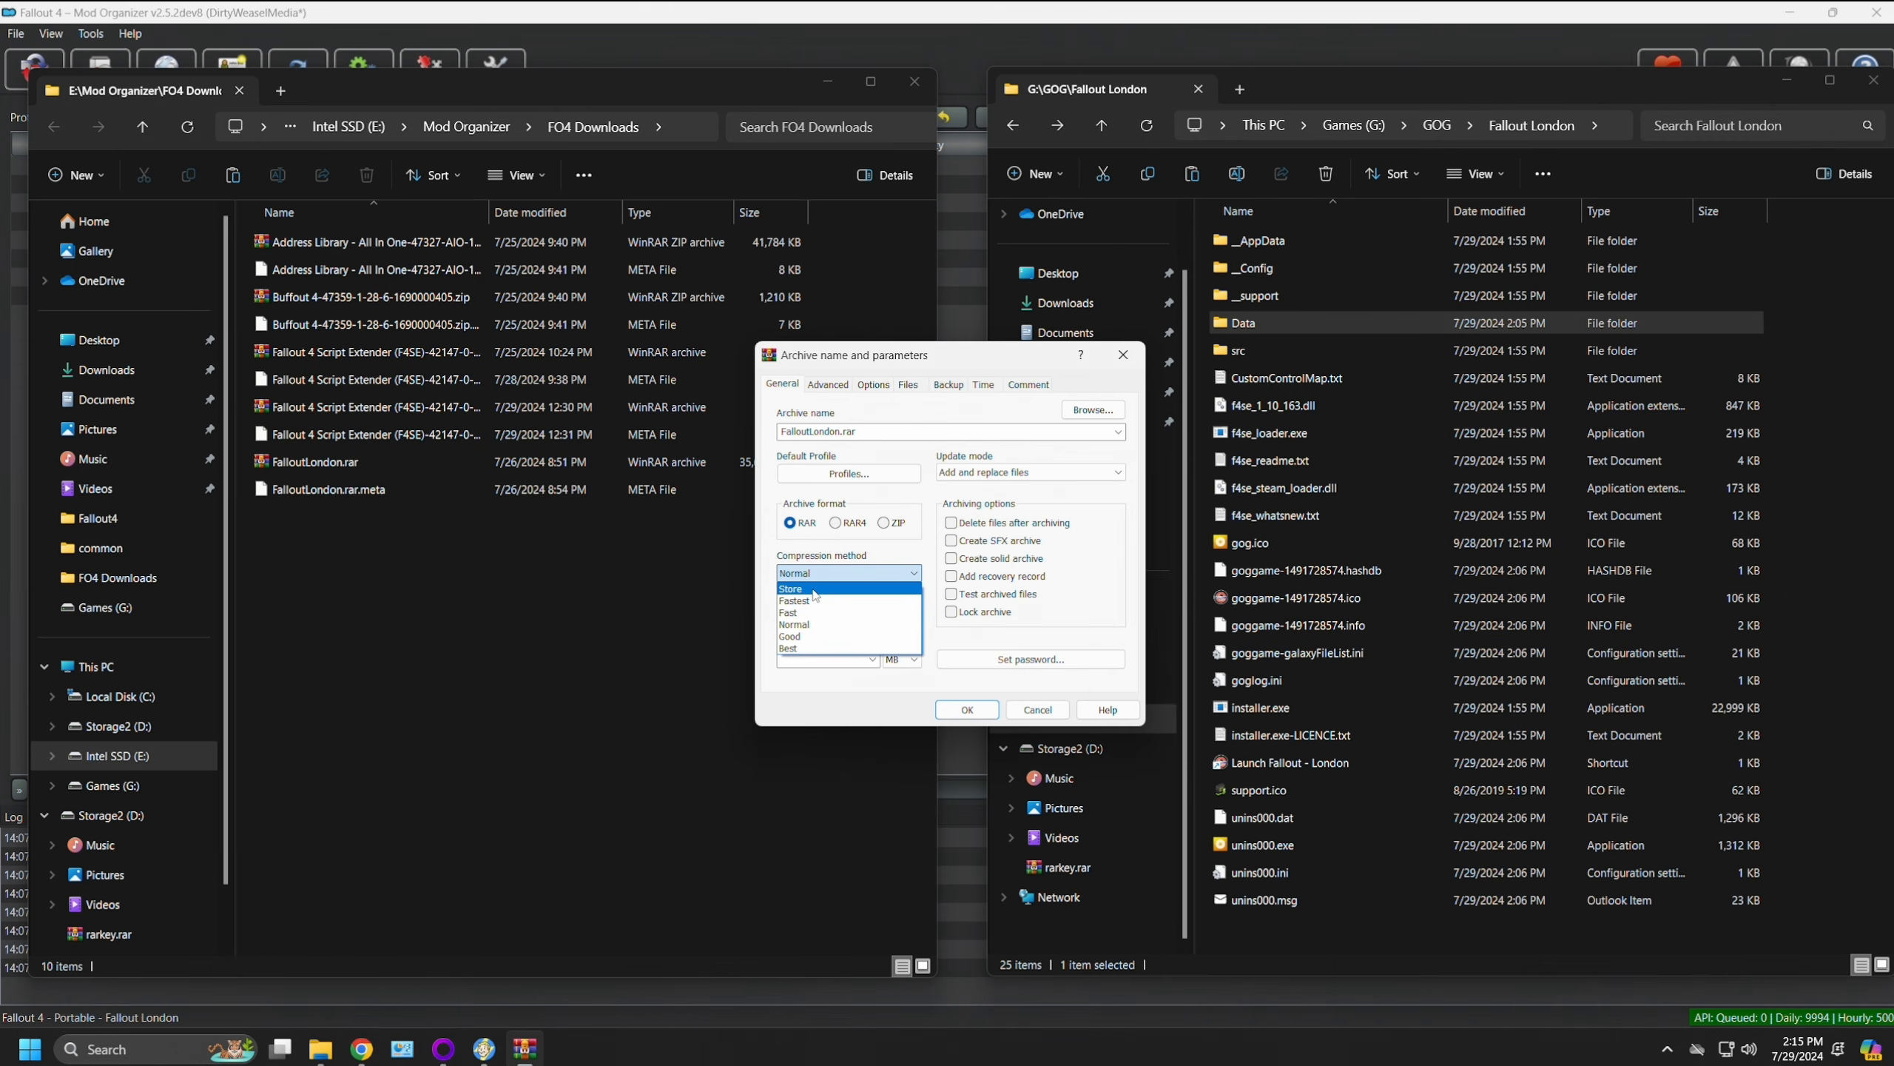
pyautogui.click(813, 592)
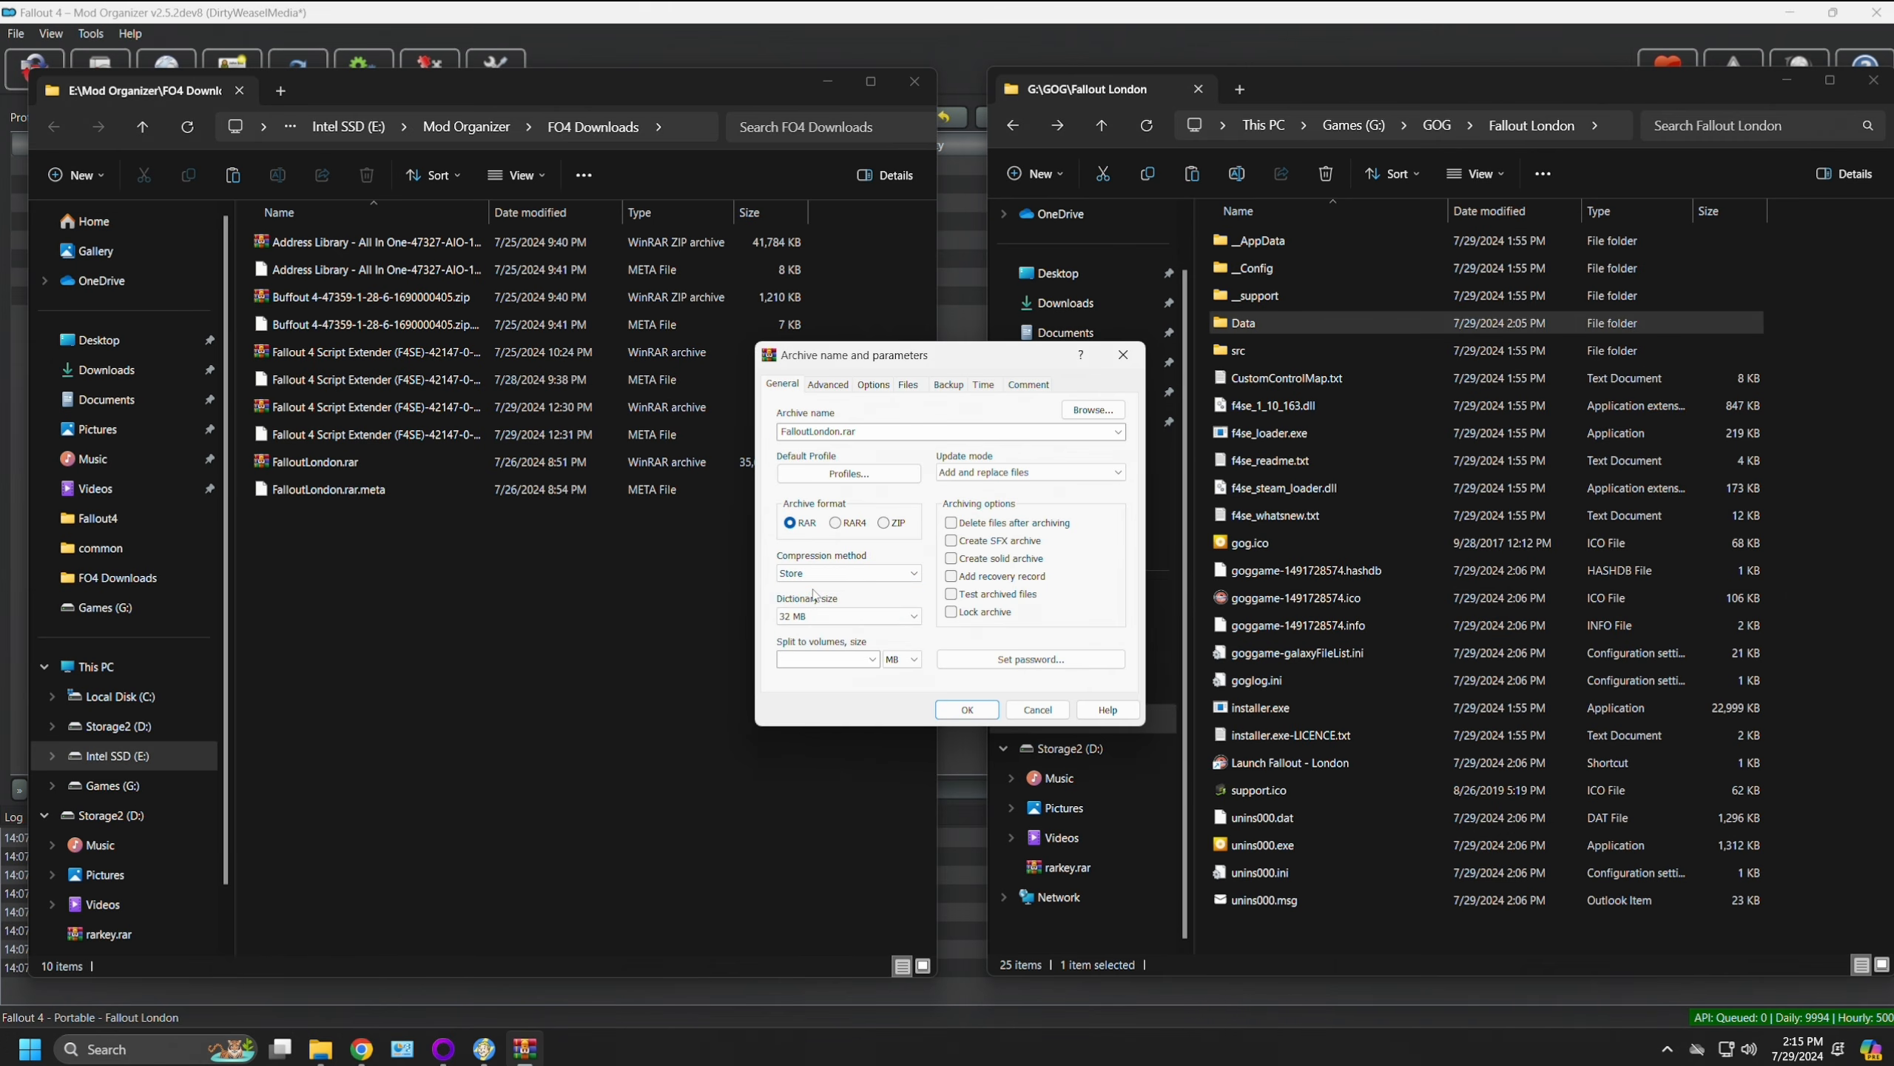
pyautogui.click(944, 709)
# Step: Add FalloutLondon.rar from the GOG Fallout London folder to Mod Organizer's downloads list
pyautogui.click(1322, 542)
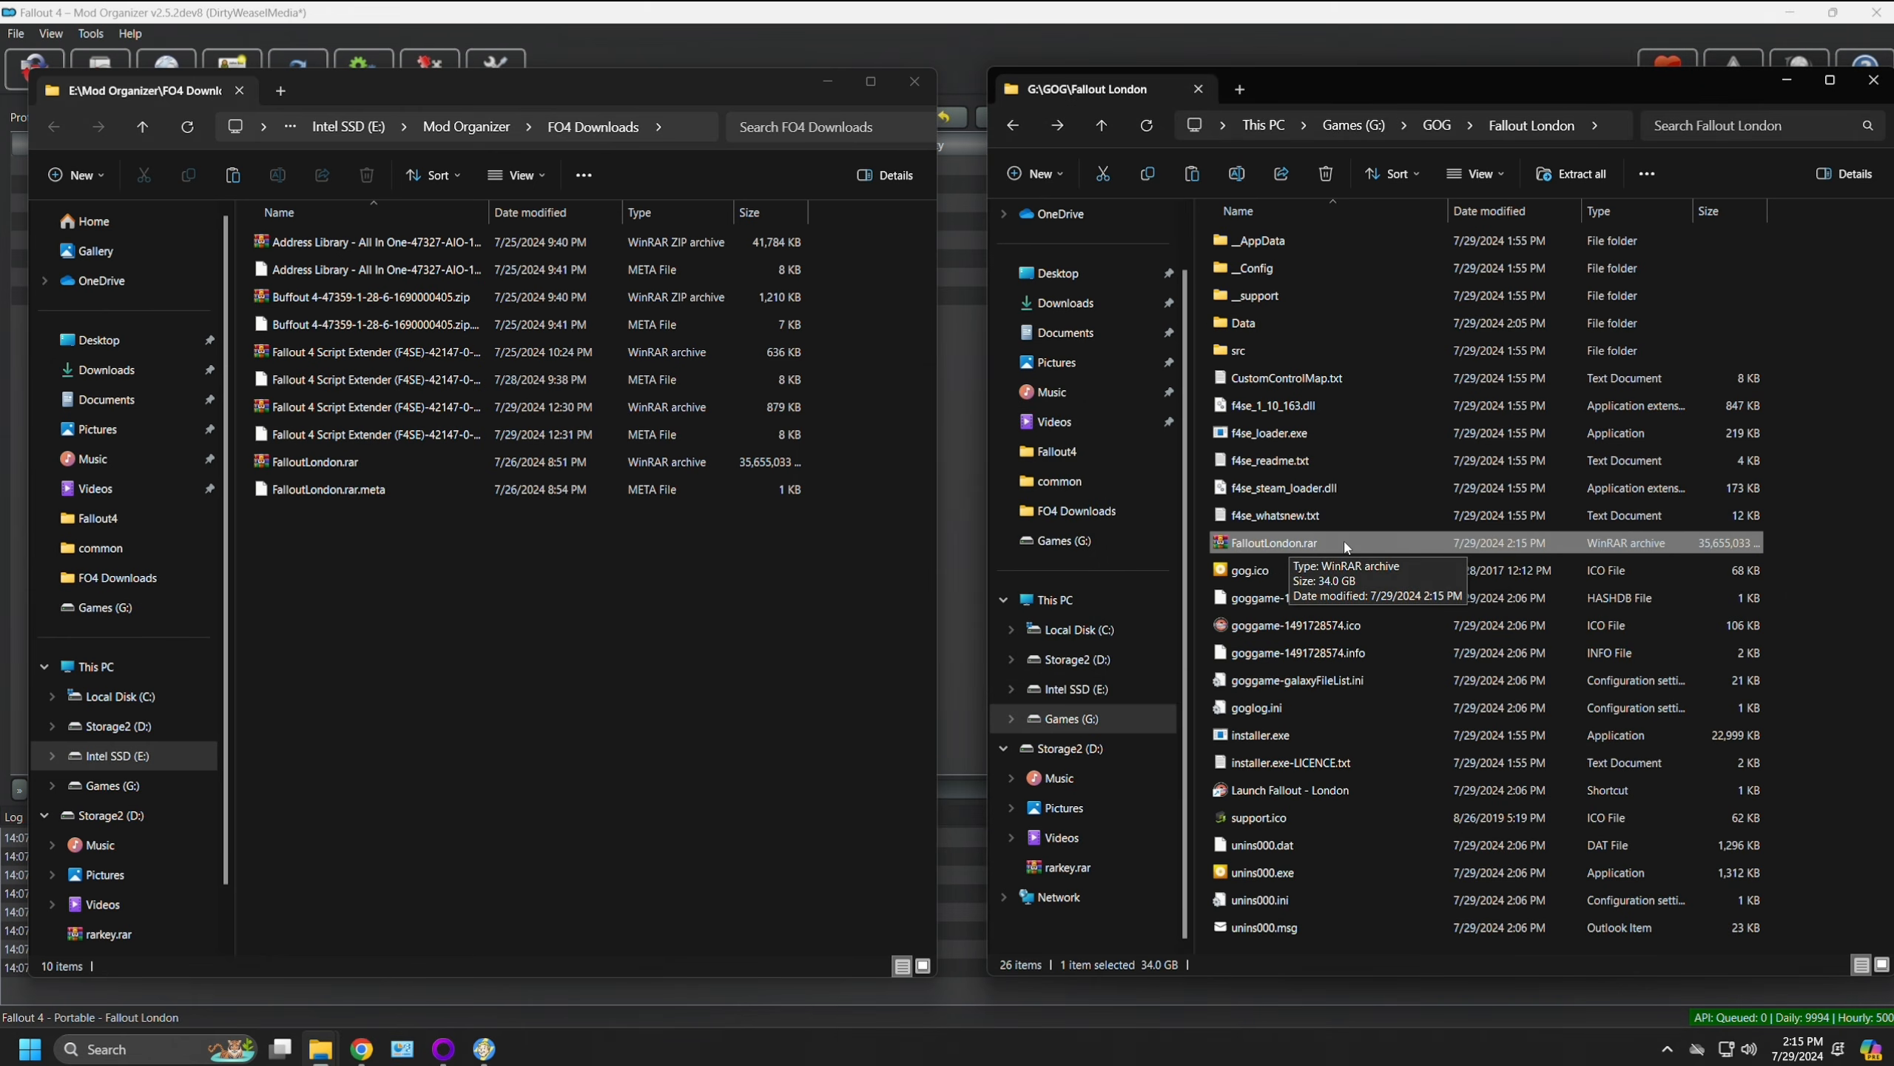
pyautogui.moveTo(1339, 542); pyautogui.dragTo(670, 556)
pyautogui.click(825, 80)
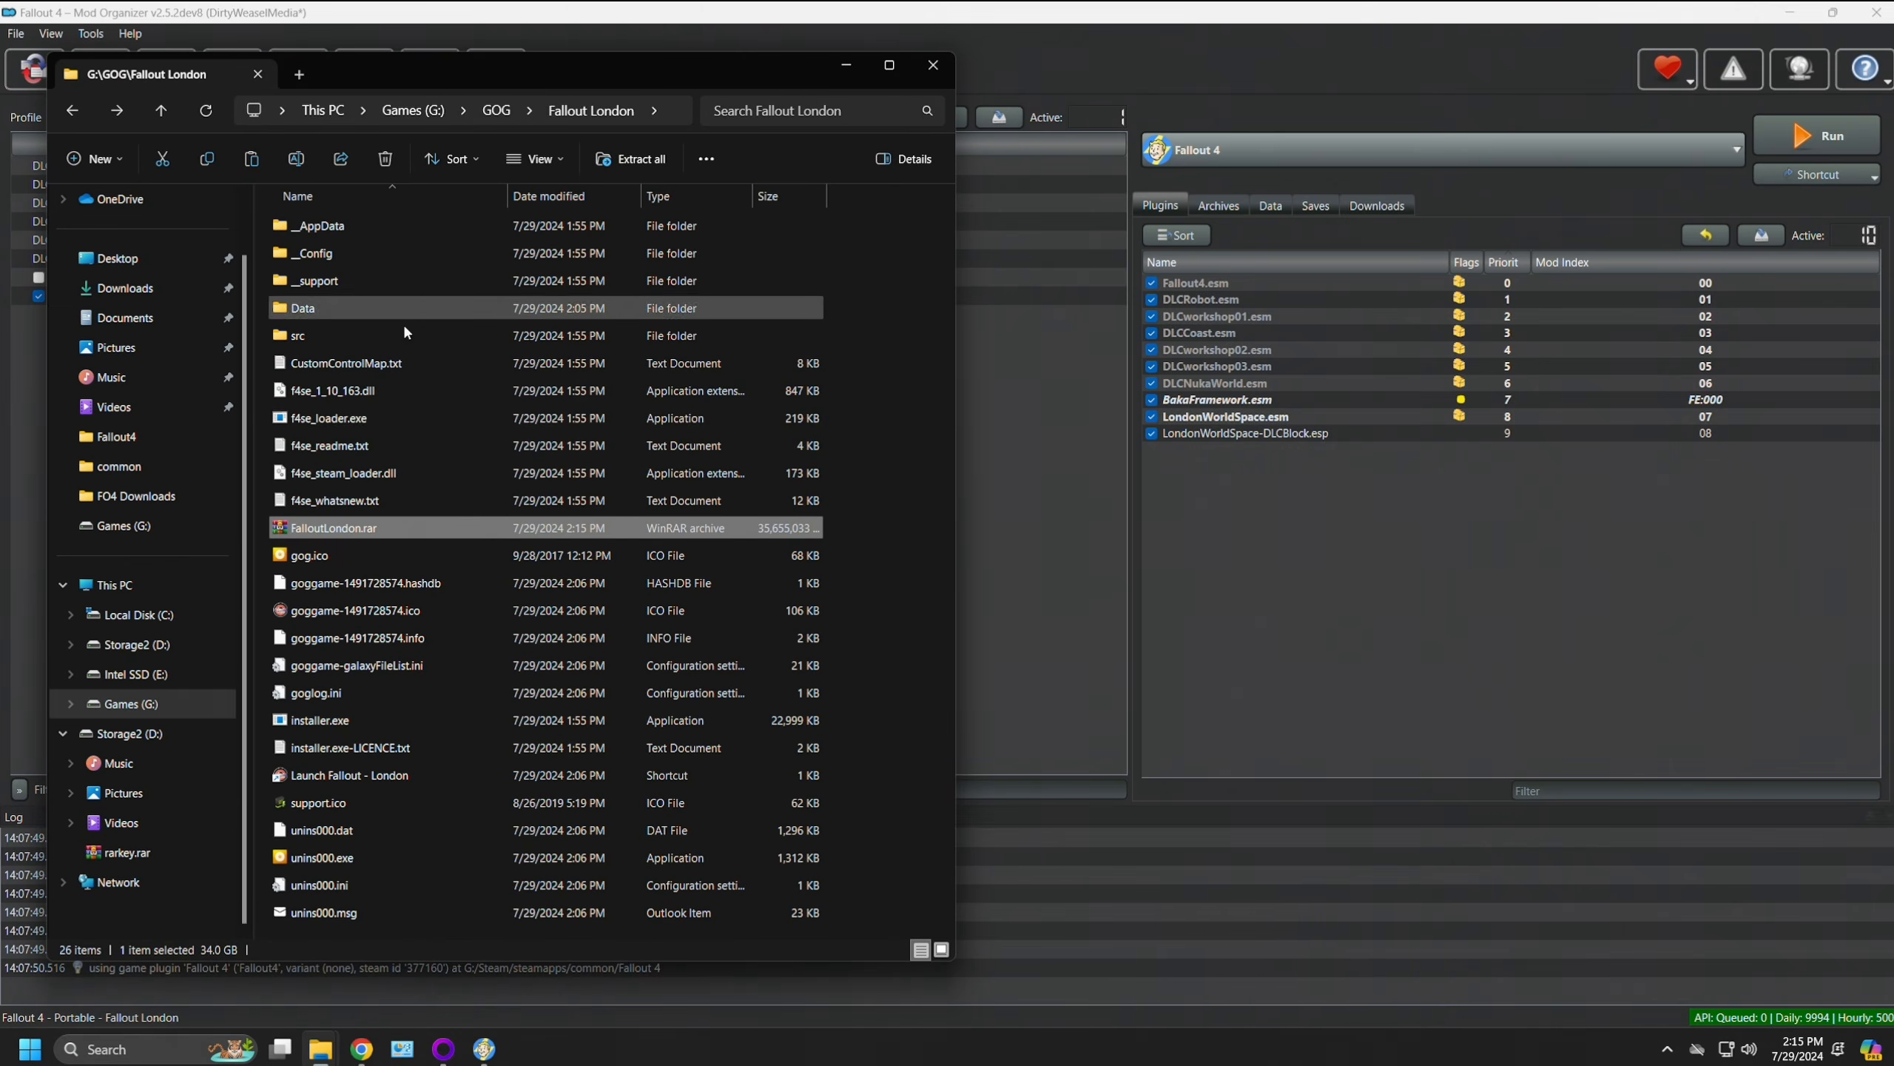
pyautogui.click(1380, 206)
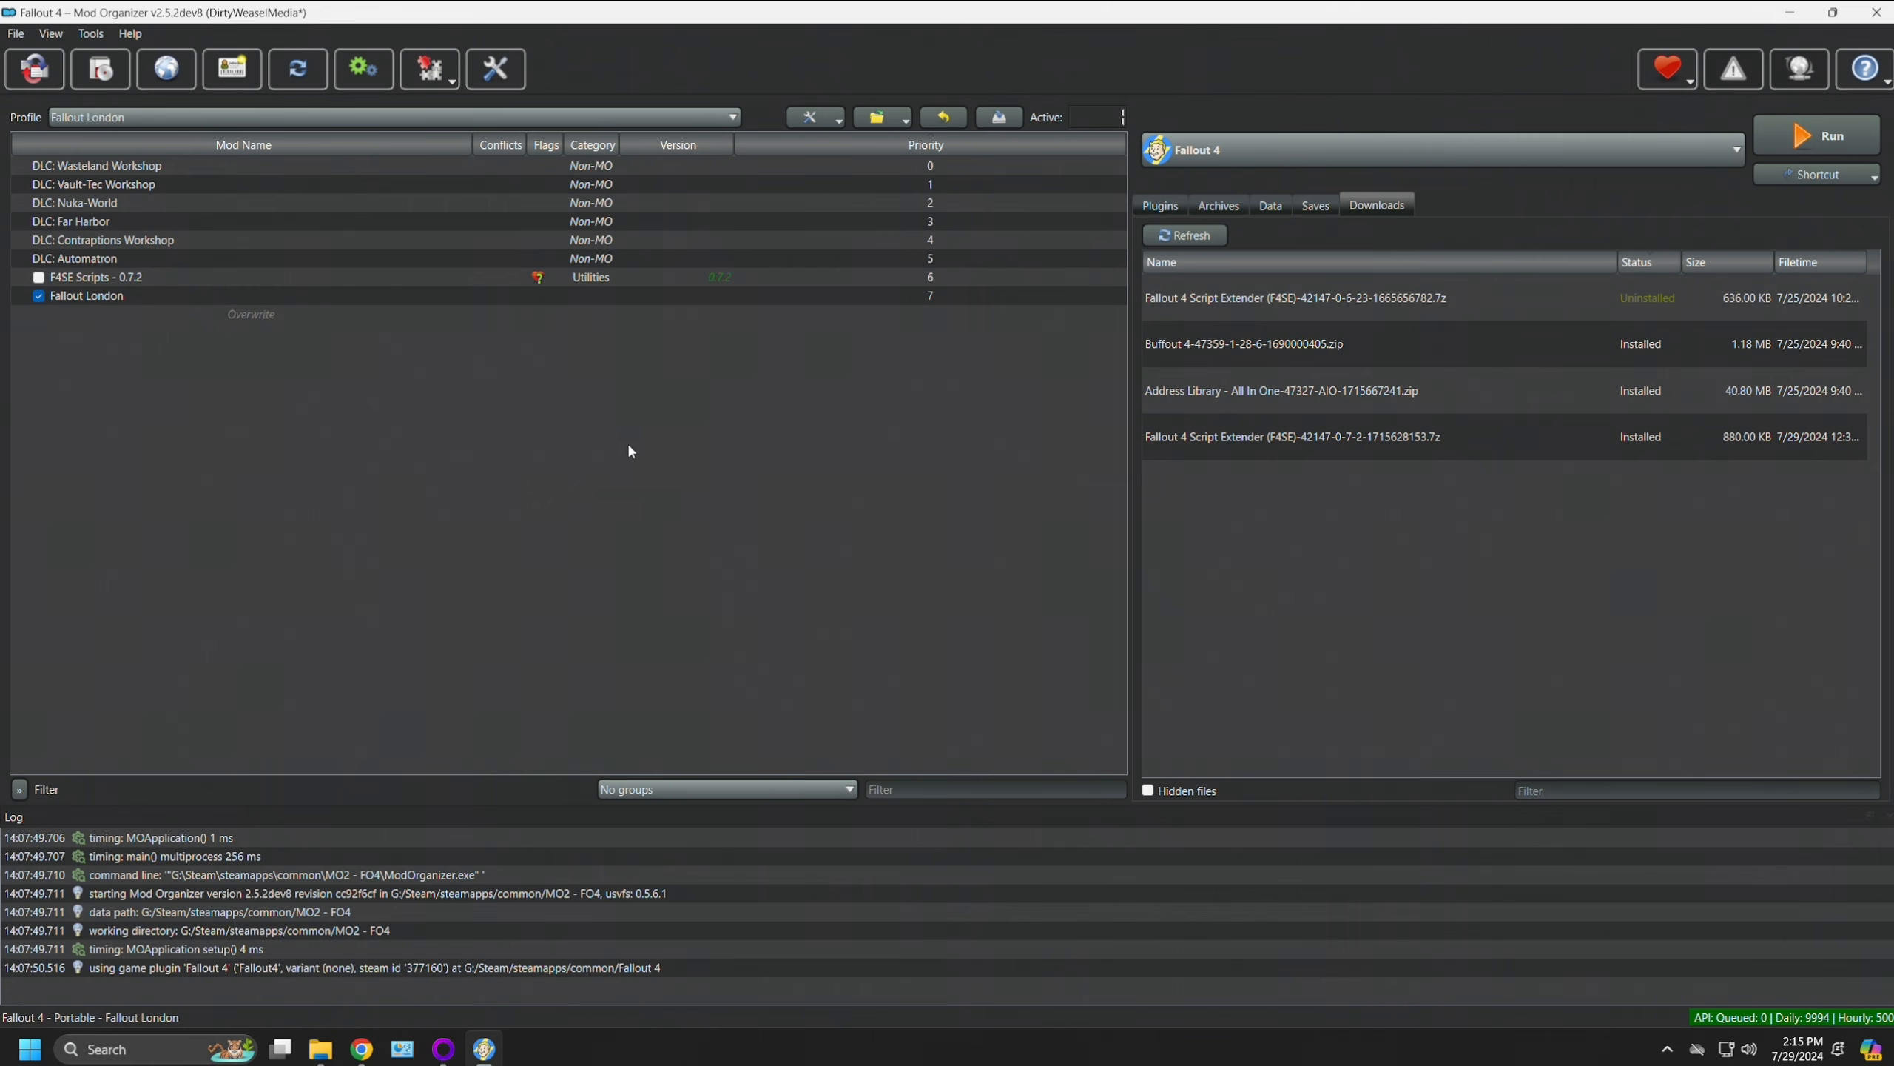
pyautogui.click(321, 1048)
pyautogui.moveTo(328, 527); pyautogui.dragTo(1447, 596)
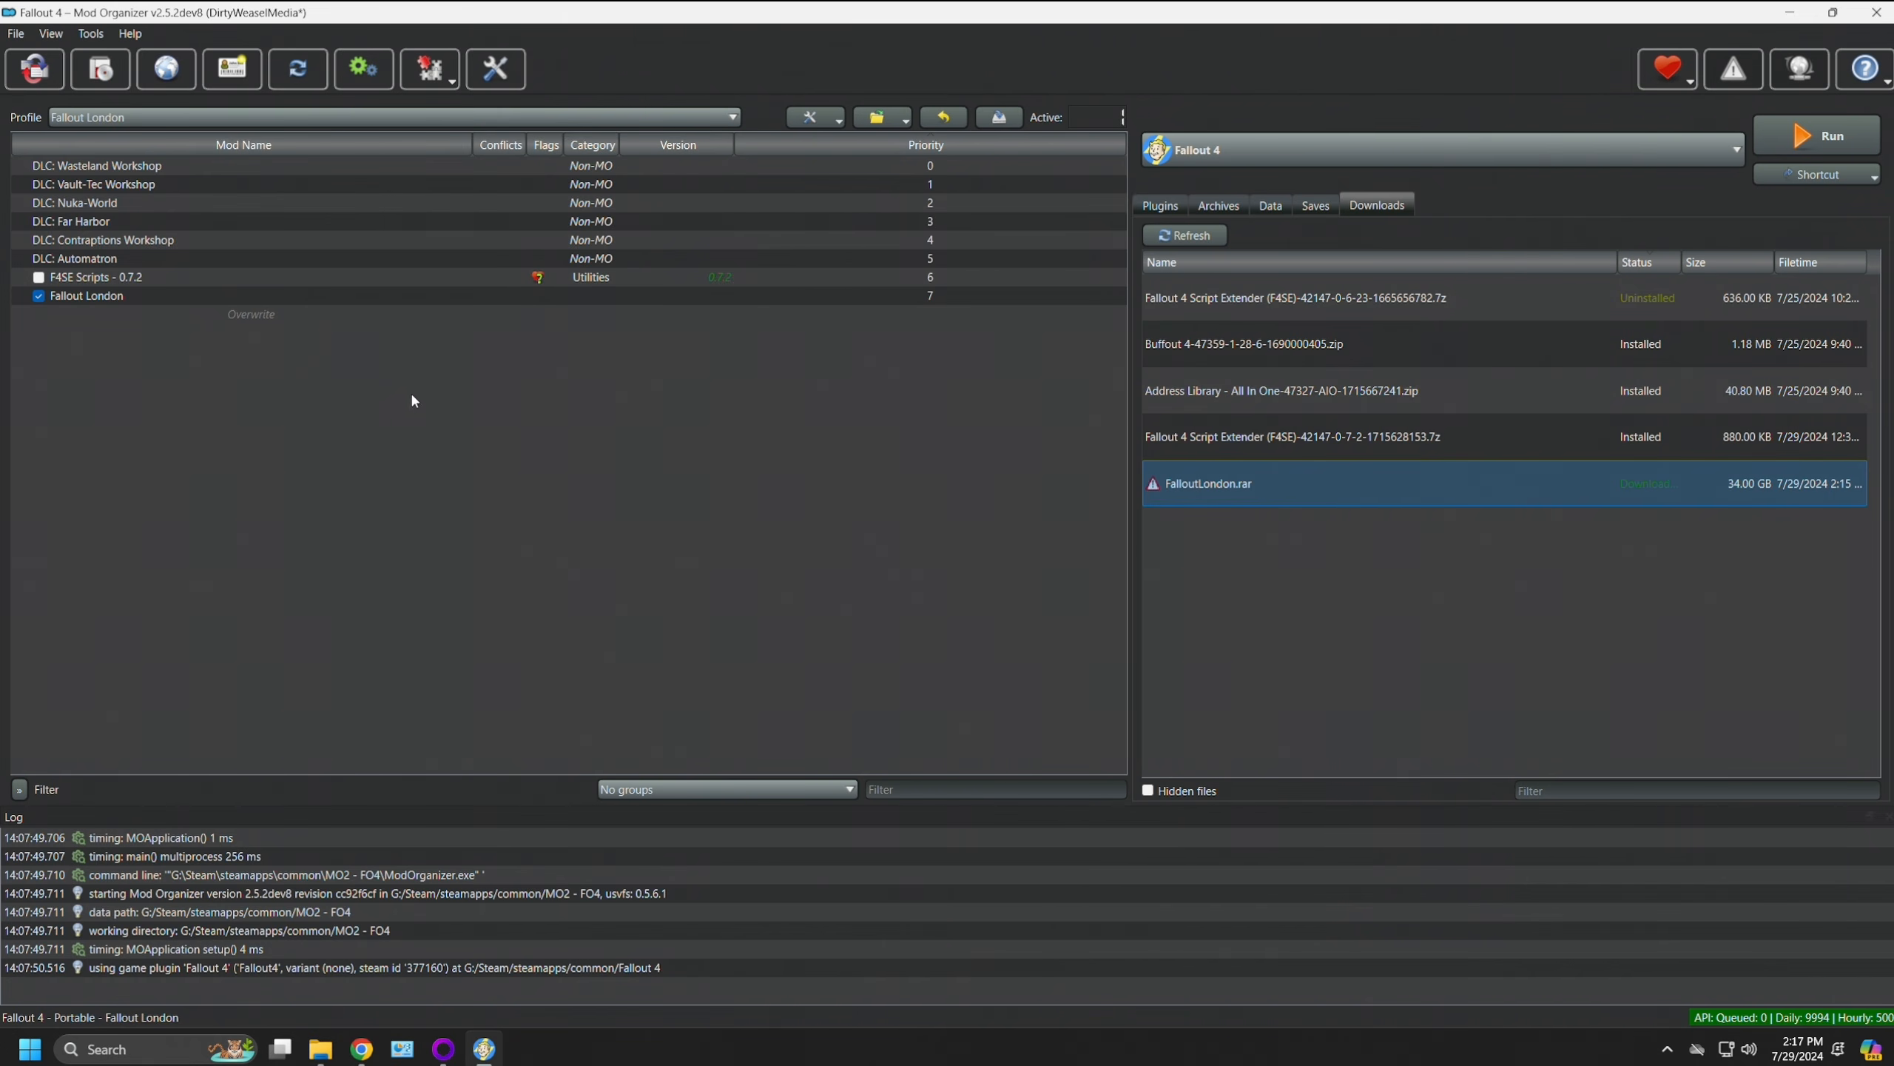
# Step: Remove the manually copied Fallout London mod from the mod list
pyautogui.click(248, 297)
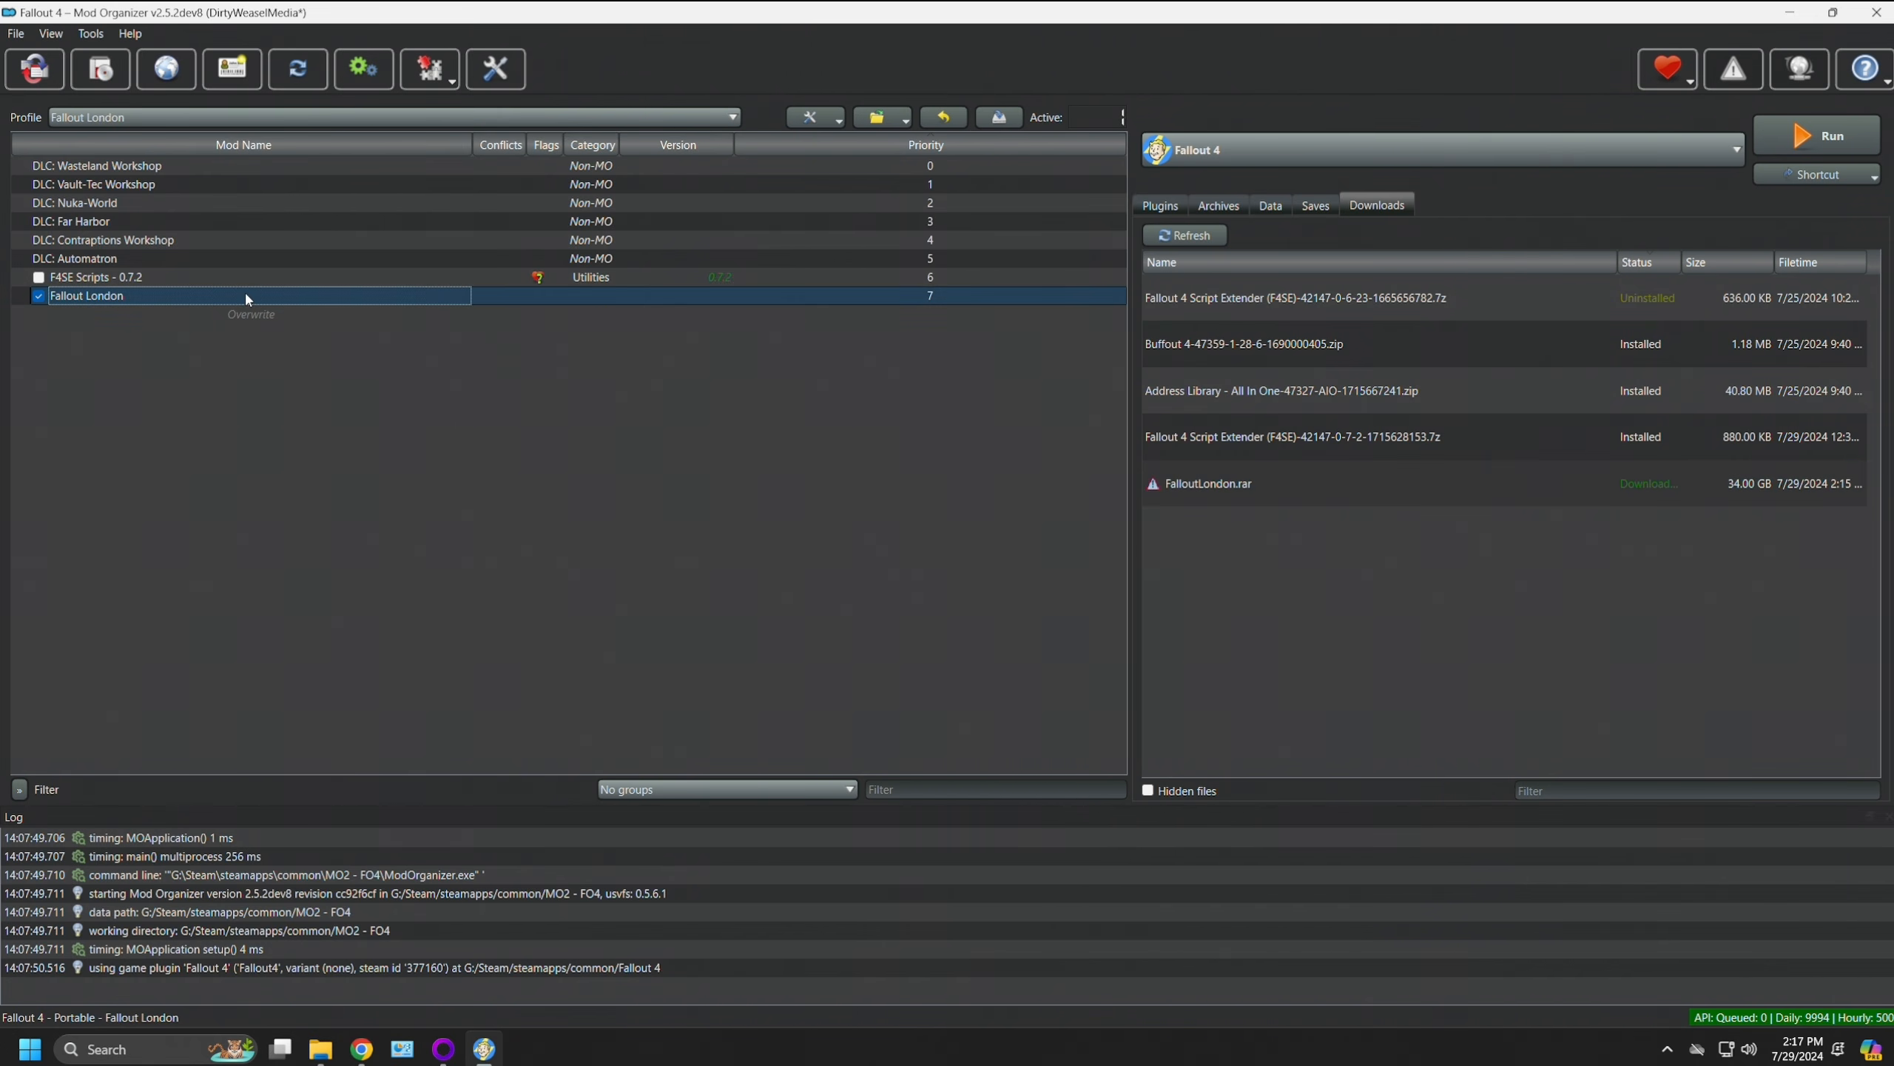
pyautogui.rightClick(202, 304)
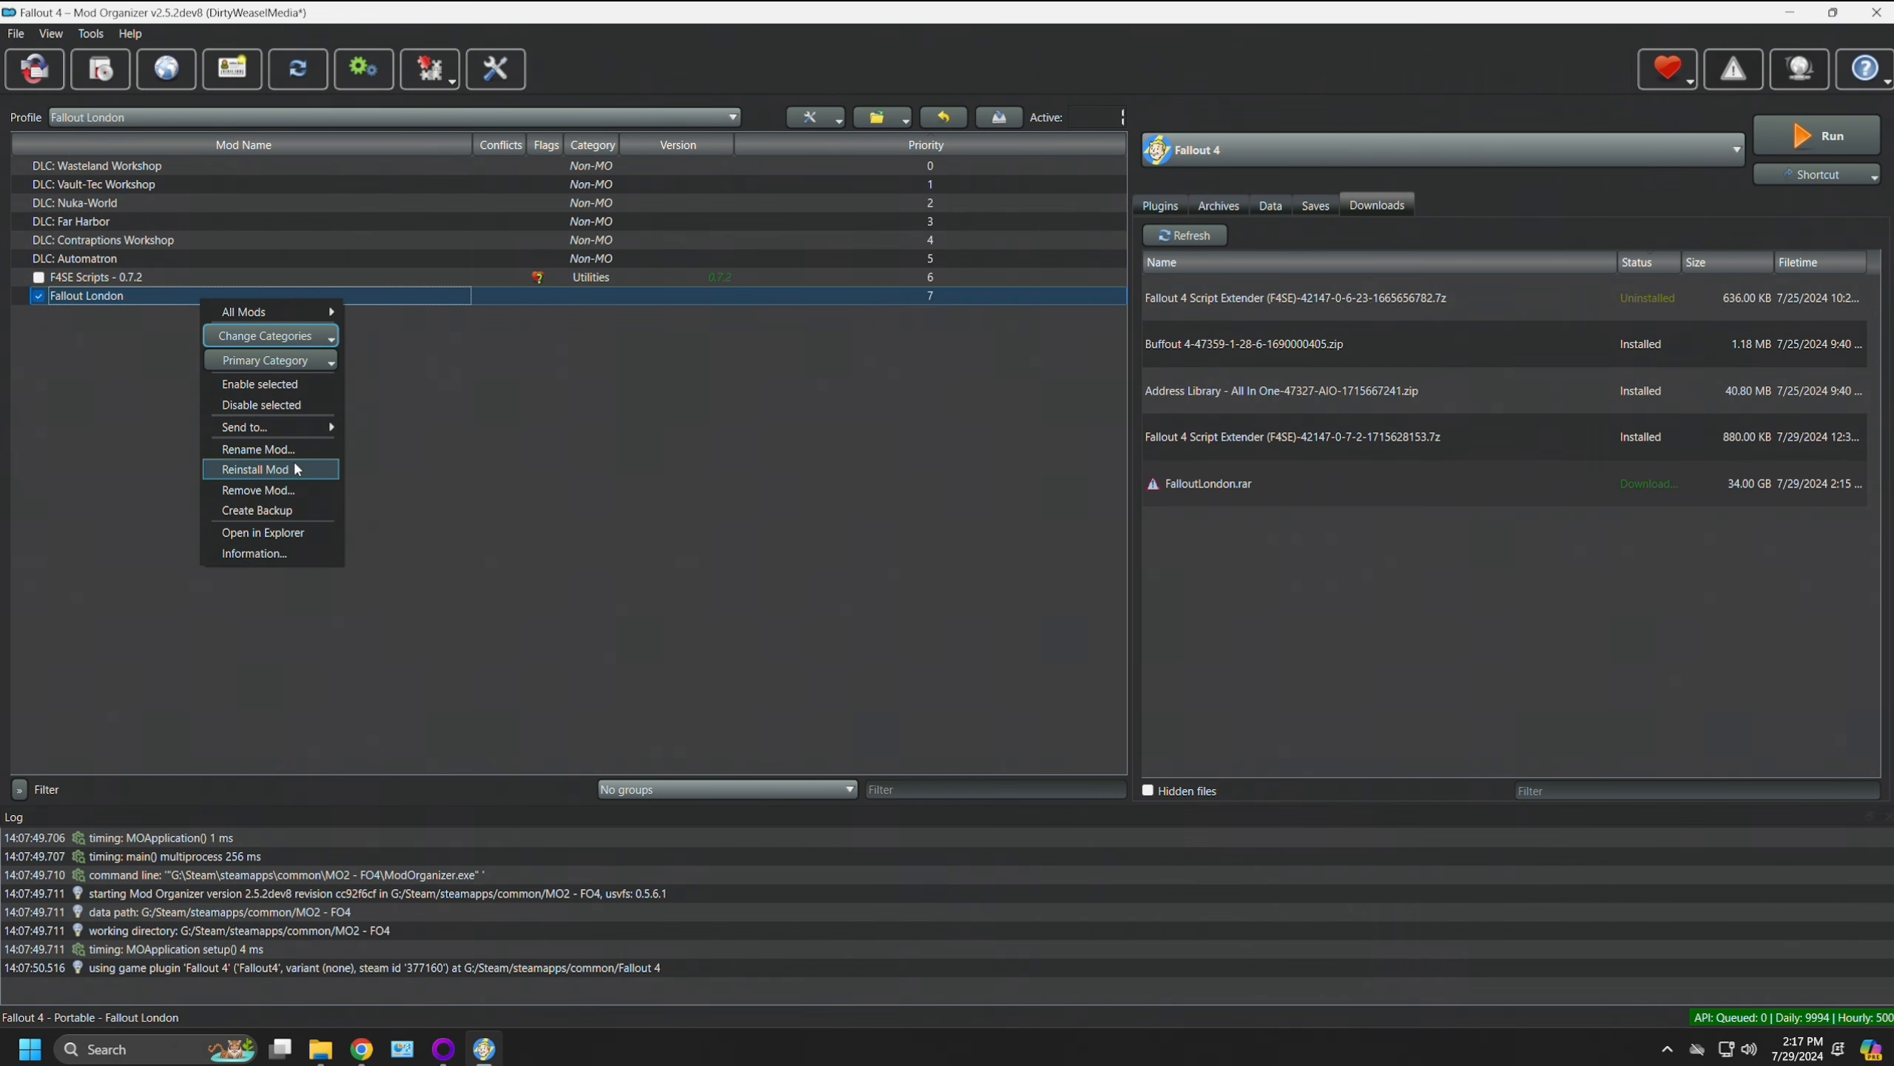
pyautogui.click(298, 491)
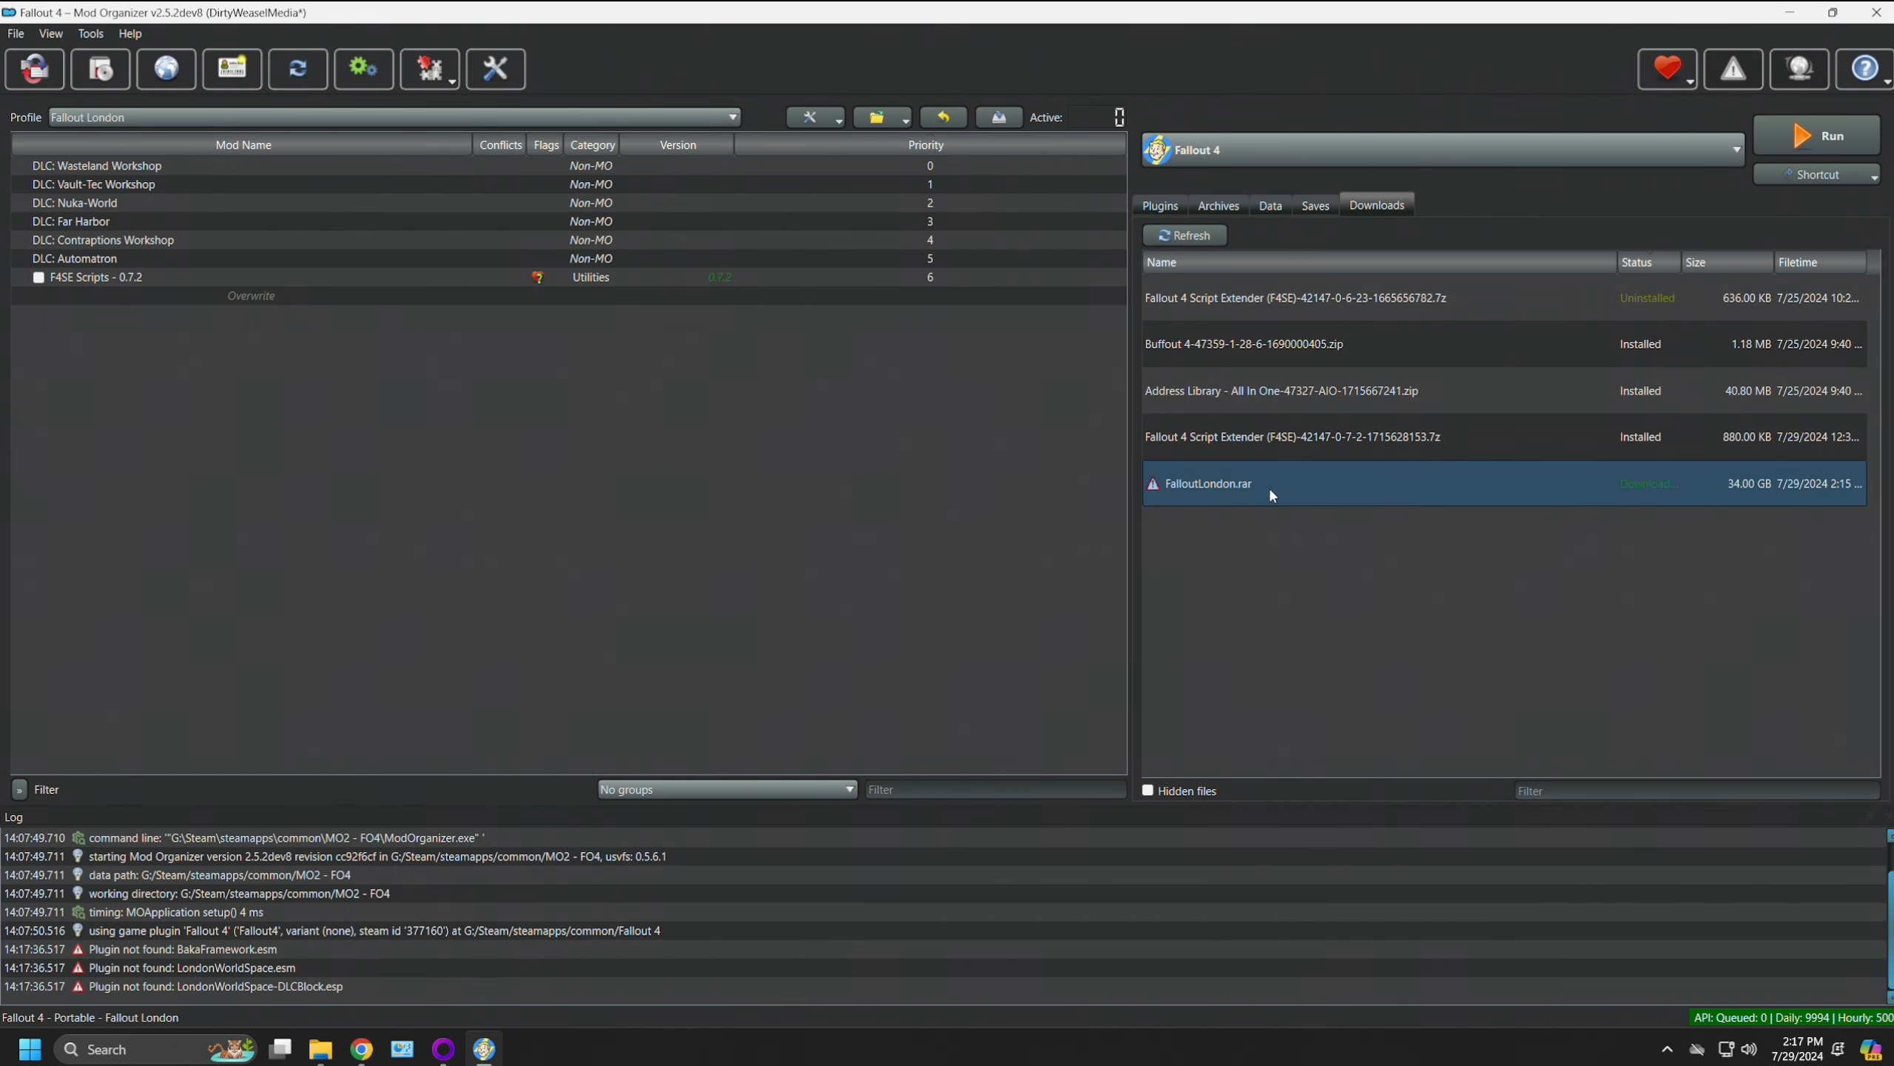
# Step: Install FalloutLondon.rar with the manual installer under the name "Fallout London", keeping the archive contents under the data root
pyautogui.doubleClick(1272, 483)
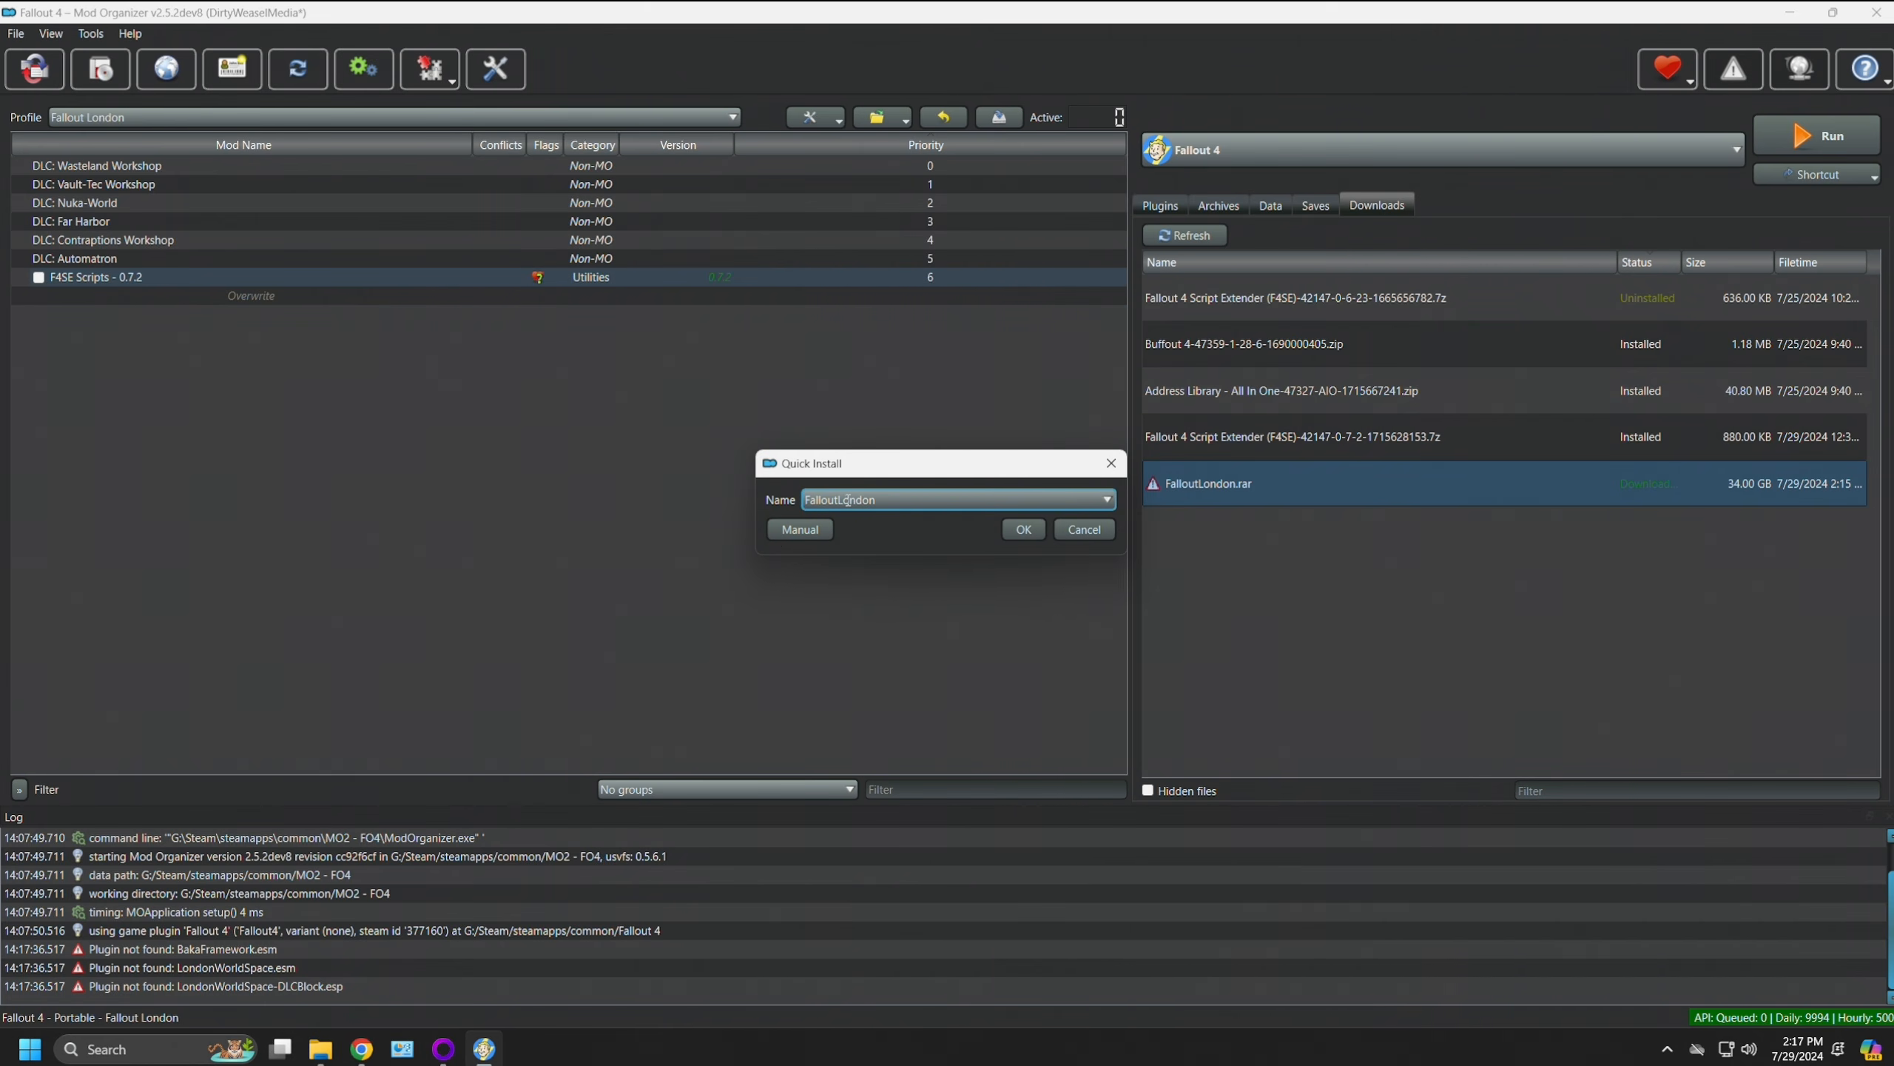
pyautogui.click(771, 531)
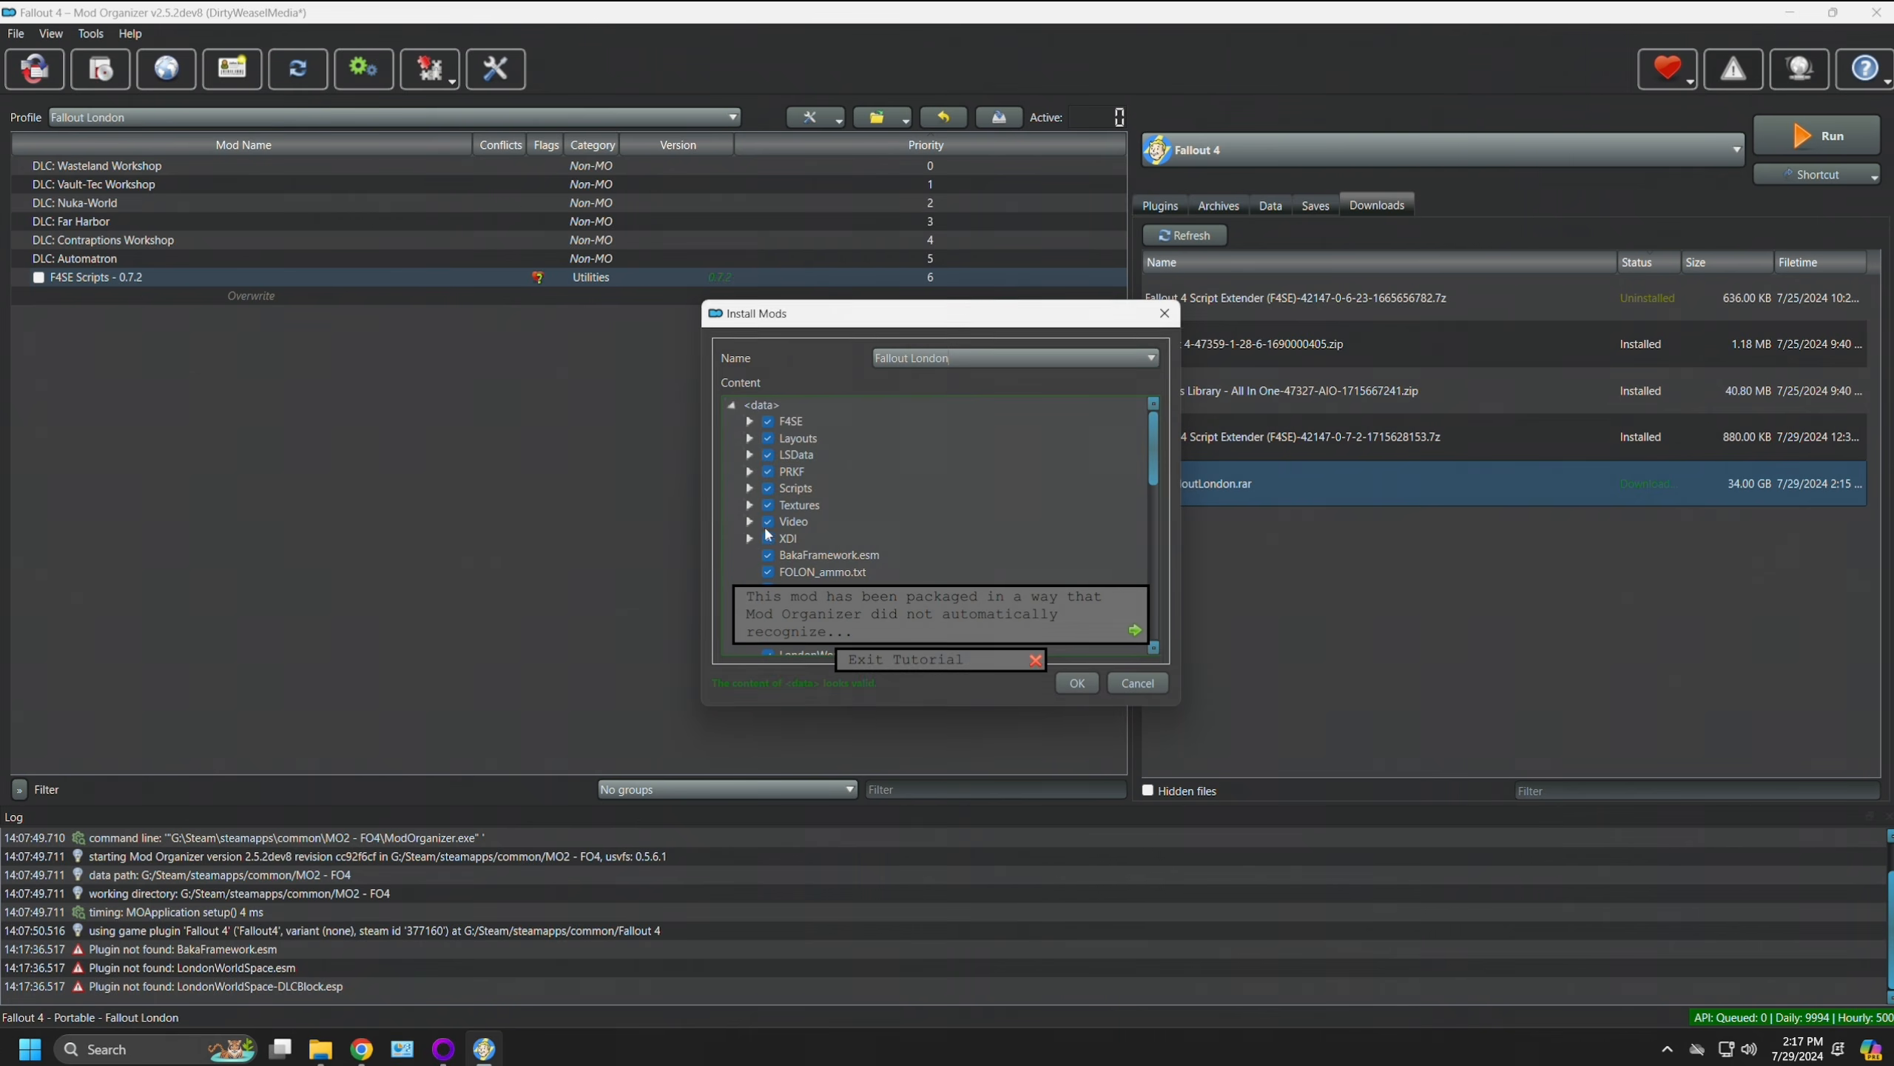
pyautogui.click(736, 464)
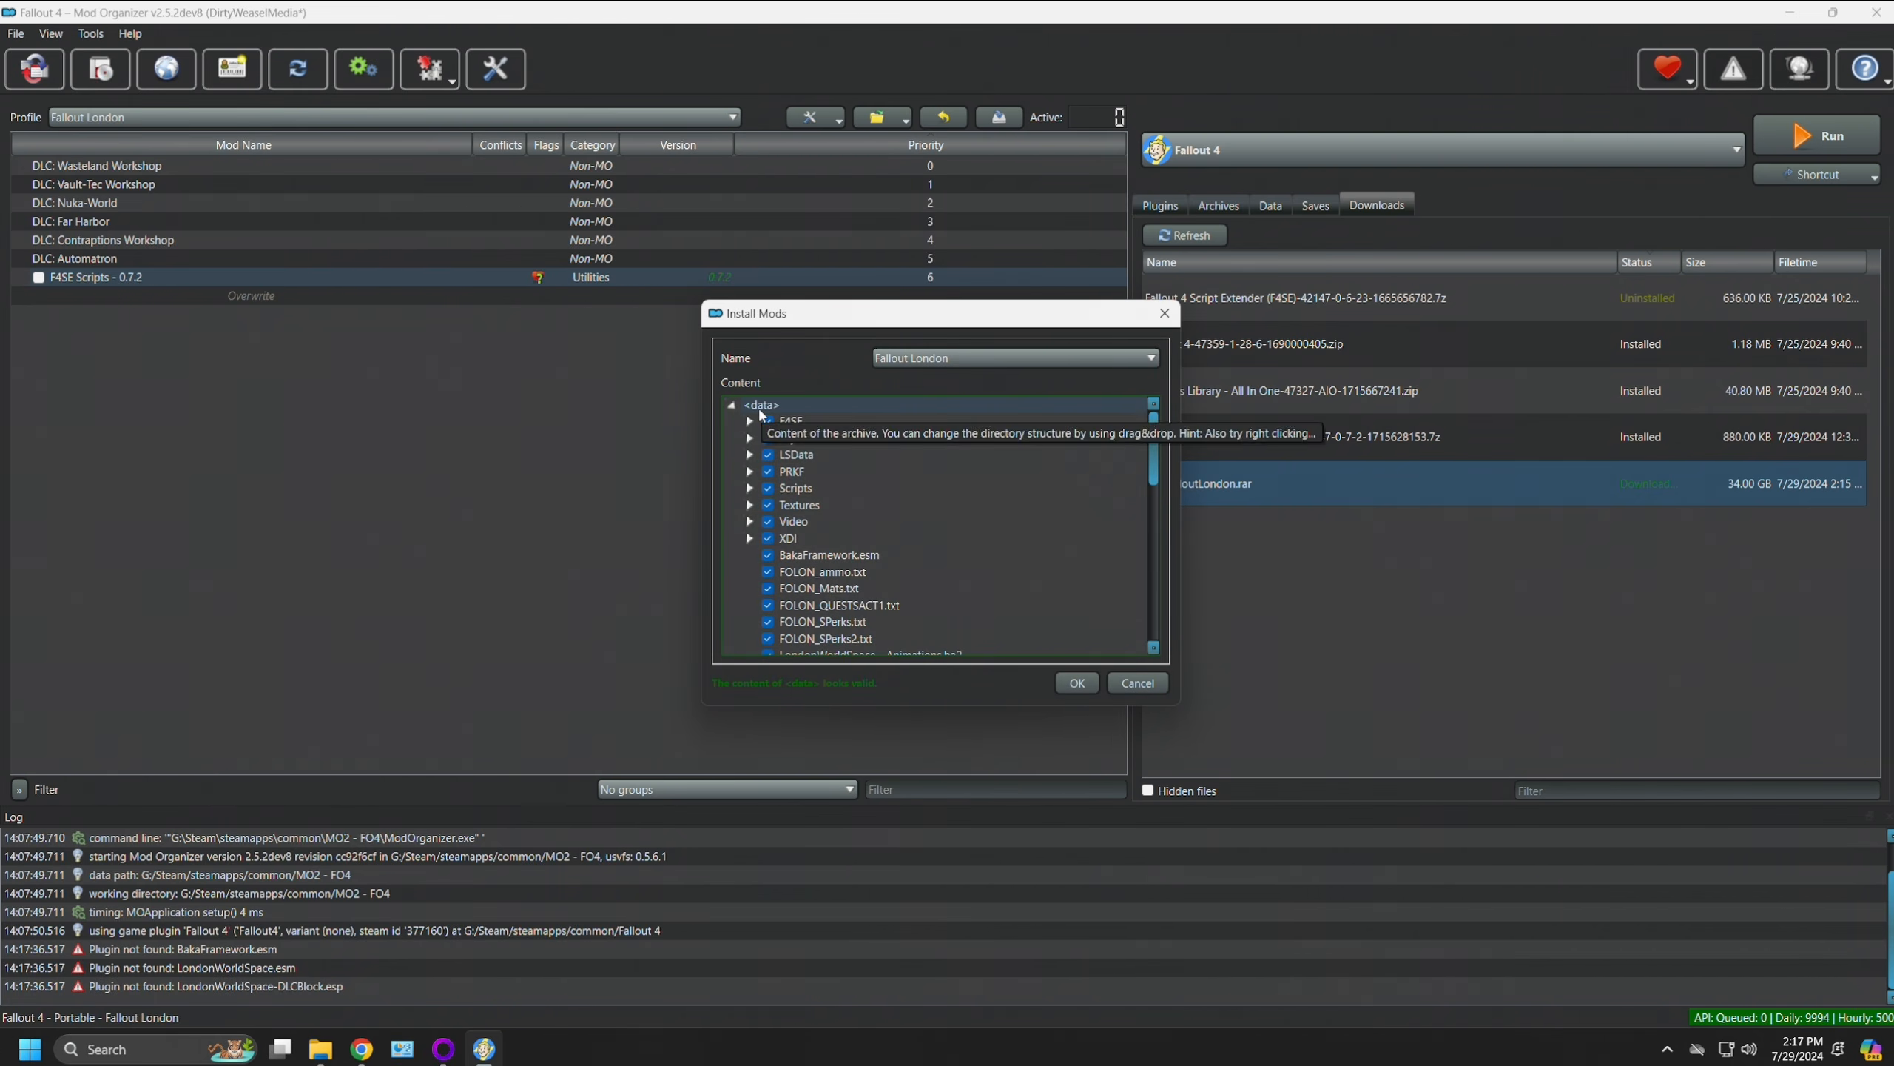
pyautogui.click(1076, 682)
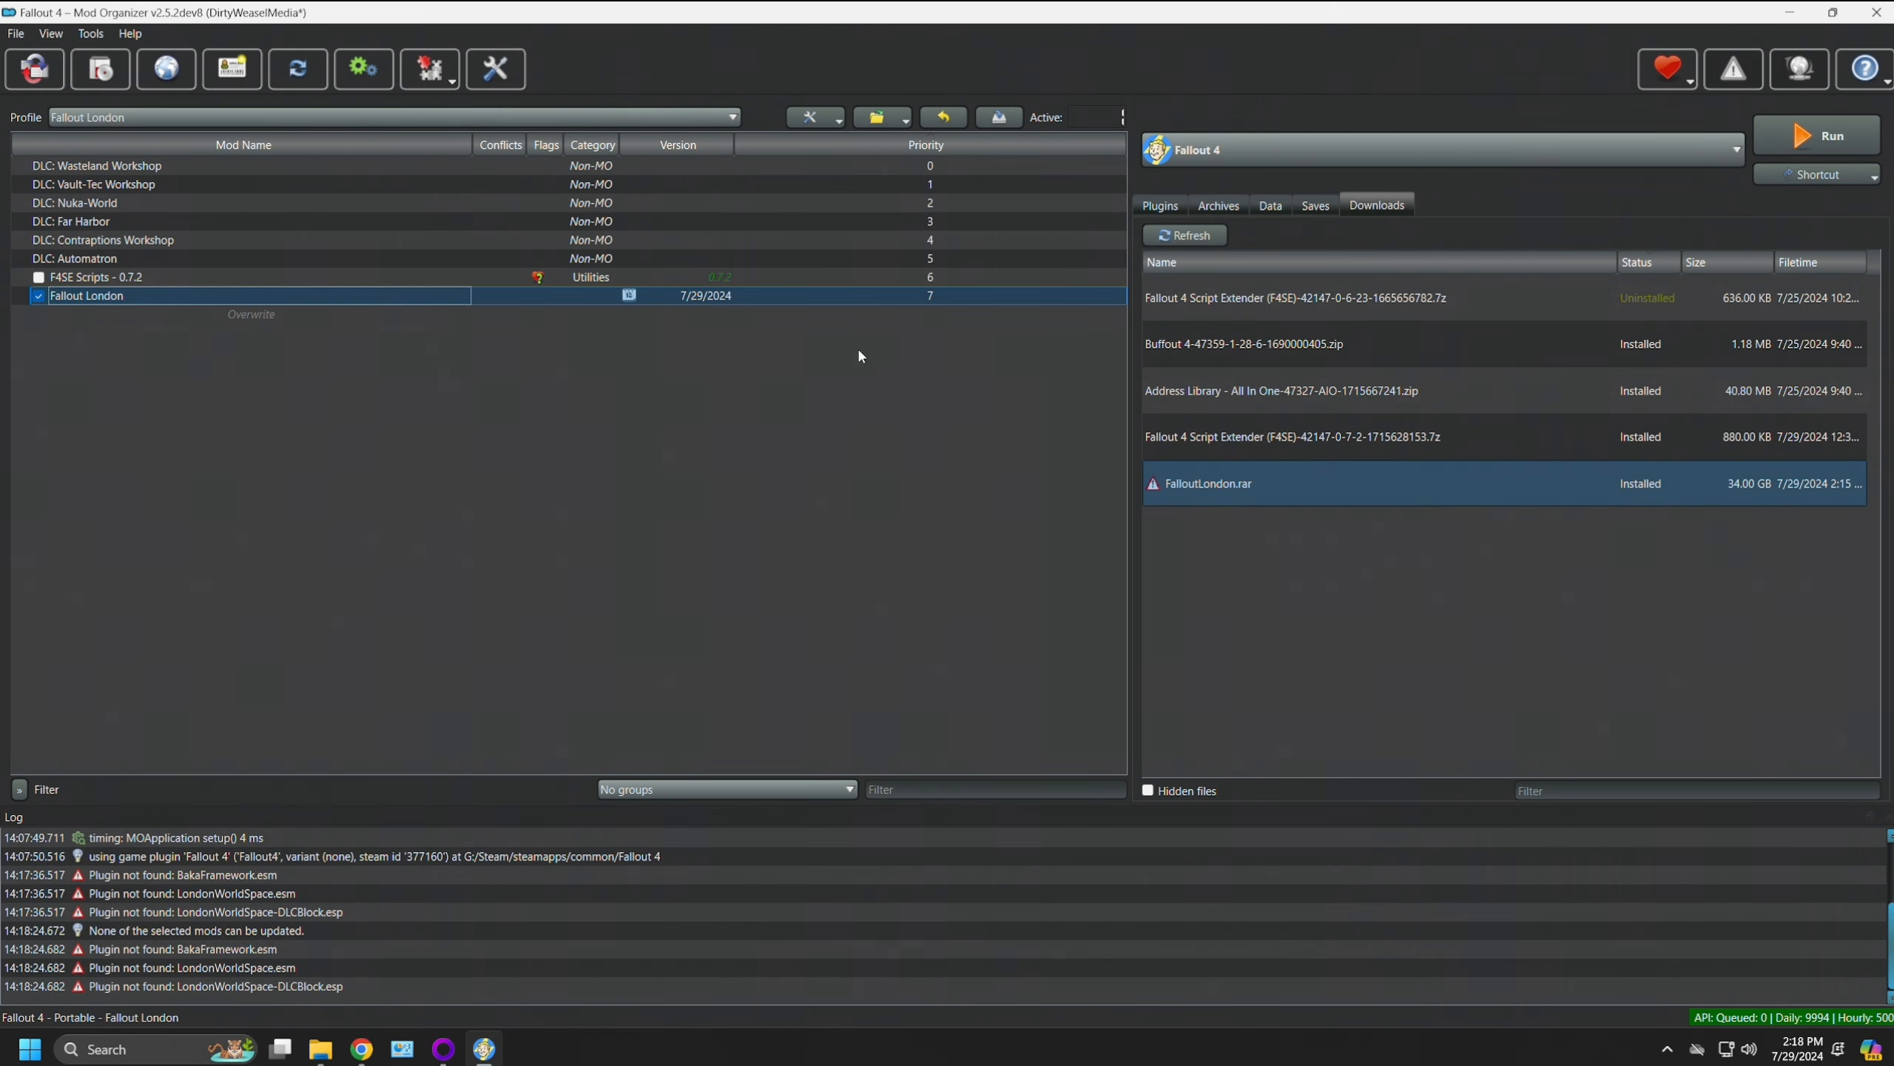
# Step: Examine the plugin list for the BakaFramework and LondonWorldSpace plugins
pyautogui.click(1154, 208)
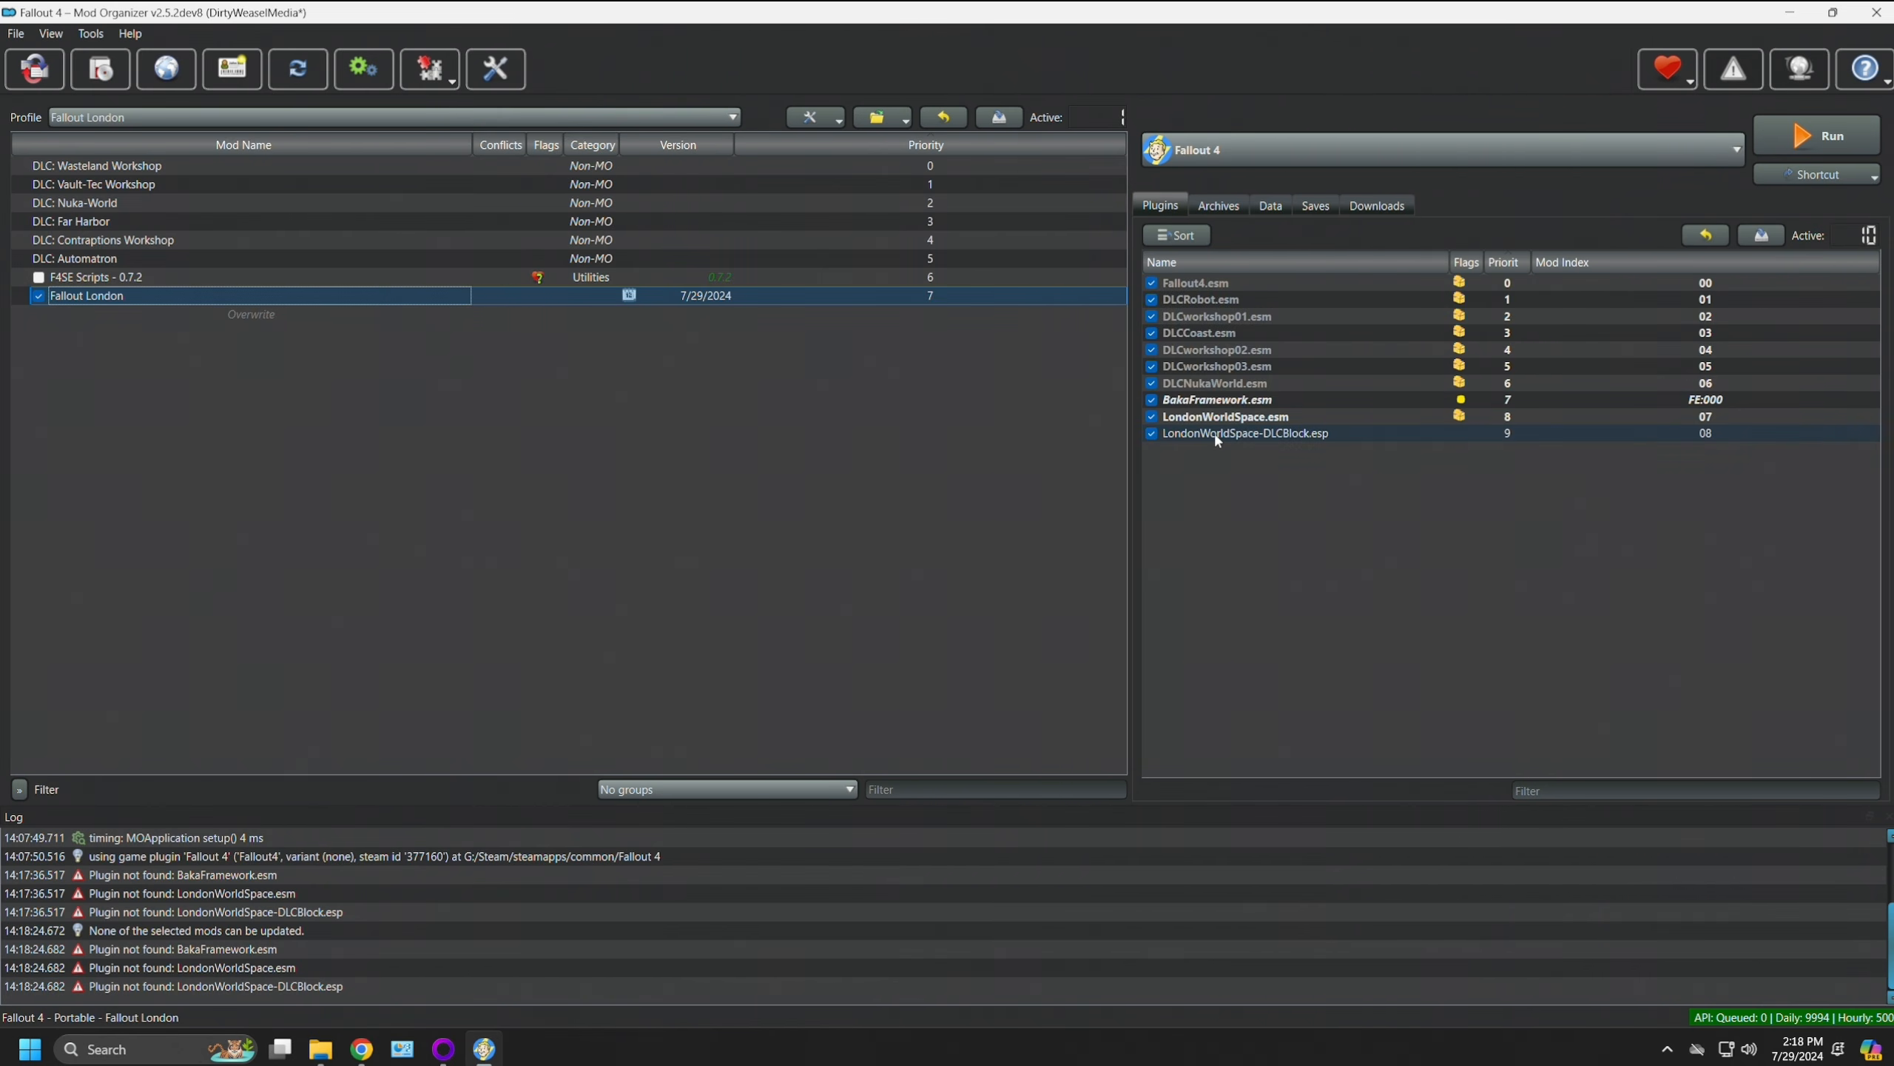
pyautogui.moveTo(1216, 441)
pyautogui.click(520, 537)
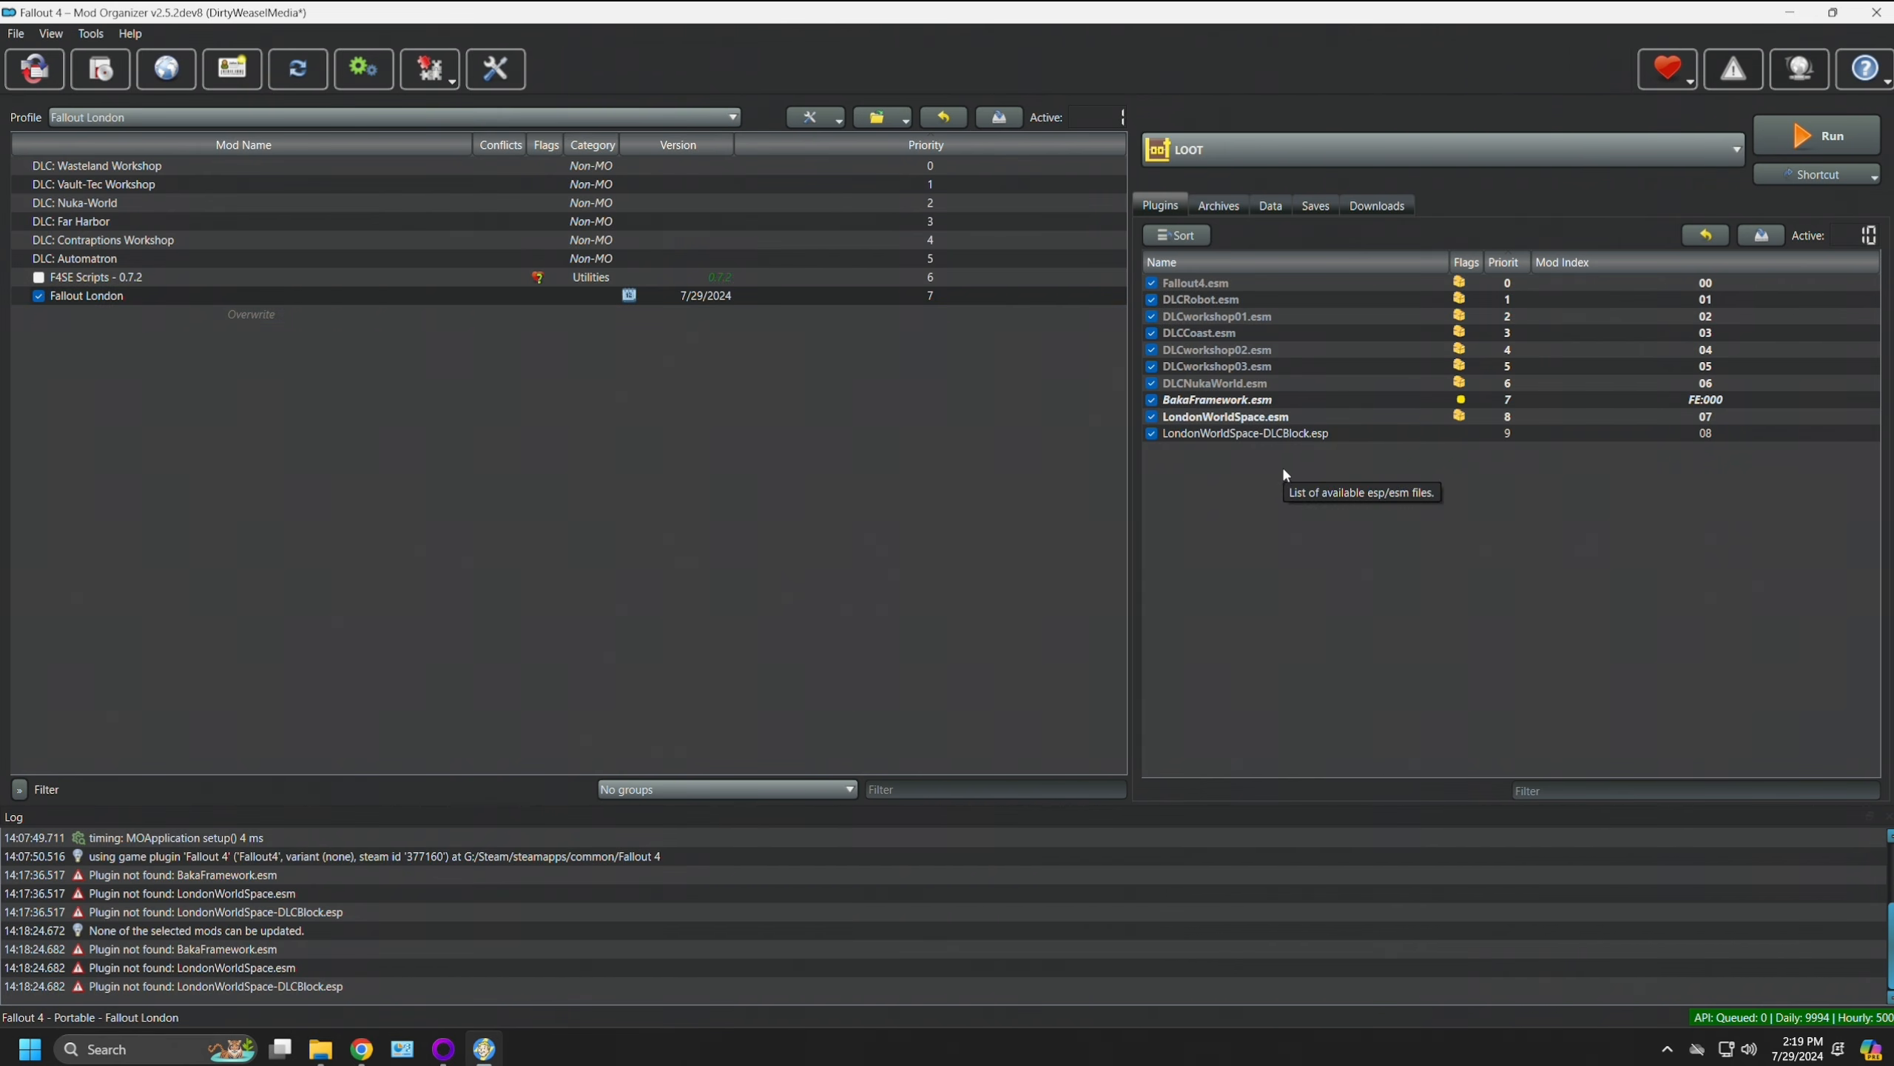
# Step: Examine the merged game data listing for the files supplied by the Fallout London mod
pyautogui.click(1270, 212)
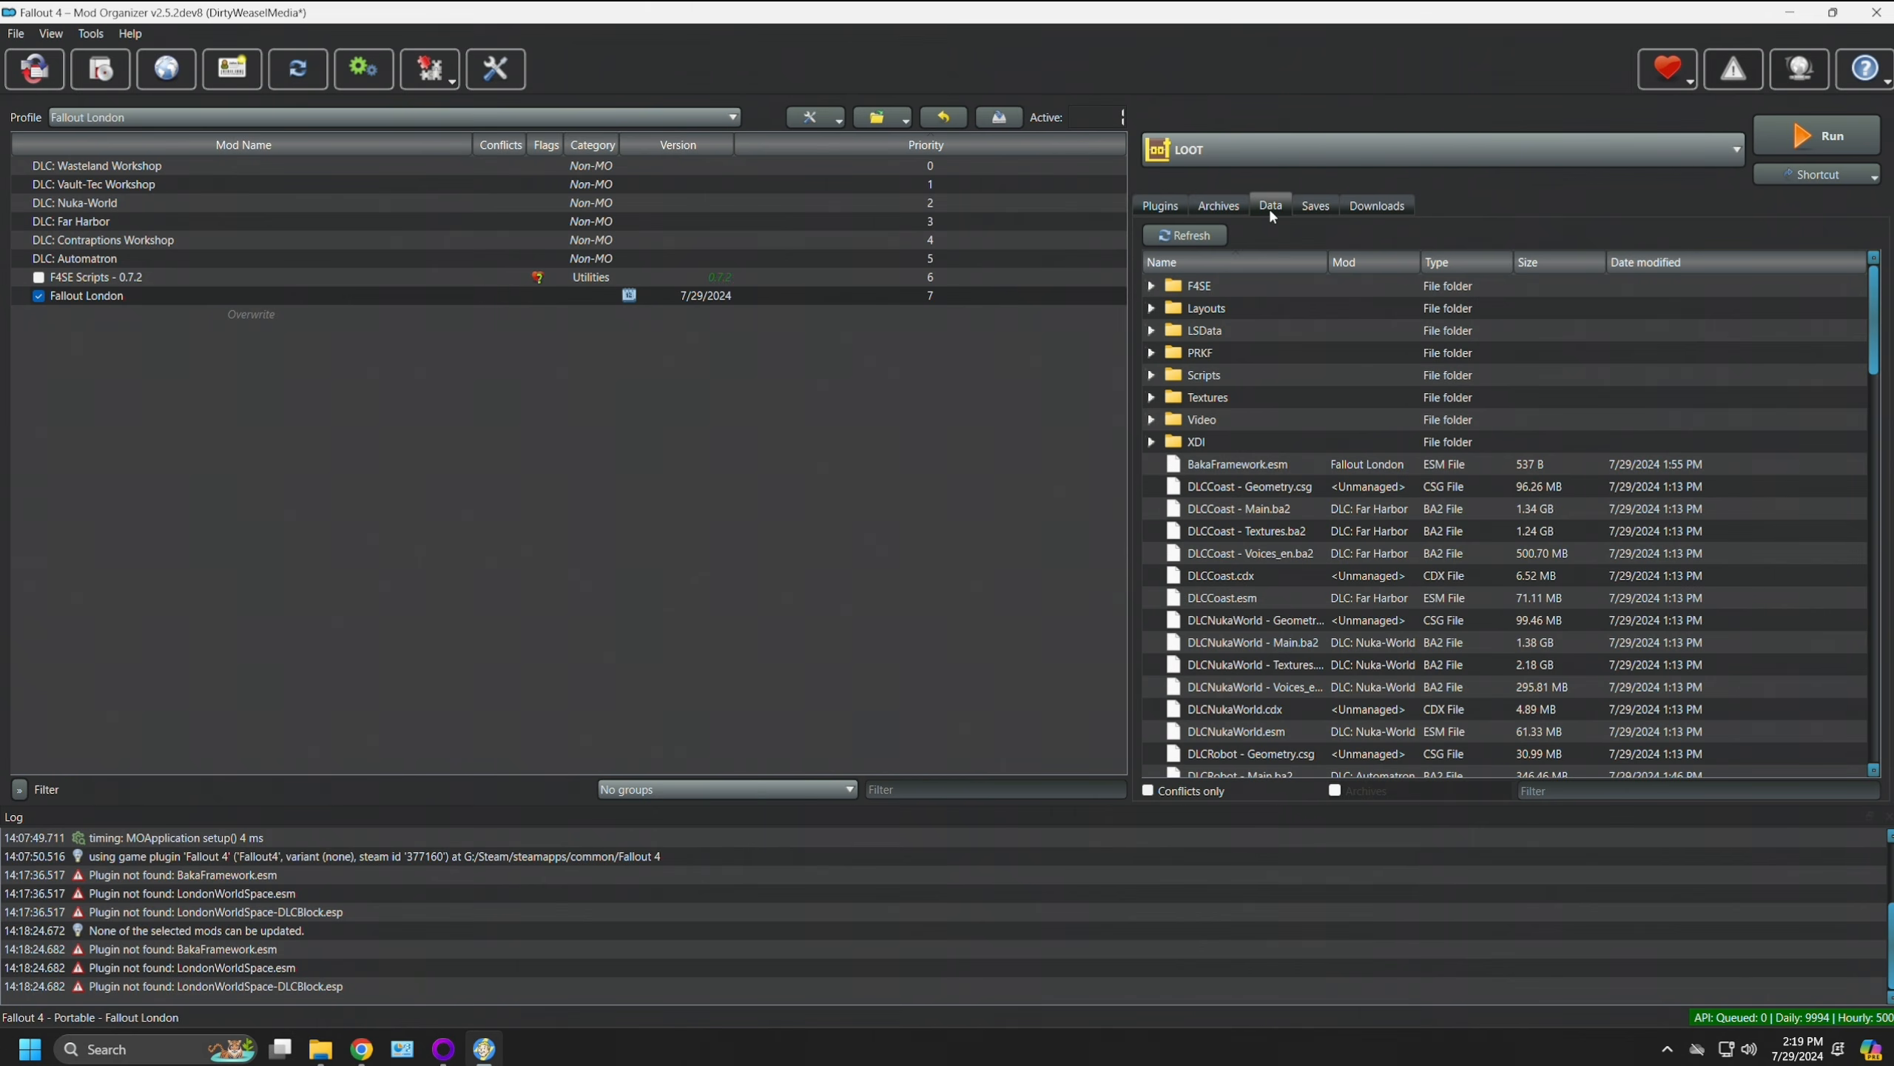
pyautogui.scroll(-15, 1267, 433)
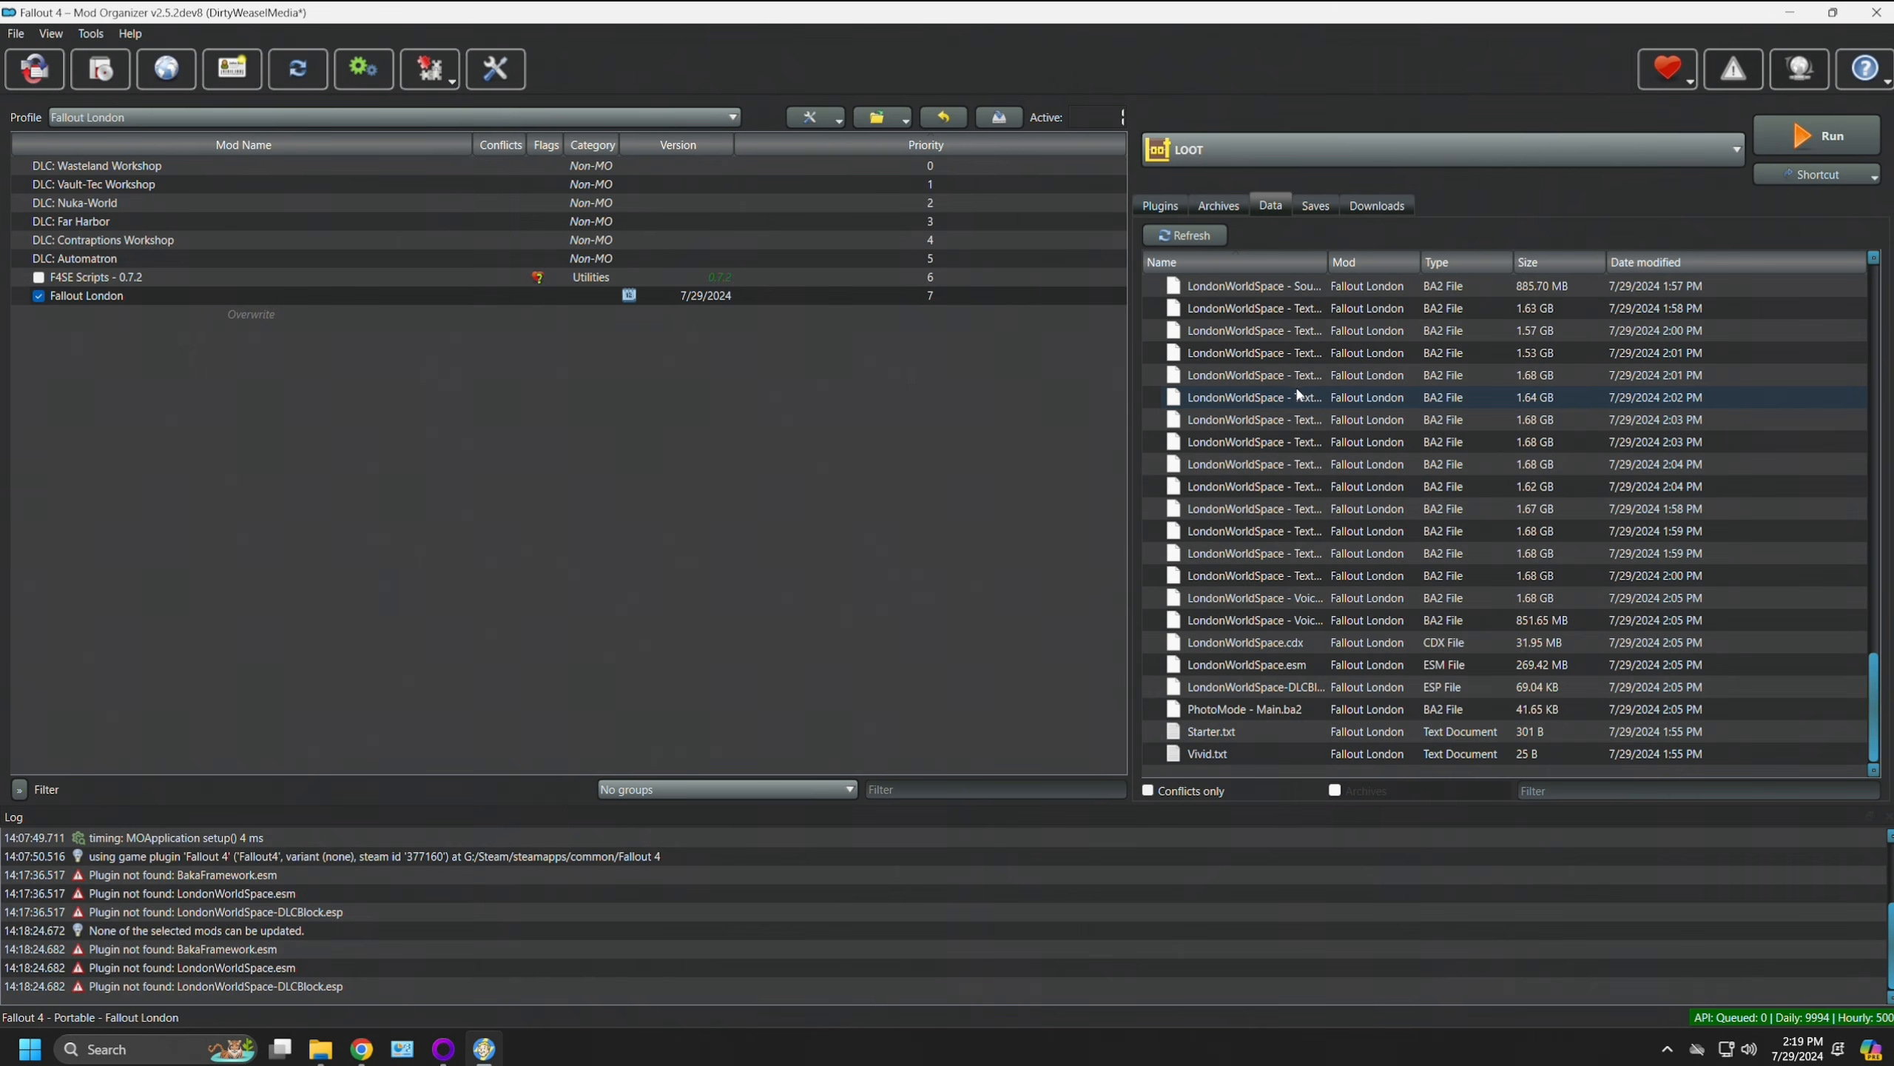
pyautogui.scroll(10, 1276, 420)
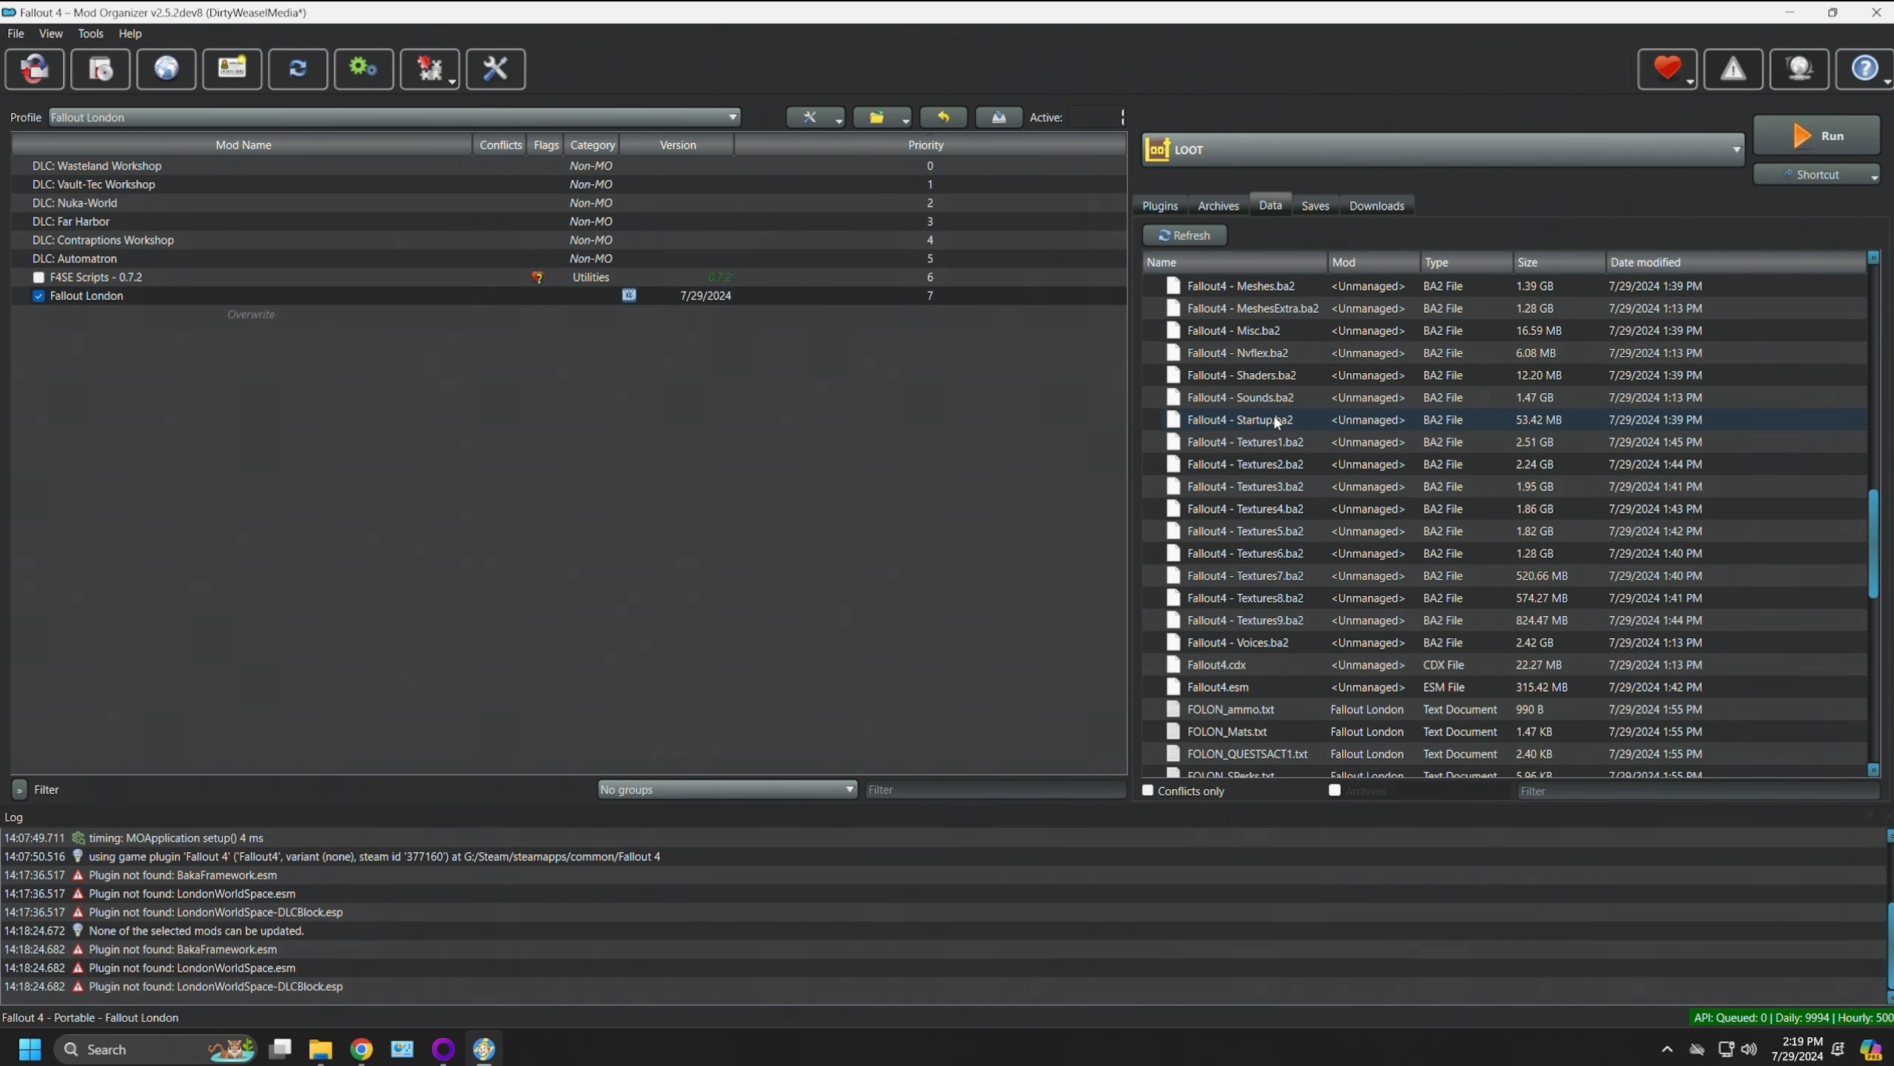
pyautogui.scroll(5, 1277, 423)
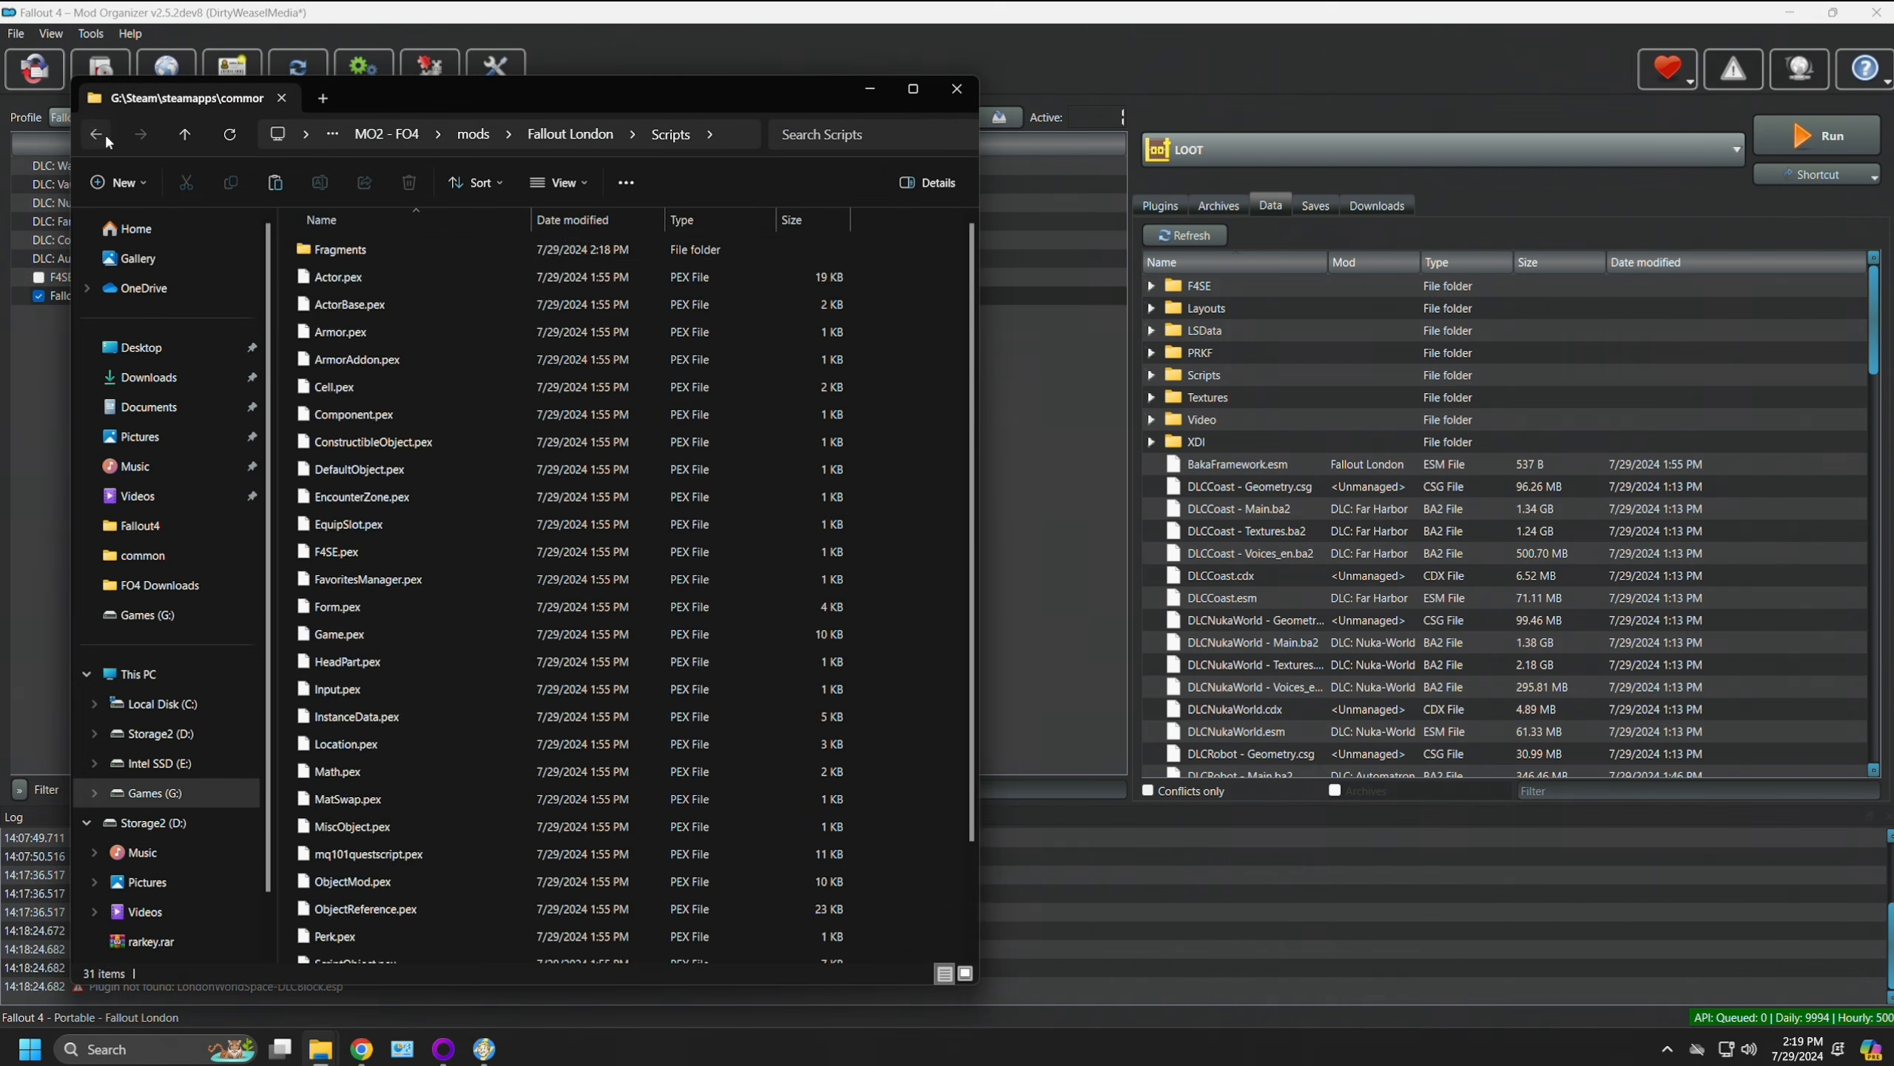
# Step: Examine the F4SE plugins and Scripts folders inside the installed Fallout London mod folder, and close the folder window
pyautogui.click(98, 135)
pyautogui.doubleClick(316, 252)
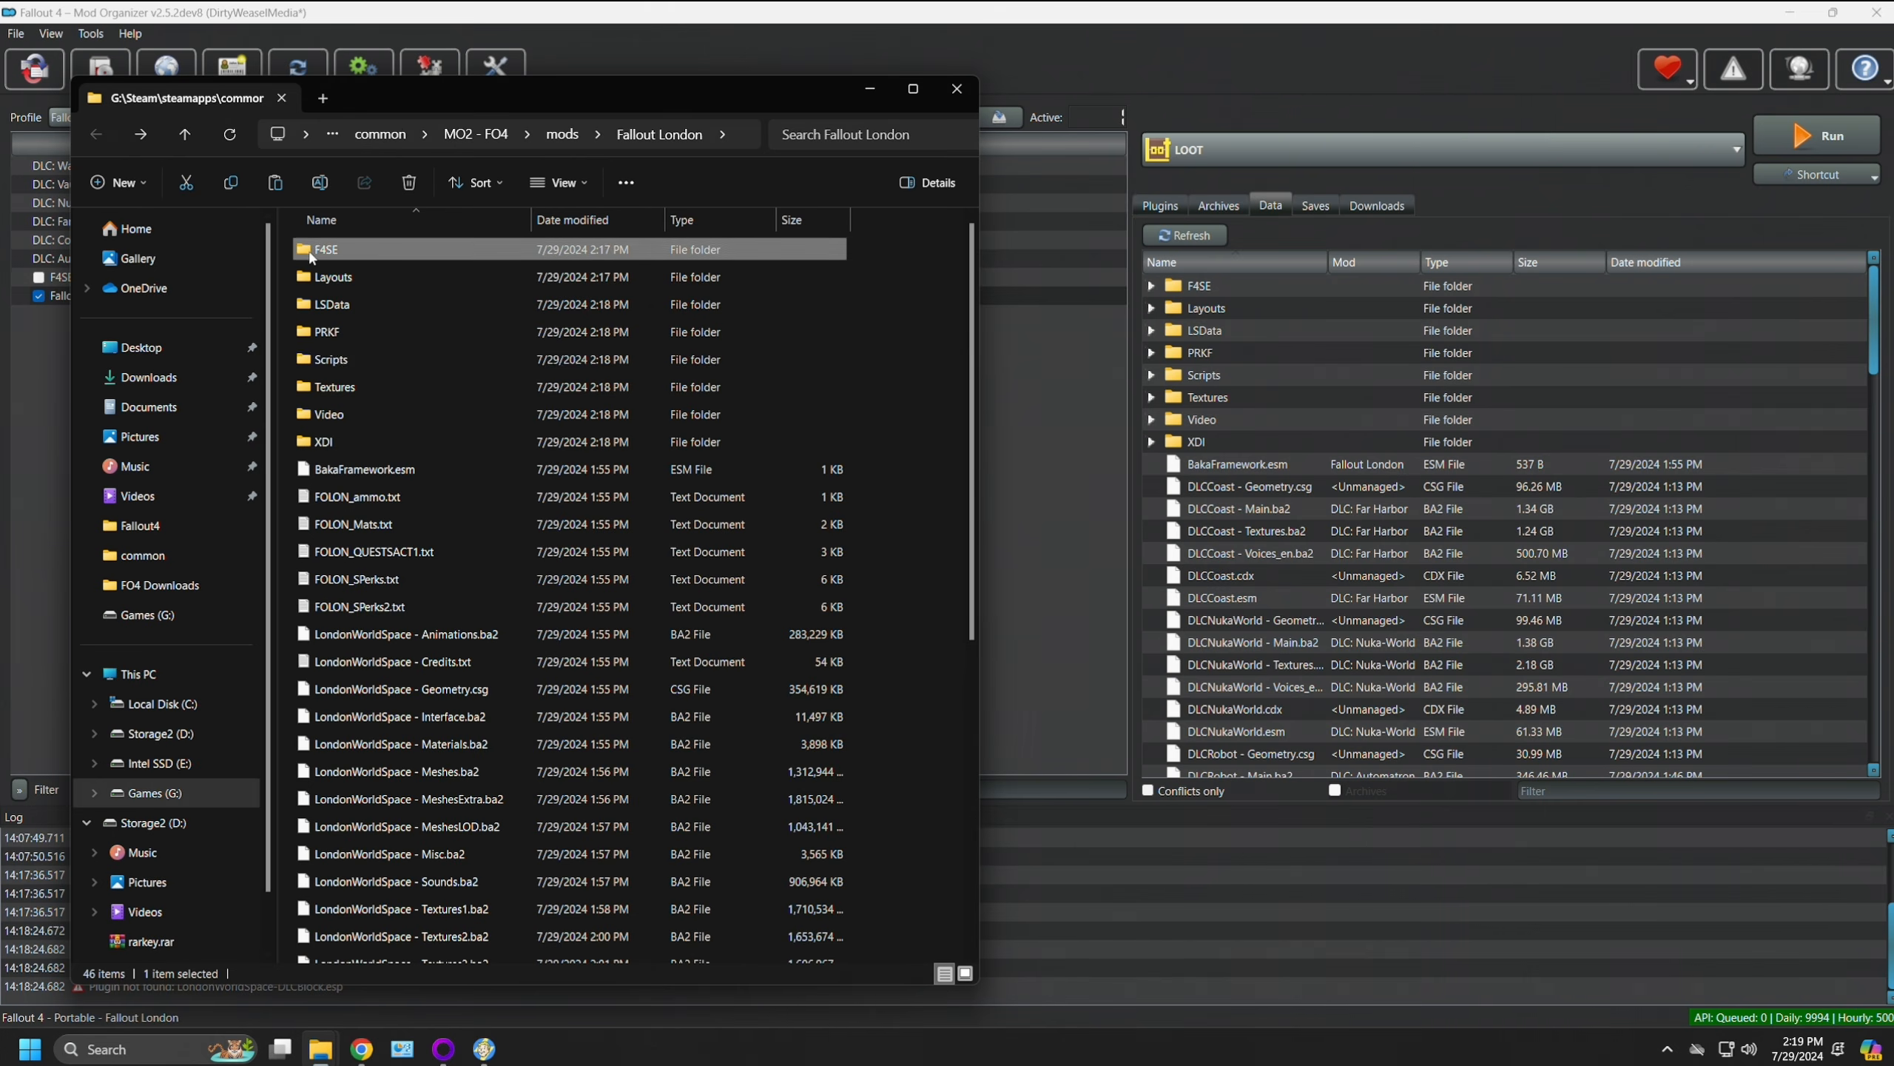
pyautogui.doubleClick(328, 250)
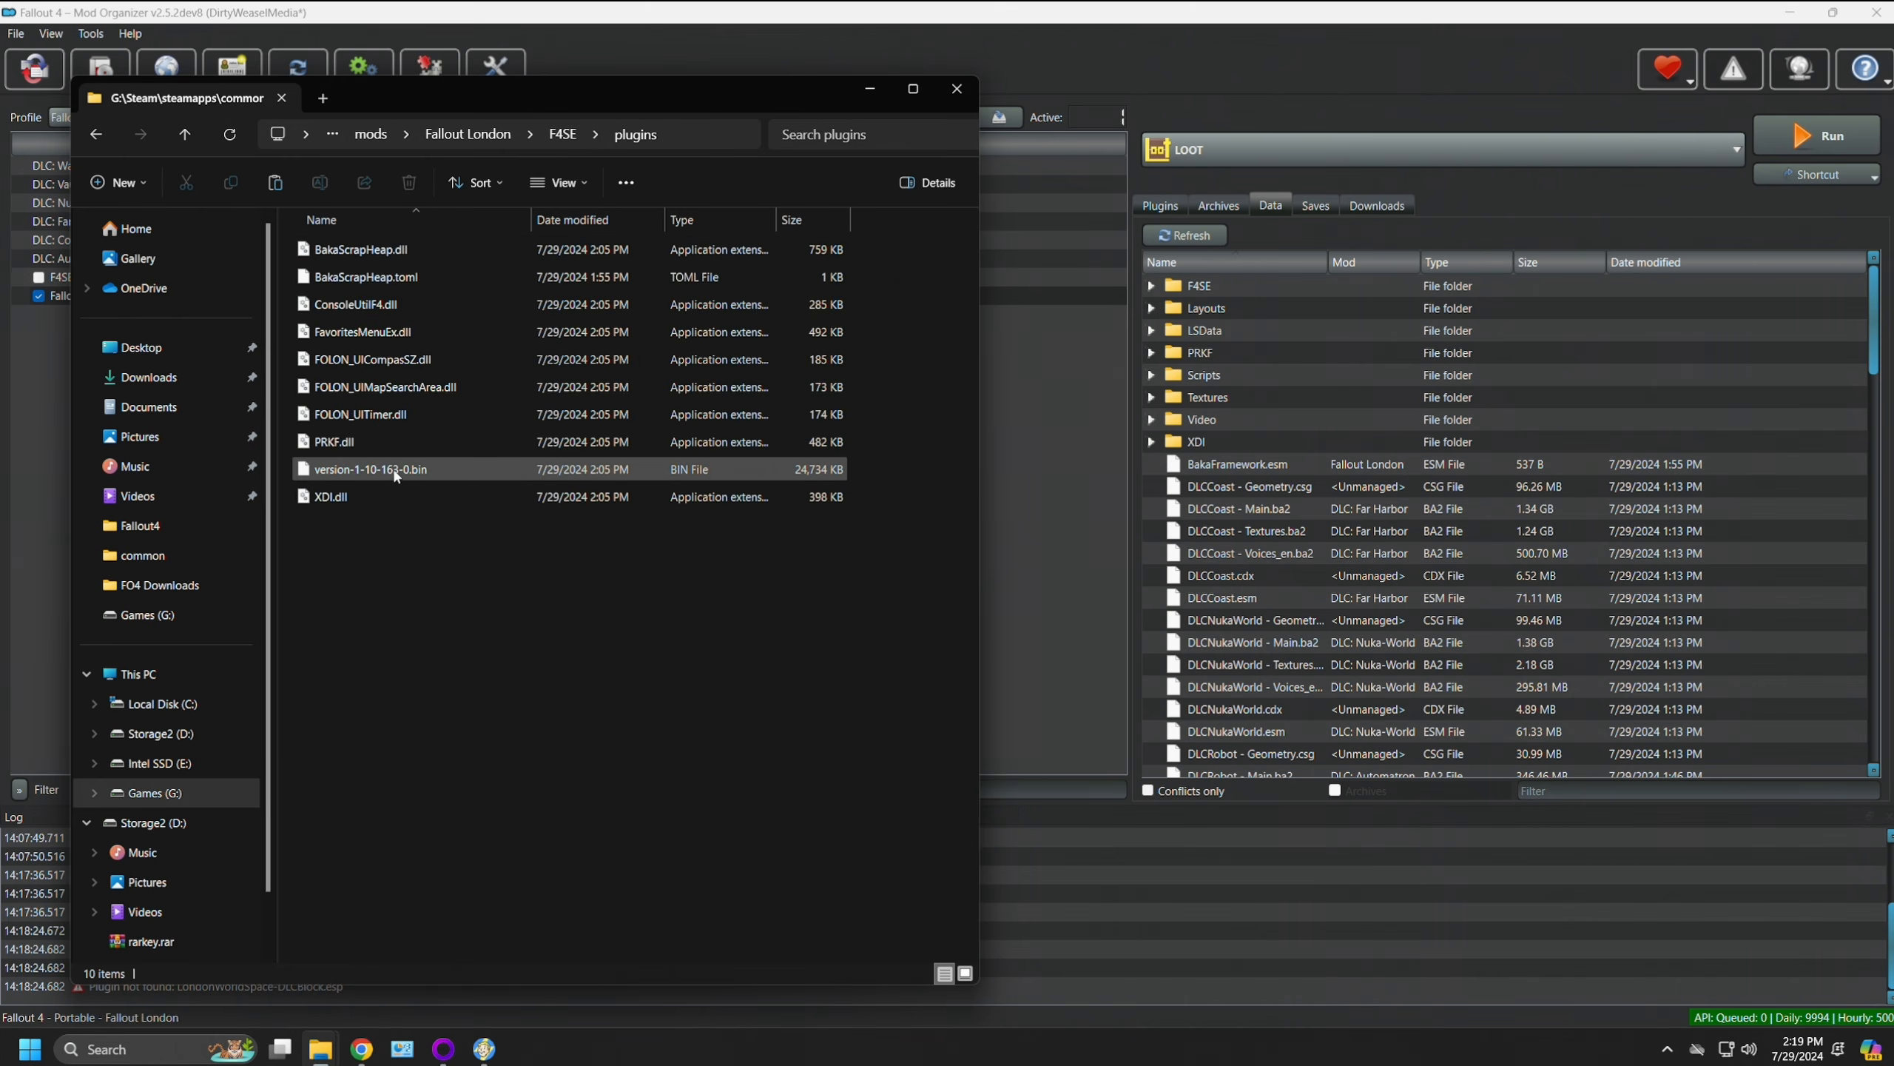
pyautogui.hotkey('alt', 'Left')
pyautogui.hotkey('alt', 'Left')
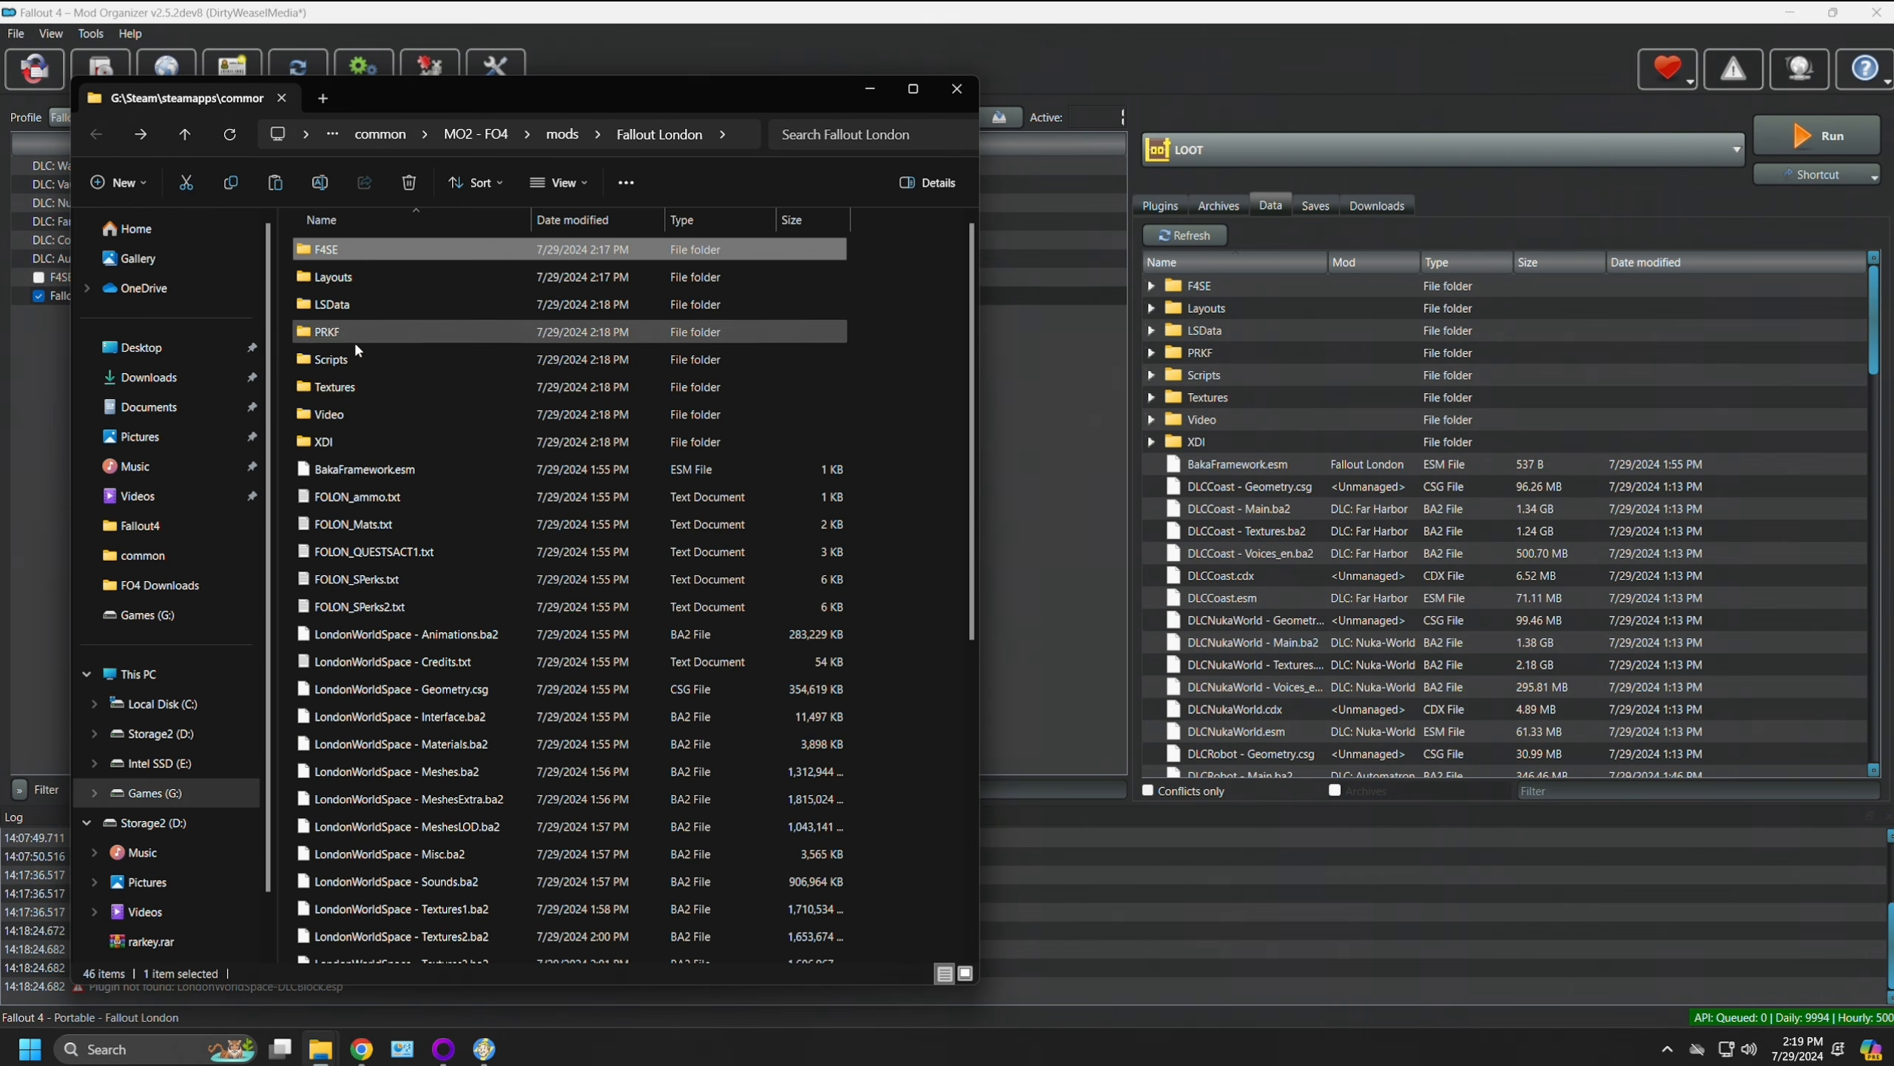
pyautogui.doubleClick(357, 363)
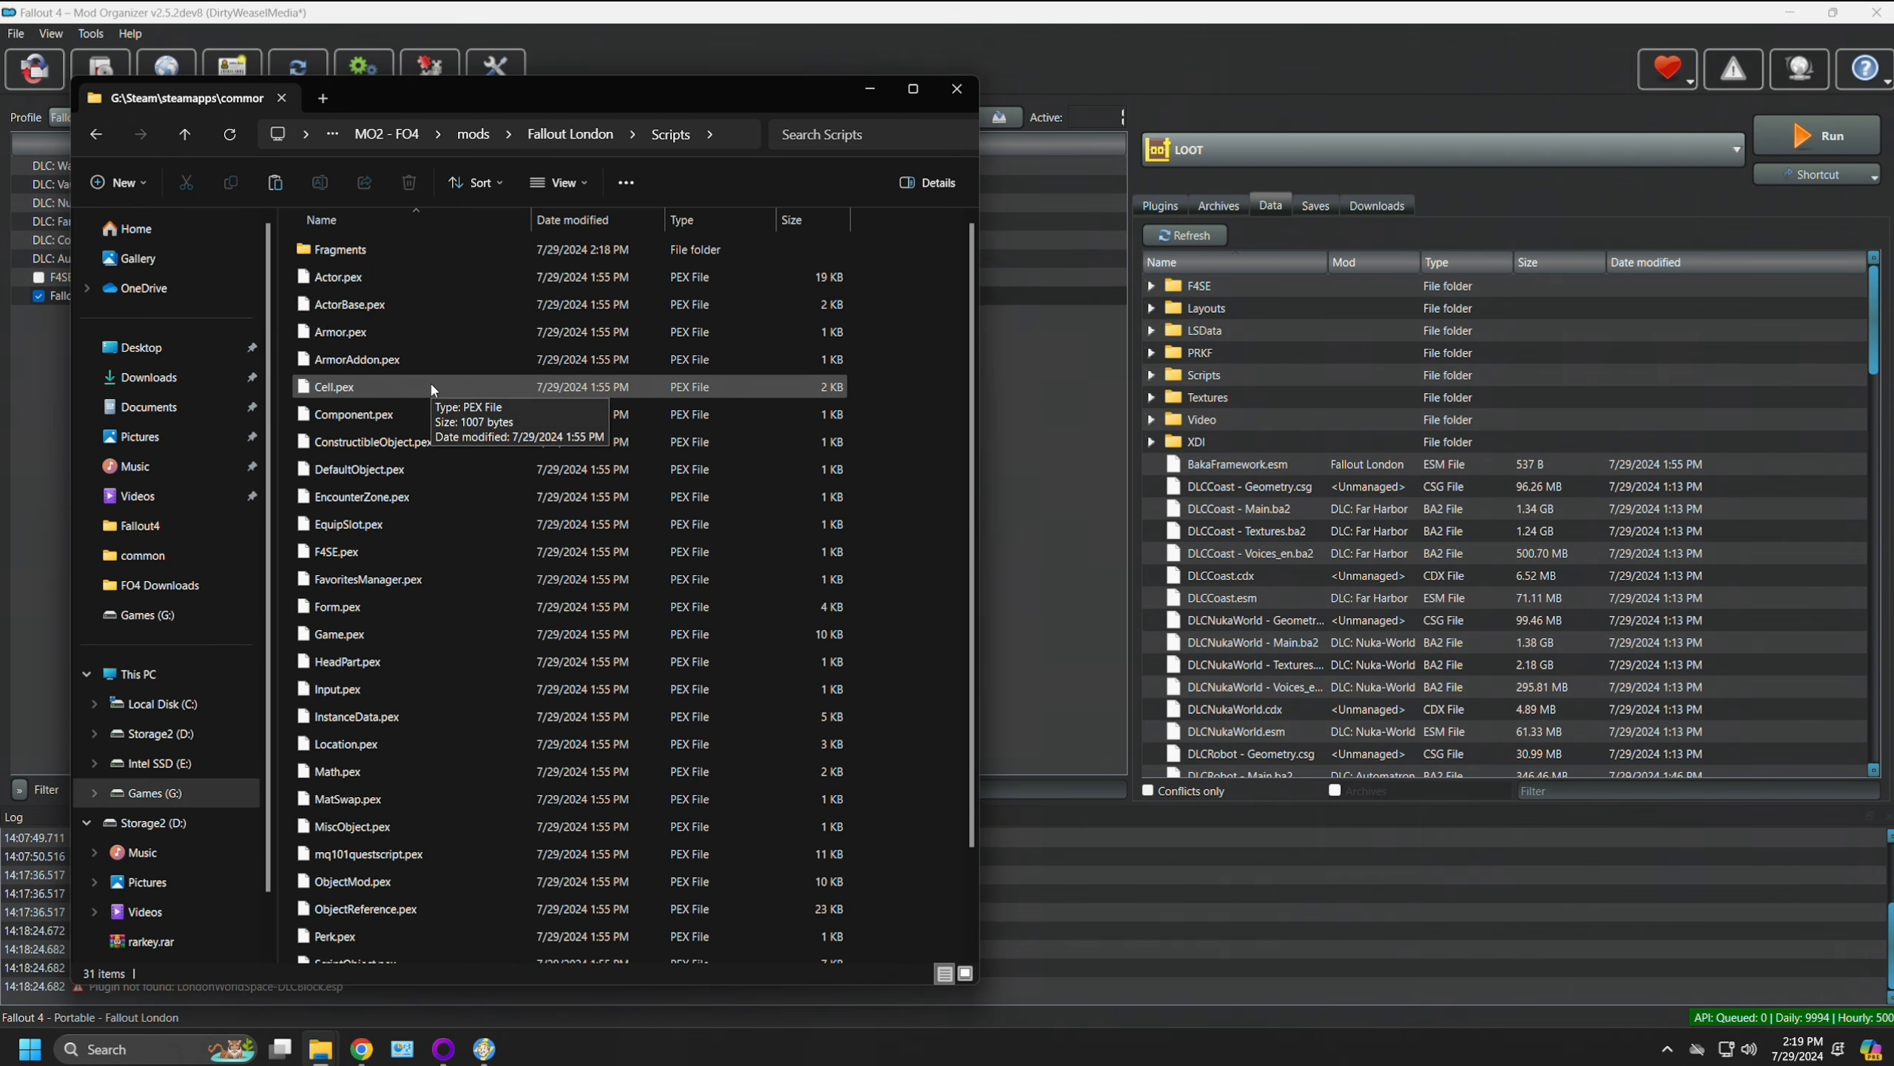
pyautogui.click(957, 89)
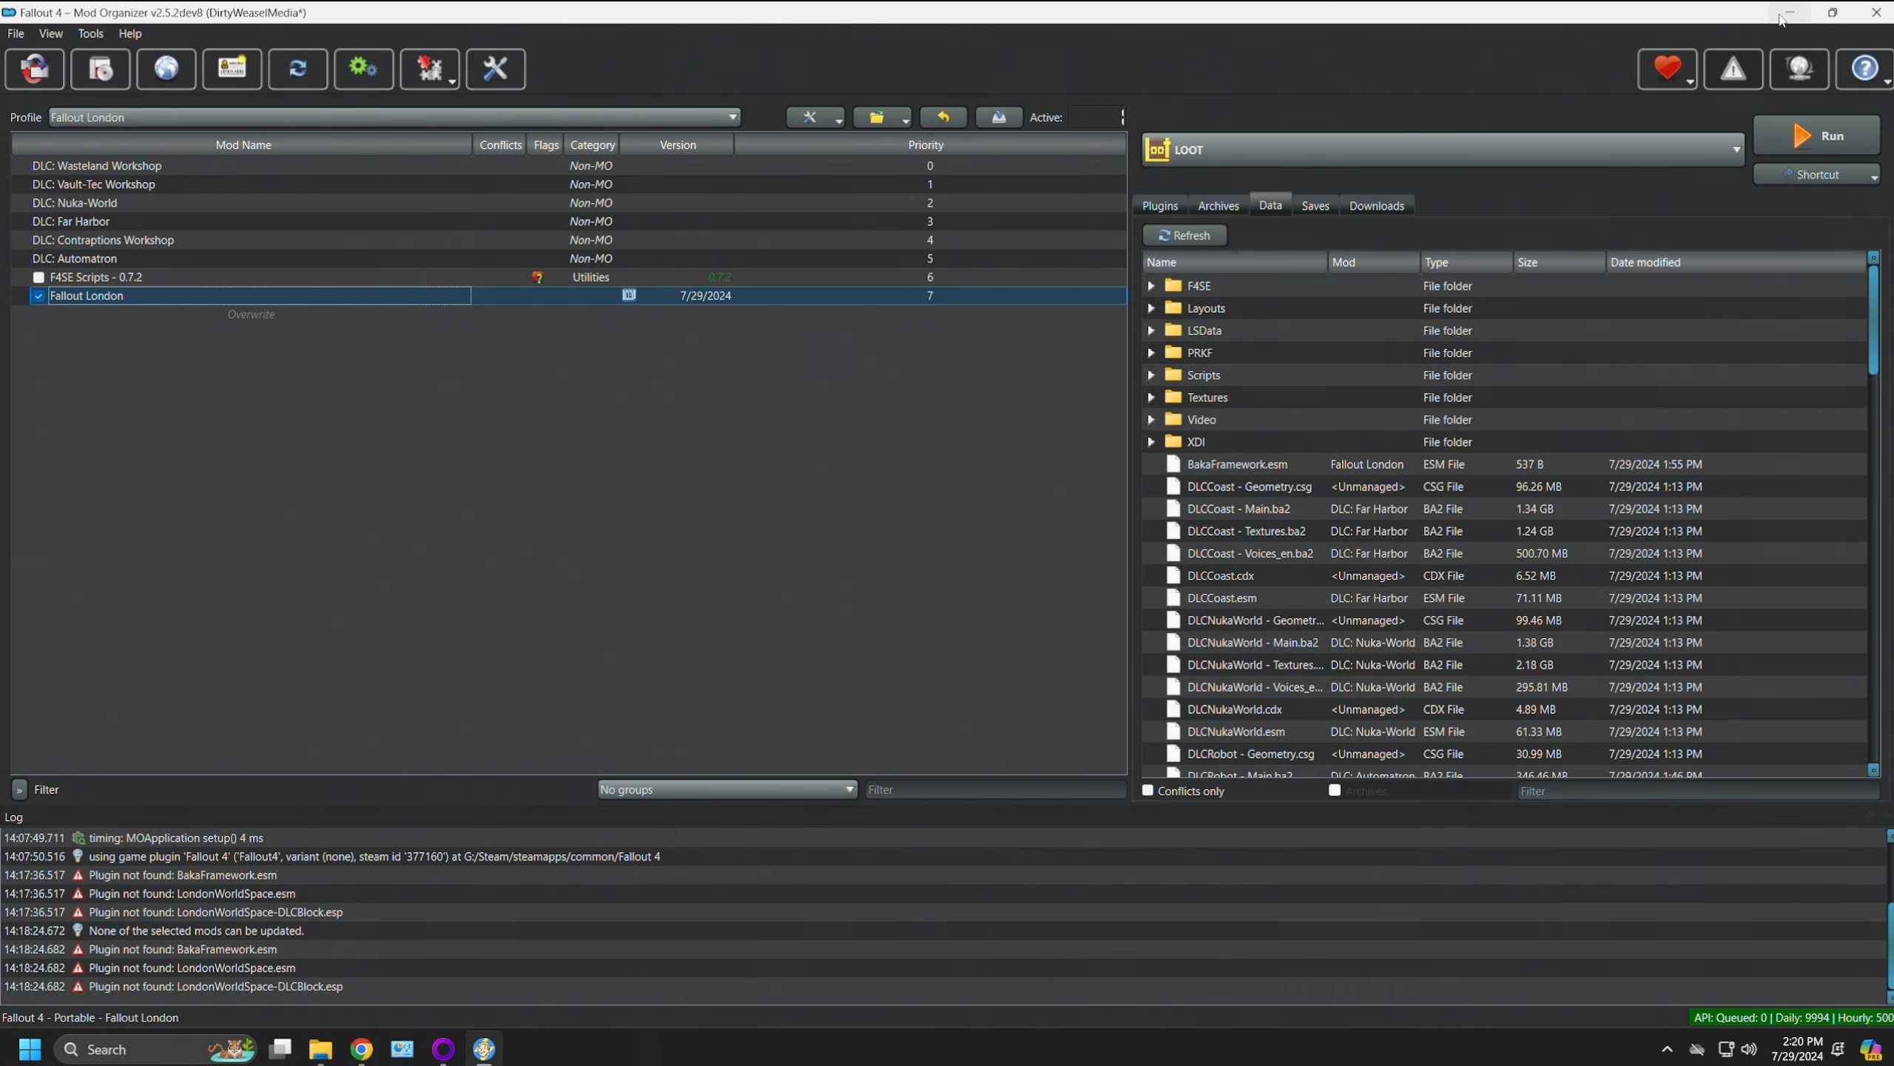
pyautogui.press('super+d')
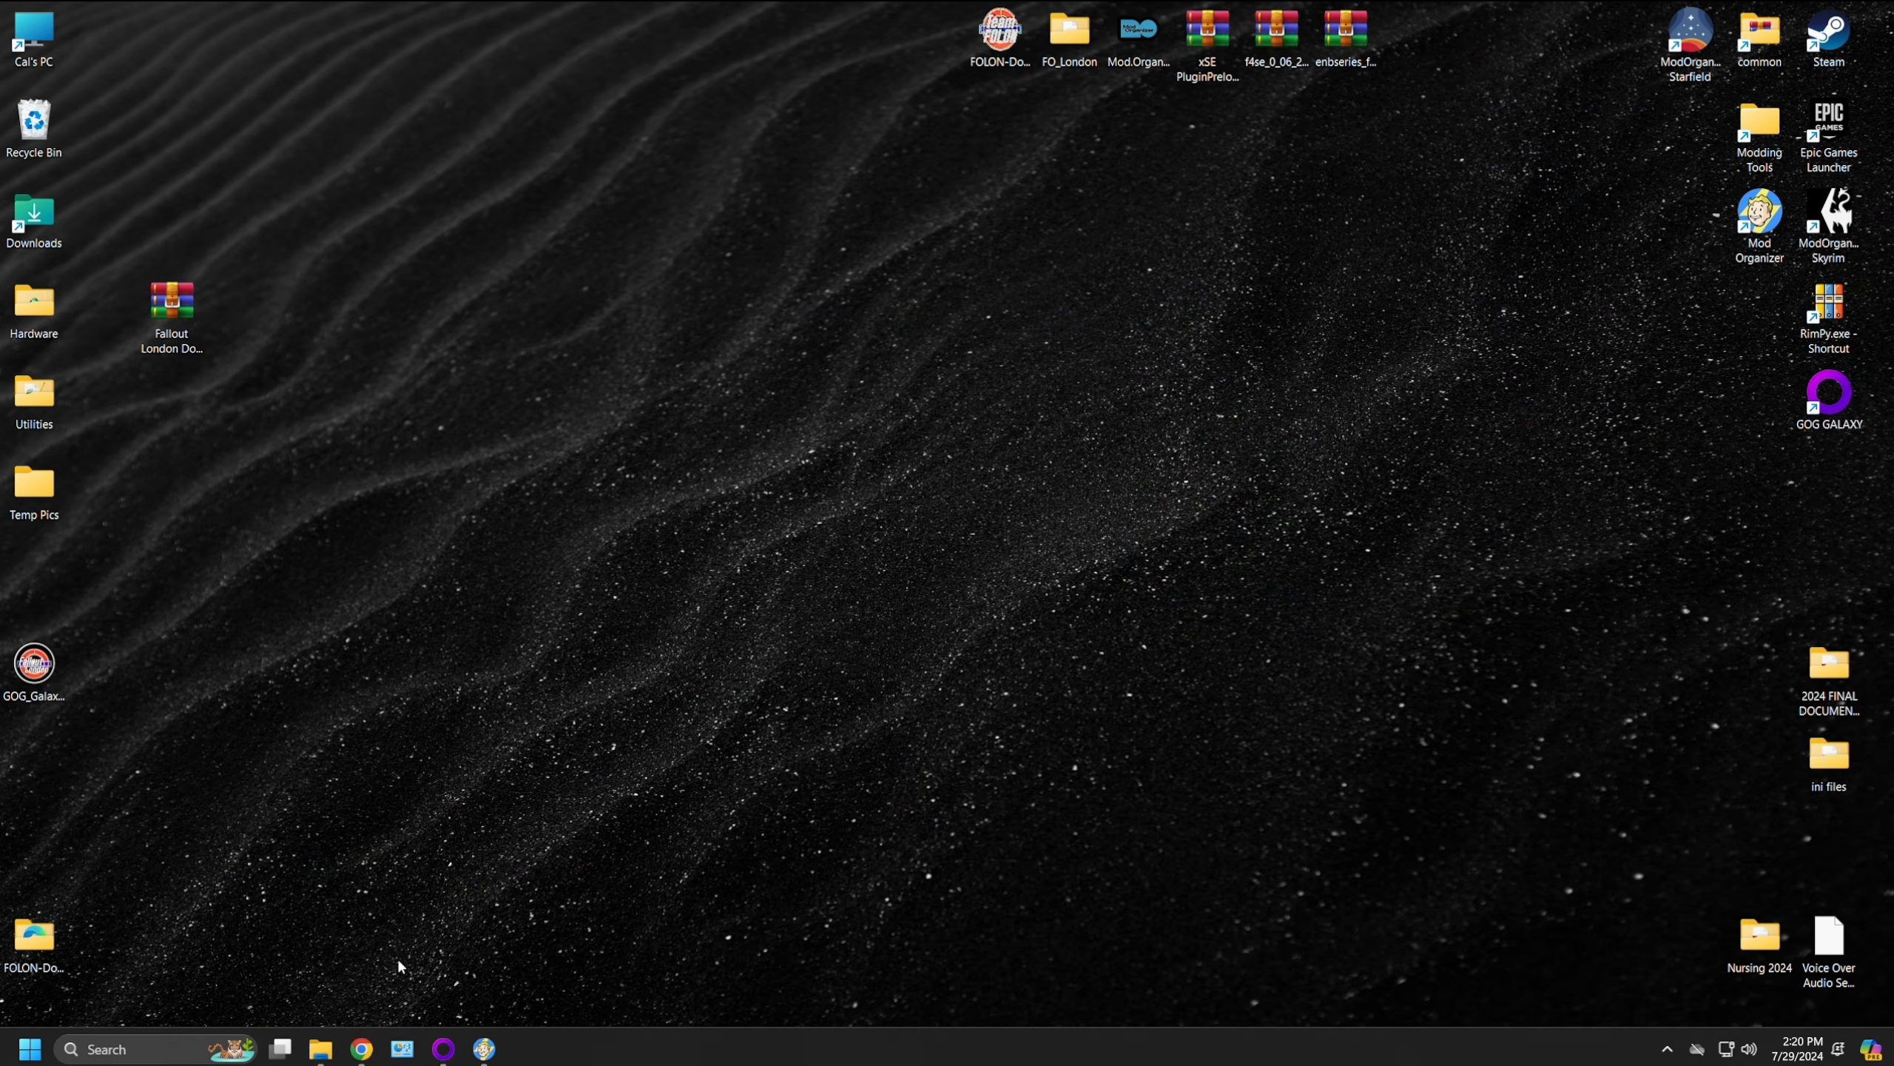
pyautogui.moveTo(362, 1045)
pyautogui.click(373, 970)
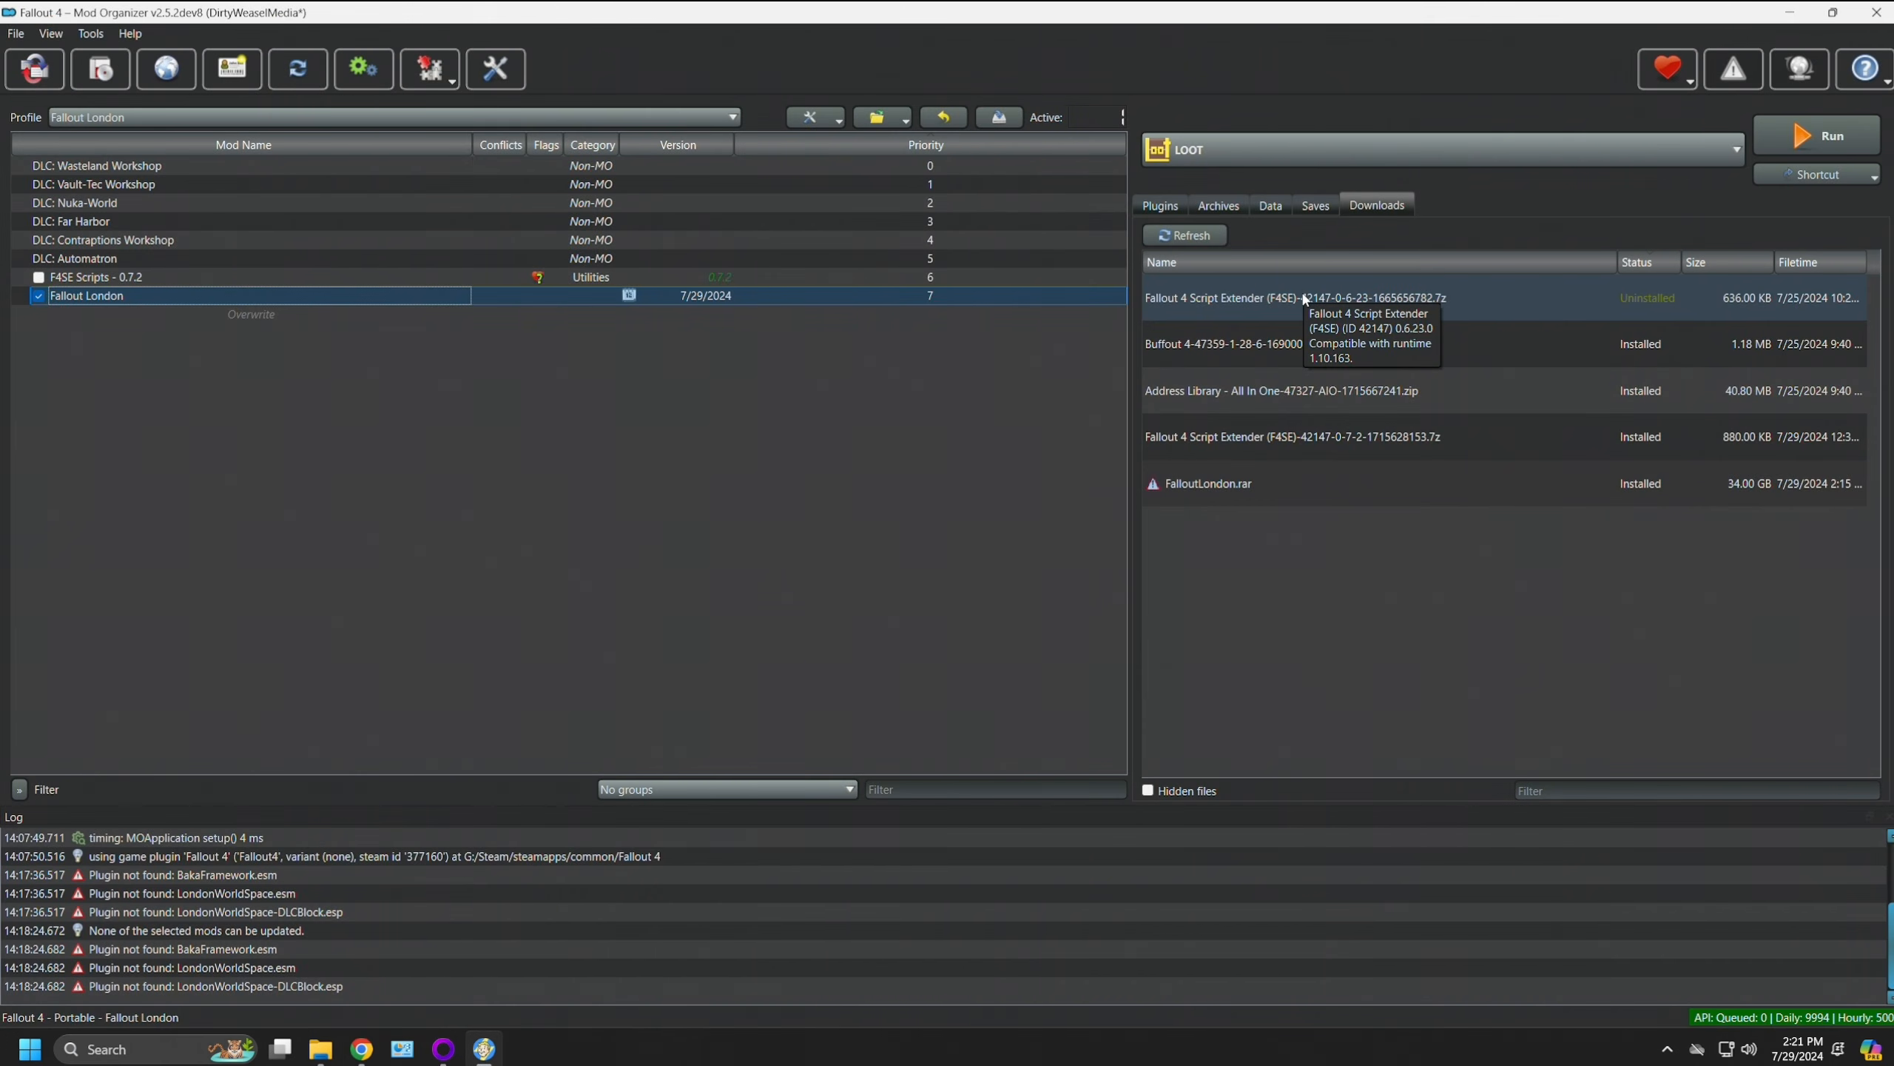
# Step: Install the Fallout 4 Script Extender 0-6-23 download as "F4SE Script - 0.6.23", using the Data folder inside f4se_0_06_23 as the data directory
pyautogui.moveTo(1305, 299); pyautogui.dragTo(351, 302)
pyautogui.click(752, 423)
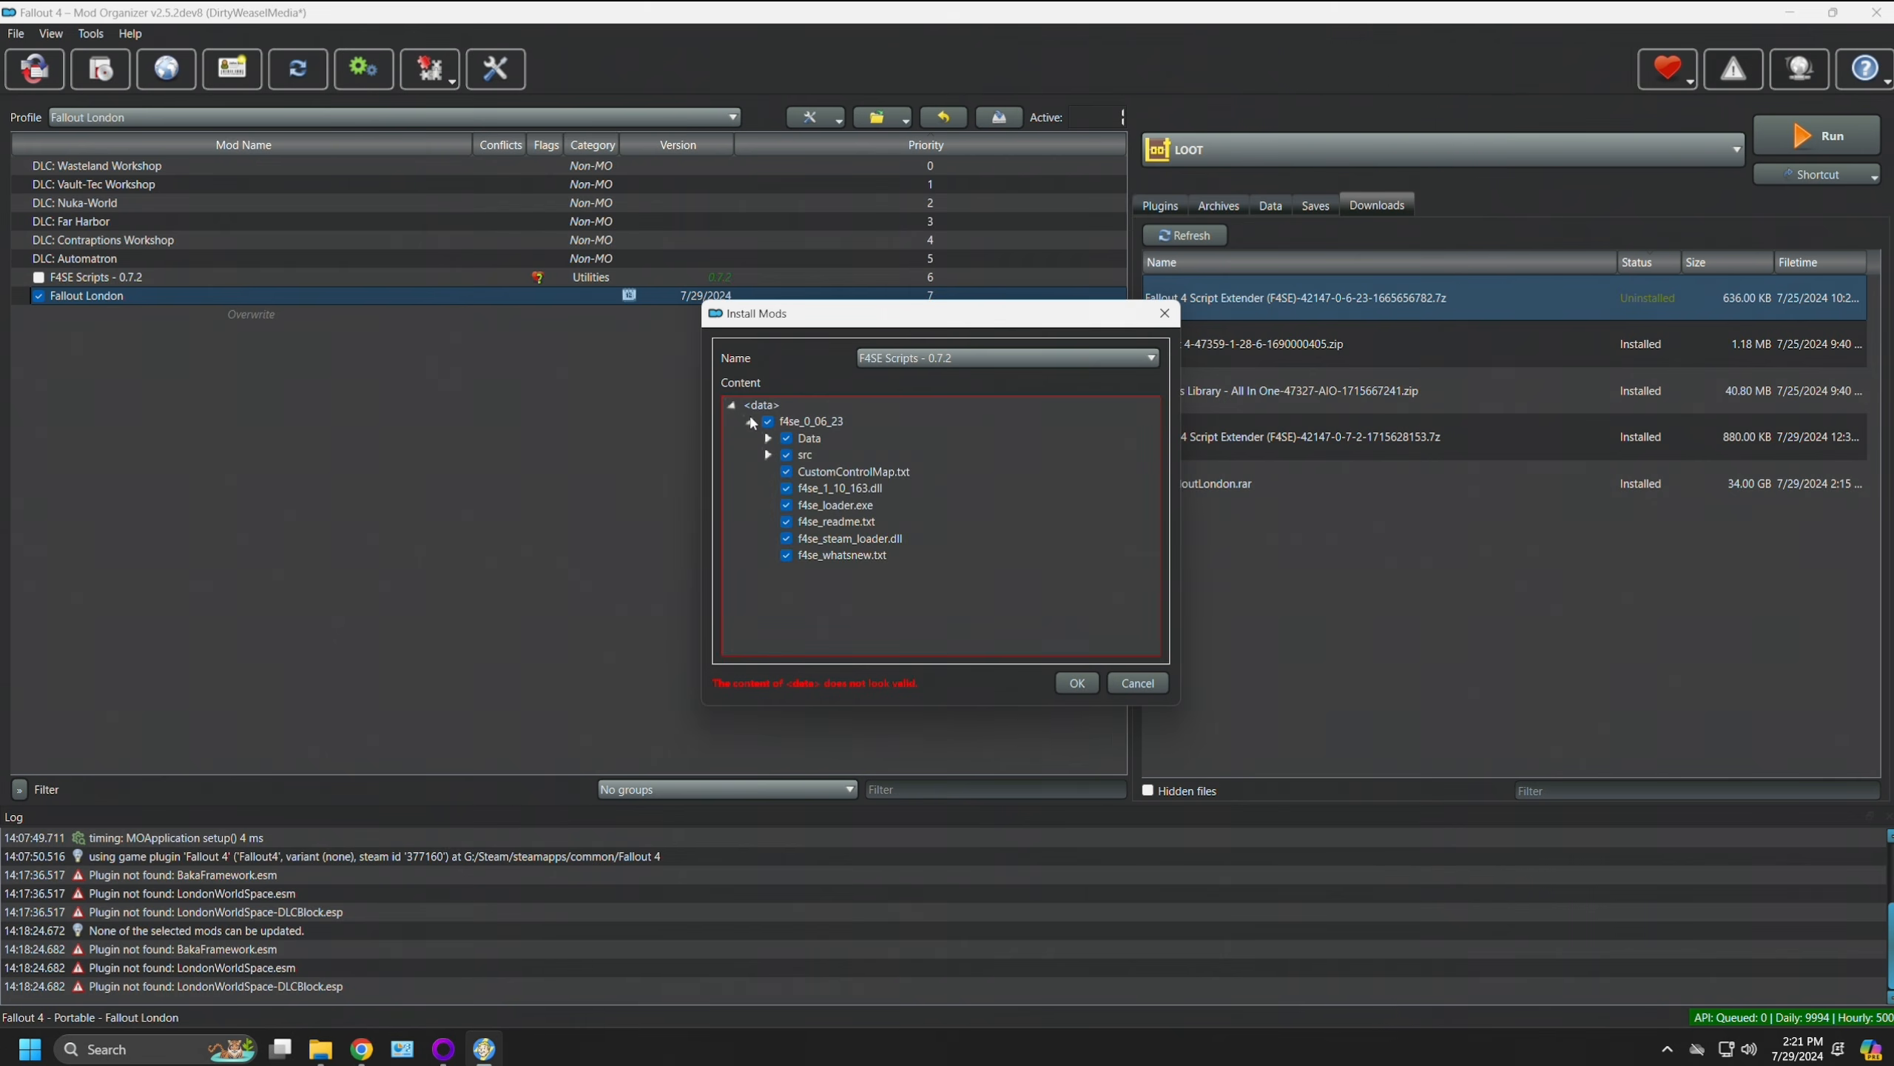
pyautogui.rightClick(804, 440)
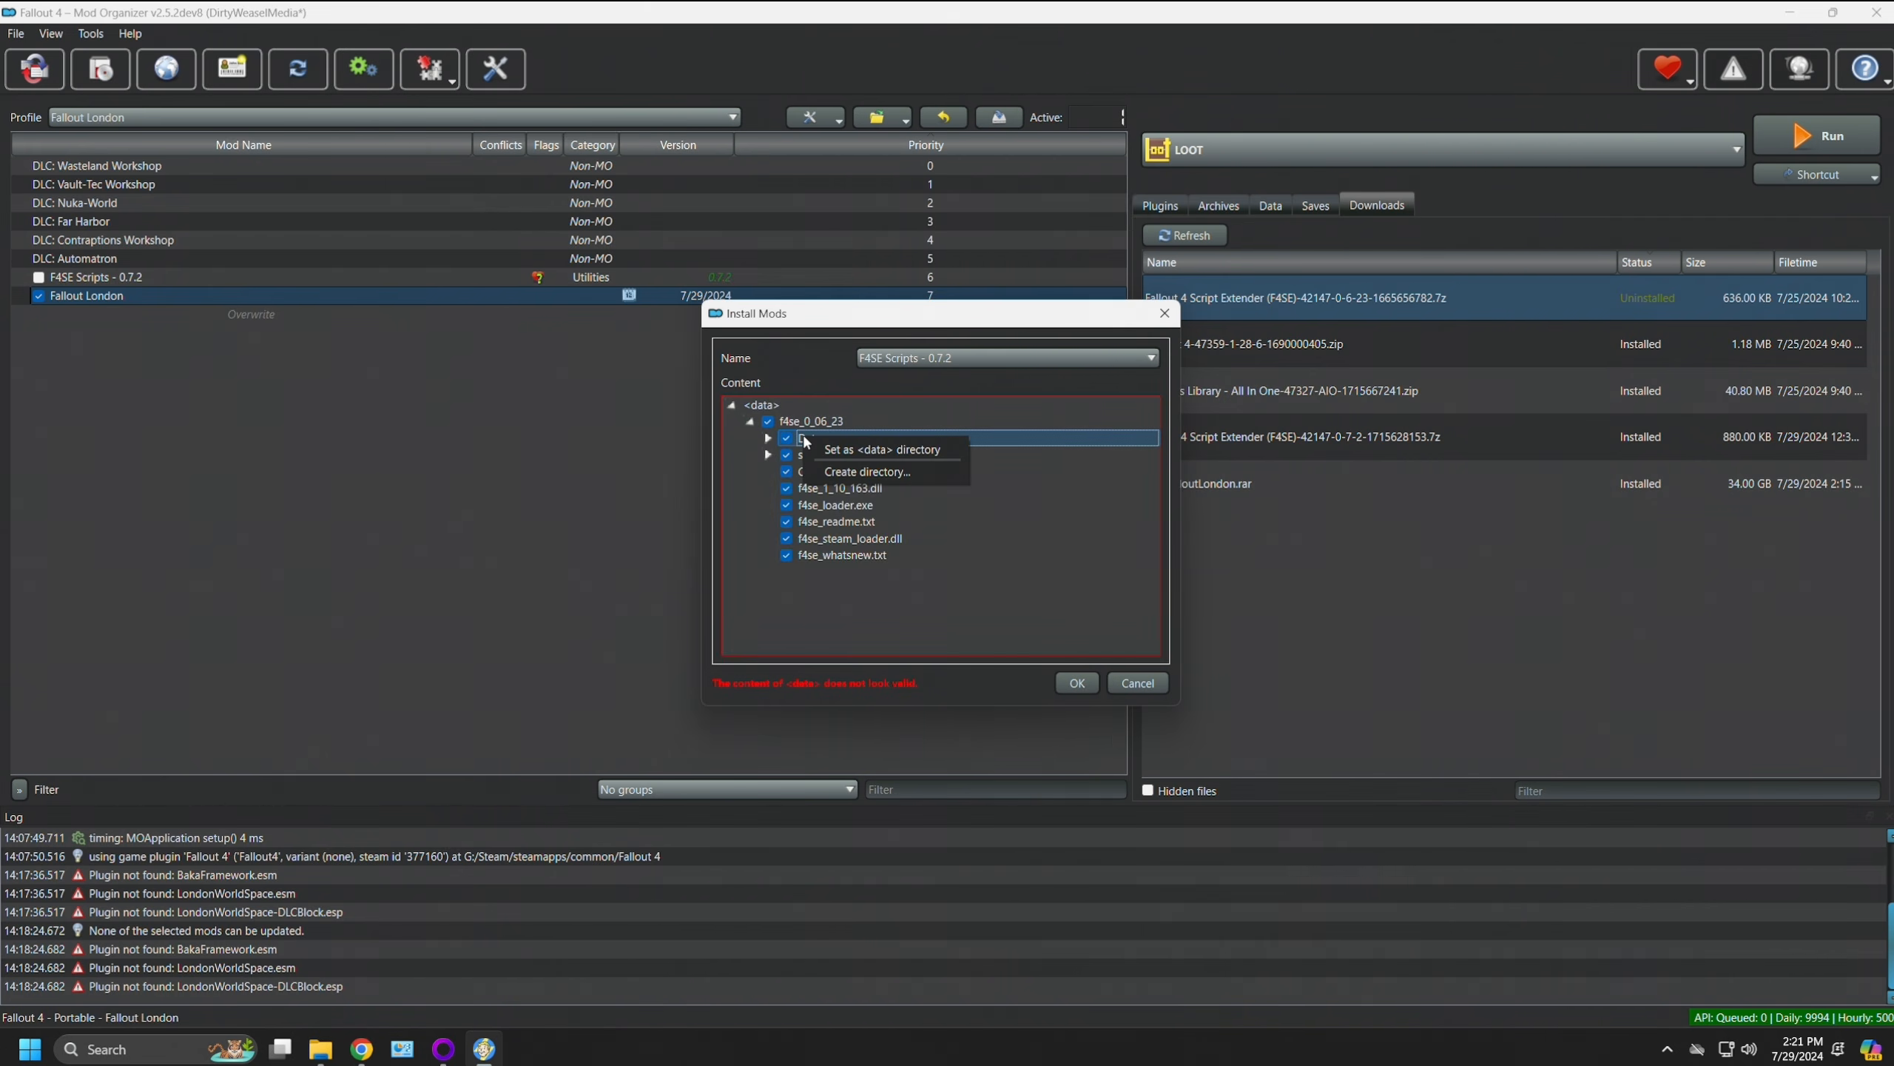
pyautogui.click(854, 449)
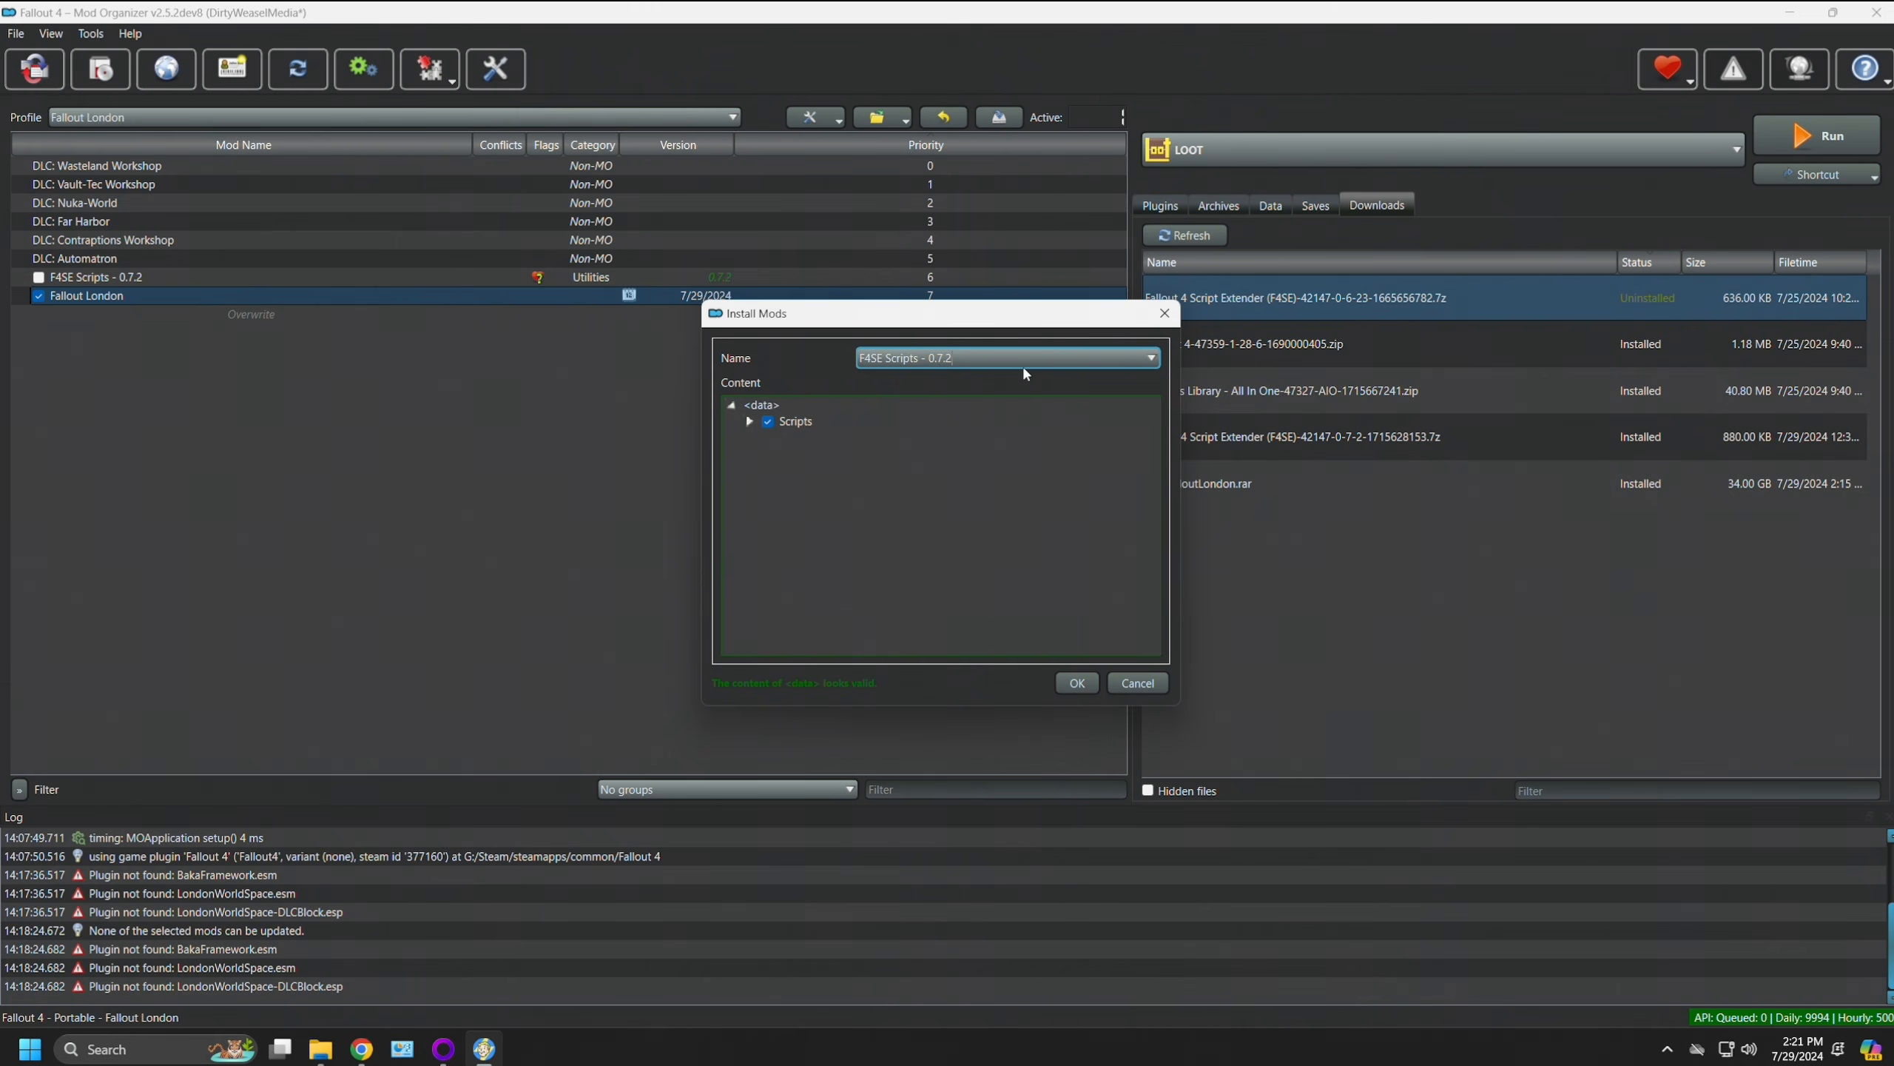
pyautogui.click(1152, 359)
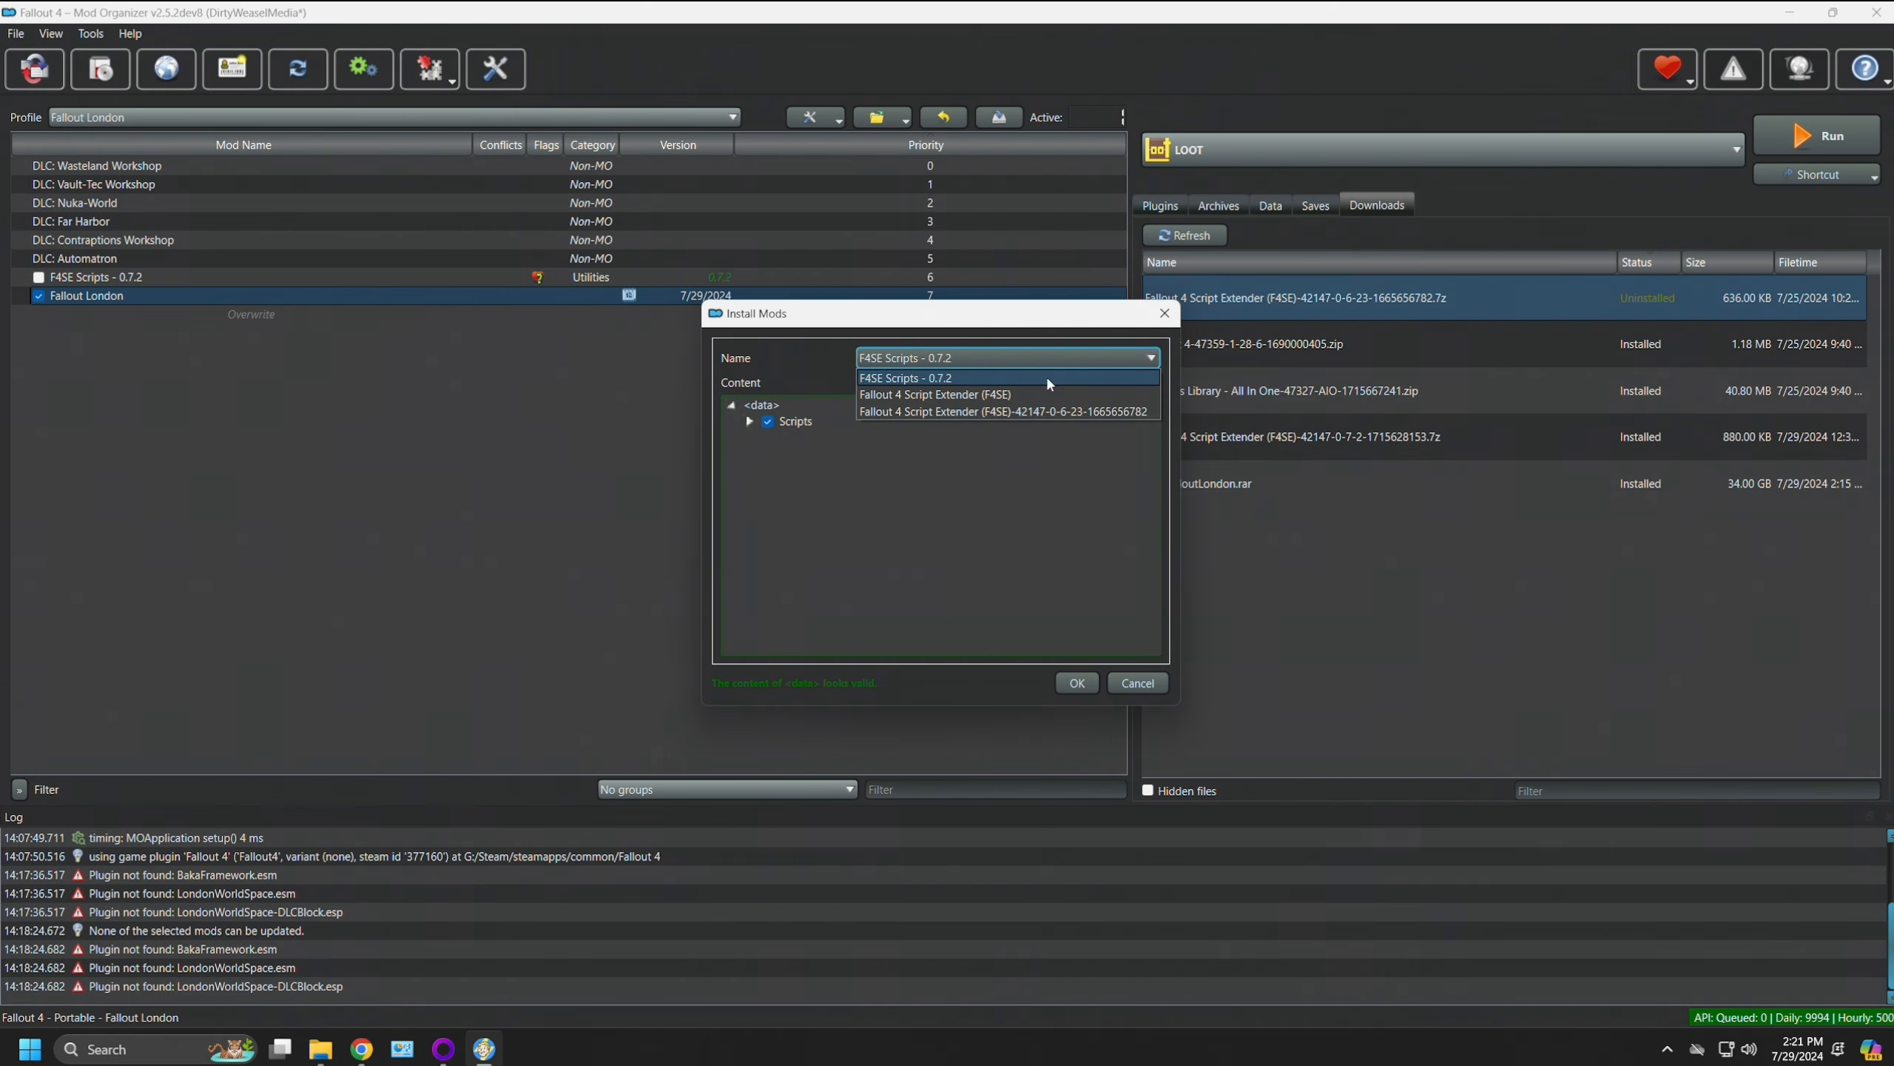
pyautogui.click(1019, 390)
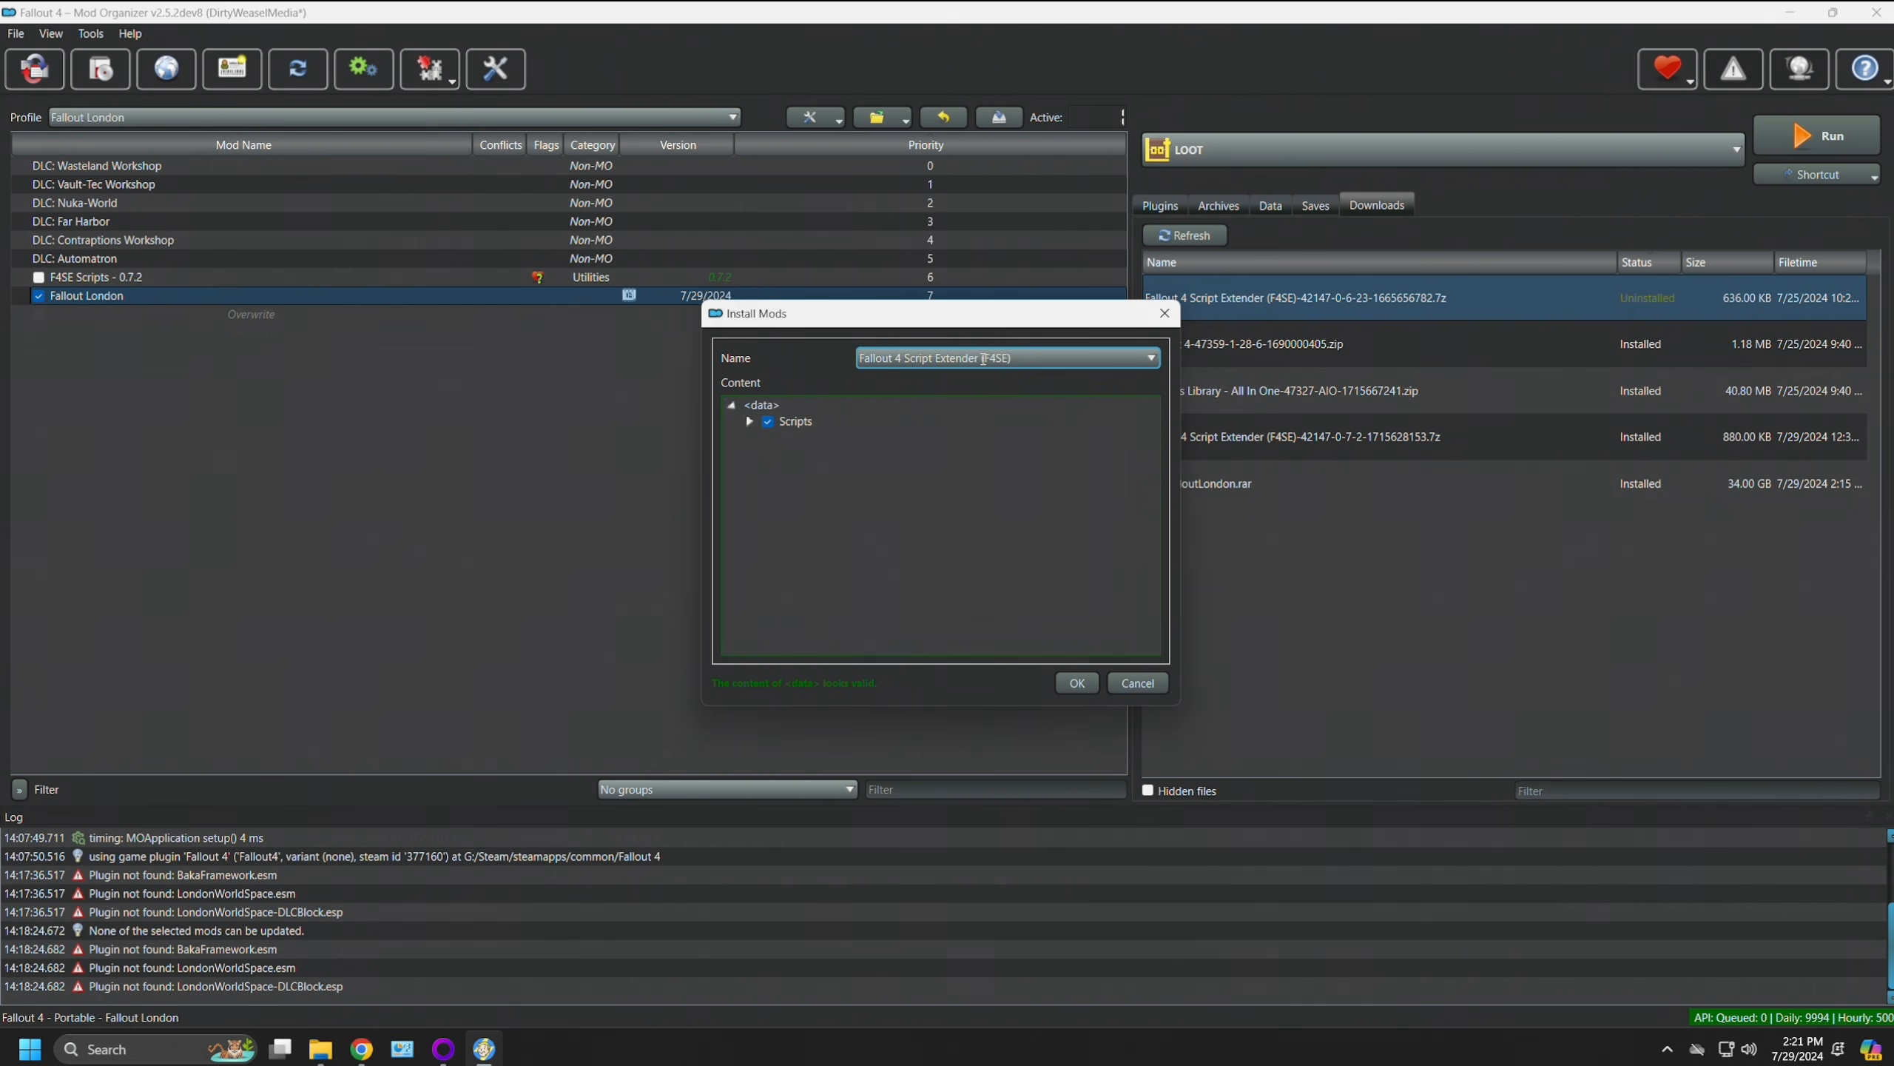
pyautogui.press('Return')
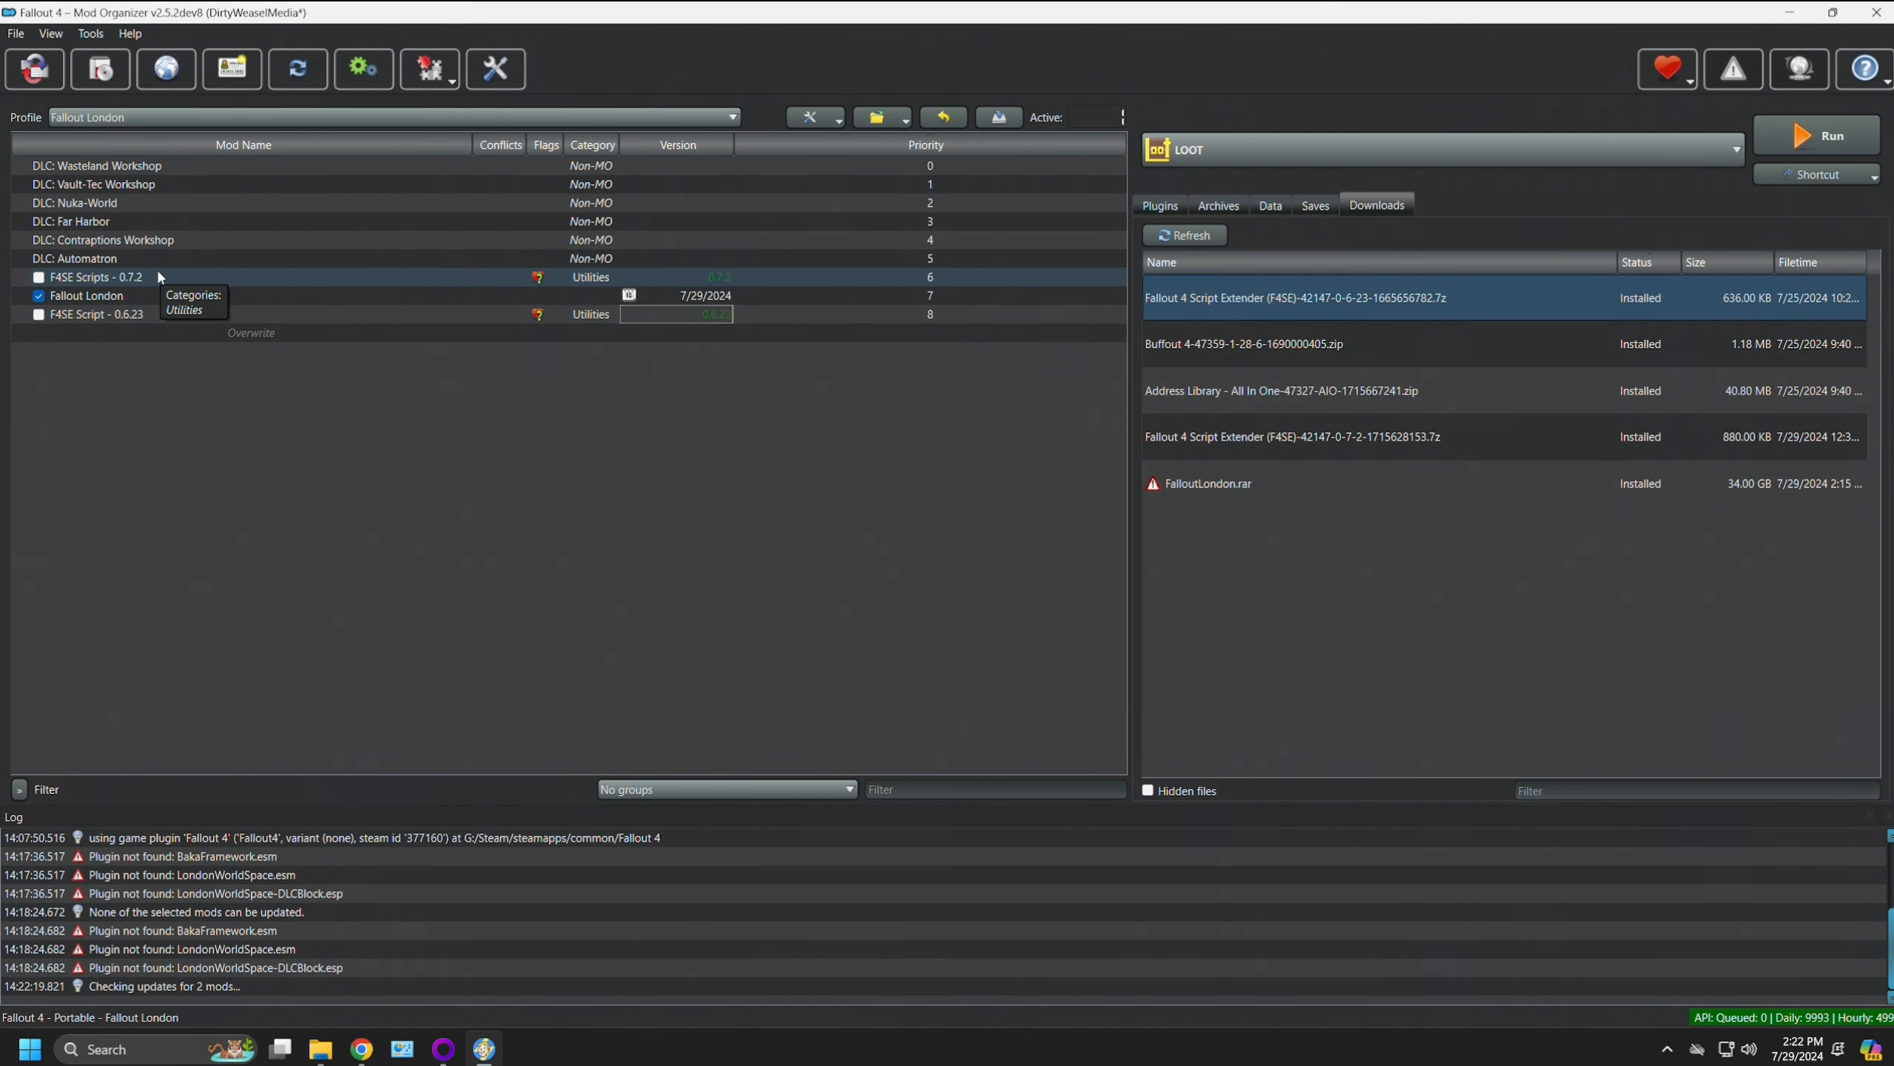
# Step: Enable the F4SE Script - 0.6.23 mod and examine its file conflicts with Fallout London, widening the file column to read full paths
pyautogui.click(38, 316)
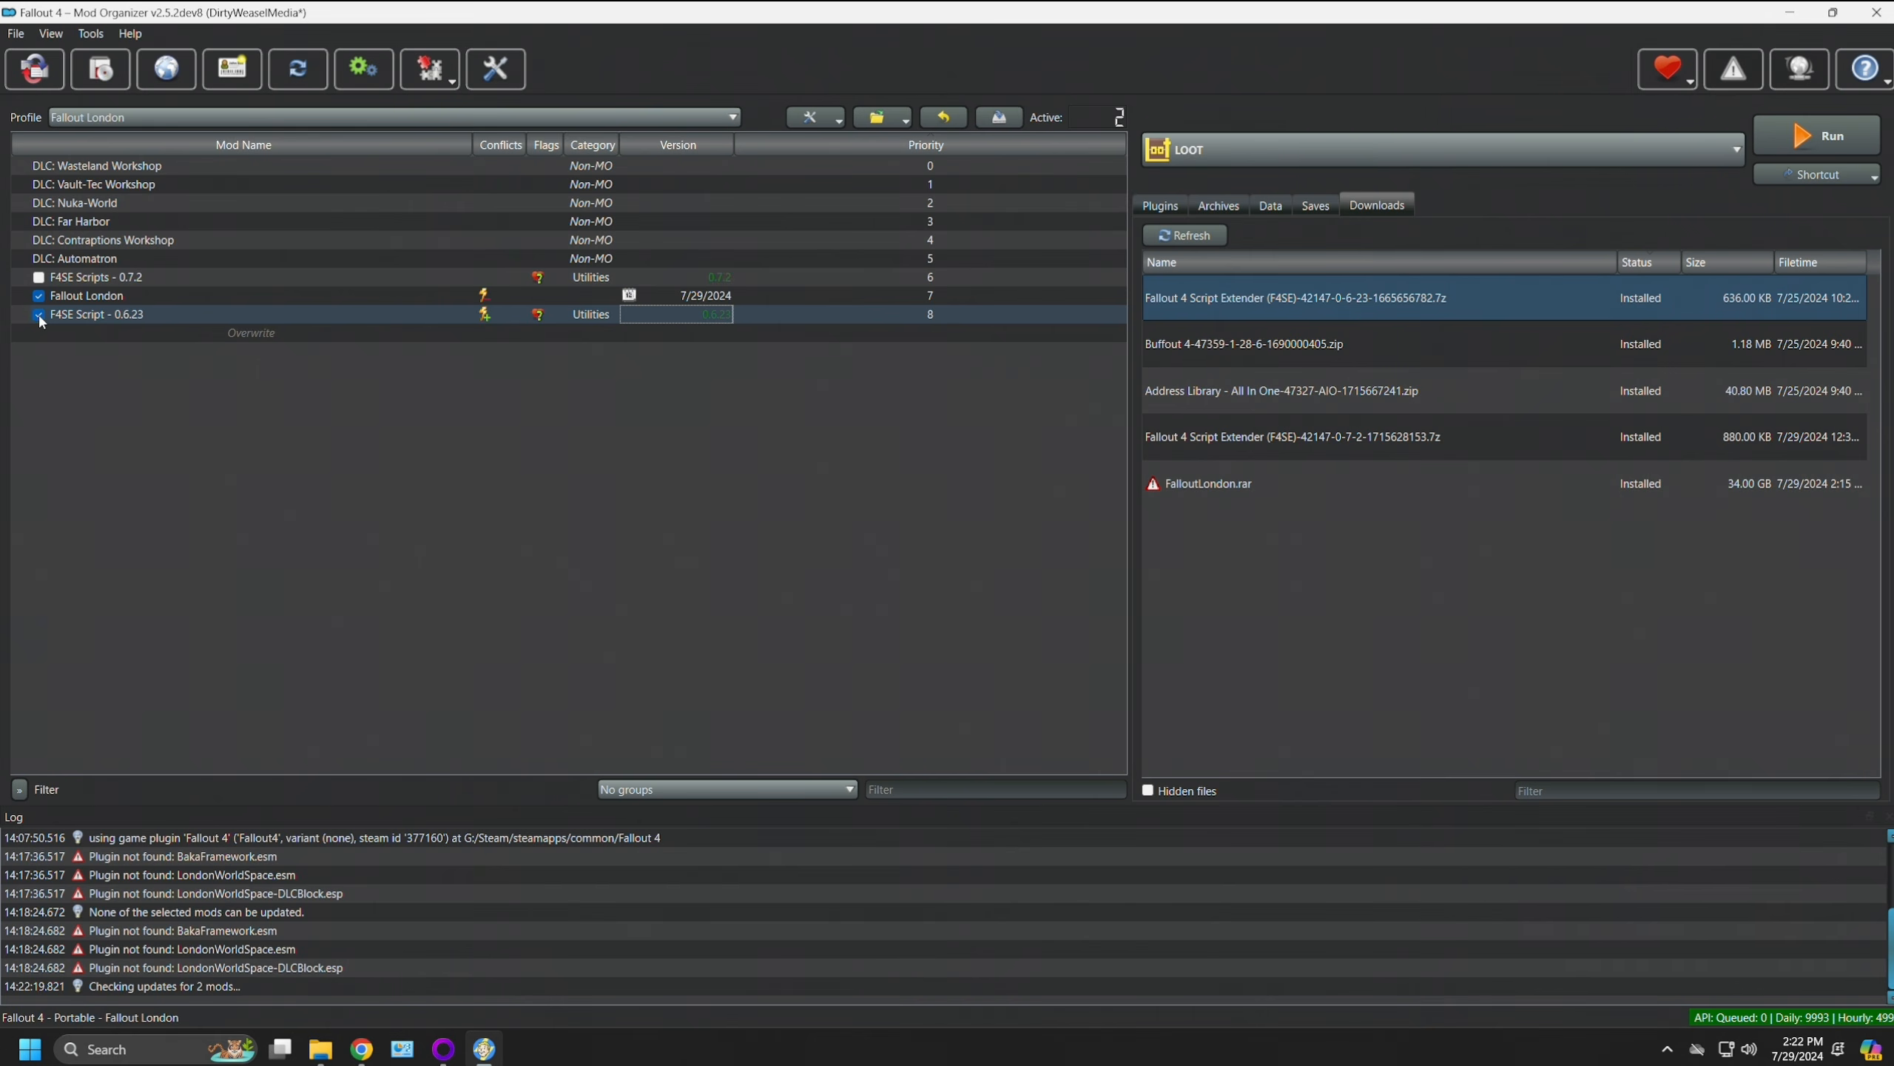
pyautogui.doubleClick(486, 317)
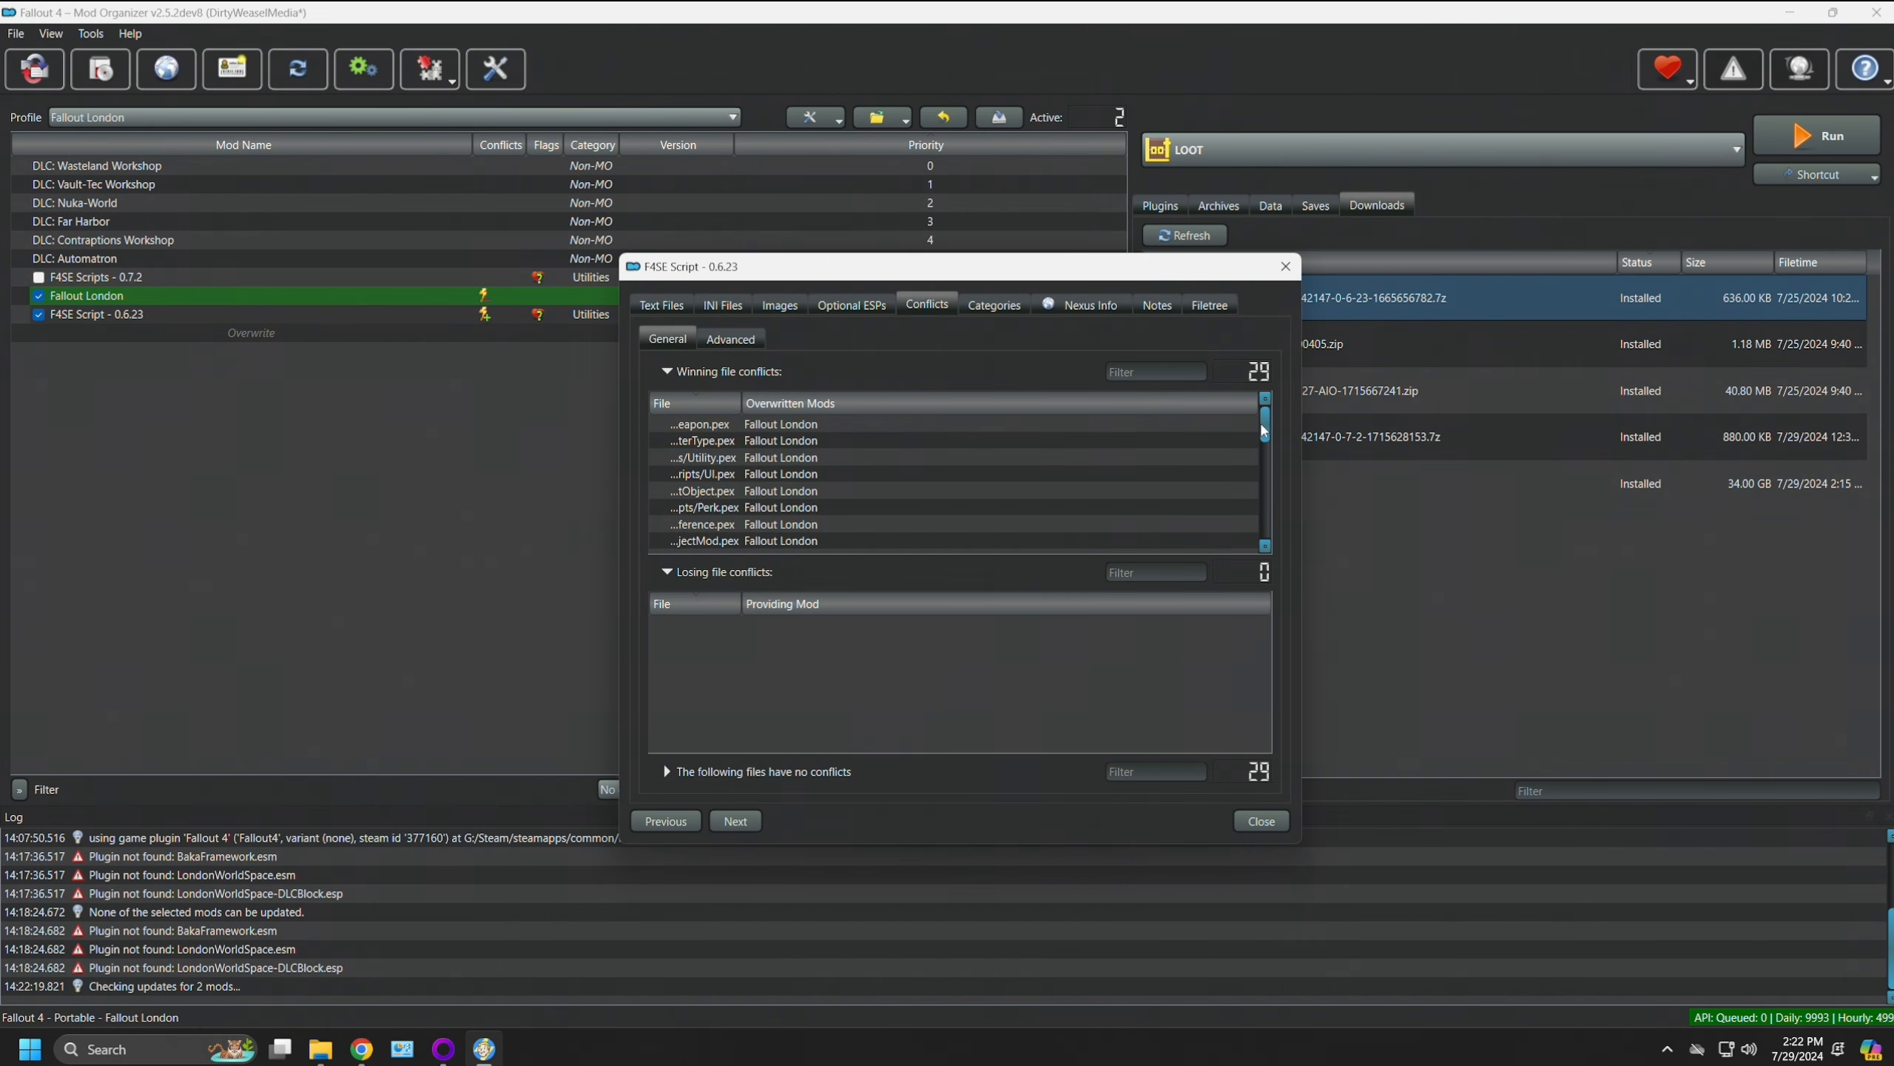
pyautogui.moveTo(1270, 427); pyautogui.dragTo(1257, 530)
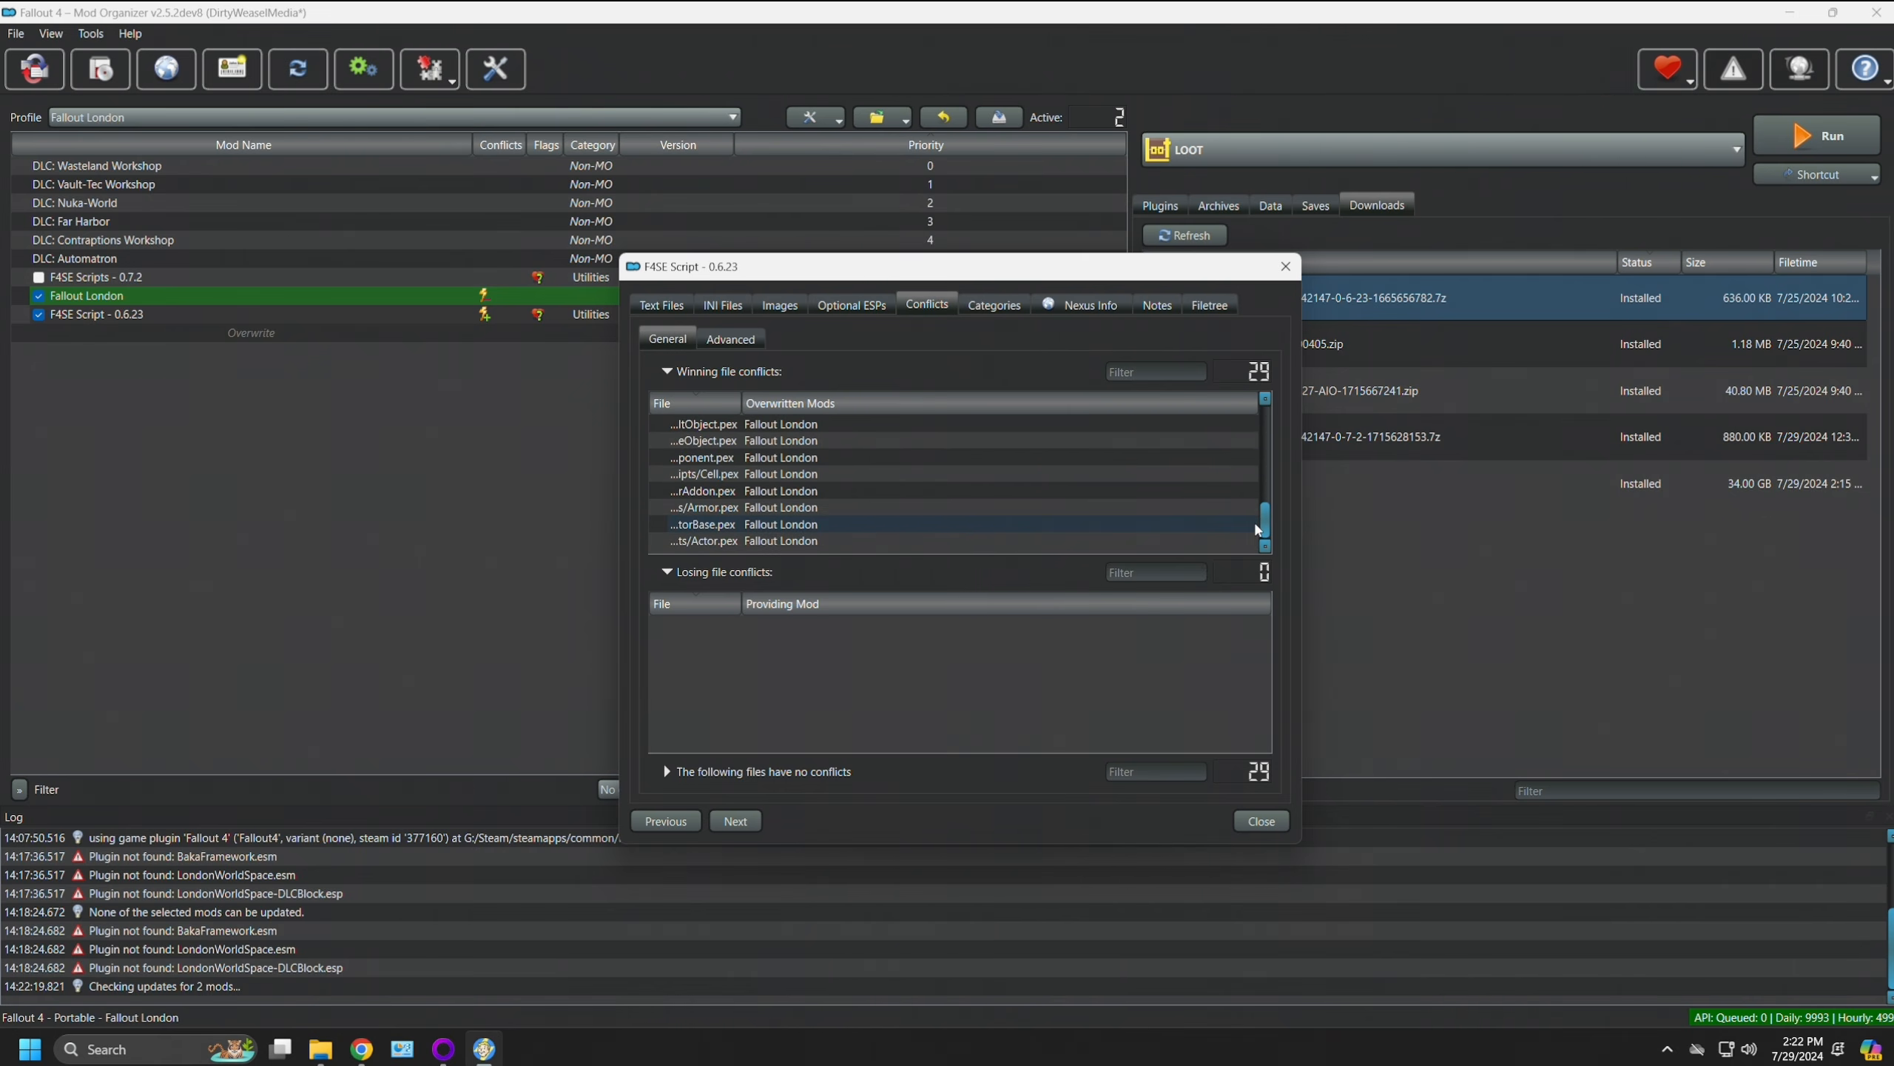
pyautogui.scroll(10, 955, 477)
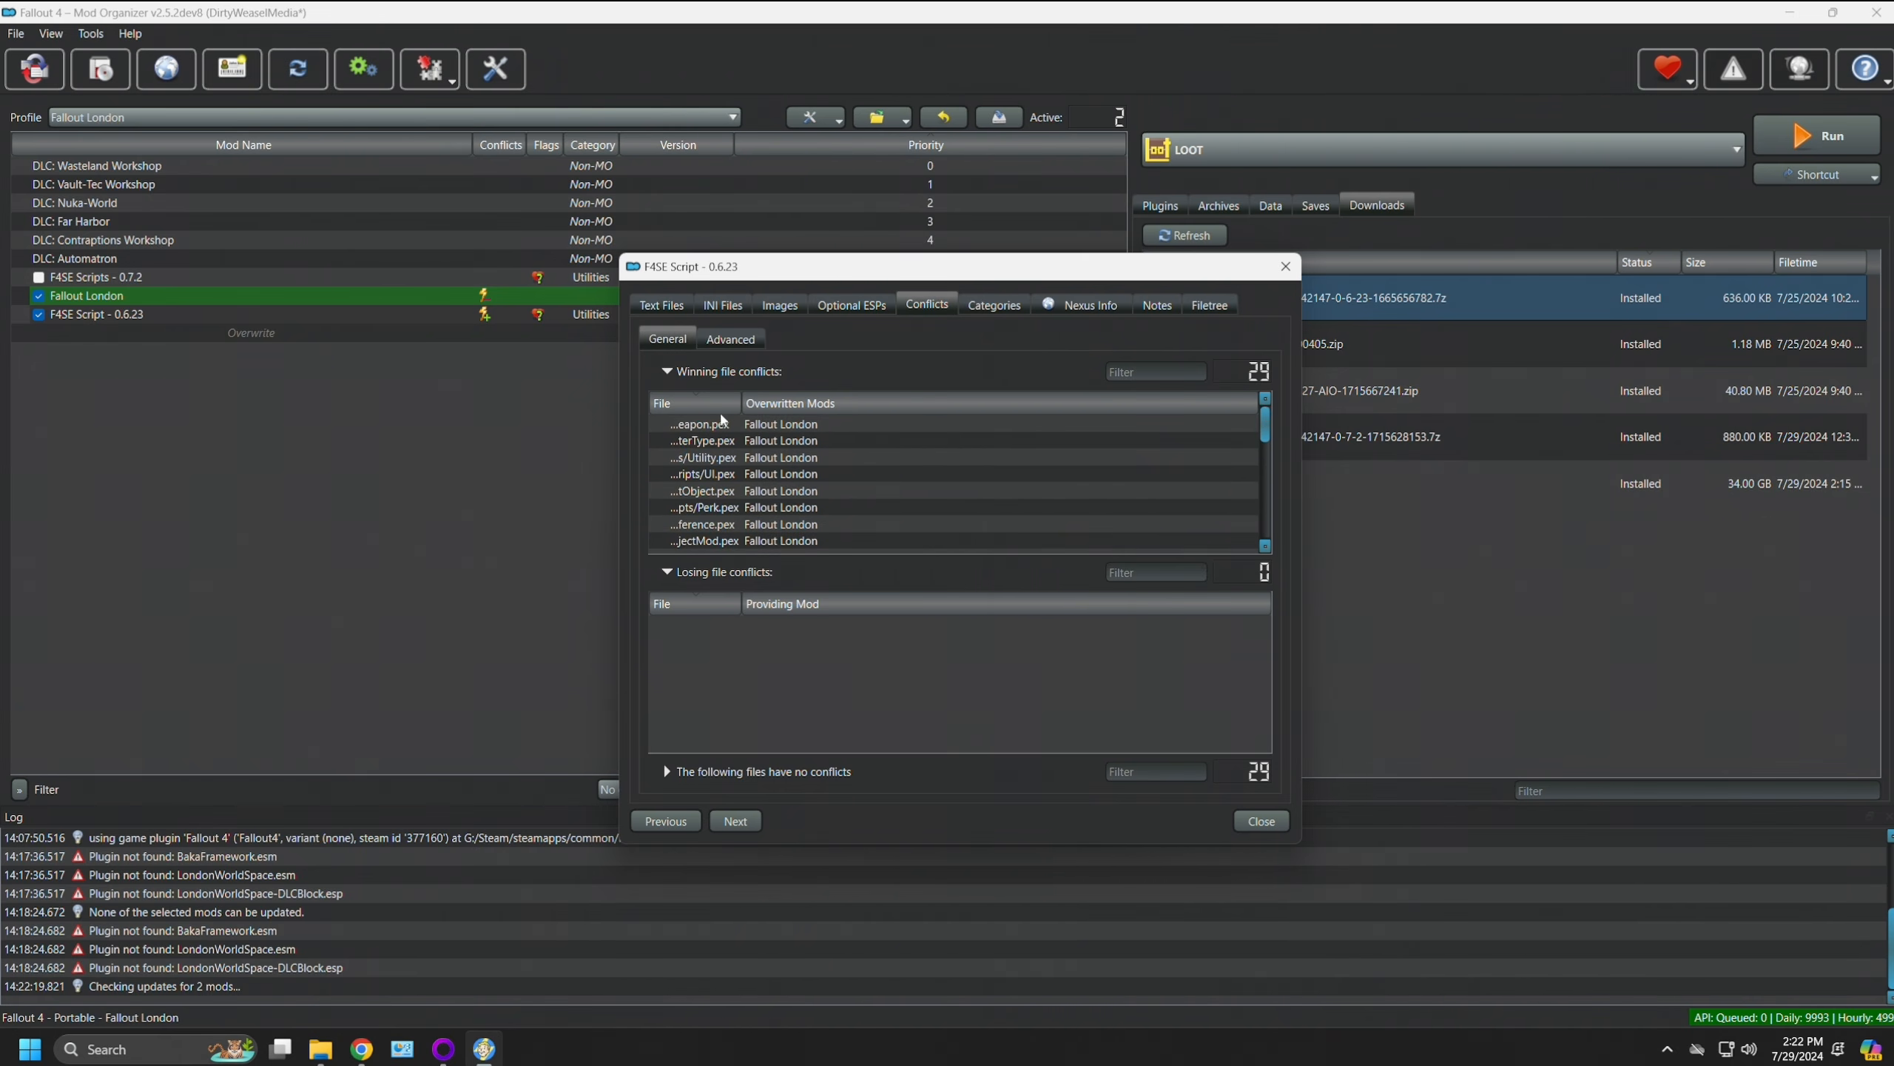
pyautogui.moveTo(742, 404); pyautogui.dragTo(913, 411)
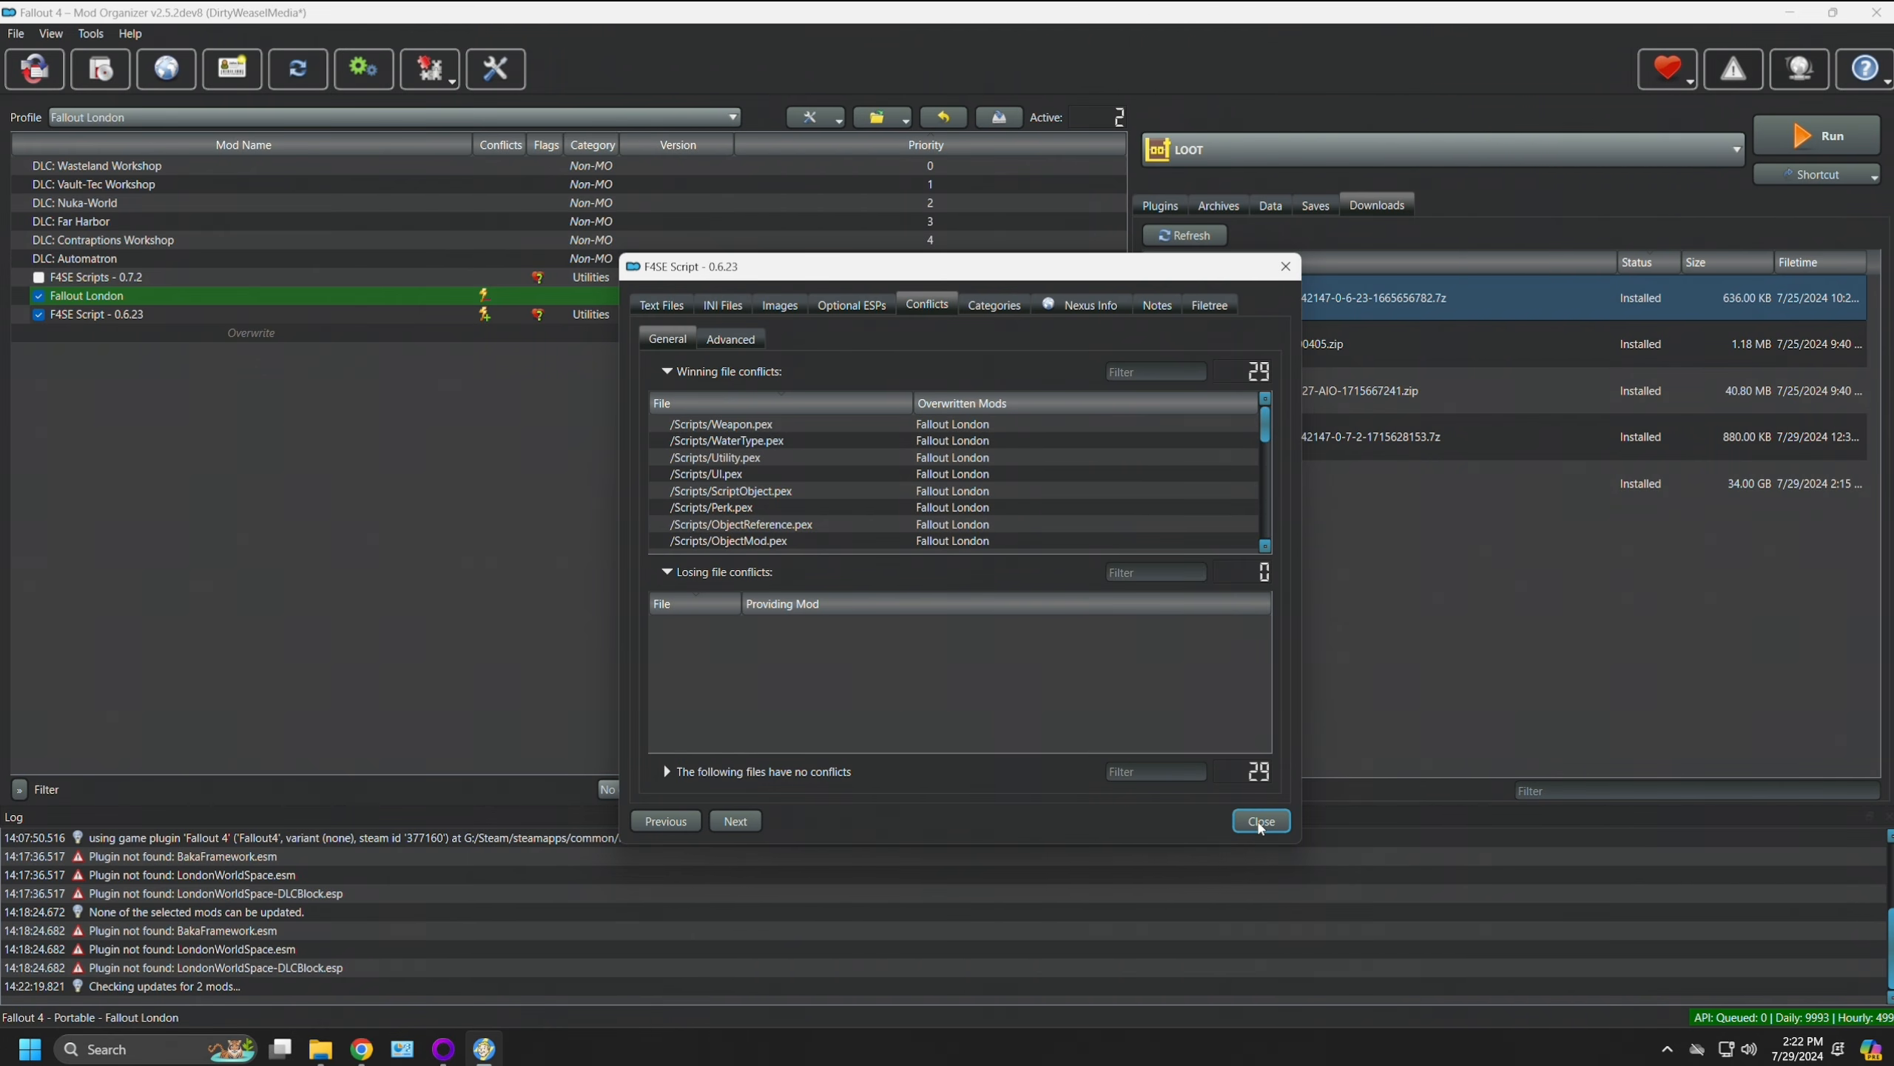
pyautogui.click(1261, 821)
# Step: Examine the Scripts folder in the file tree of the F4SE Script - 0.6.23 mod and close its details
pyautogui.doubleClick(97, 315)
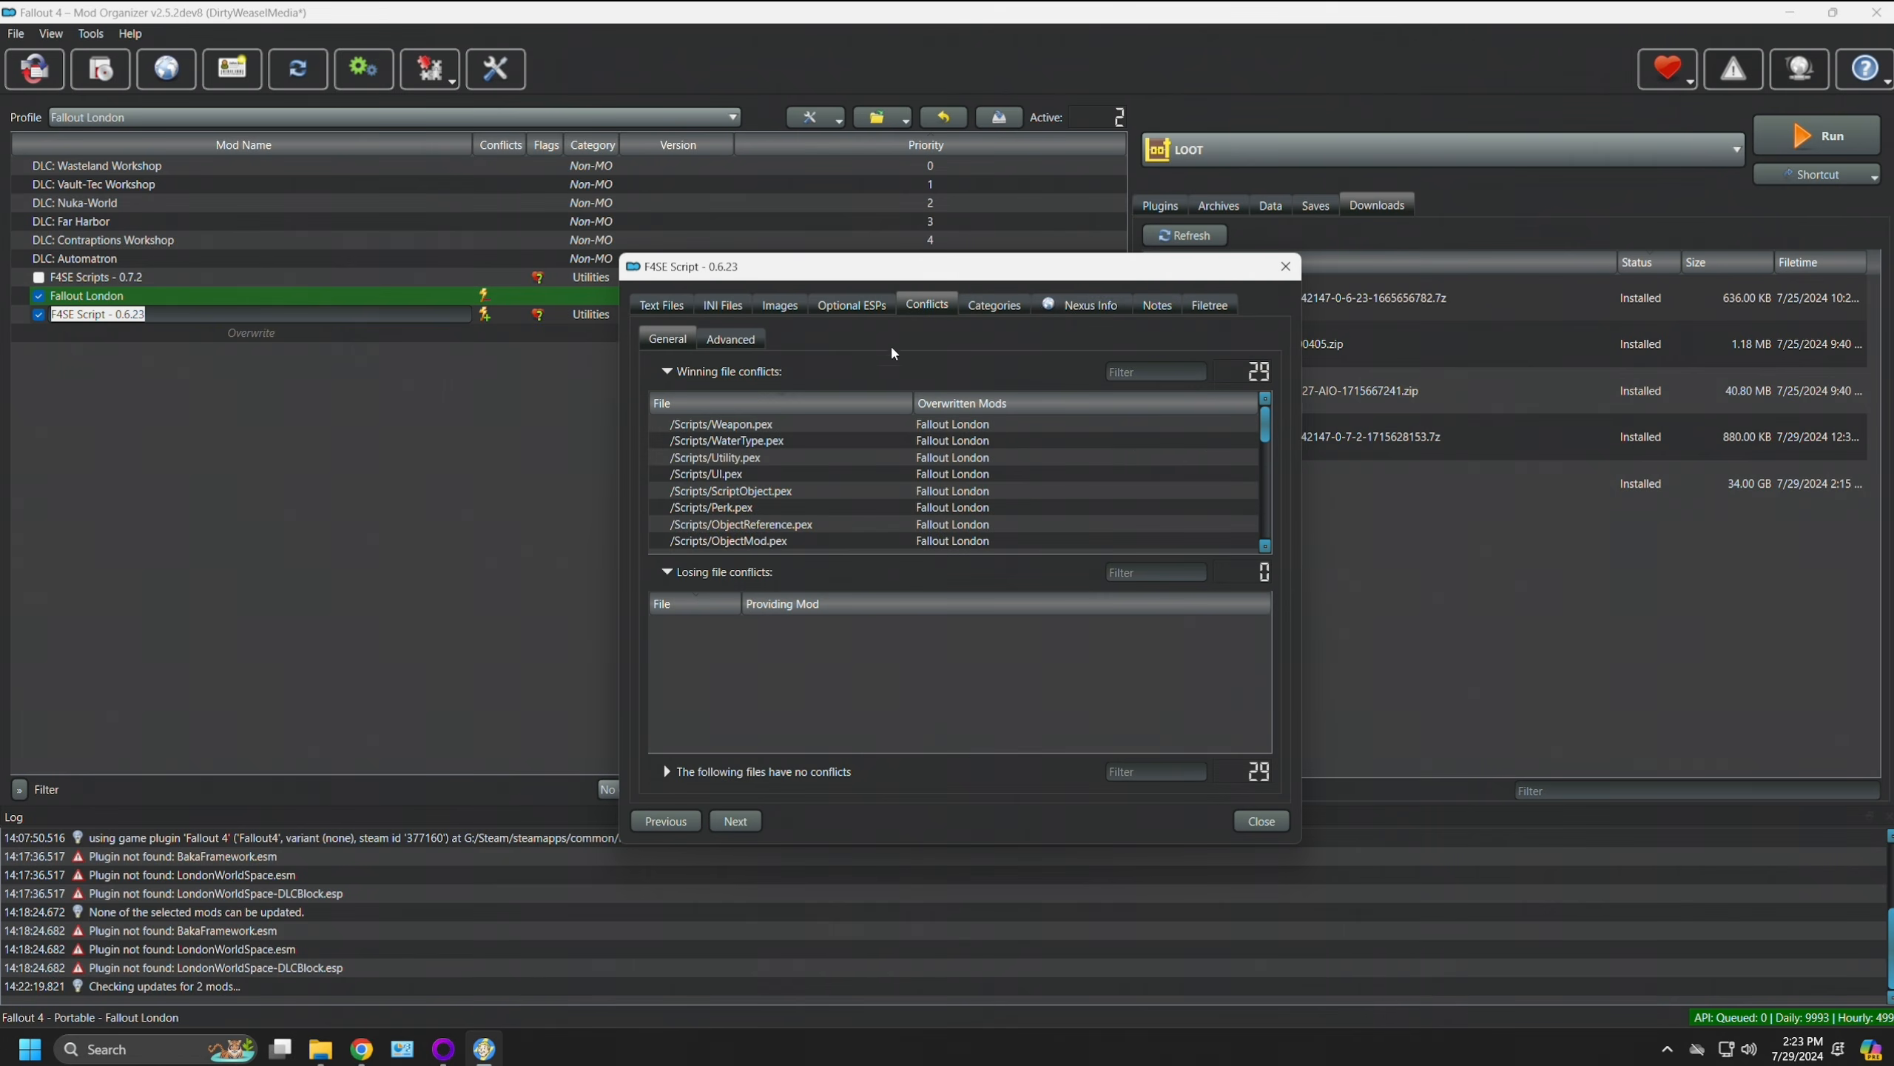
pyautogui.click(1208, 305)
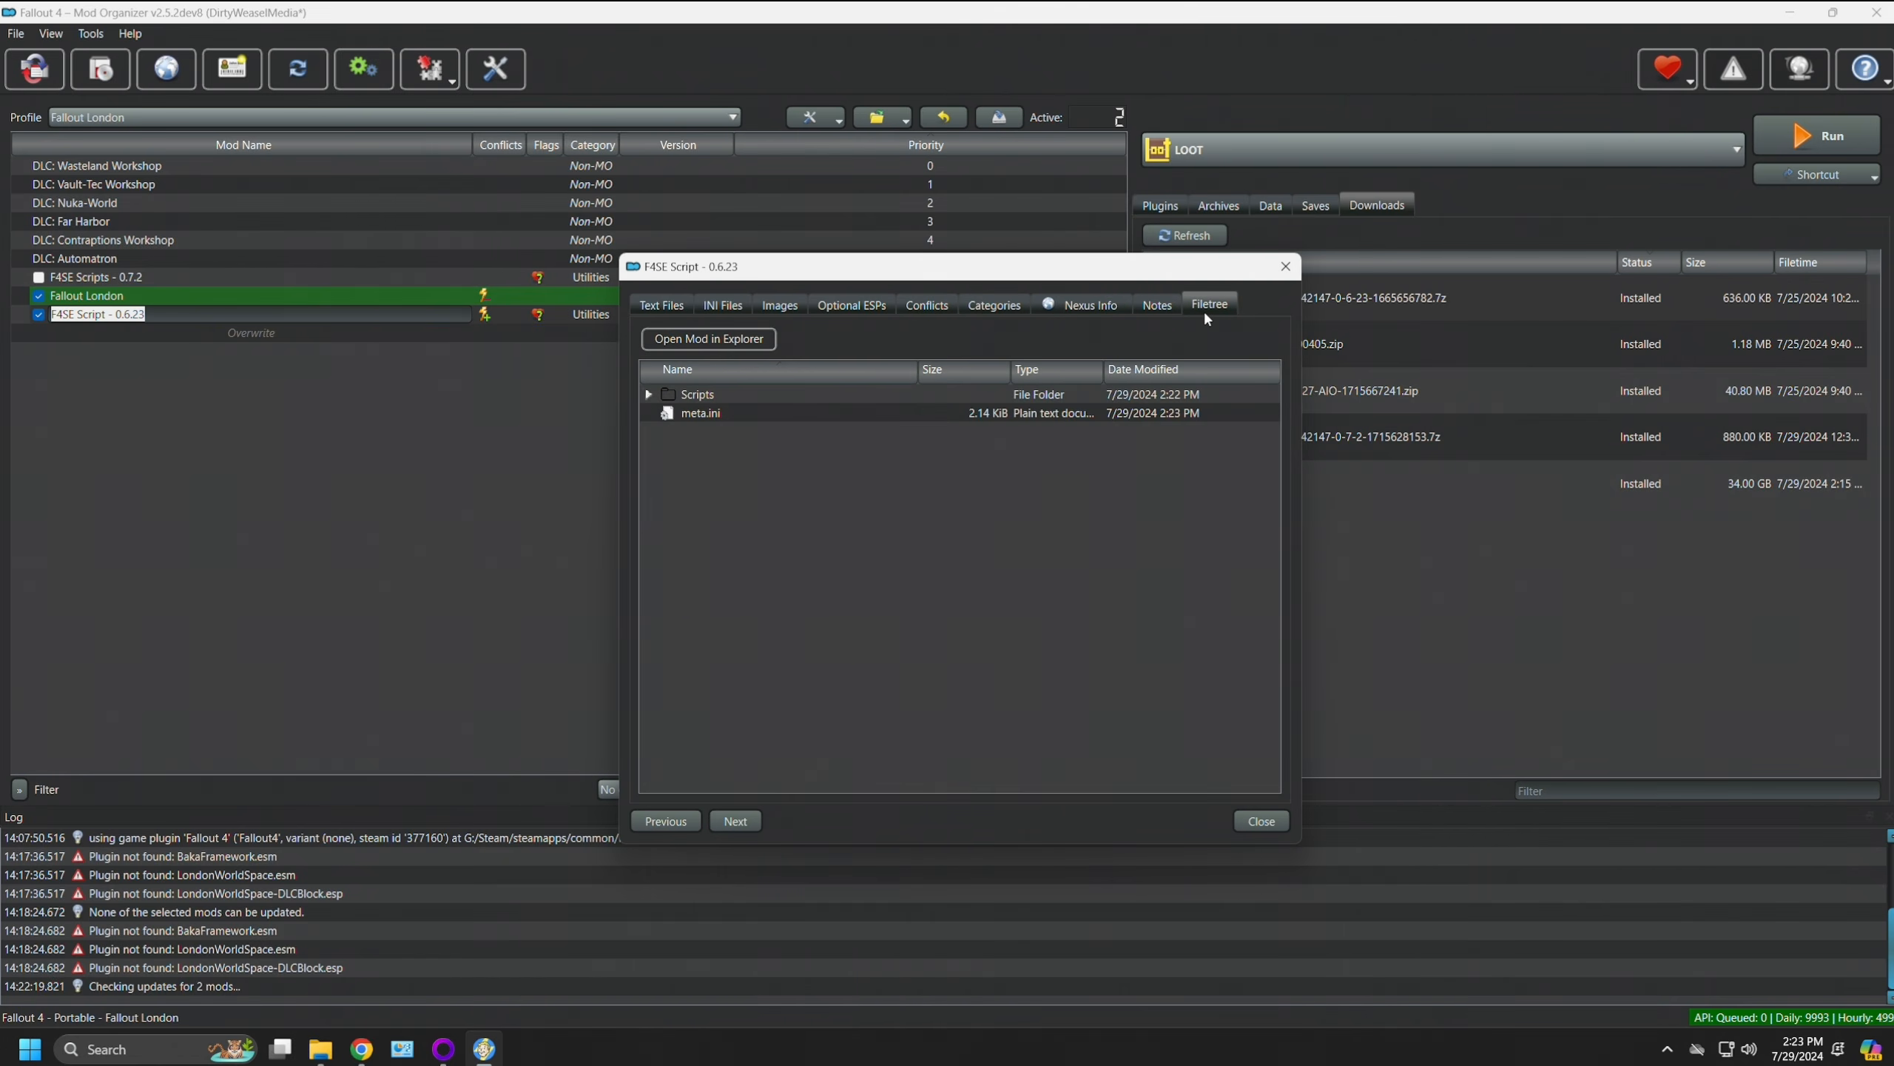
pyautogui.click(648, 394)
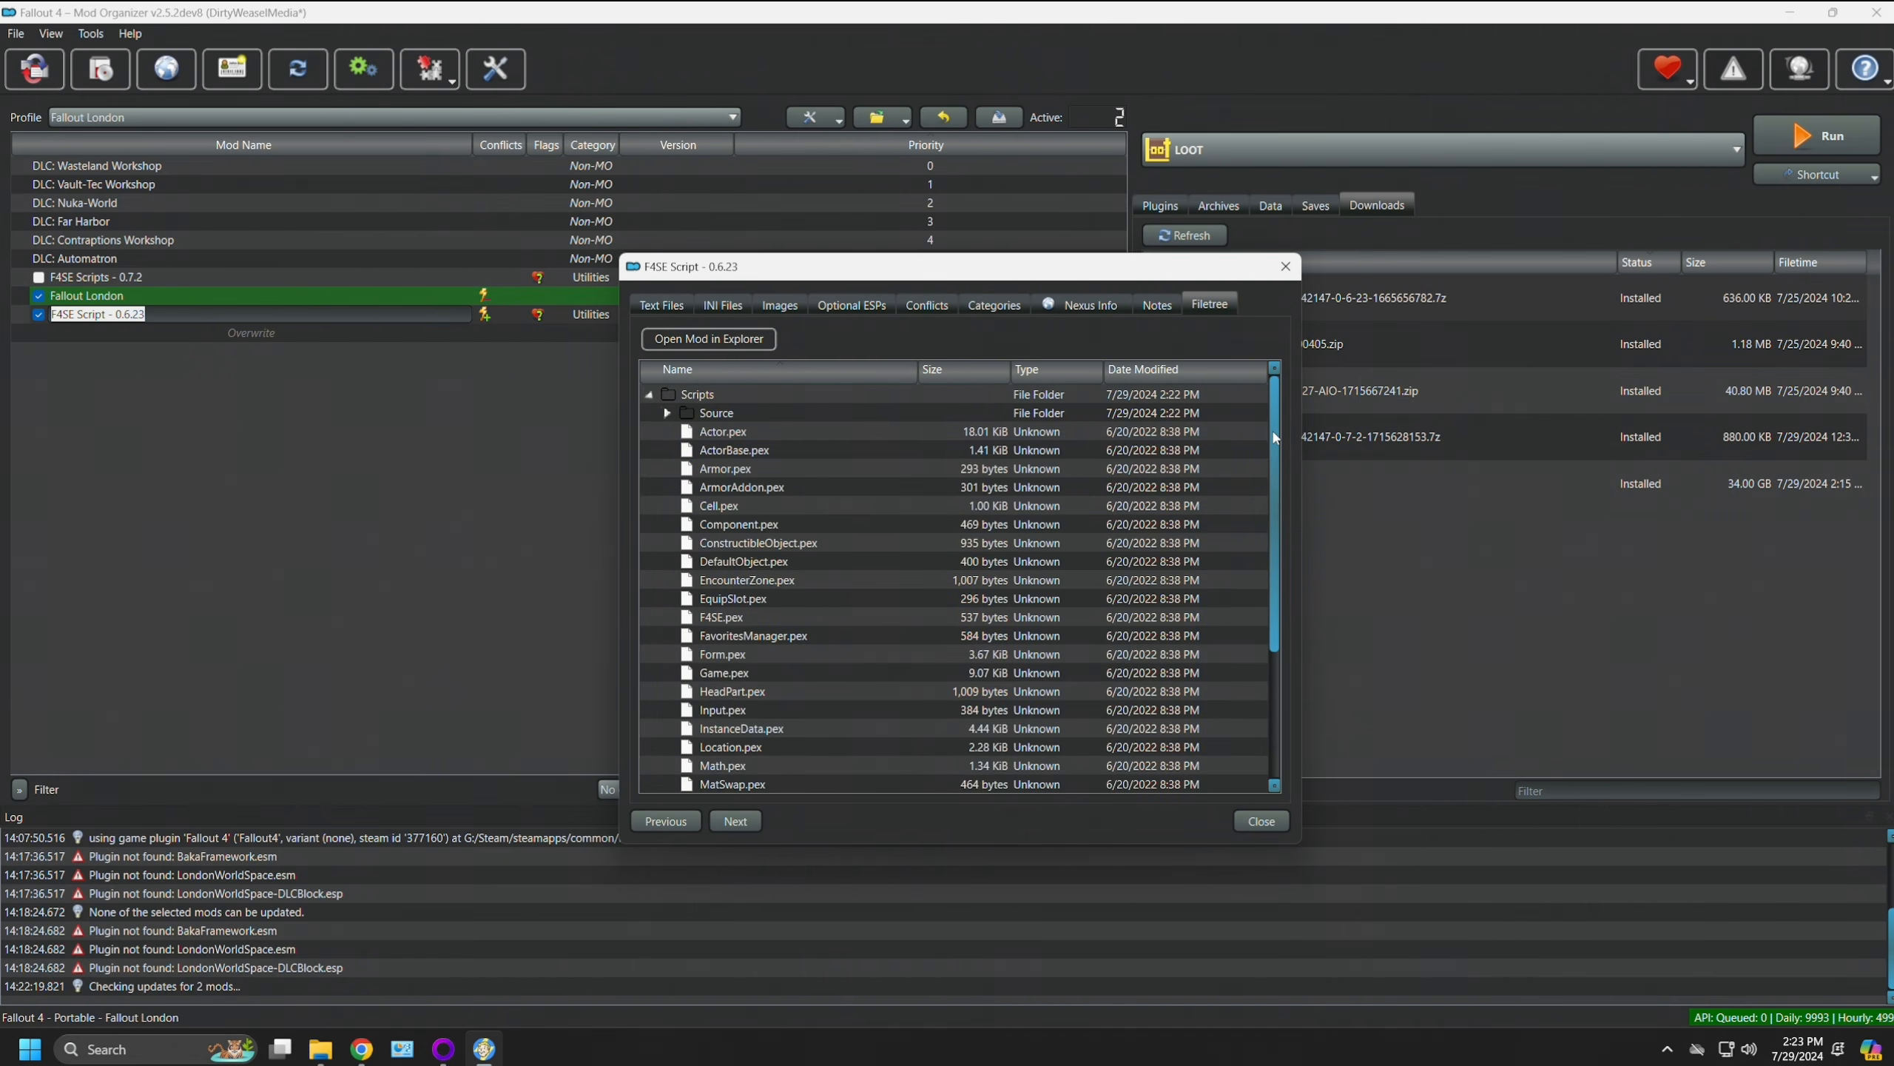
pyautogui.moveTo(1275, 439)
pyautogui.mouseDown()
pyautogui.moveTo(1275, 609)
pyautogui.moveTo(1282, 433)
pyautogui.mouseUp()
pyautogui.click(1286, 267)
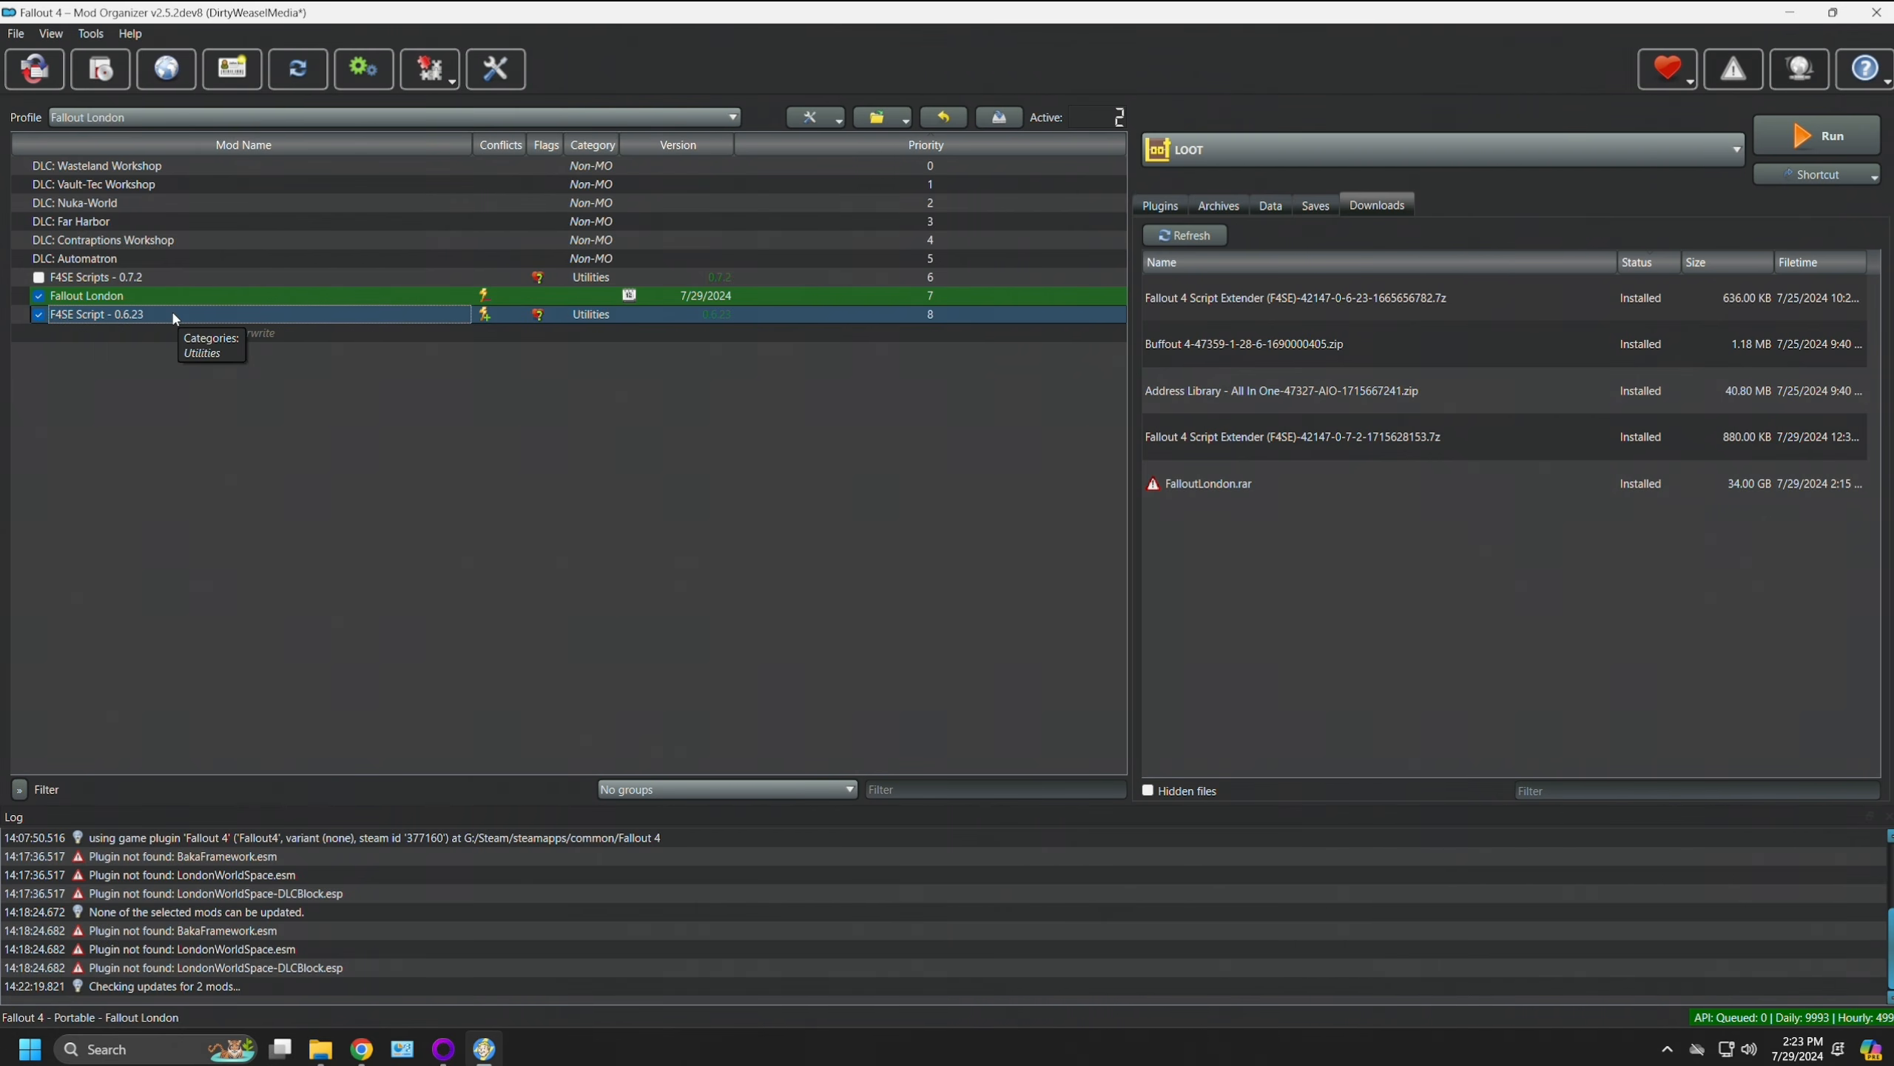
# Step: Disable the F4SE Script - 0.6.23 mod and select Fallout 4 as the executable to run
pyautogui.click(39, 316)
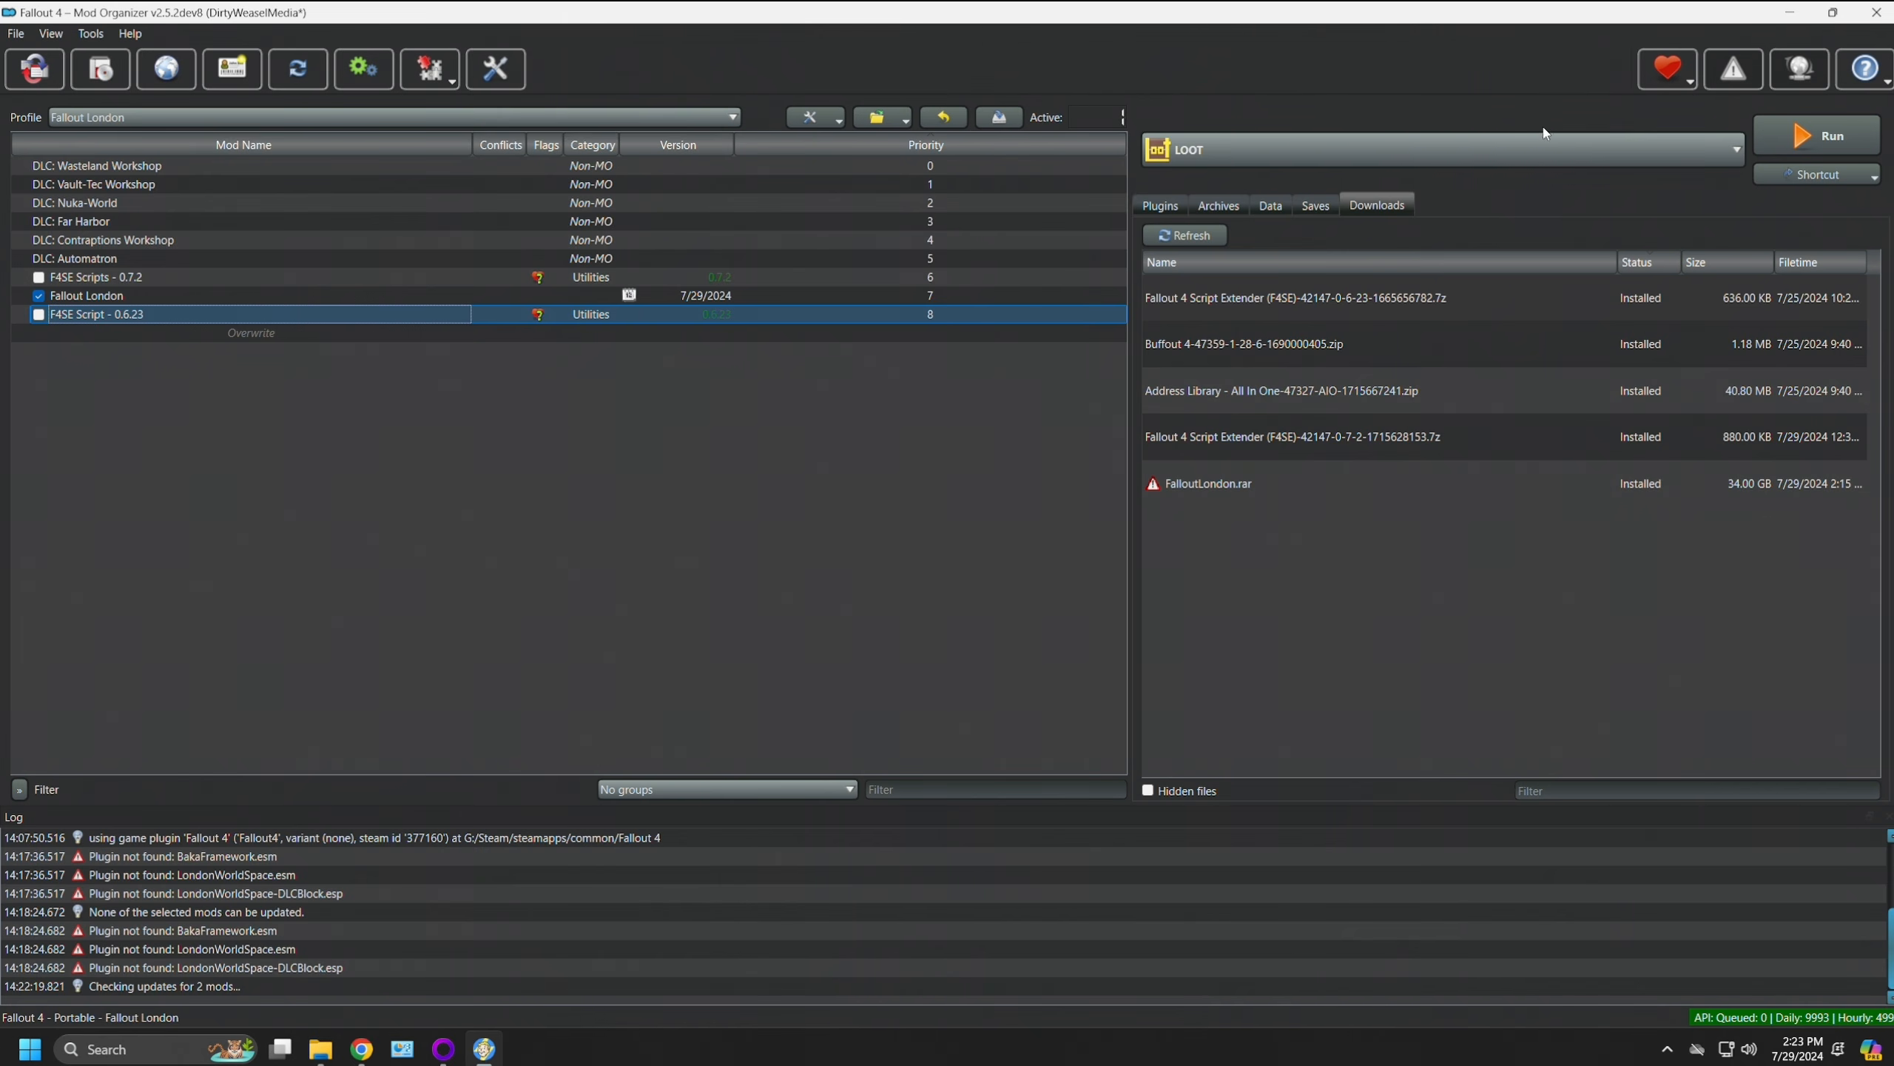
pyautogui.click(1302, 150)
pyautogui.click(1304, 219)
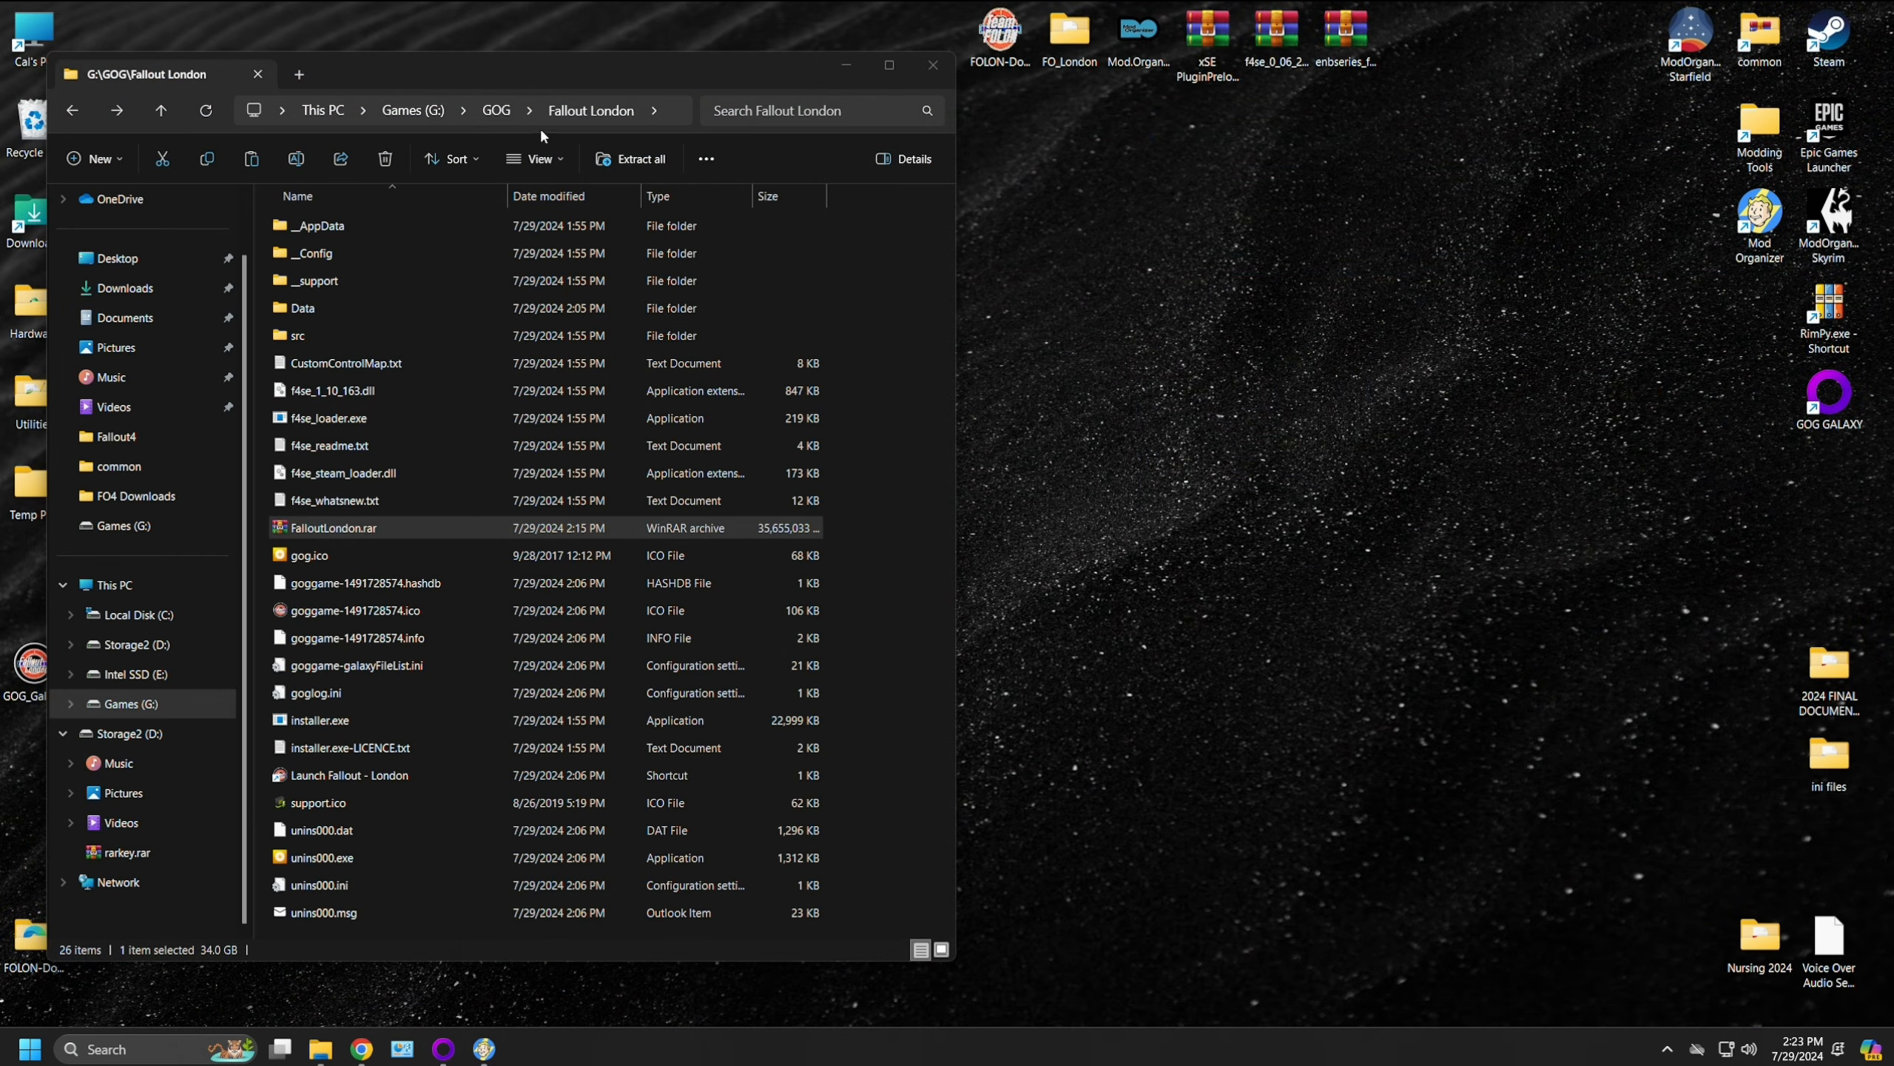
# Step: Move f4se_1_10_163.dll, f4se_loader.exe and f4se_steam_loader.dll from the GOG Fallout London folder into Steam's common\Fallout 4 folder
pyautogui.doubleClick(1759, 33)
pyautogui.moveTo(1519, 80); pyautogui.dragTo(1499, 77)
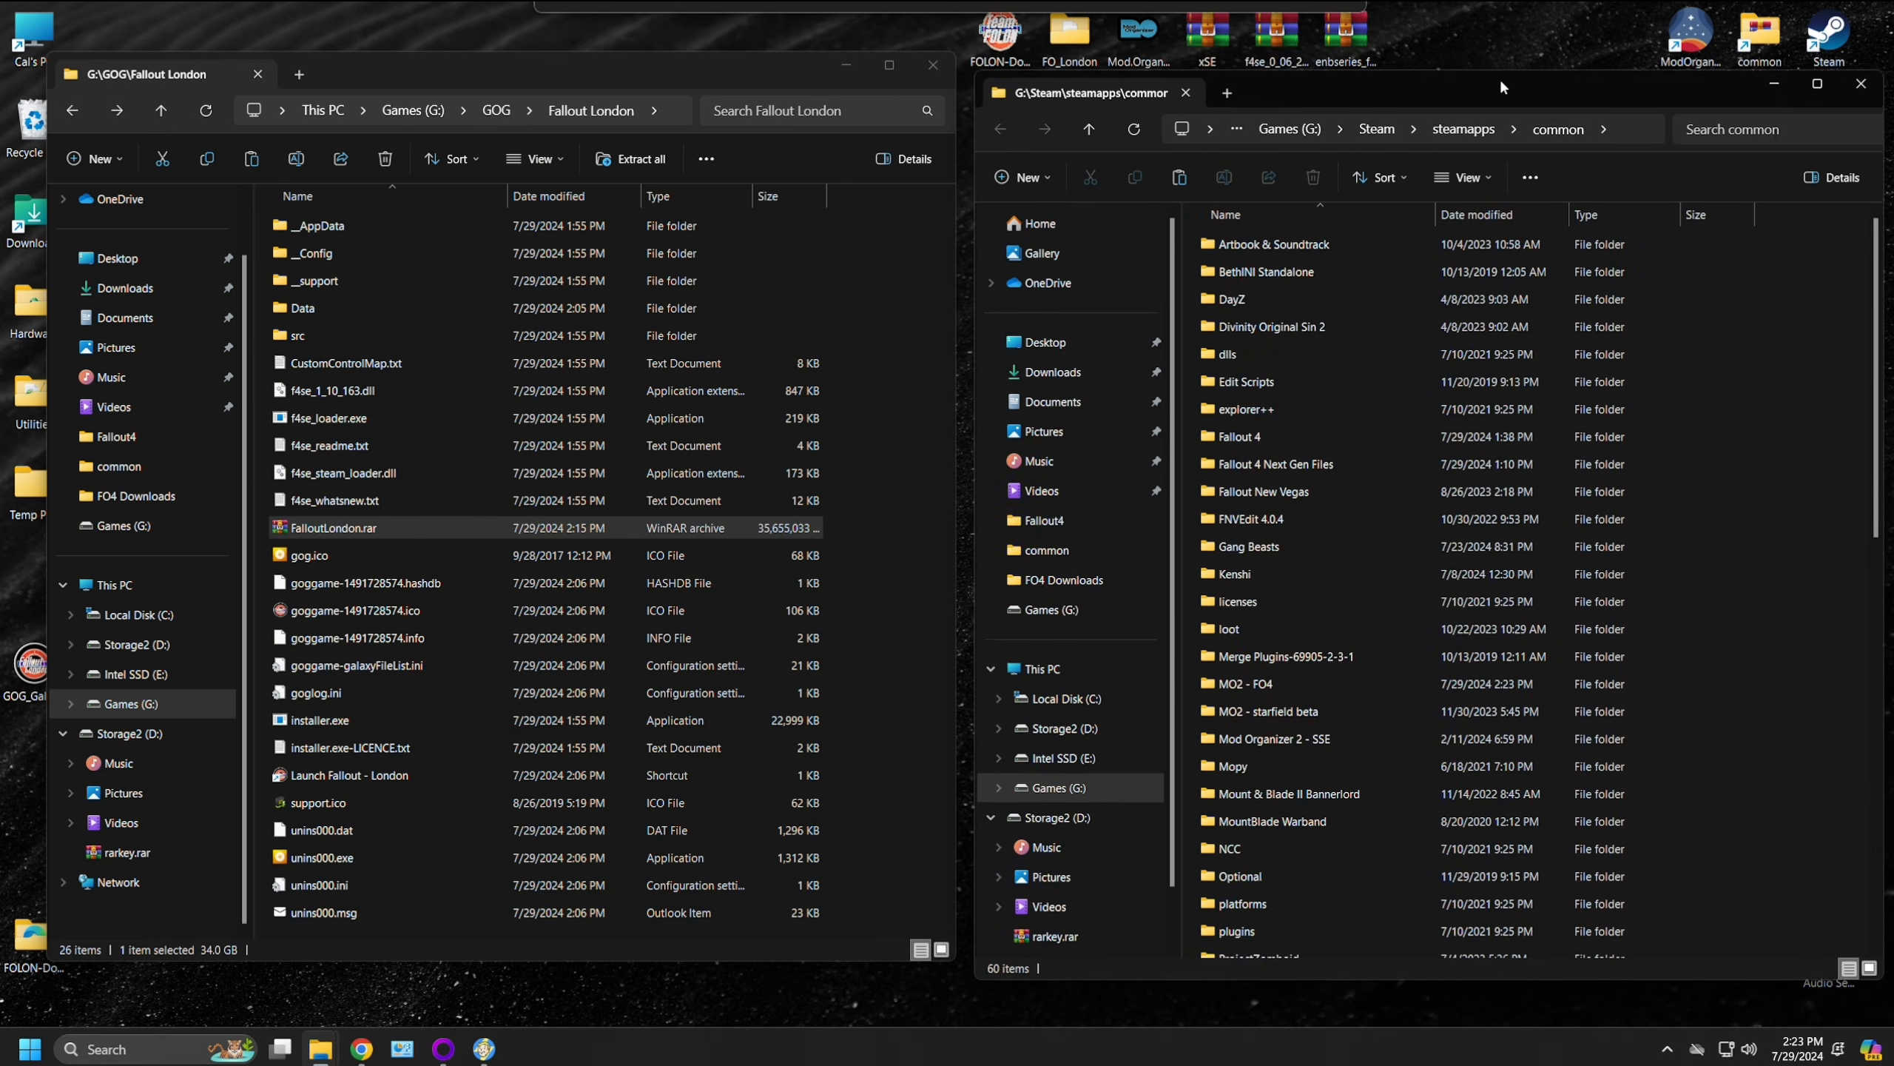
pyautogui.doubleClick(1273, 432)
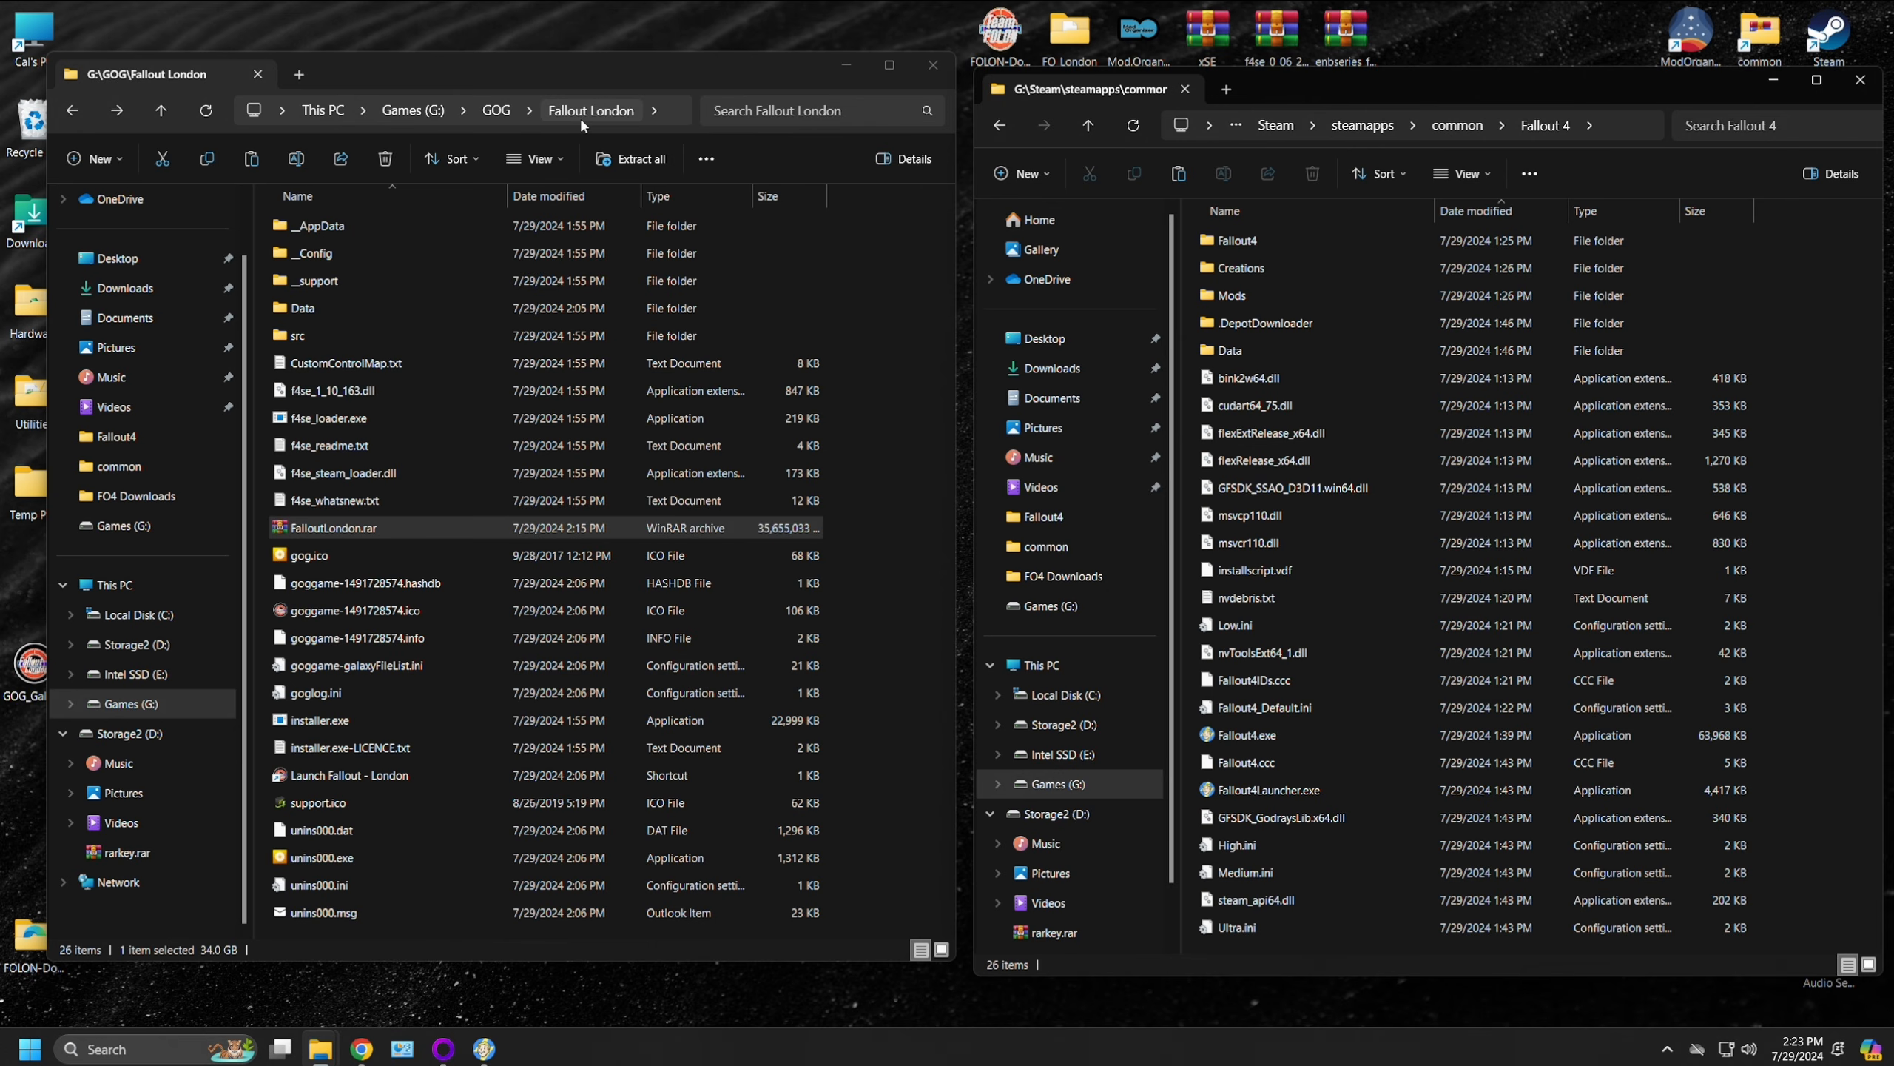
pyautogui.click(379, 386)
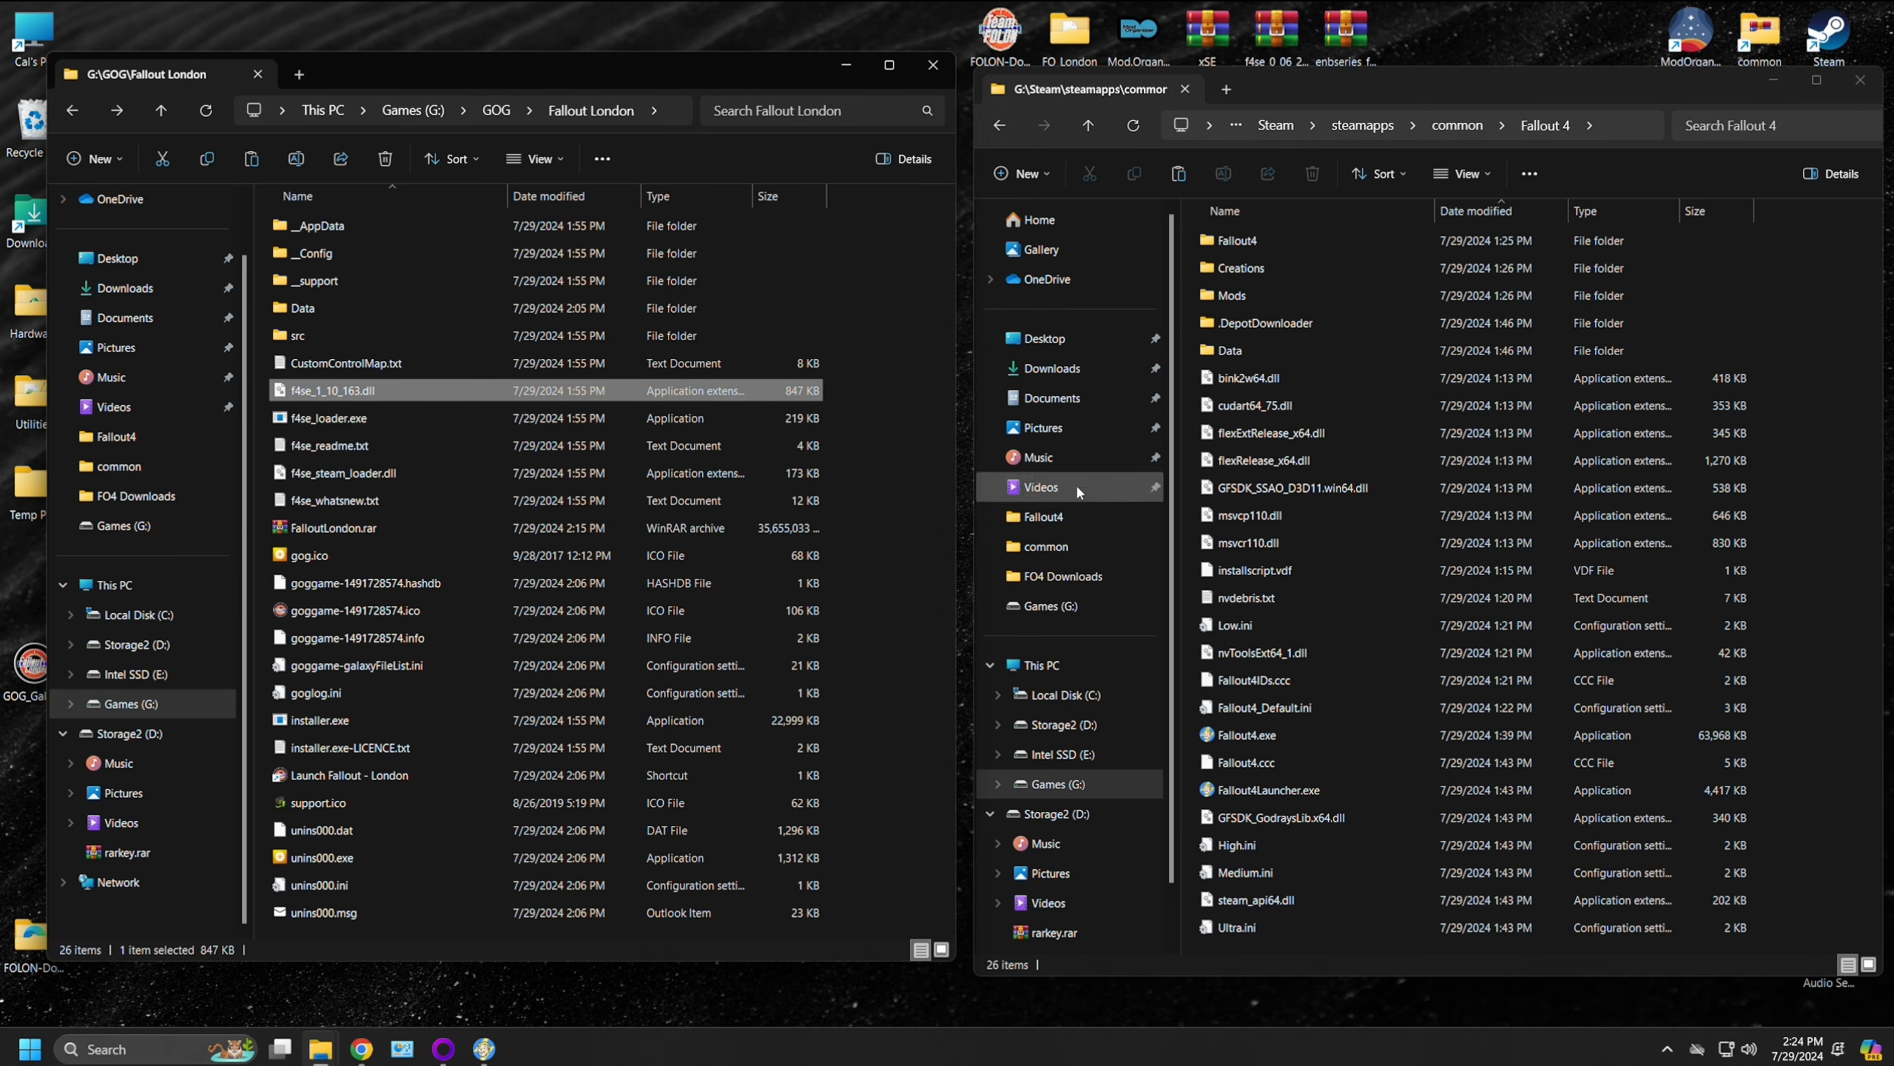
pyautogui.keyDown('ctrl'); pyautogui.click(411, 421); pyautogui.keyUp('ctrl')
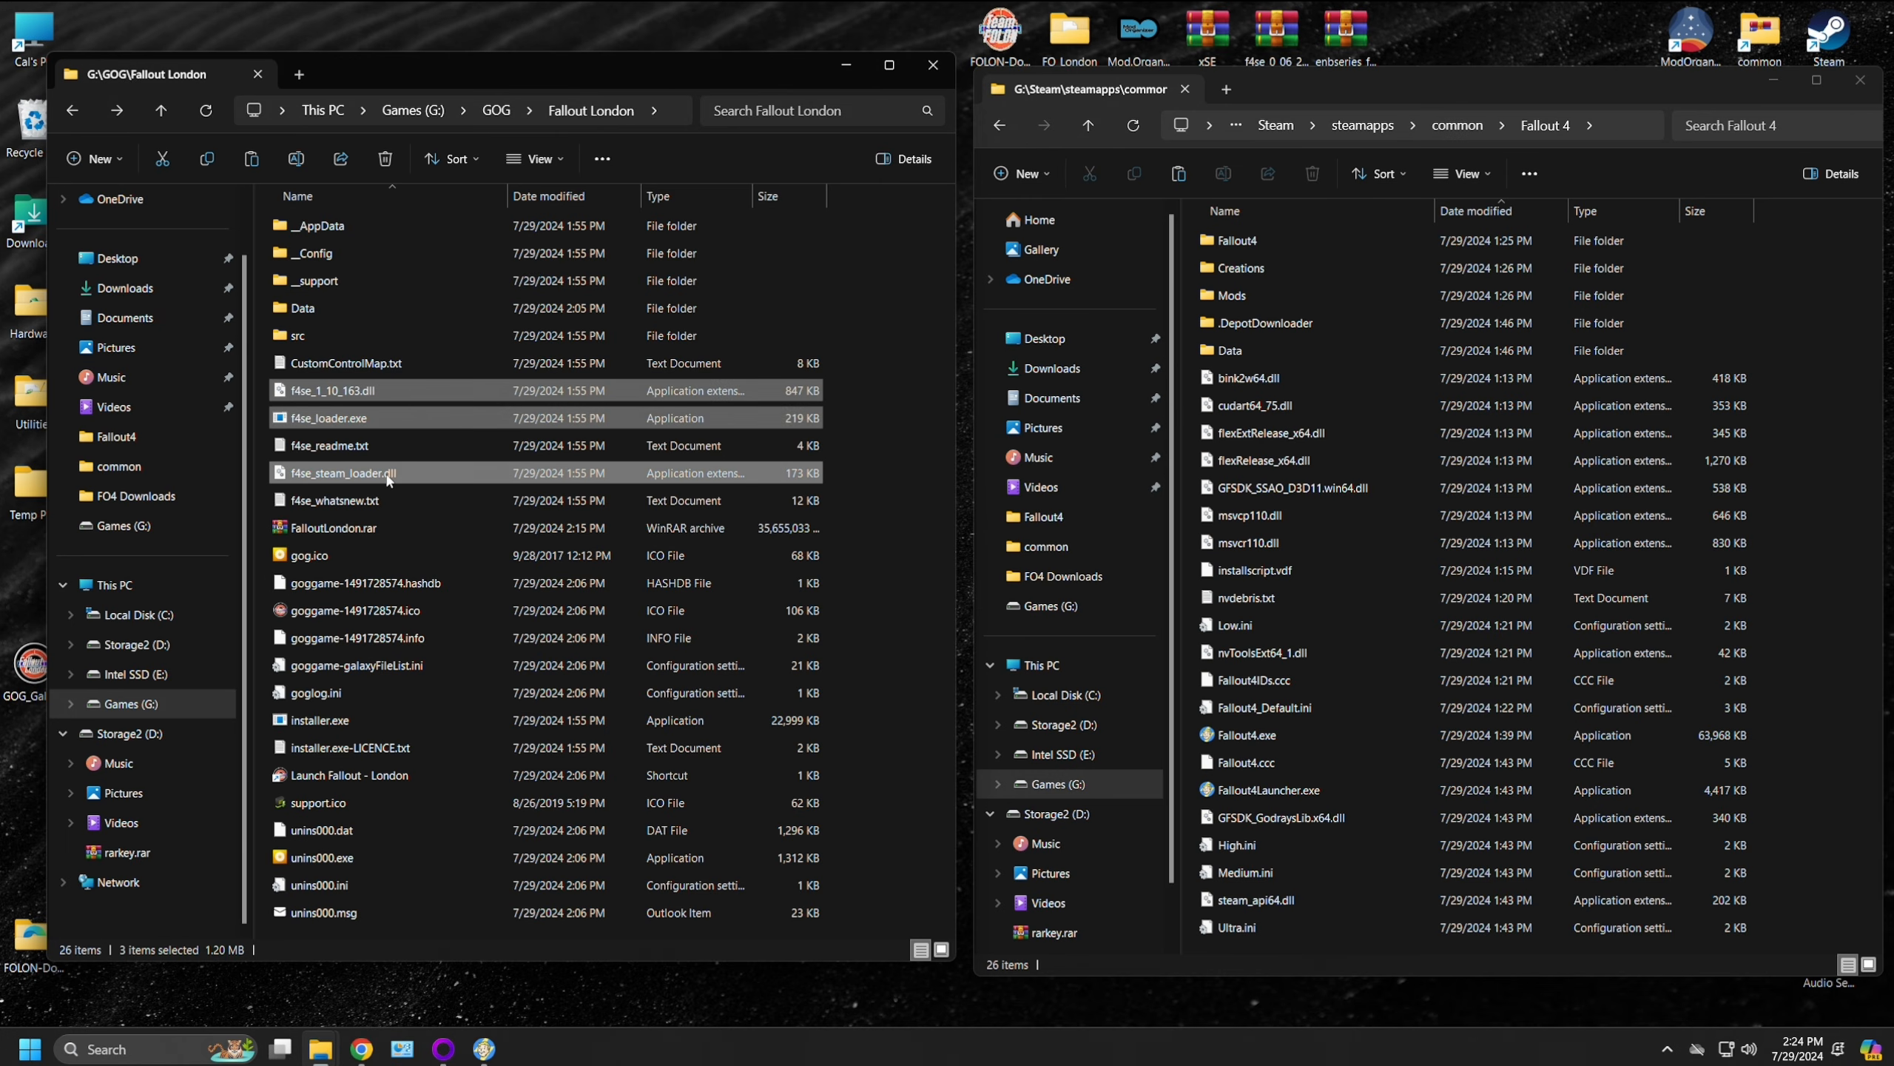
pyautogui.moveTo(414, 394); pyautogui.dragTo(1826, 559)
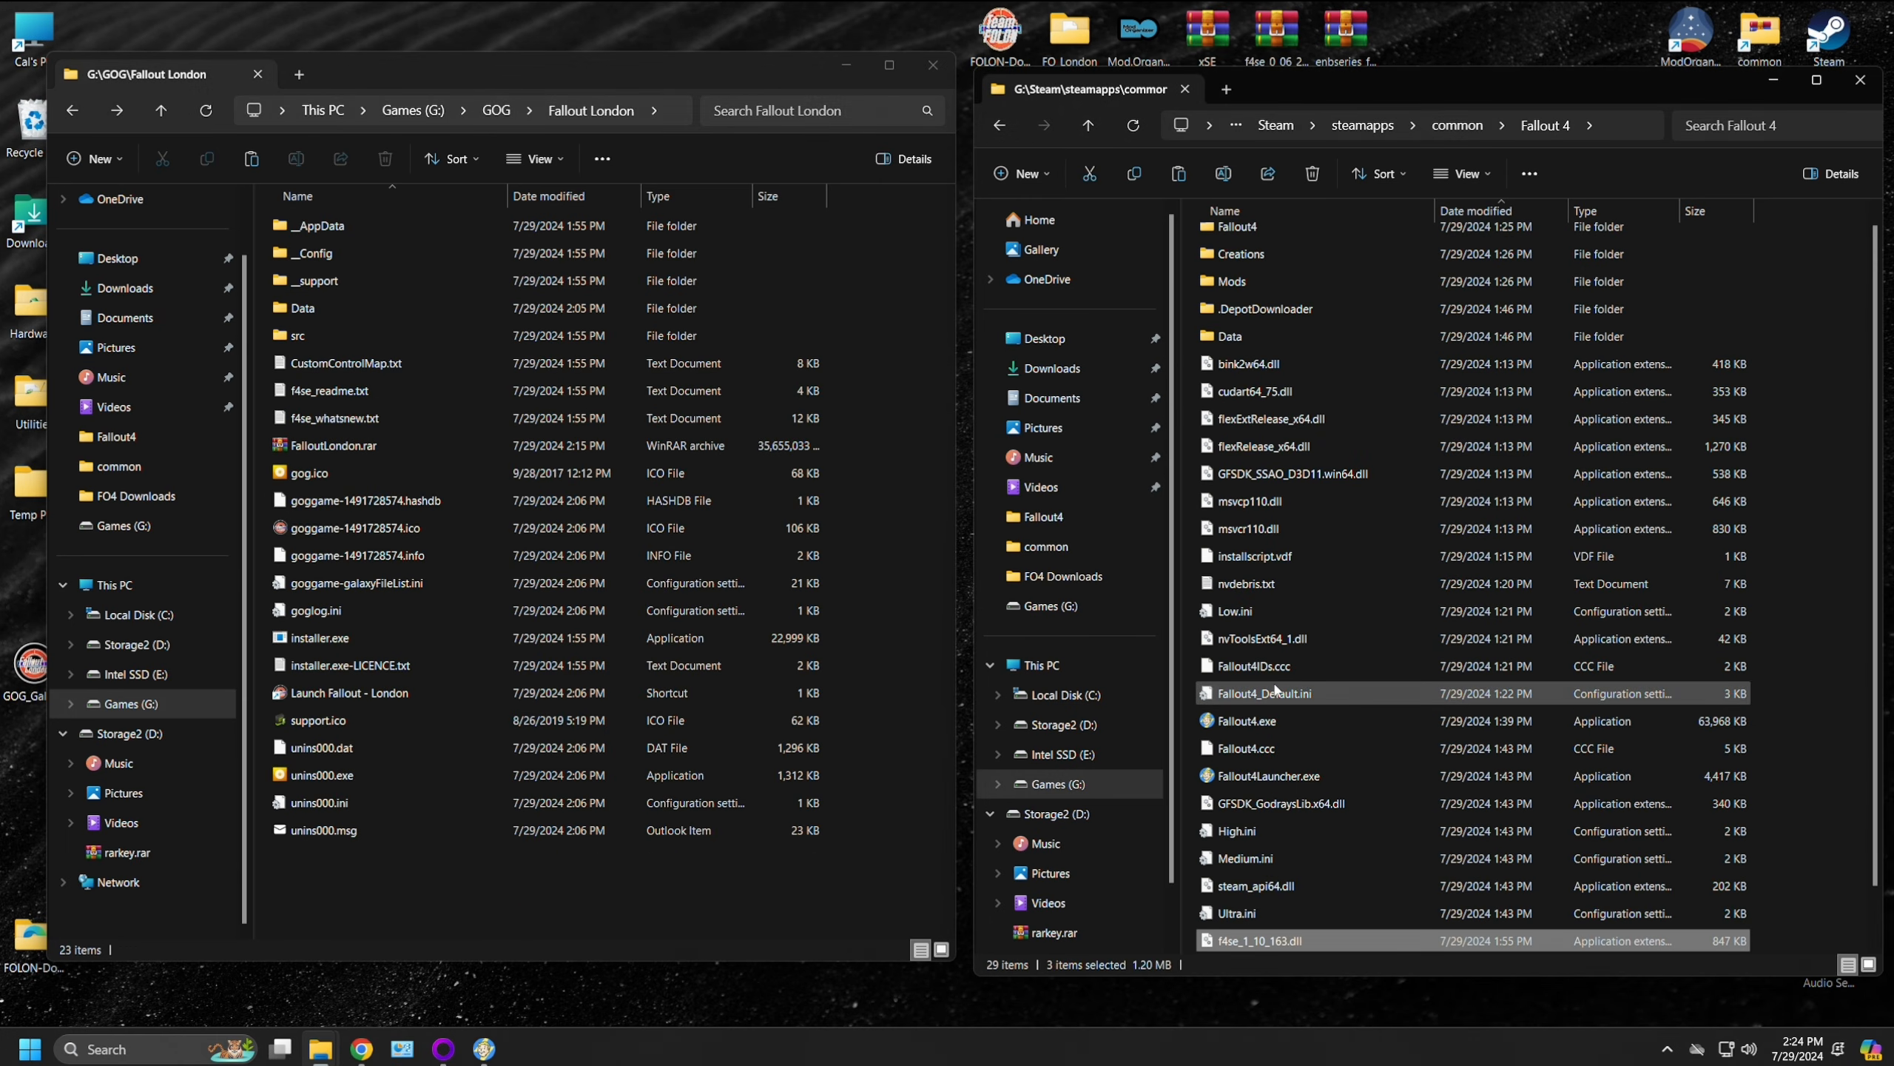
# Step: Close the GOG and Steam folder windows and return to Mod Organizer
pyautogui.click(929, 77)
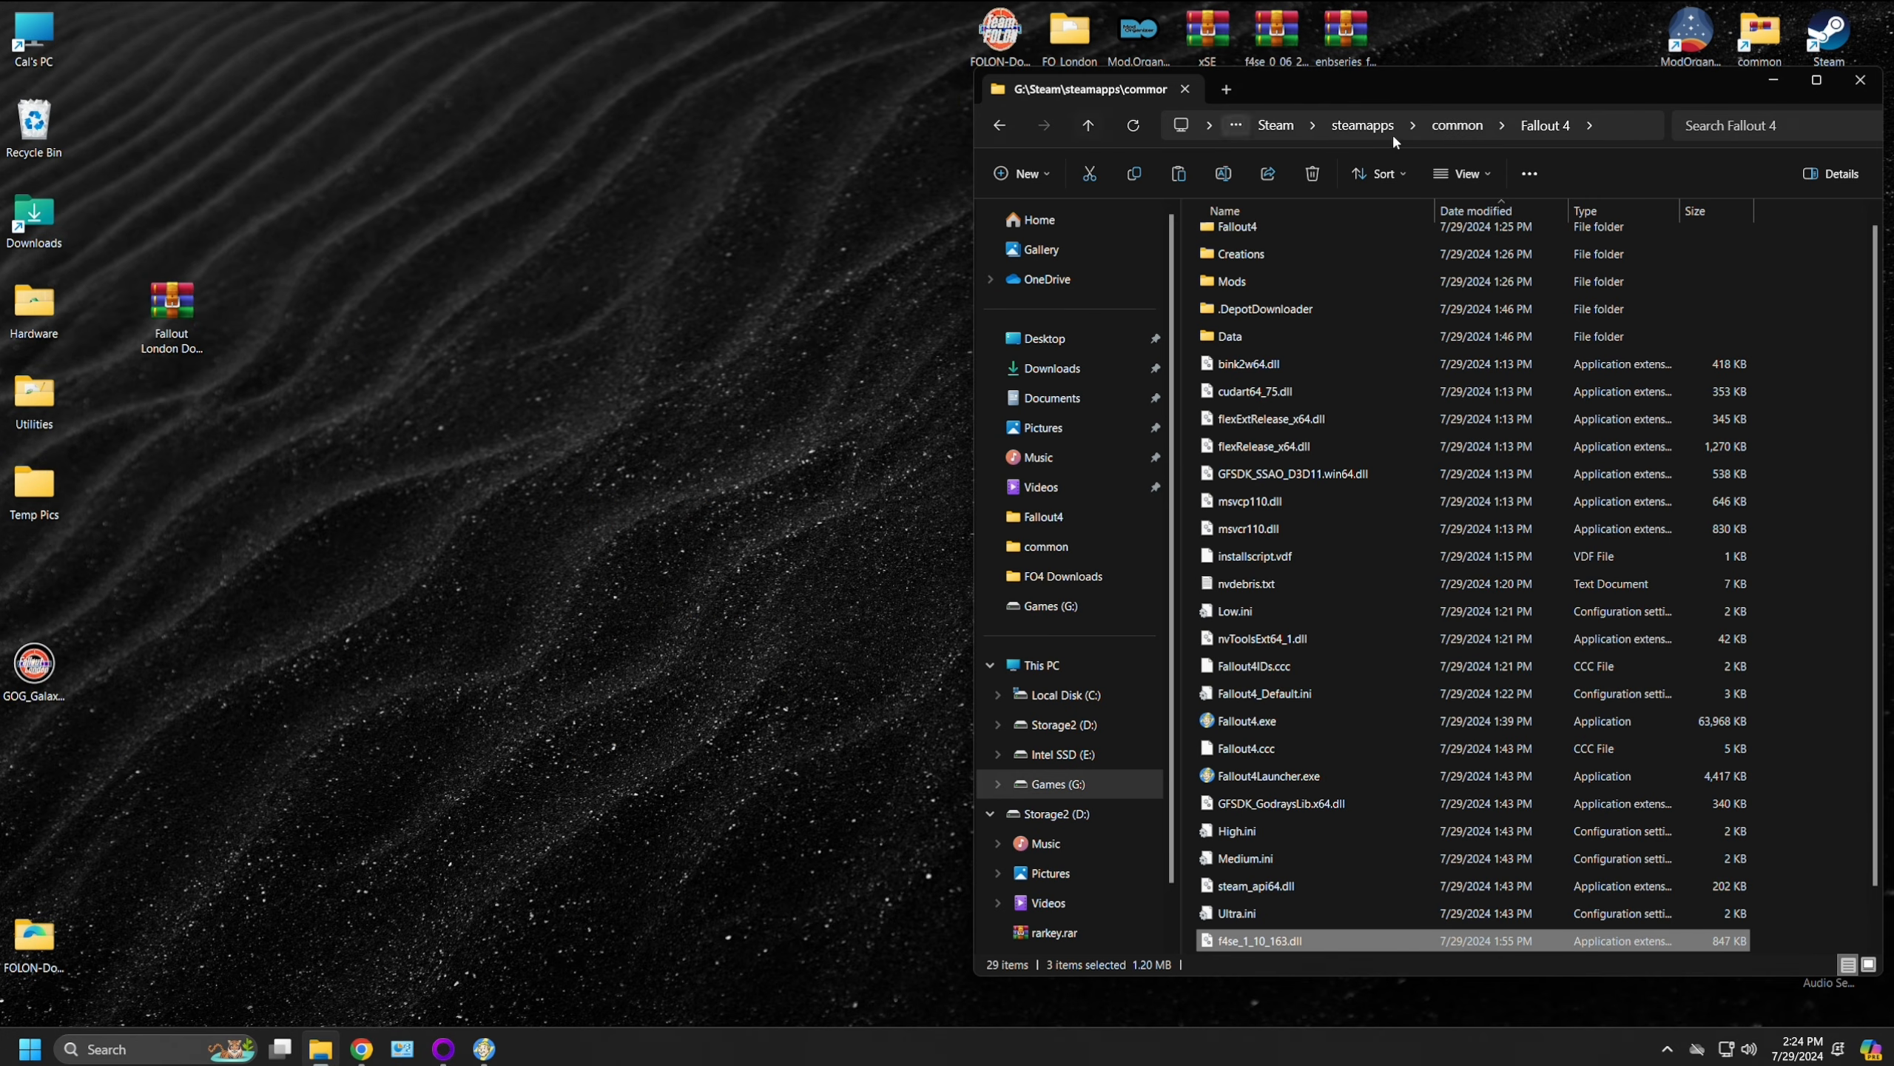
pyautogui.click(1861, 80)
pyautogui.hotkey('alt', 'Tab')
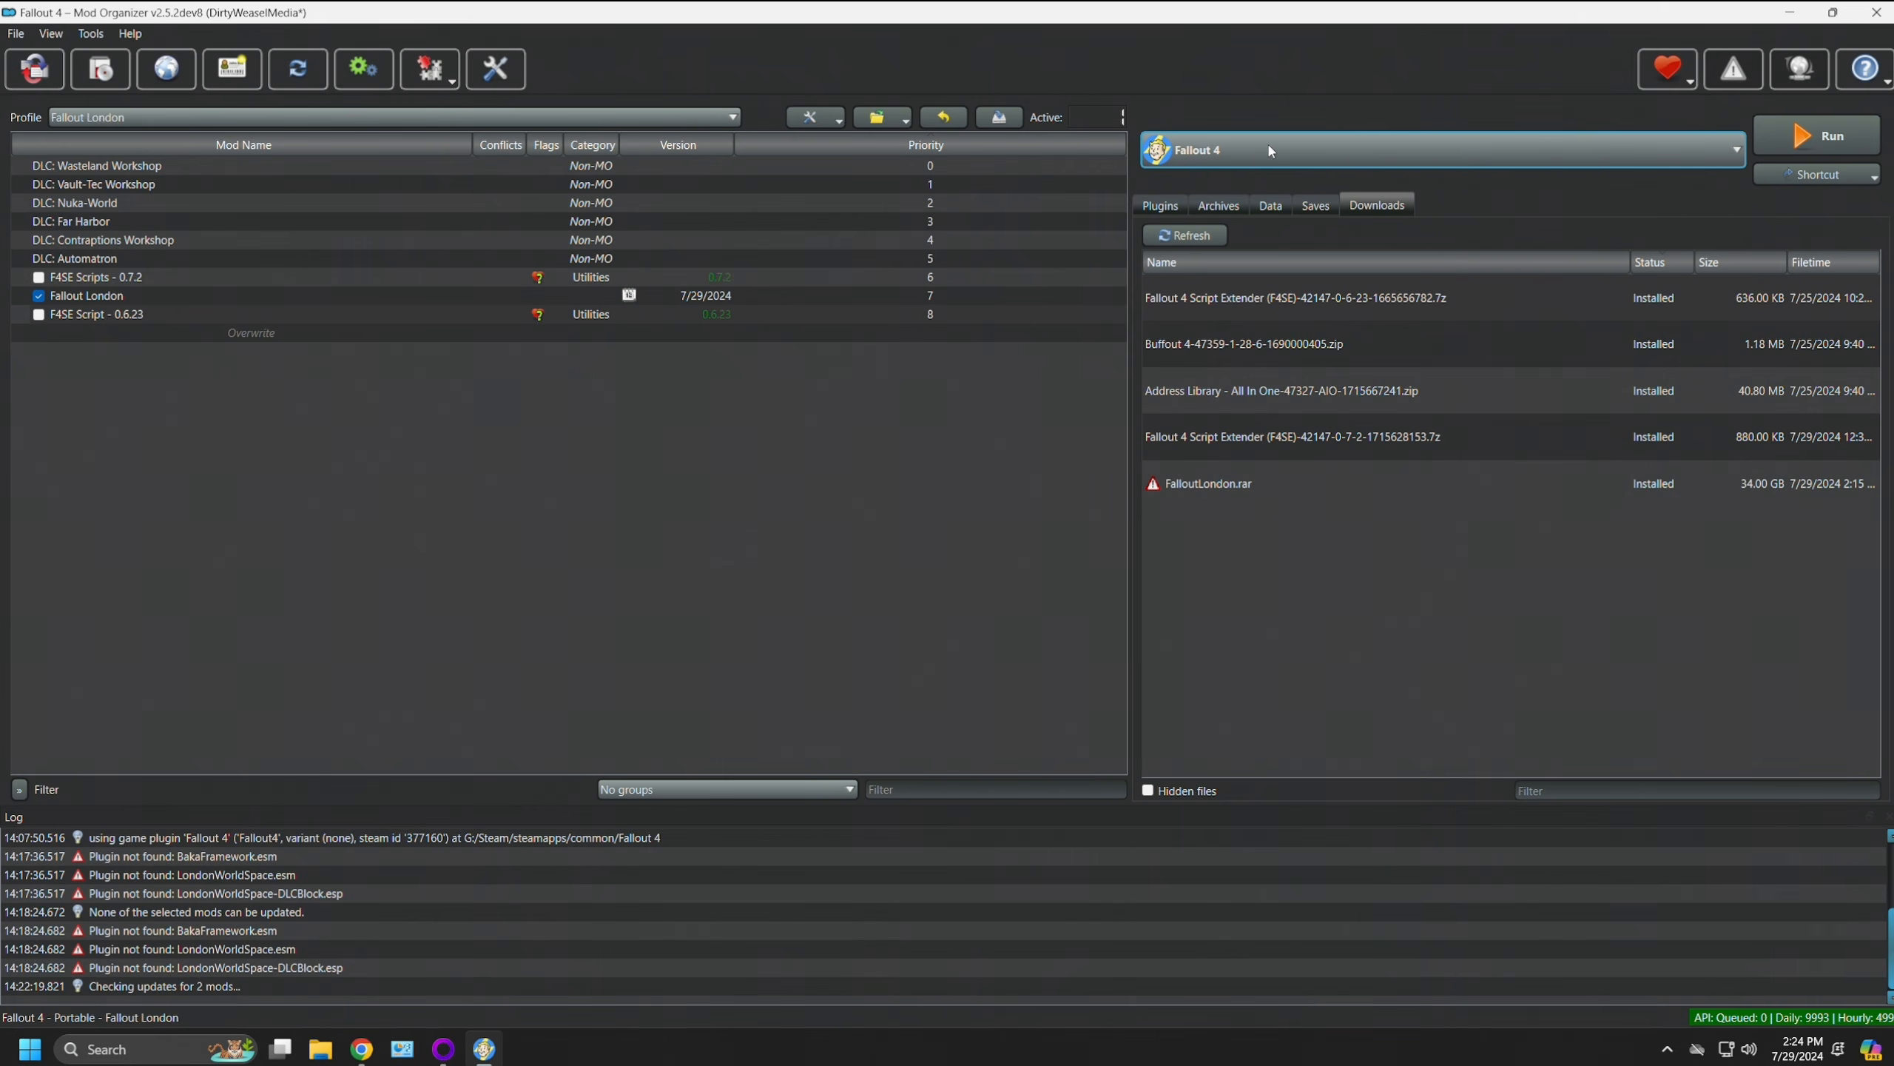
# Step: Select F4SE as the executable to run
pyautogui.click(1270, 150)
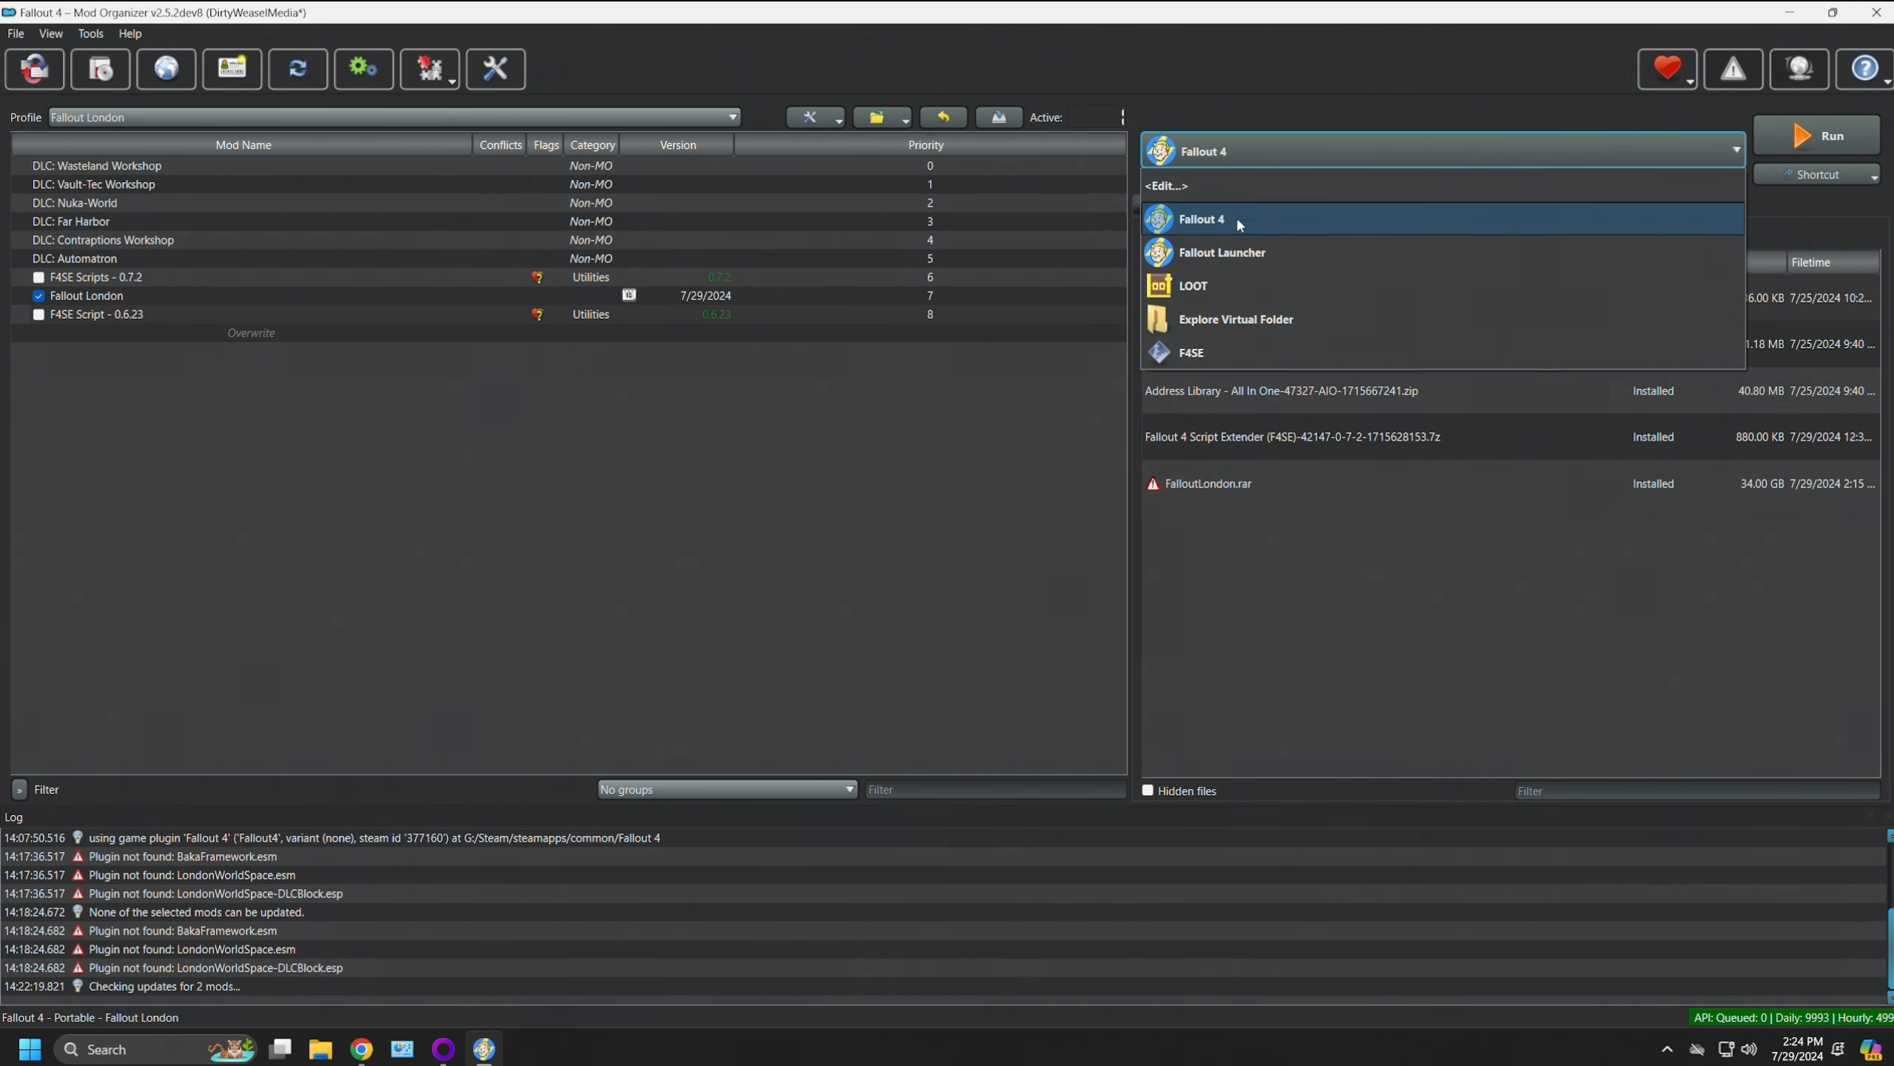
pyautogui.click(1211, 358)
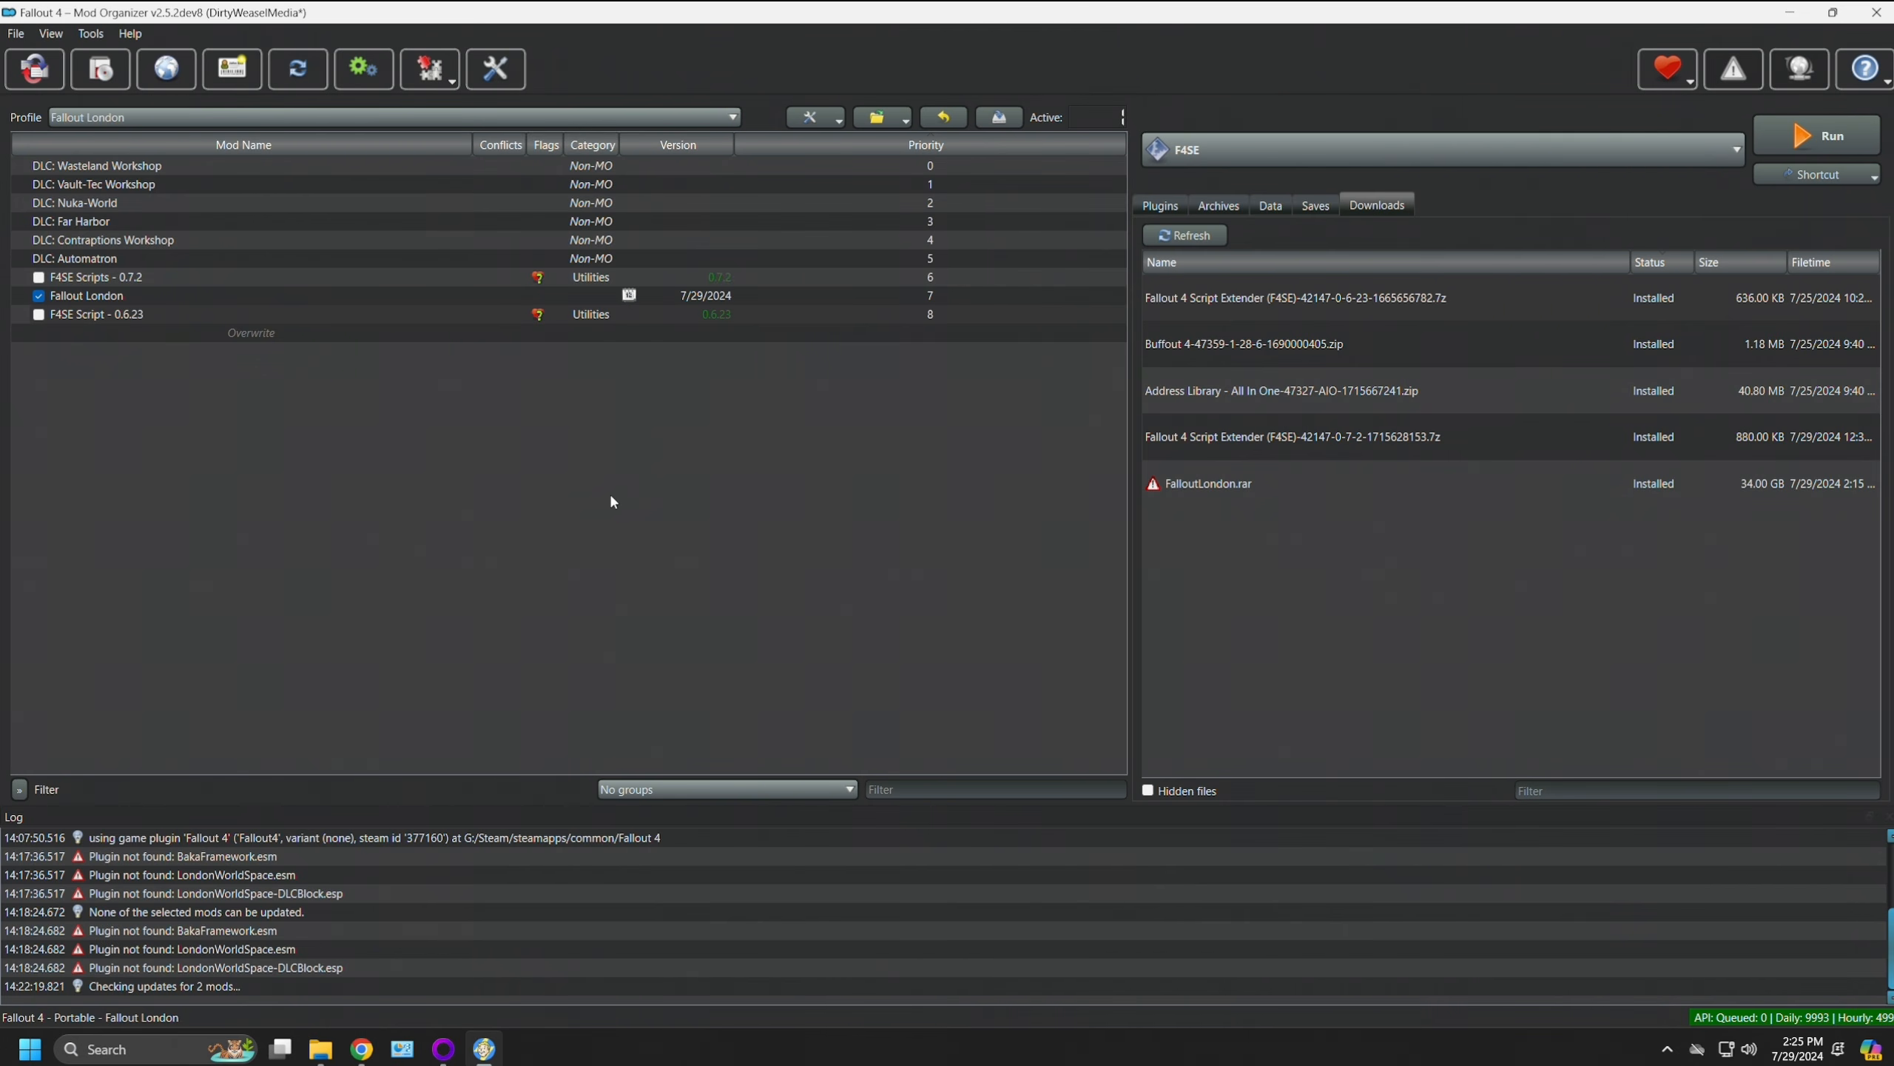
# Step: View the Fallout London profile's fallout4.ini in the INI Editor and close it without changes
pyautogui.click(452, 84)
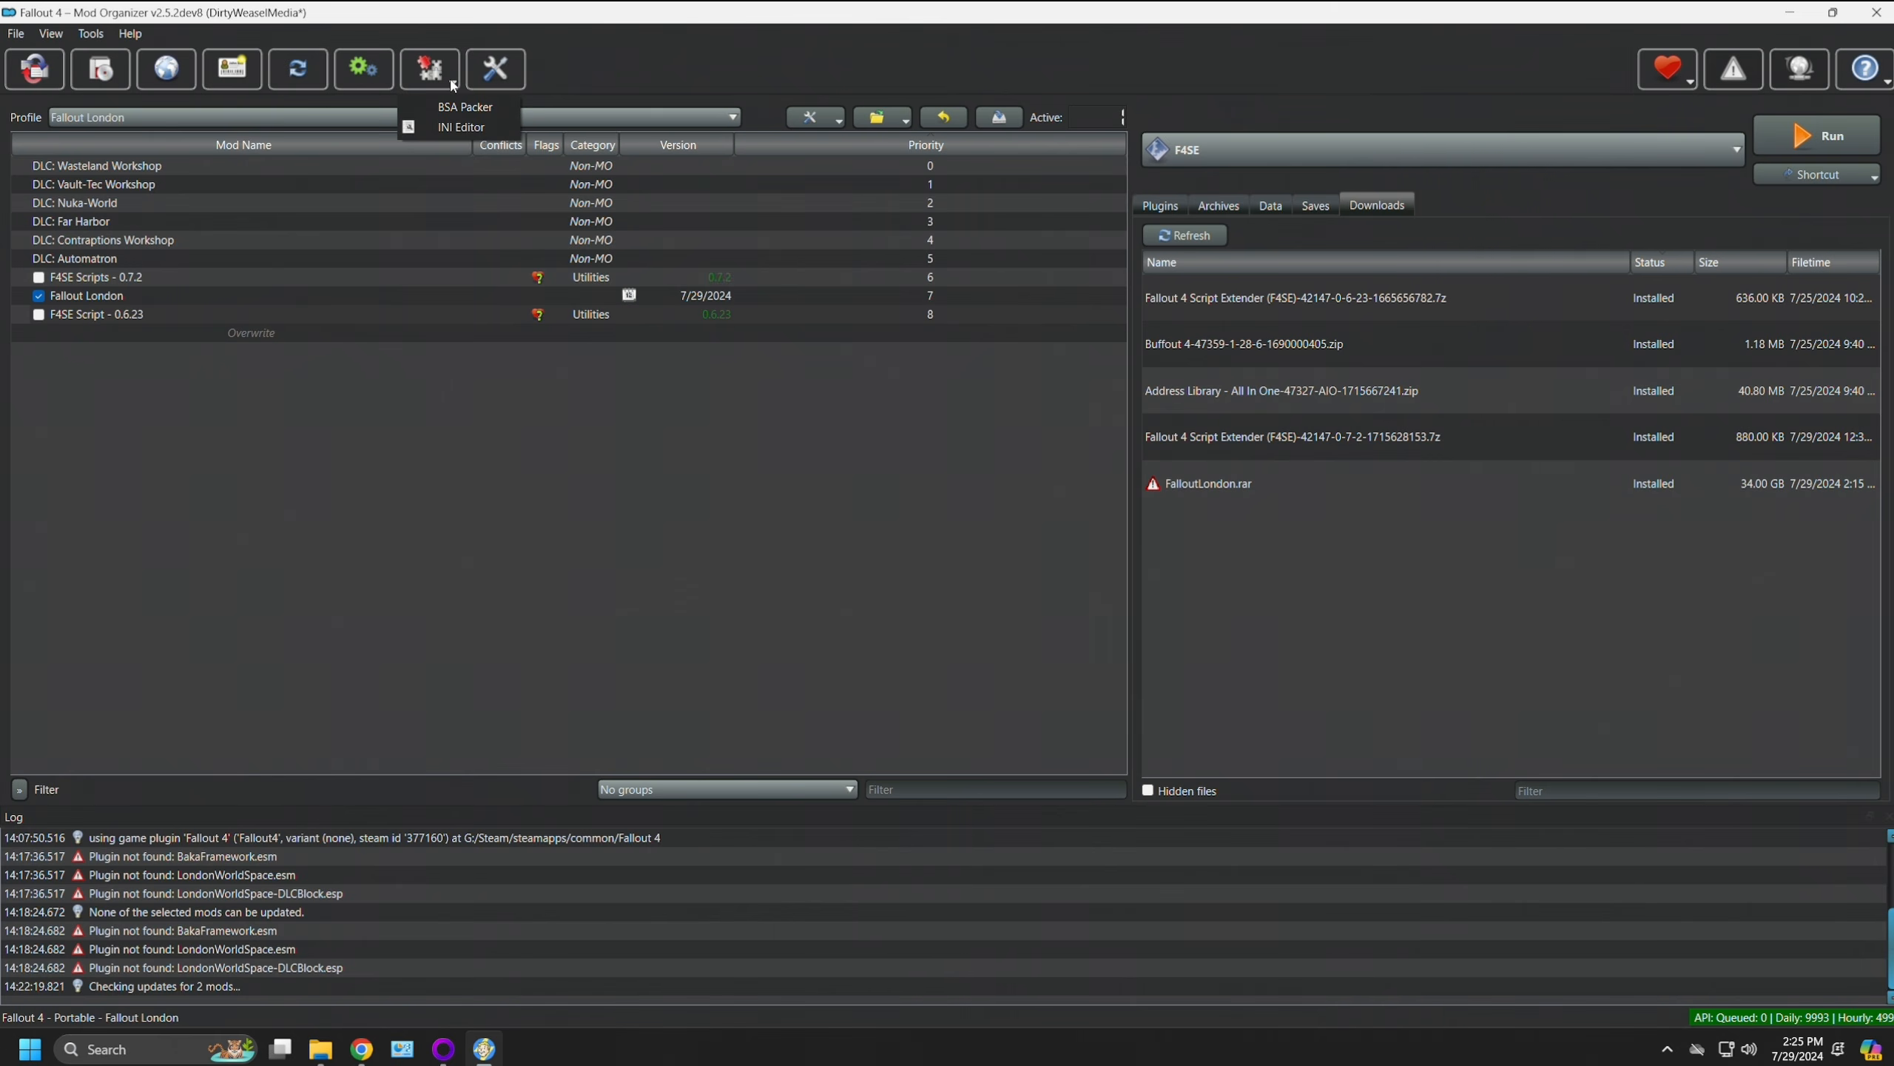
pyautogui.click(453, 125)
pyautogui.moveTo(1239, 437)
pyautogui.mouseDown()
pyautogui.moveTo(1237, 453)
pyautogui.moveTo(1244, 430)
pyautogui.mouseUp()
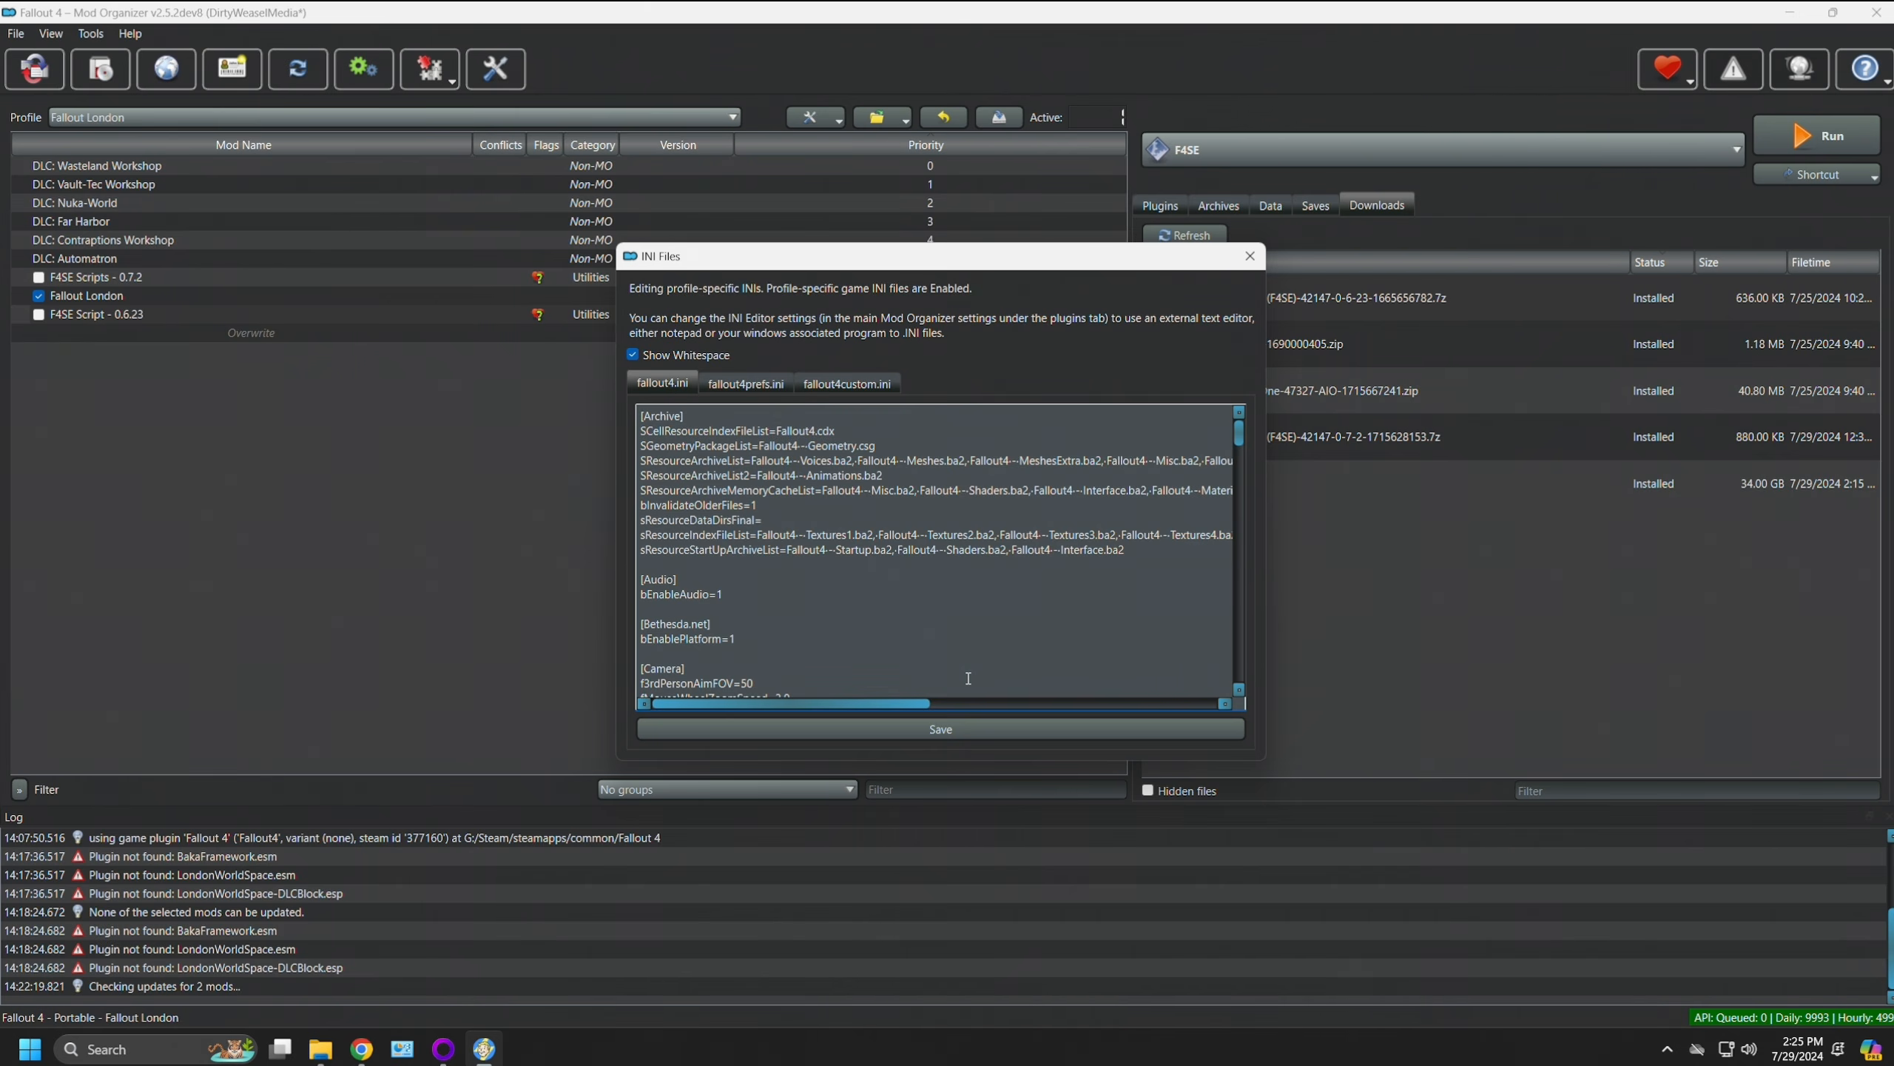
pyautogui.click(1242, 264)
# Step: Switch to the GOG Fallout London folder in File Explorer and open Fallout4.ini from its __Config folder in Notepad++
pyautogui.click(321, 1049)
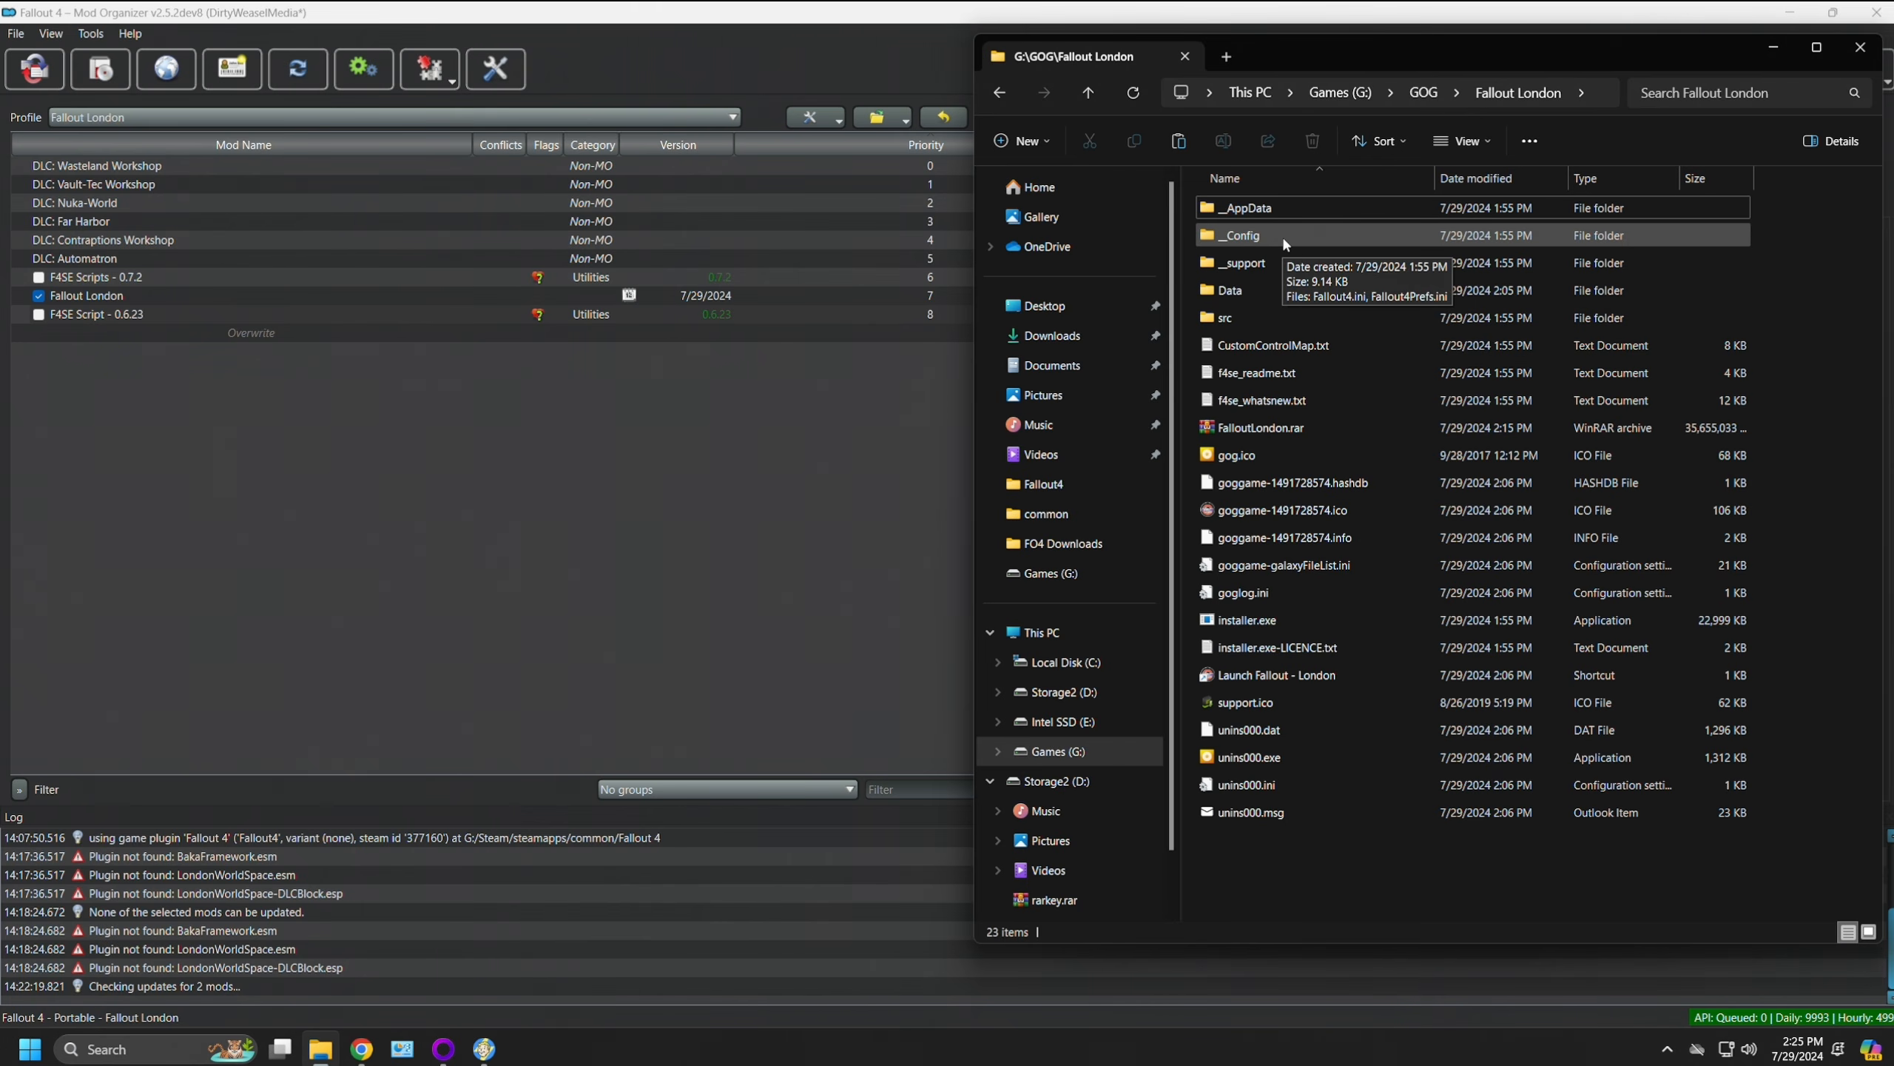
pyautogui.doubleClick(1285, 244)
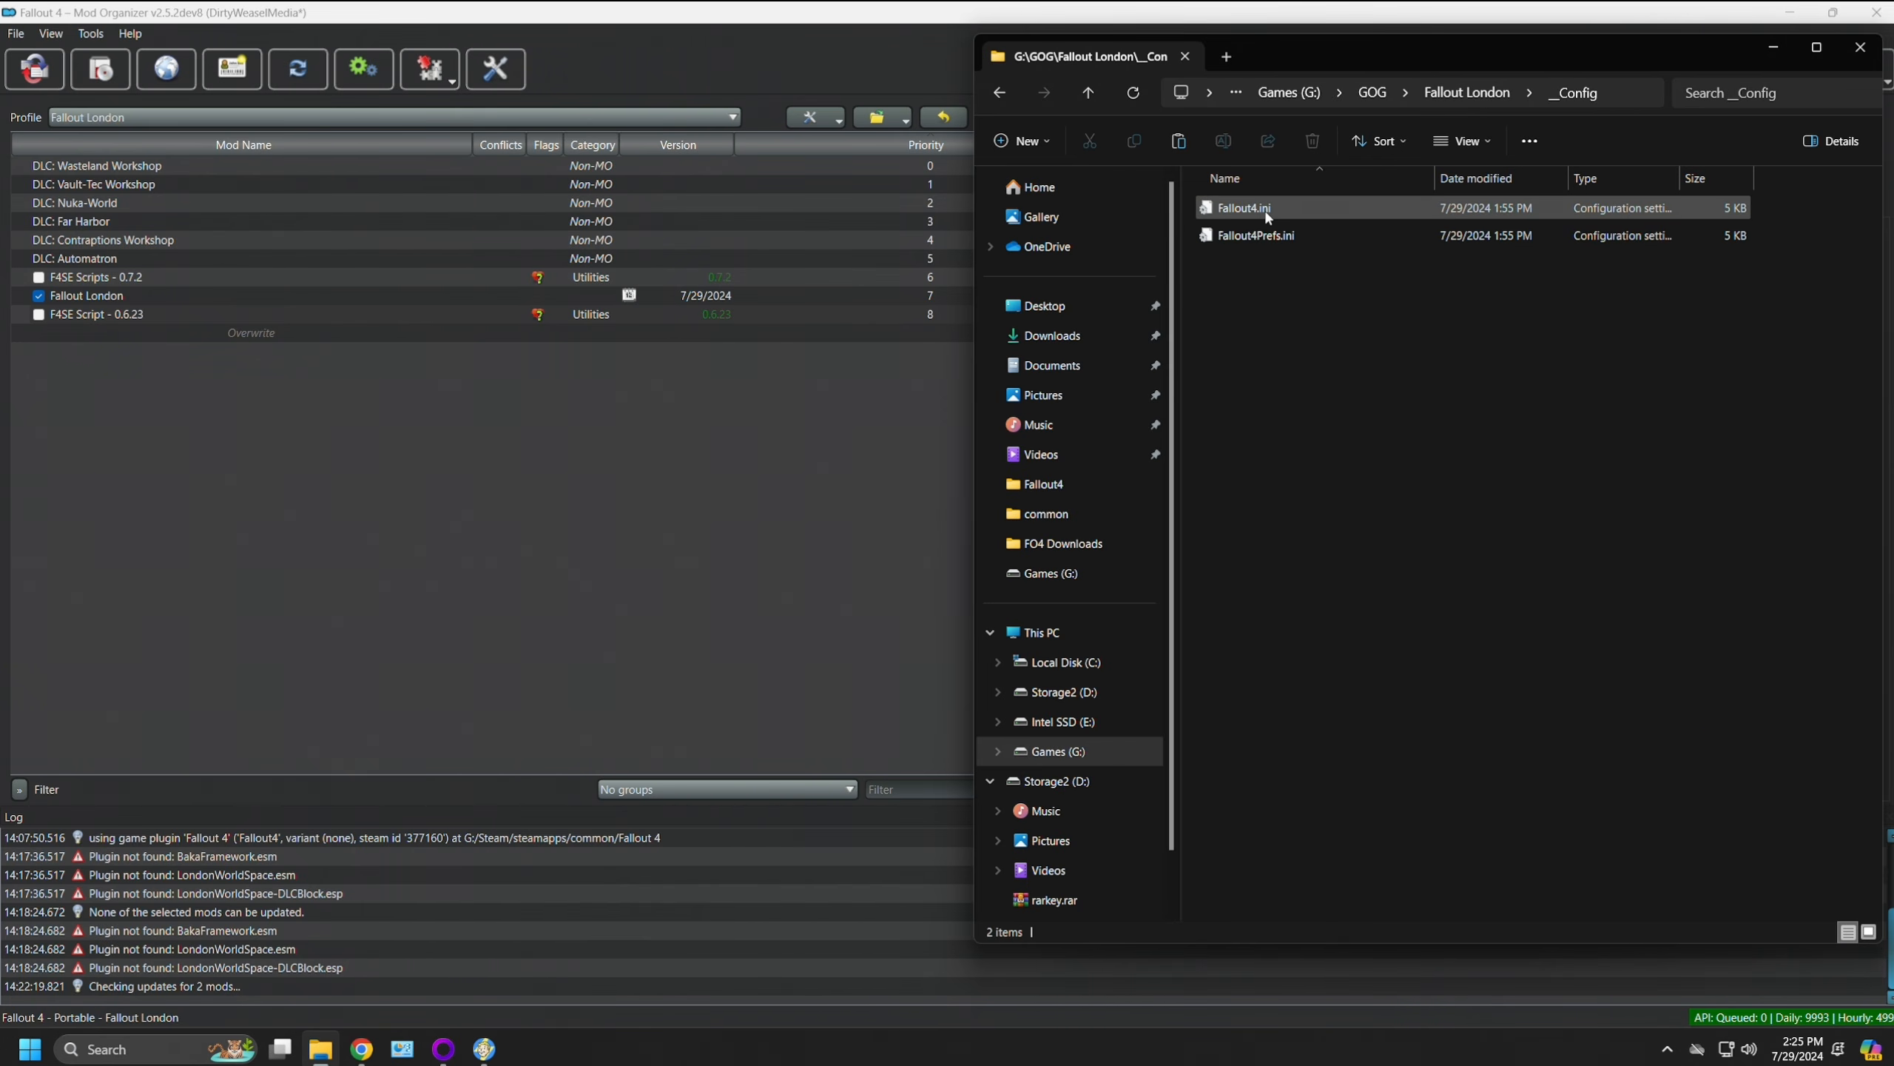
pyautogui.click(1278, 247)
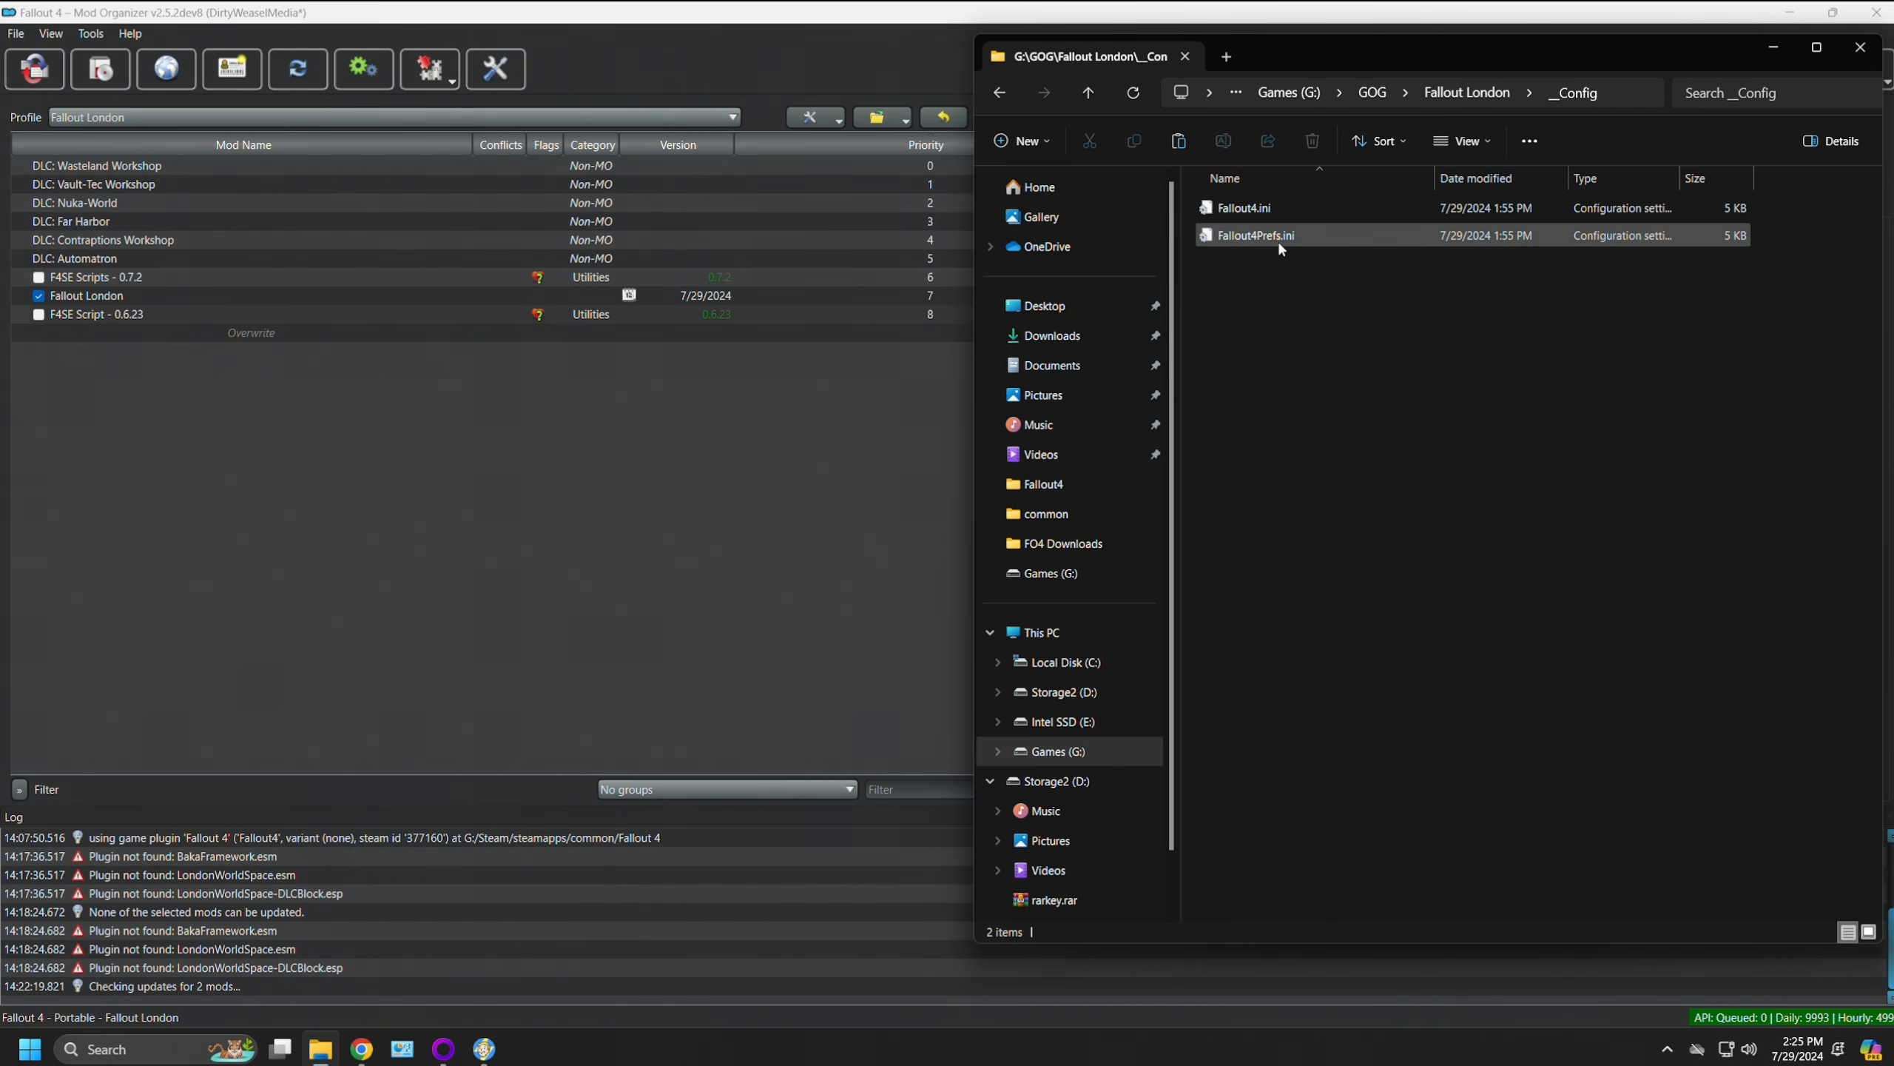
pyautogui.rightClick(1262, 209)
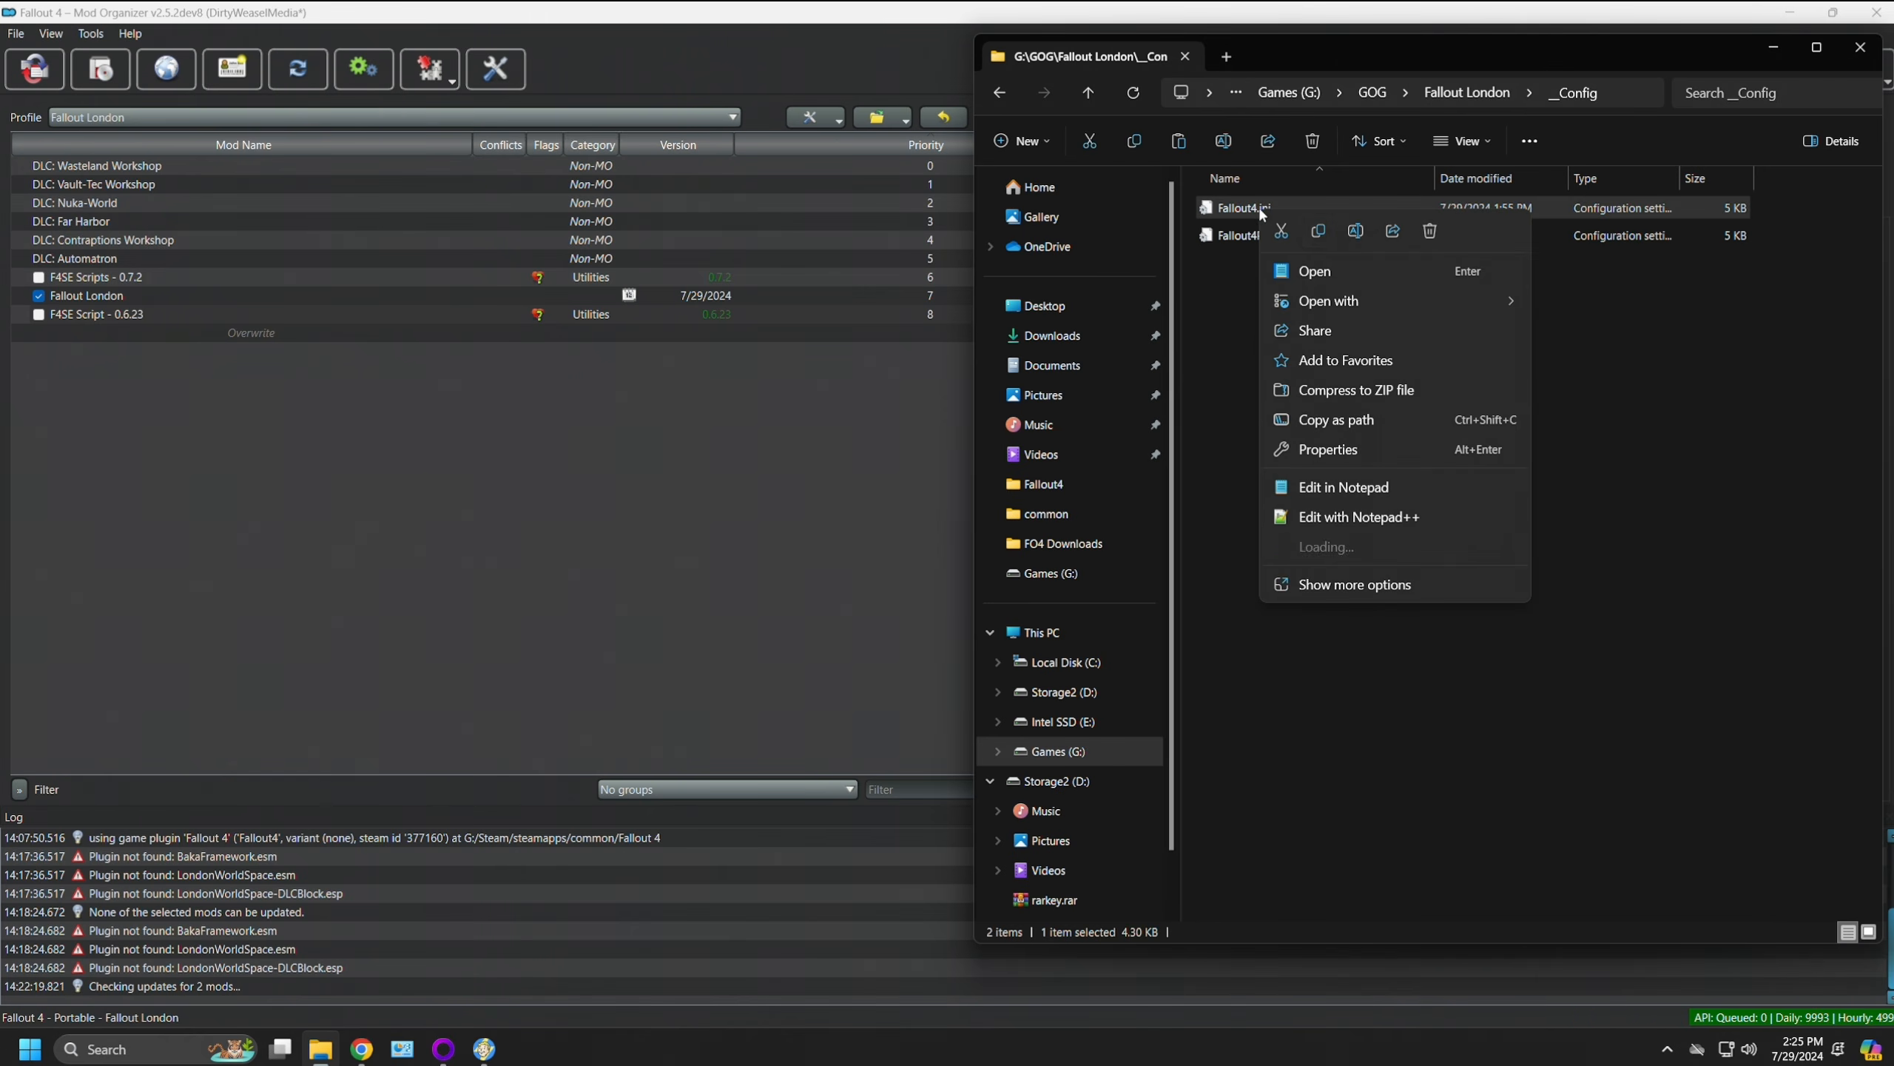
pyautogui.click(1354, 519)
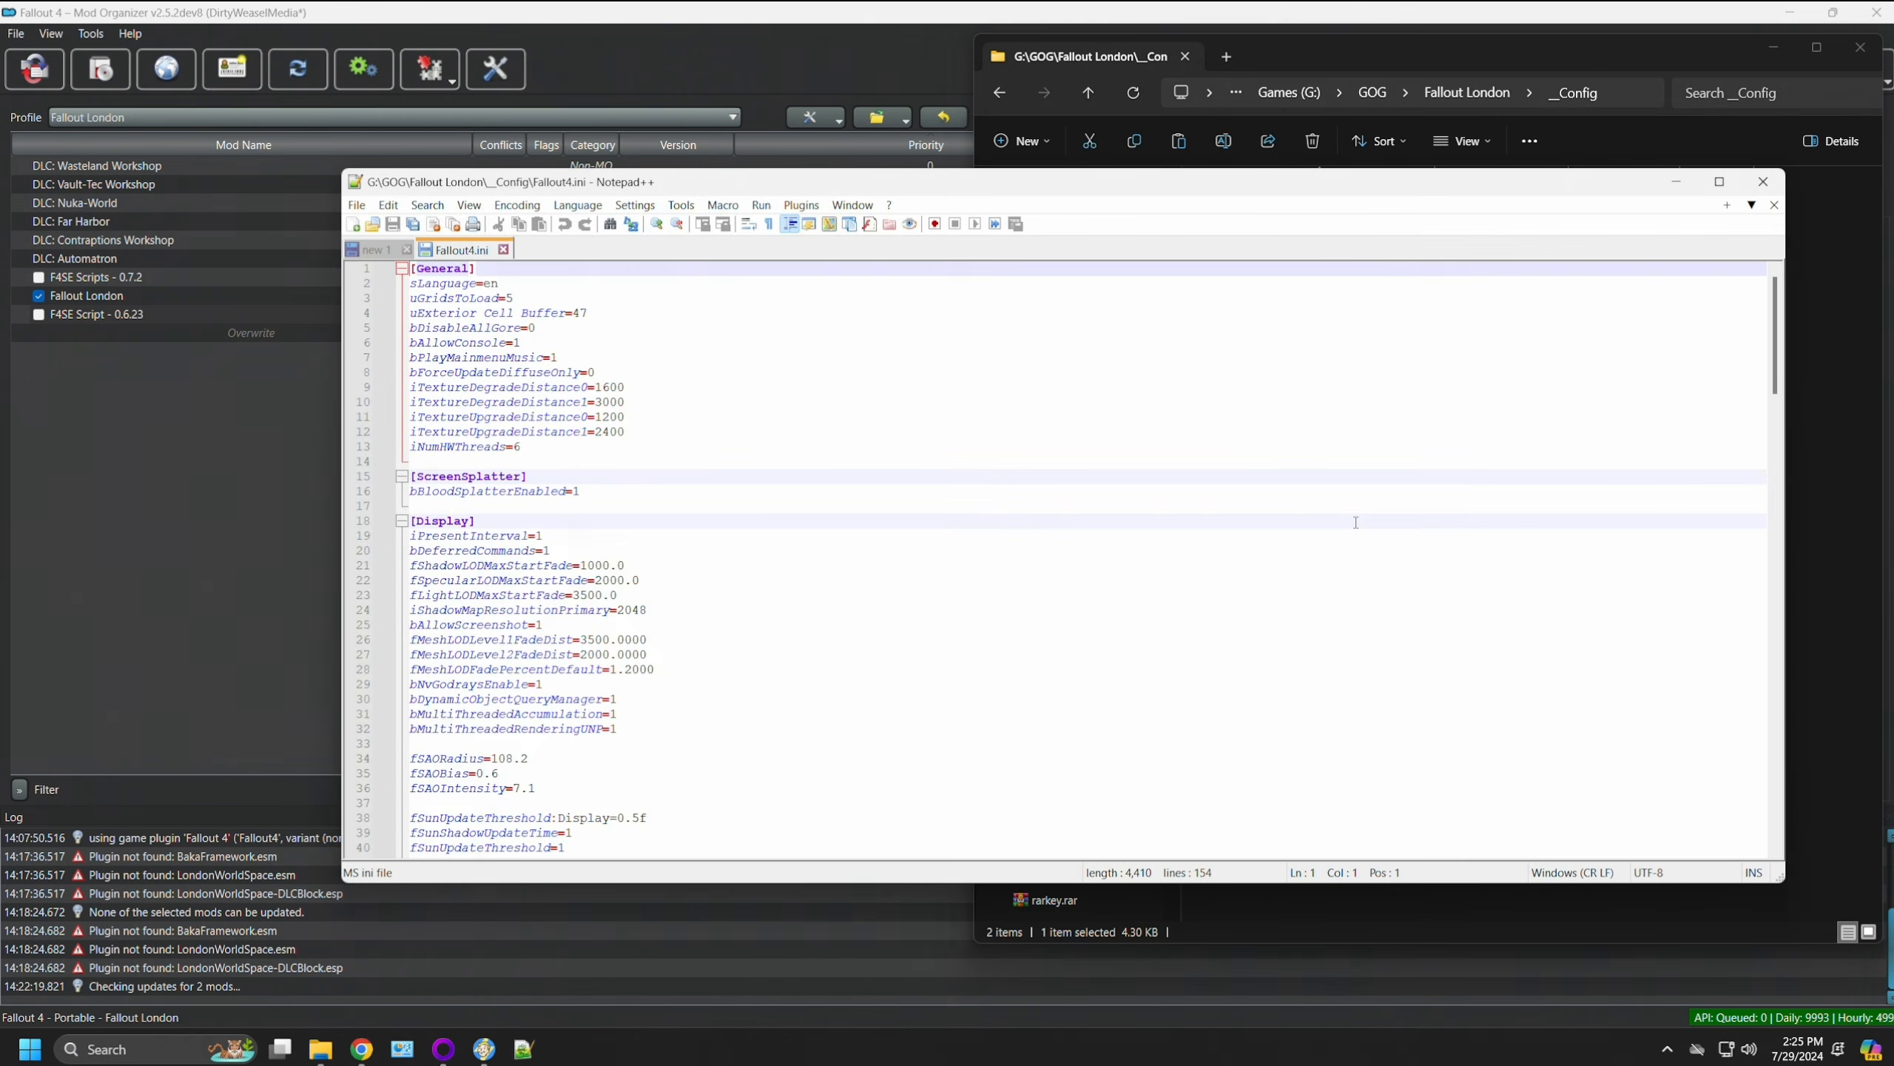
# Step: Examine the LondonWorldSpace archive entries in the [Archive] section of Fallout4.ini, close the file and minimize Notepad++
pyautogui.scroll(-4, 786, 483)
pyautogui.scroll(4, 786, 483)
pyautogui.scroll(-4, 786, 483)
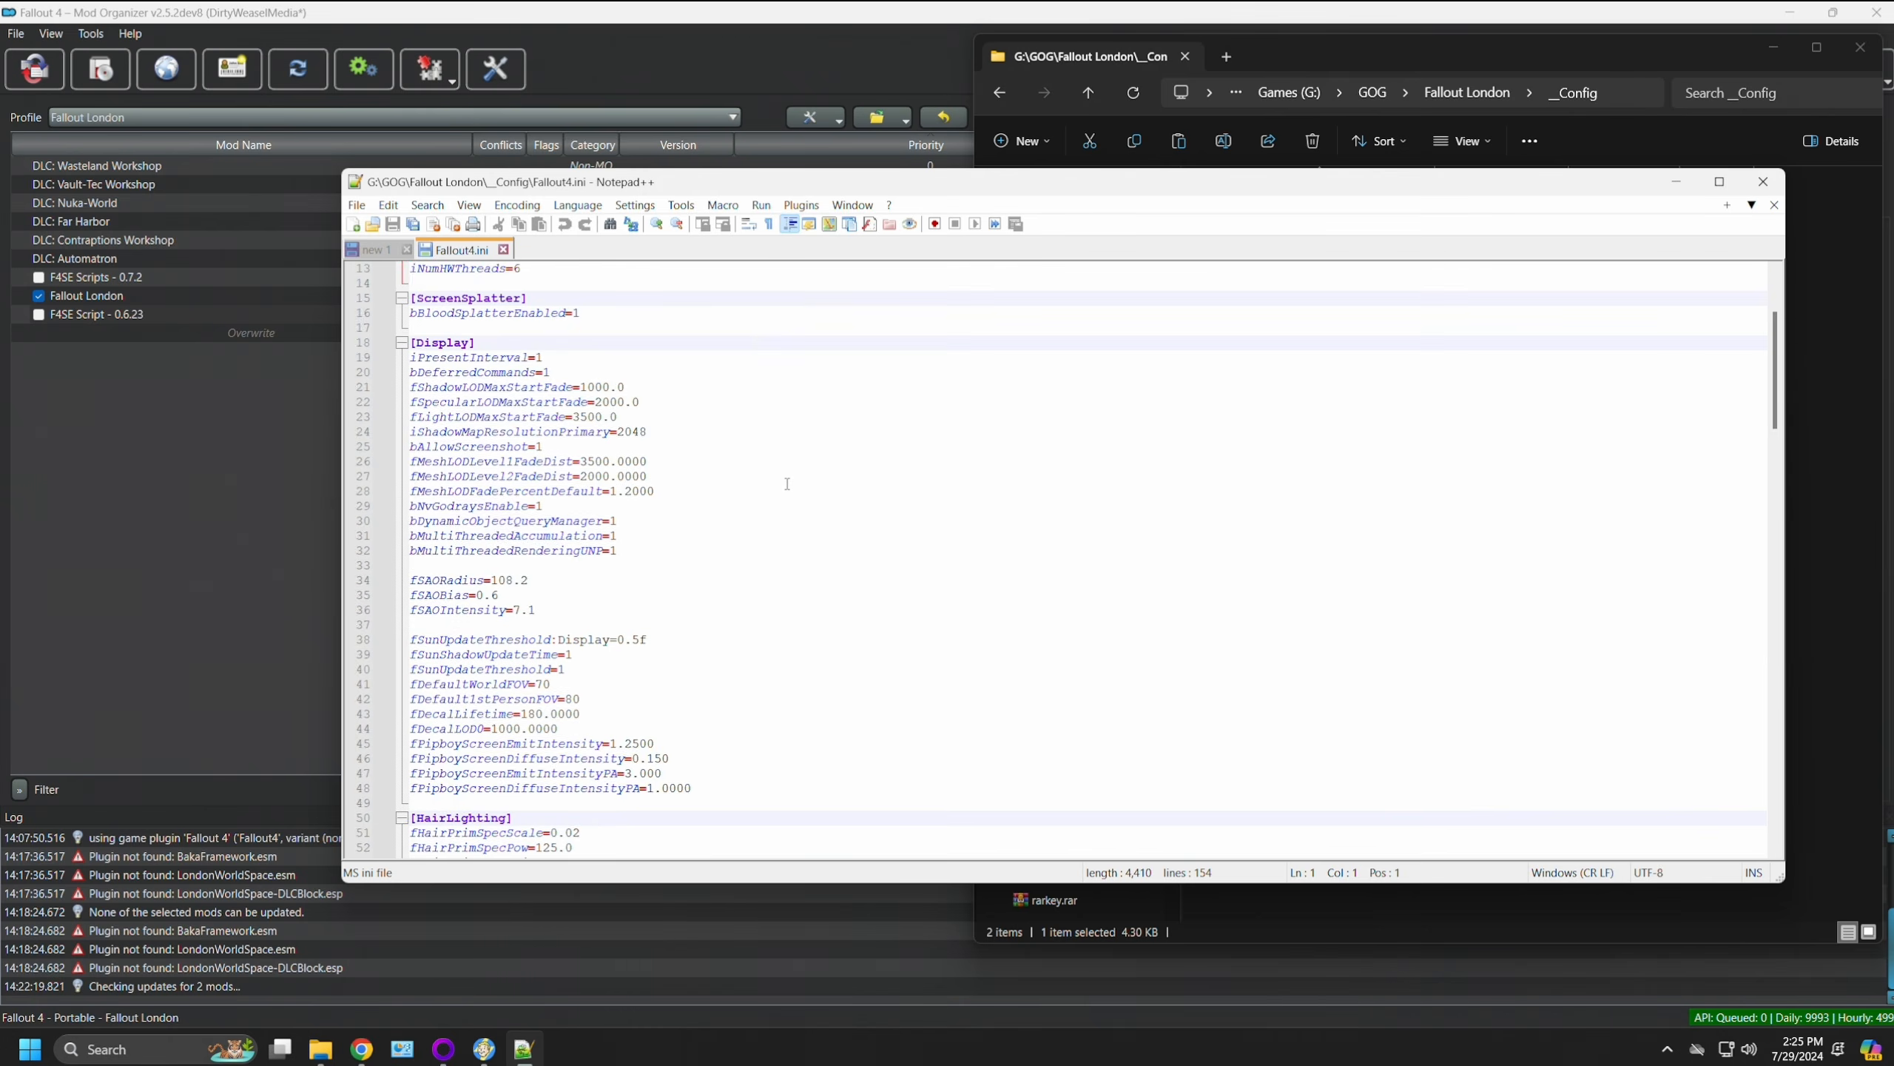
pyautogui.scroll(-20, 787, 484)
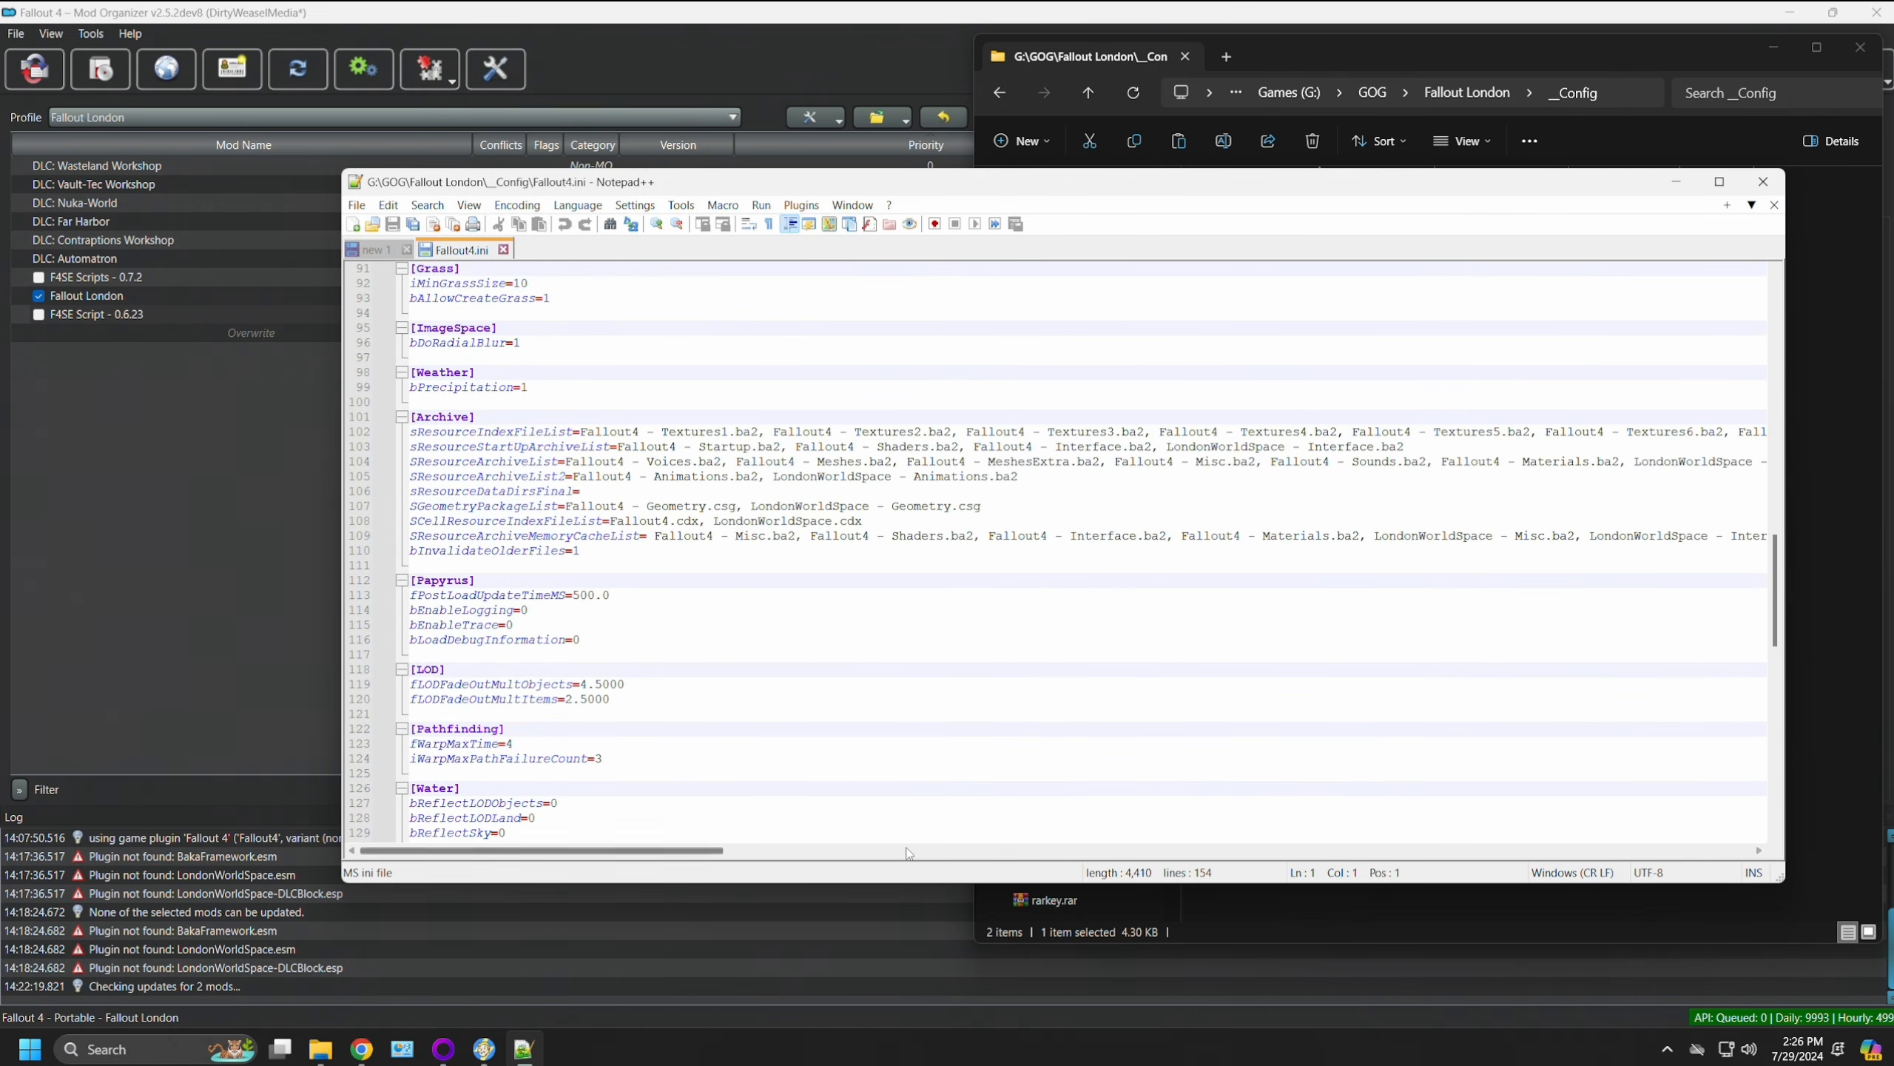
pyautogui.moveTo(566, 851); pyautogui.dragTo(657, 851)
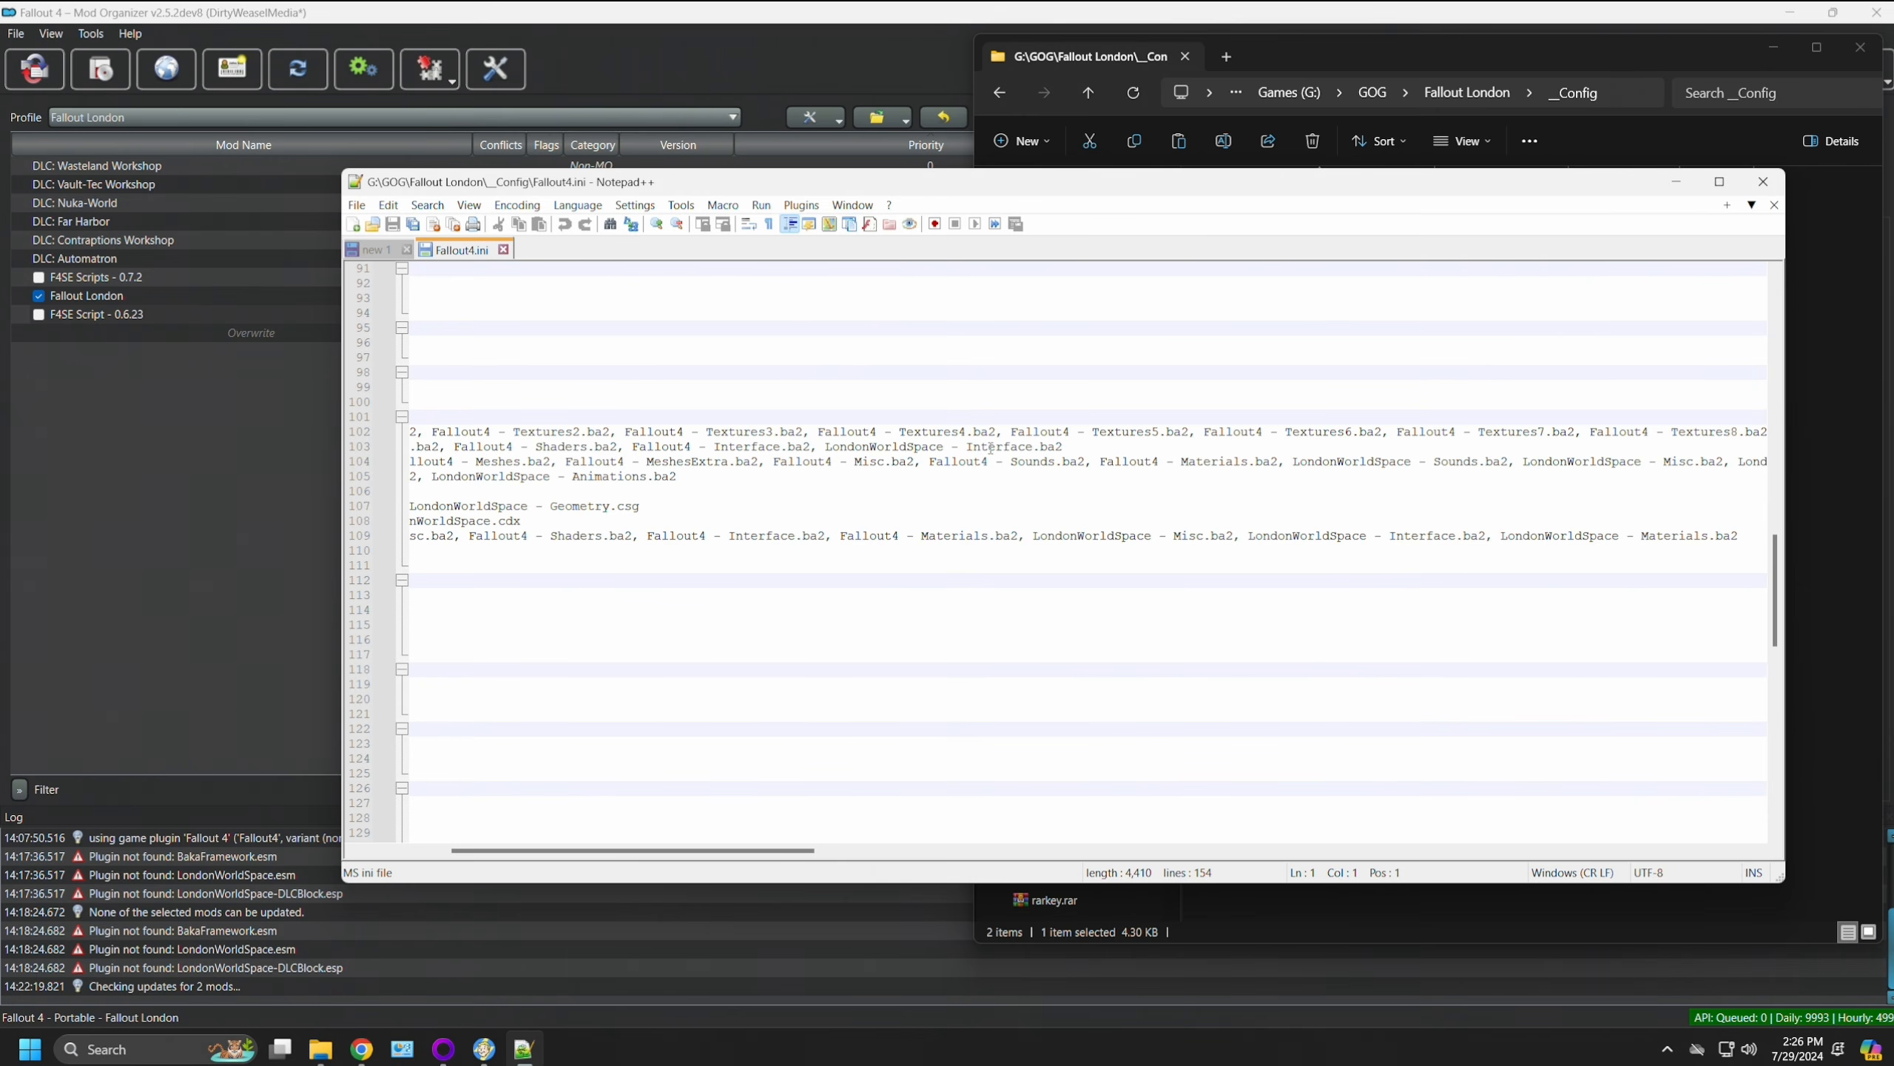
pyautogui.hscroll(5, 989, 447)
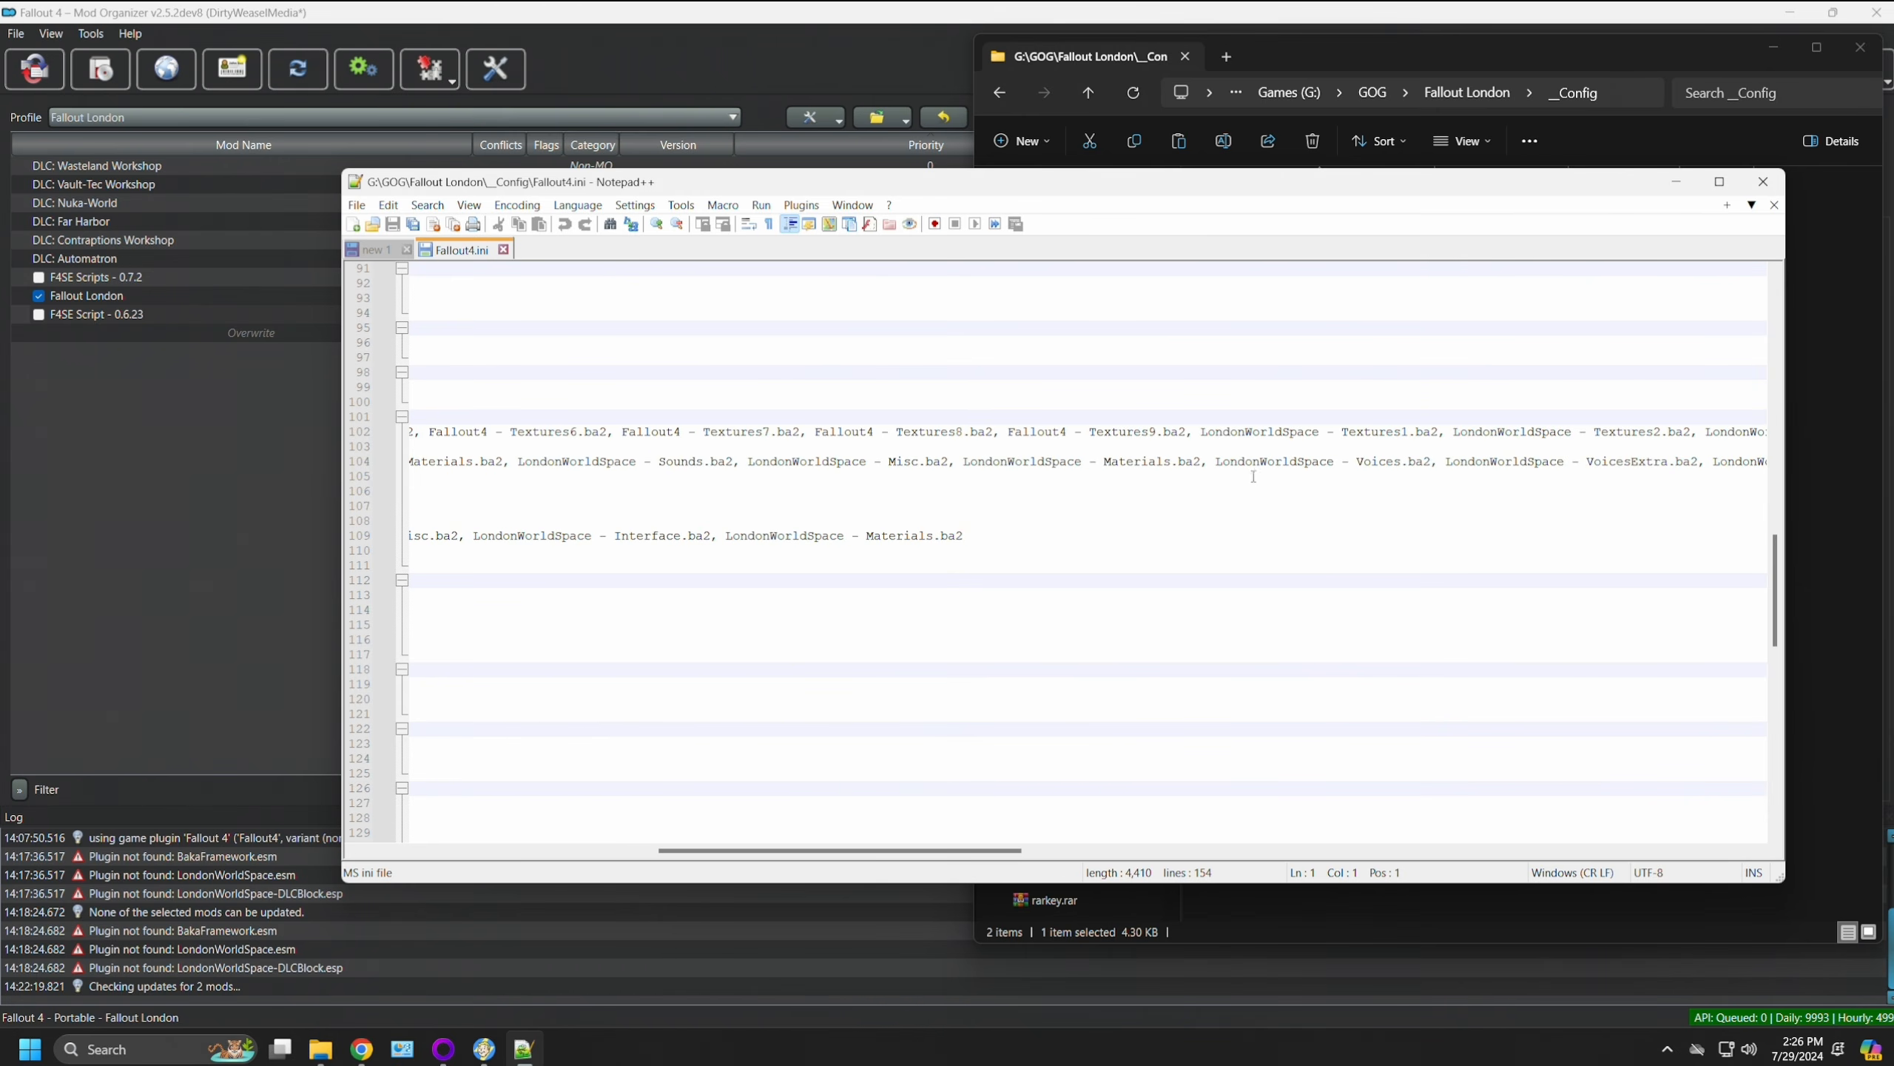
pyautogui.moveTo(893, 852); pyautogui.dragTo(554, 834)
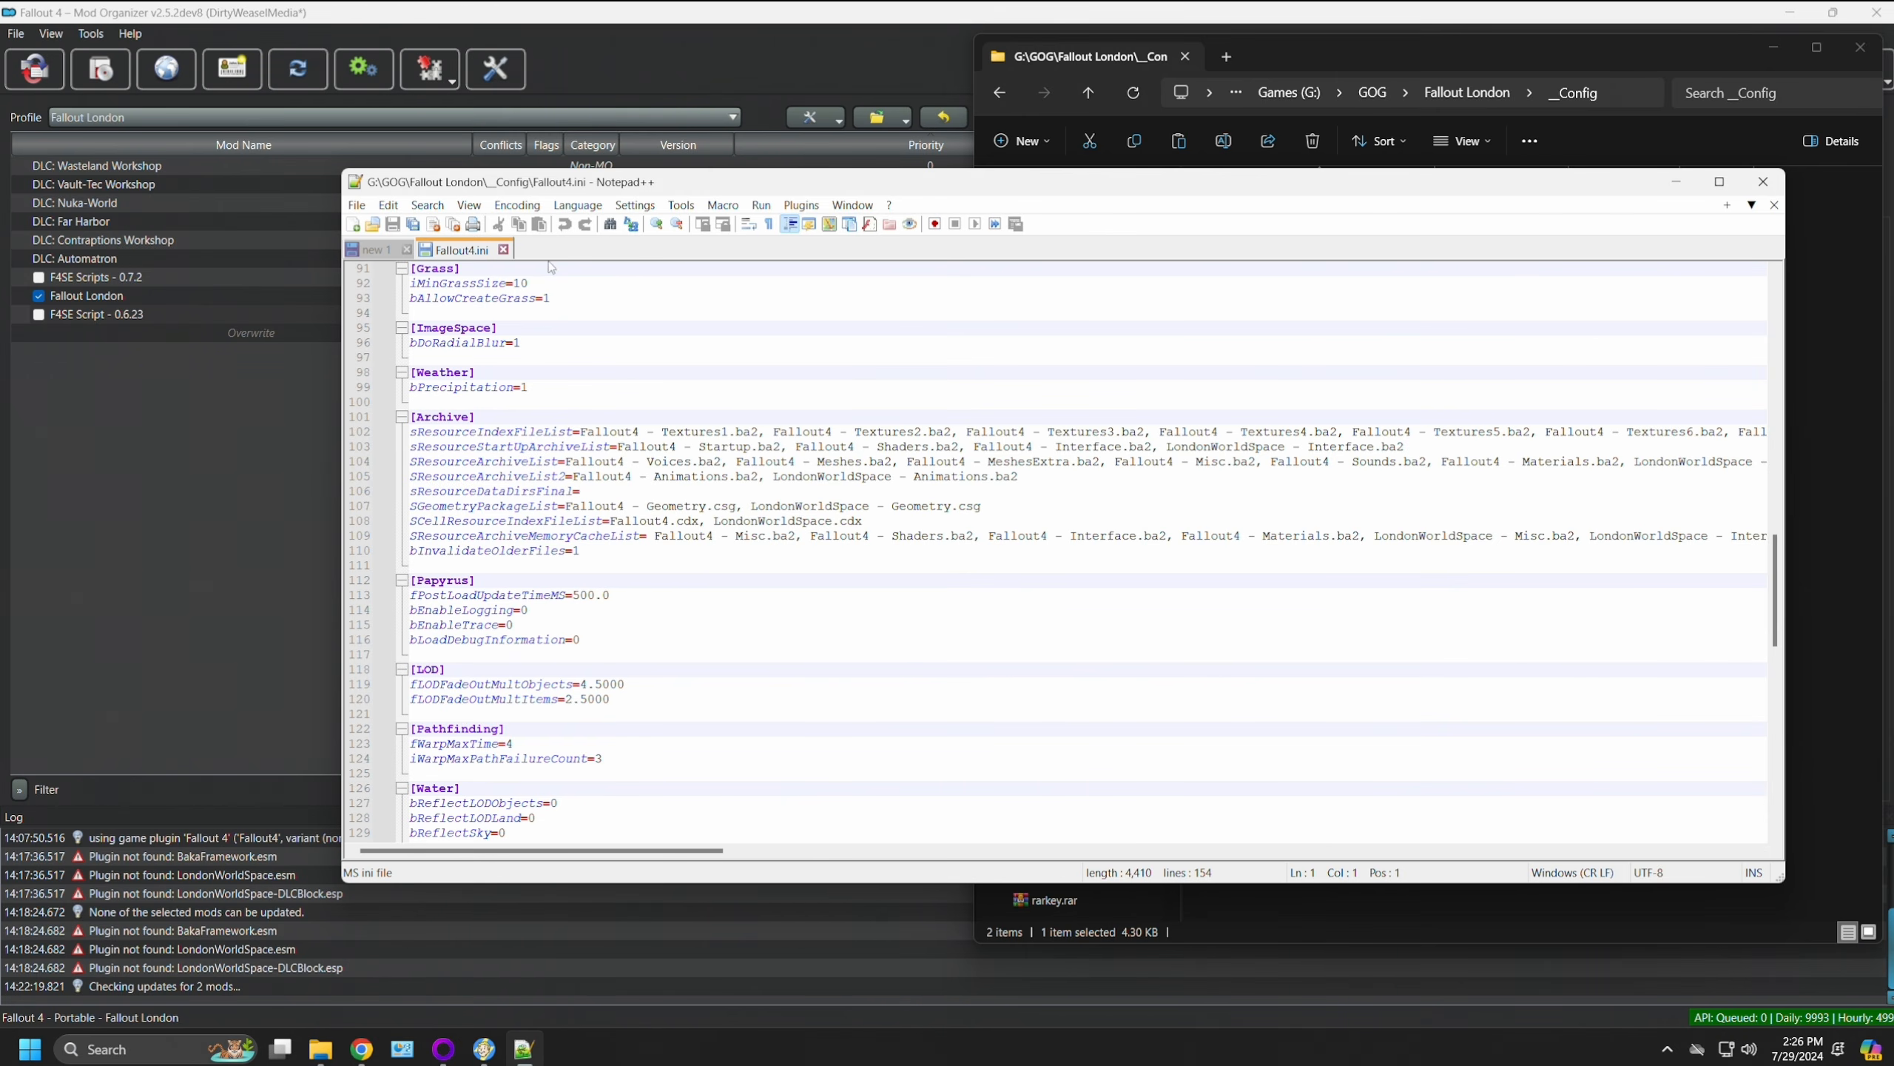
pyautogui.click(503, 250)
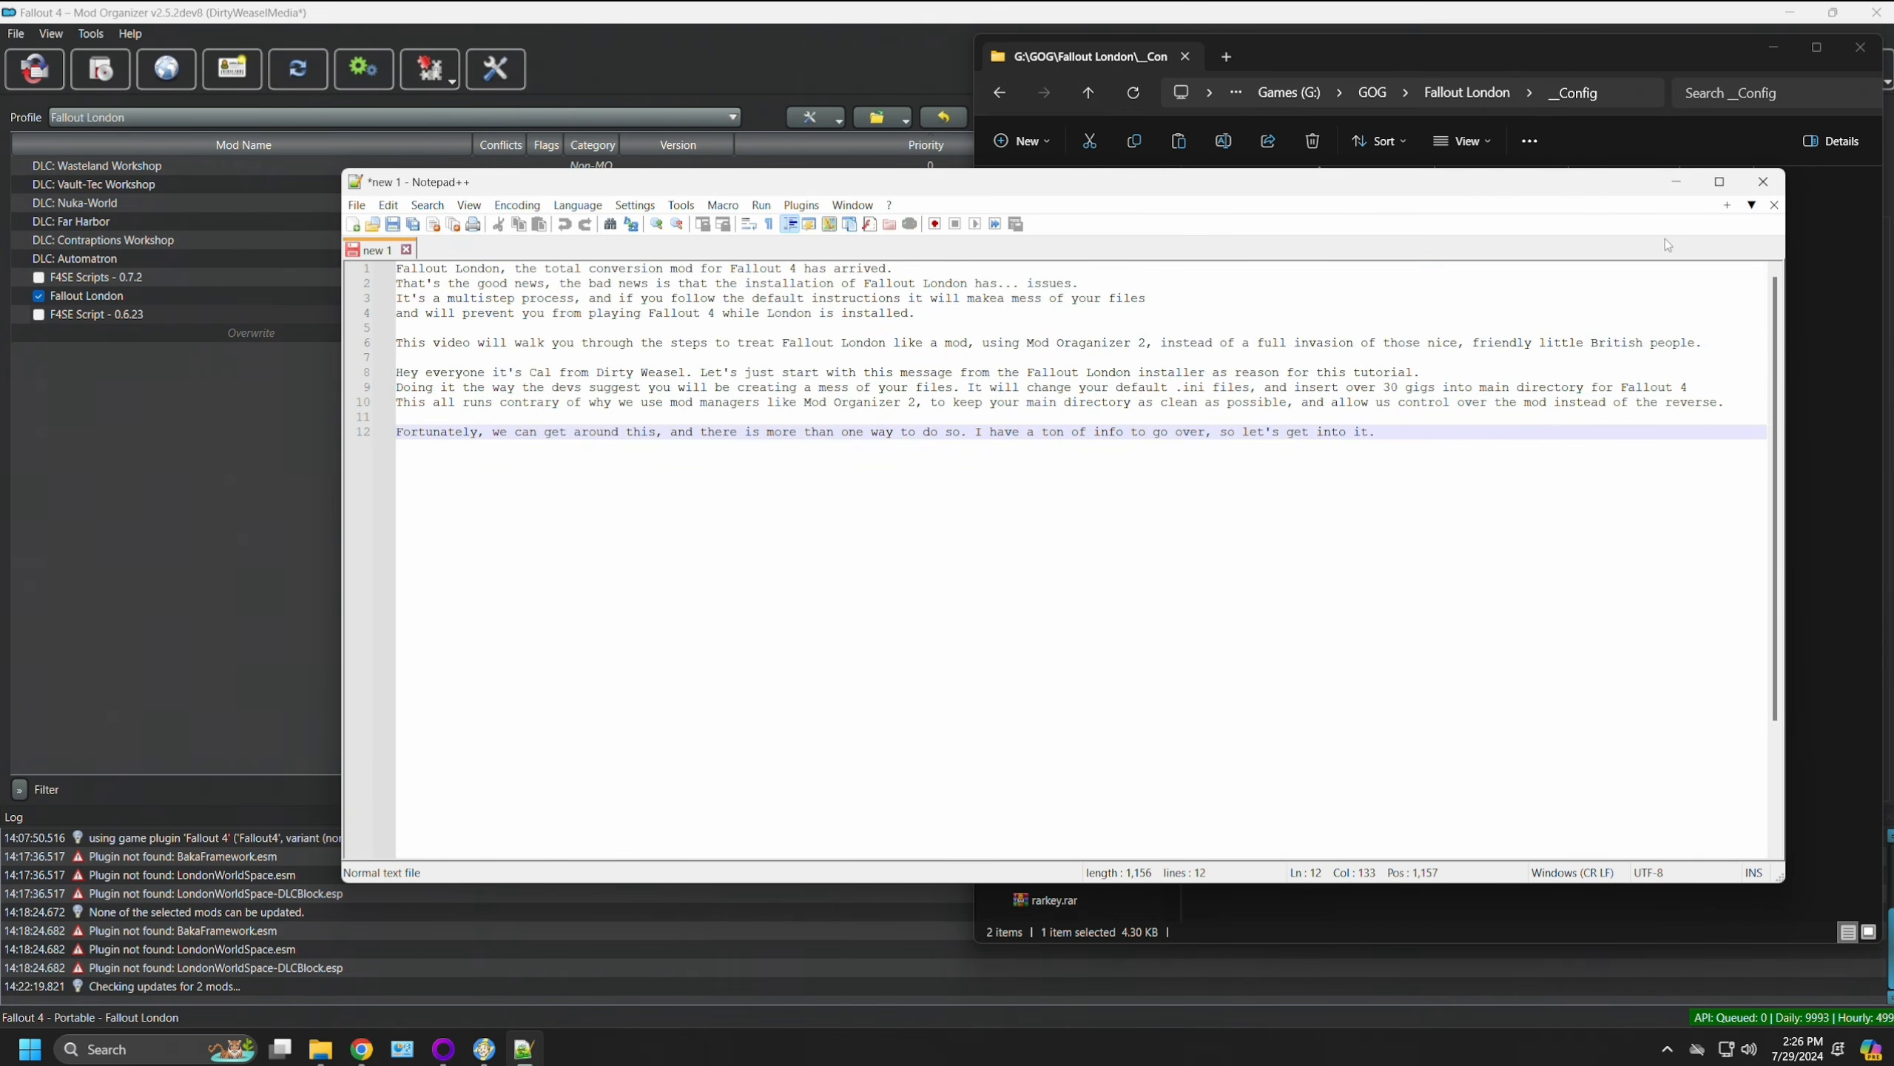
pyautogui.click(1679, 183)
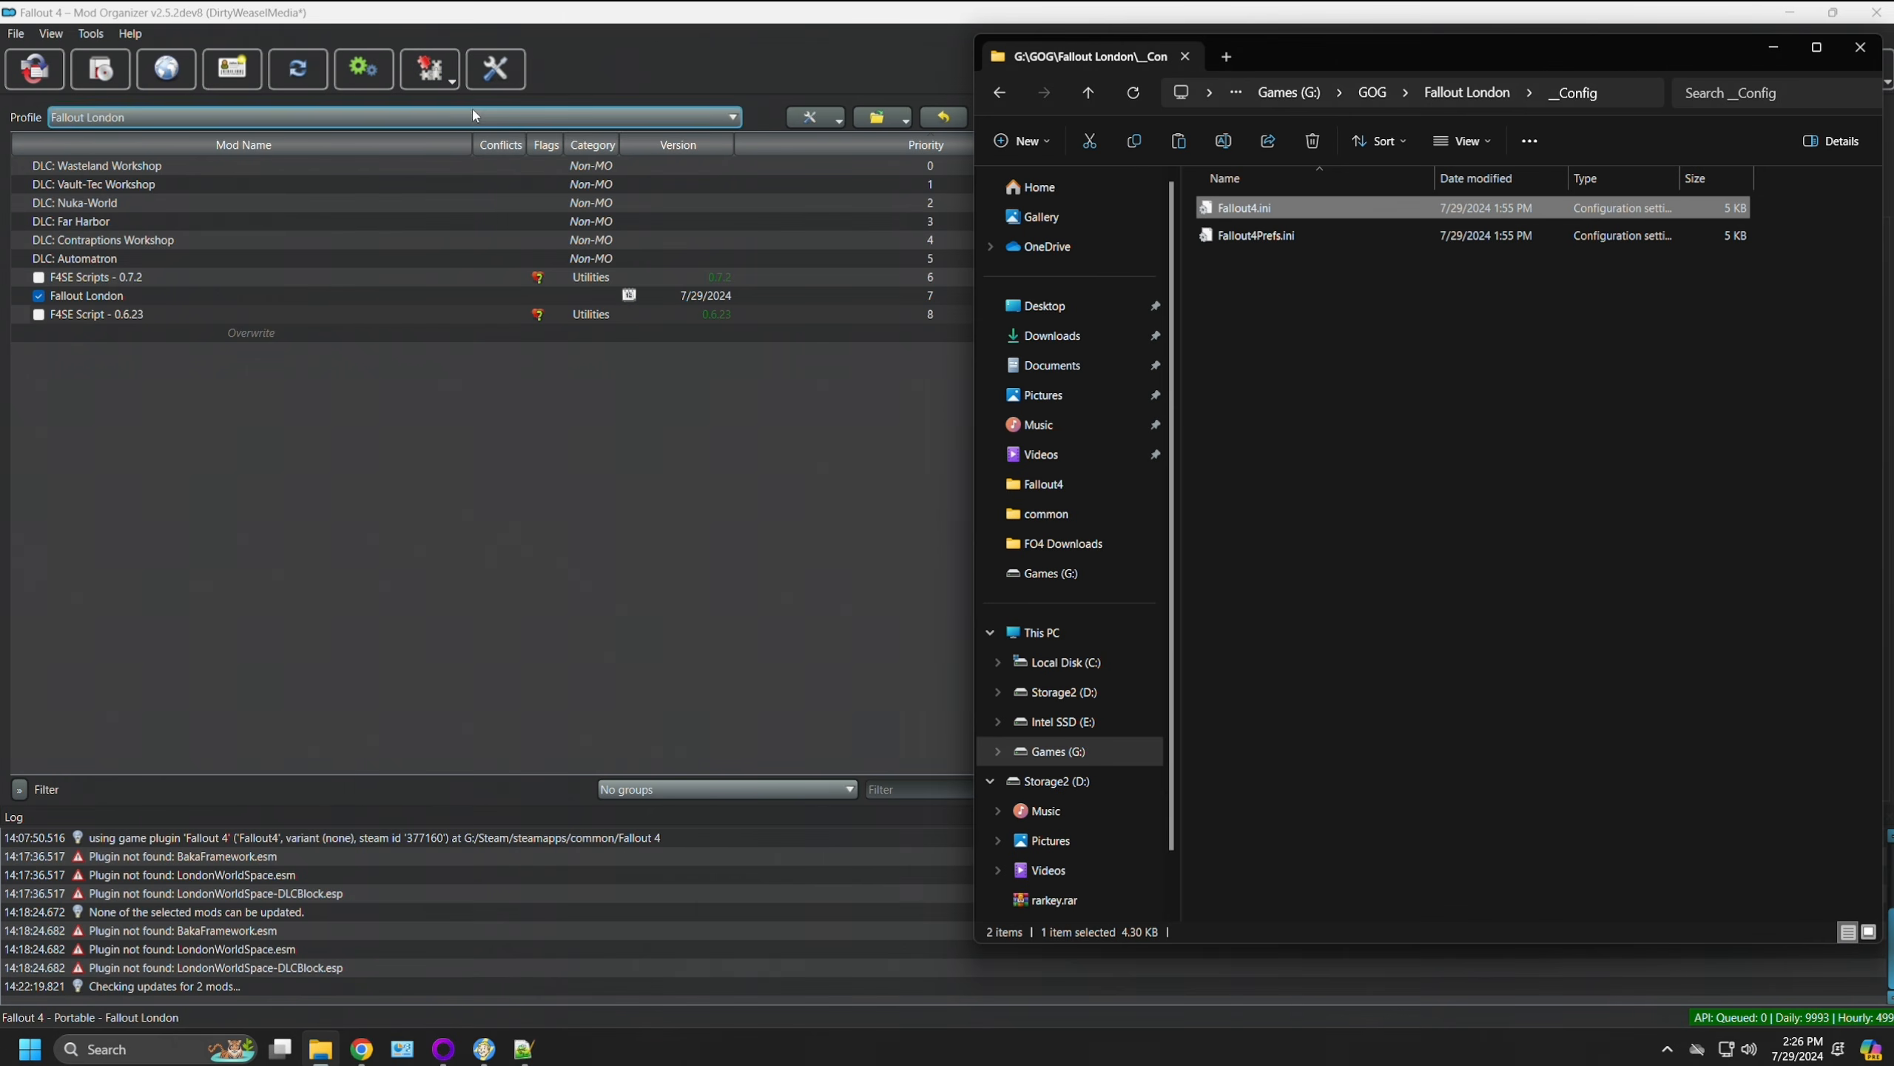
# Step: From Mod Organizer, open the Fallout London profile's folder in File Explorer
pyautogui.click(951, 104)
pyautogui.click(908, 117)
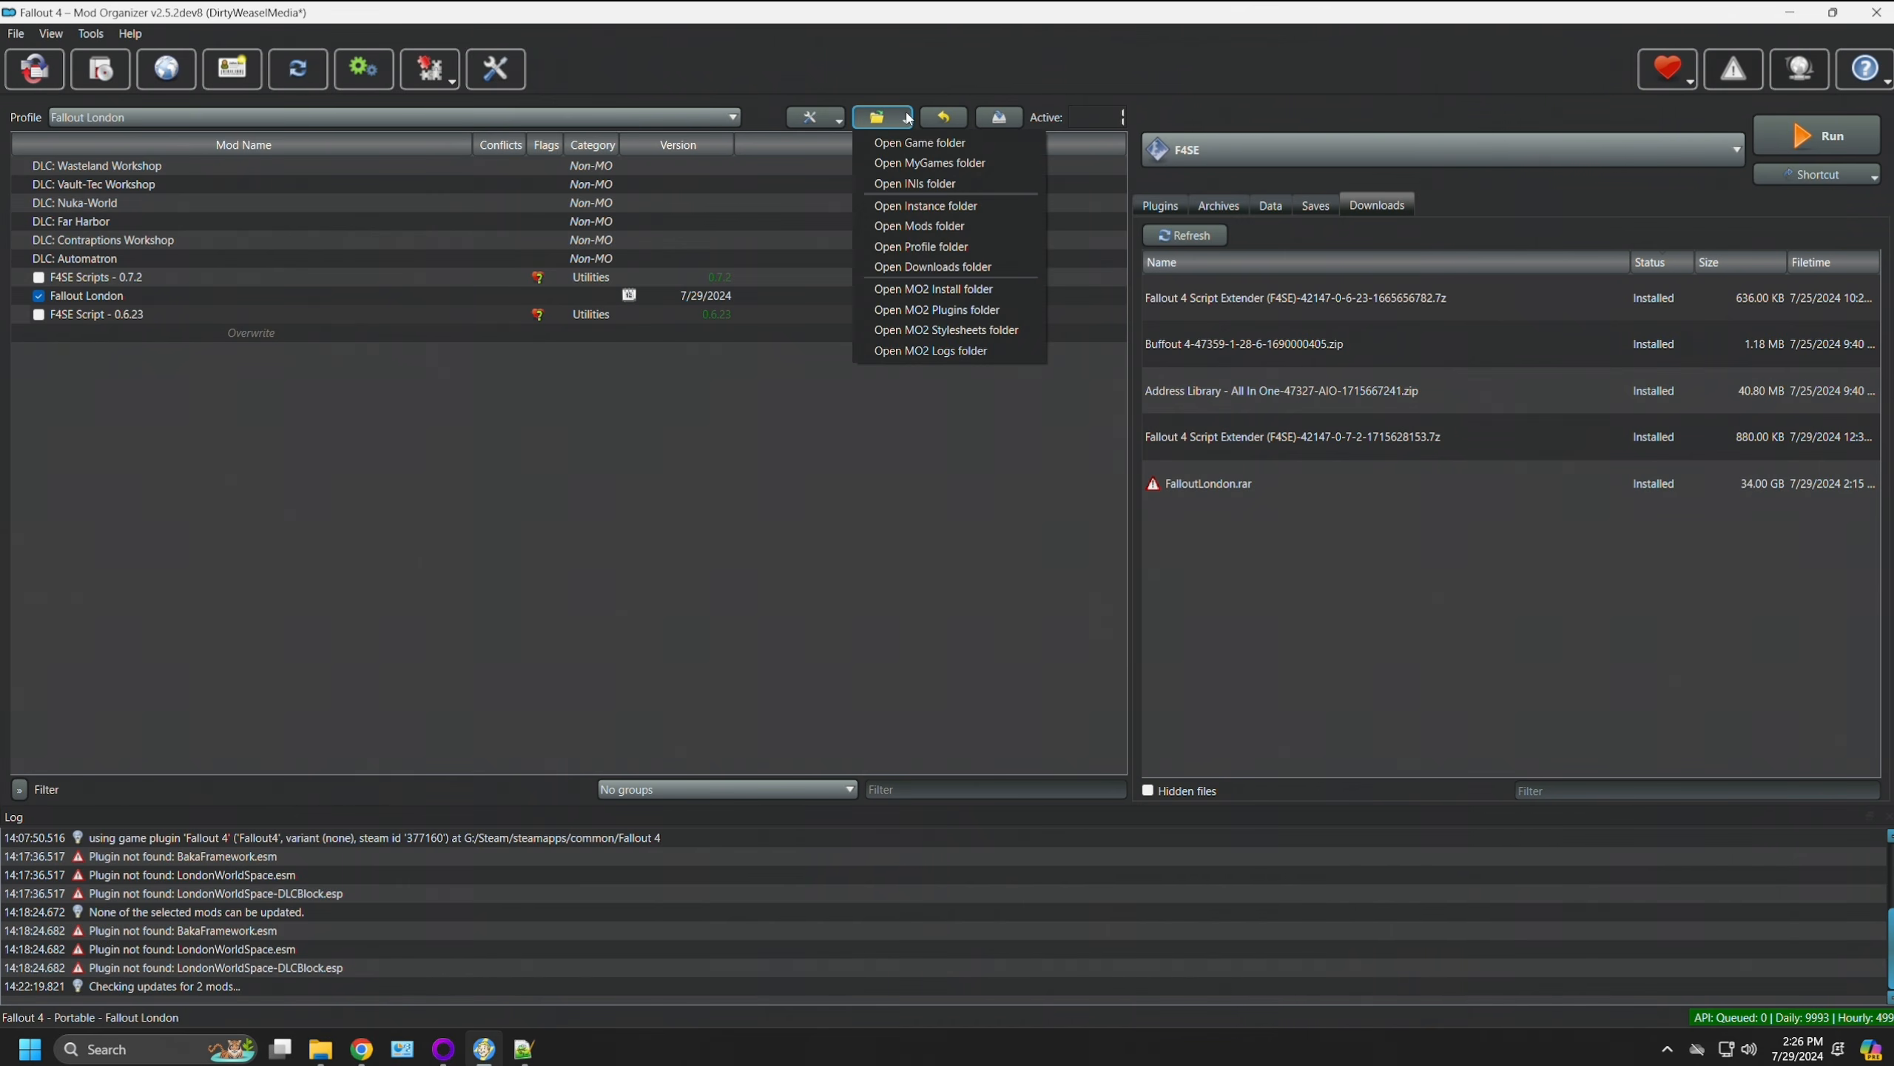
pyautogui.click(931, 247)
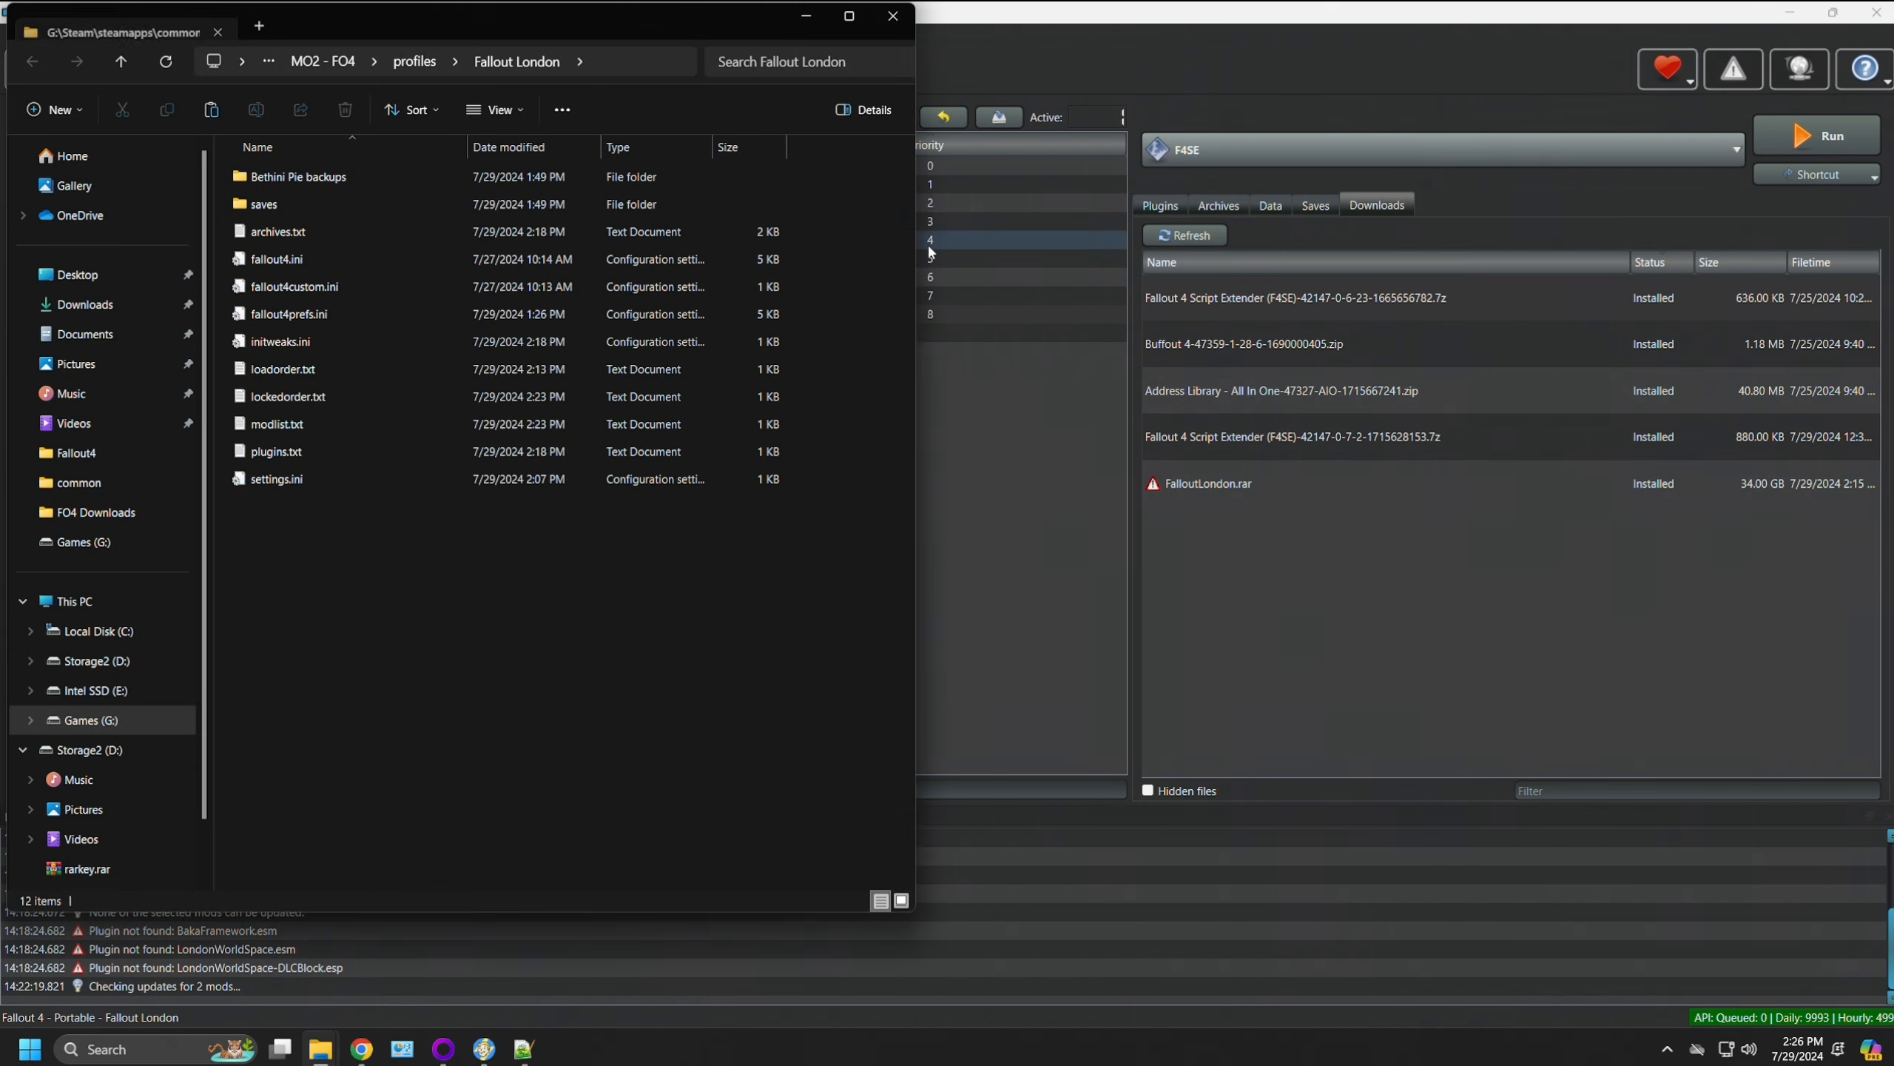
pyautogui.hotkey('alt', 'Up')
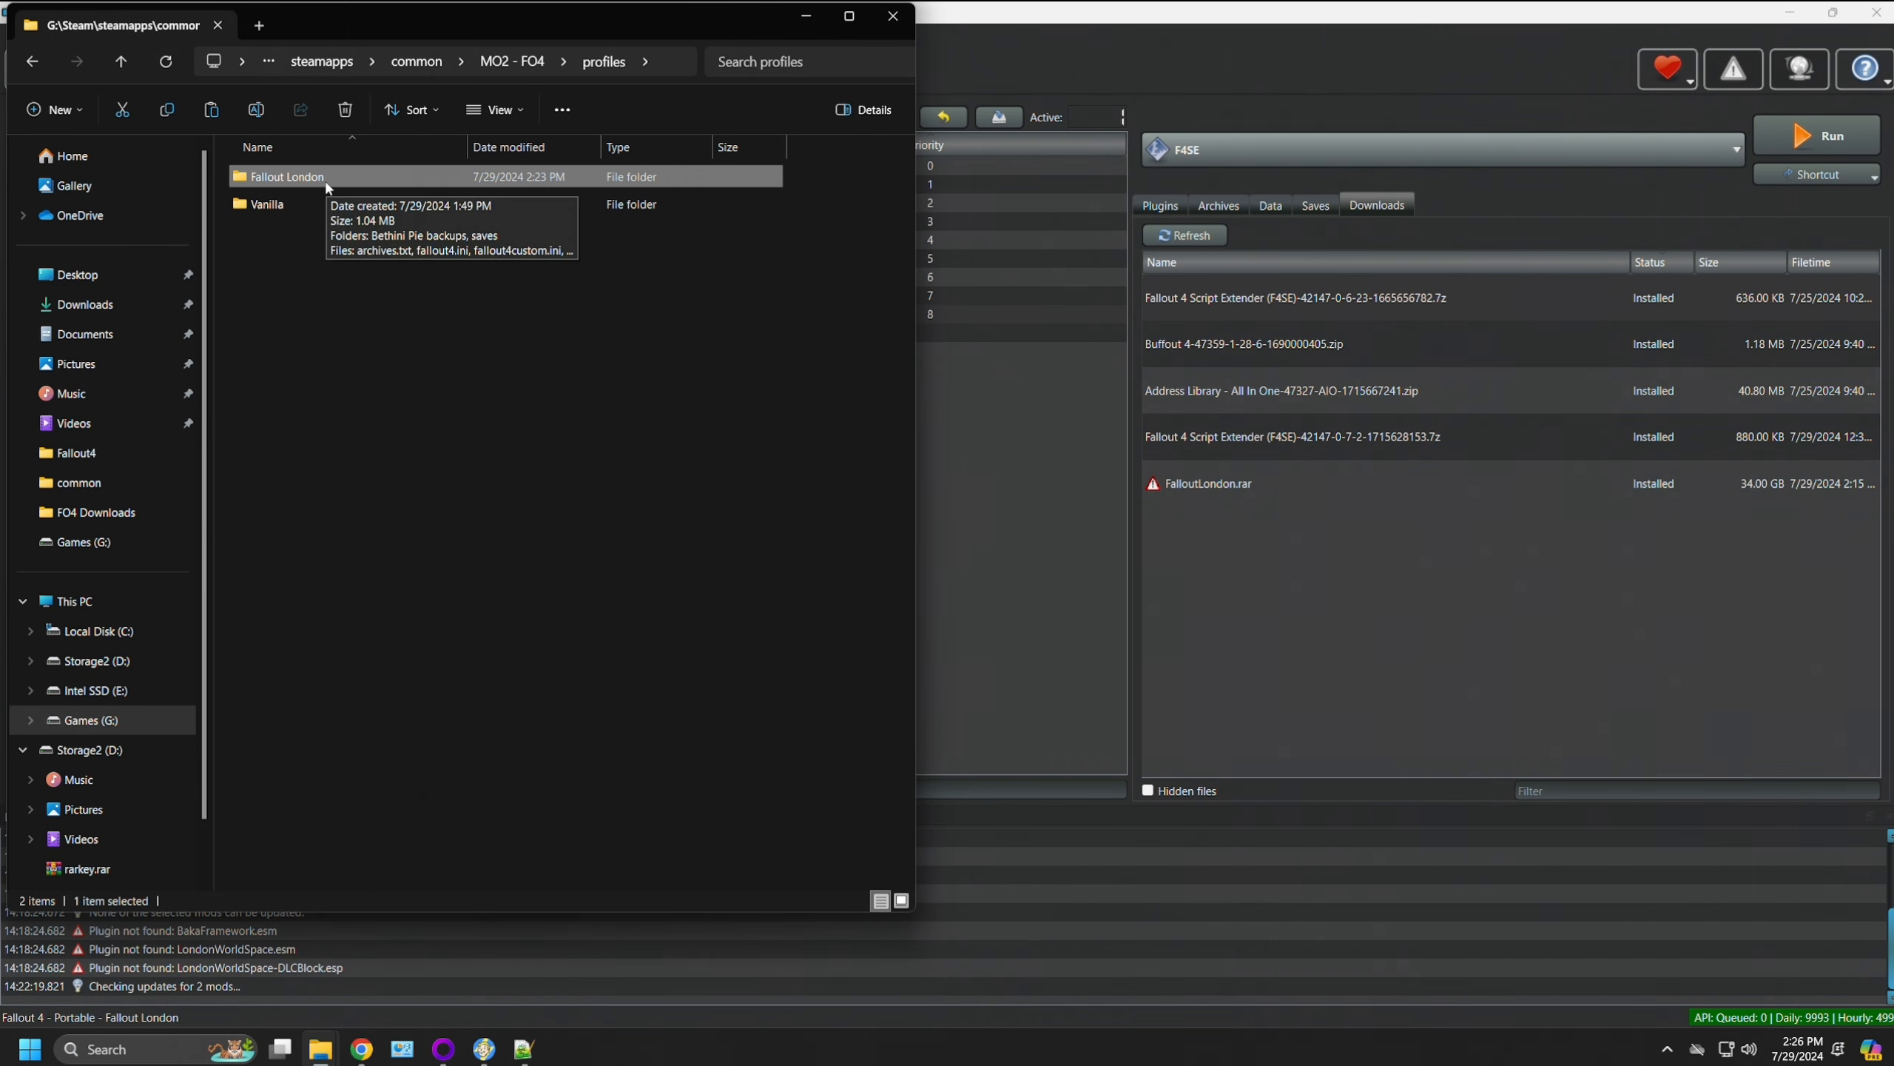
pyautogui.doubleClick(328, 187)
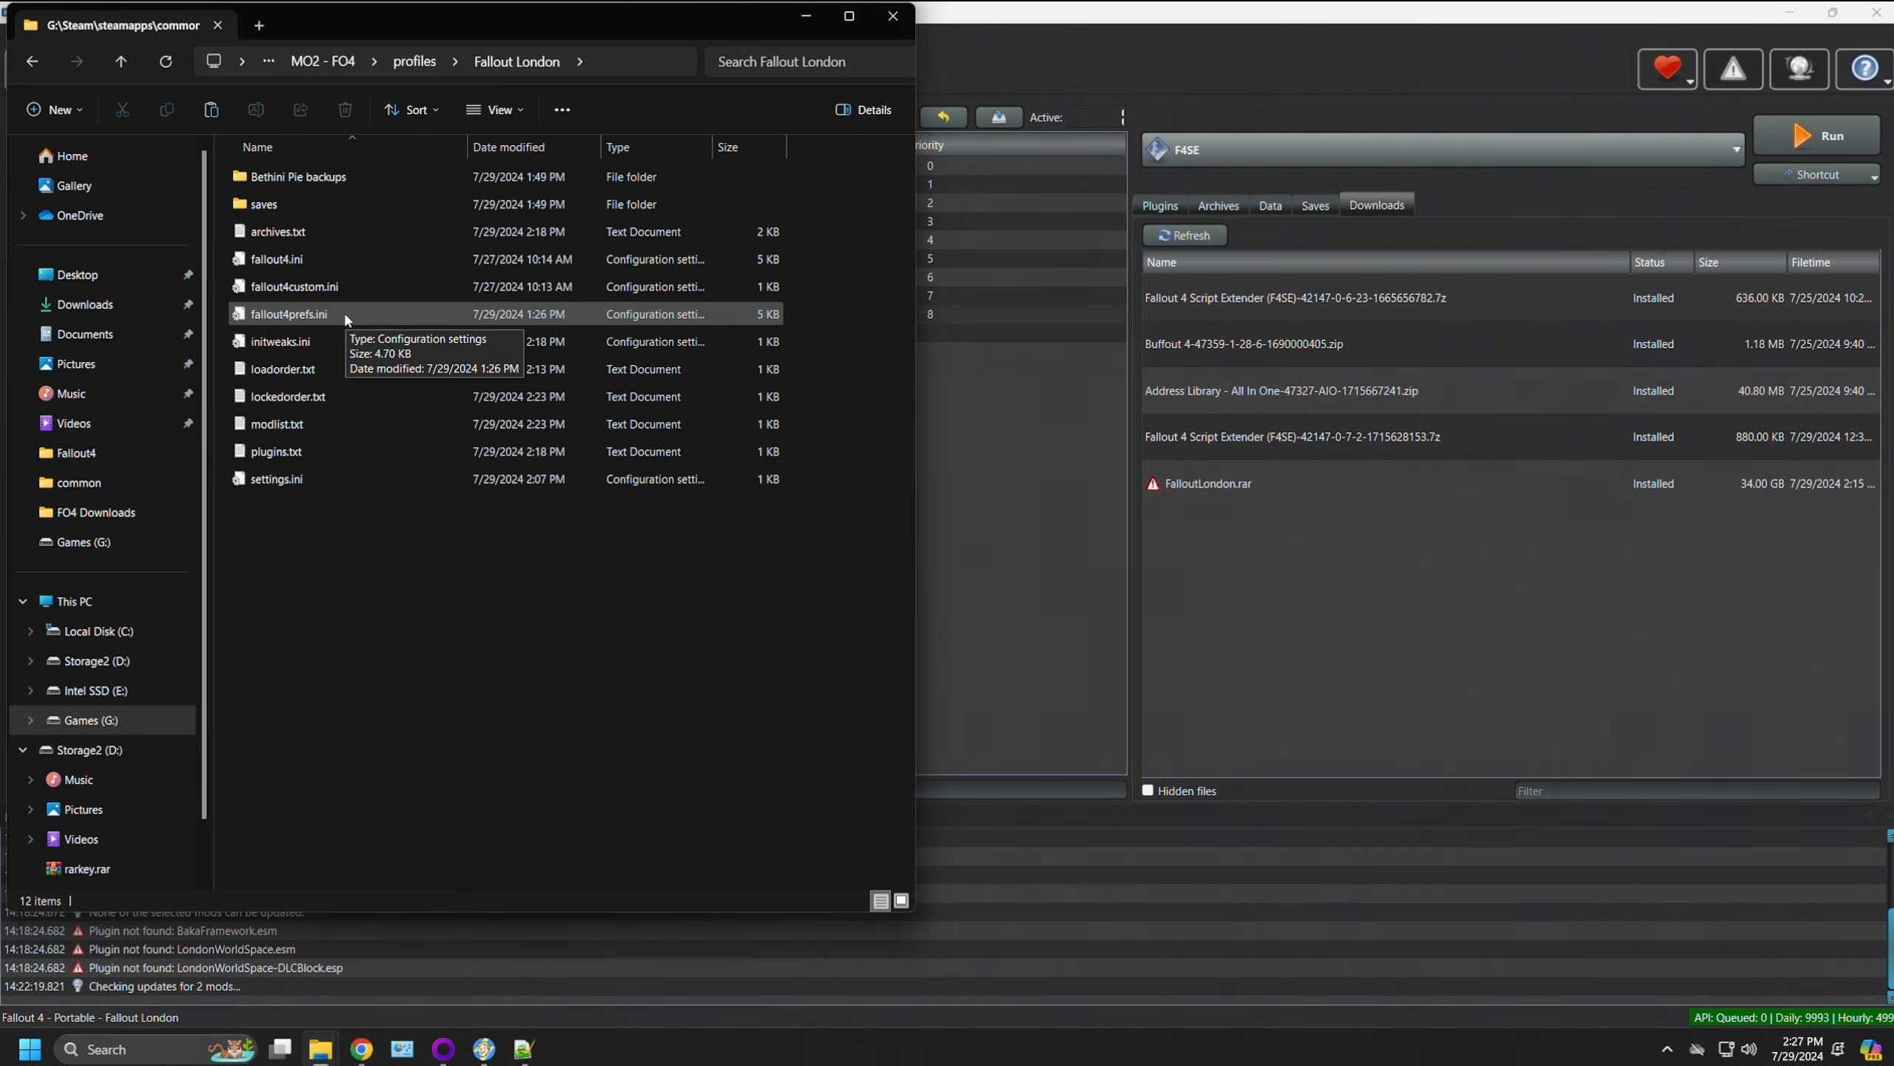
# Step: Copy Fallout4.ini and Fallout4Prefs.ini from GOG's __Config folder into the Fallout London profile folder, replacing the existing files
pyautogui.moveTo(314, 1048)
pyautogui.click(314, 986)
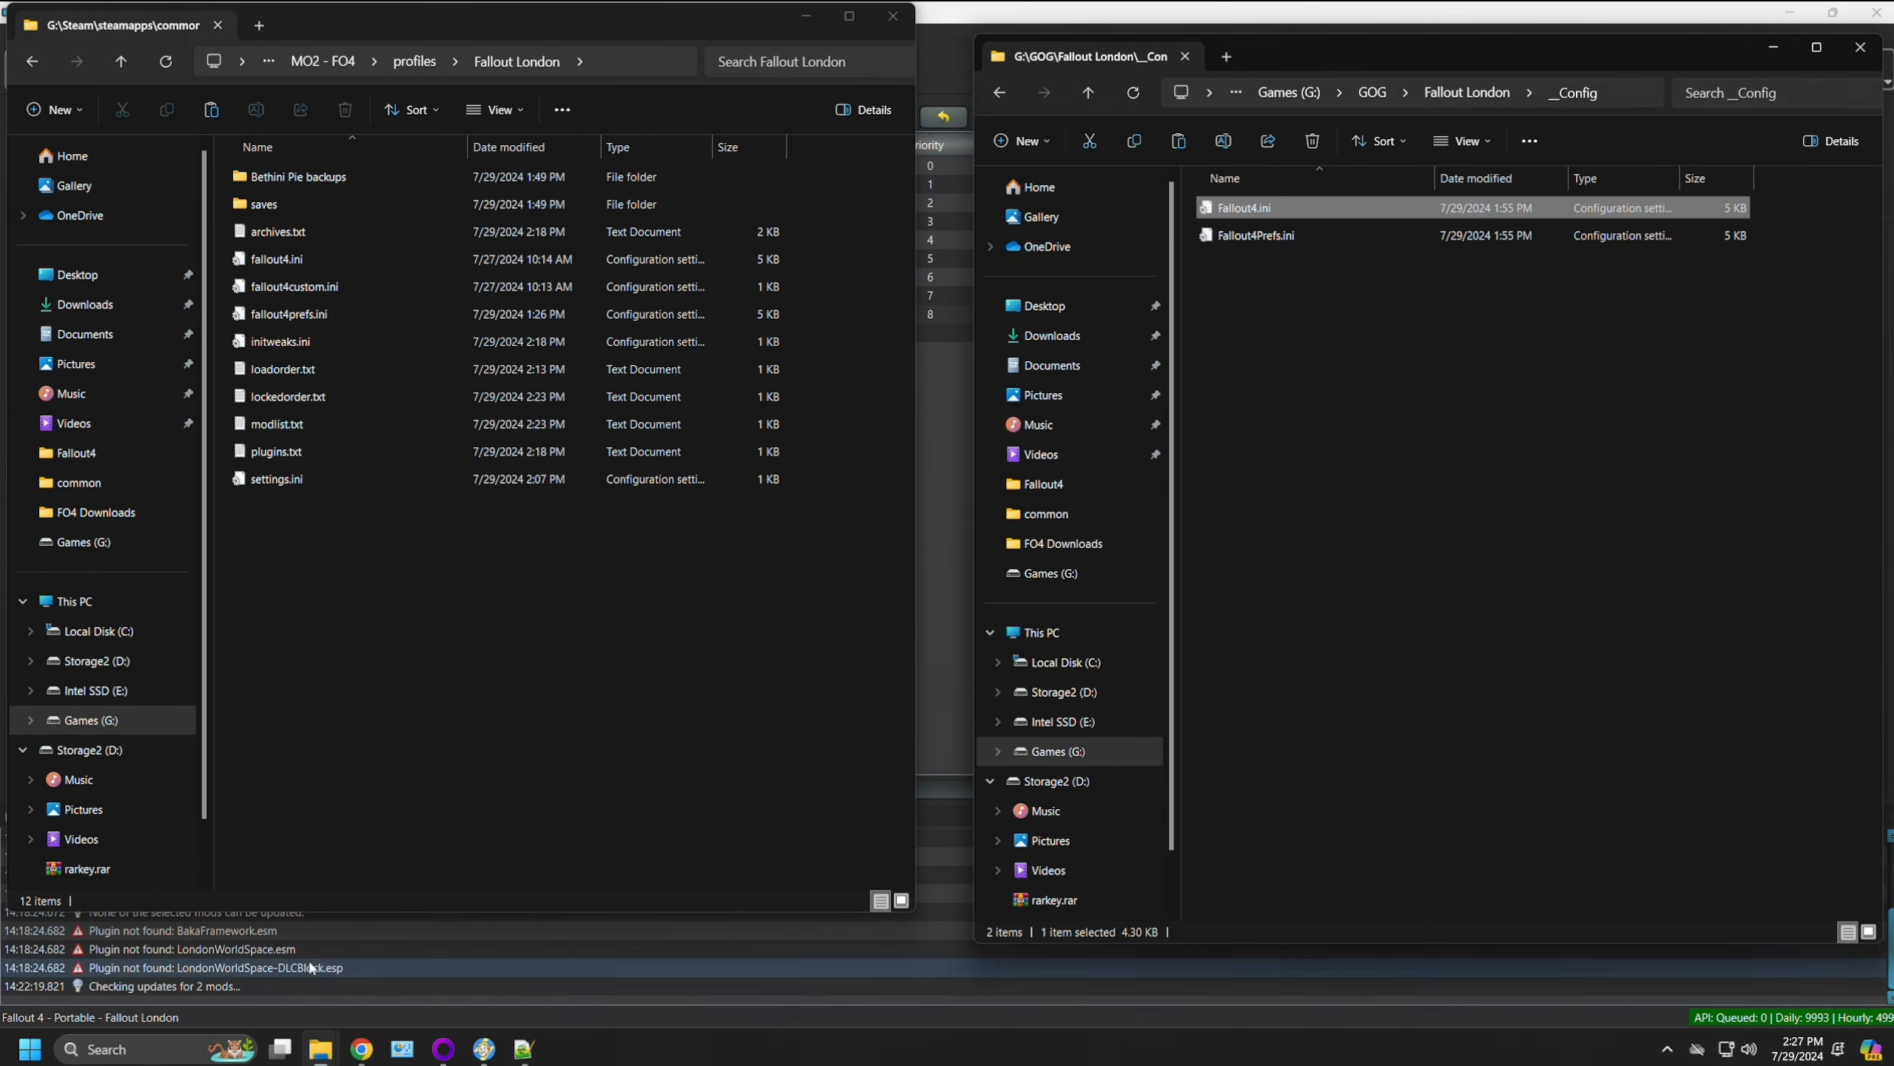
pyautogui.keyDown('ctrl'); pyautogui.click(1288, 233); pyautogui.keyUp('ctrl')
pyautogui.rightClick(1298, 216)
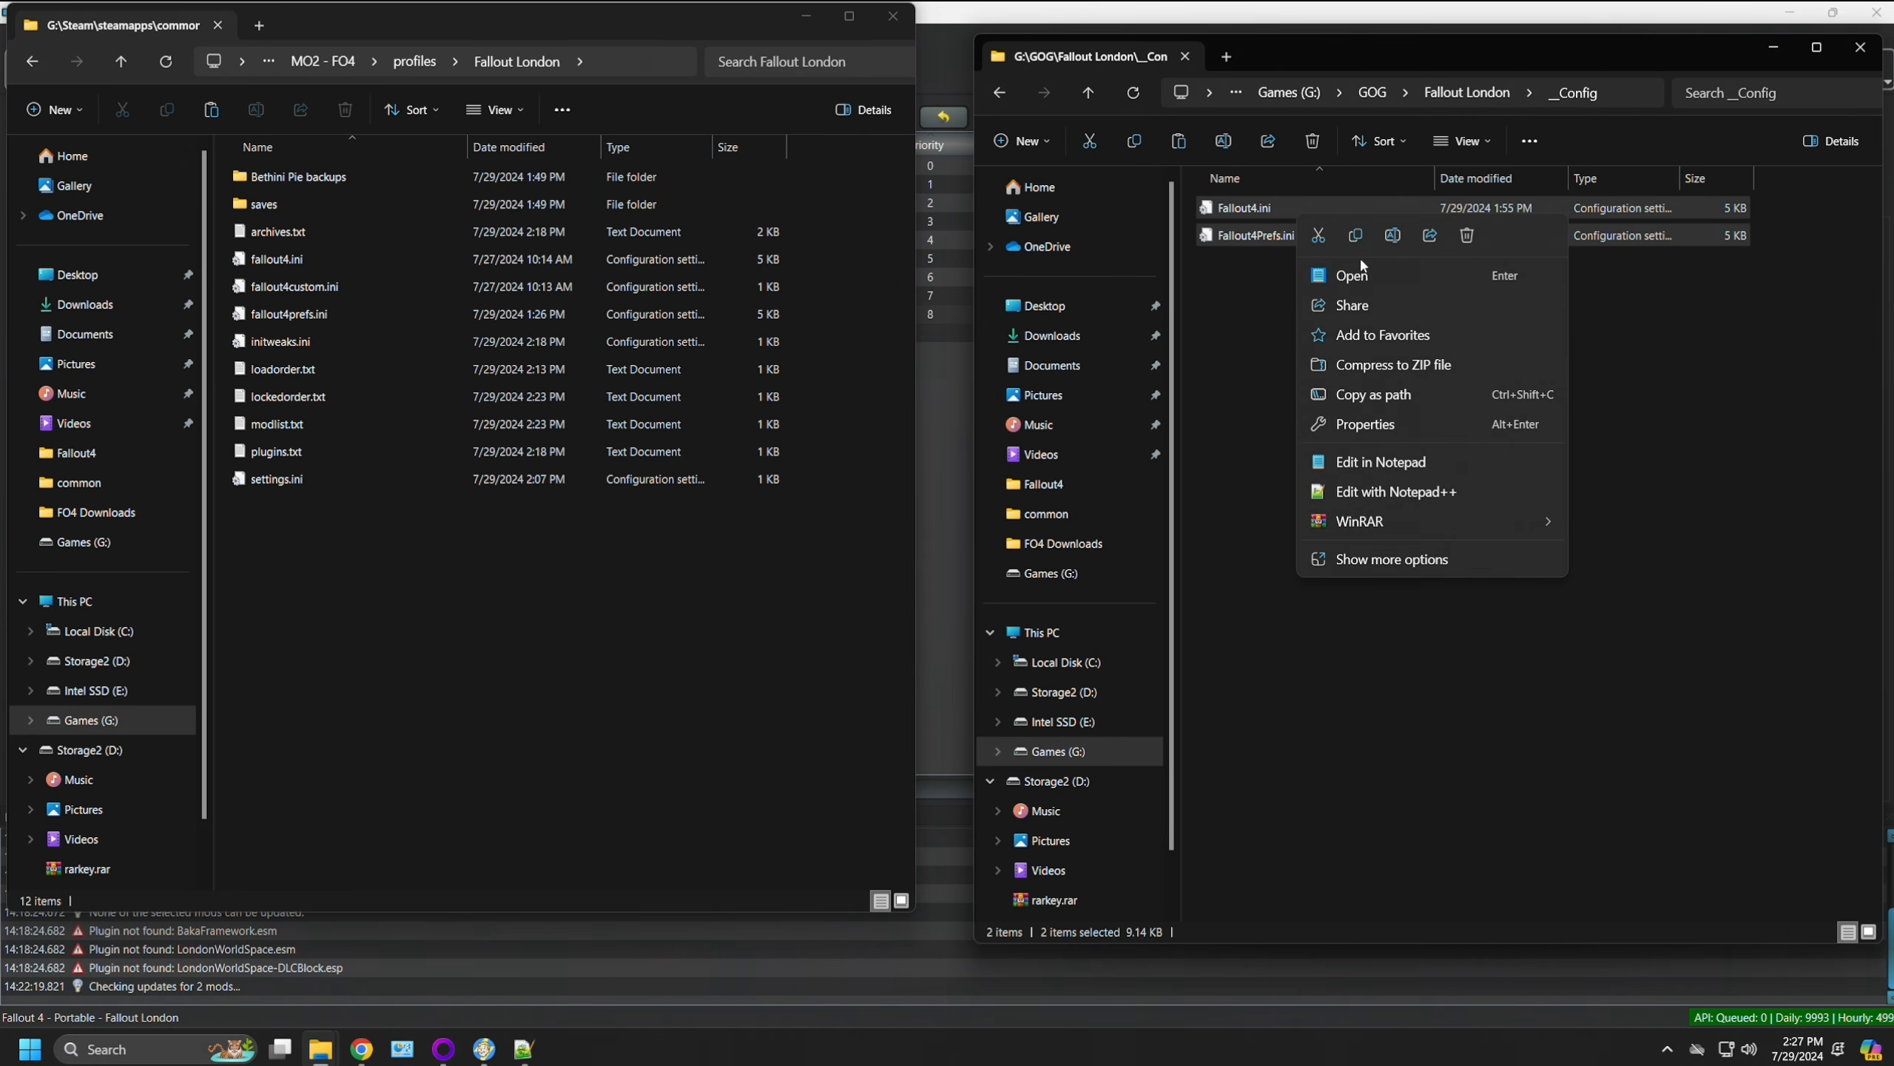
pyautogui.click(1359, 235)
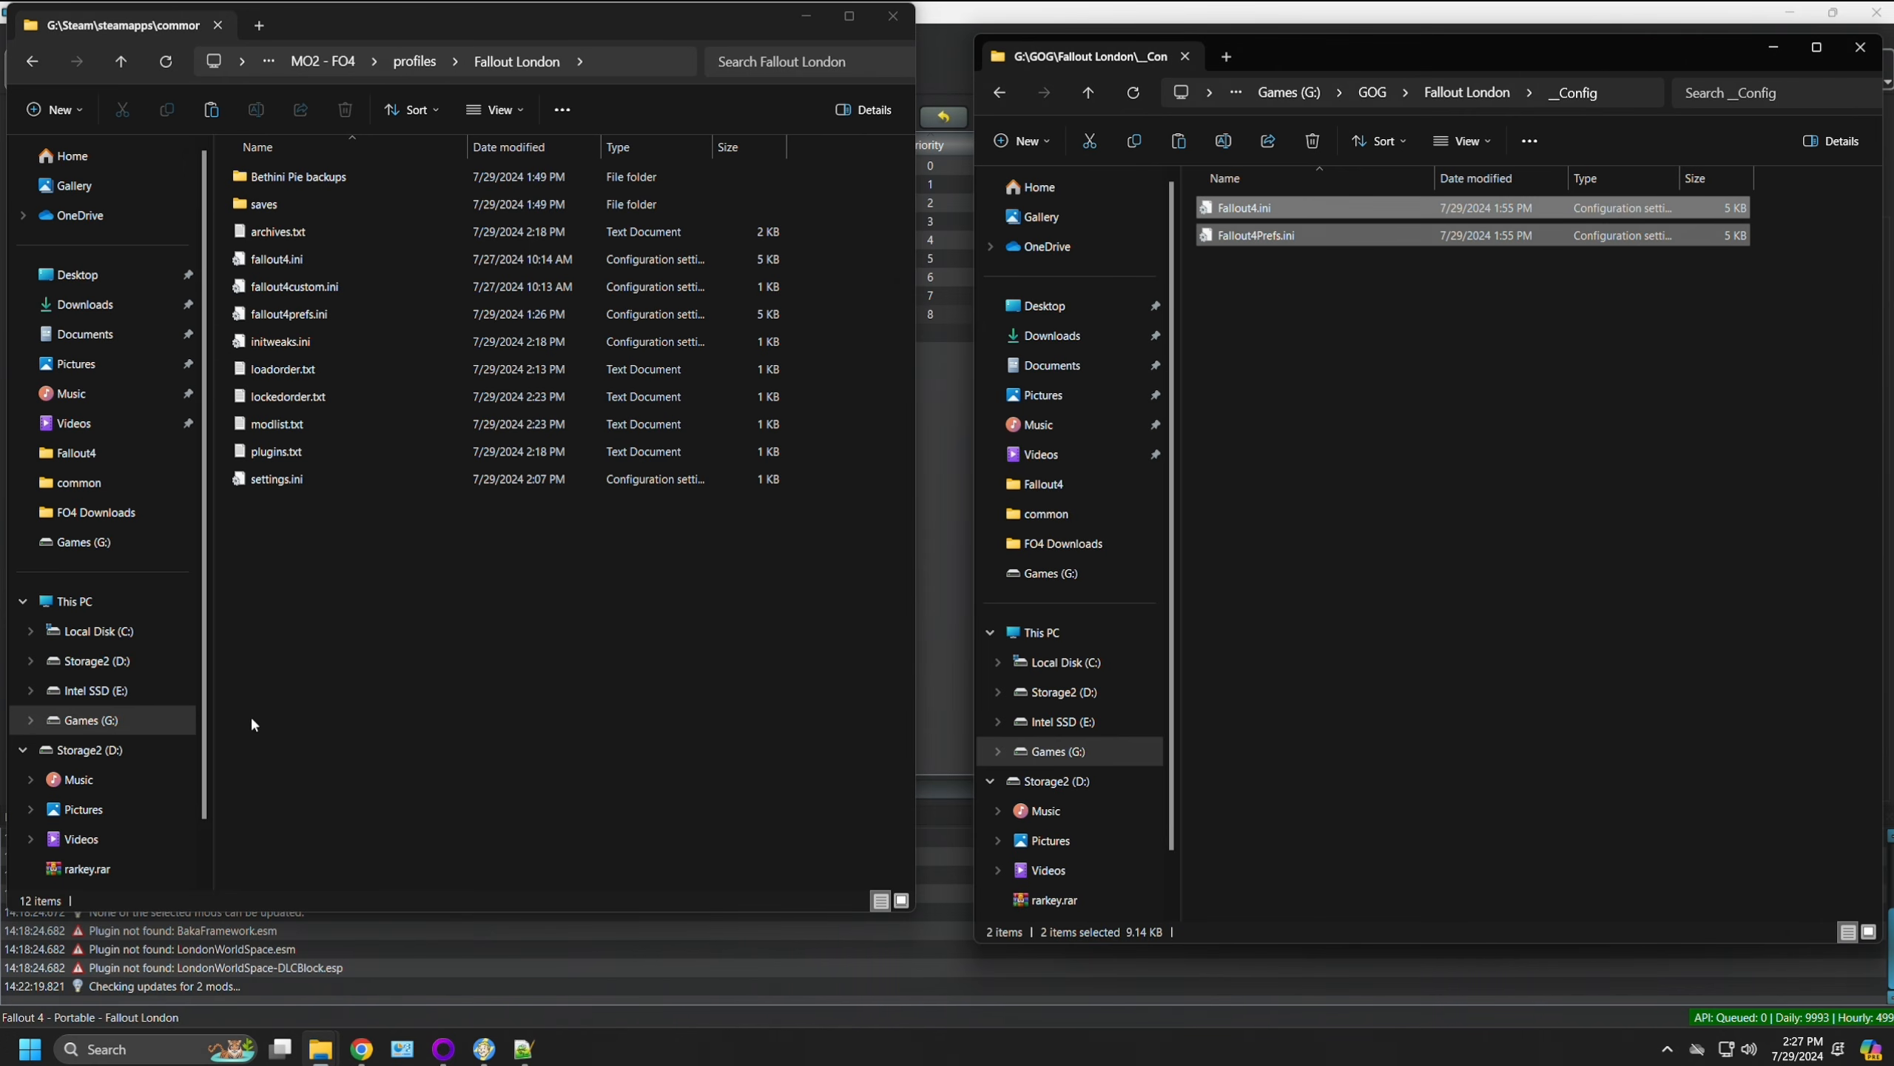
pyautogui.rightClick(335, 690)
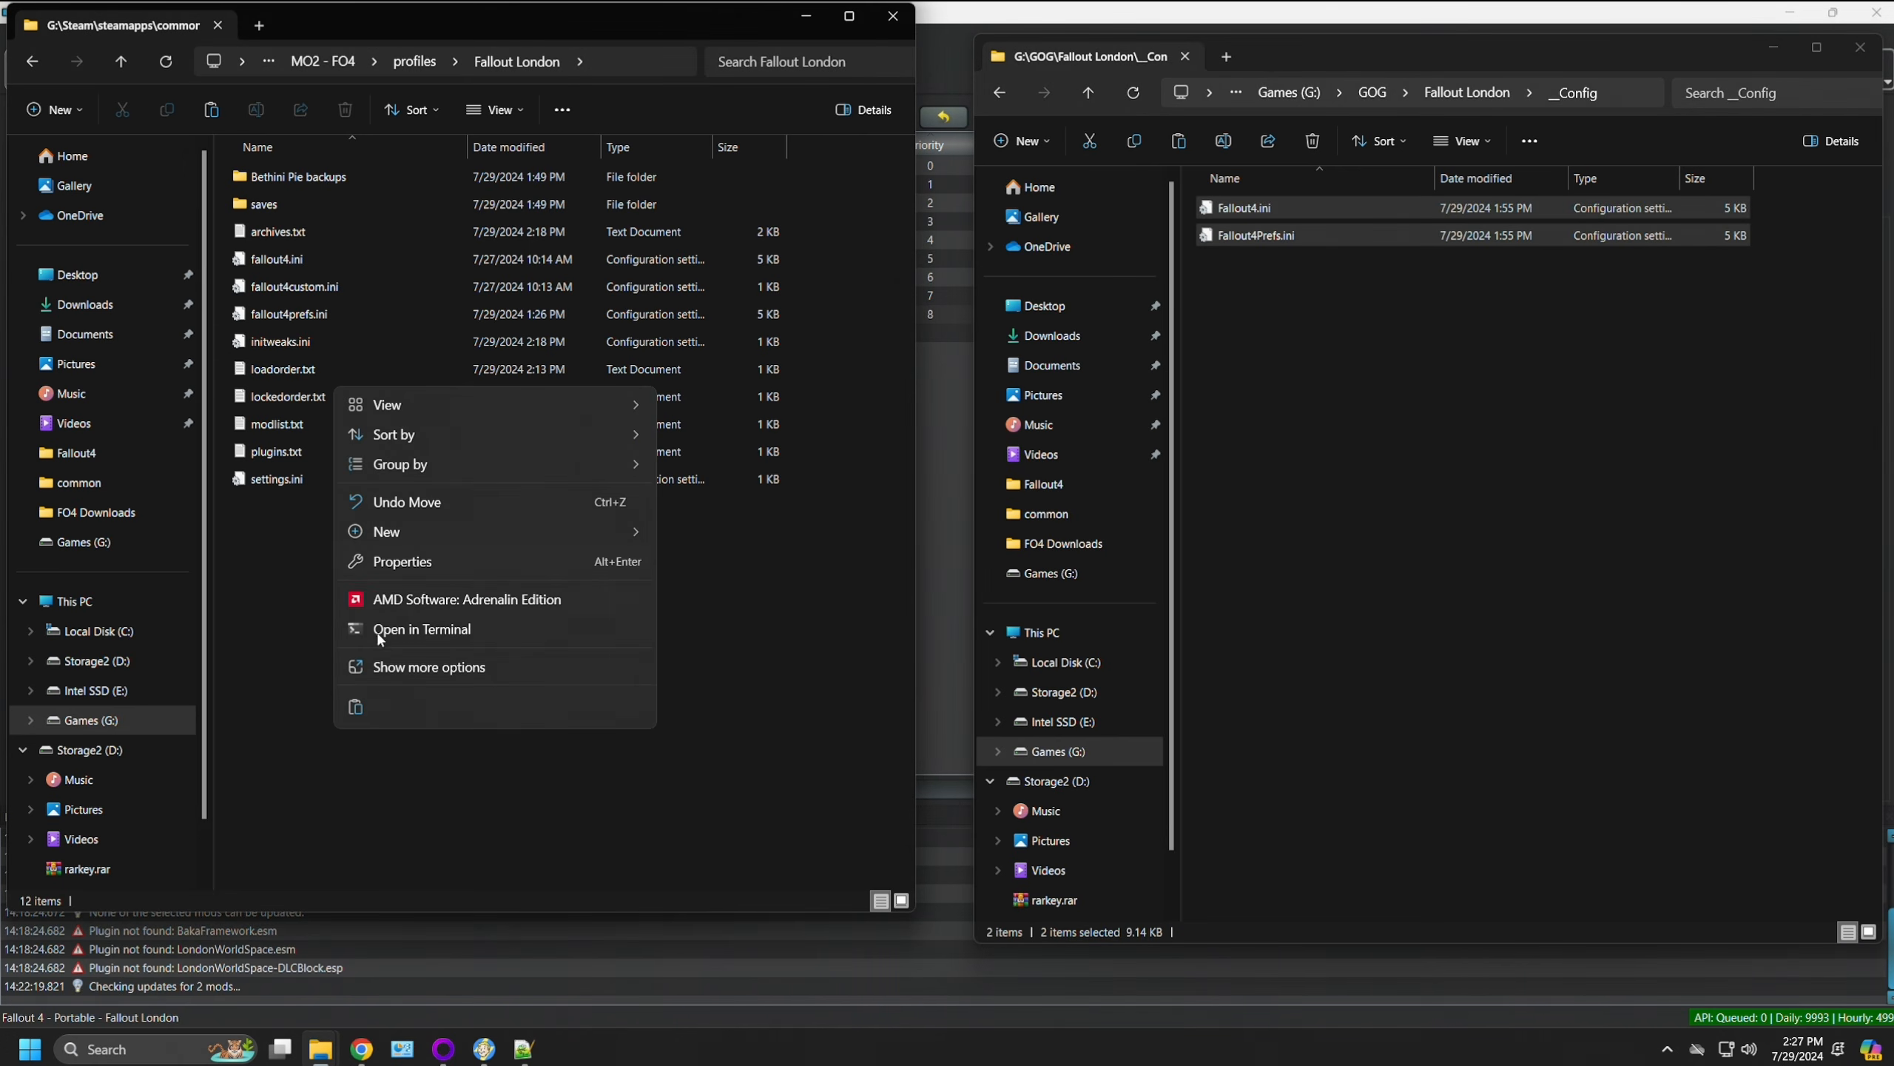
pyautogui.click(356, 707)
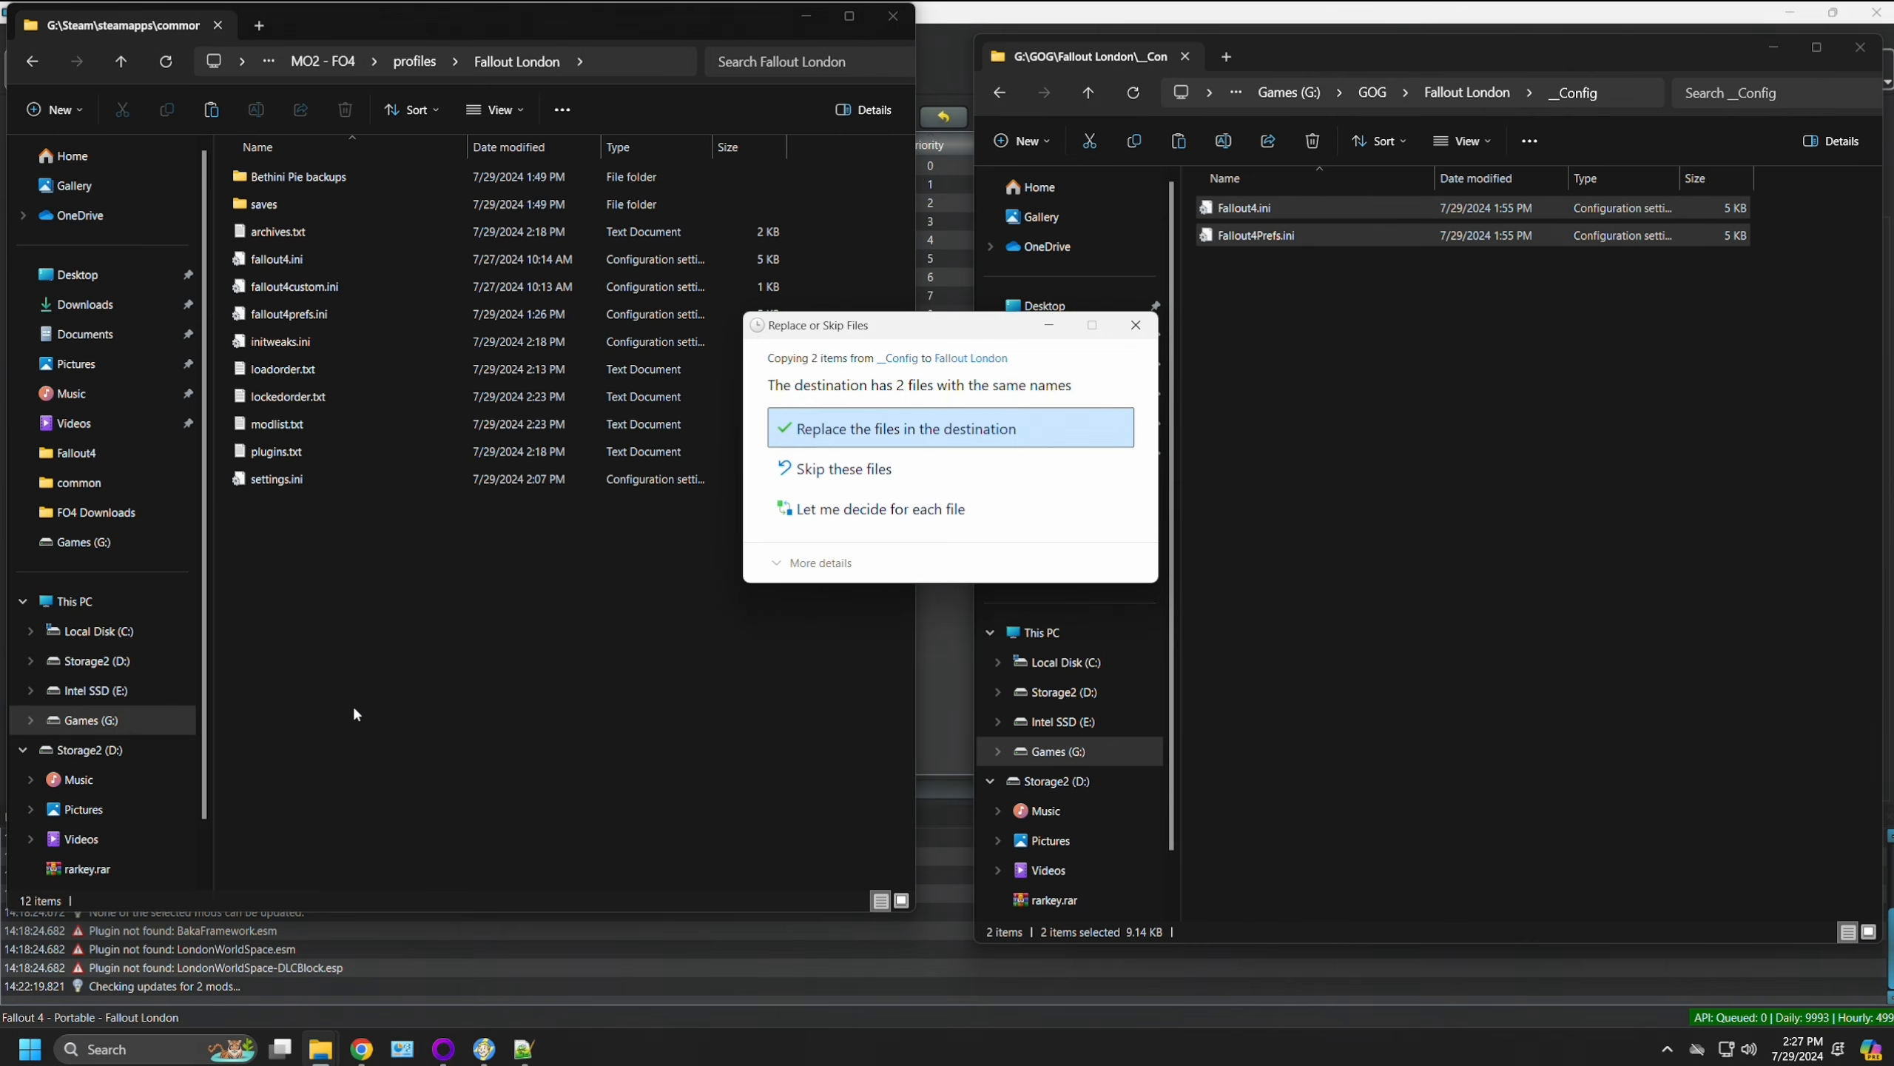
pyautogui.click(828, 429)
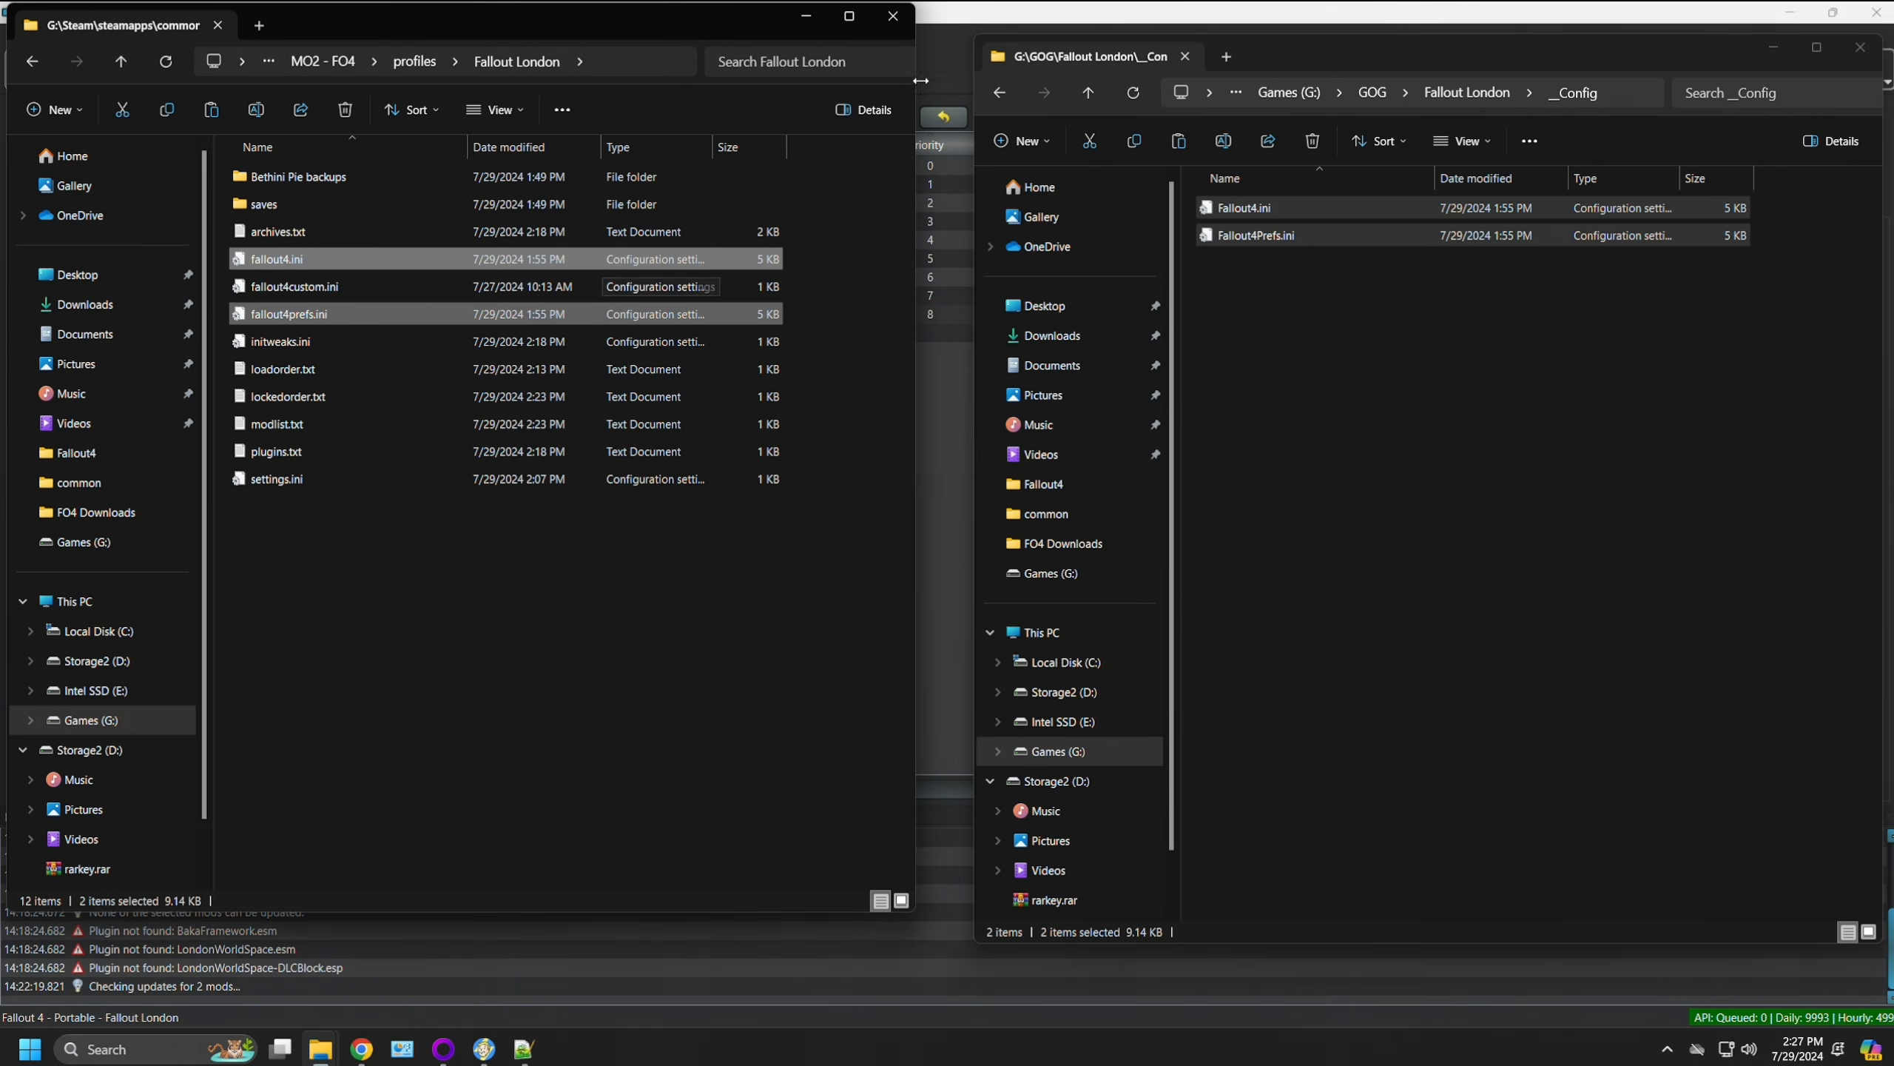
# Step: Return to Mod Organizer and check the archive entries in the Fallout London profile's fallout4.ini with the INI Editor
pyautogui.hotkey('alt', 'Tab')
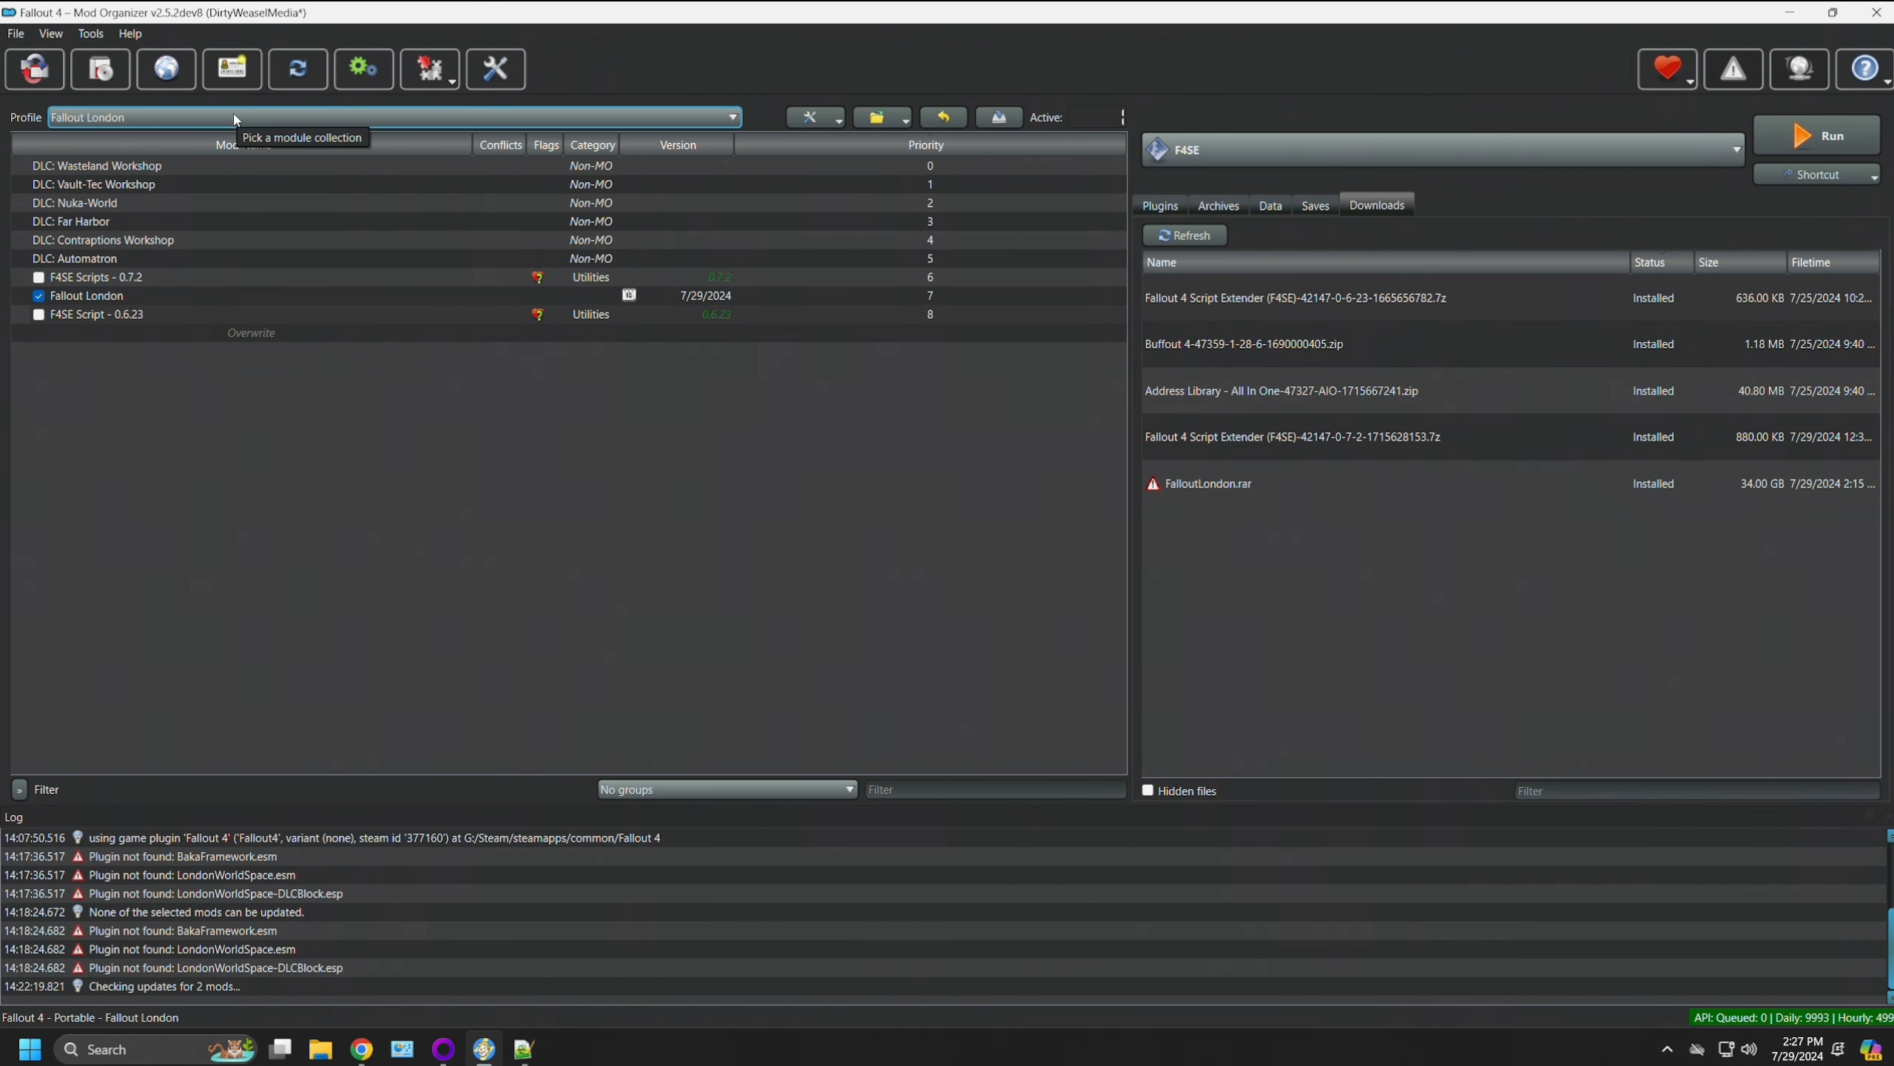
pyautogui.click(452, 85)
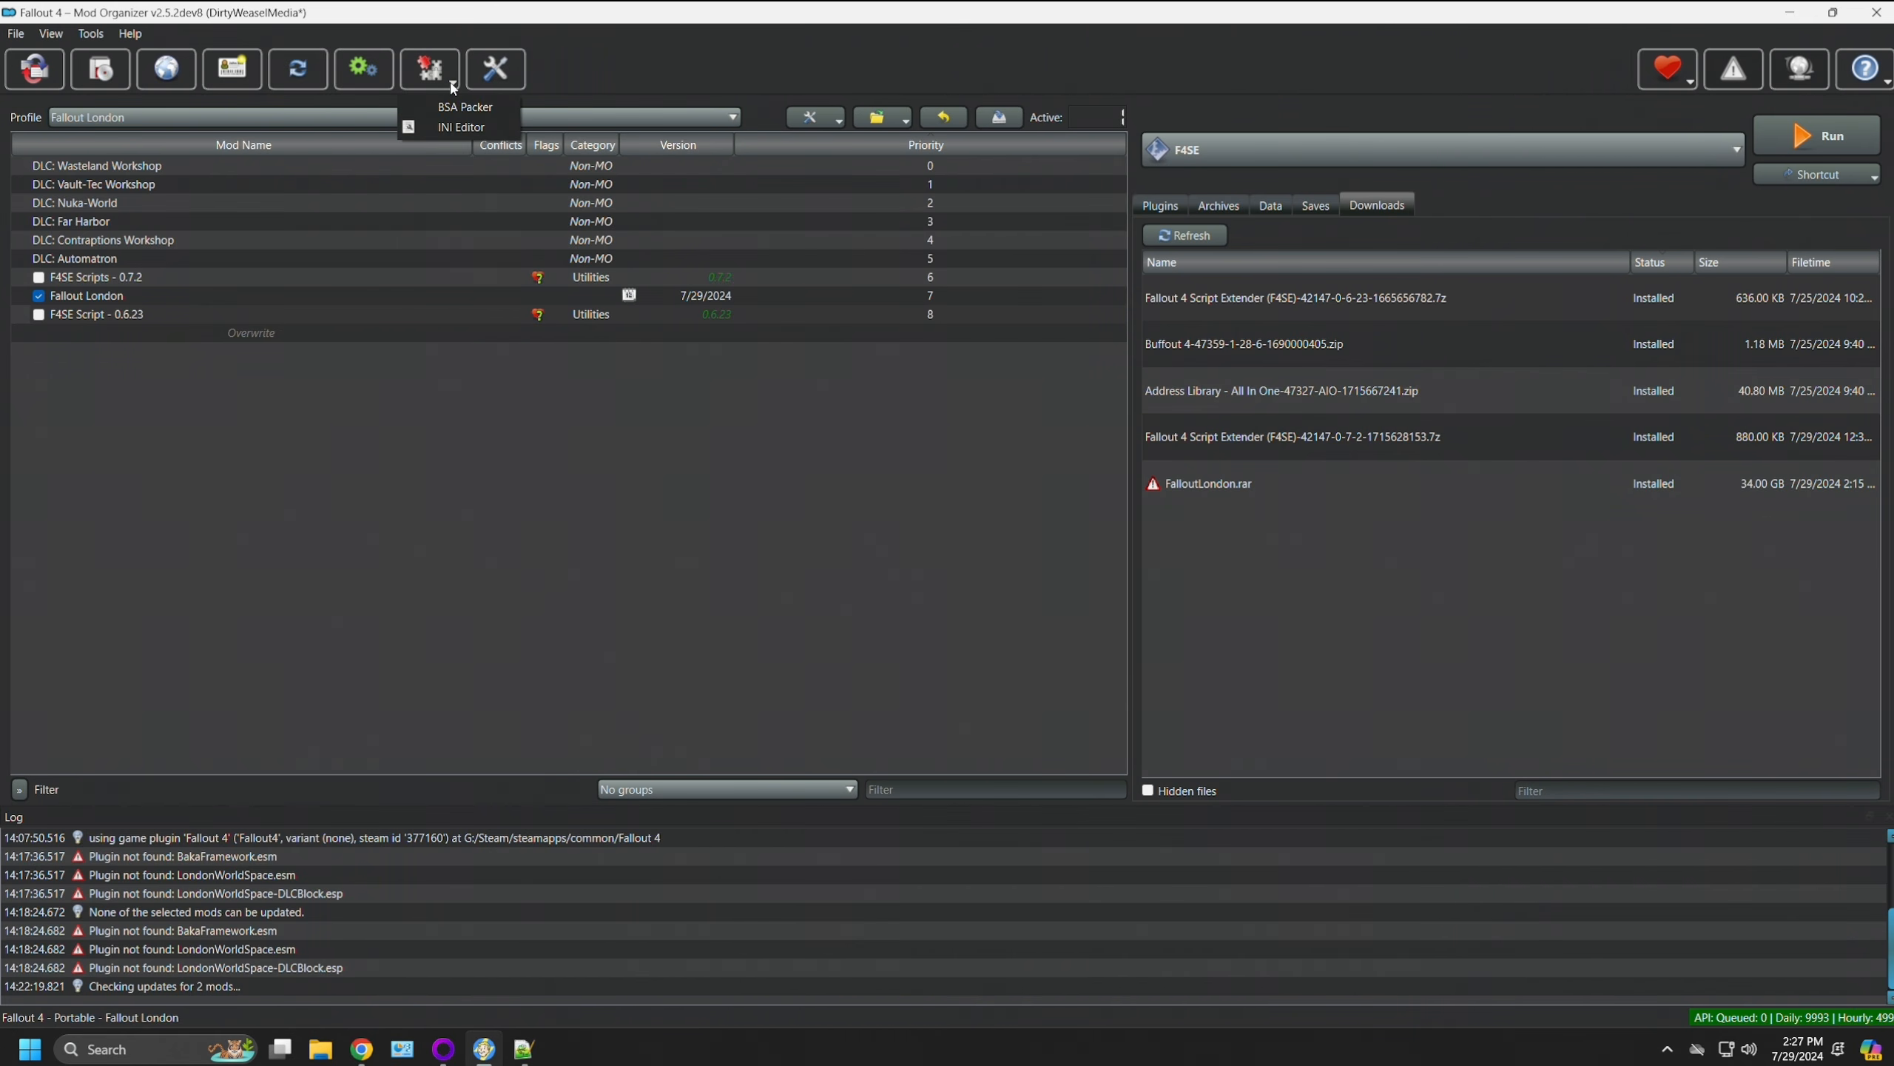
pyautogui.click(461, 127)
pyautogui.scroll(-6, 873, 548)
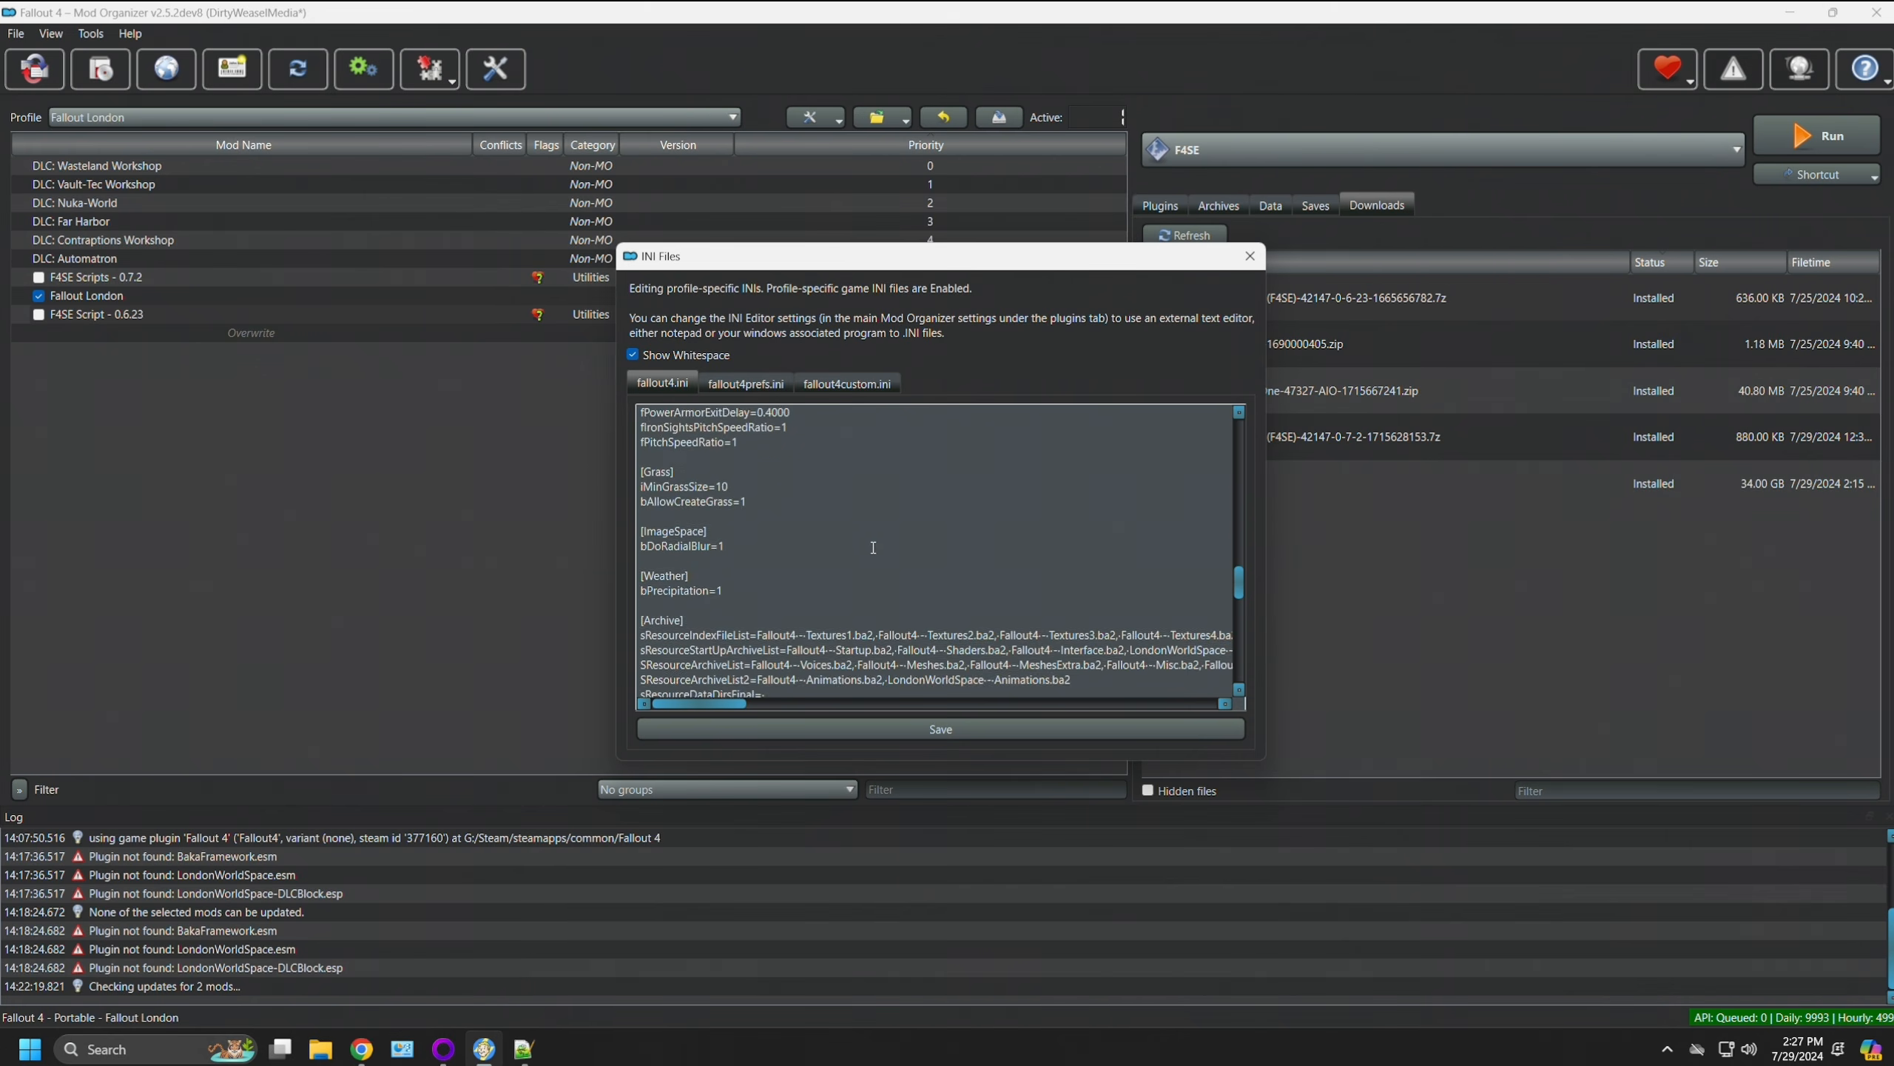
pyautogui.scroll(-3, 874, 547)
pyautogui.moveTo(764, 703); pyautogui.dragTo(847, 705)
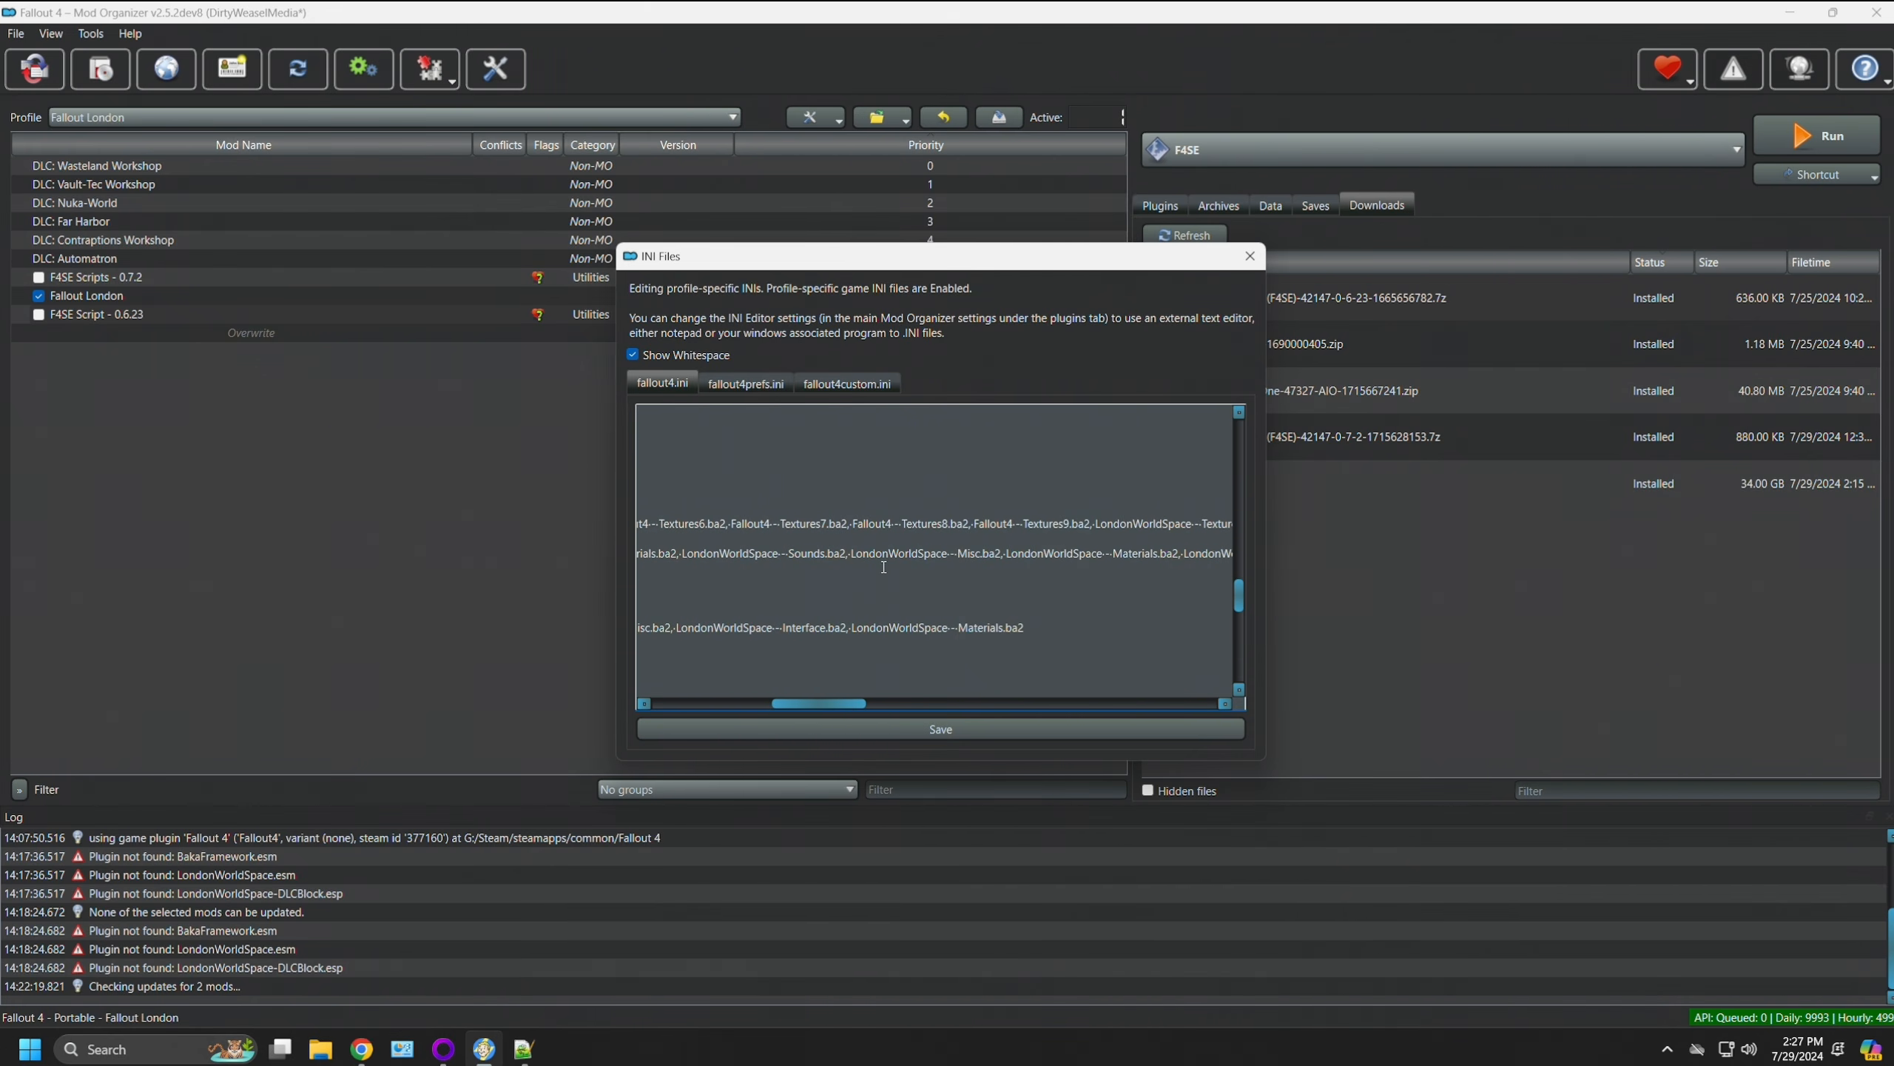
pyautogui.click(1249, 256)
# Step: Switch to the Vanilla profile to check its INI files in the INI Editor, and return to the Fallout London profile
pyautogui.click(298, 118)
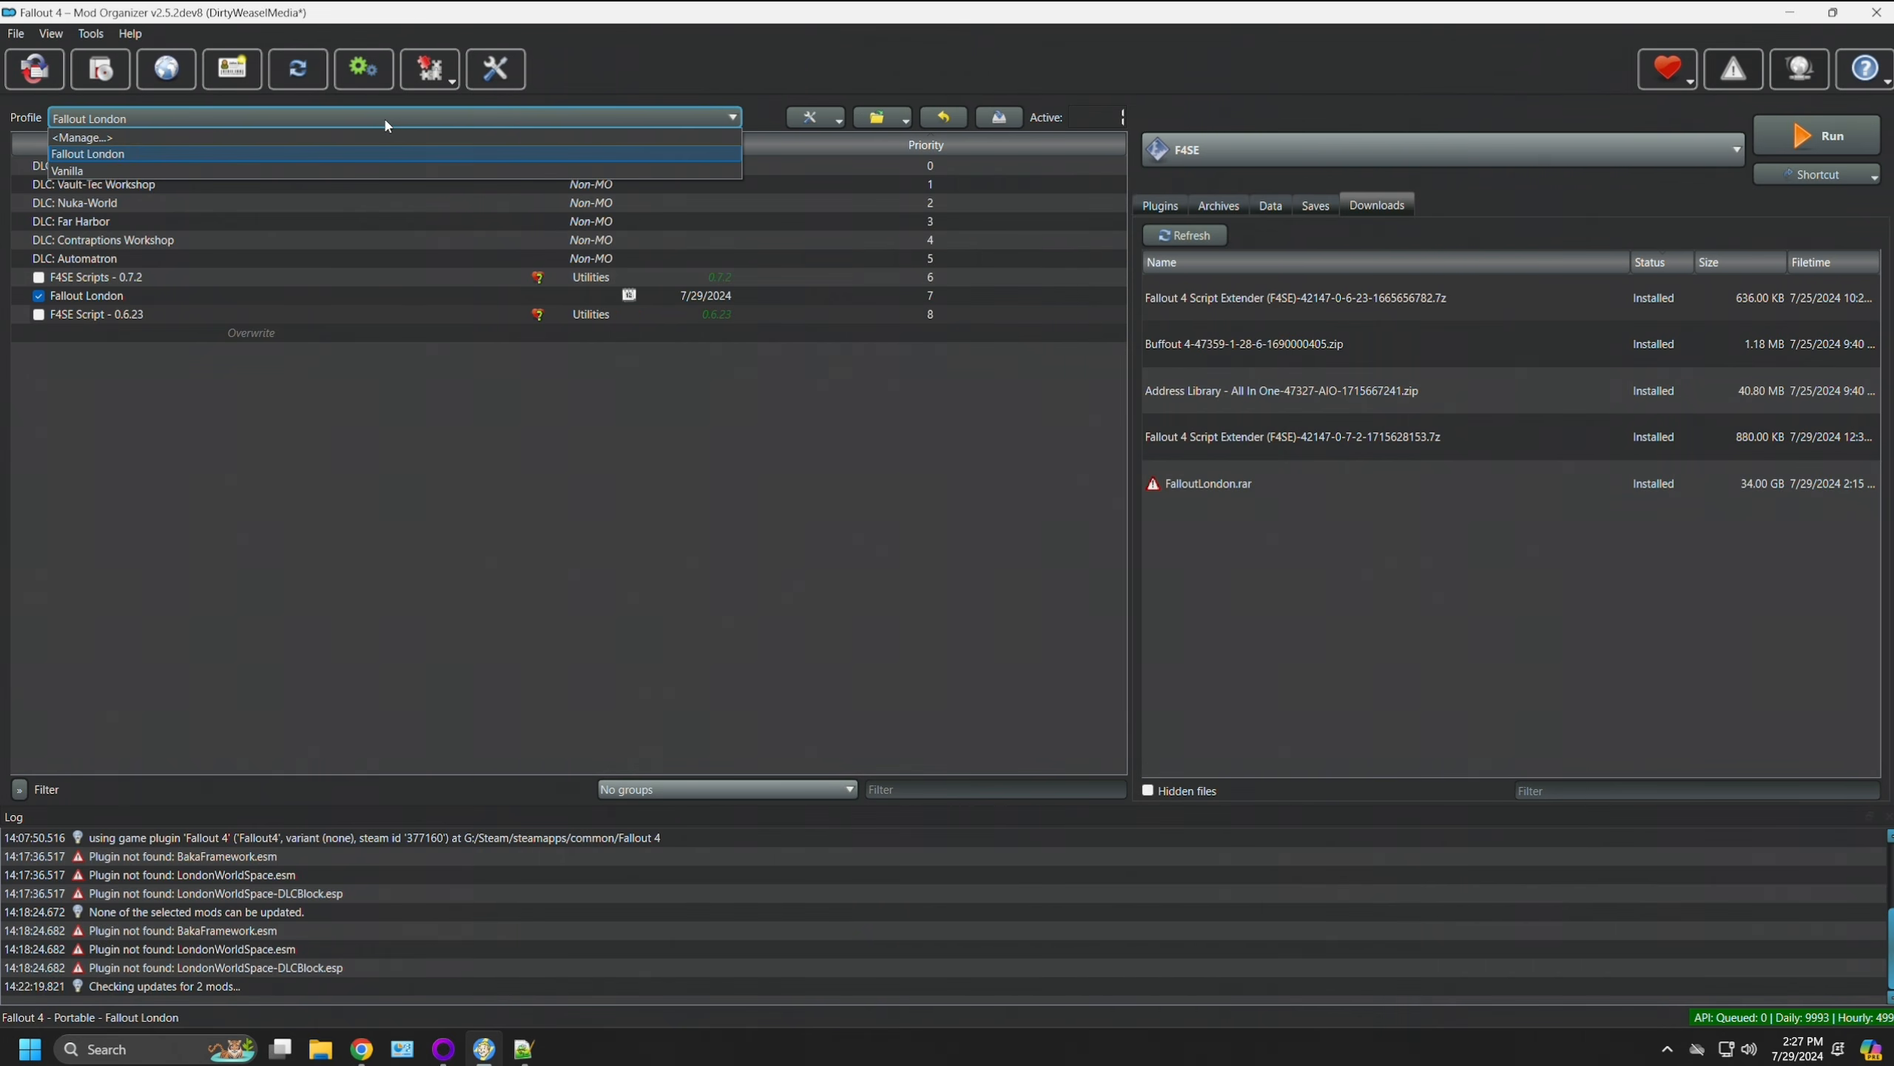
pyautogui.click(274, 171)
pyautogui.click(441, 75)
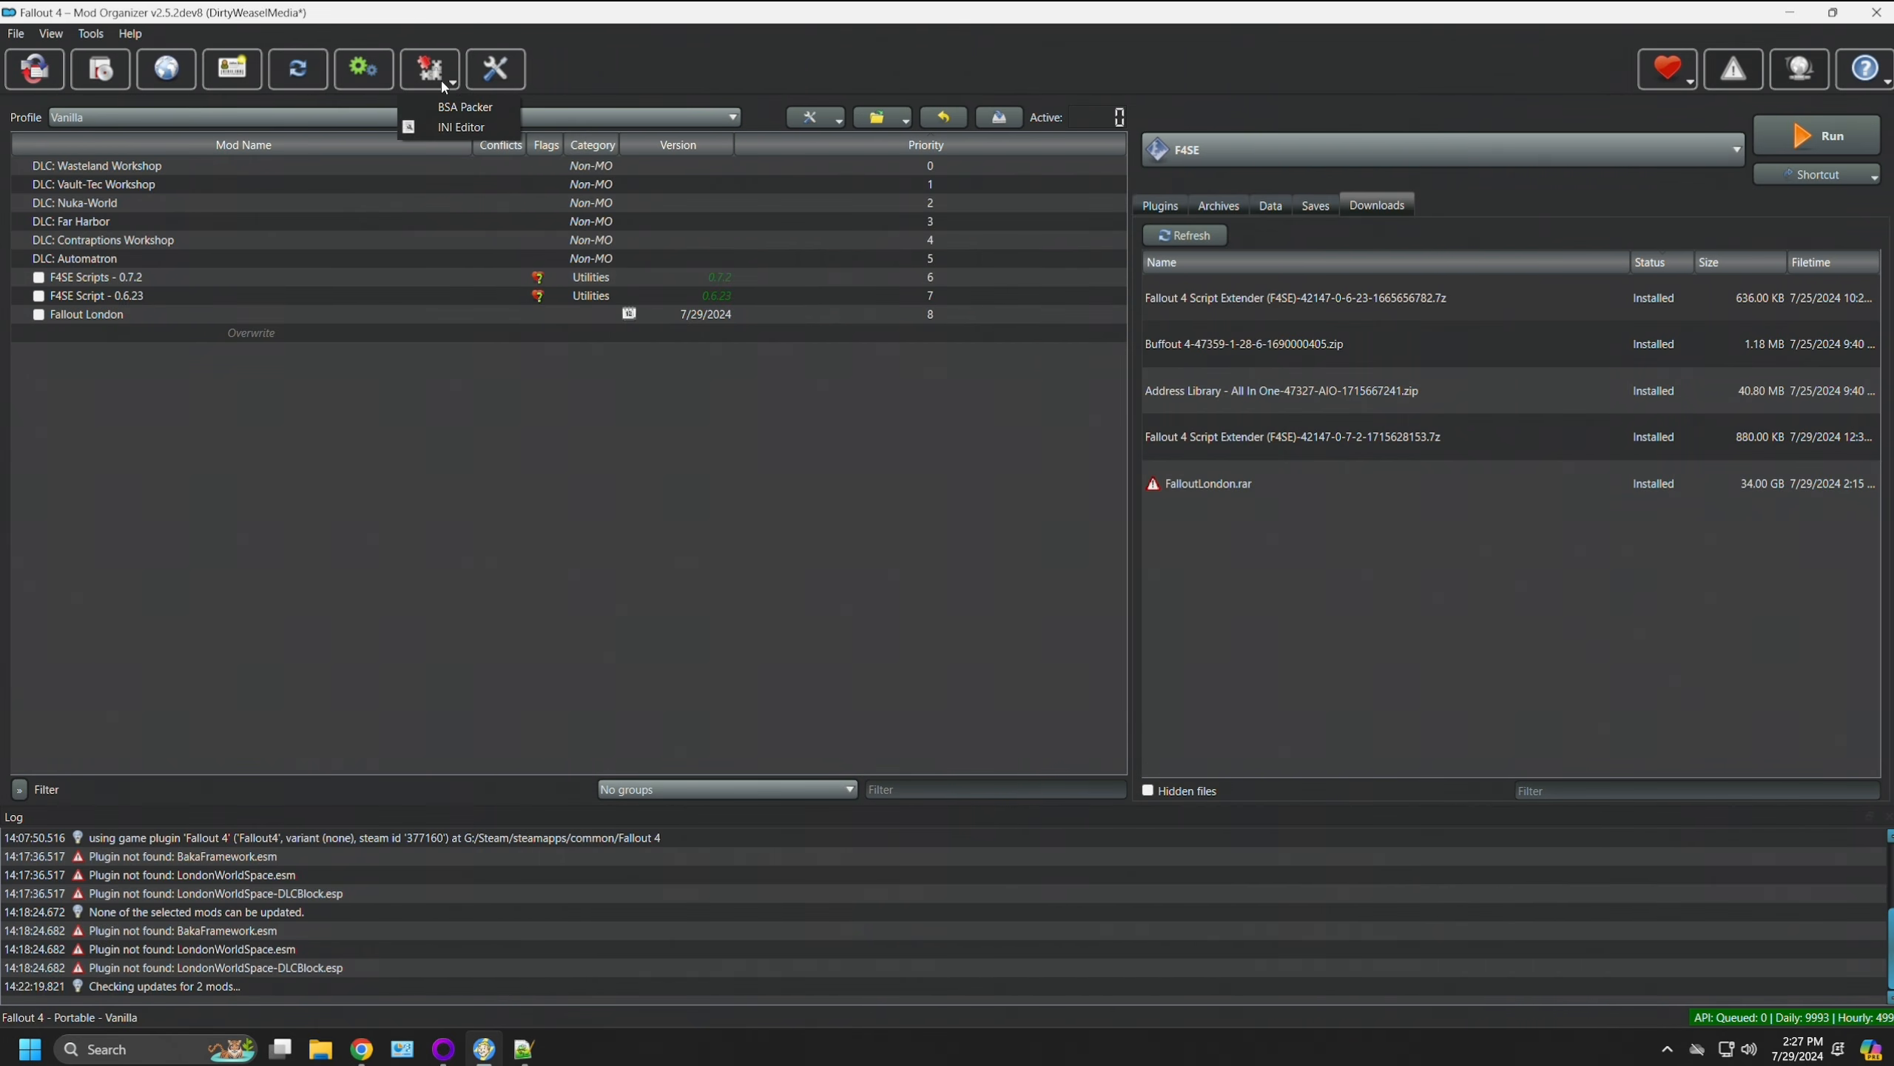
pyautogui.click(468, 125)
pyautogui.moveTo(865, 706); pyautogui.dragTo(833, 679)
pyautogui.click(1249, 249)
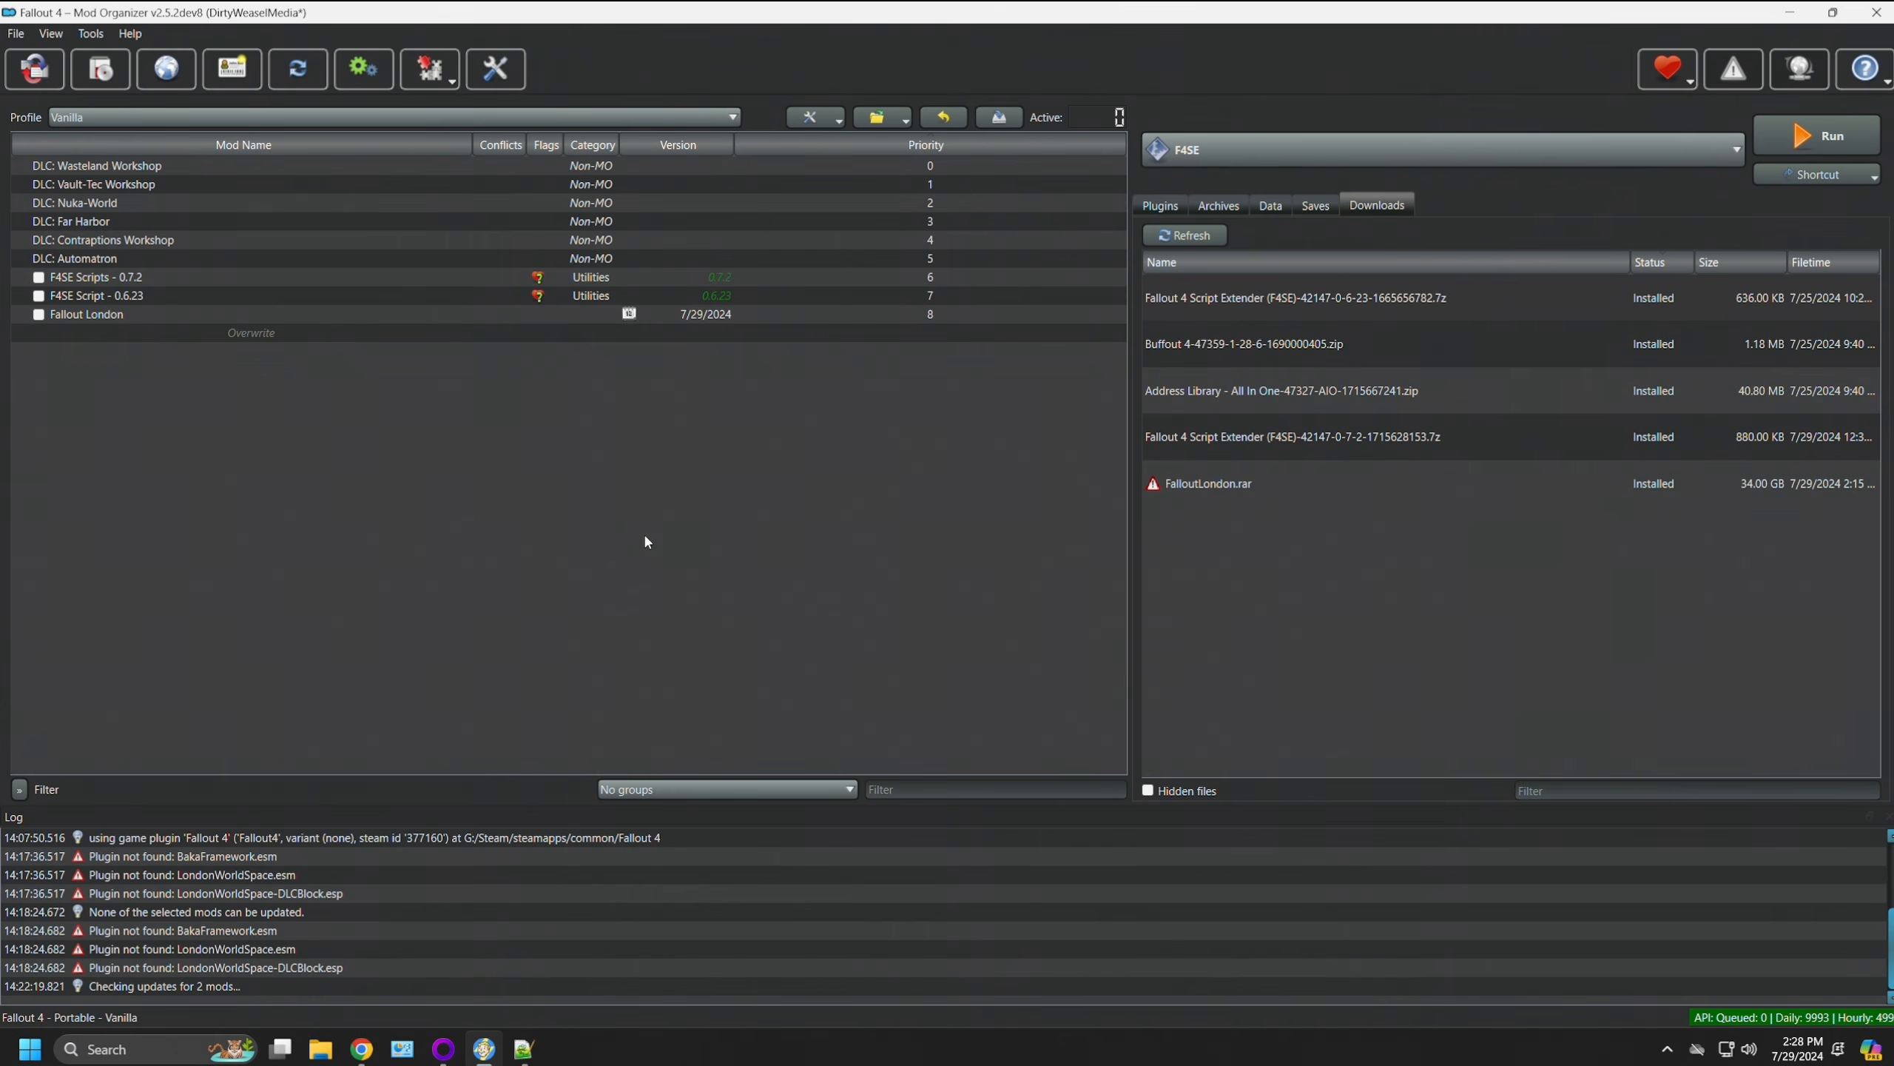
pyautogui.click(406, 117)
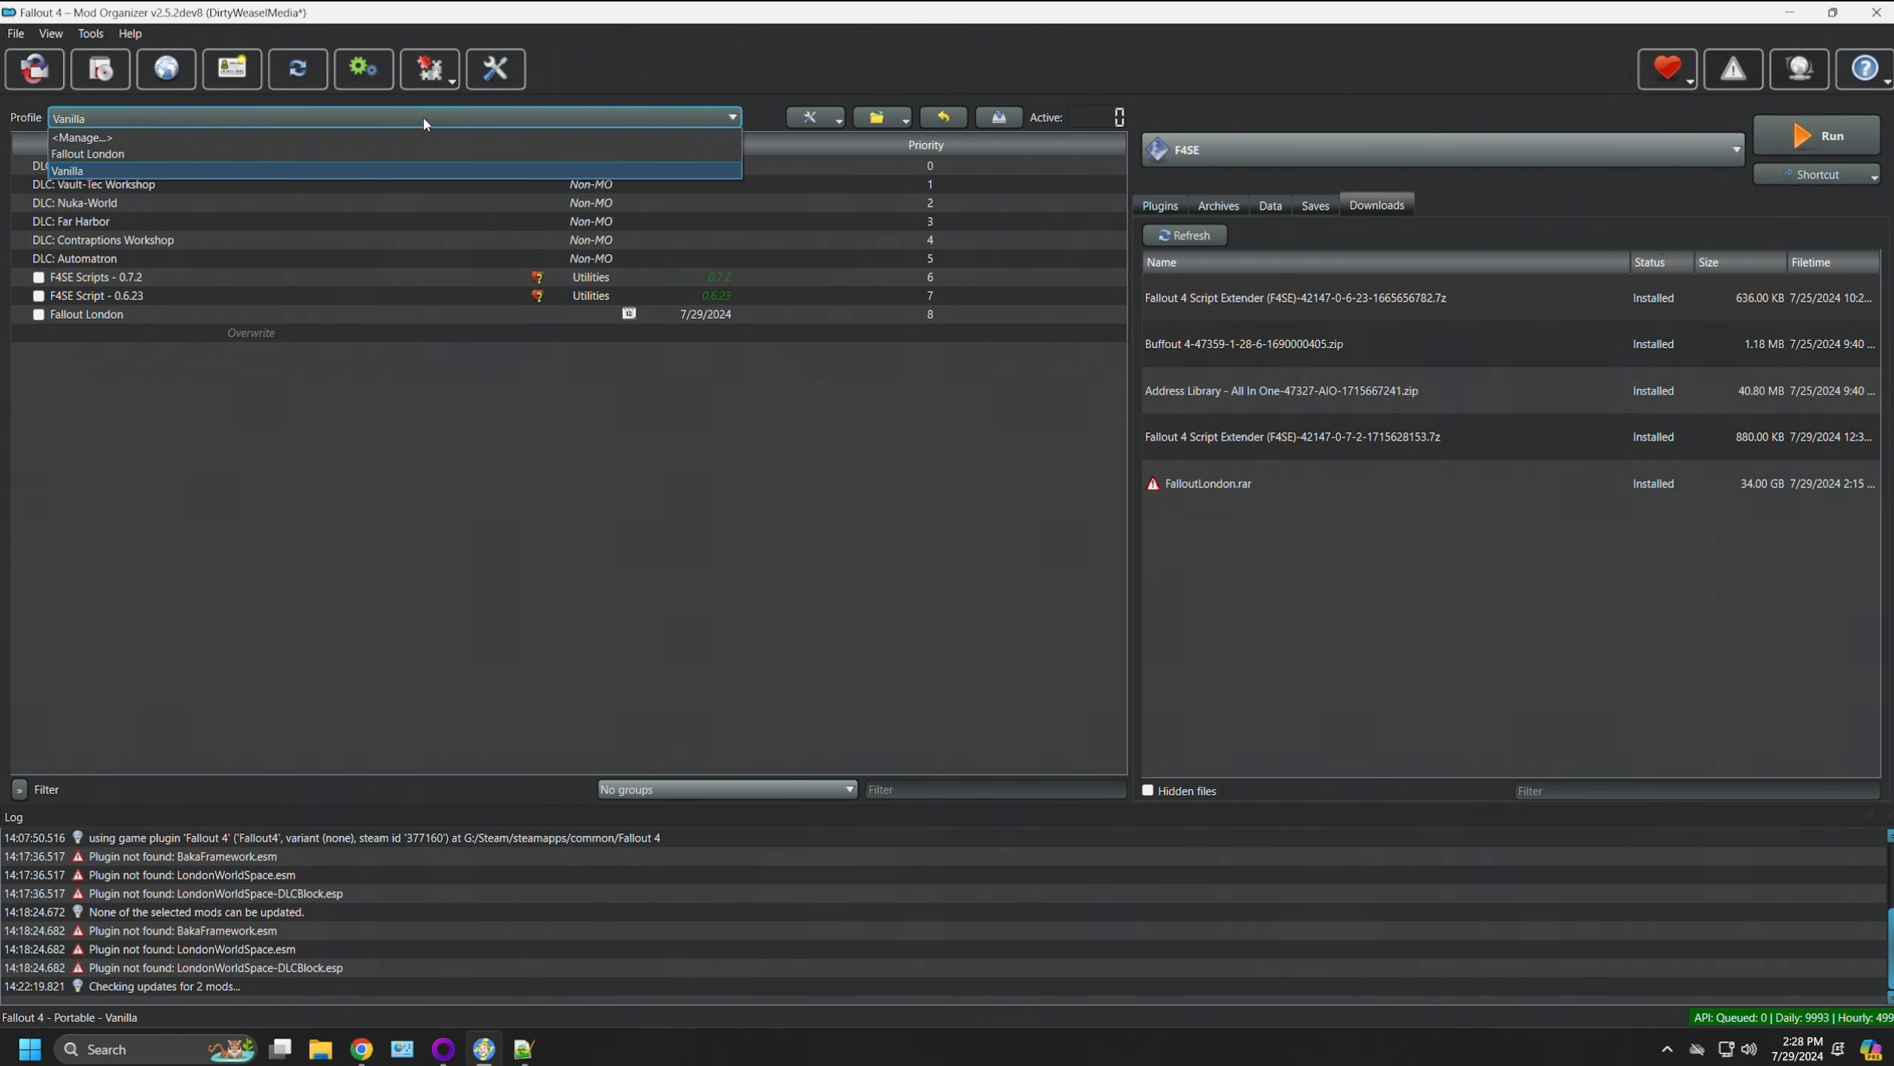
pyautogui.click(352, 156)
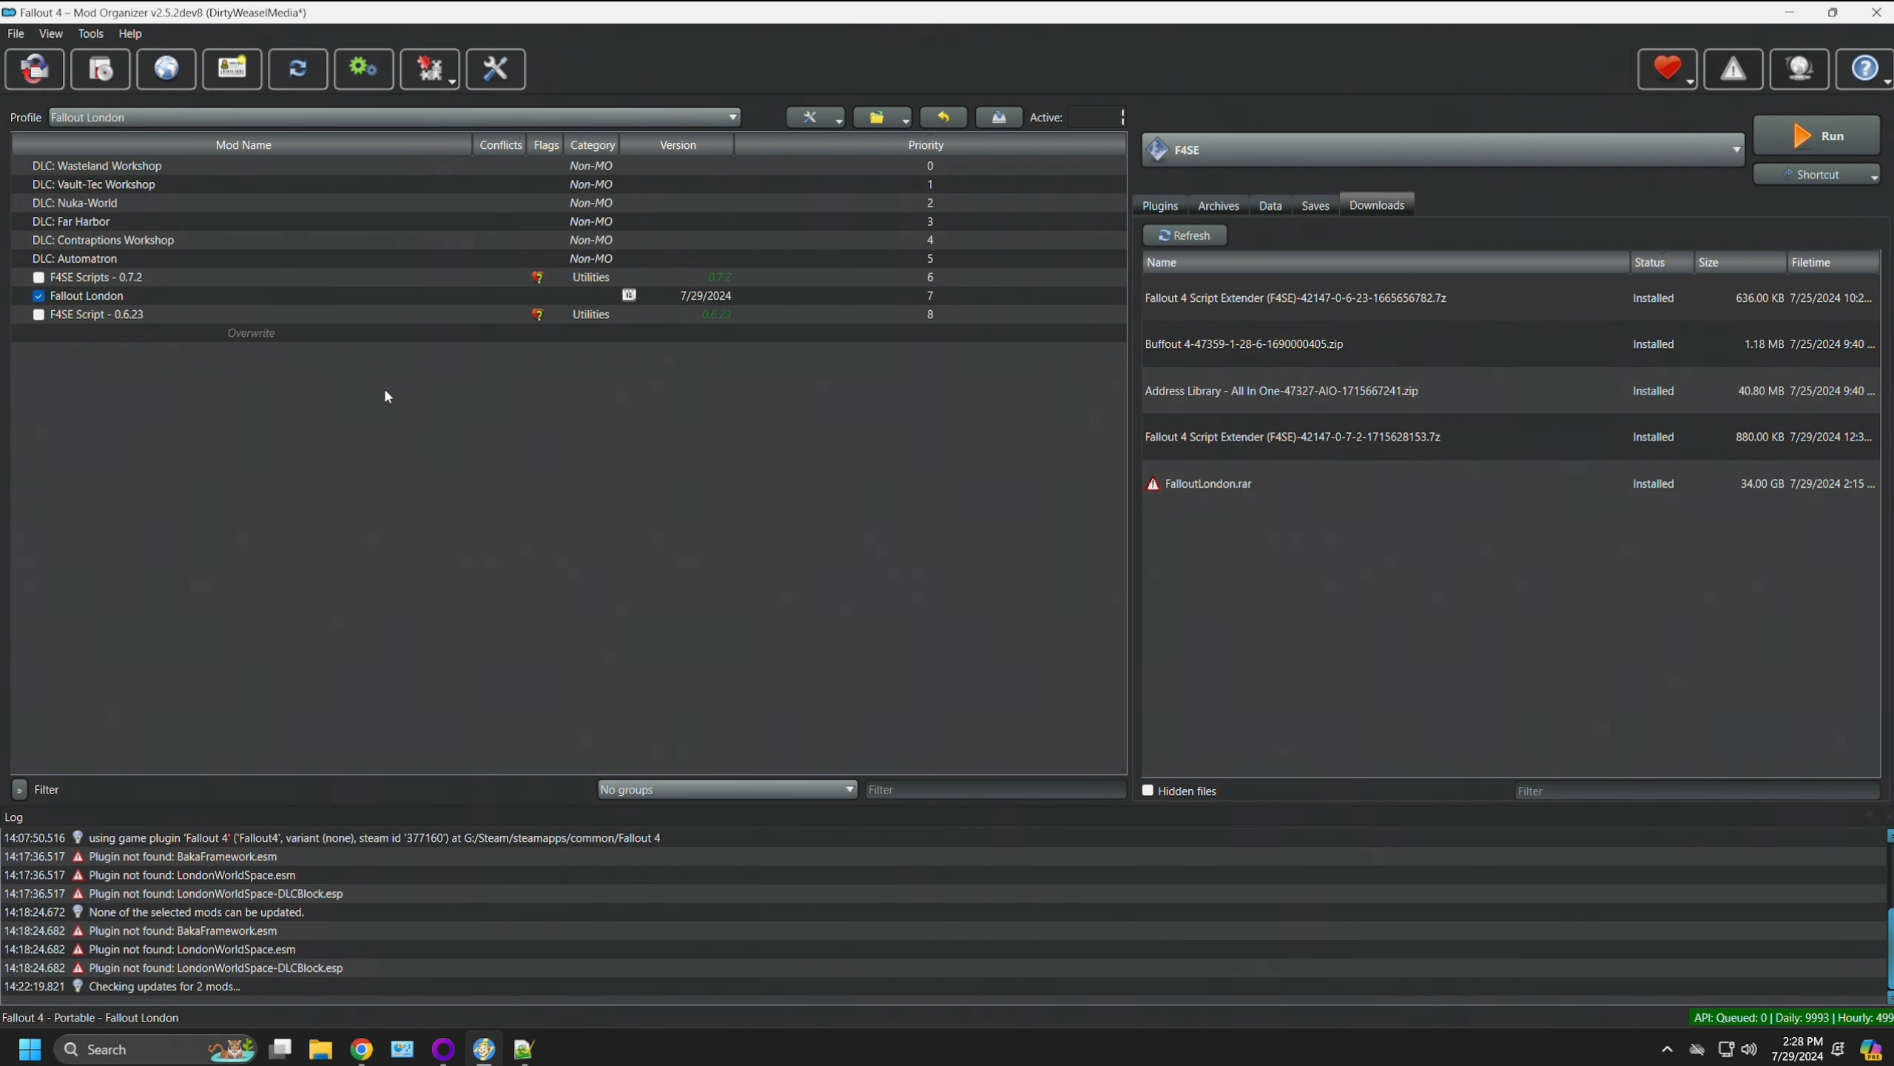
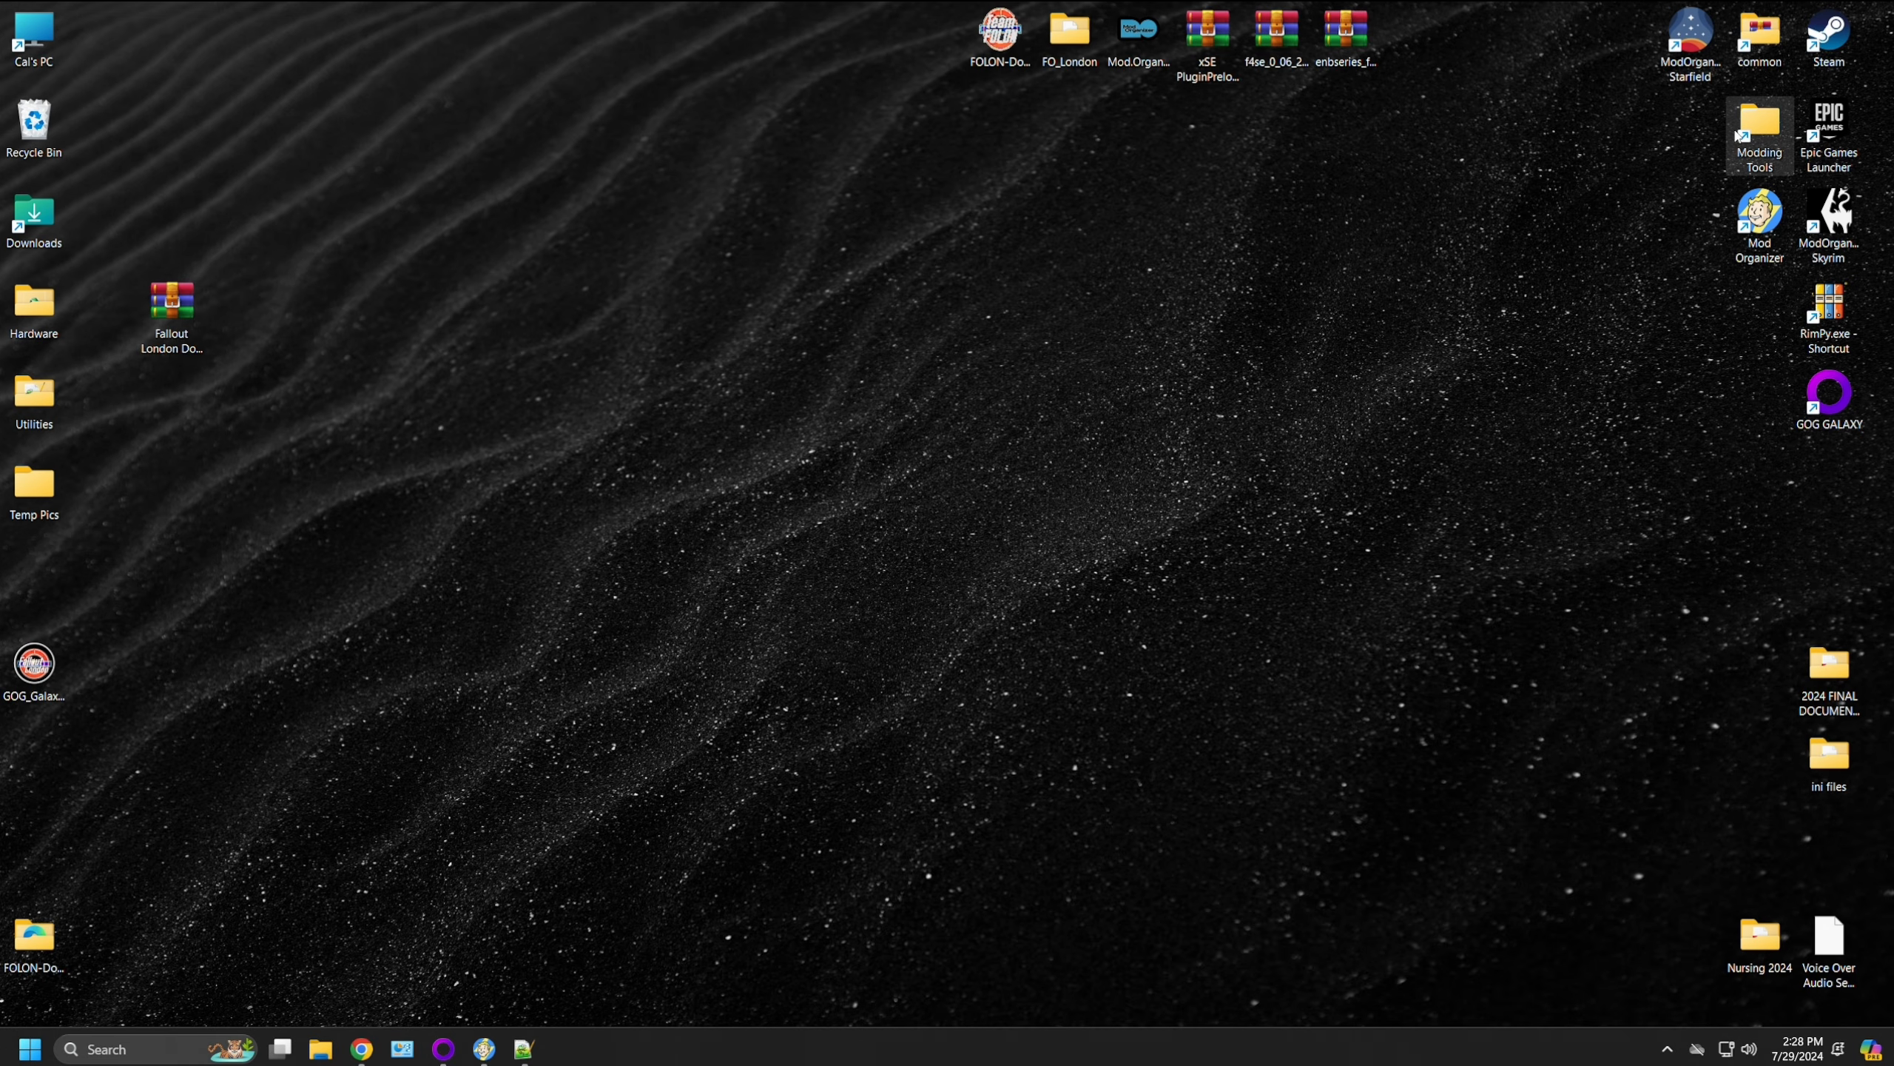
# Step: Launch Bethini.exe from the Bethini Pie folder inside Modding Tools on the E: drive
pyautogui.doubleClick(1761, 126)
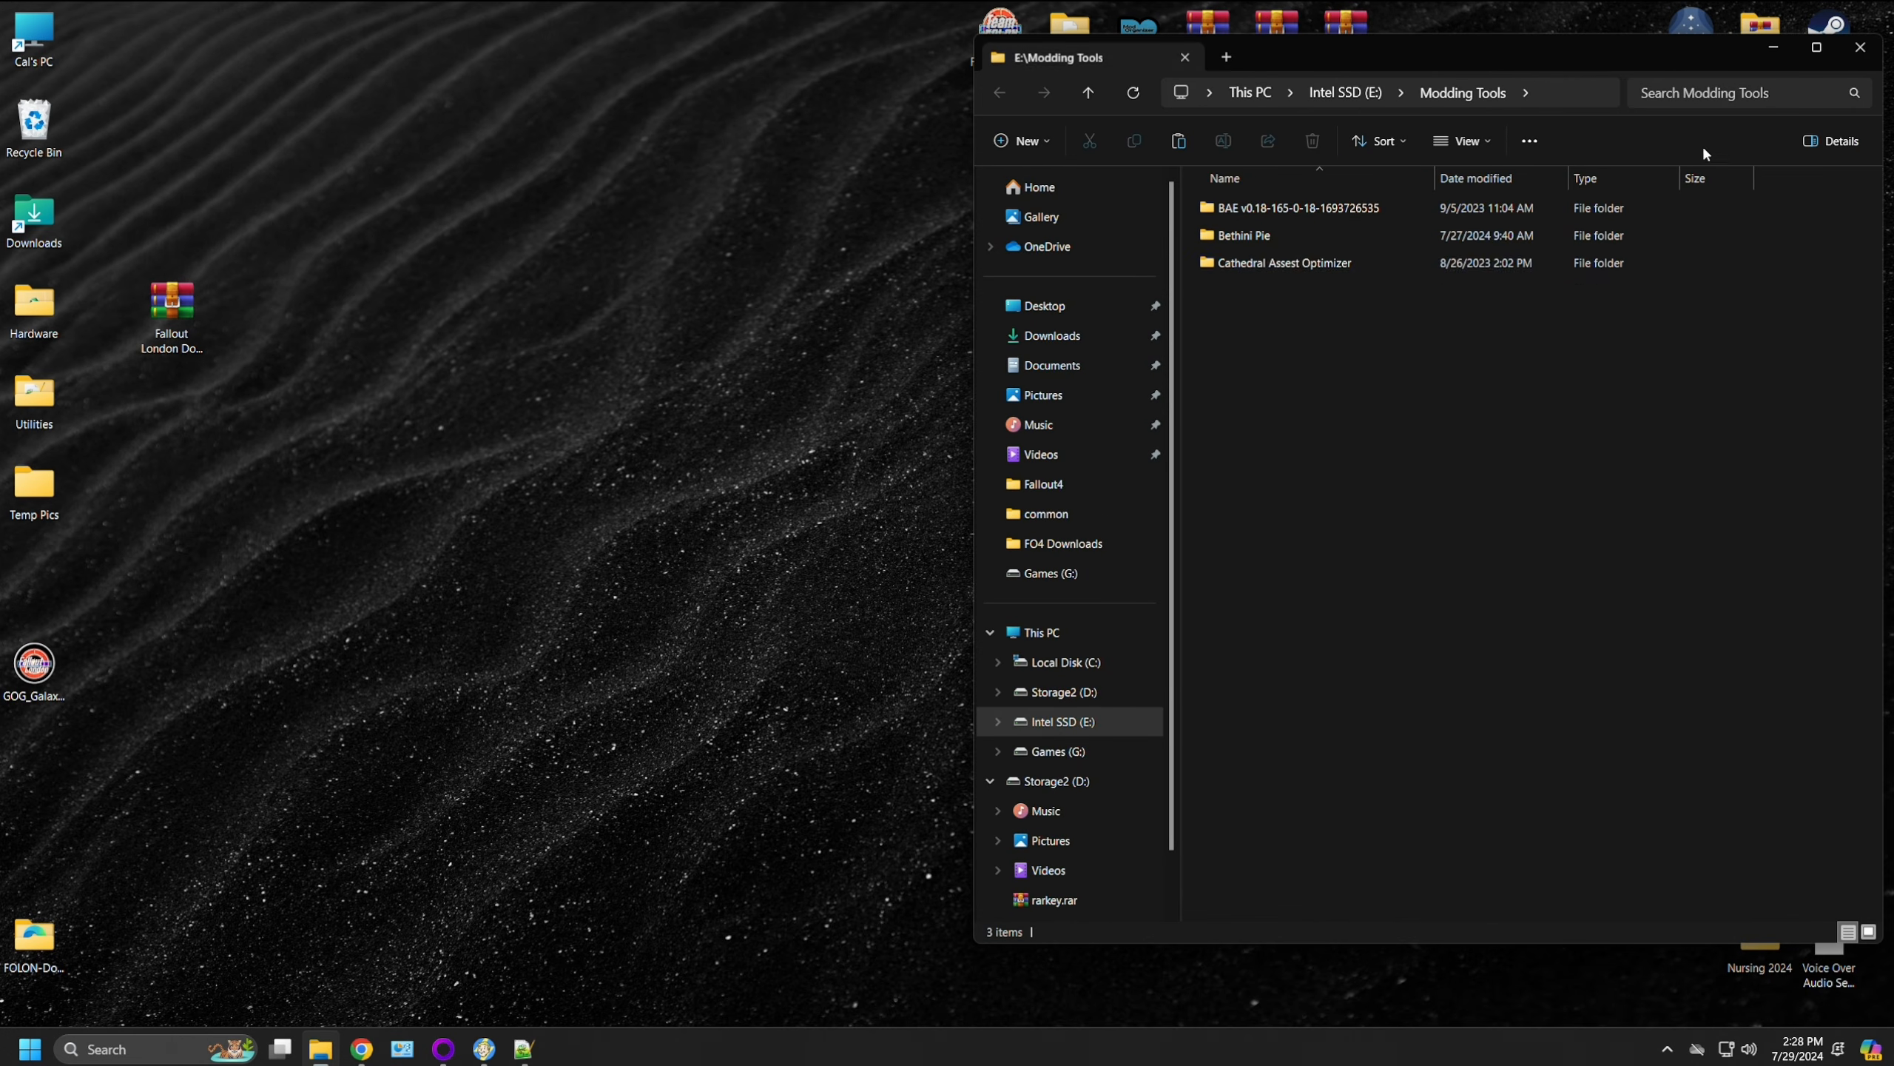
pyautogui.moveTo(1288, 244)
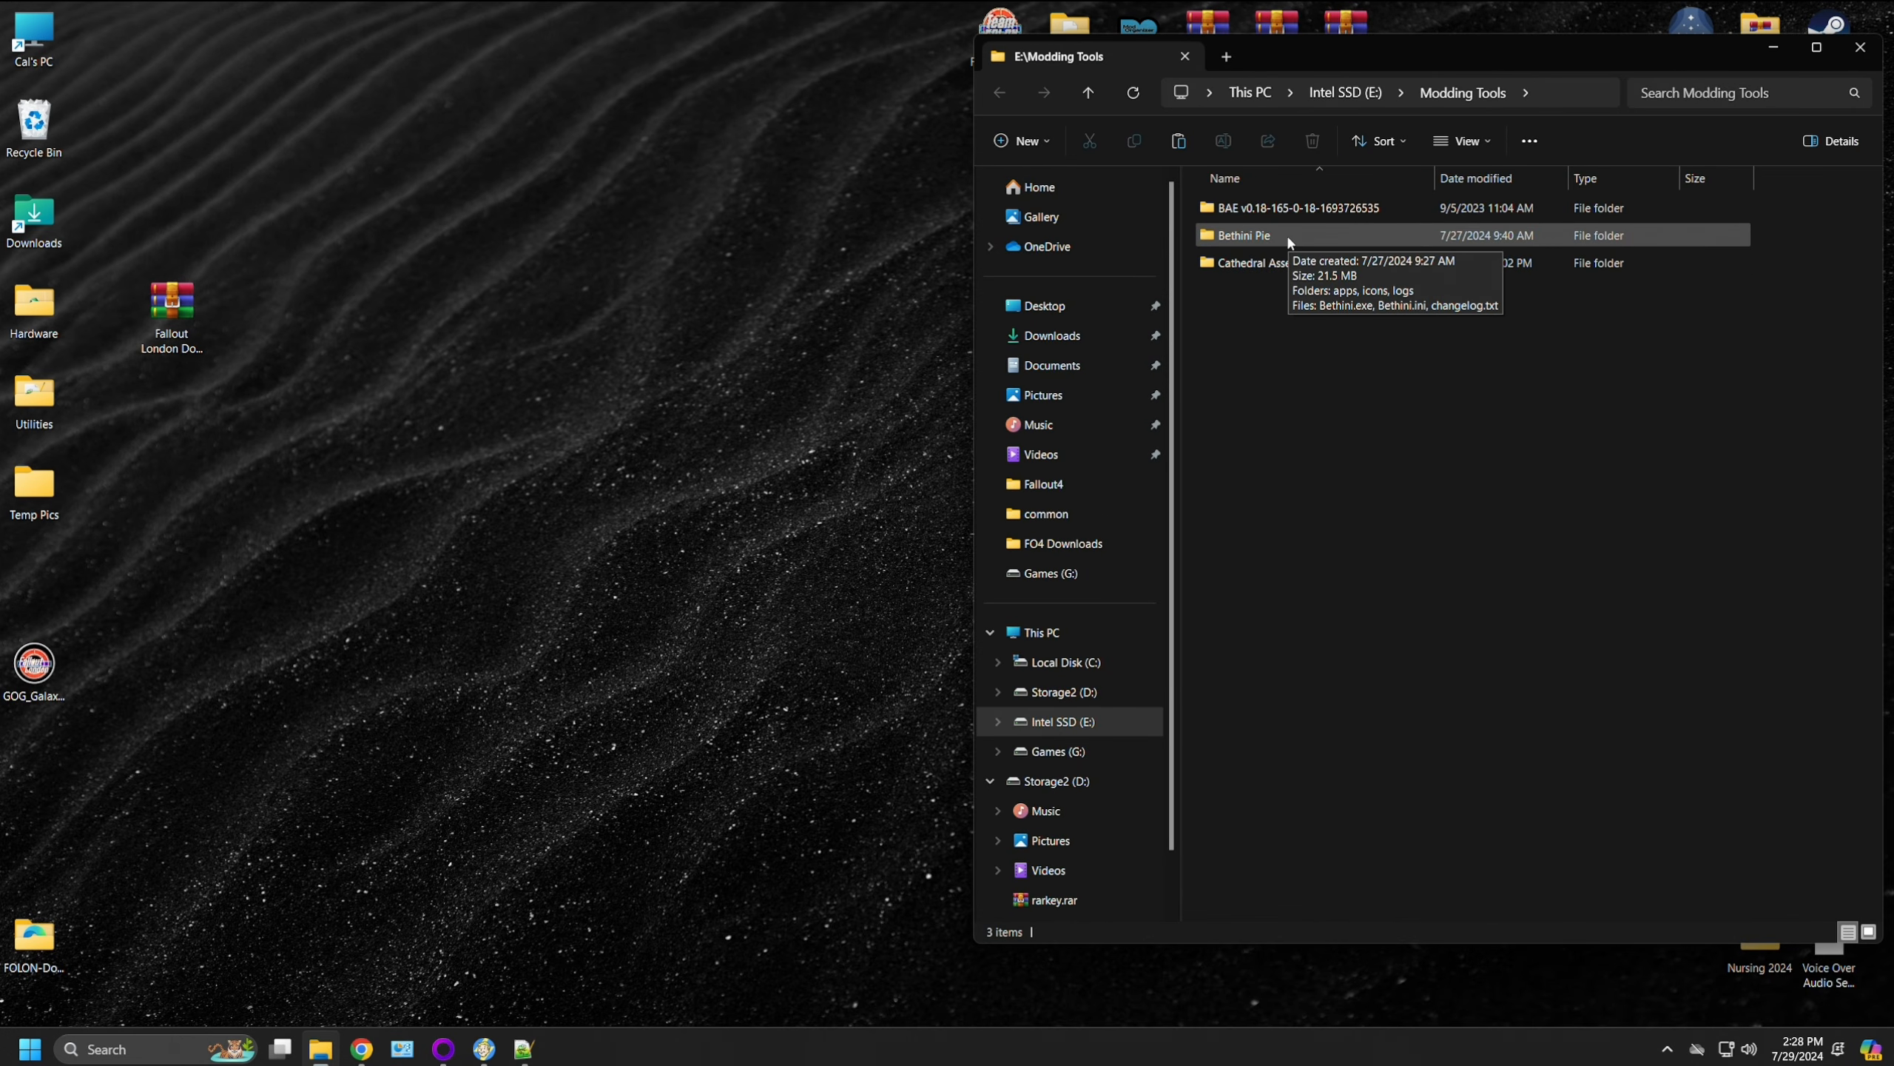
pyautogui.doubleClick(1288, 240)
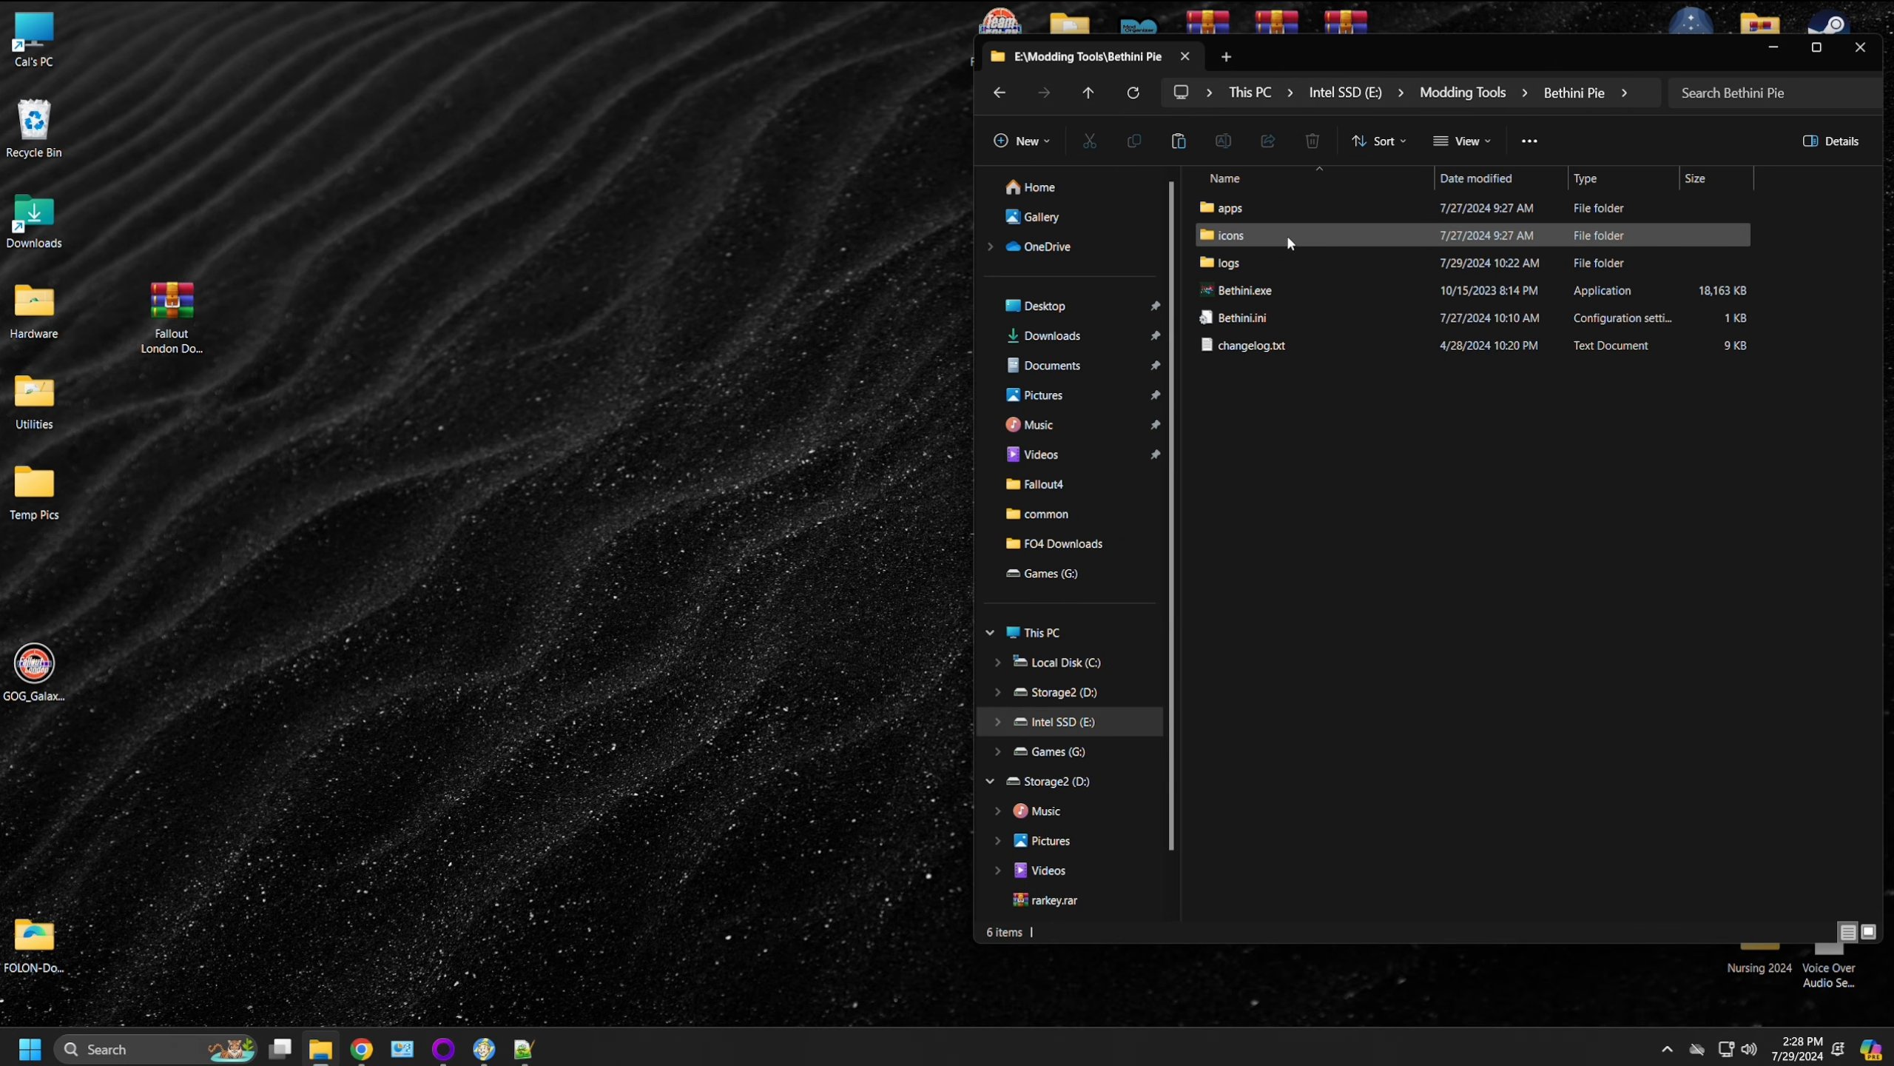
pyautogui.click(1257, 292)
pyautogui.doubleClick(1258, 292)
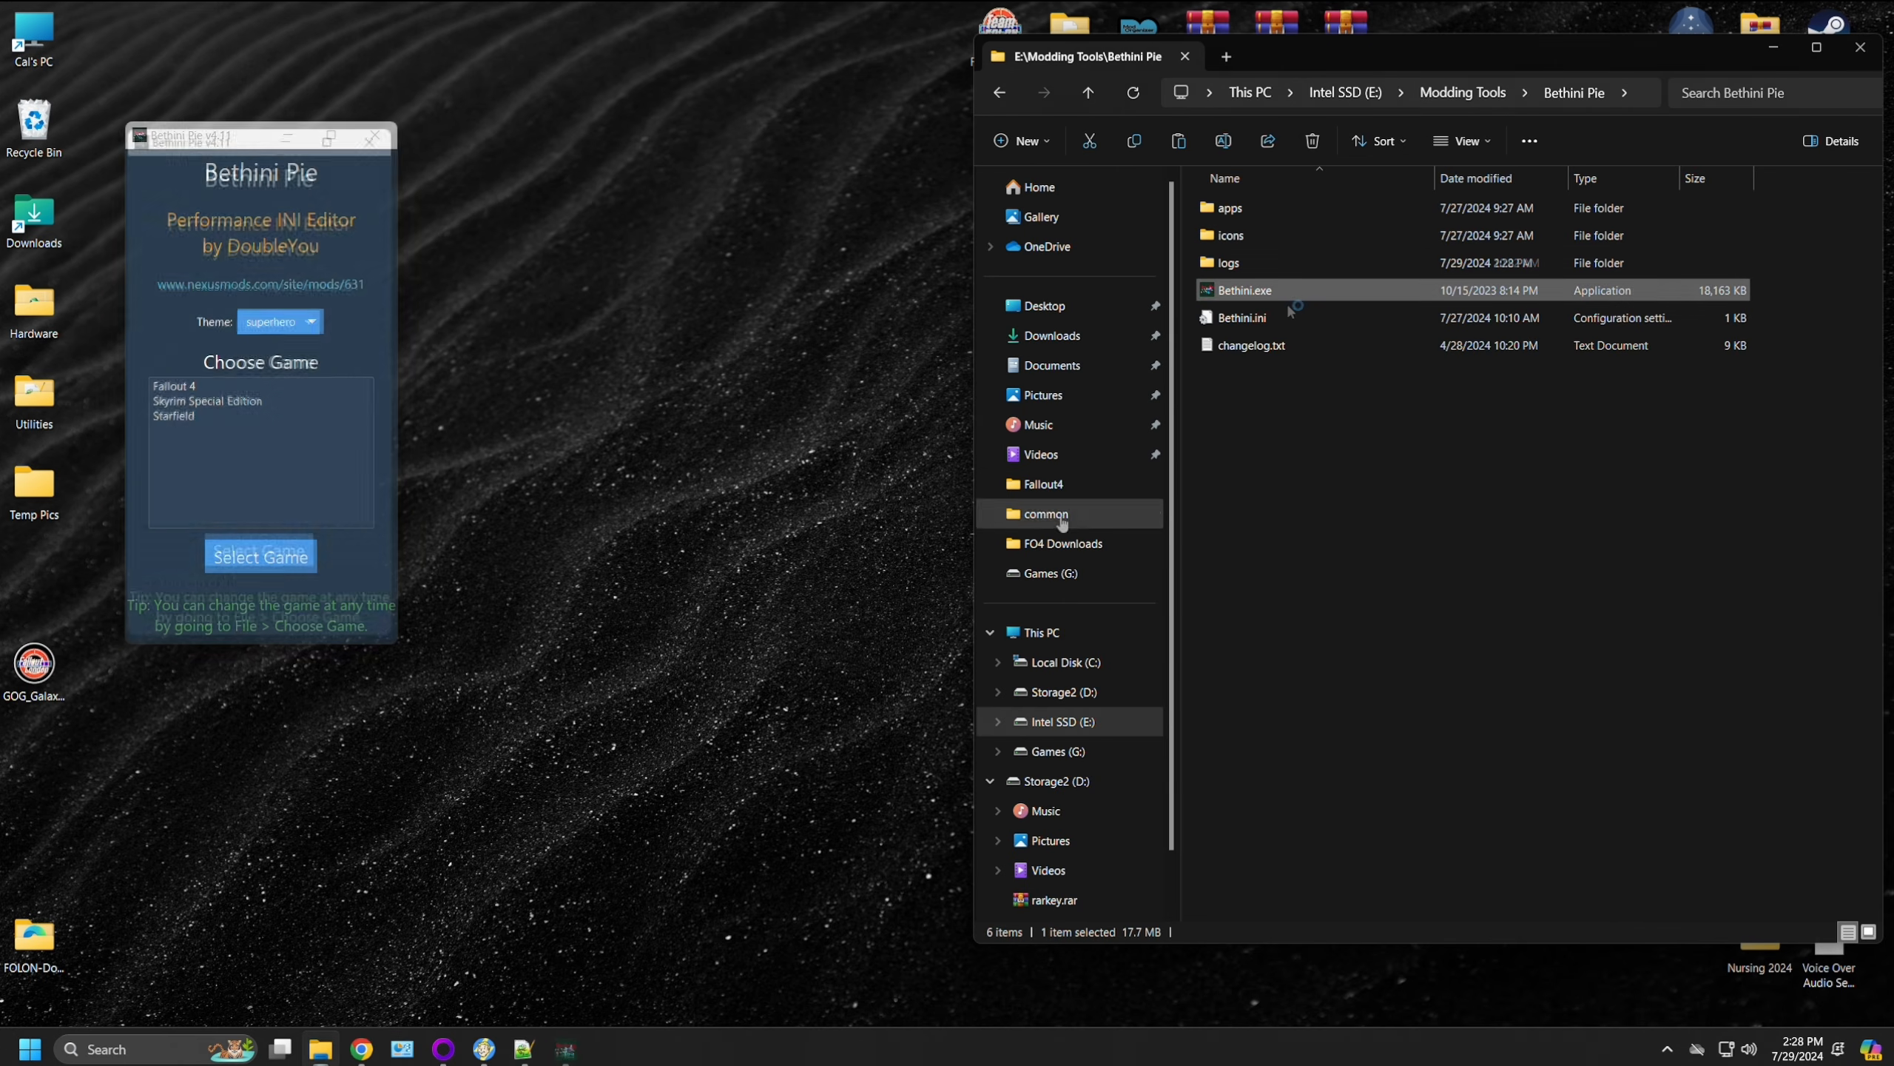
# Step: Open fallout4.ini from the Documents\My Games\Fallout4 folder in Notepad++
pyautogui.click(1065, 367)
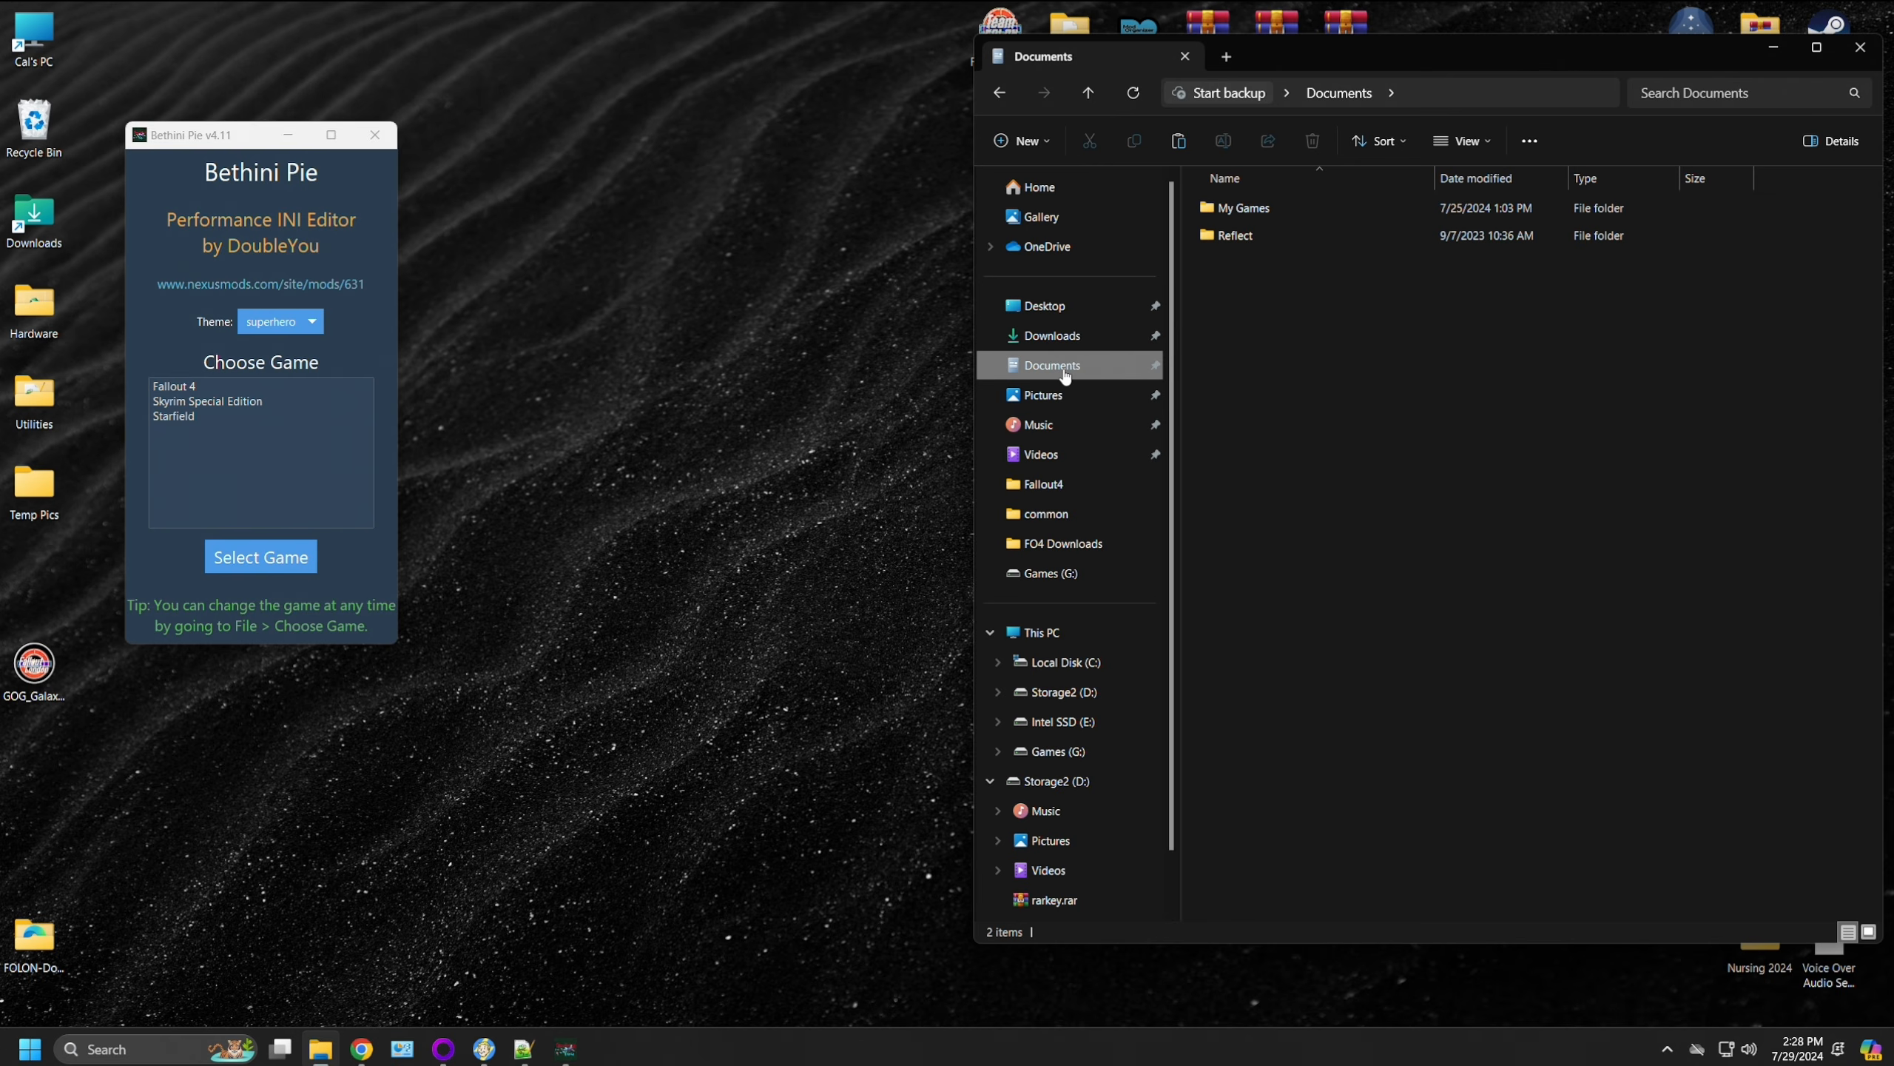
pyautogui.doubleClick(1277, 208)
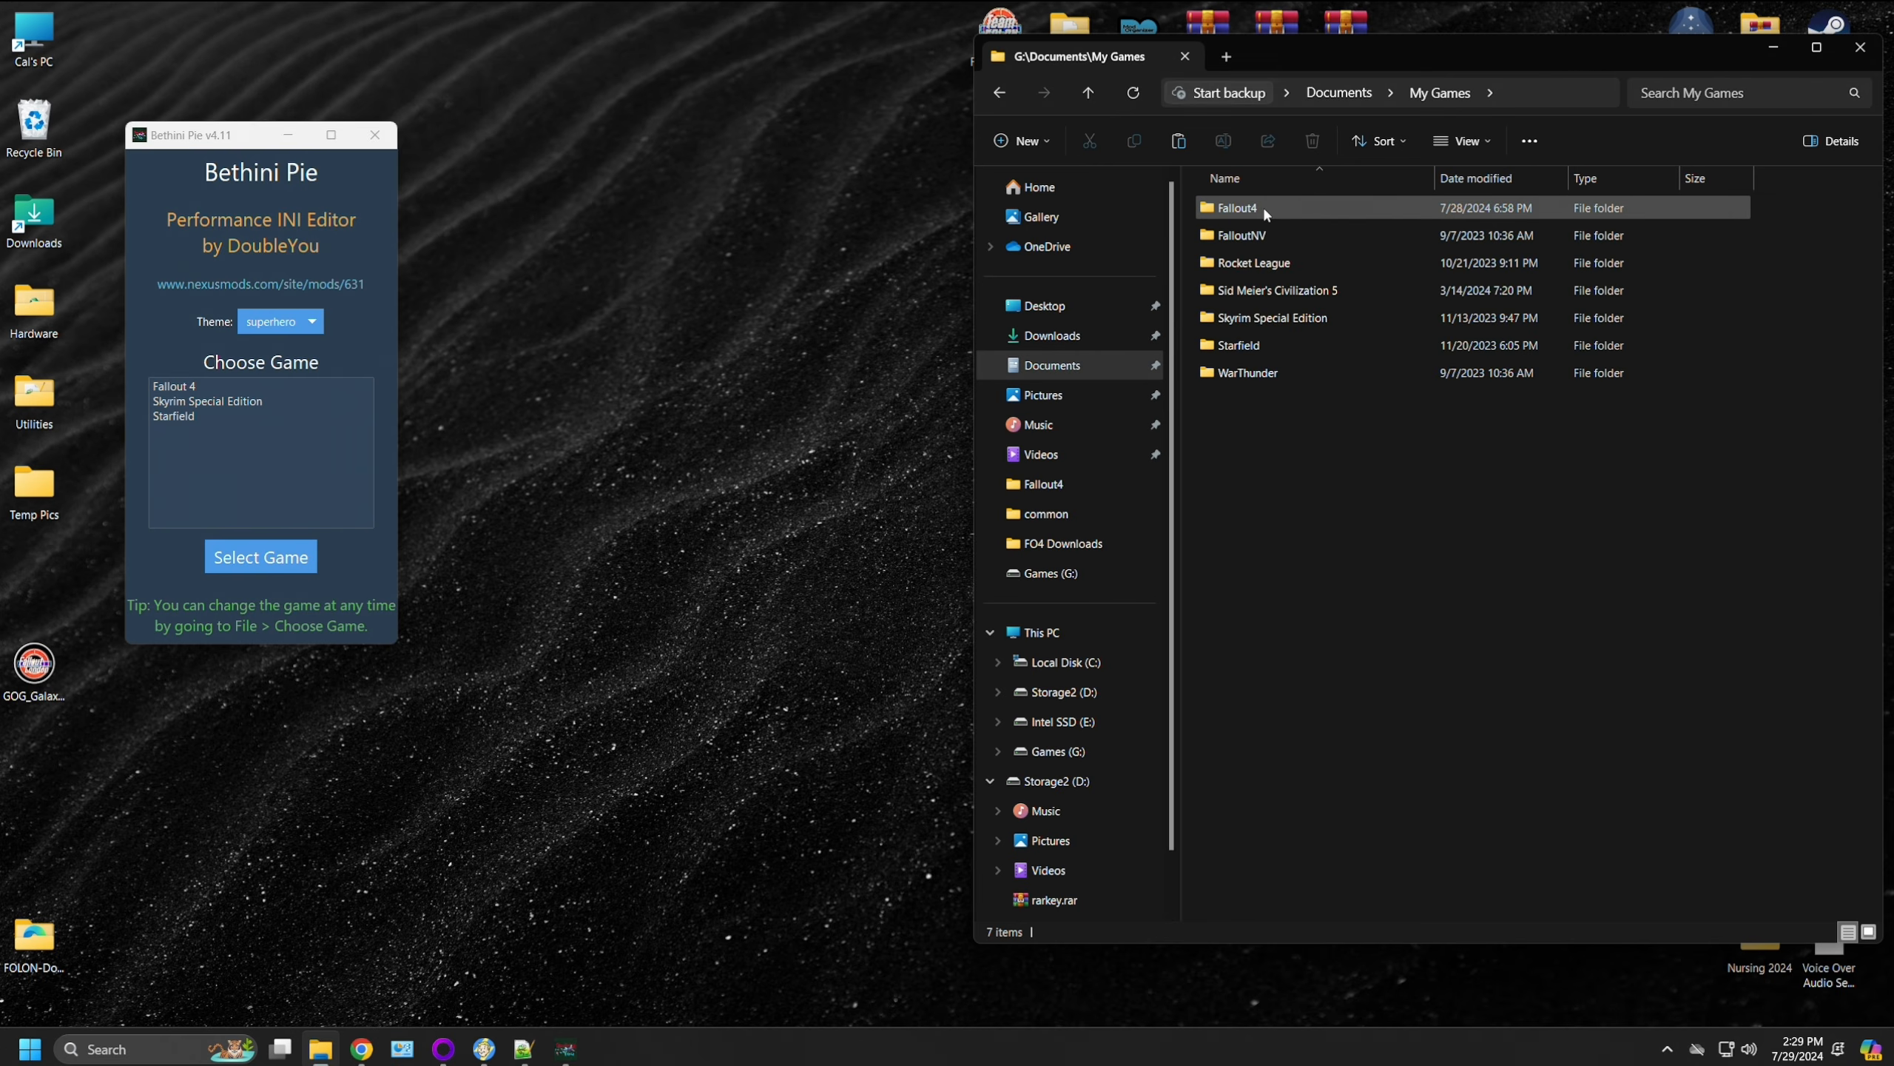
pyautogui.doubleClick(1262, 206)
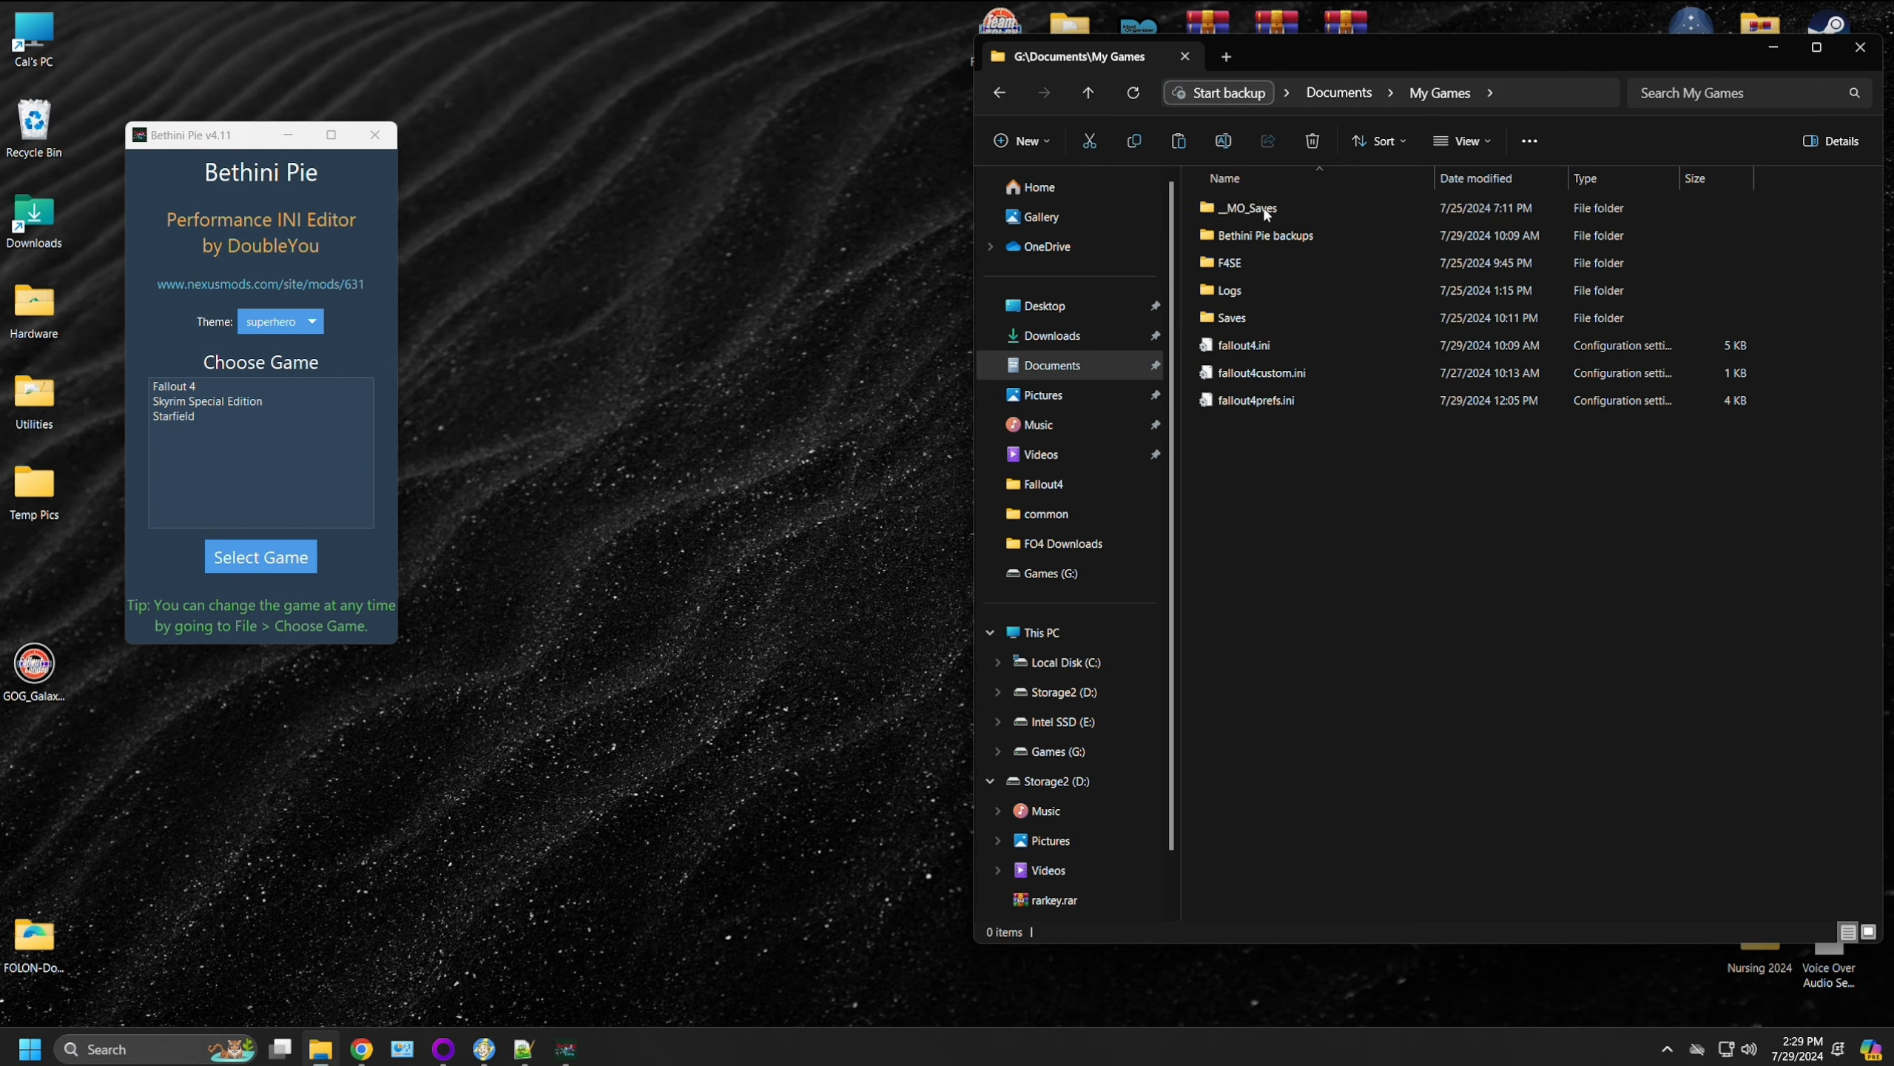
pyautogui.click(1303, 375)
pyautogui.click(1291, 349)
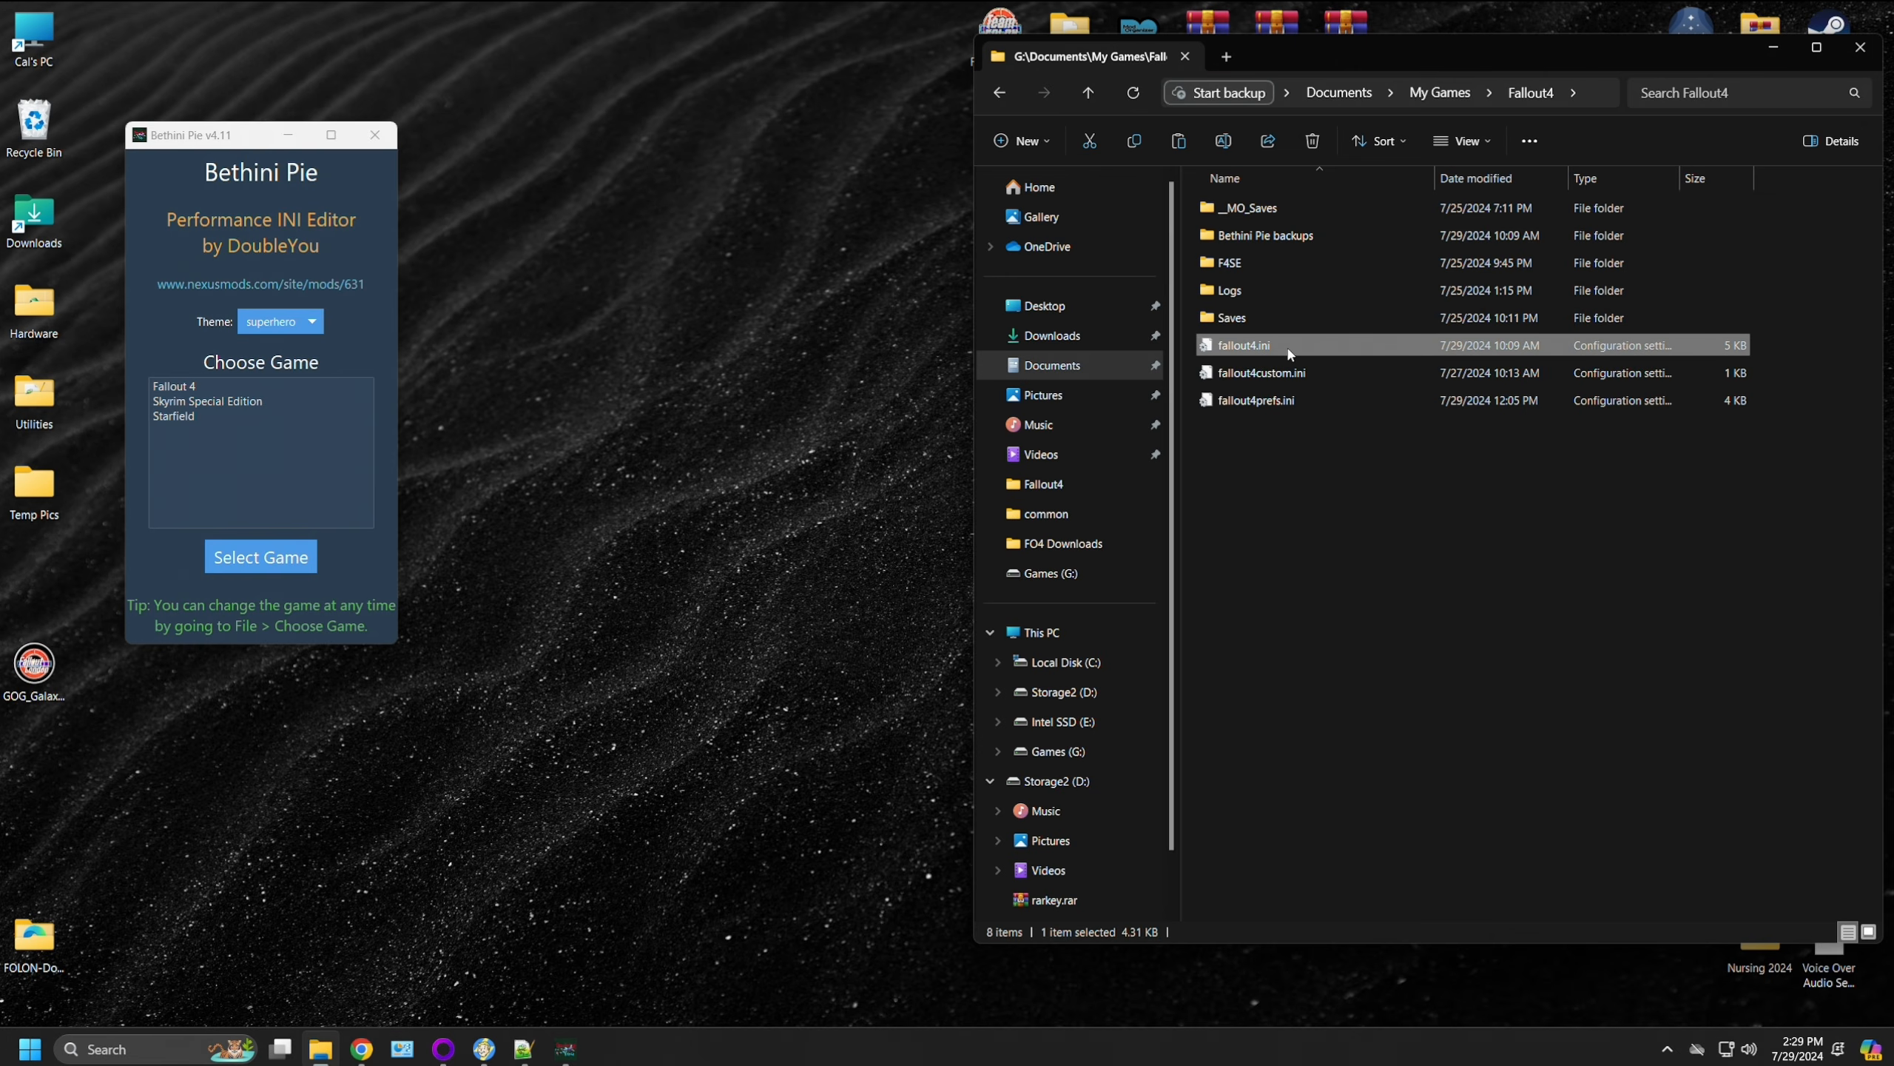
pyautogui.rightClick(1291, 353)
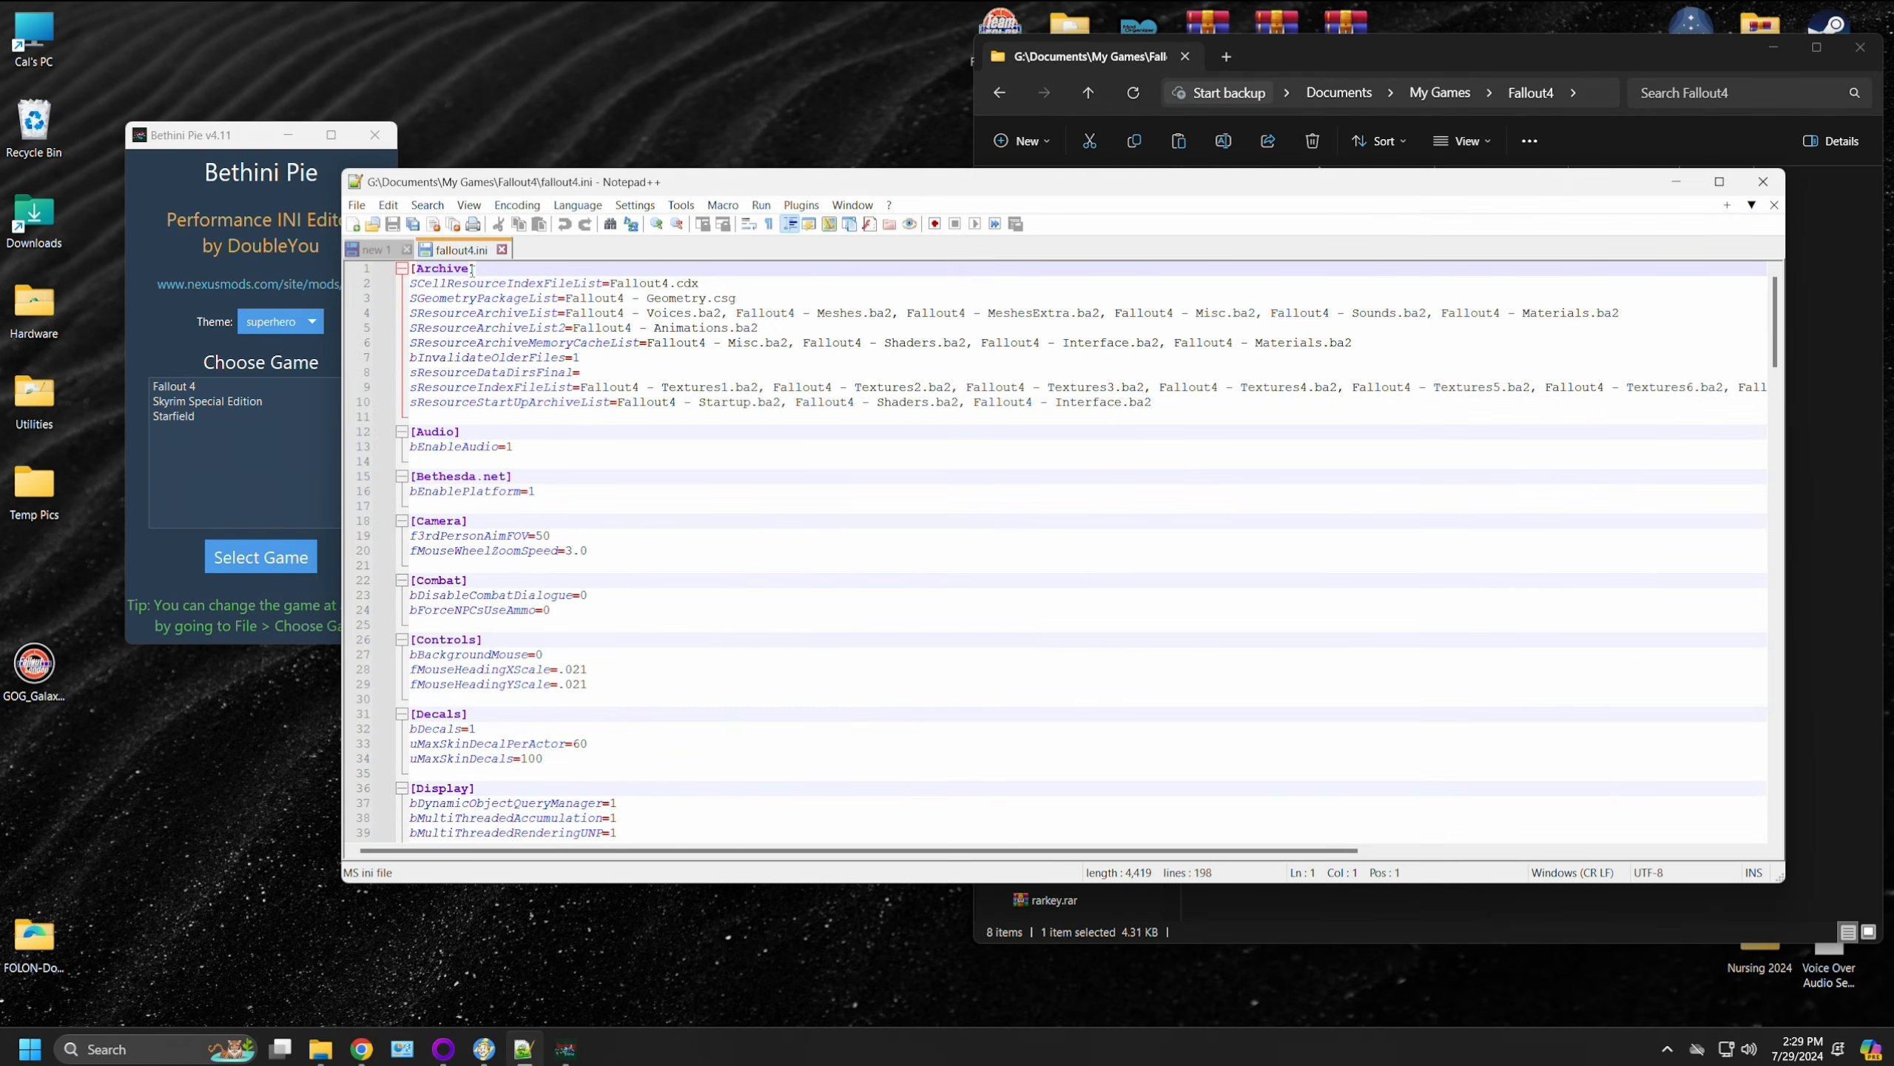
# Step: Review the Display, General and other sections of the main fallout4.ini, and close the file
pyautogui.scroll(-10, 658, 524)
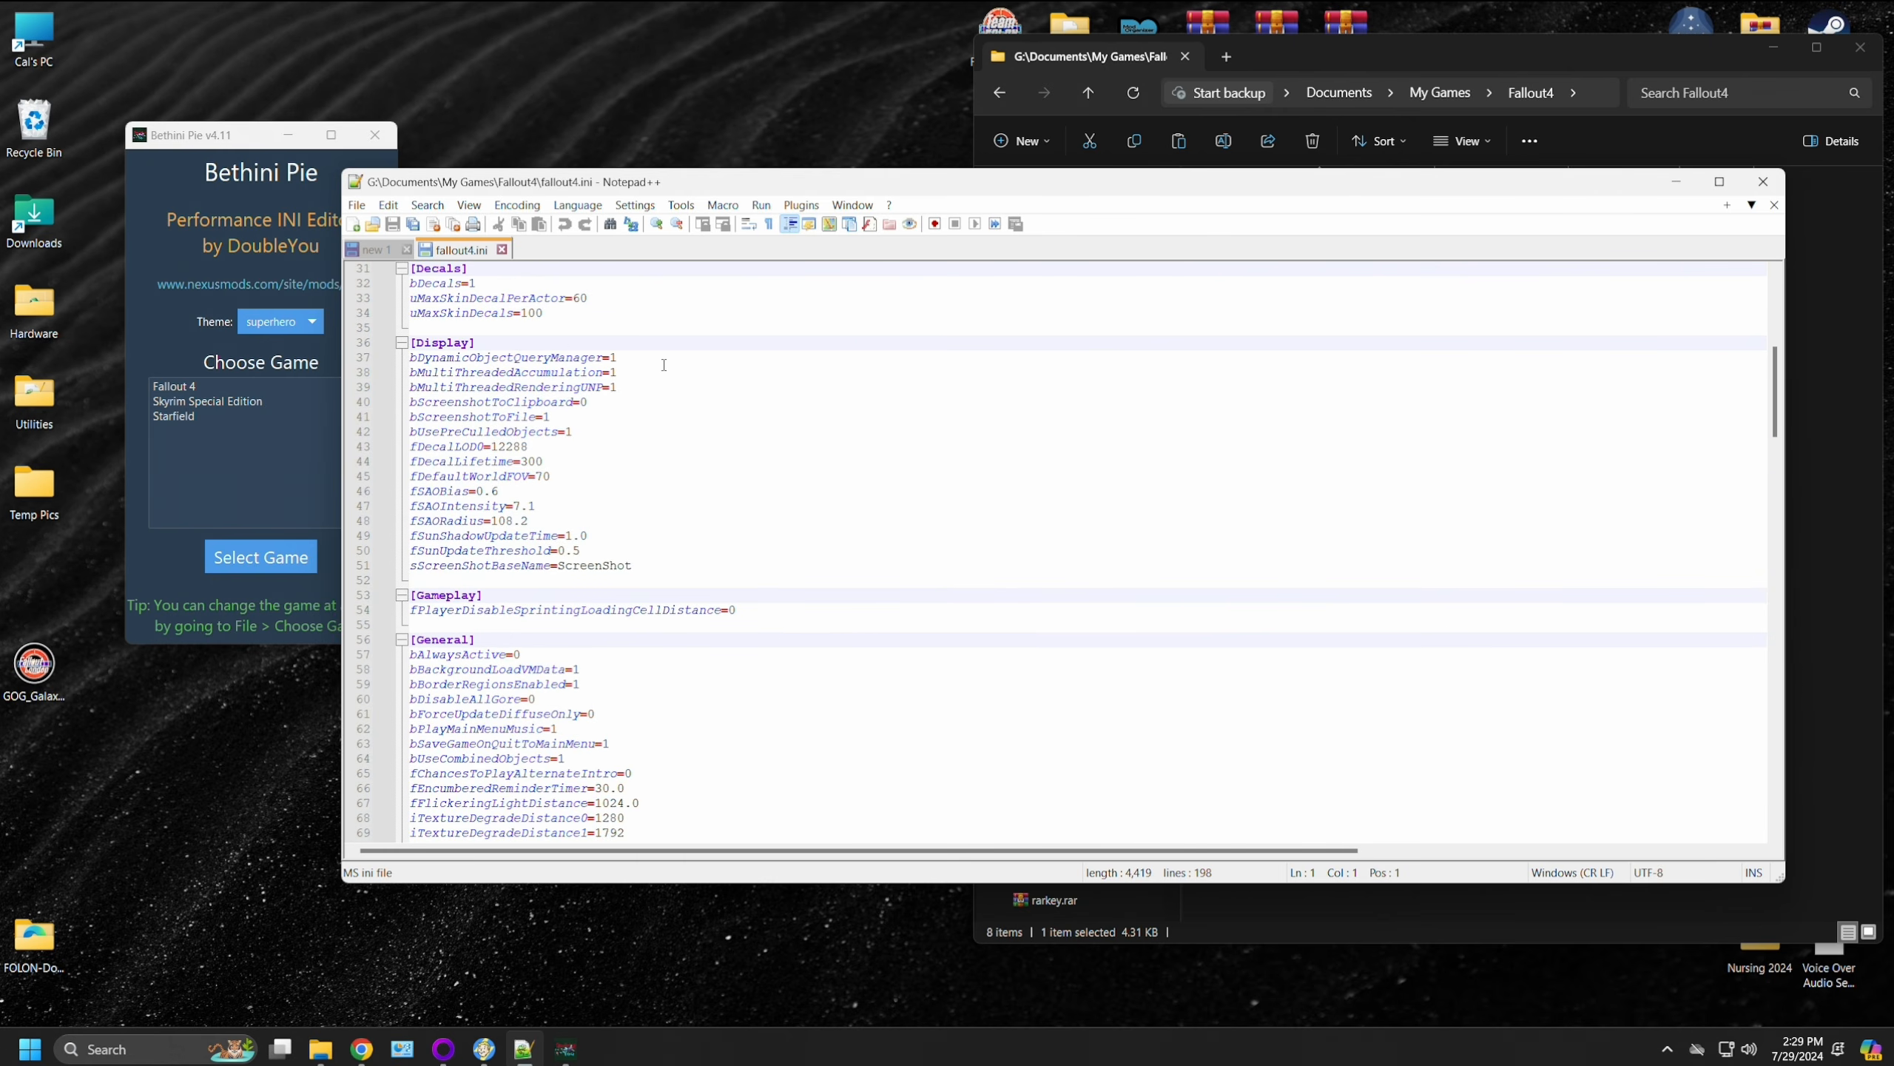
pyautogui.moveTo(477, 342); pyautogui.dragTo(410, 343)
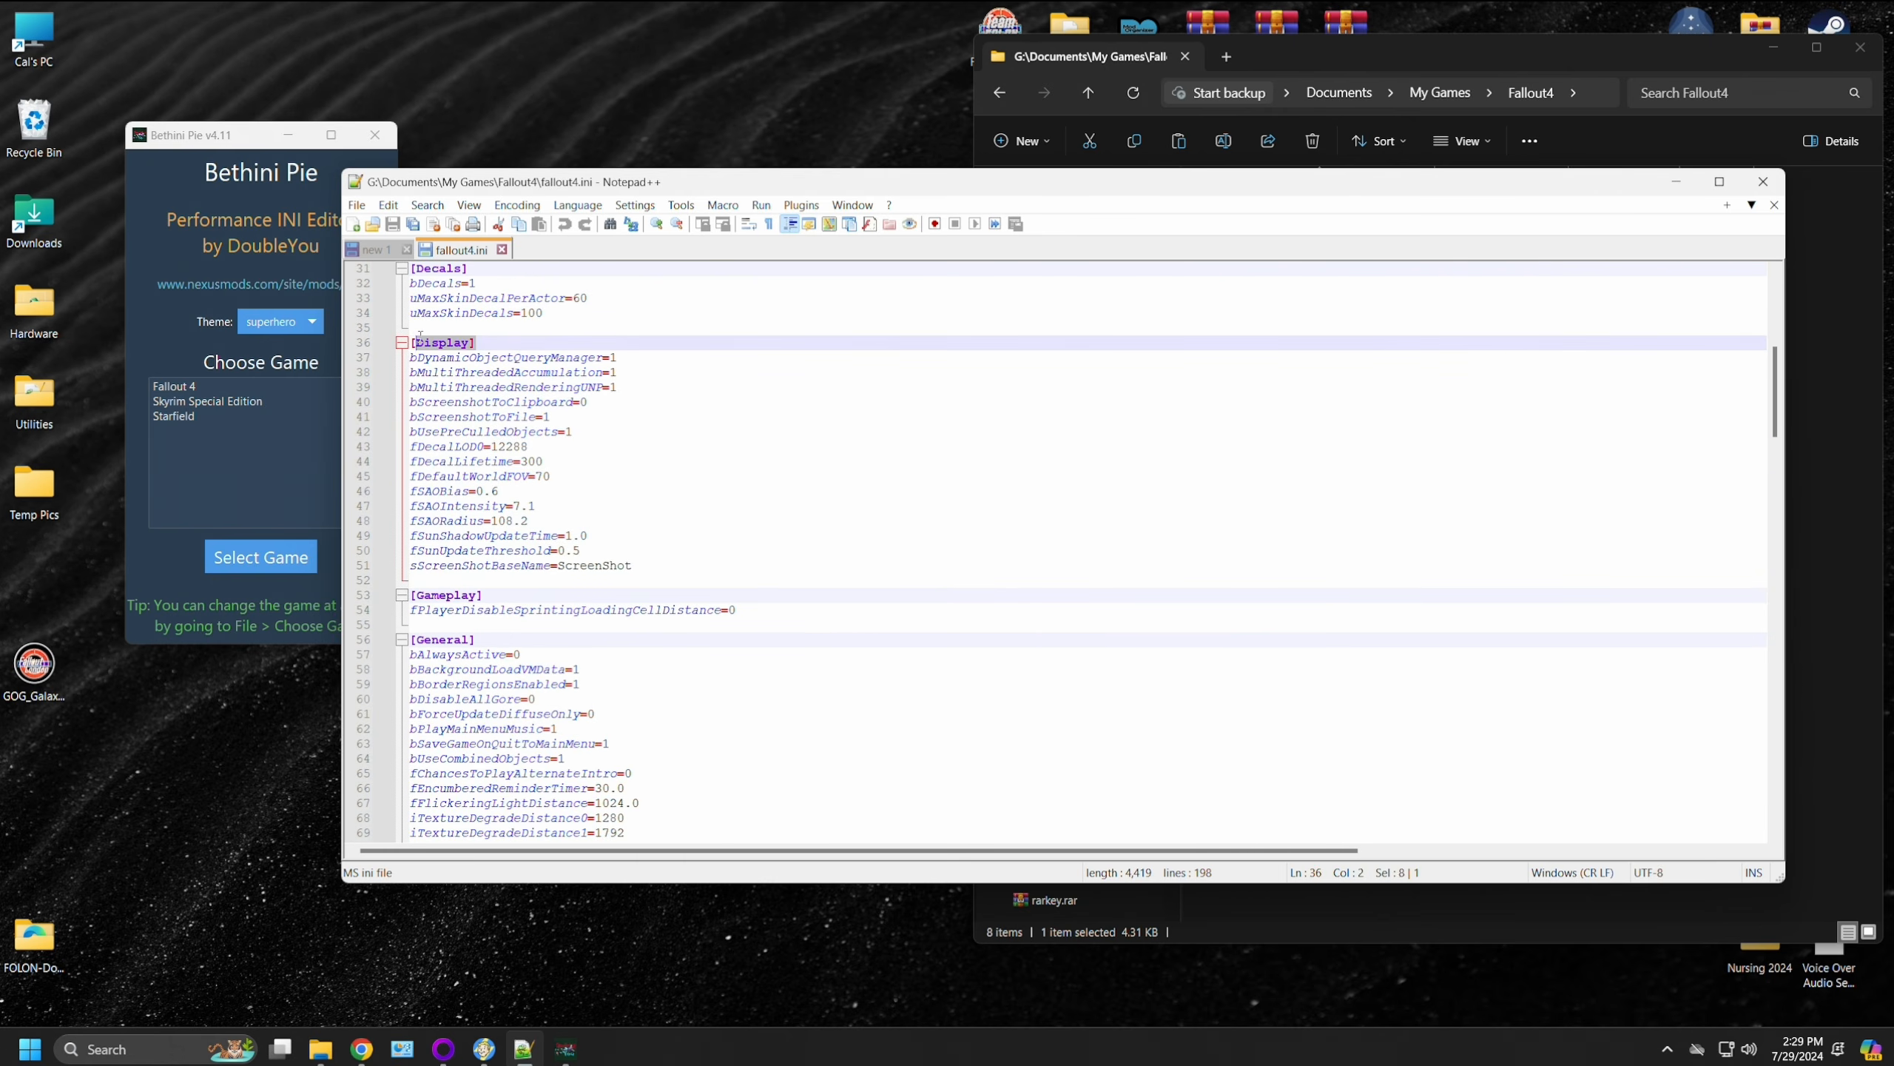
pyautogui.scroll(-6, 709, 426)
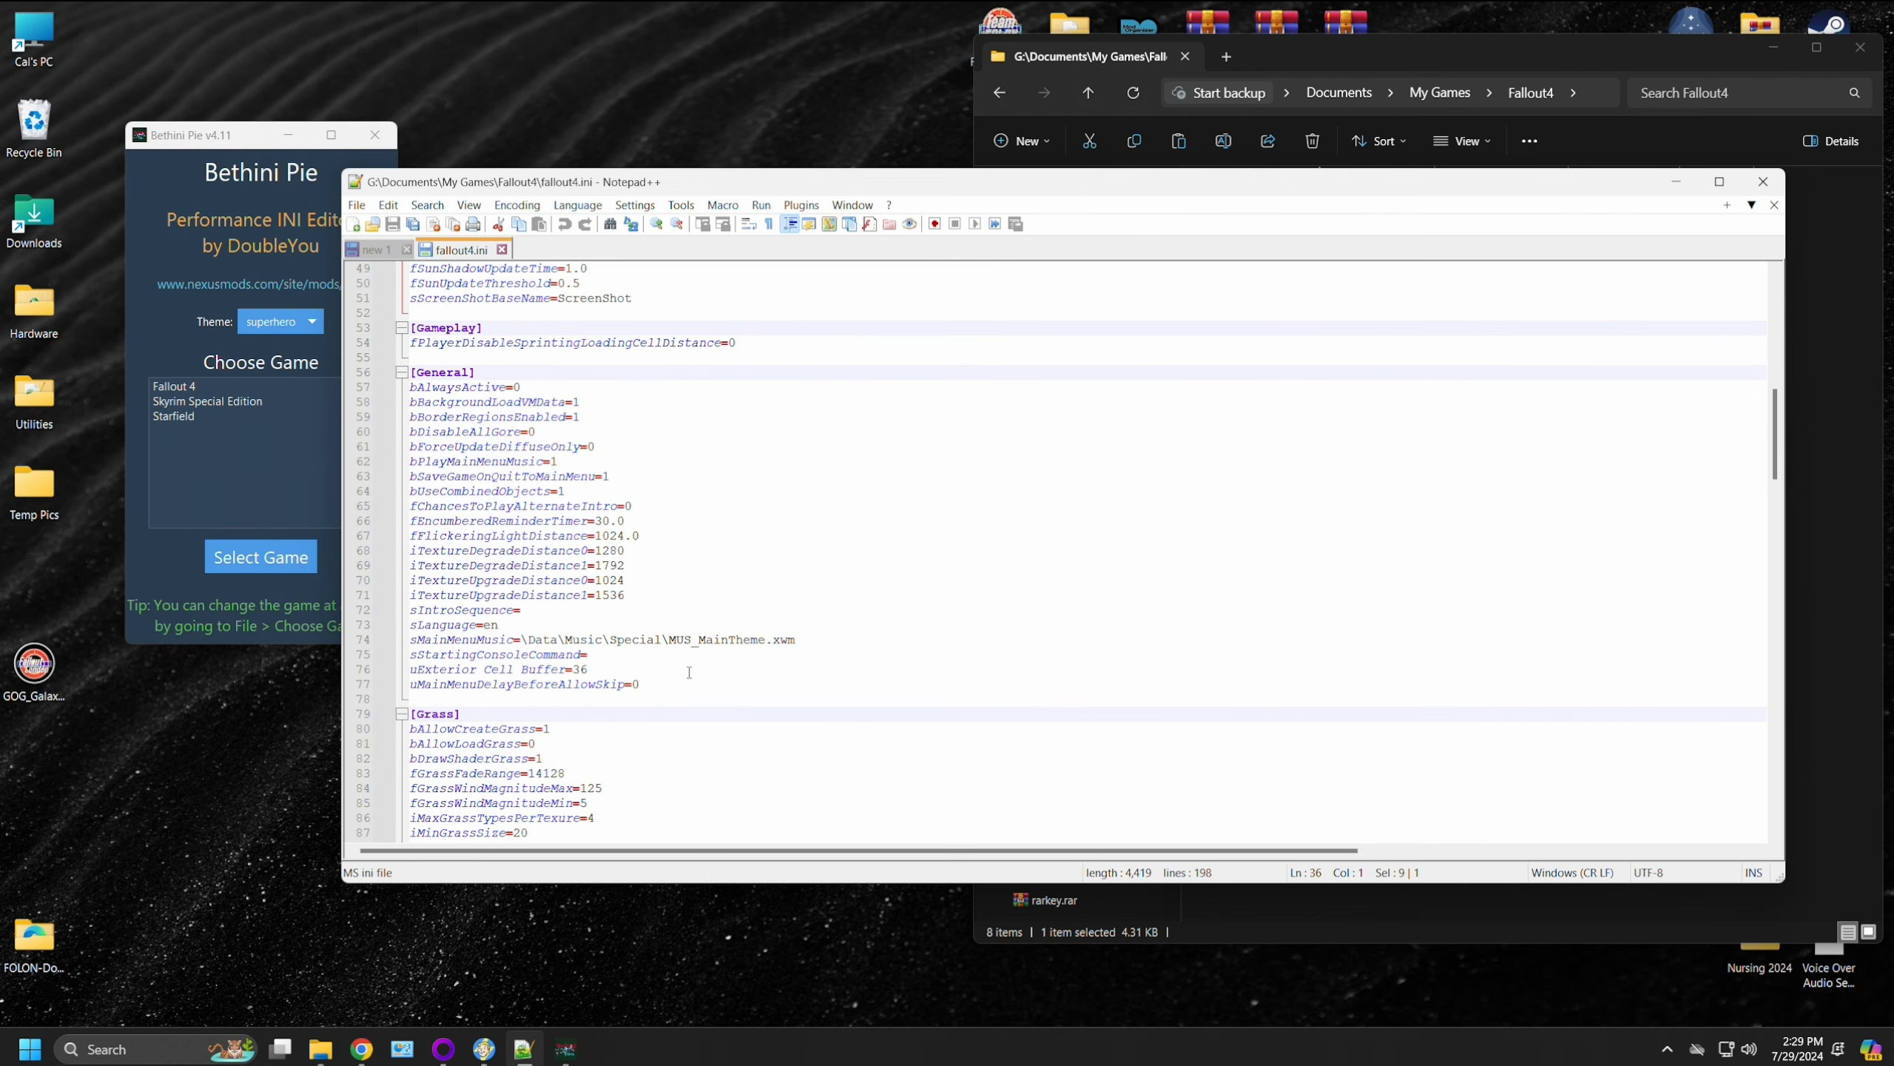
pyautogui.click(502, 249)
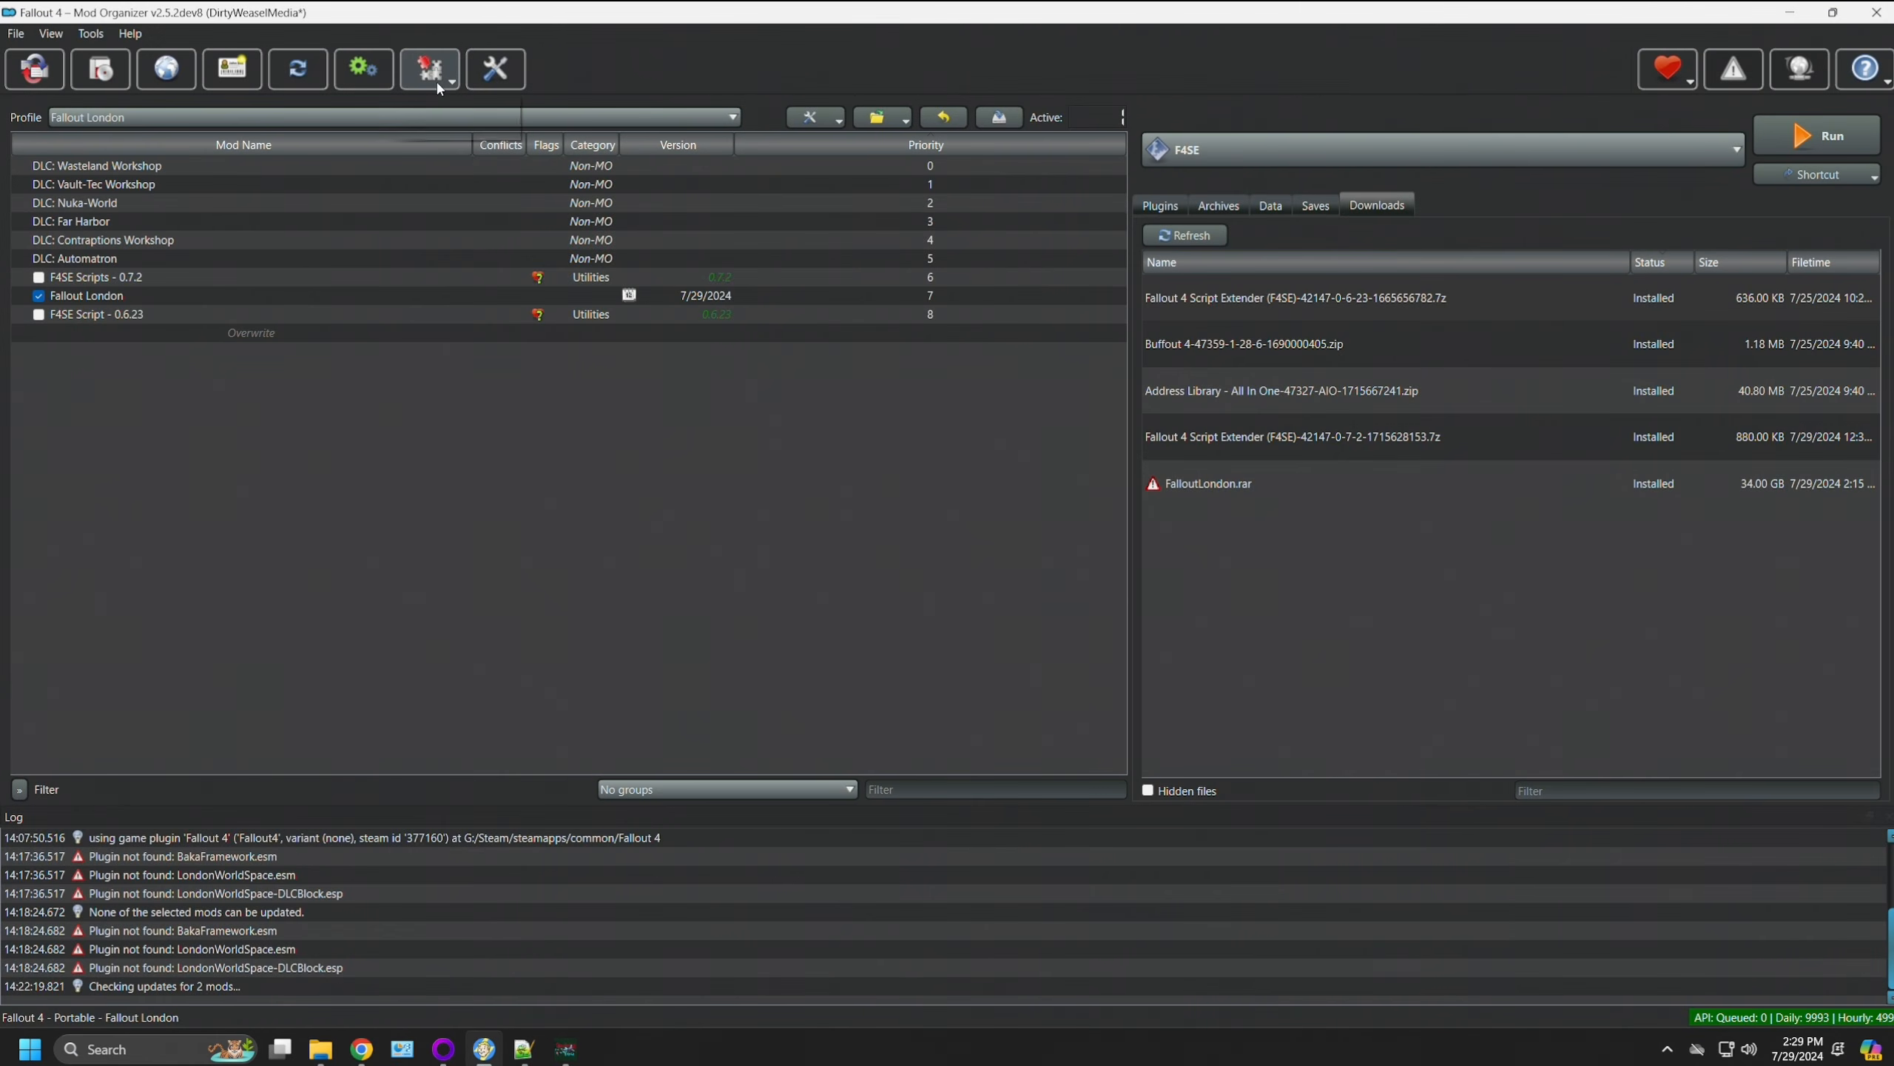
# Step: In Mod Organizer, check the Fallout London profile's fallout4.ini with the INI Editor, and close it
pyautogui.click(454, 83)
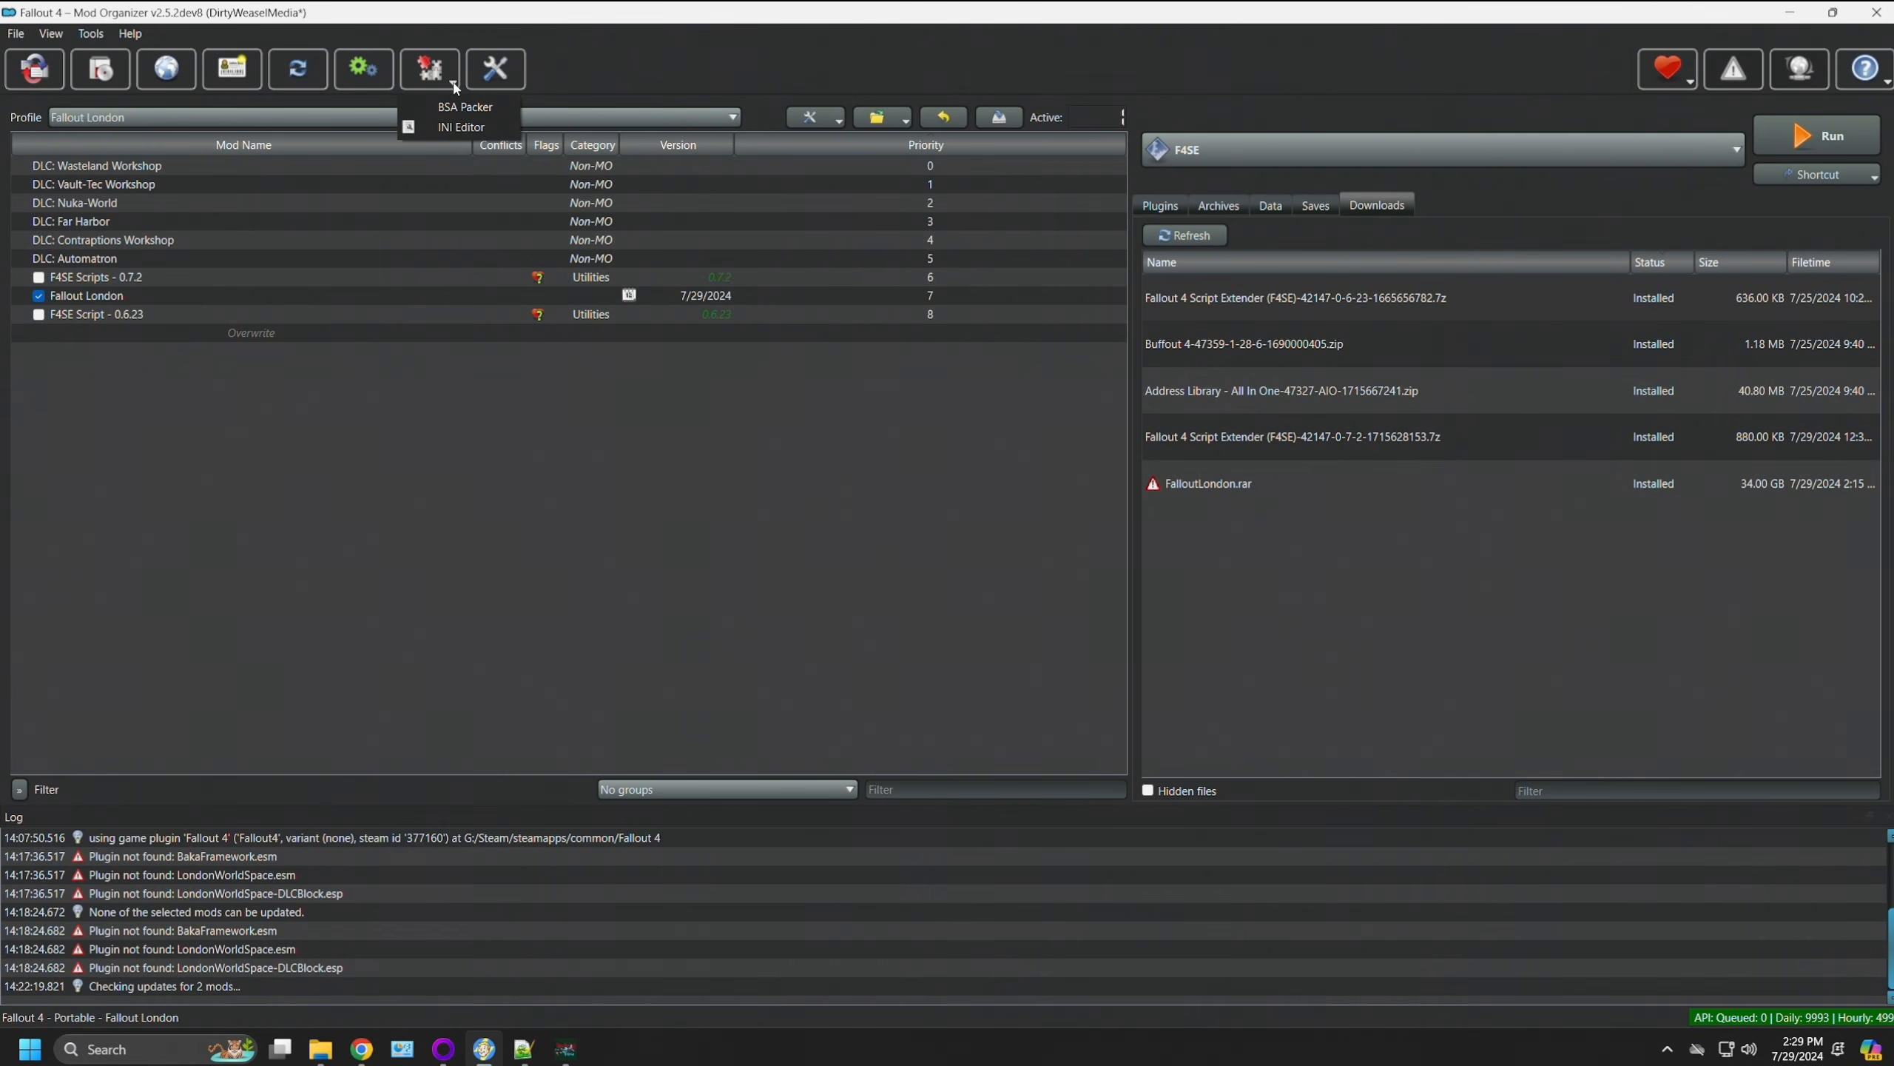
pyautogui.click(463, 127)
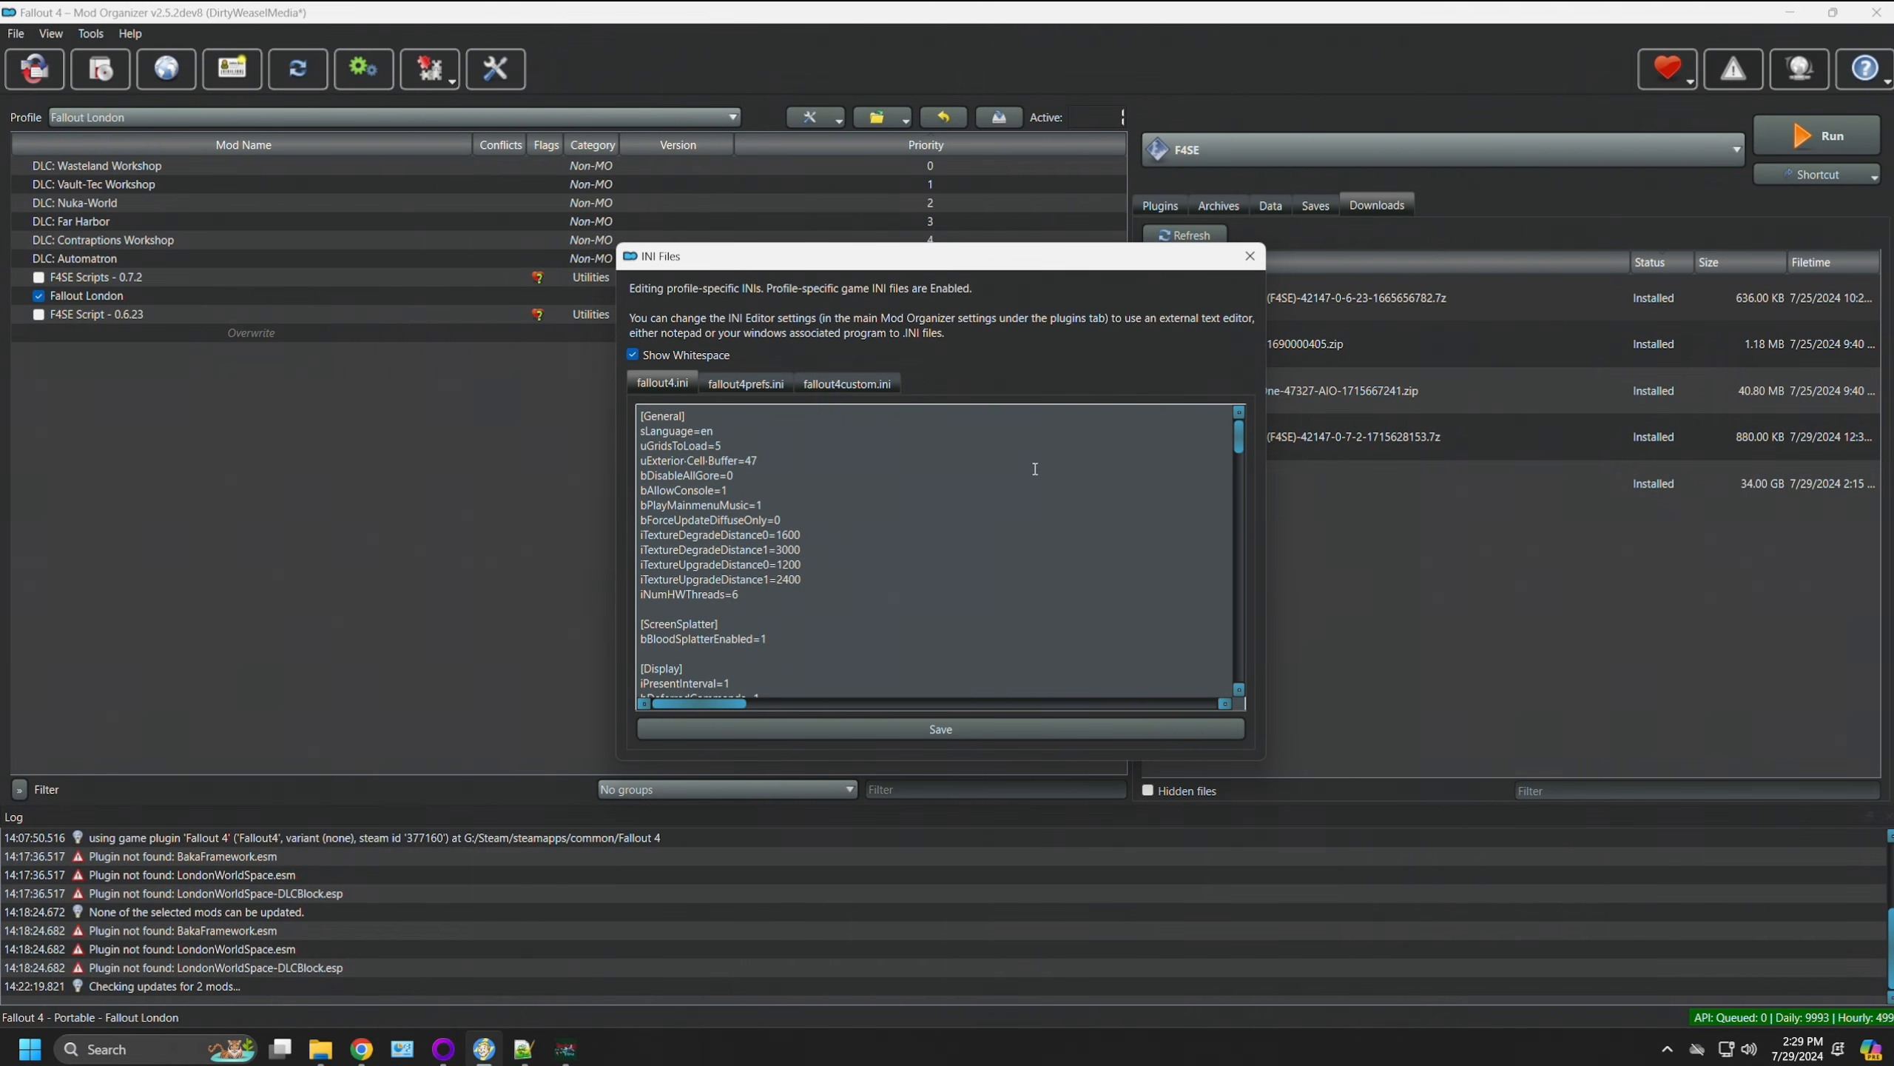
pyautogui.moveTo(1238, 441)
pyautogui.mouseDown()
pyautogui.moveTo(1244, 538)
pyautogui.moveTo(1241, 440)
pyautogui.mouseUp()
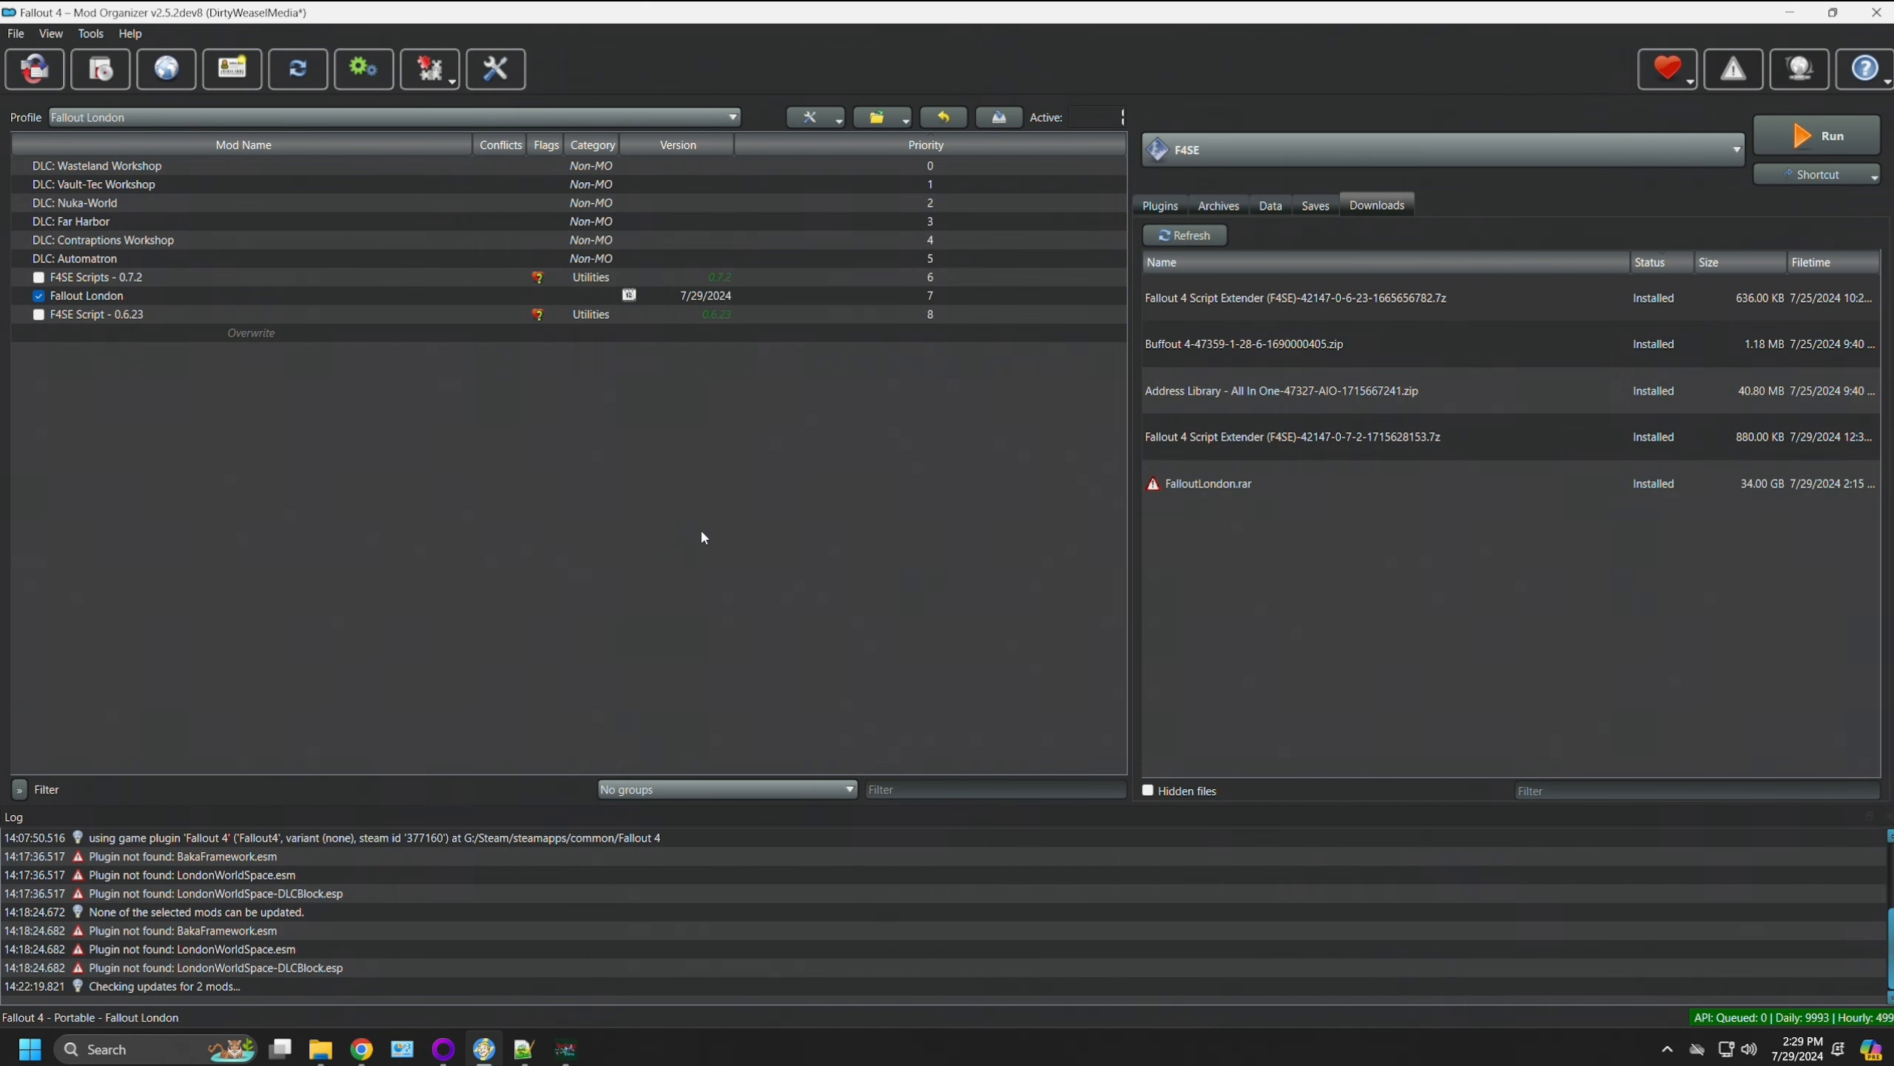
# Step: Switch to Bethini Pie, load Fallout 4 as the game and open its path setup
pyautogui.click(567, 1048)
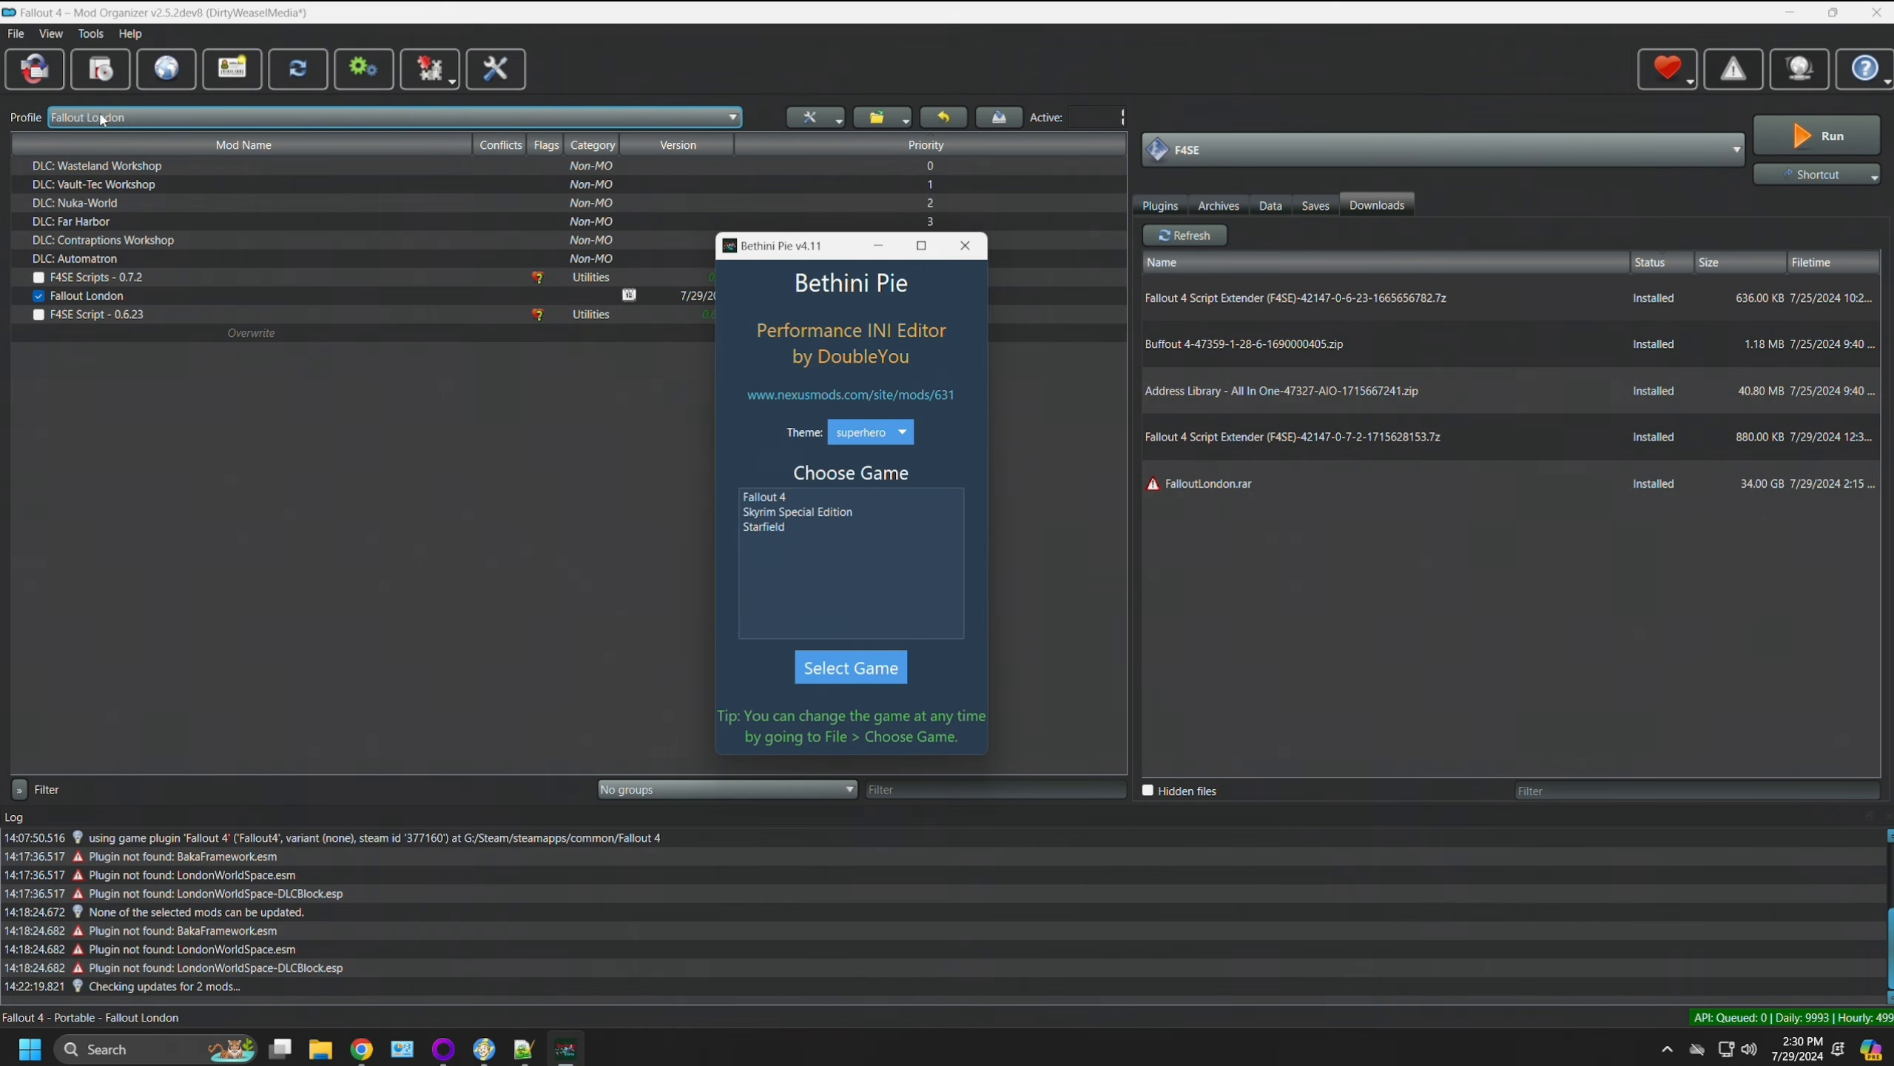
pyautogui.click(750, 501)
pyautogui.click(847, 671)
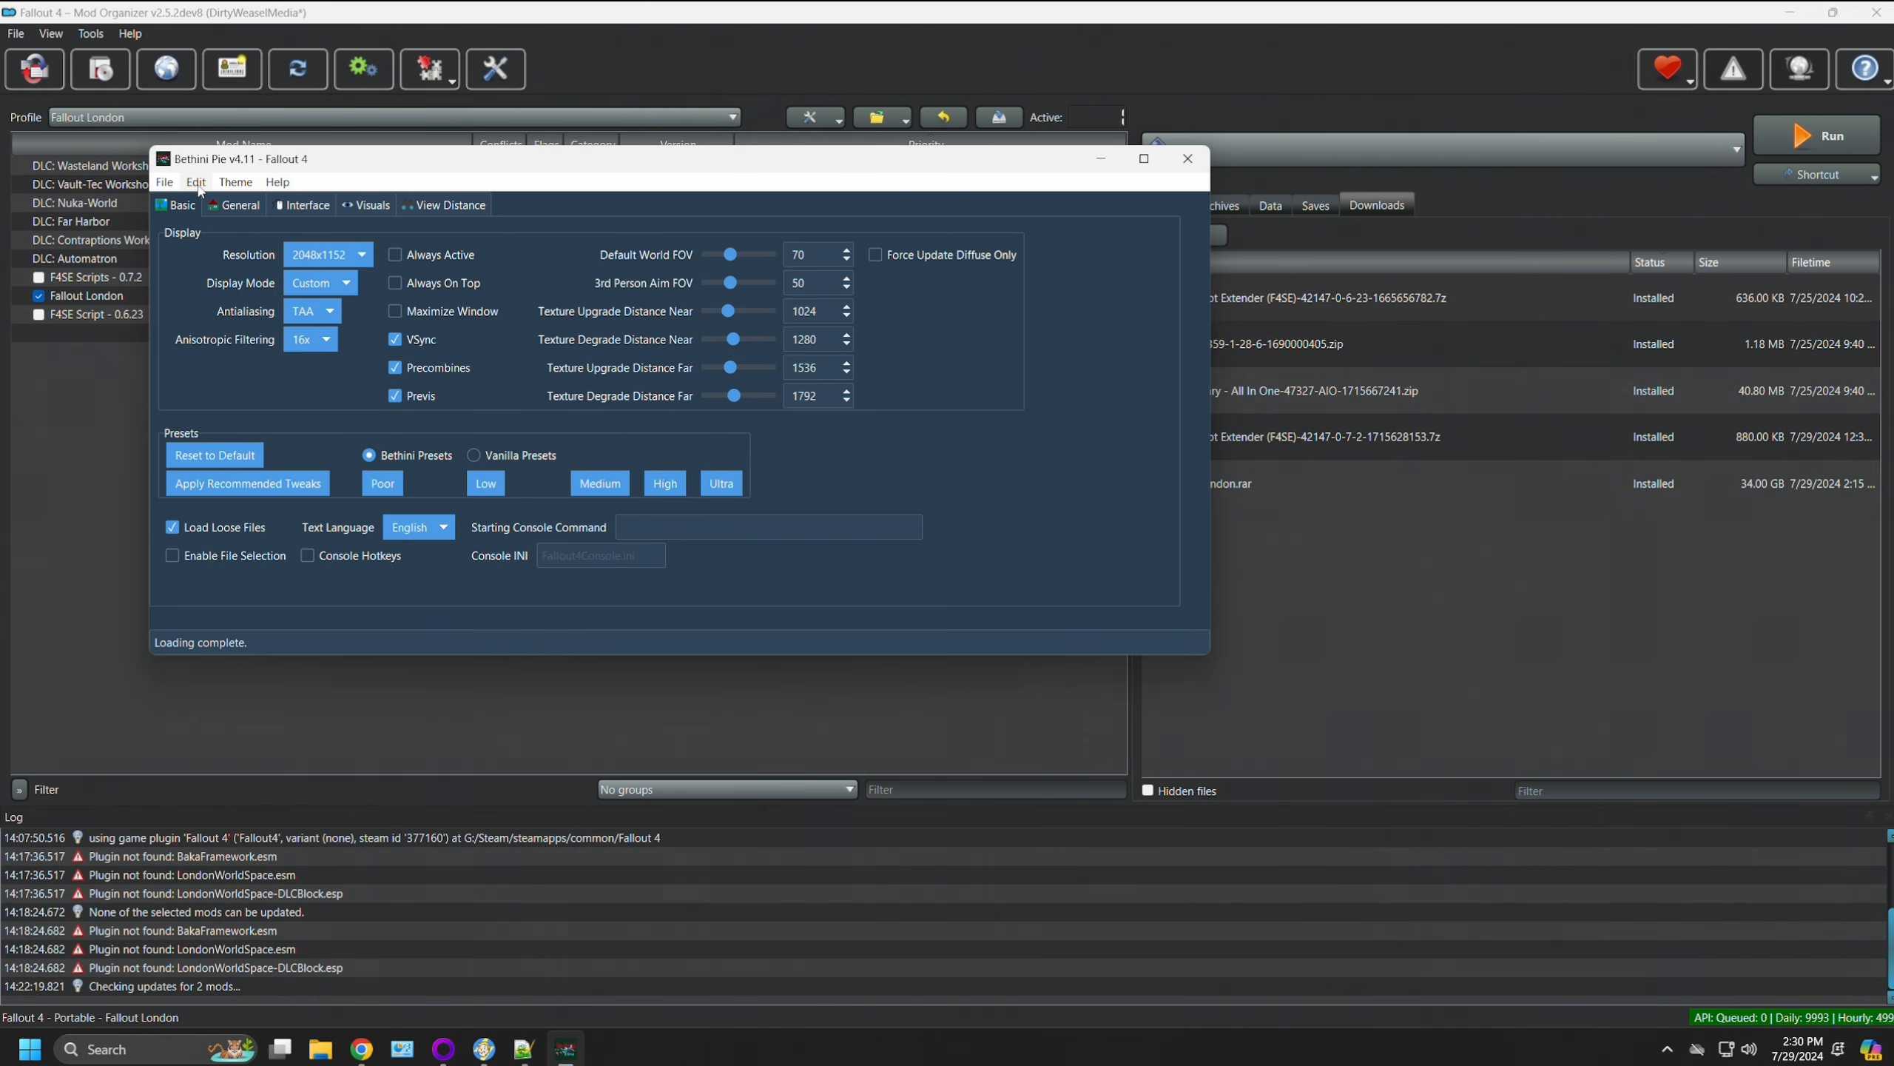
pyautogui.click(197, 184)
pyautogui.click(213, 220)
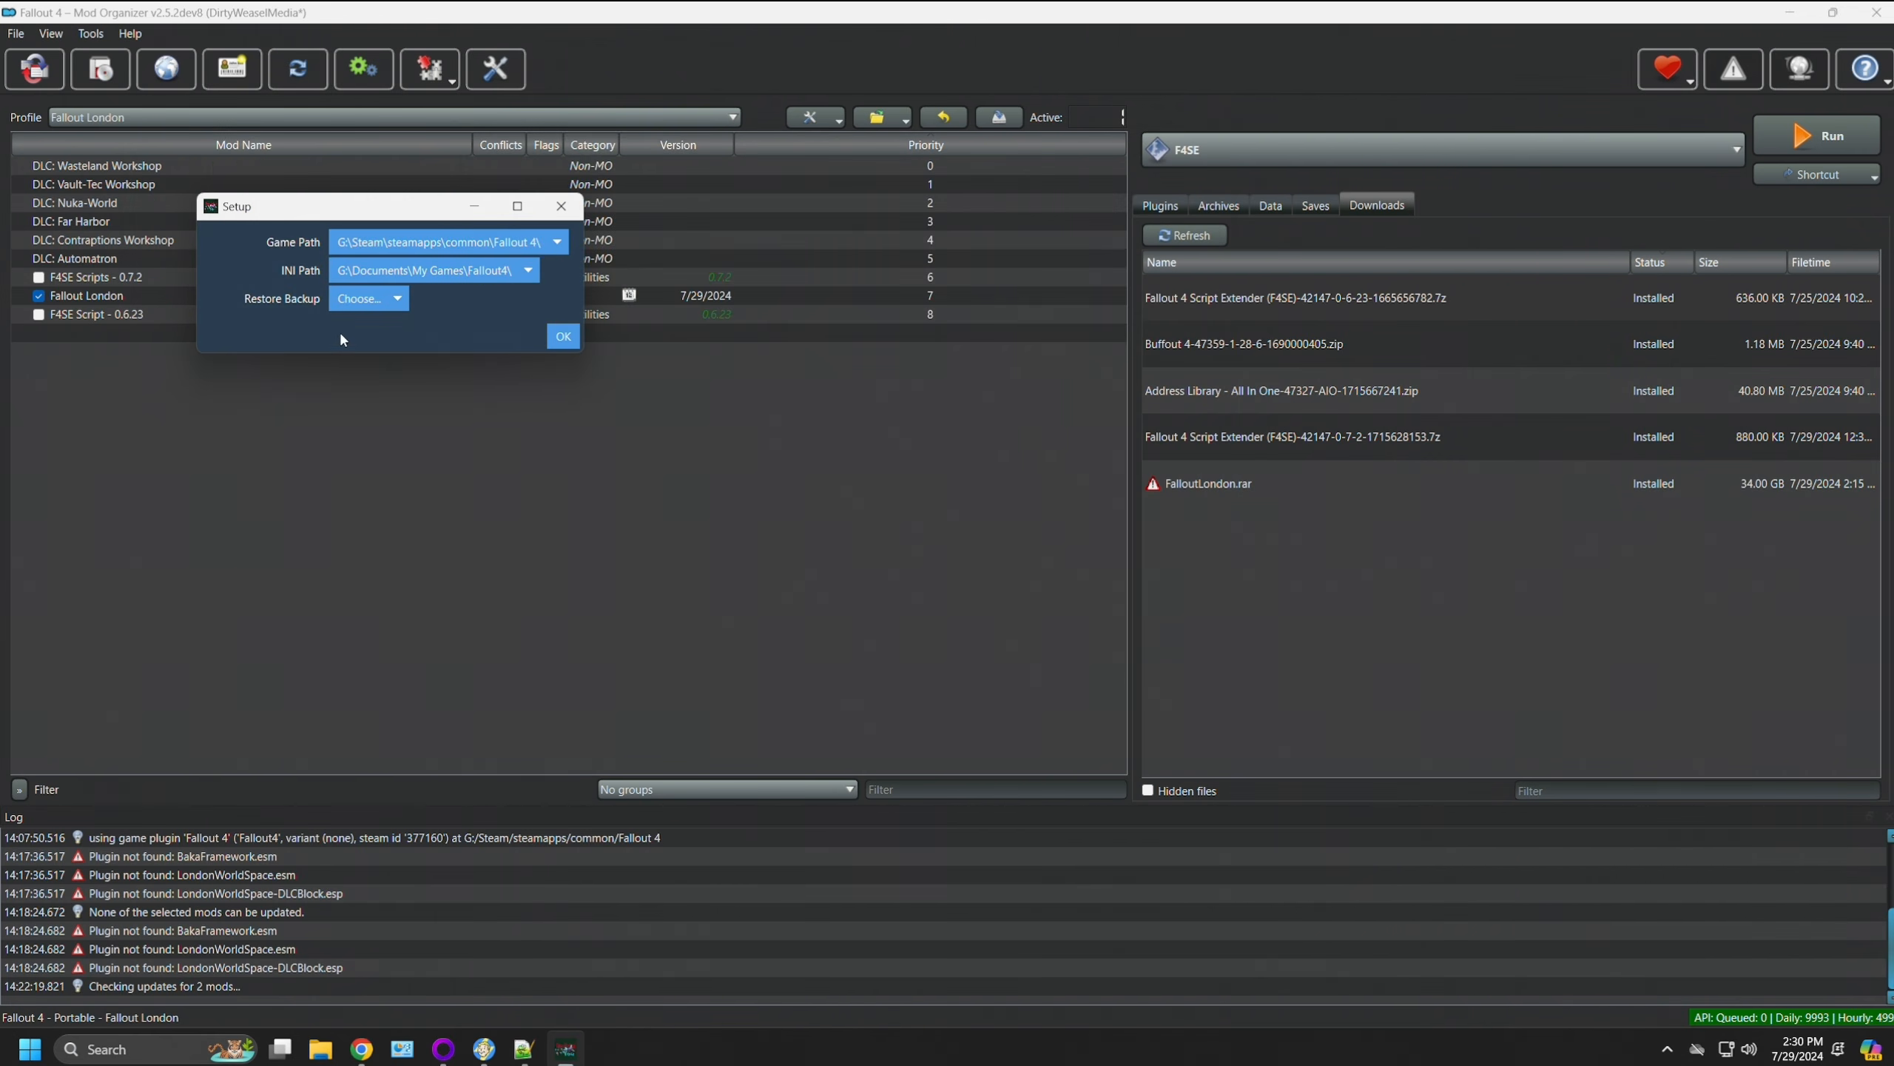
# Step: Set the INI path to the Fallout London profile by choosing fallout4.ini in MO2 - FO4\profiles\Fallout London, and confirm the setup
pyautogui.moveTo(379, 285)
pyautogui.click(515, 277)
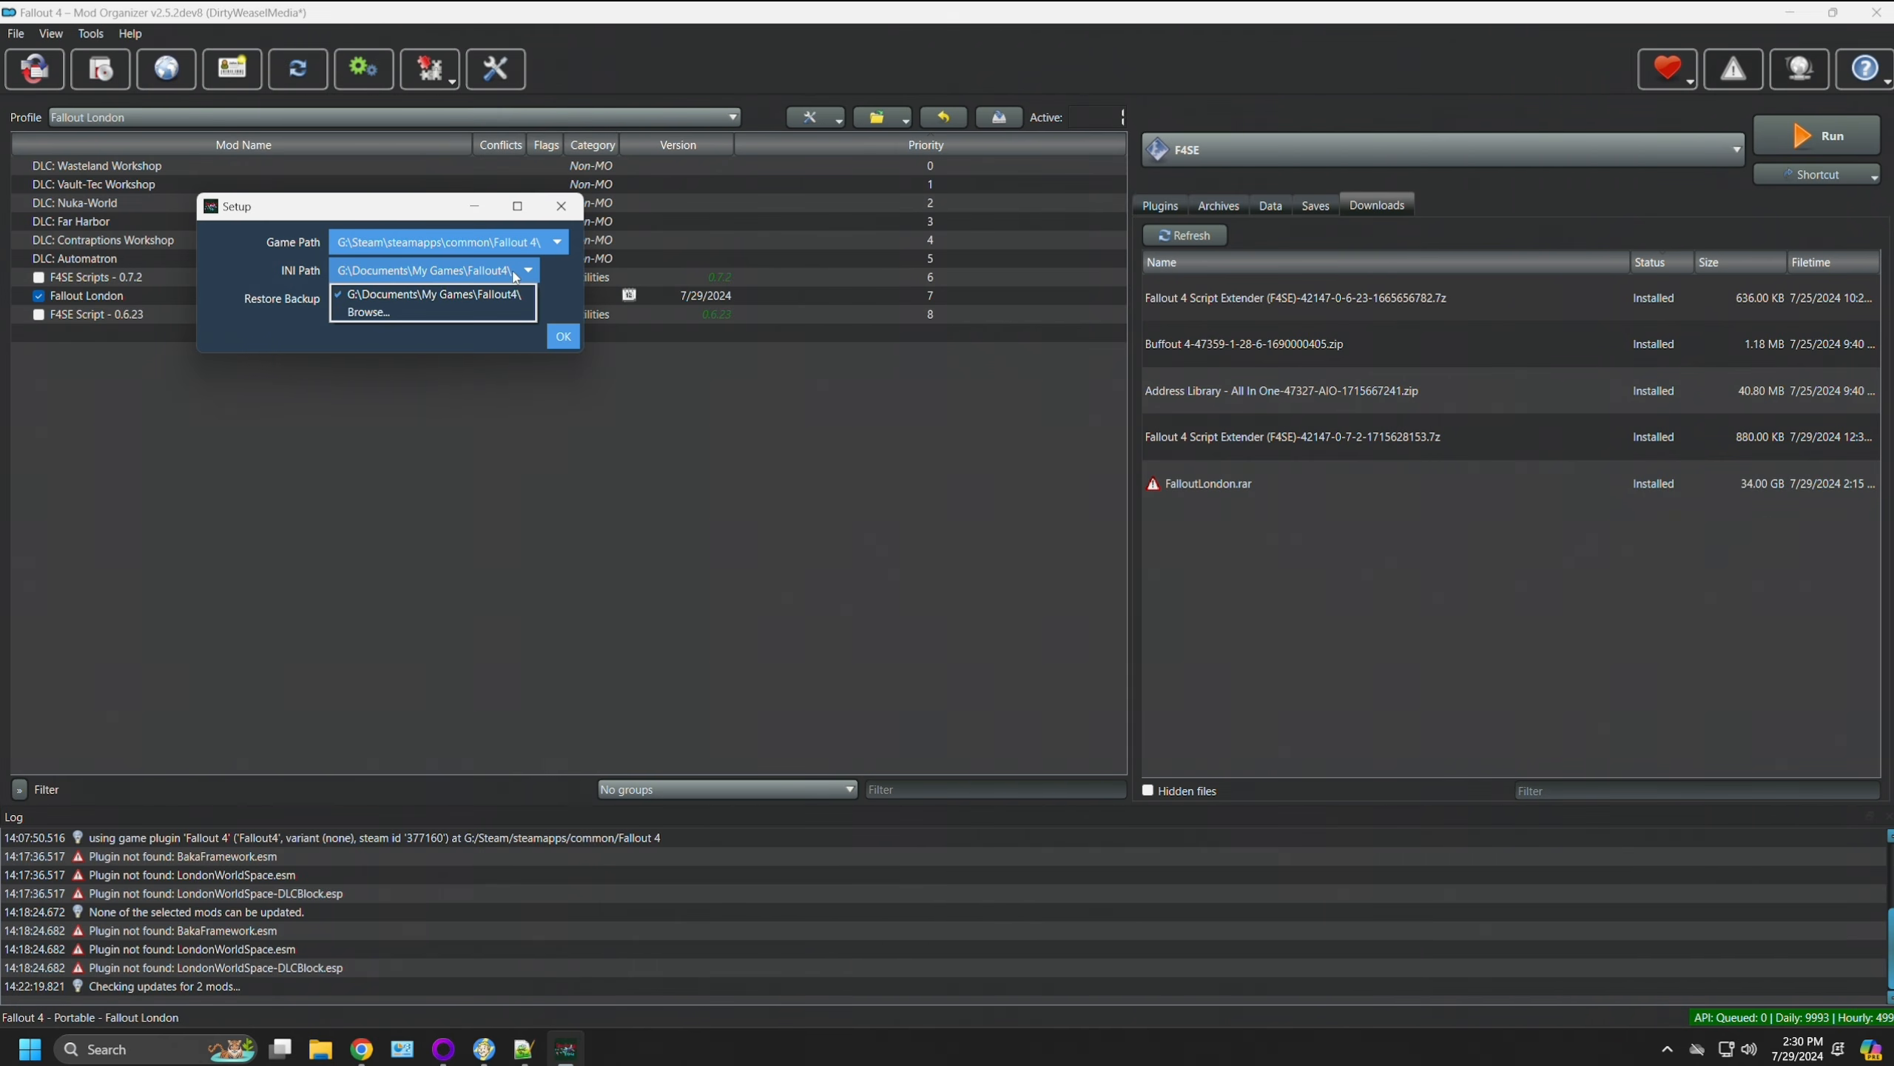
pyautogui.click(452, 302)
pyautogui.click(221, 578)
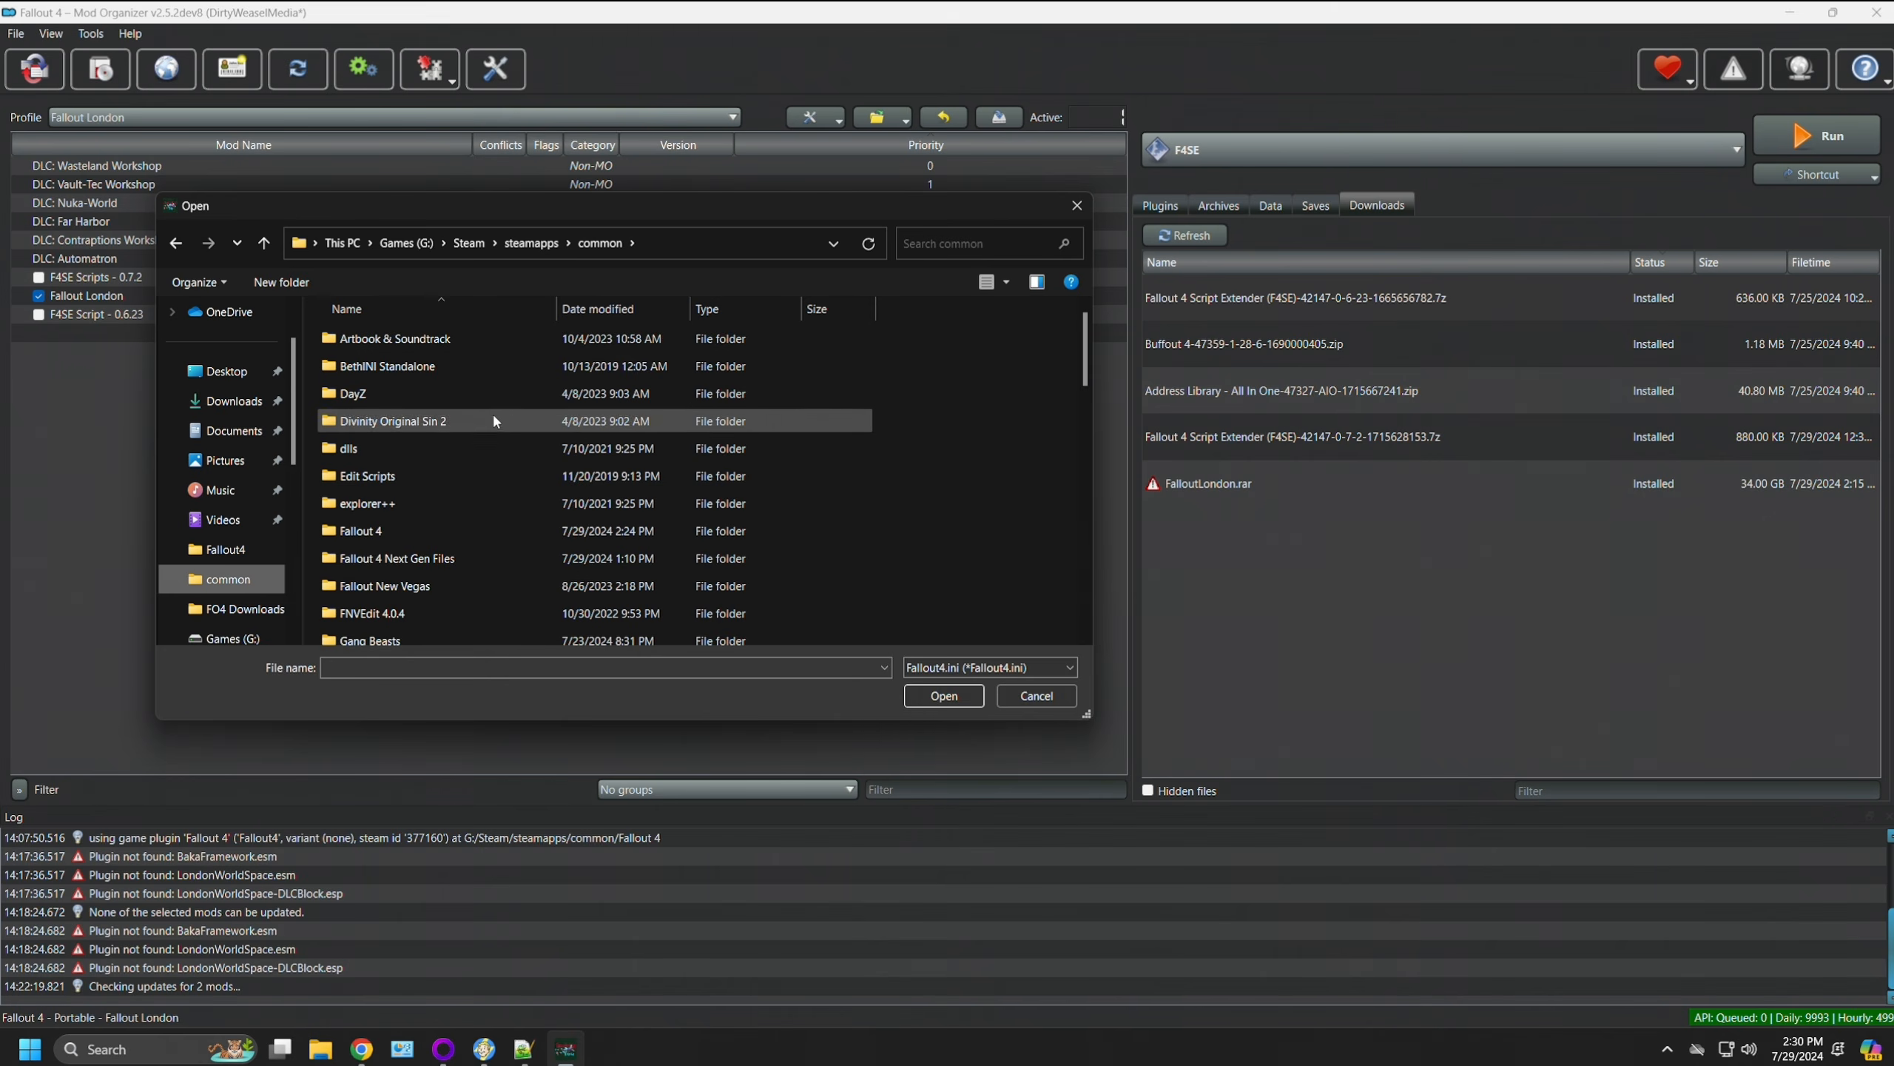
pyautogui.scroll(-2, 480, 440)
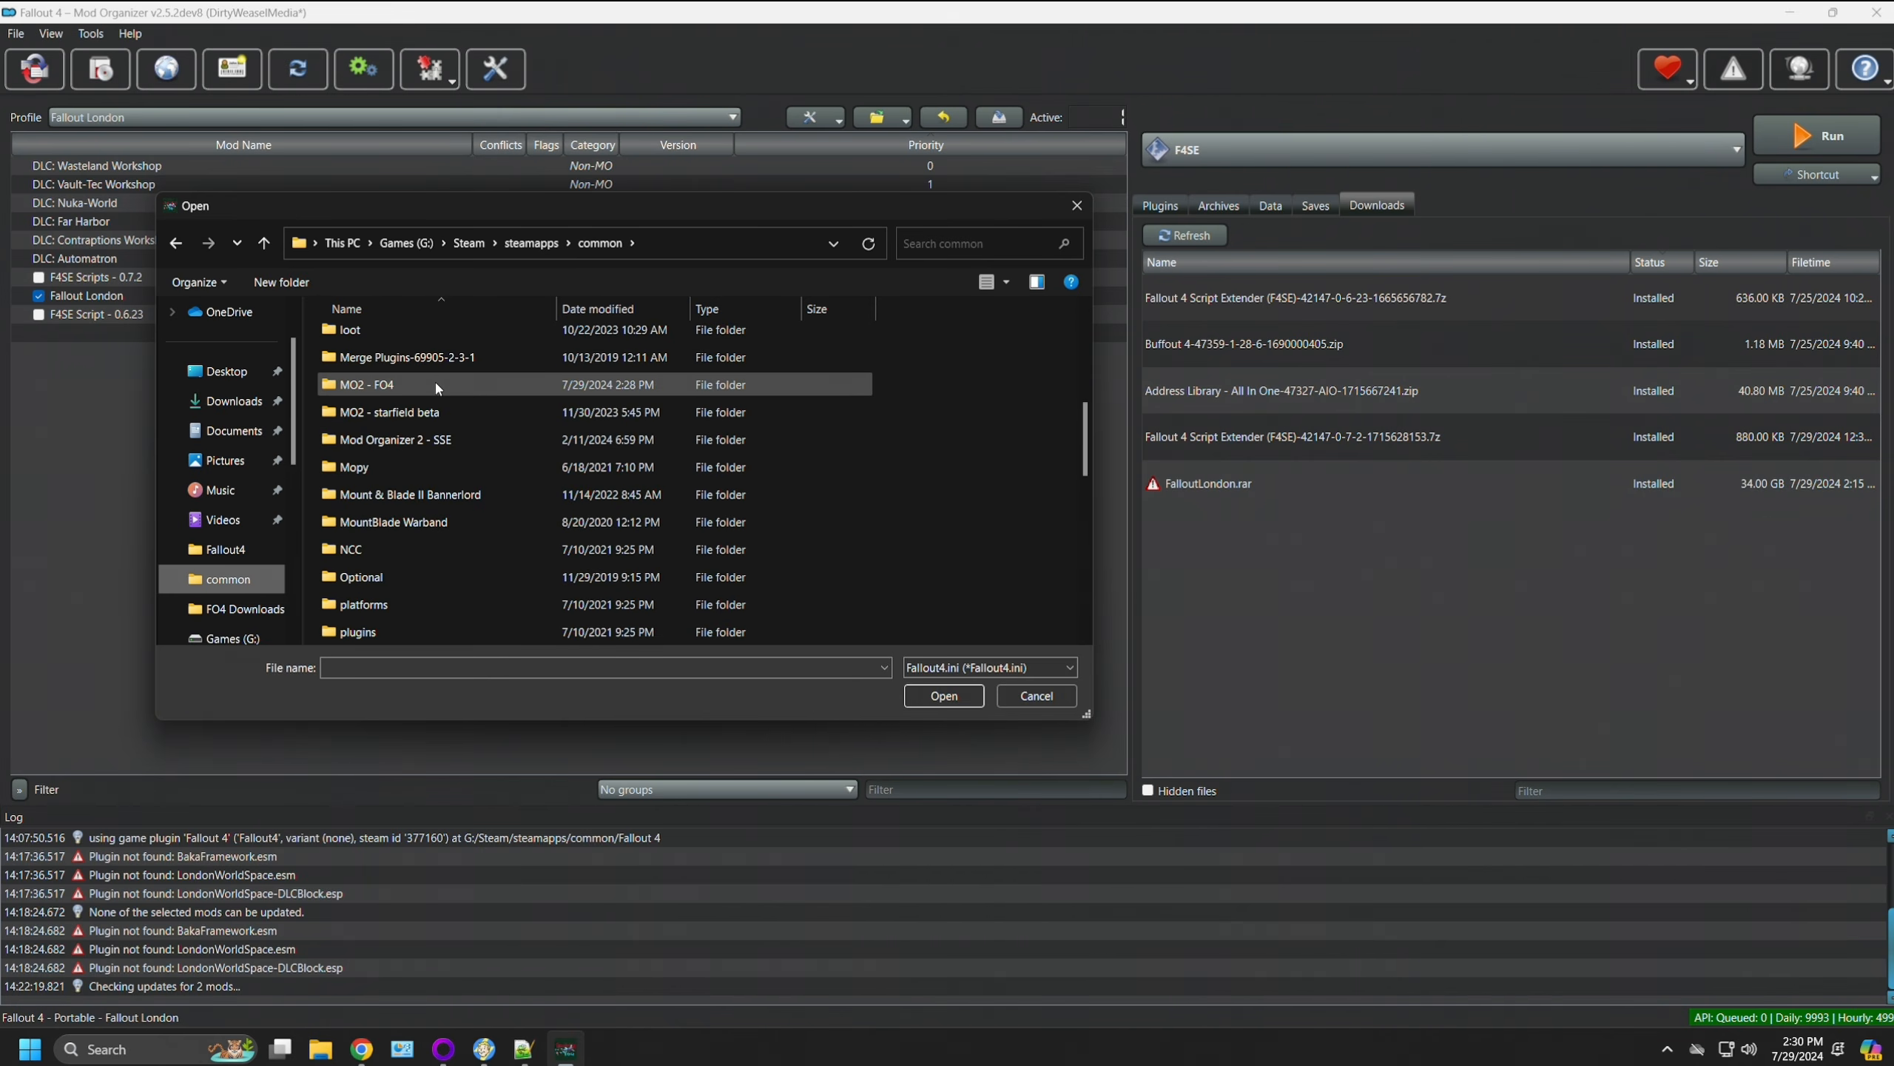
pyautogui.click(382, 390)
pyautogui.doubleClick(382, 384)
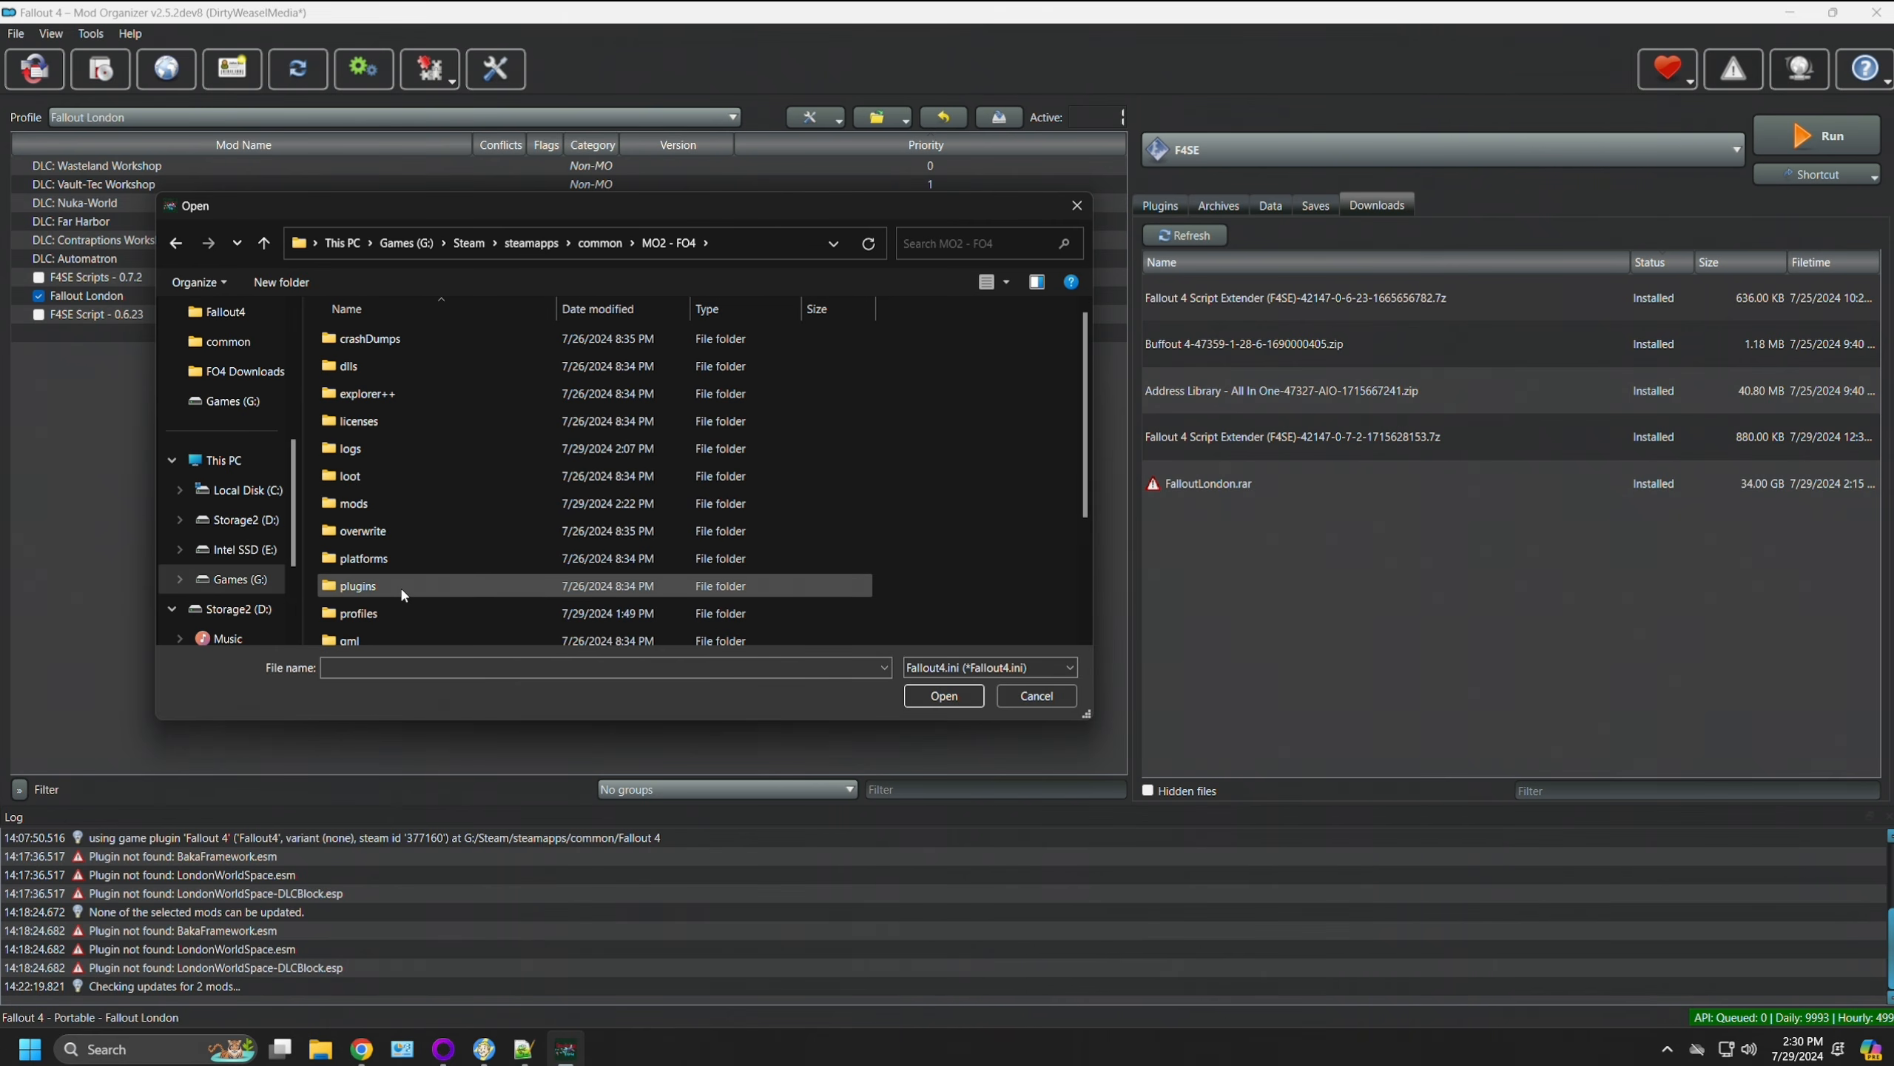
pyautogui.doubleClick(402, 612)
pyautogui.doubleClick(389, 340)
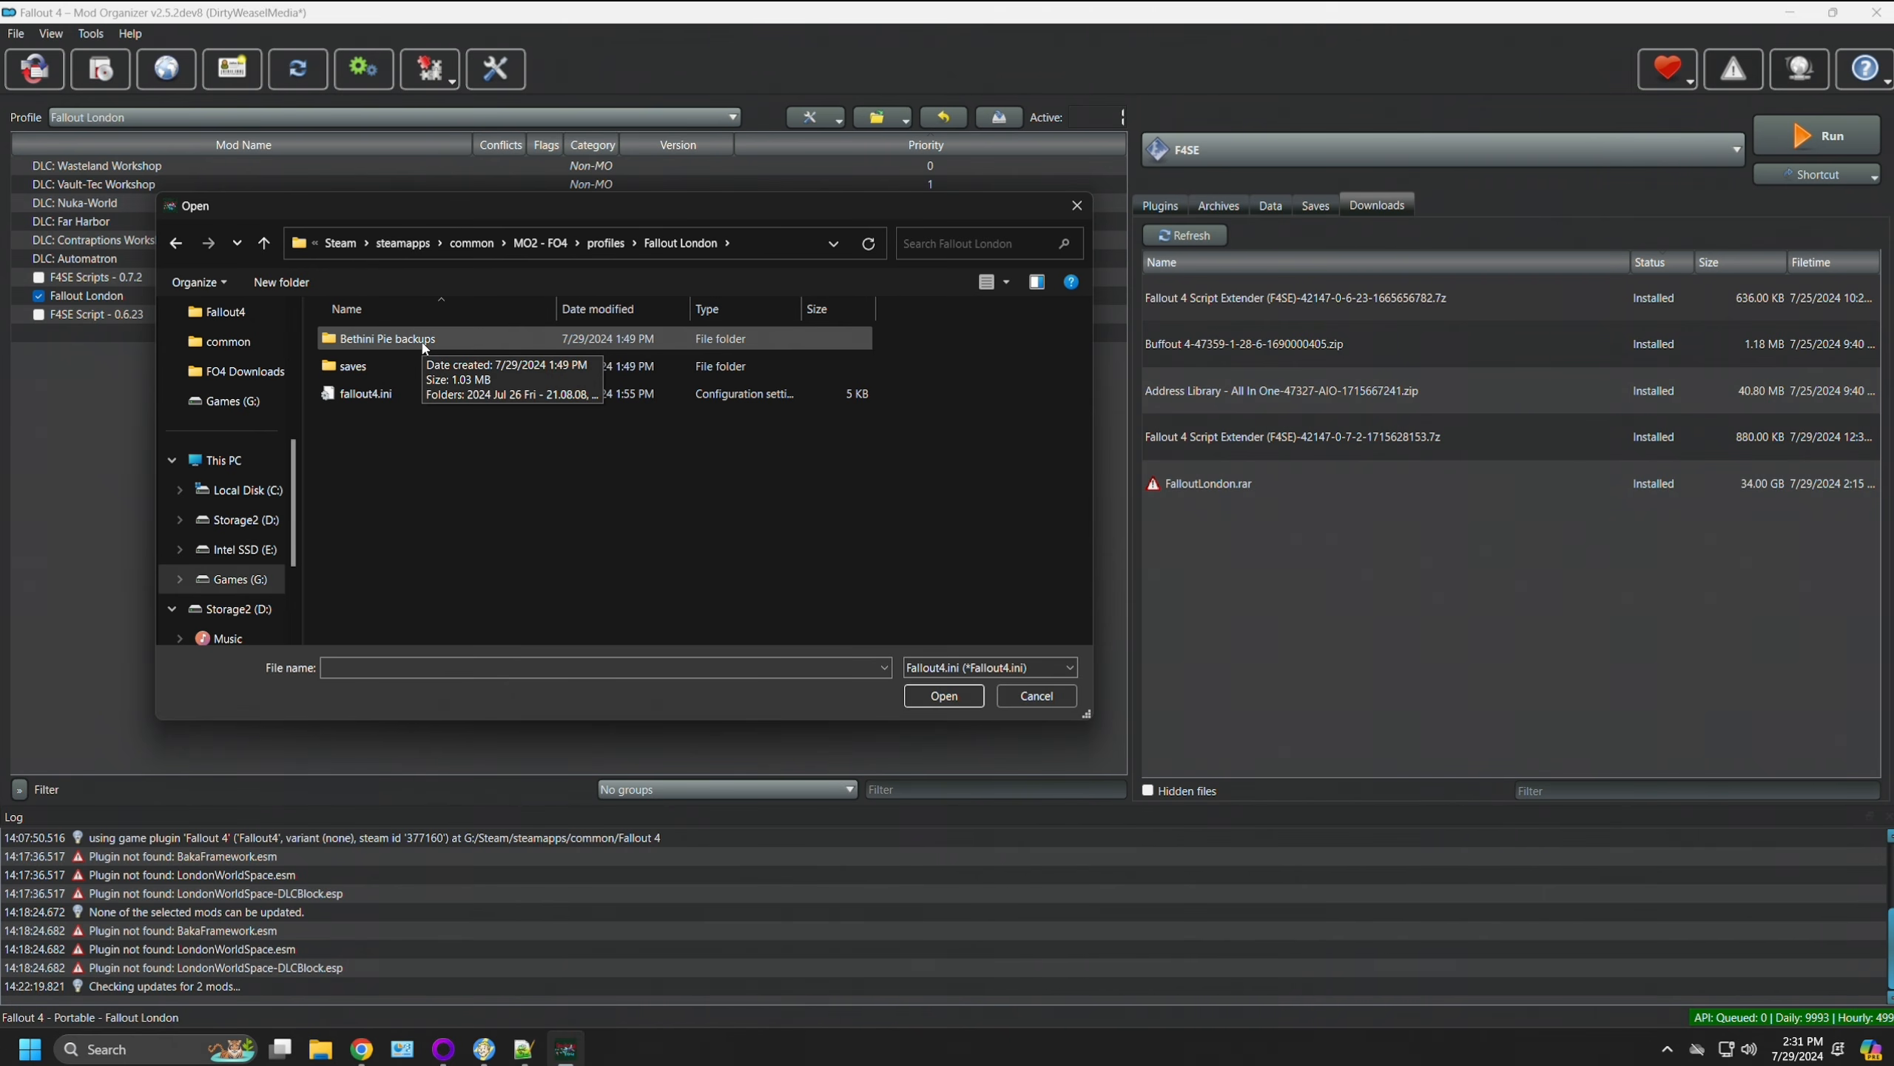
pyautogui.click(403, 396)
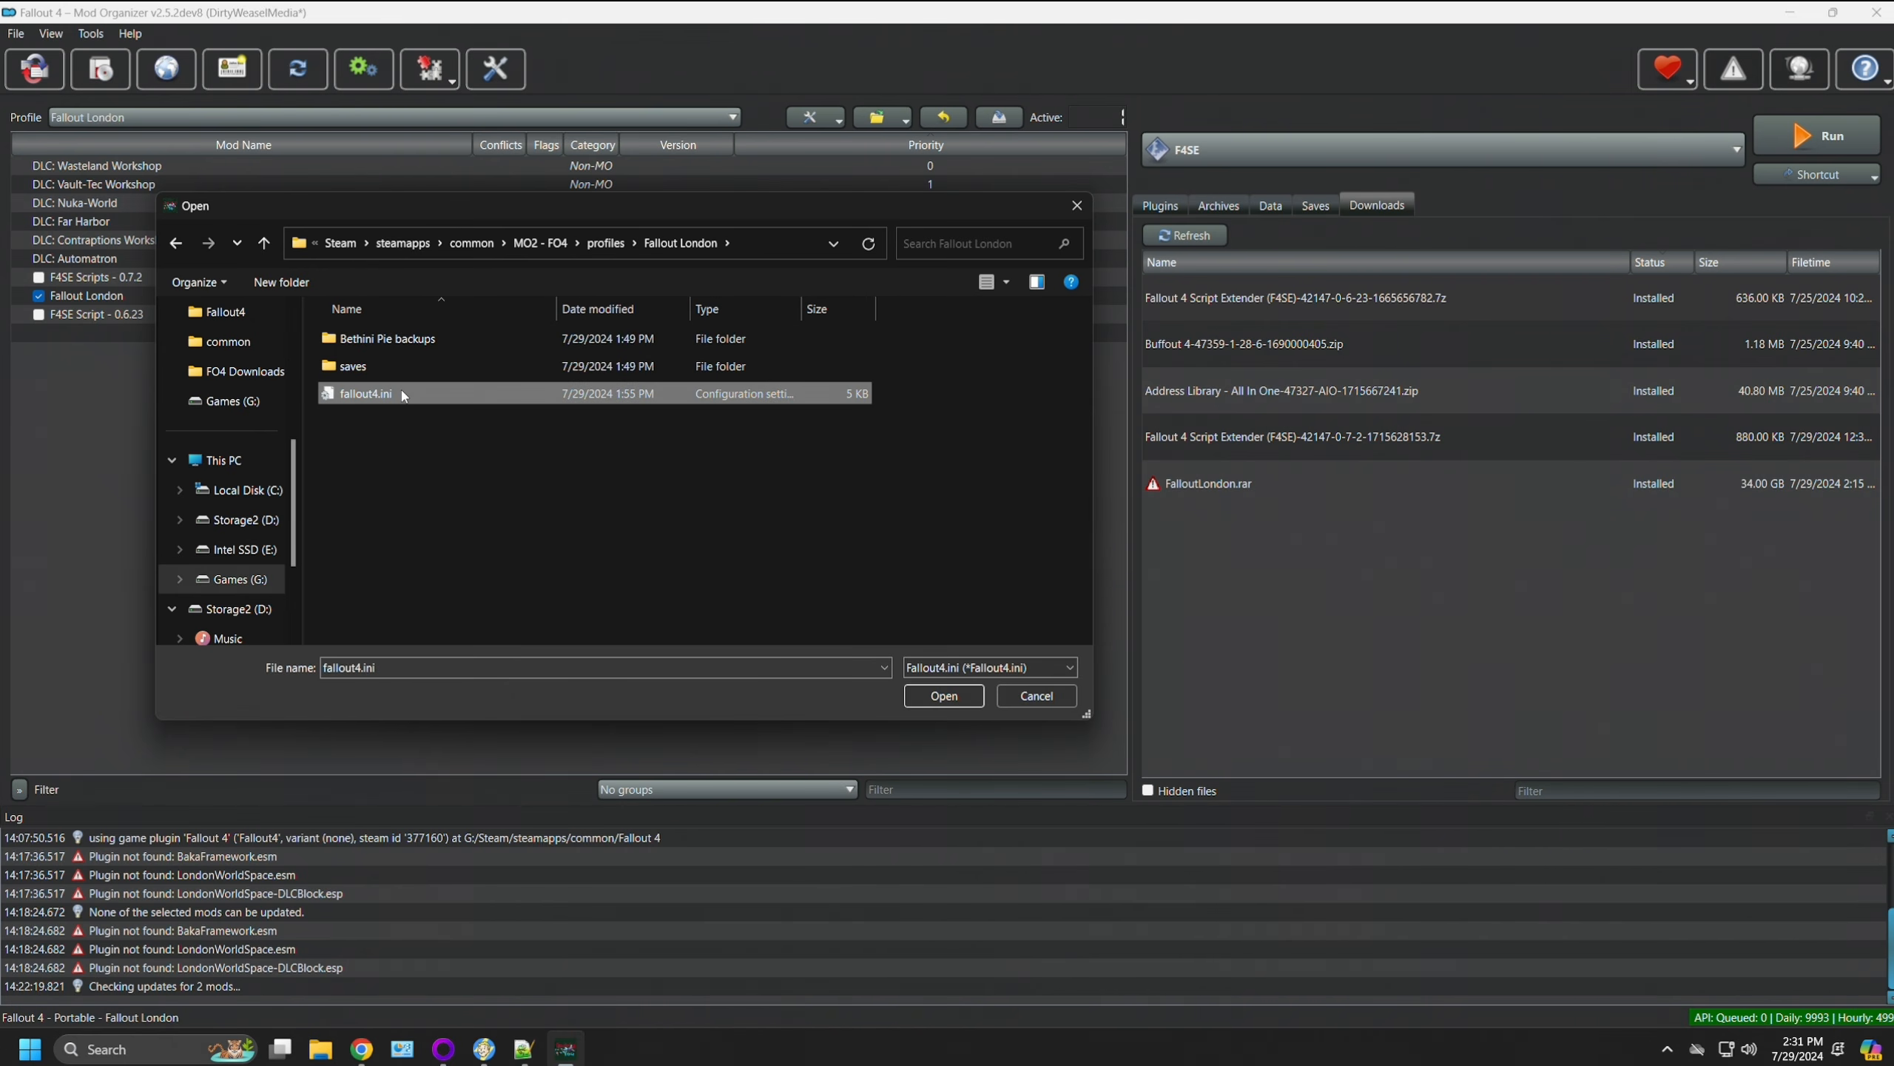
pyautogui.click(941, 697)
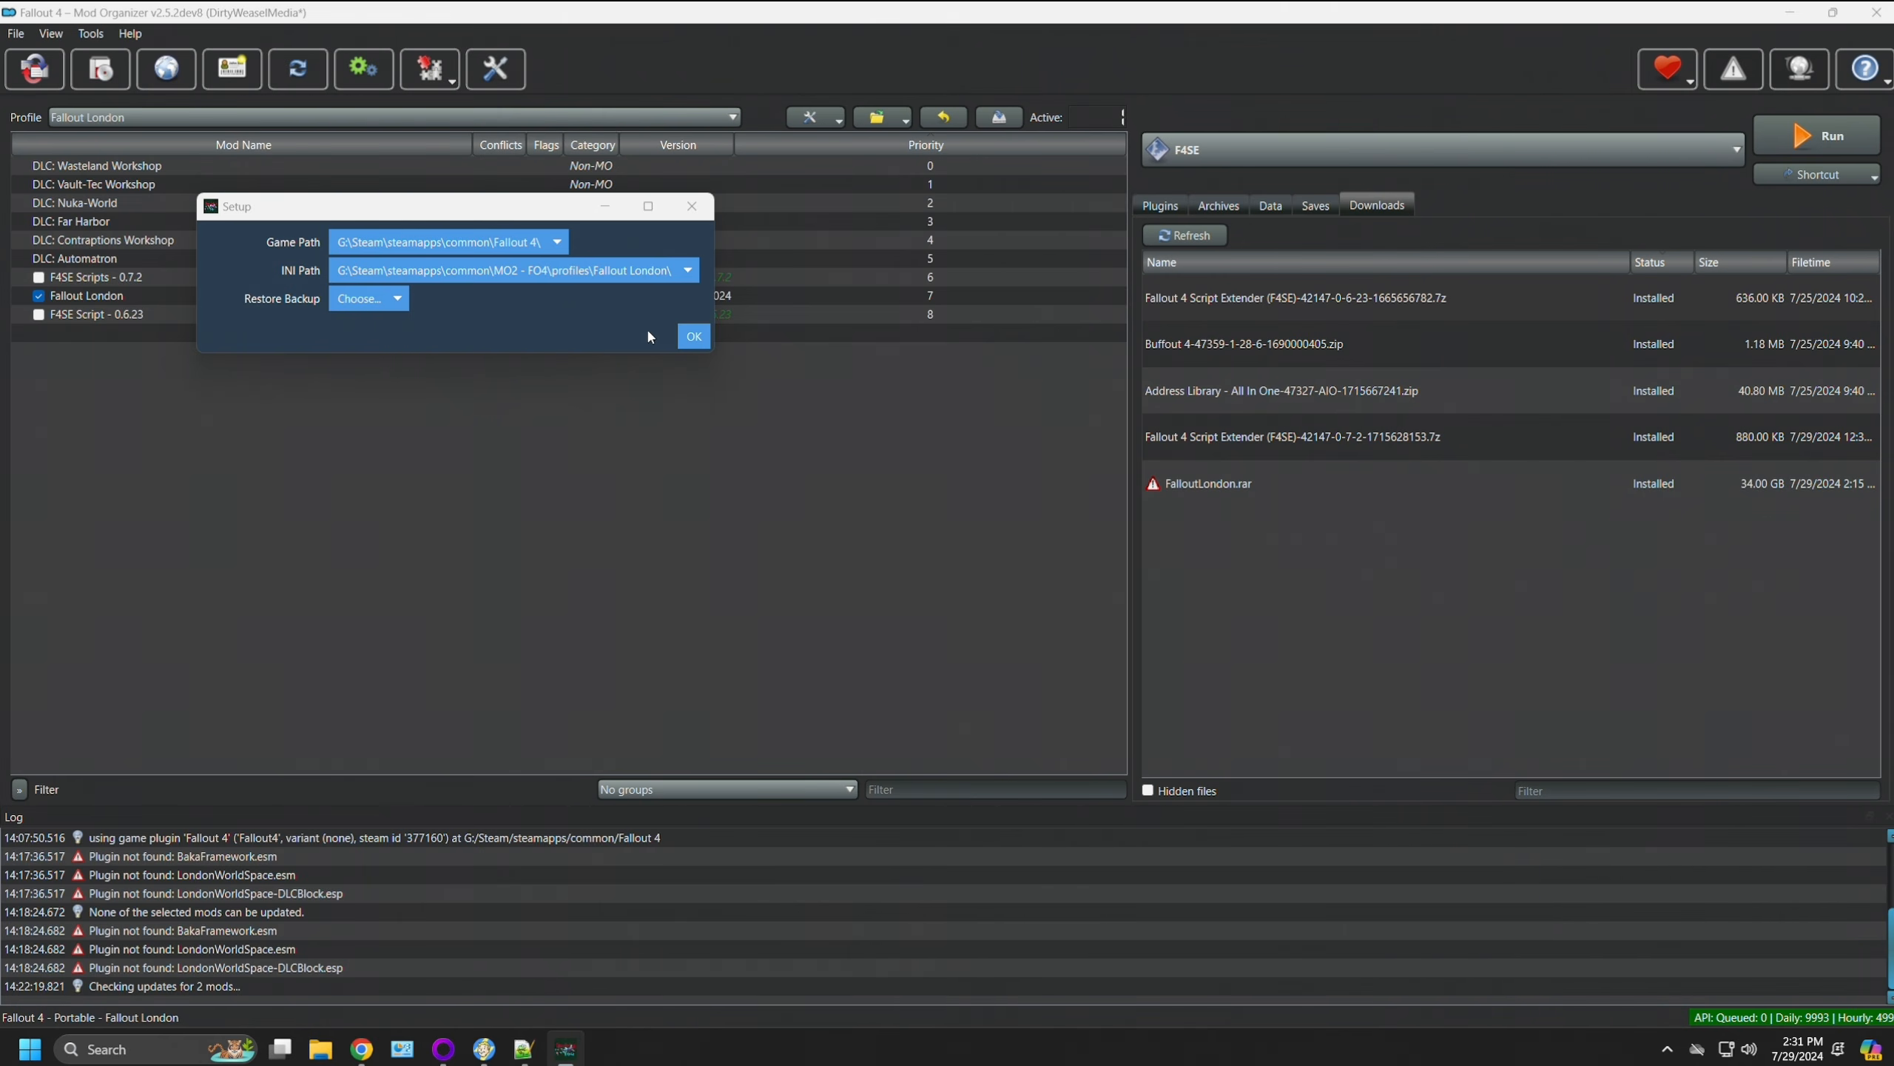
pyautogui.click(689, 336)
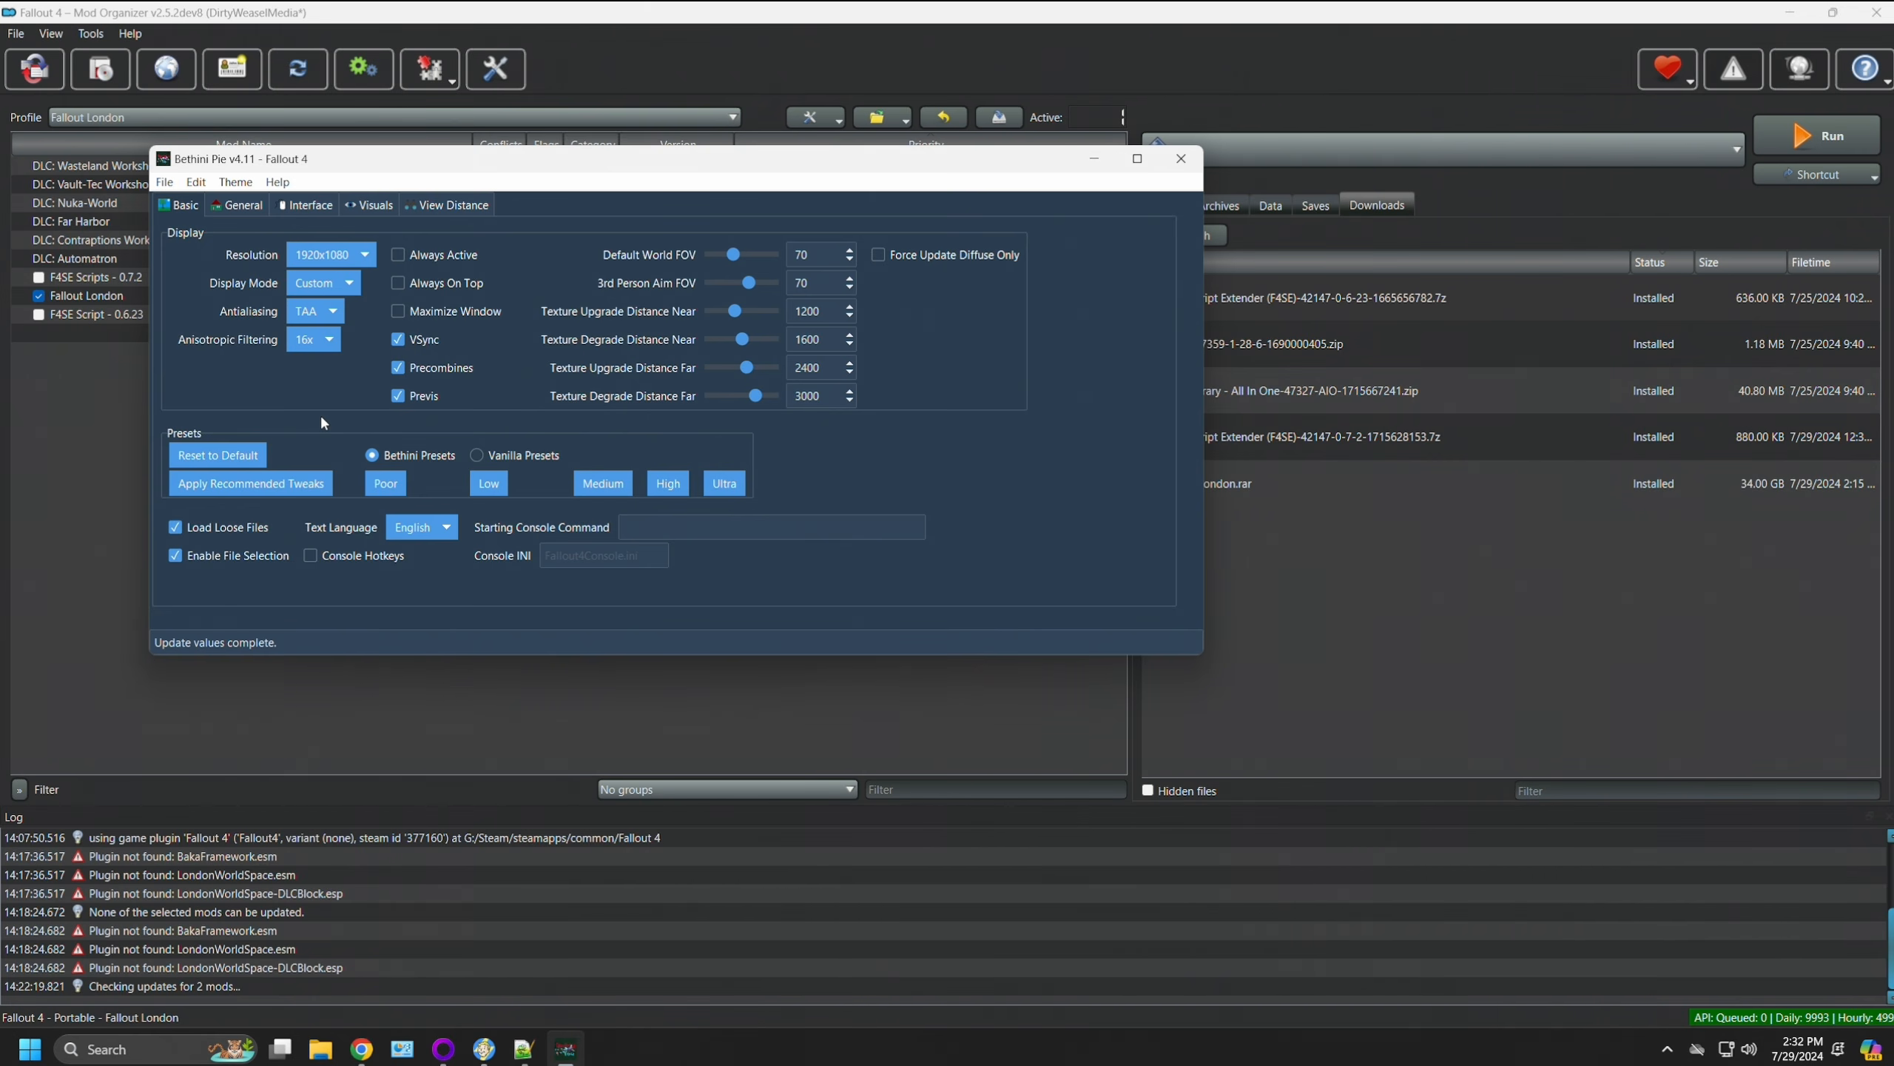
# Step: Set the game resolution to 2560x1440 and apply the Bethini Ultra preset
pyautogui.click(328, 255)
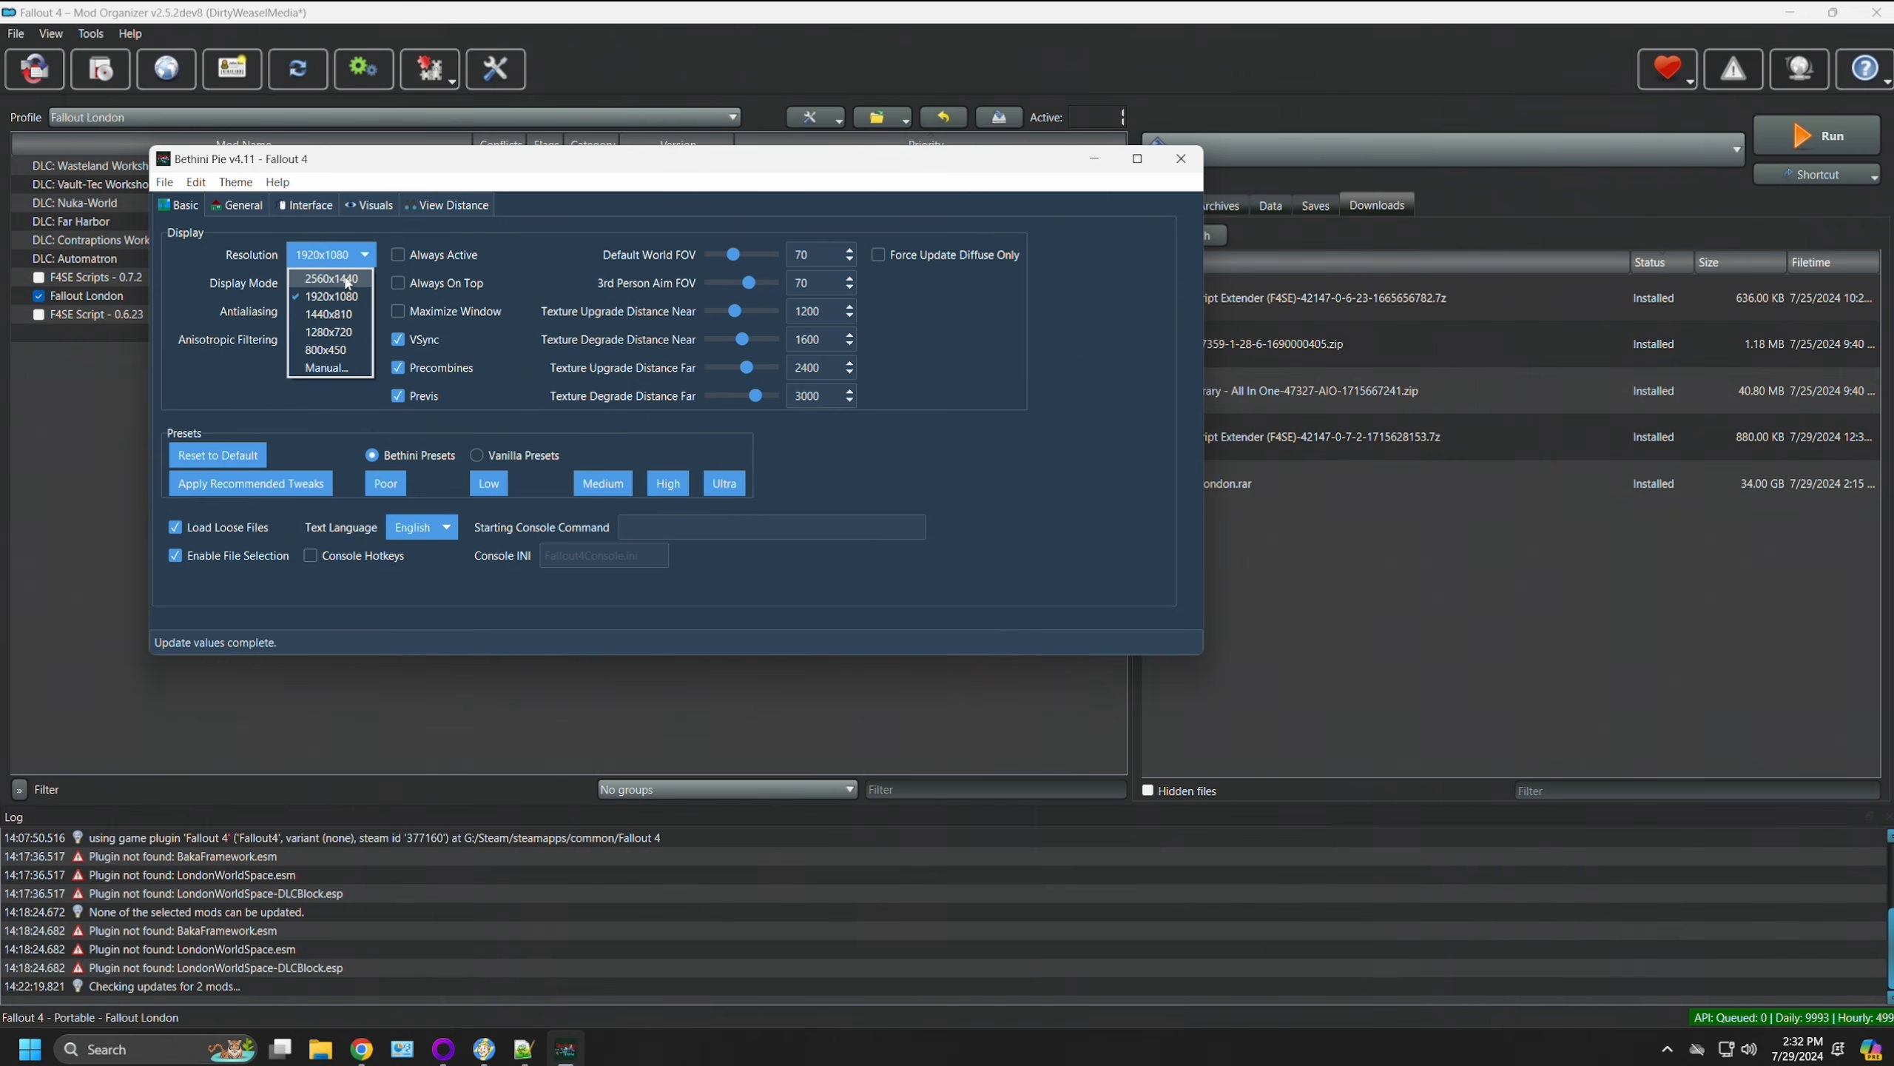
pyautogui.click(332, 278)
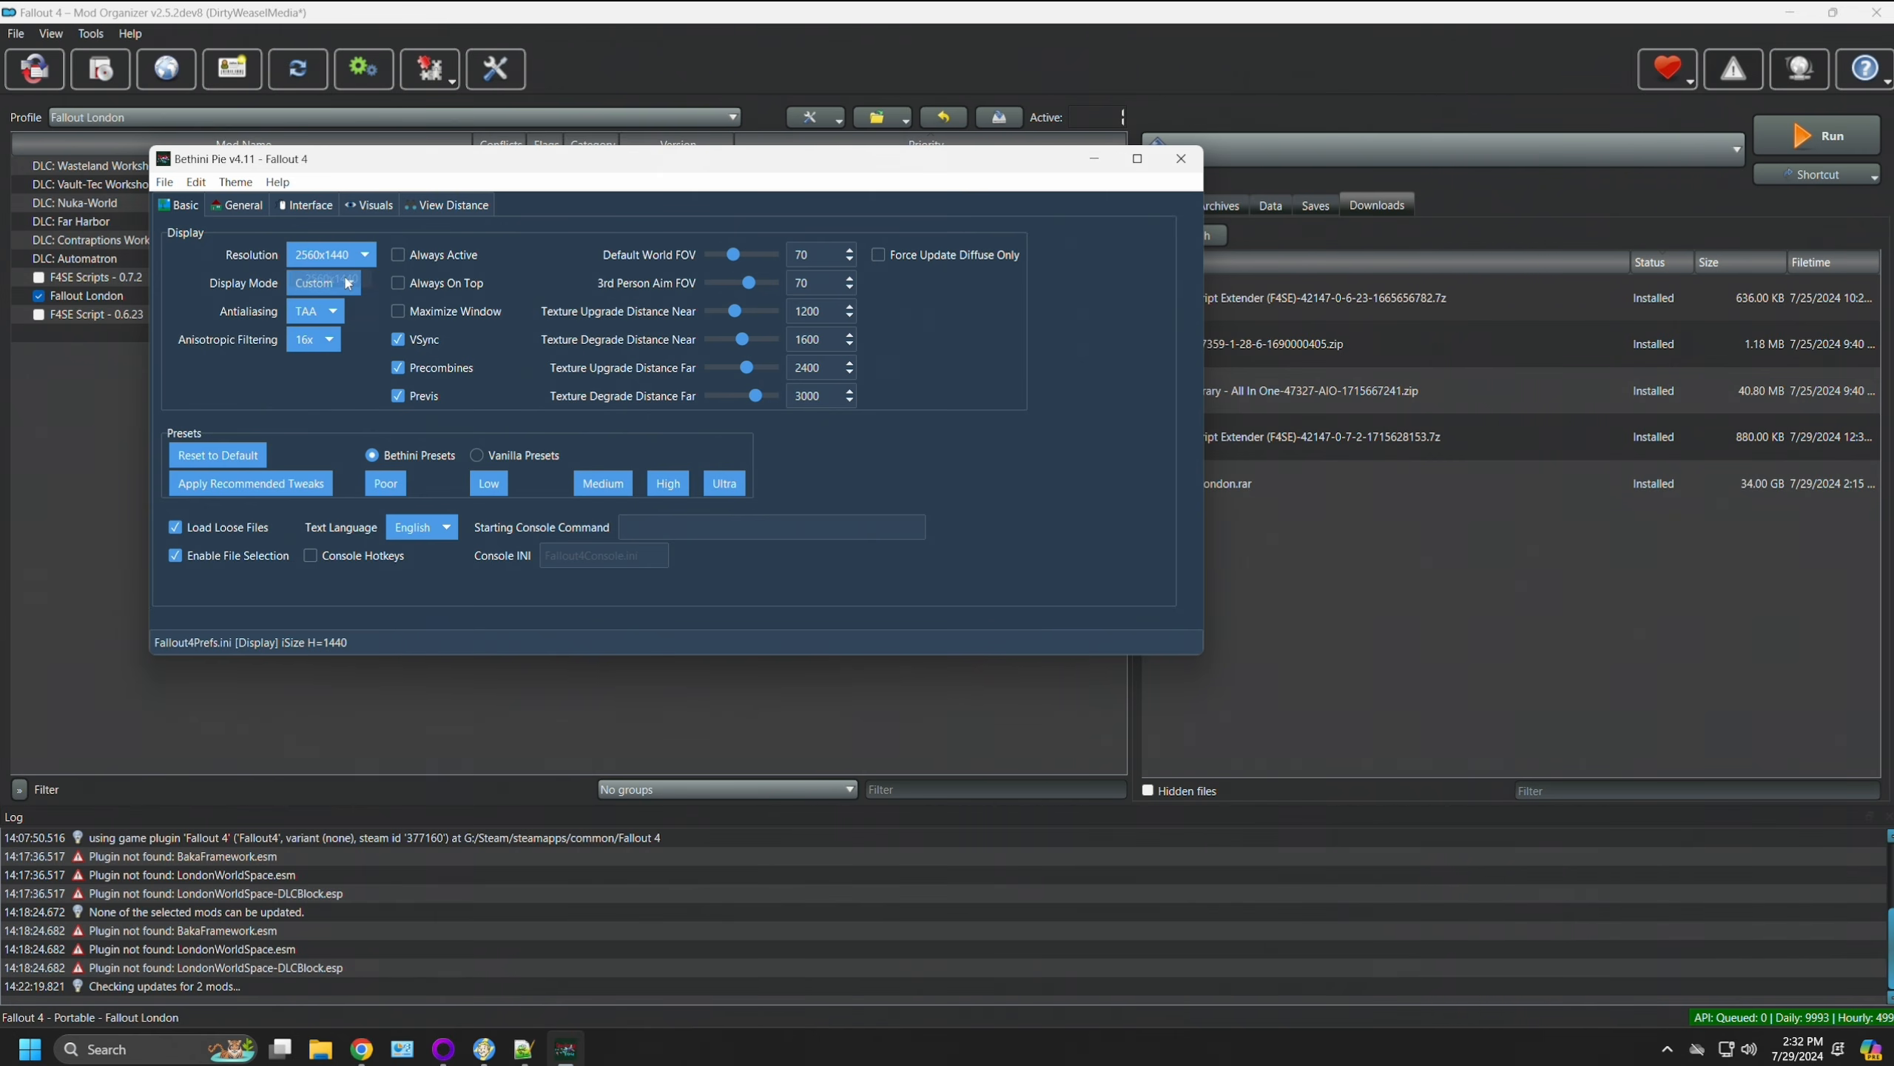
pyautogui.click(727, 484)
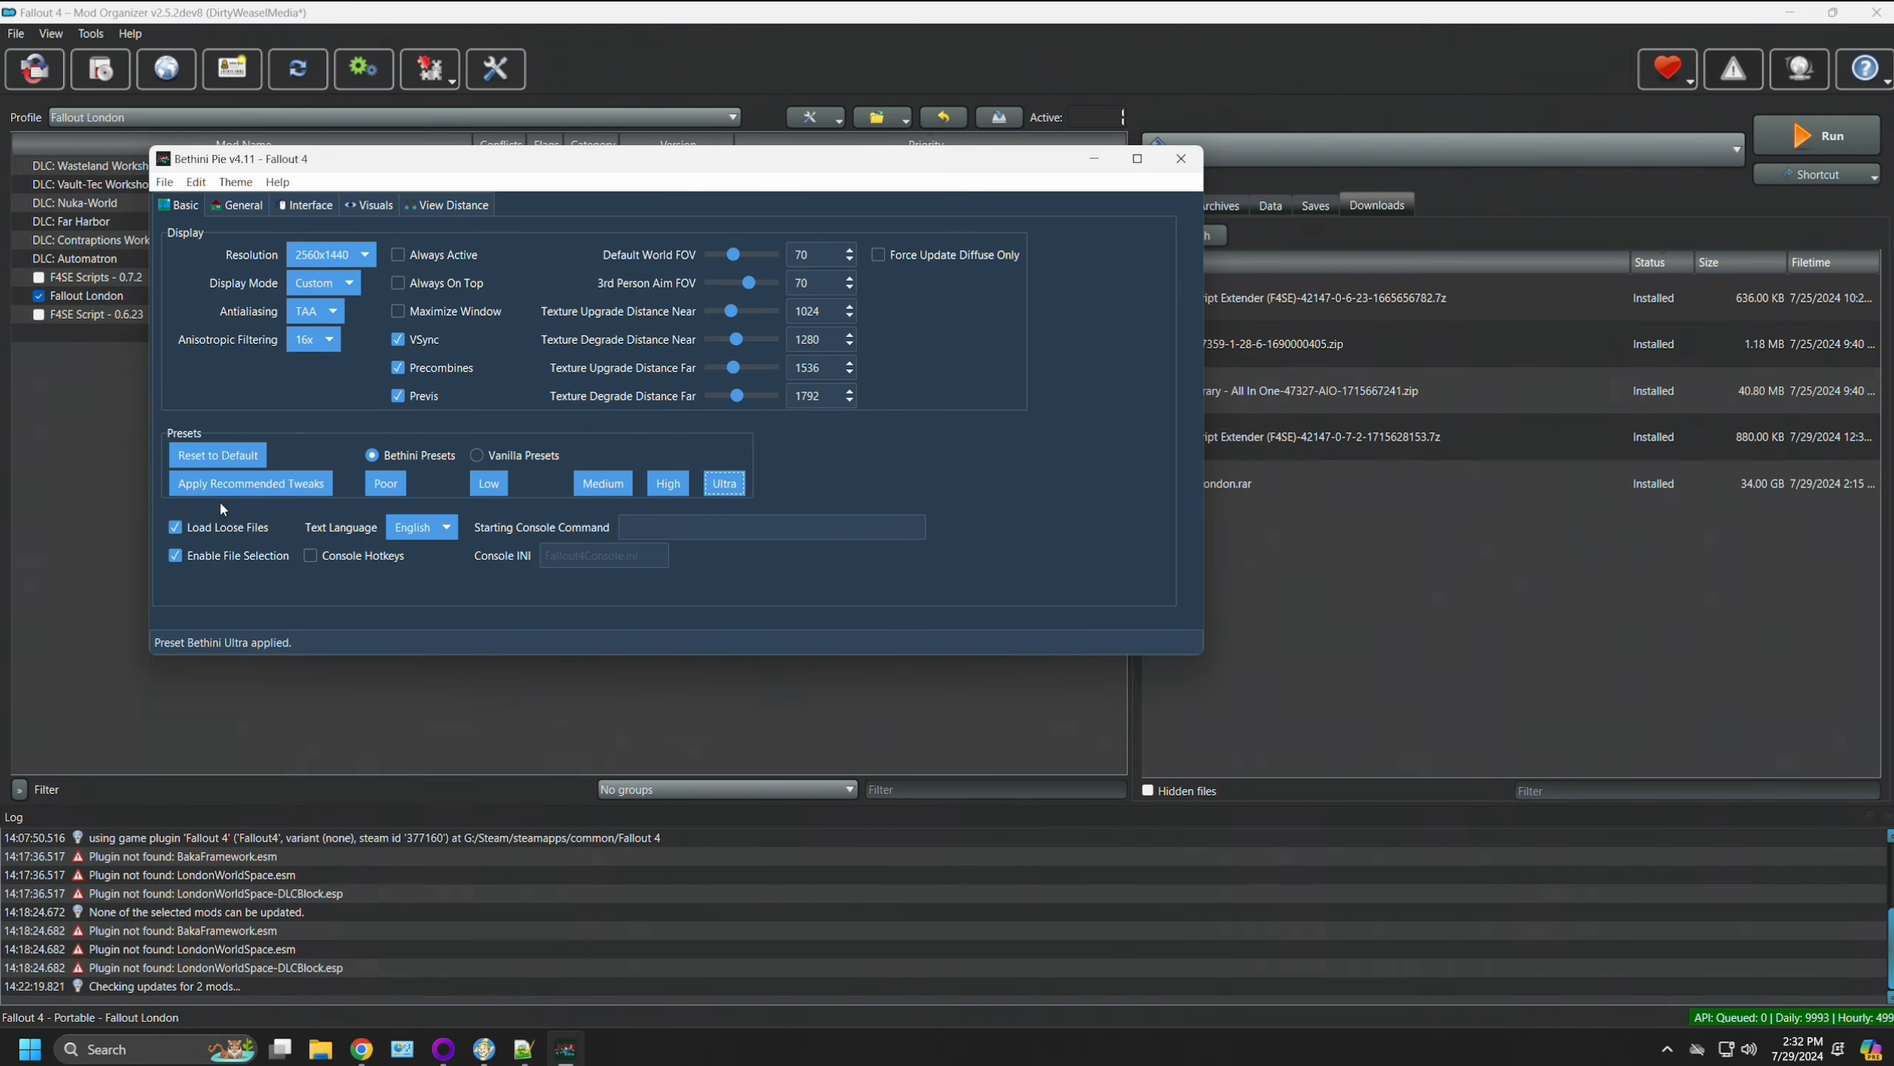
# Step: Review the General settings and disable Motion Blur in the visual effects
pyautogui.click(242, 207)
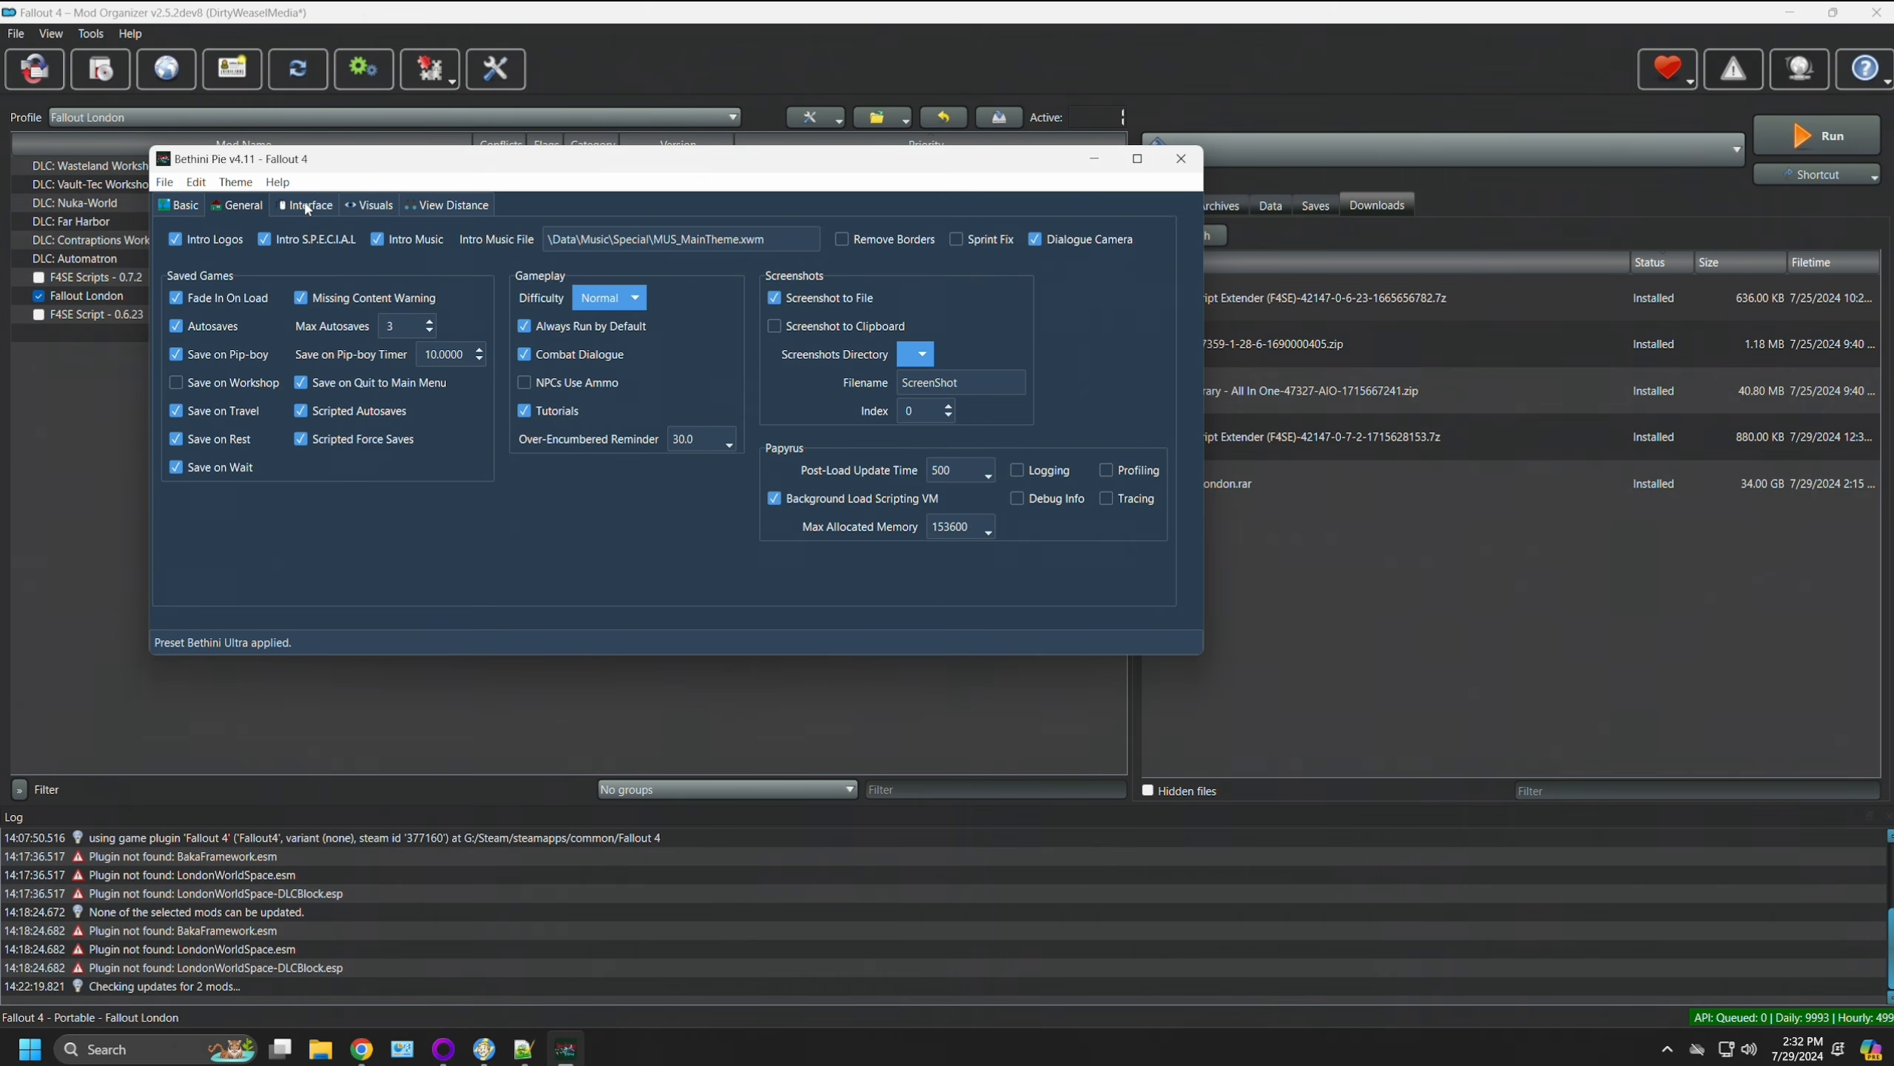
pyautogui.click(370, 206)
pyautogui.click(439, 283)
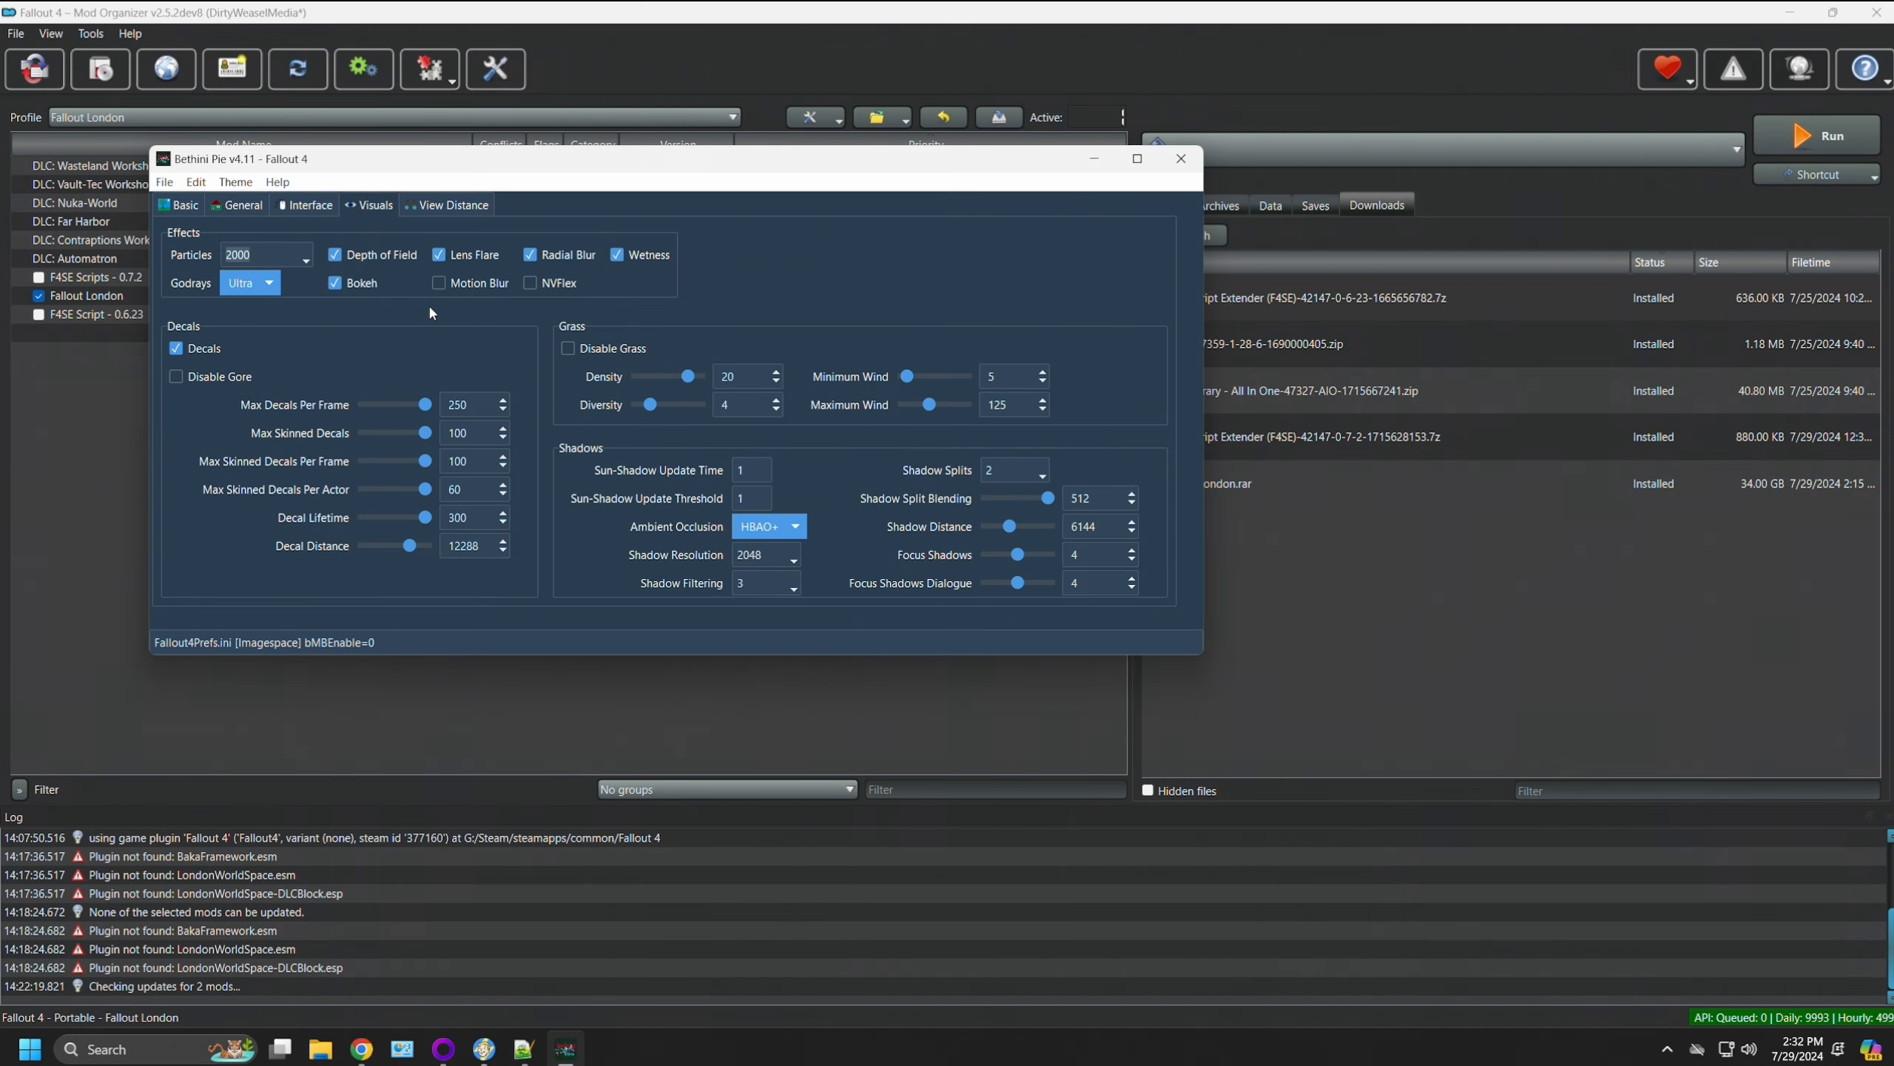
pyautogui.moveTo(556, 291)
# Step: Save the Bethini changes to Fallout4Prefs.ini and Fallout4.ini in the Fallout London profile, declining the copy in Documents\My Games\Fallout4
pyautogui.click(186, 211)
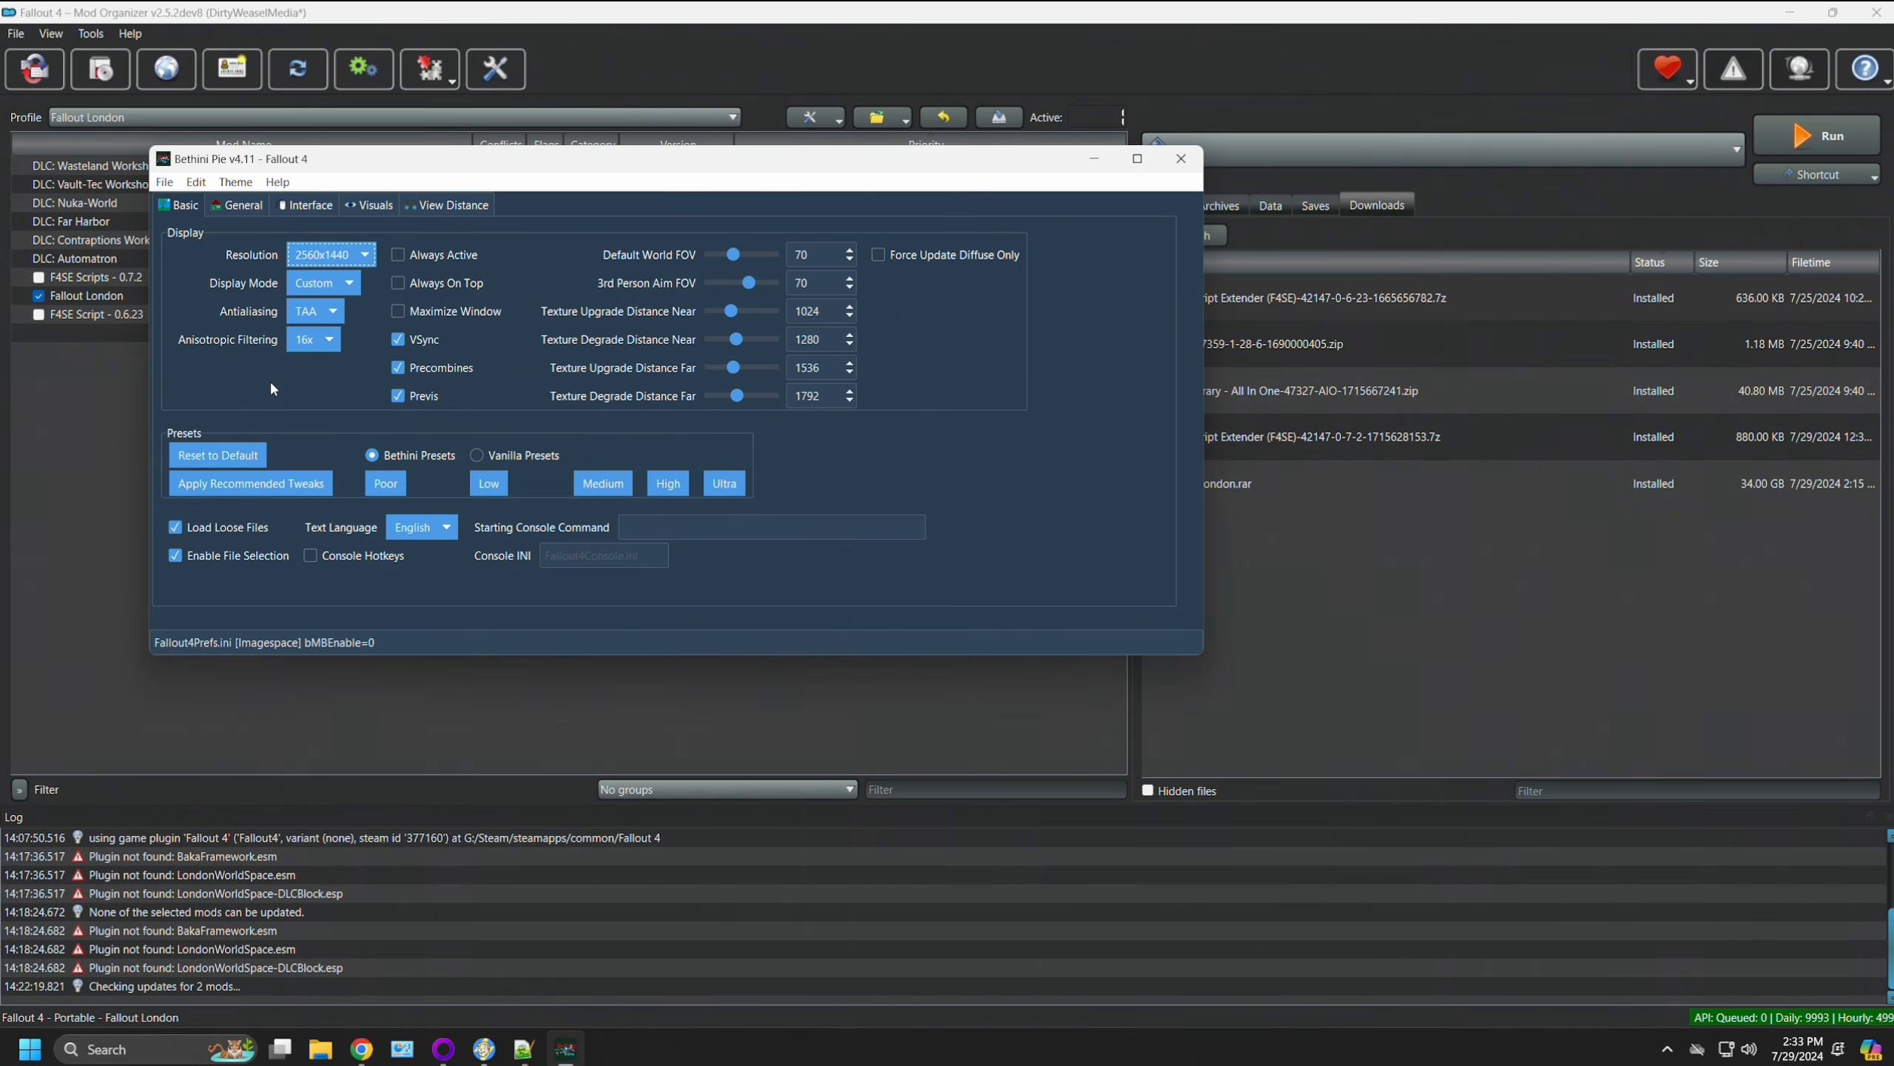
pyautogui.click(164, 184)
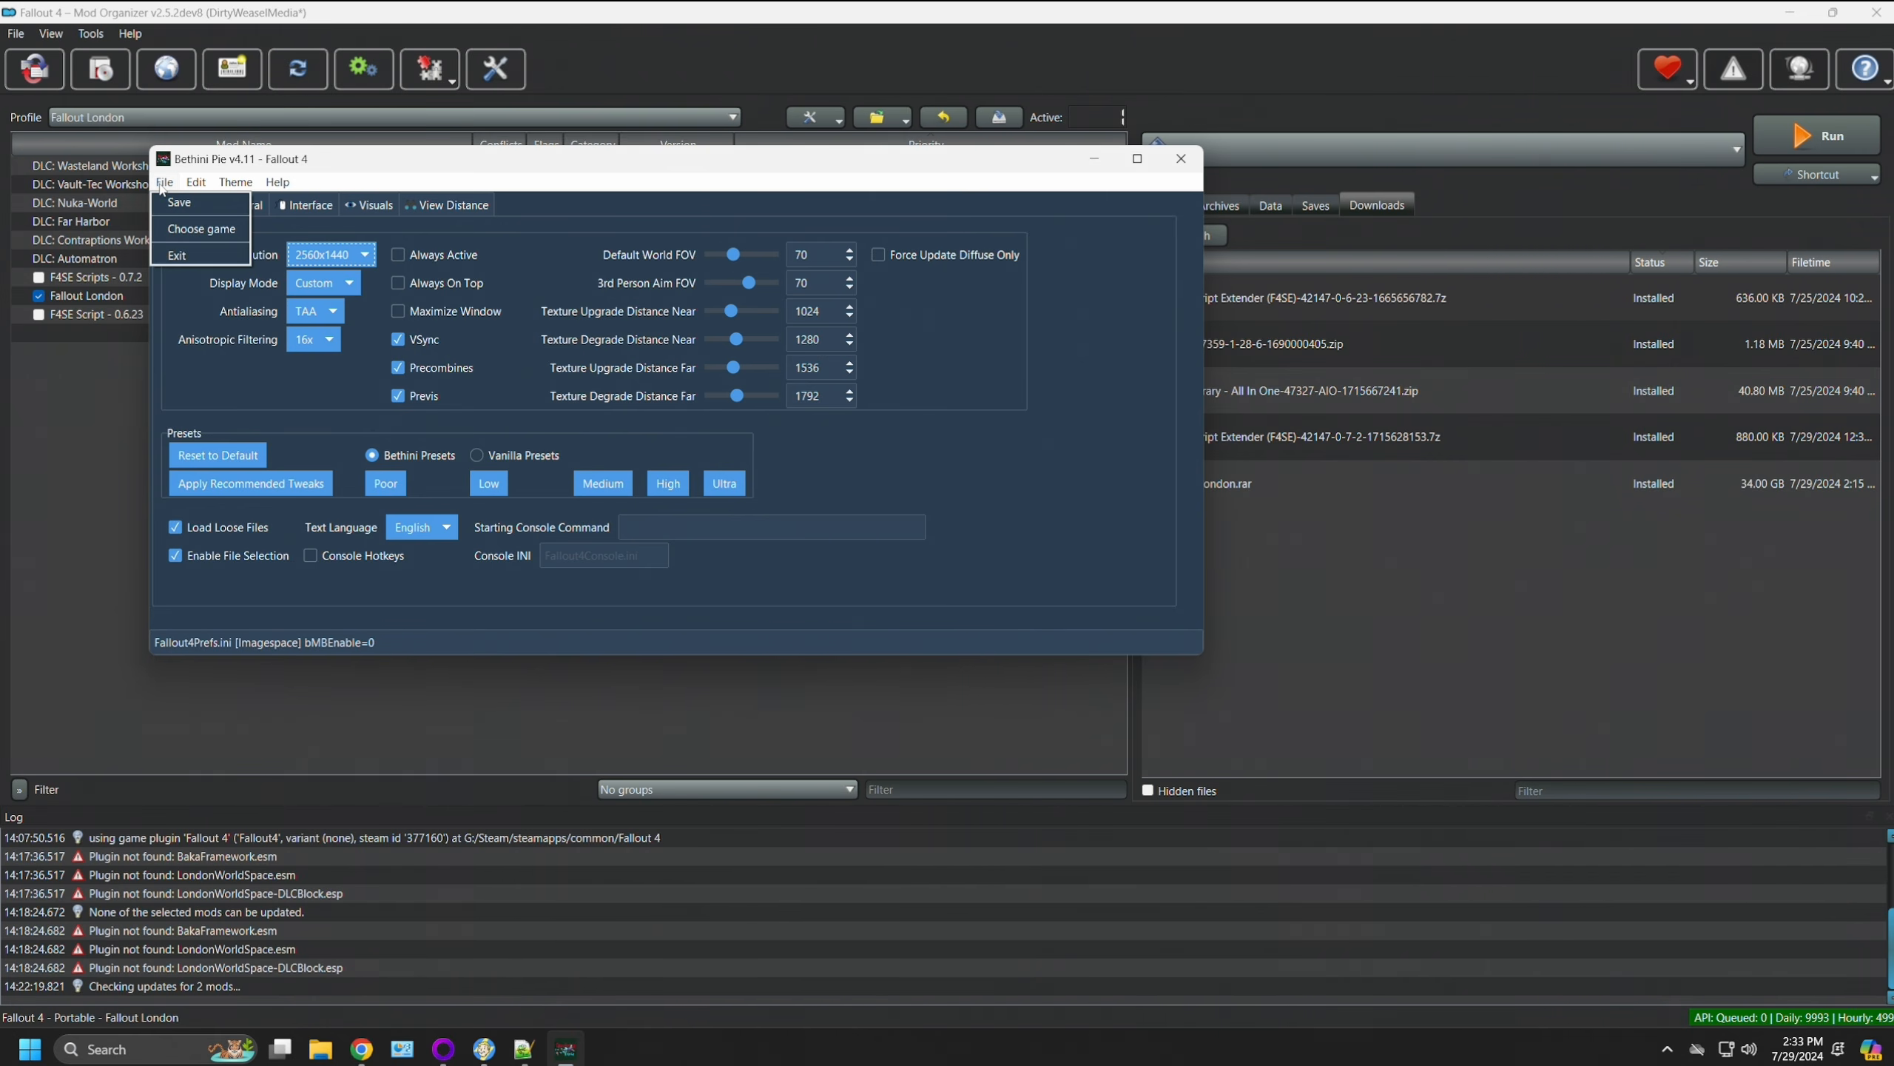
pyautogui.click(179, 206)
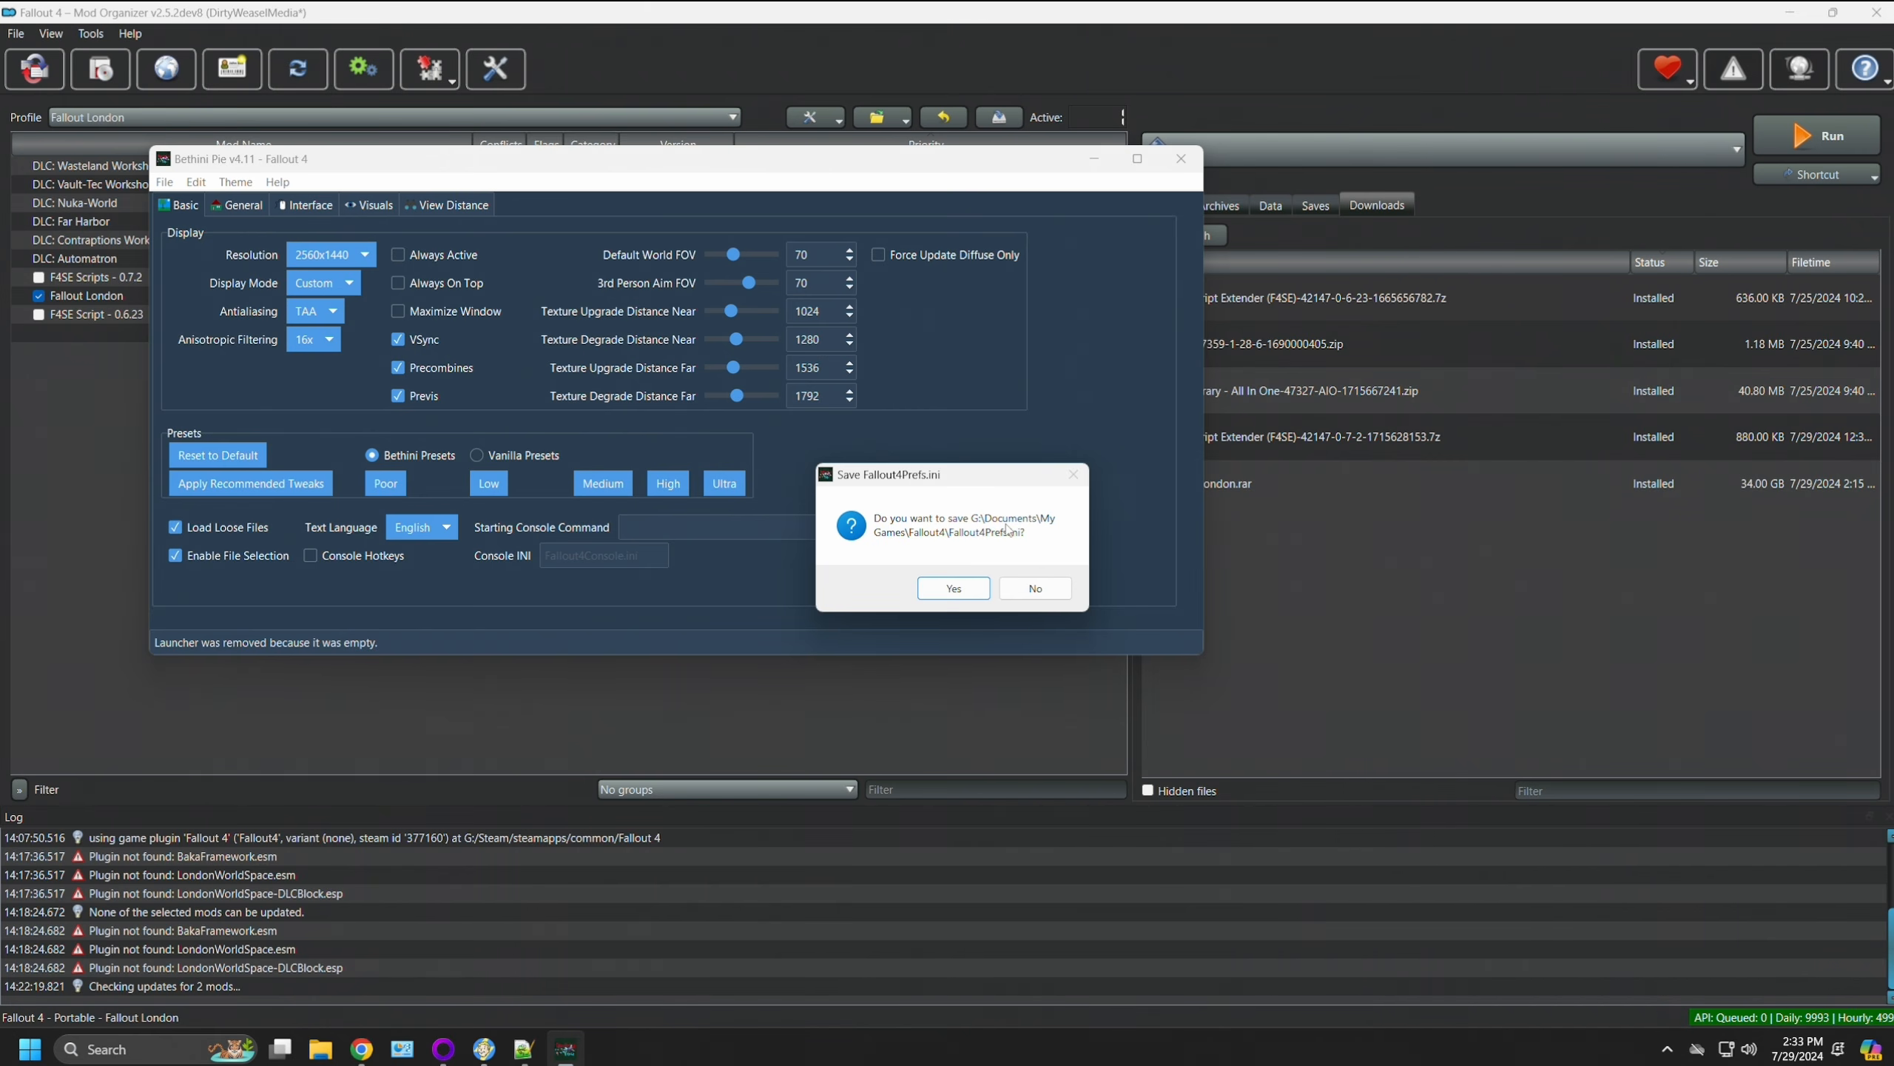
pyautogui.click(1036, 589)
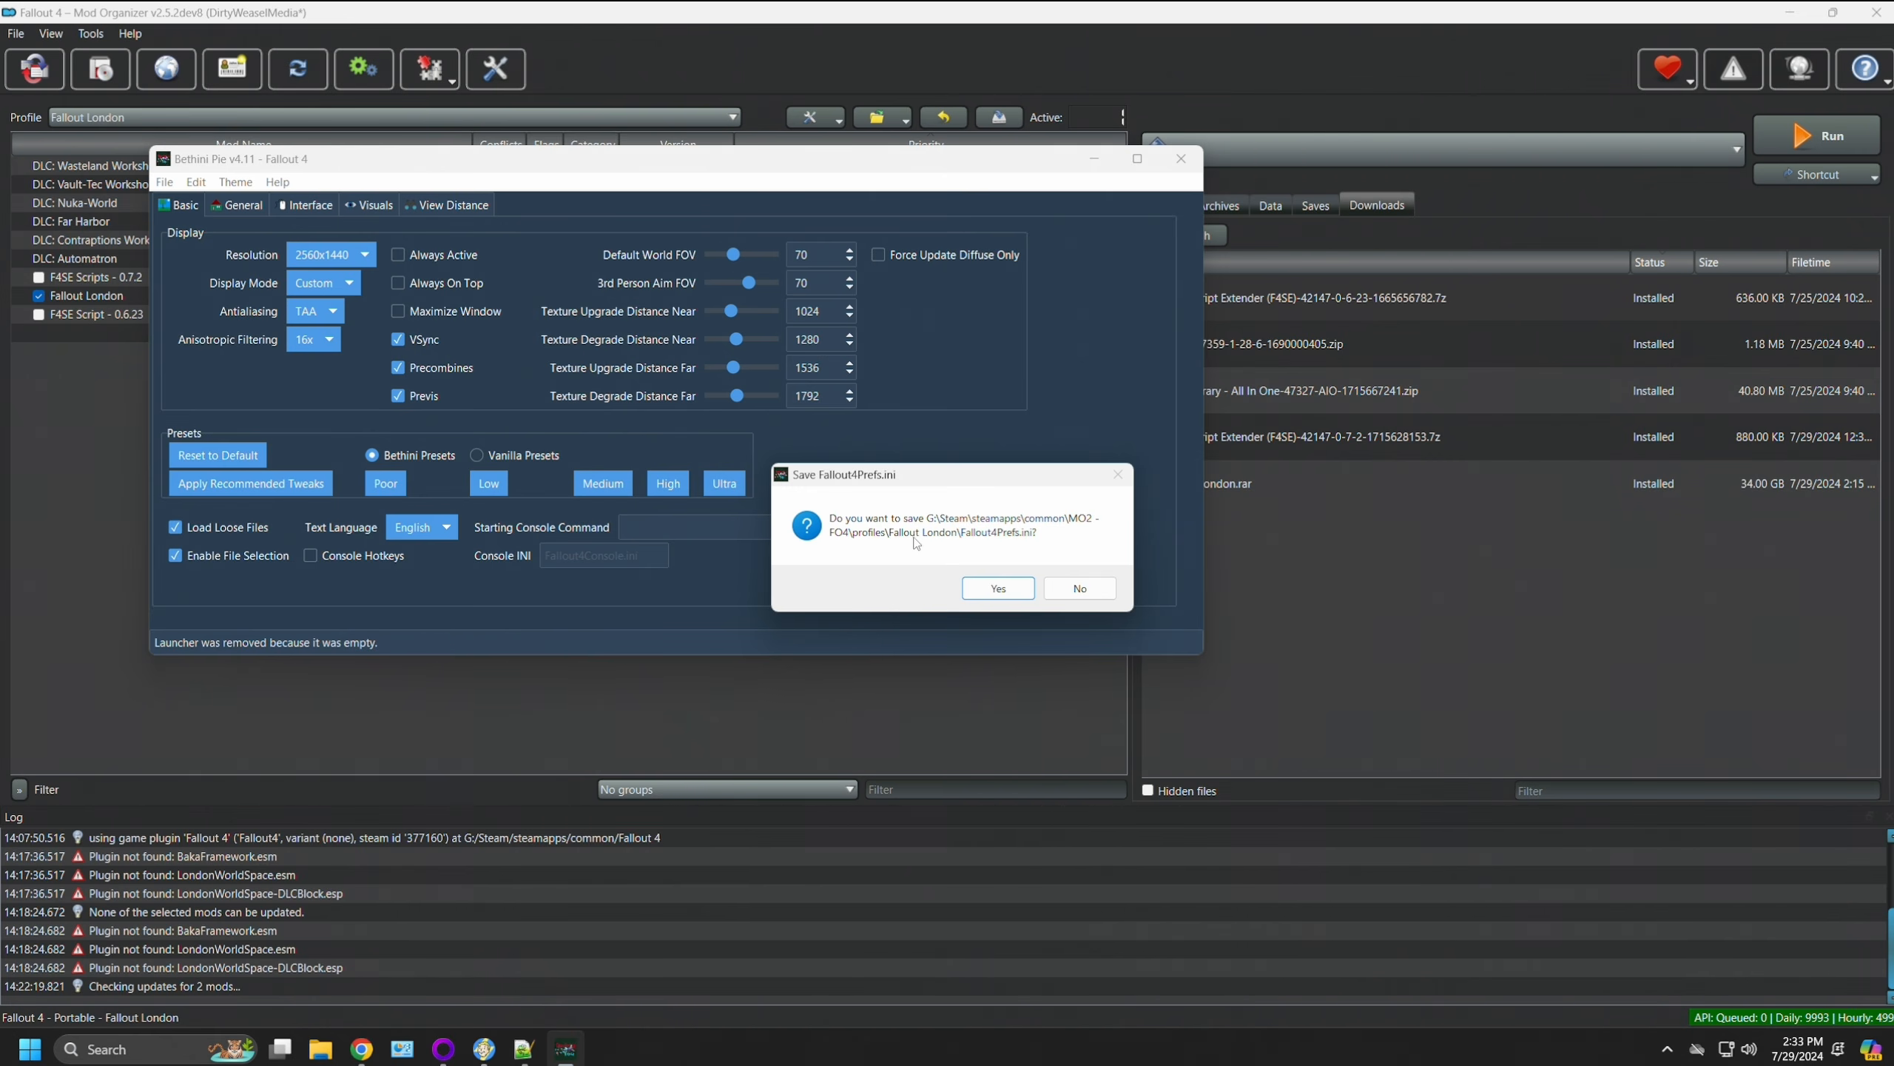
pyautogui.click(981, 586)
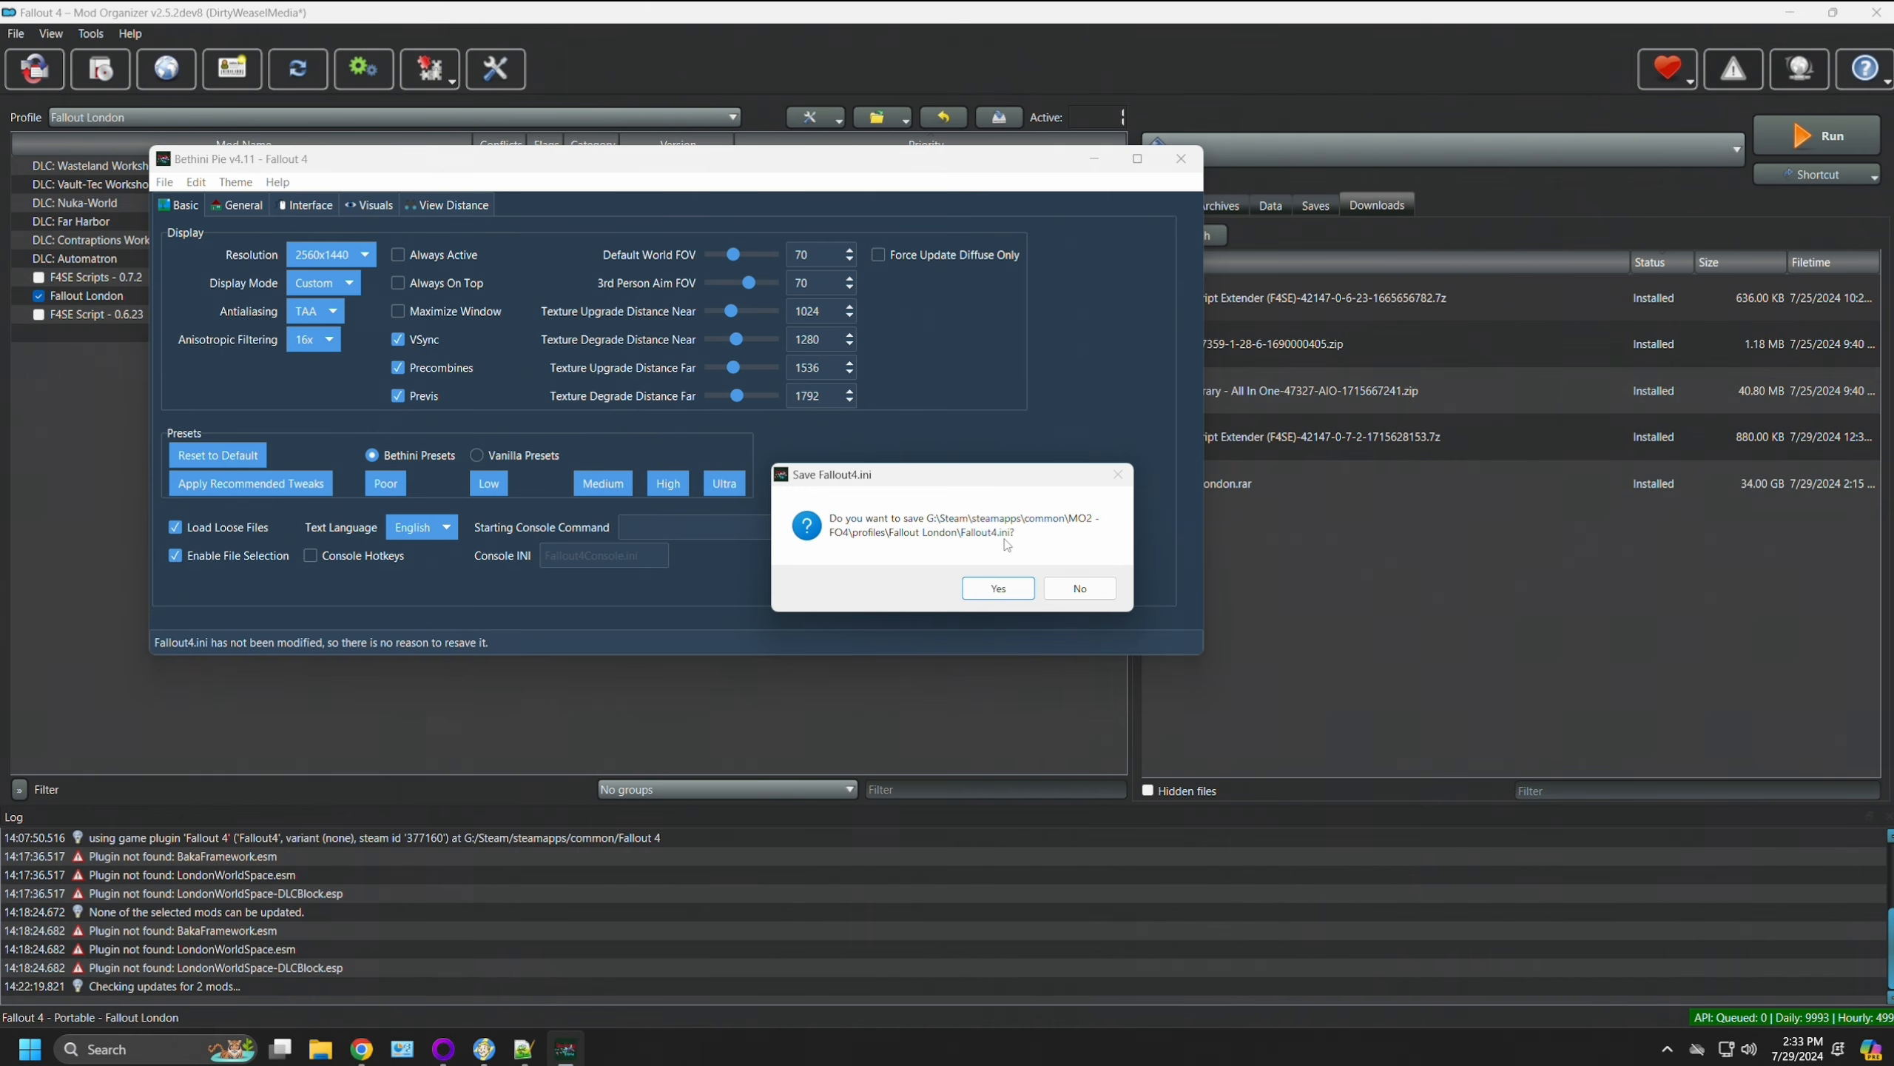
pyautogui.click(994, 587)
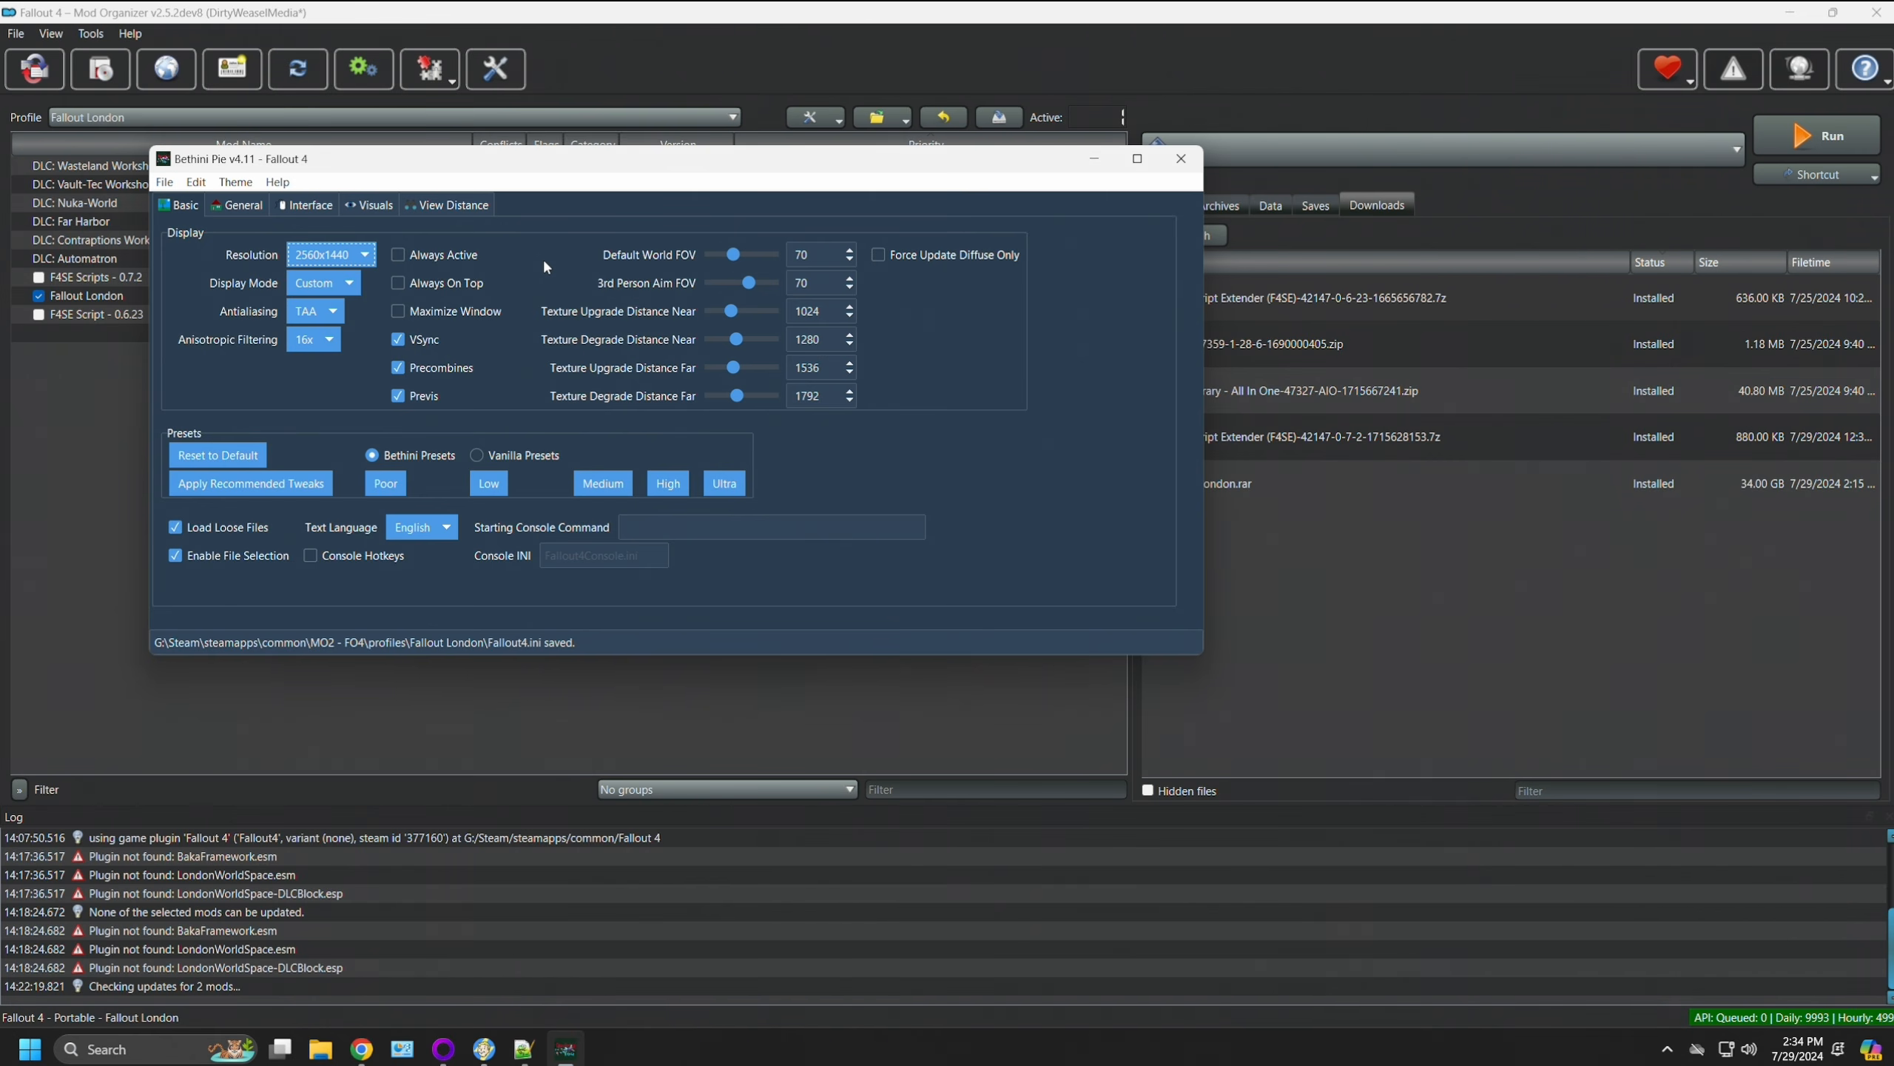
# Step: Quit Bethini Pie without saving the Fallout4Prefs.ini in Documents\My Games\Fallout4
pyautogui.click(1181, 159)
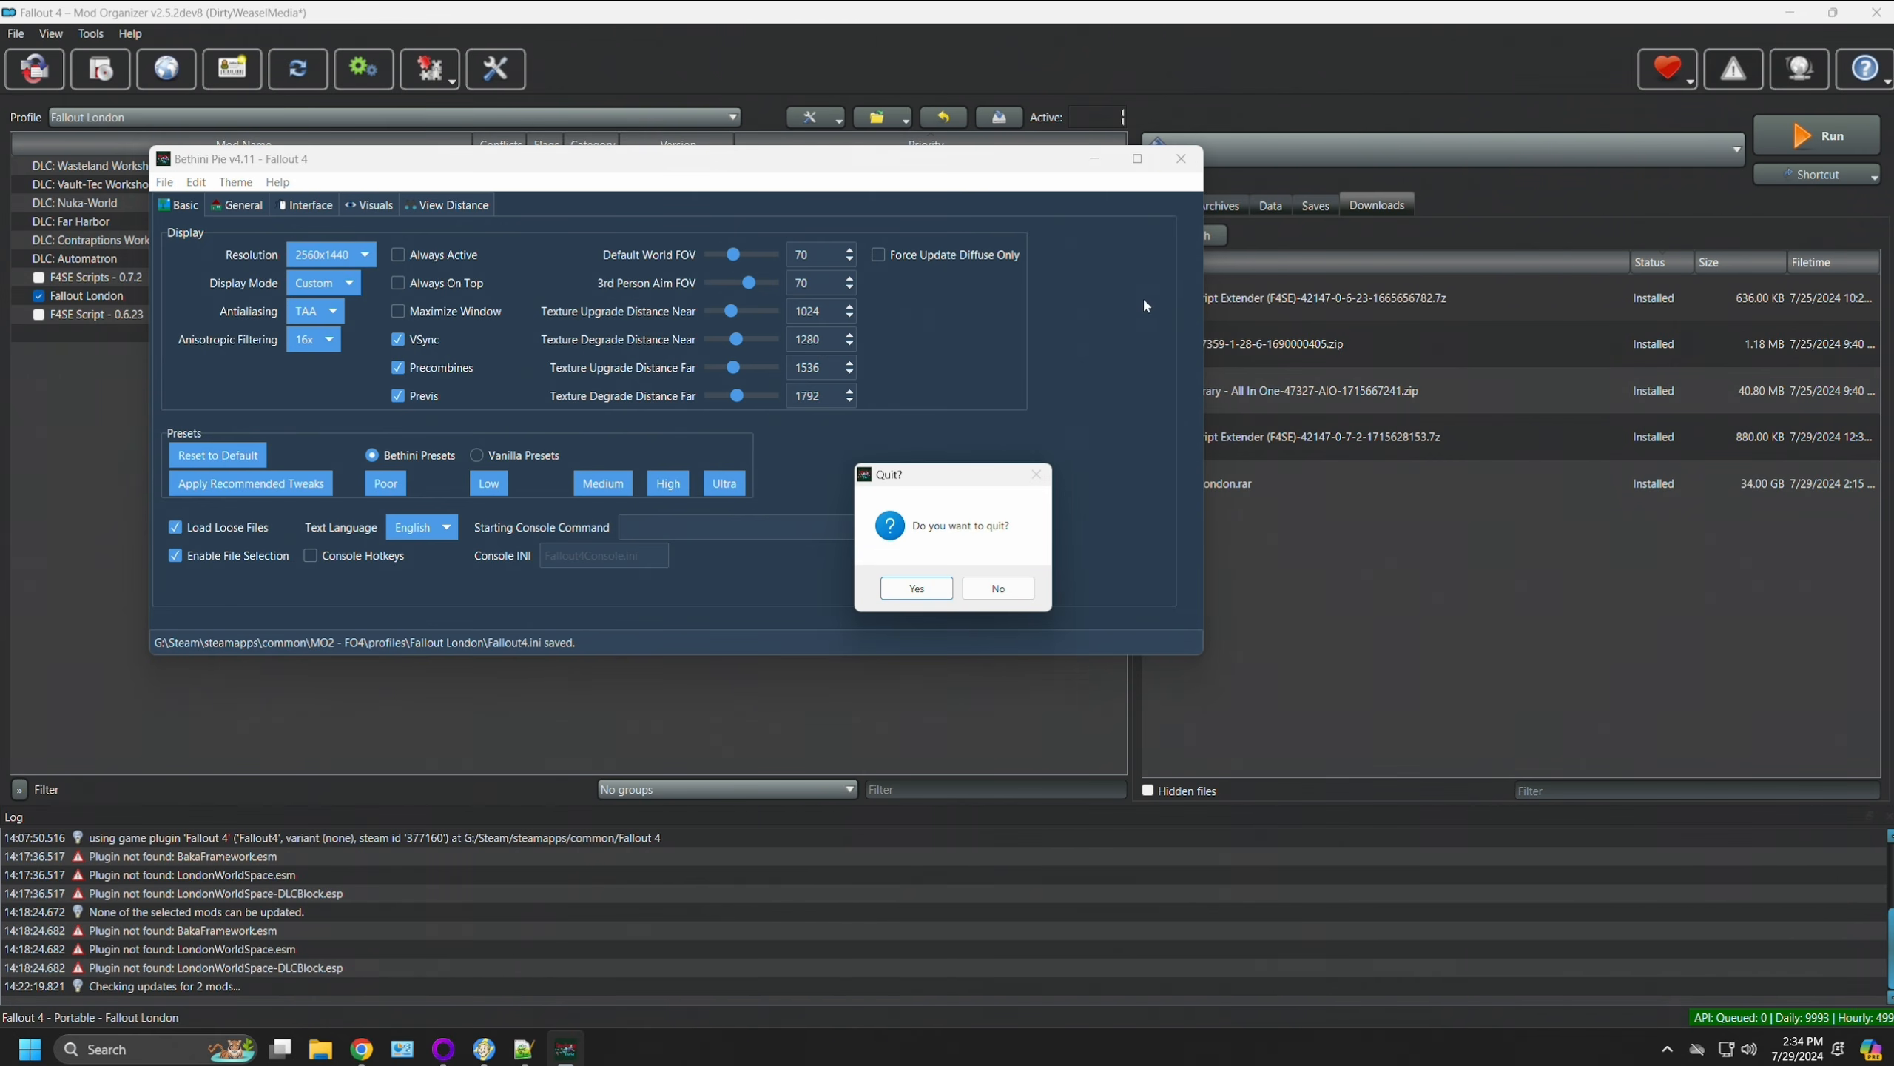
pyautogui.click(935, 591)
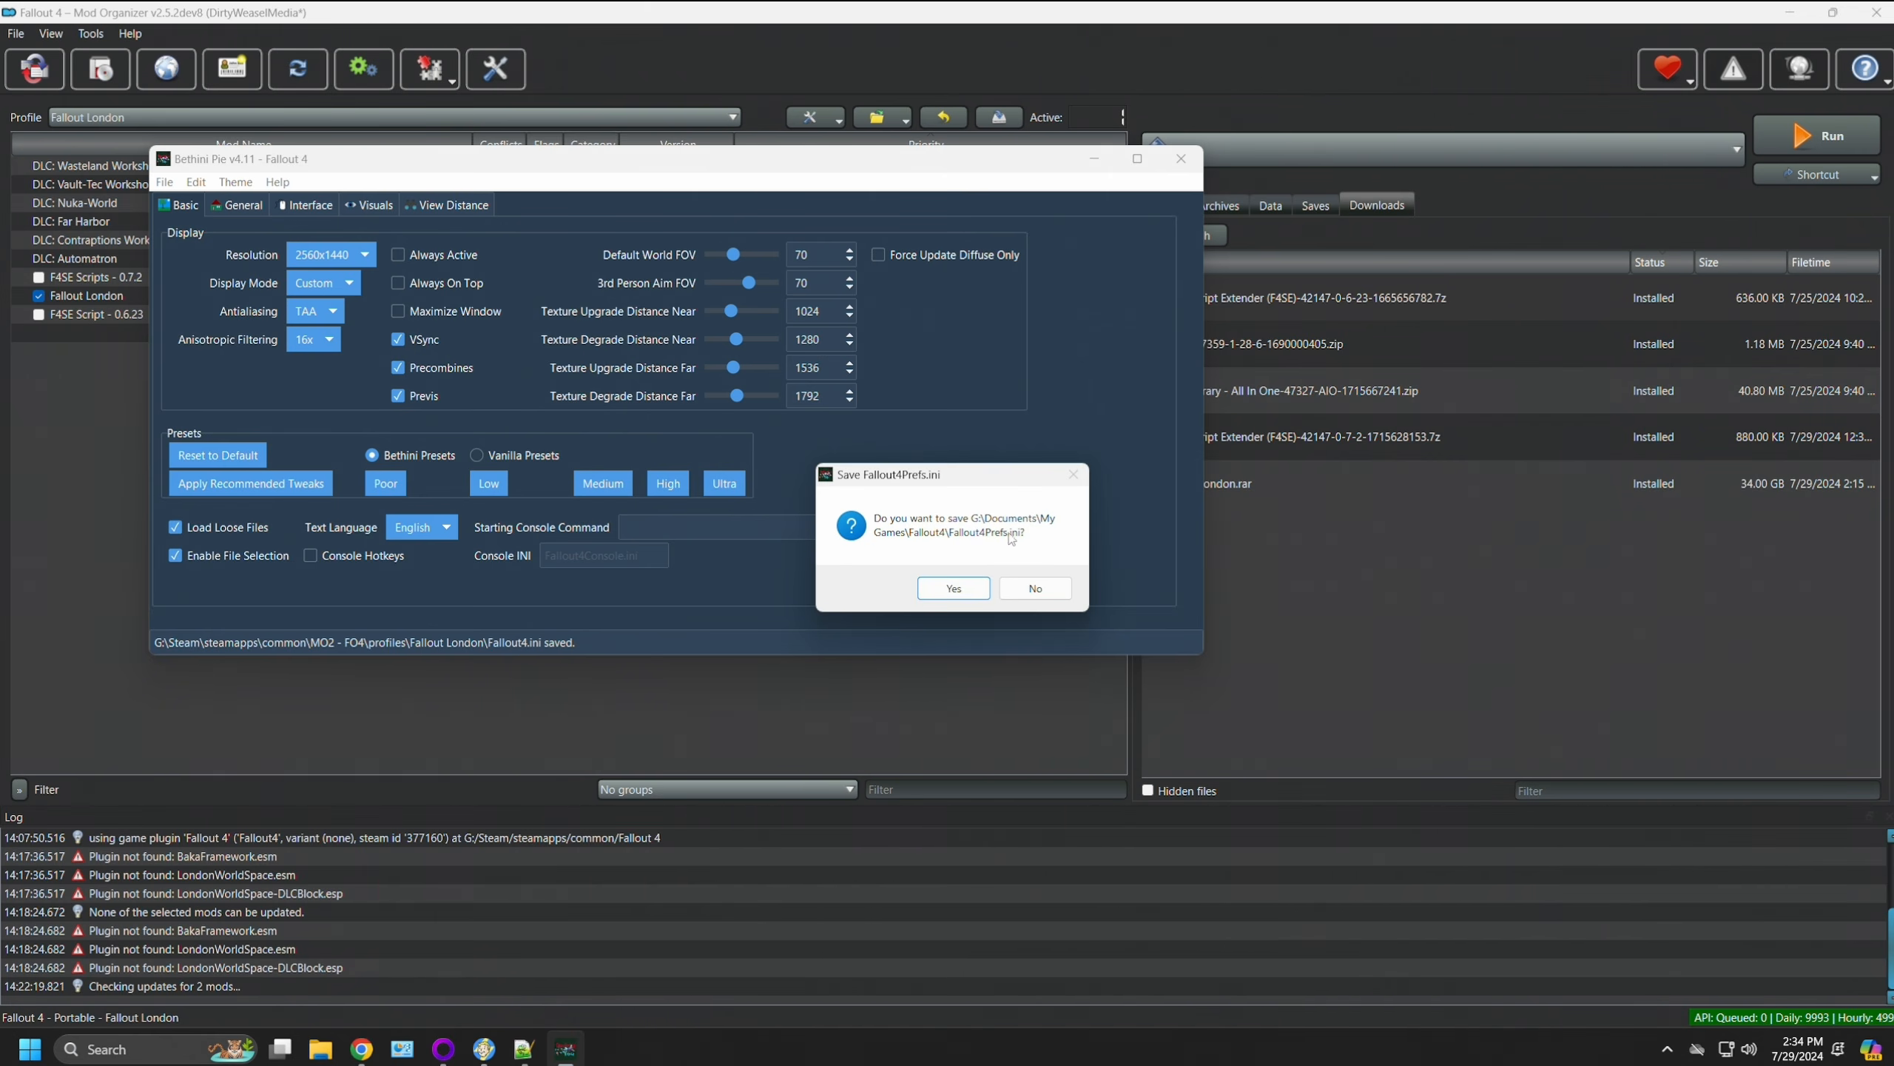
pyautogui.click(1036, 588)
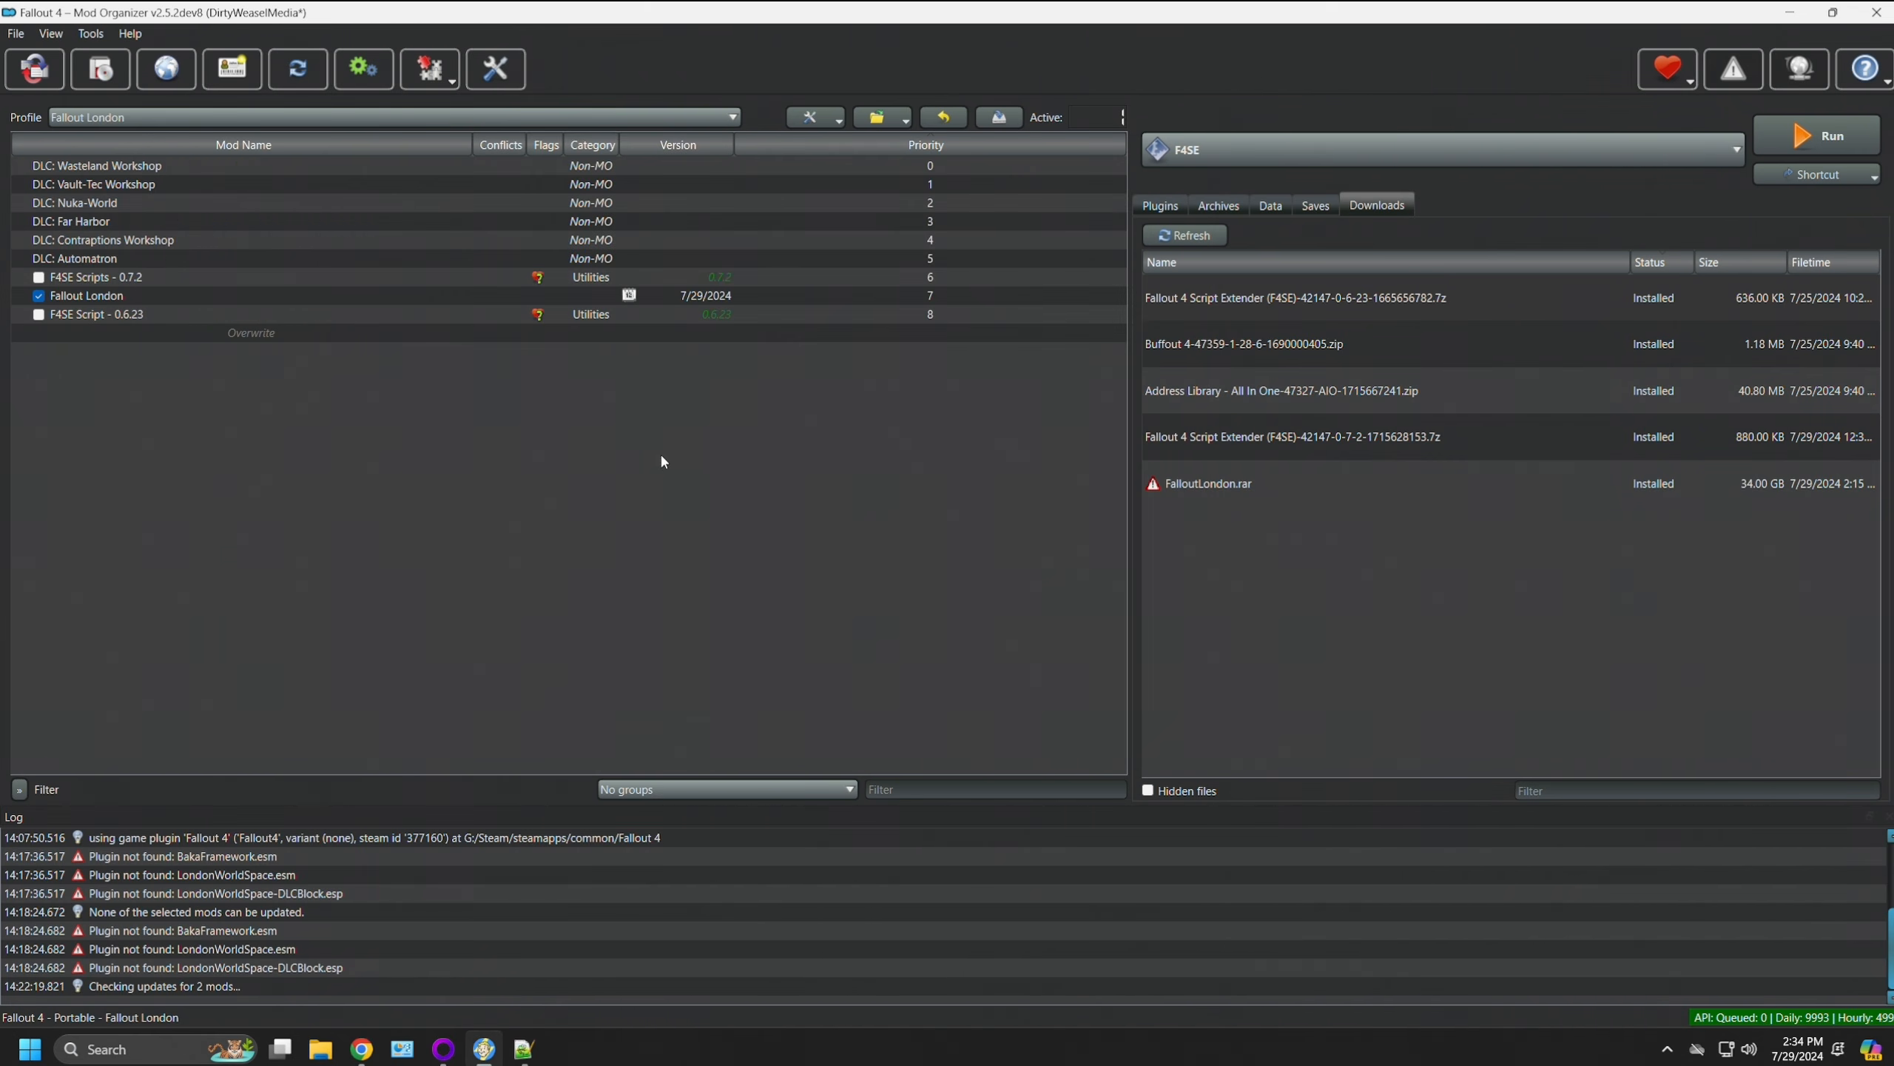
# Step: Review the profile-specific fallout4.ini in Mod Organizer's INI Editor, close it and show the plugin list
pyautogui.click(430, 69)
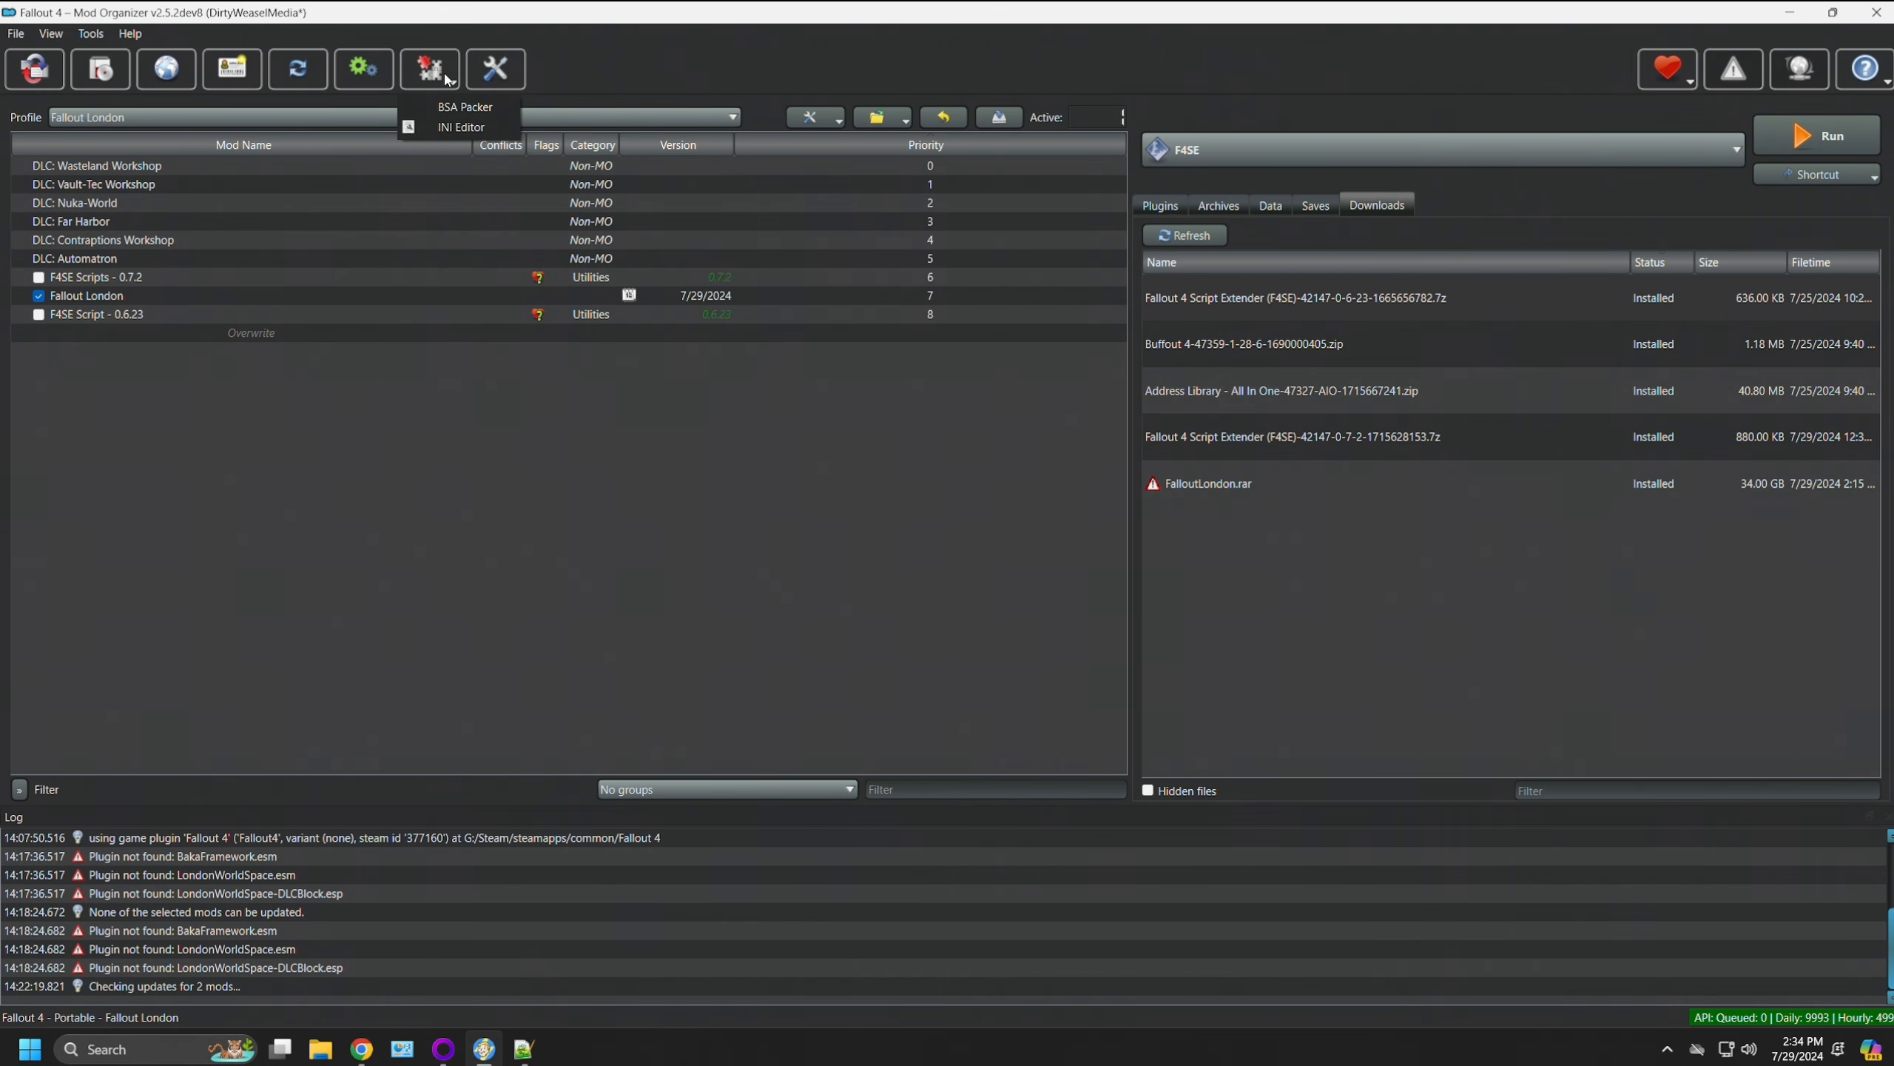
pyautogui.click(463, 127)
pyautogui.scroll(-15, 725, 424)
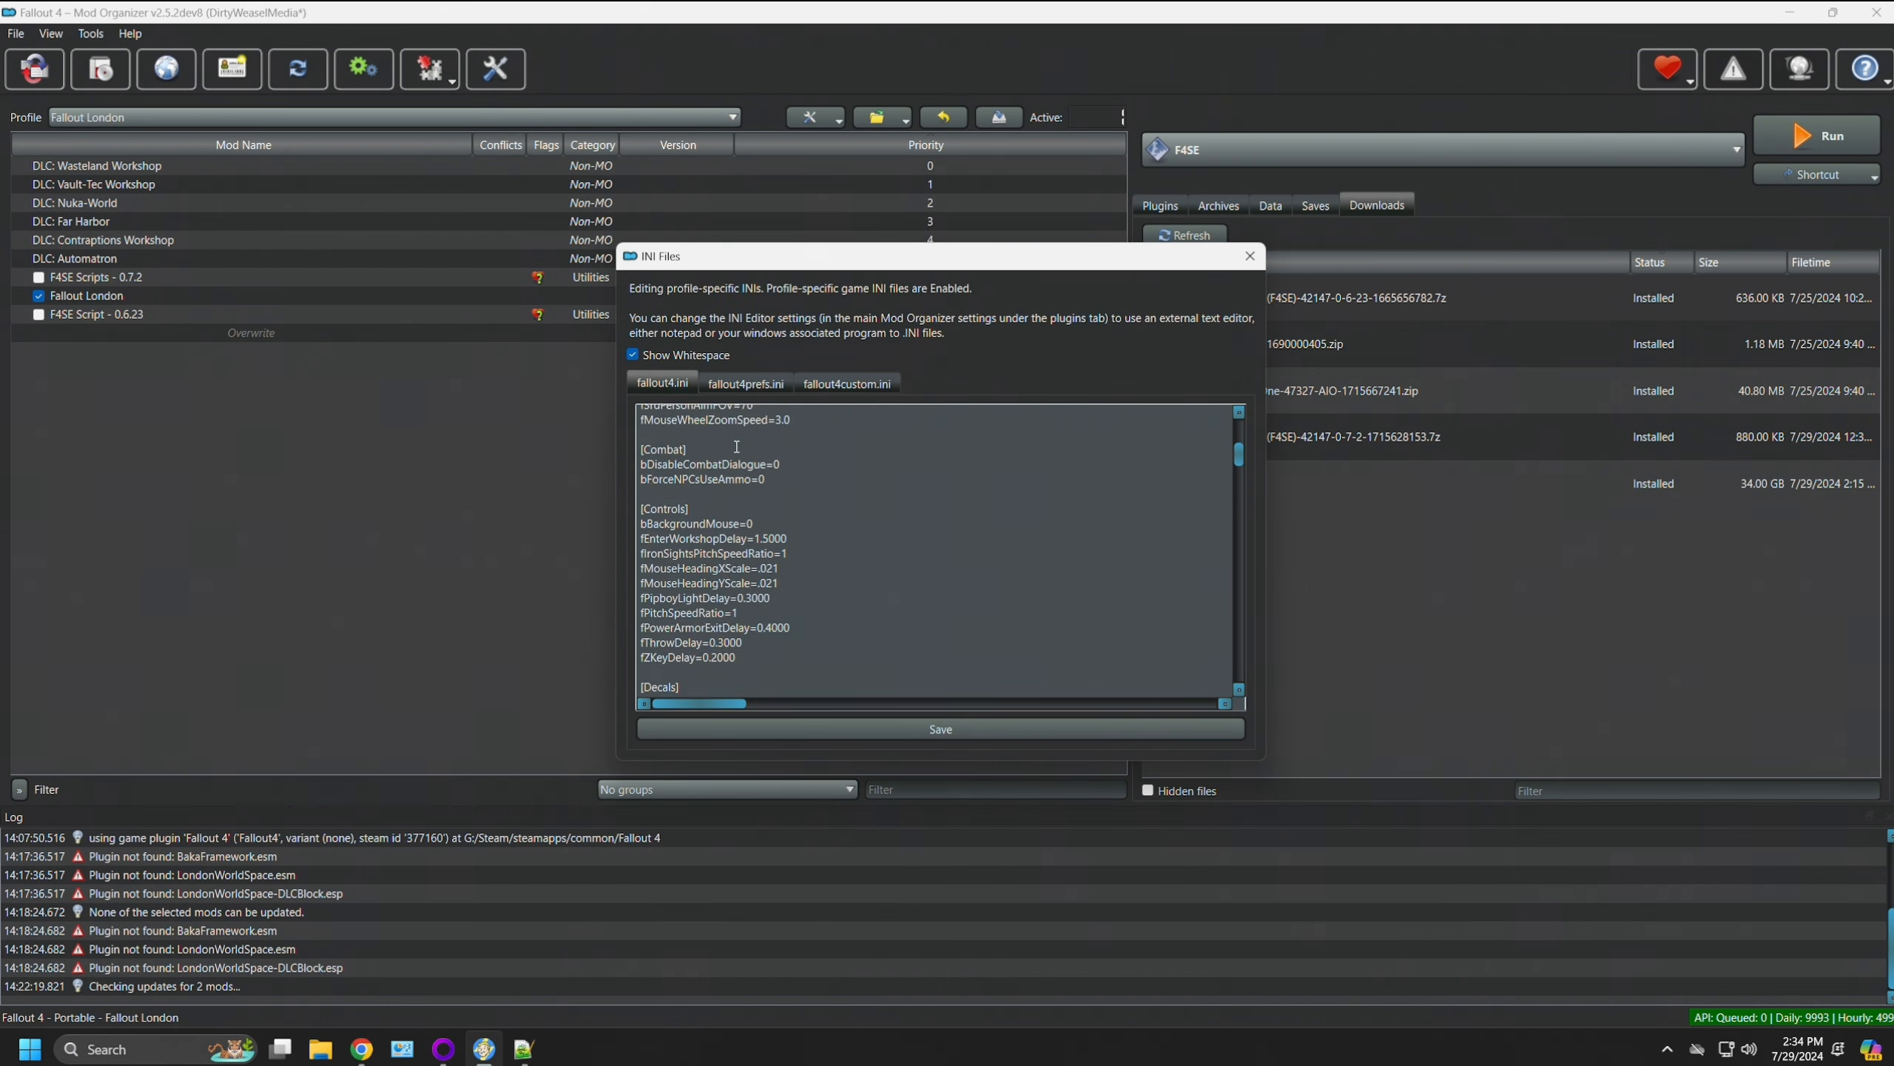
pyautogui.scroll(5, 828, 485)
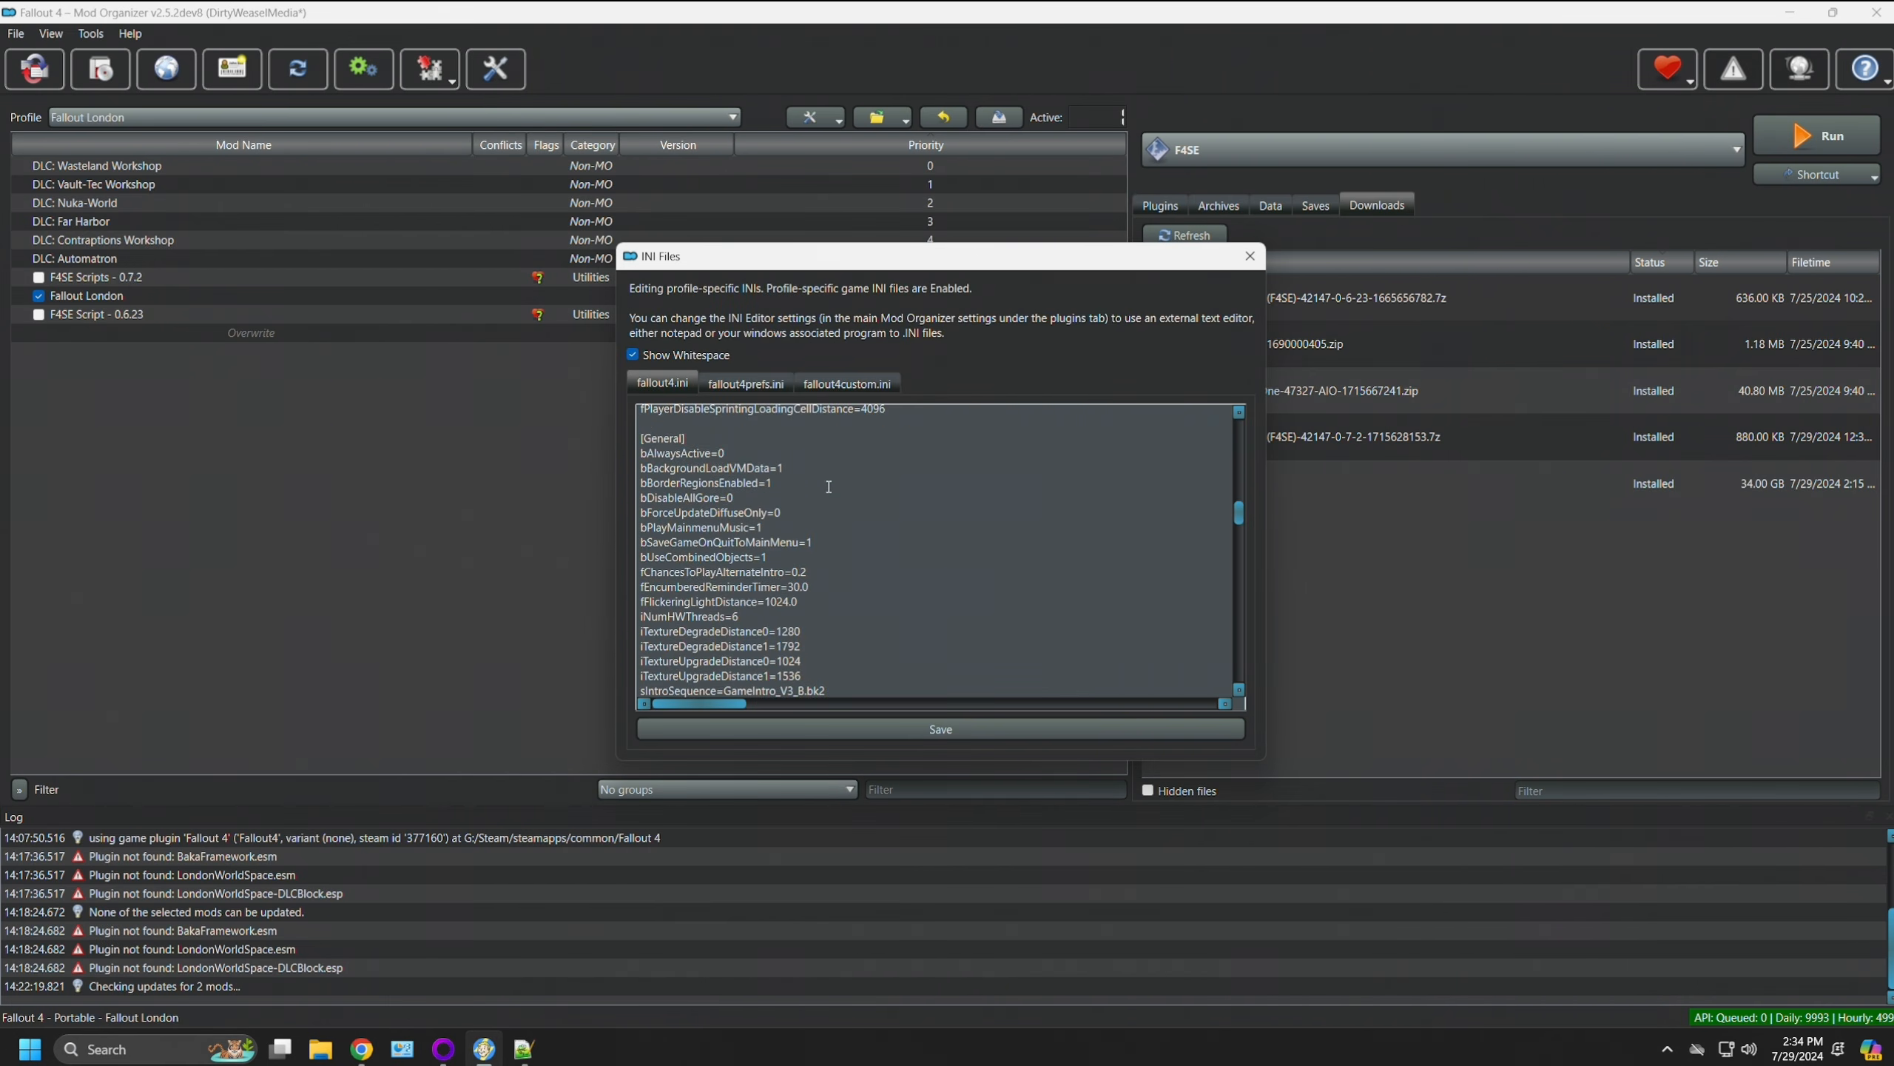
pyautogui.scroll(10, 832, 484)
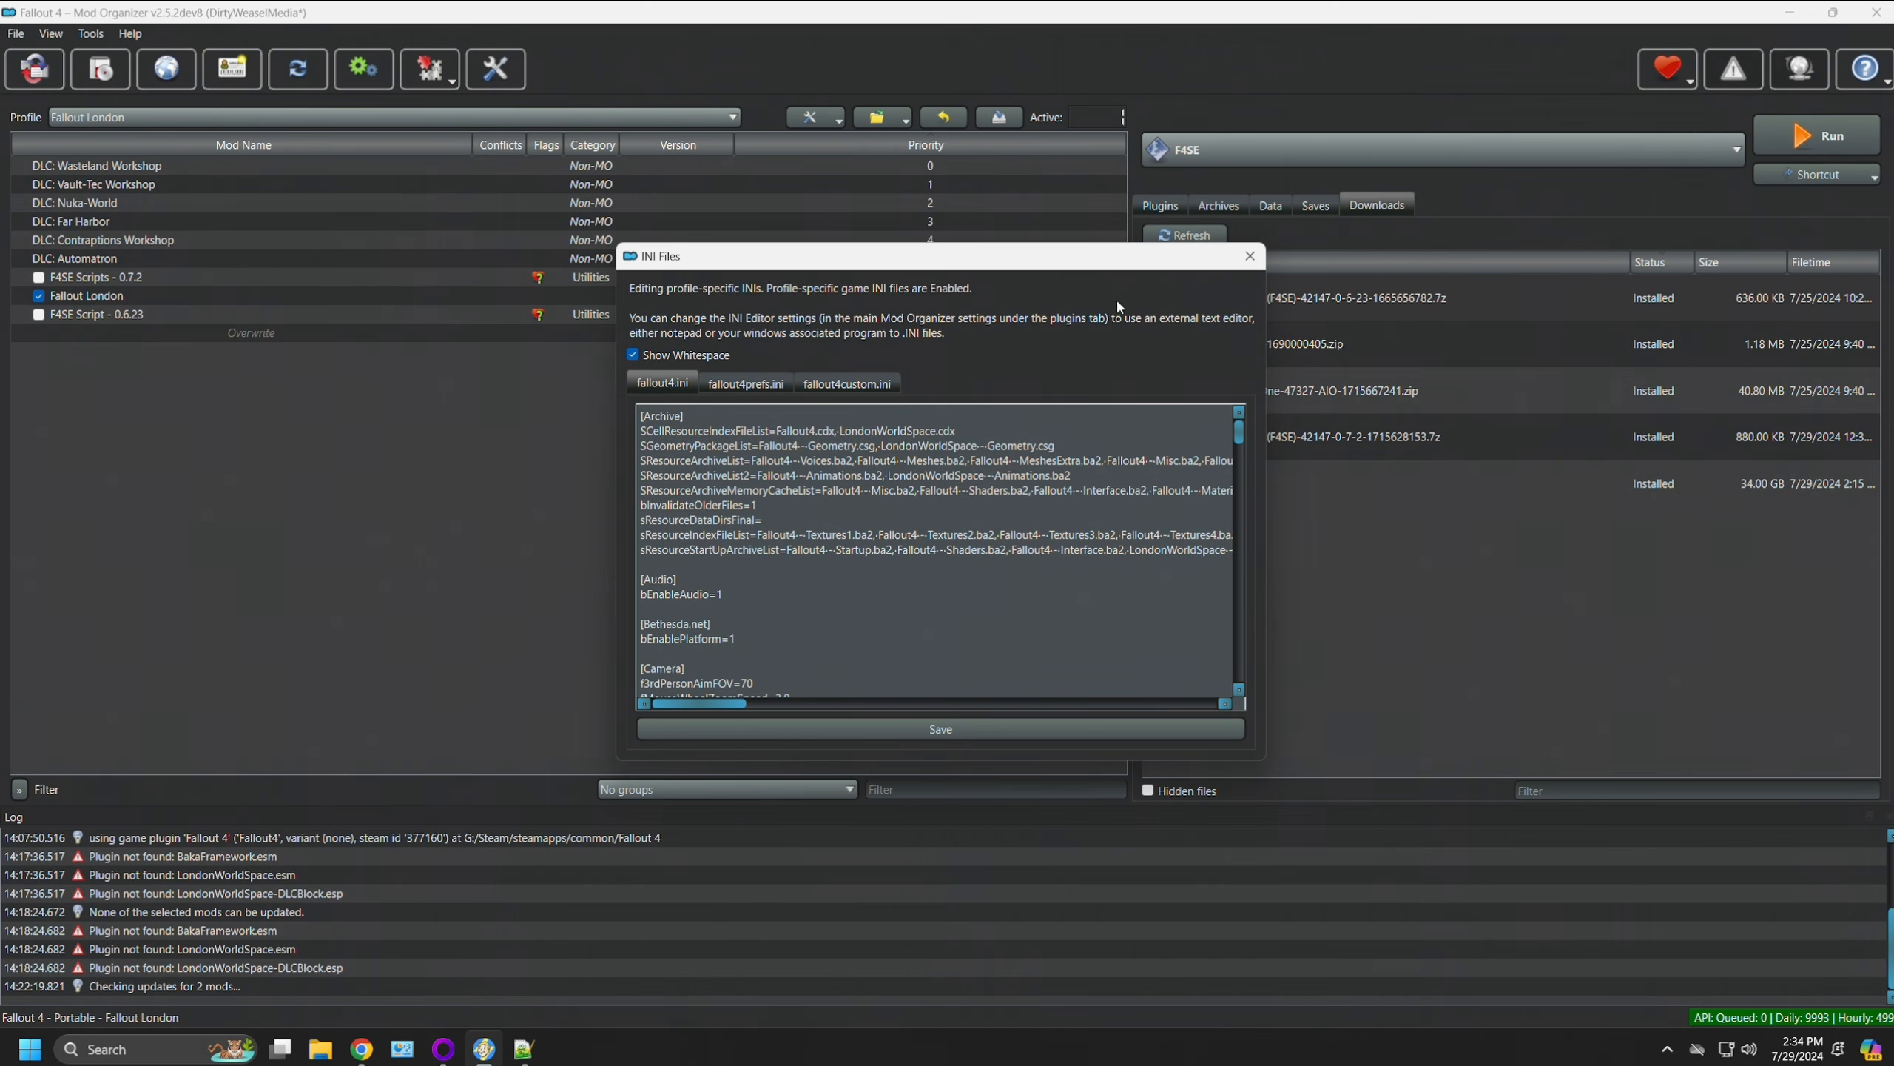
pyautogui.click(1250, 256)
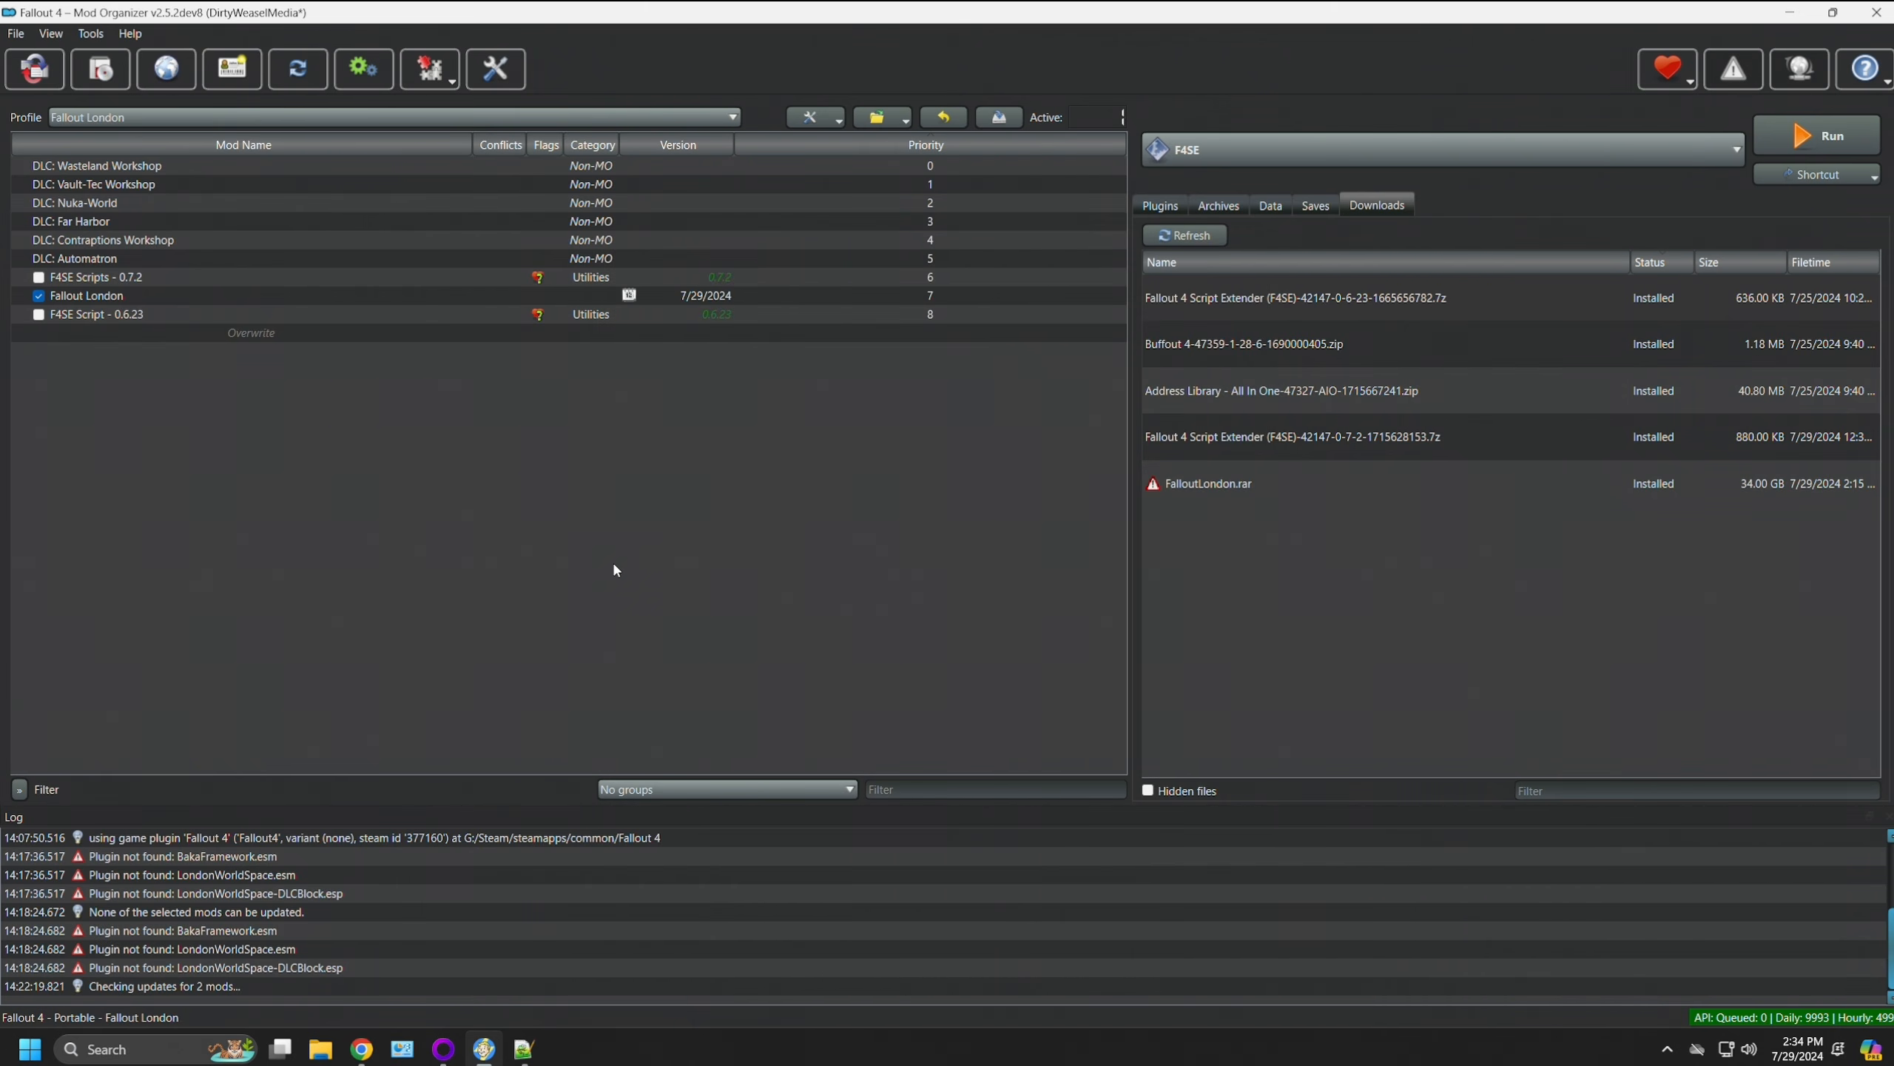
pyautogui.click(1164, 208)
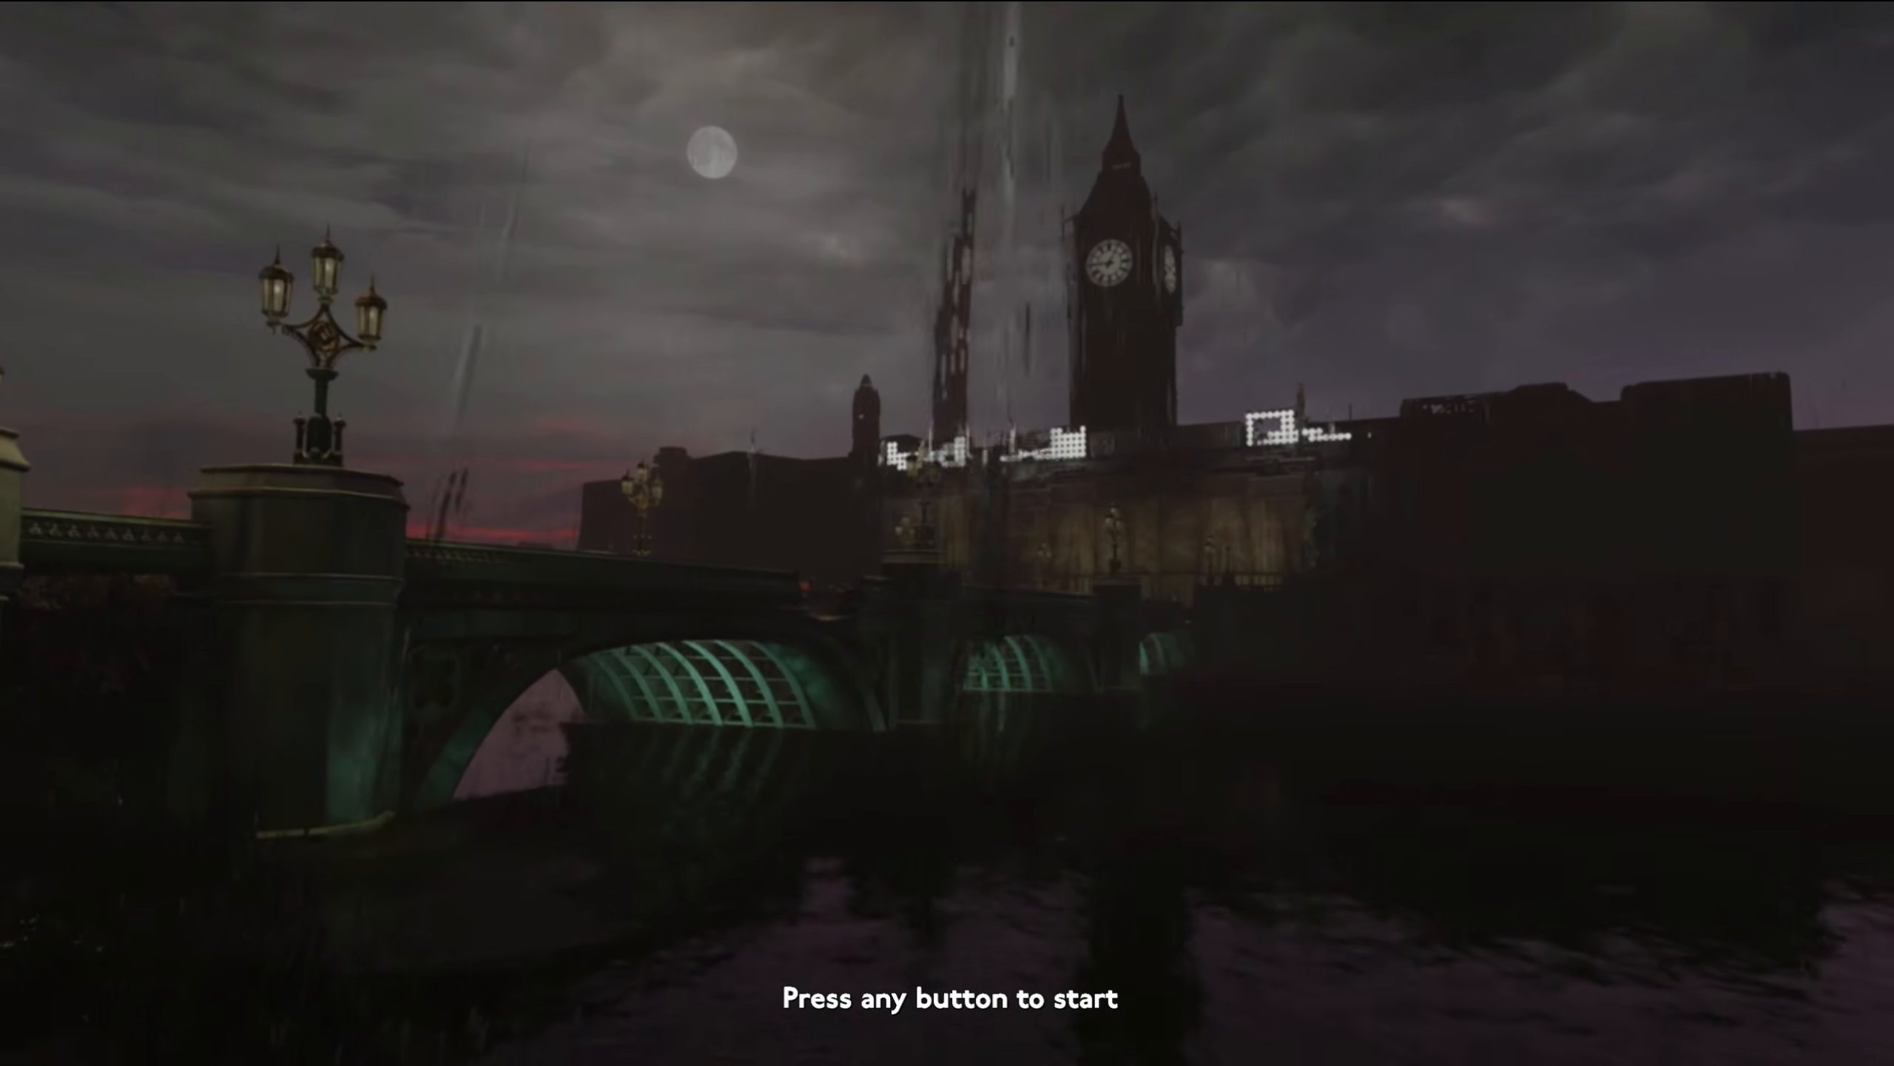
# Step: Get past the Fallout London title screen to the main menu, backing out of the new game prompt
pyautogui.press('Return')
pyautogui.press('Return')
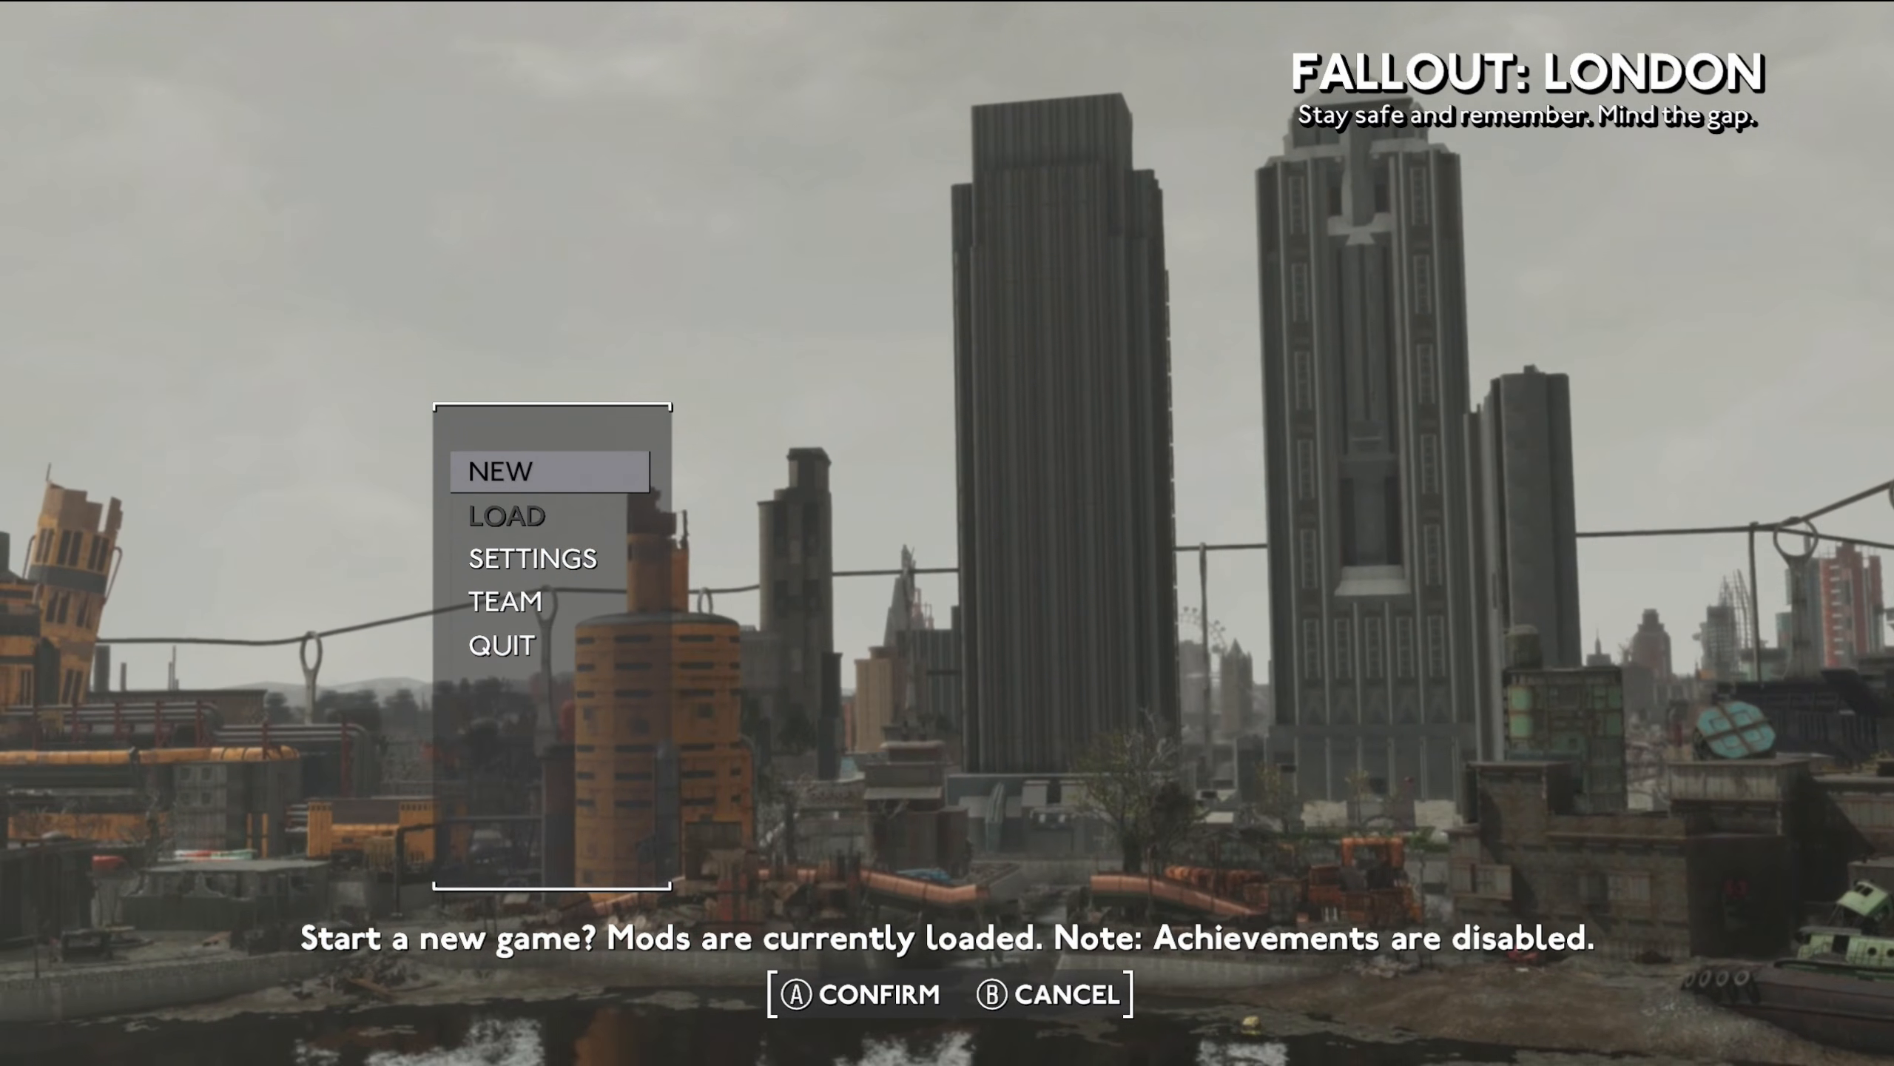
pyautogui.press('Escape')
# Step: Turn off the Controller option in the Gameplay settings and return to the main menu
pyautogui.press('Down')
pyautogui.press('Down')
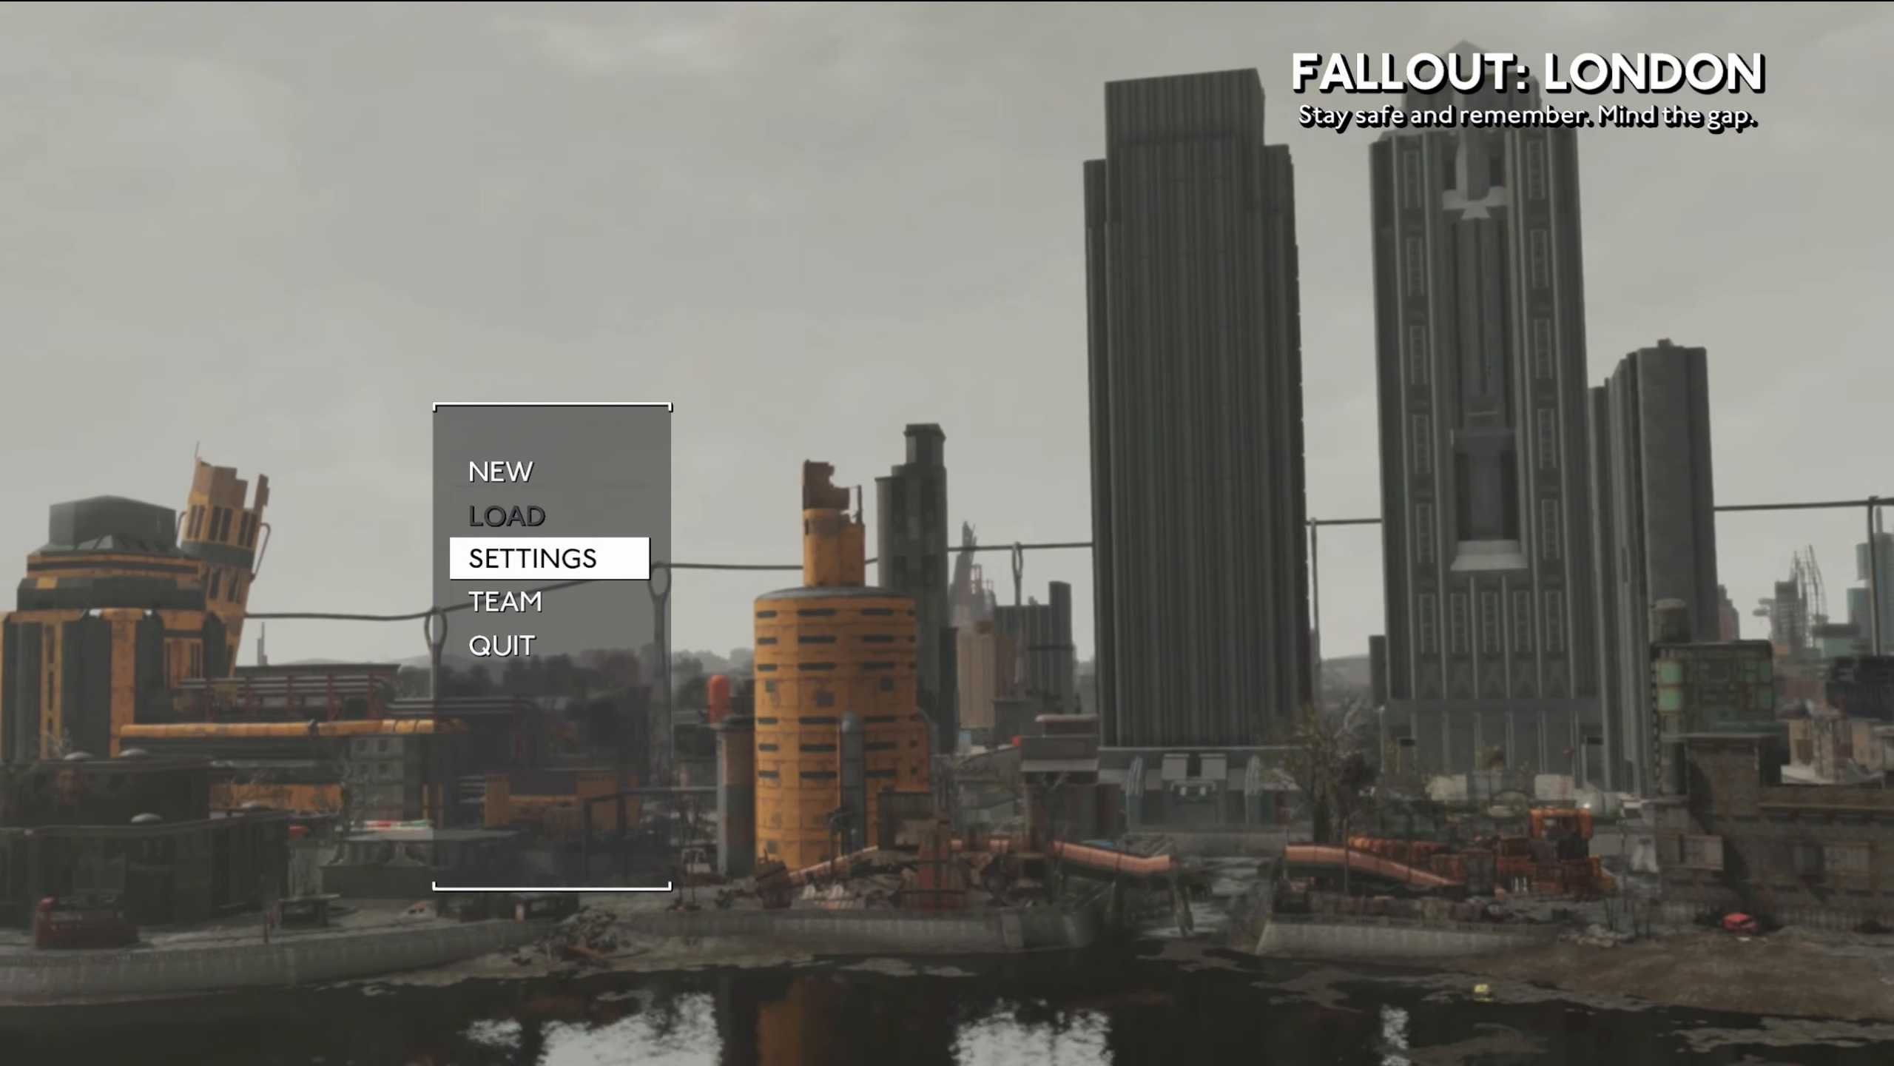
pyautogui.press('Return')
pyautogui.press('Return')
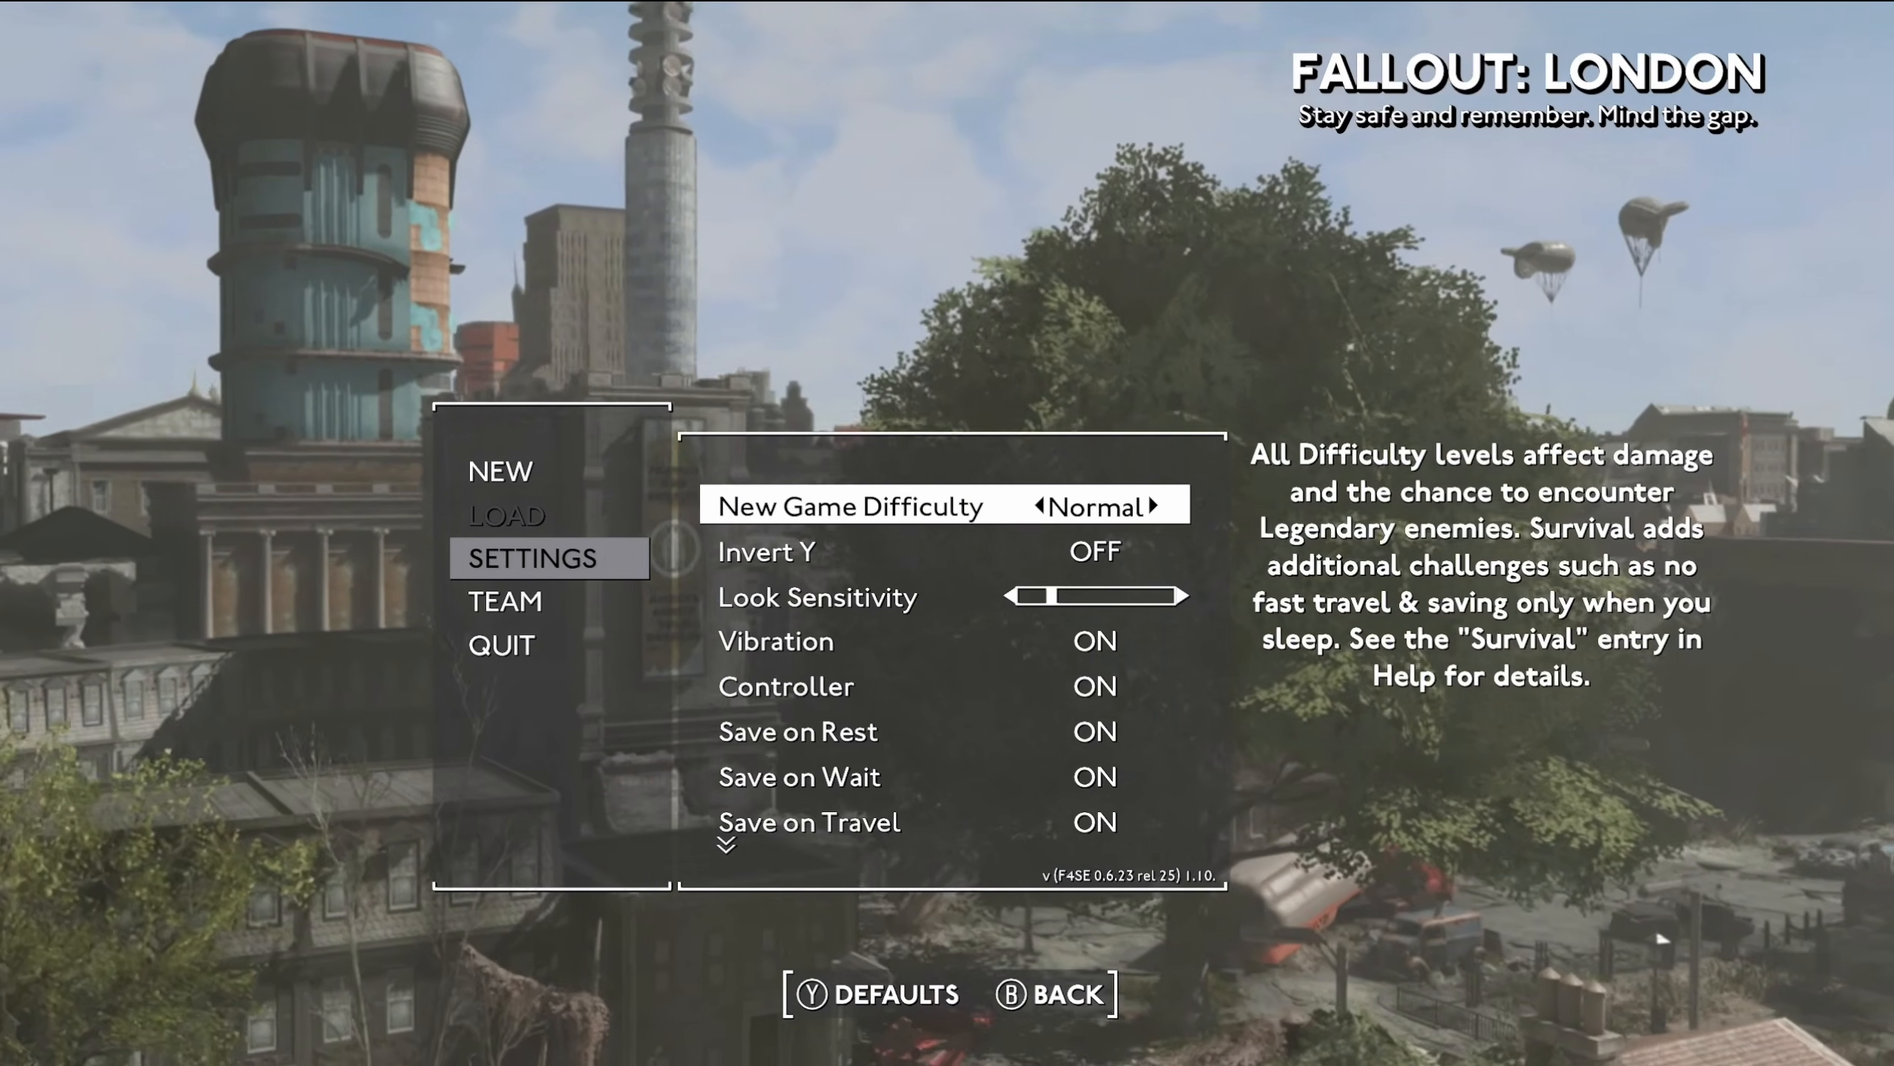
pyautogui.press('Down')
pyautogui.press('Down')
pyautogui.press('Down')
pyautogui.press('Down')
pyautogui.press('Return')
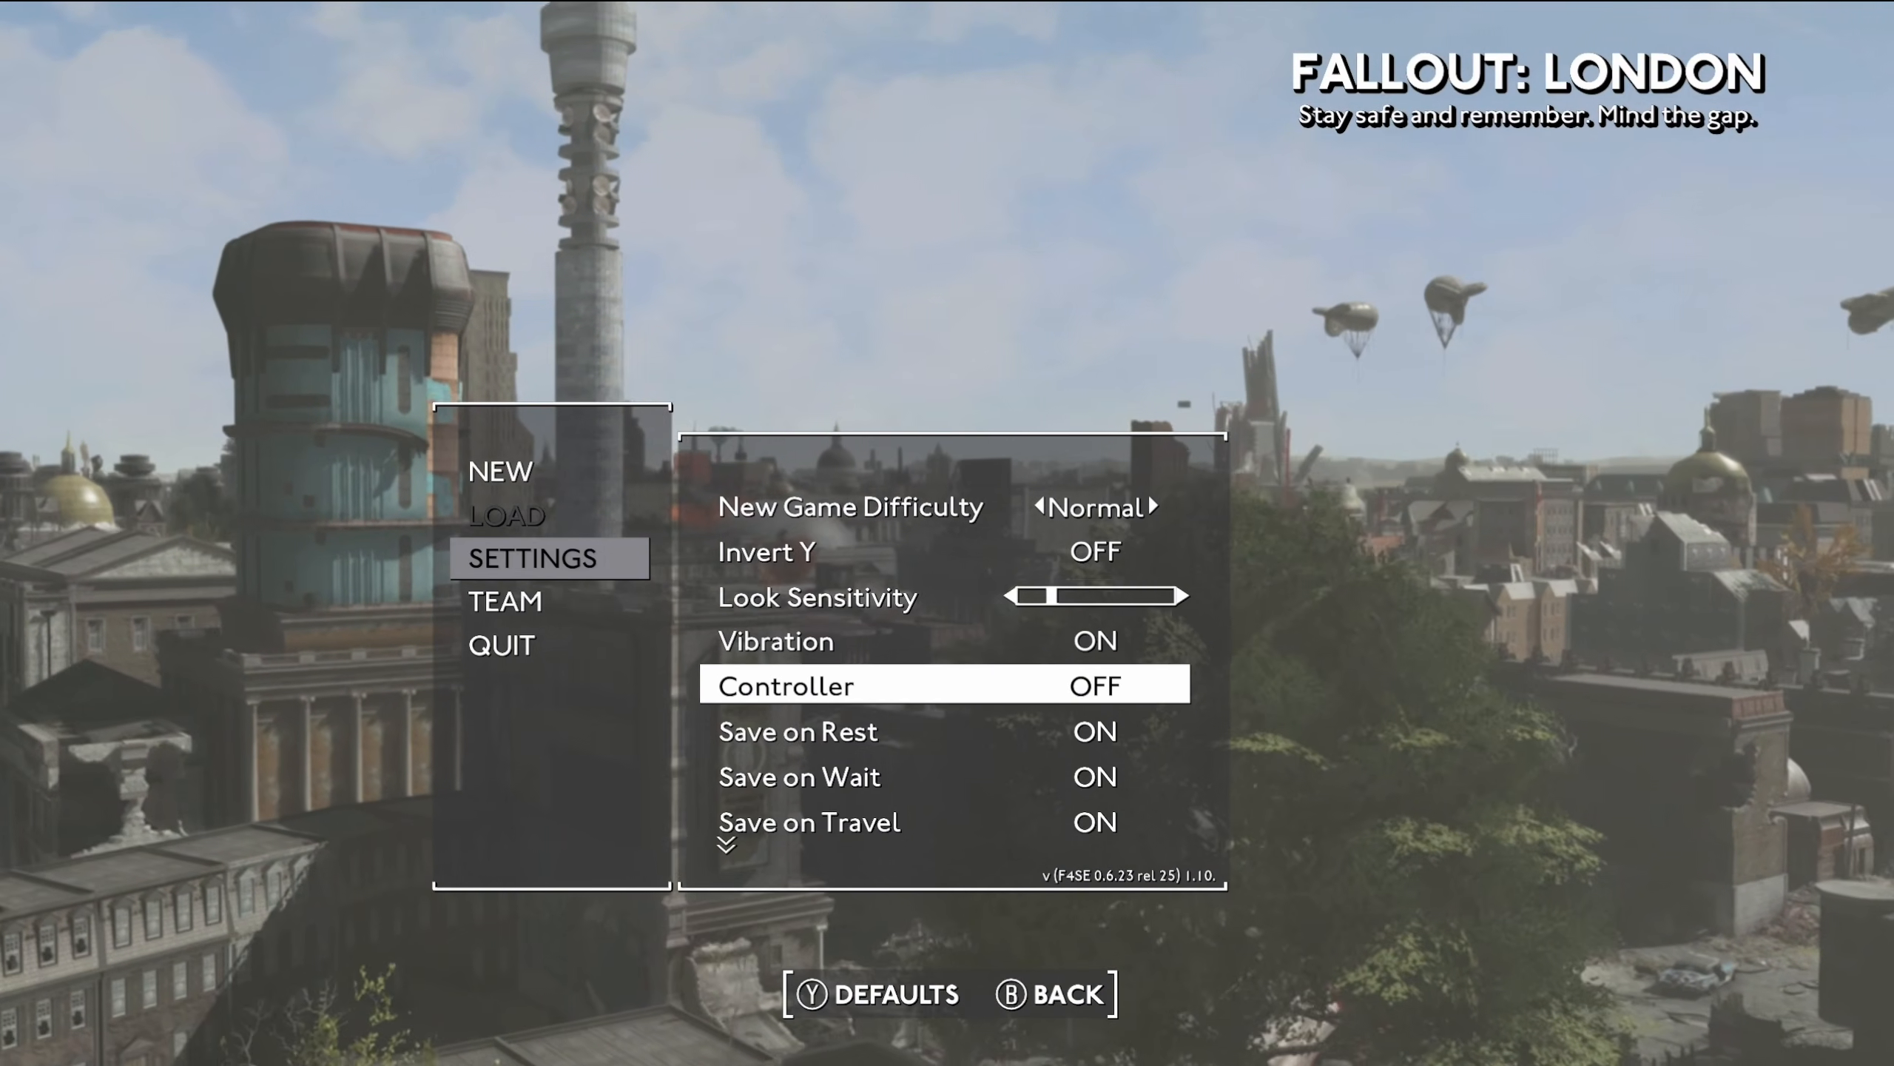
pyautogui.press('Escape')
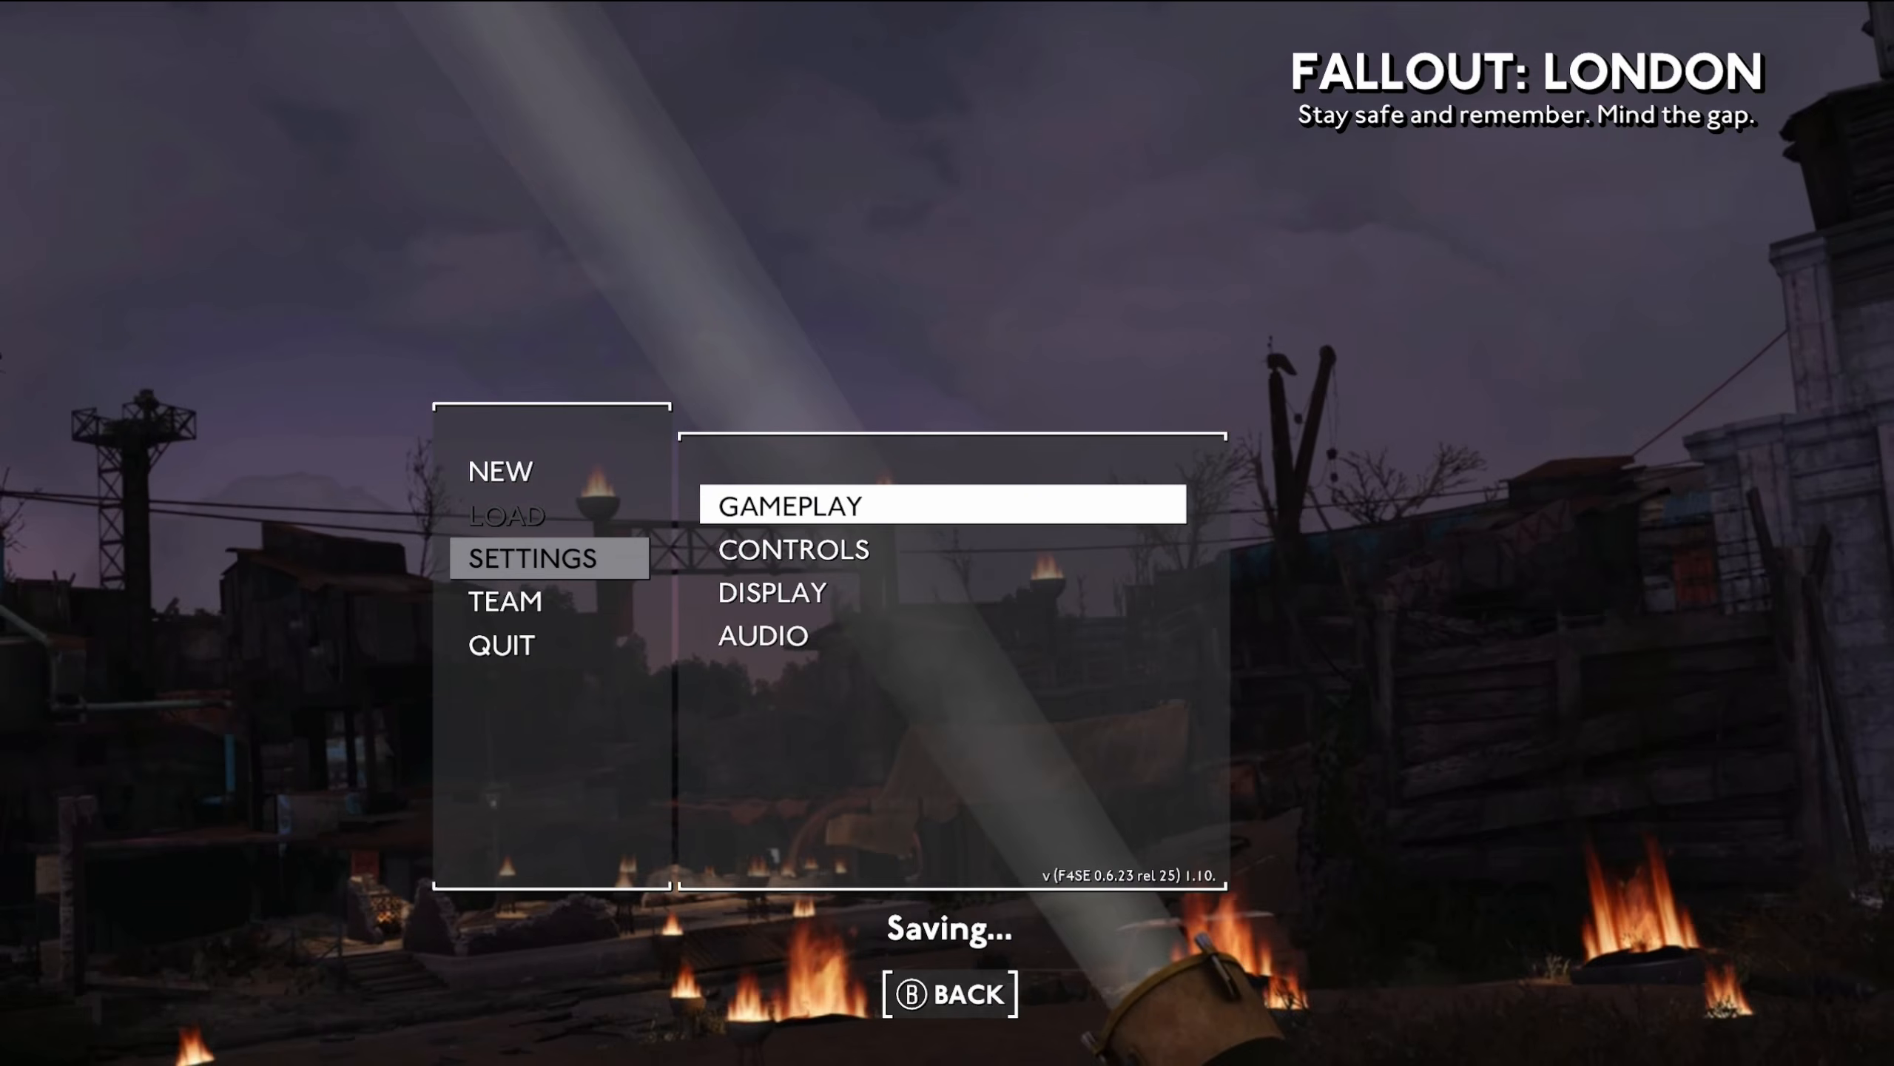
pyautogui.press('Escape')
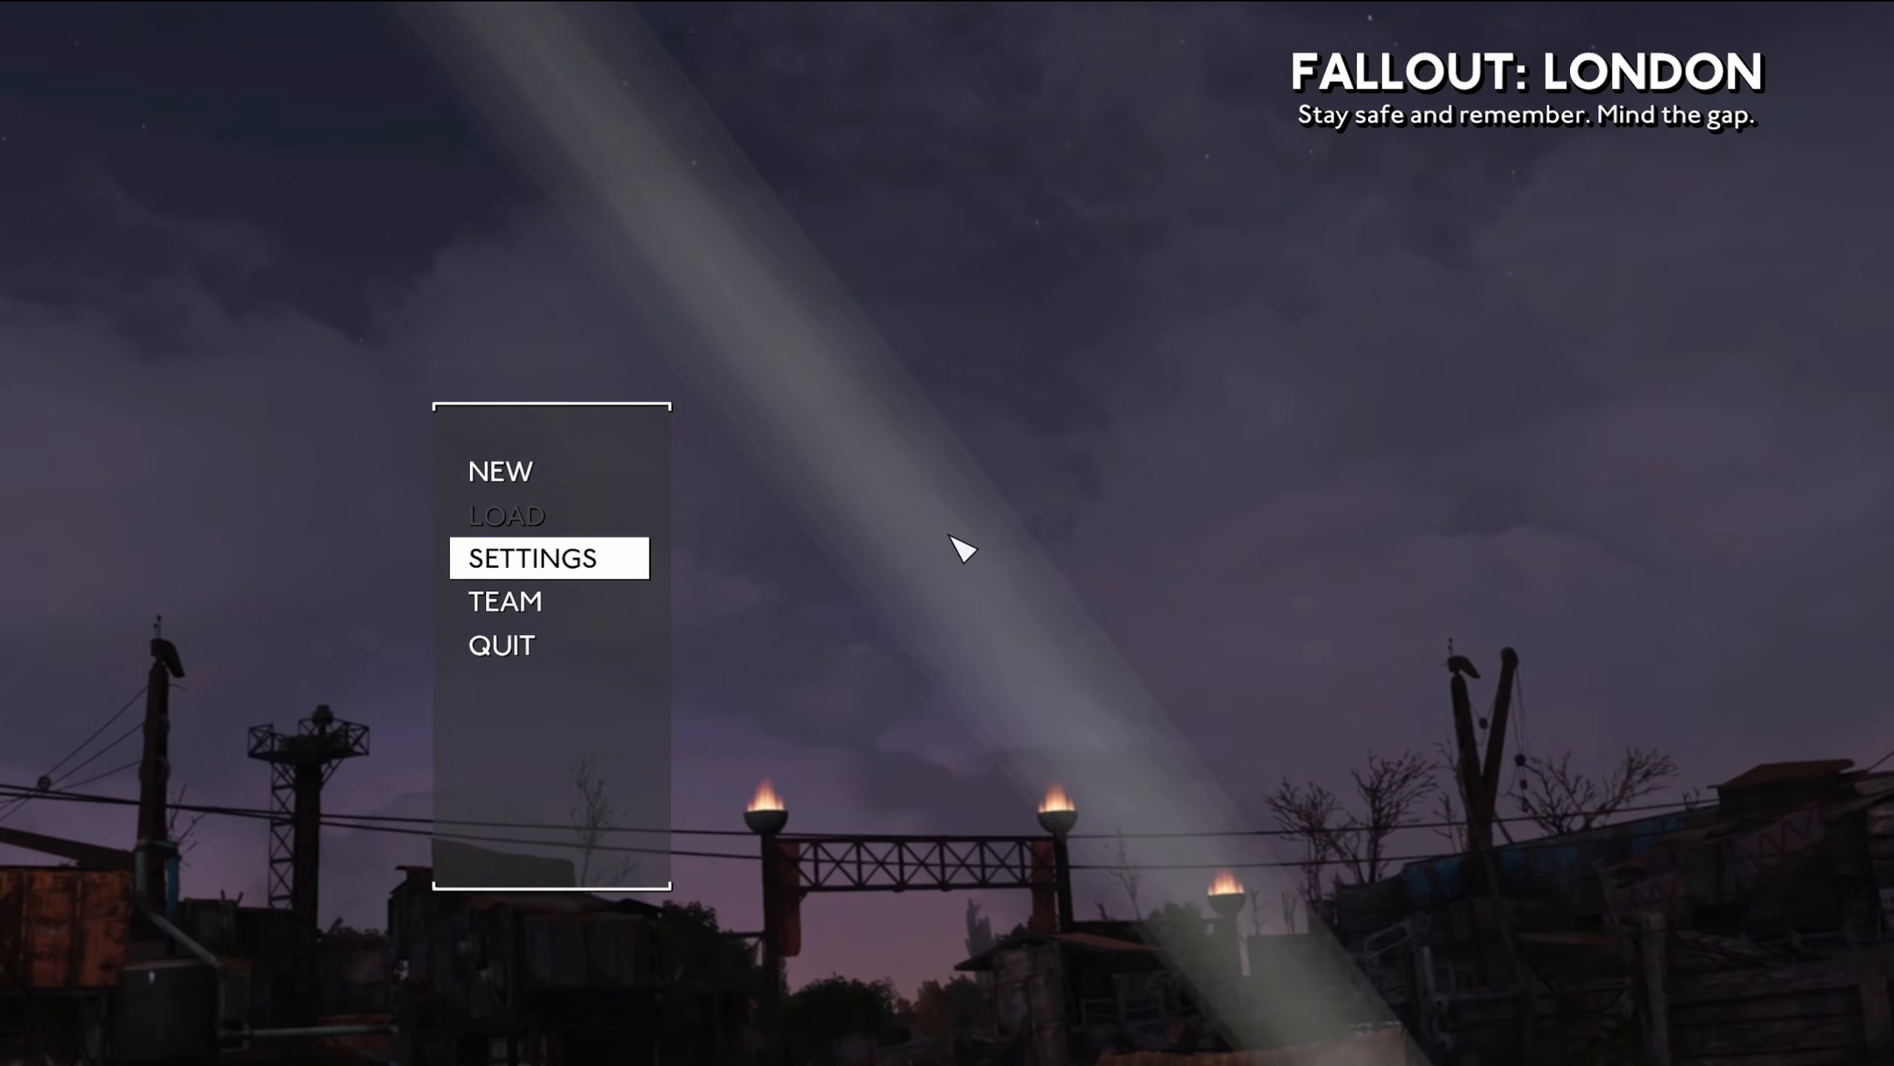
# Step: Lower the Master and Music volumes to about half in the Audio settings and return to the main menu
pyautogui.click(499, 556)
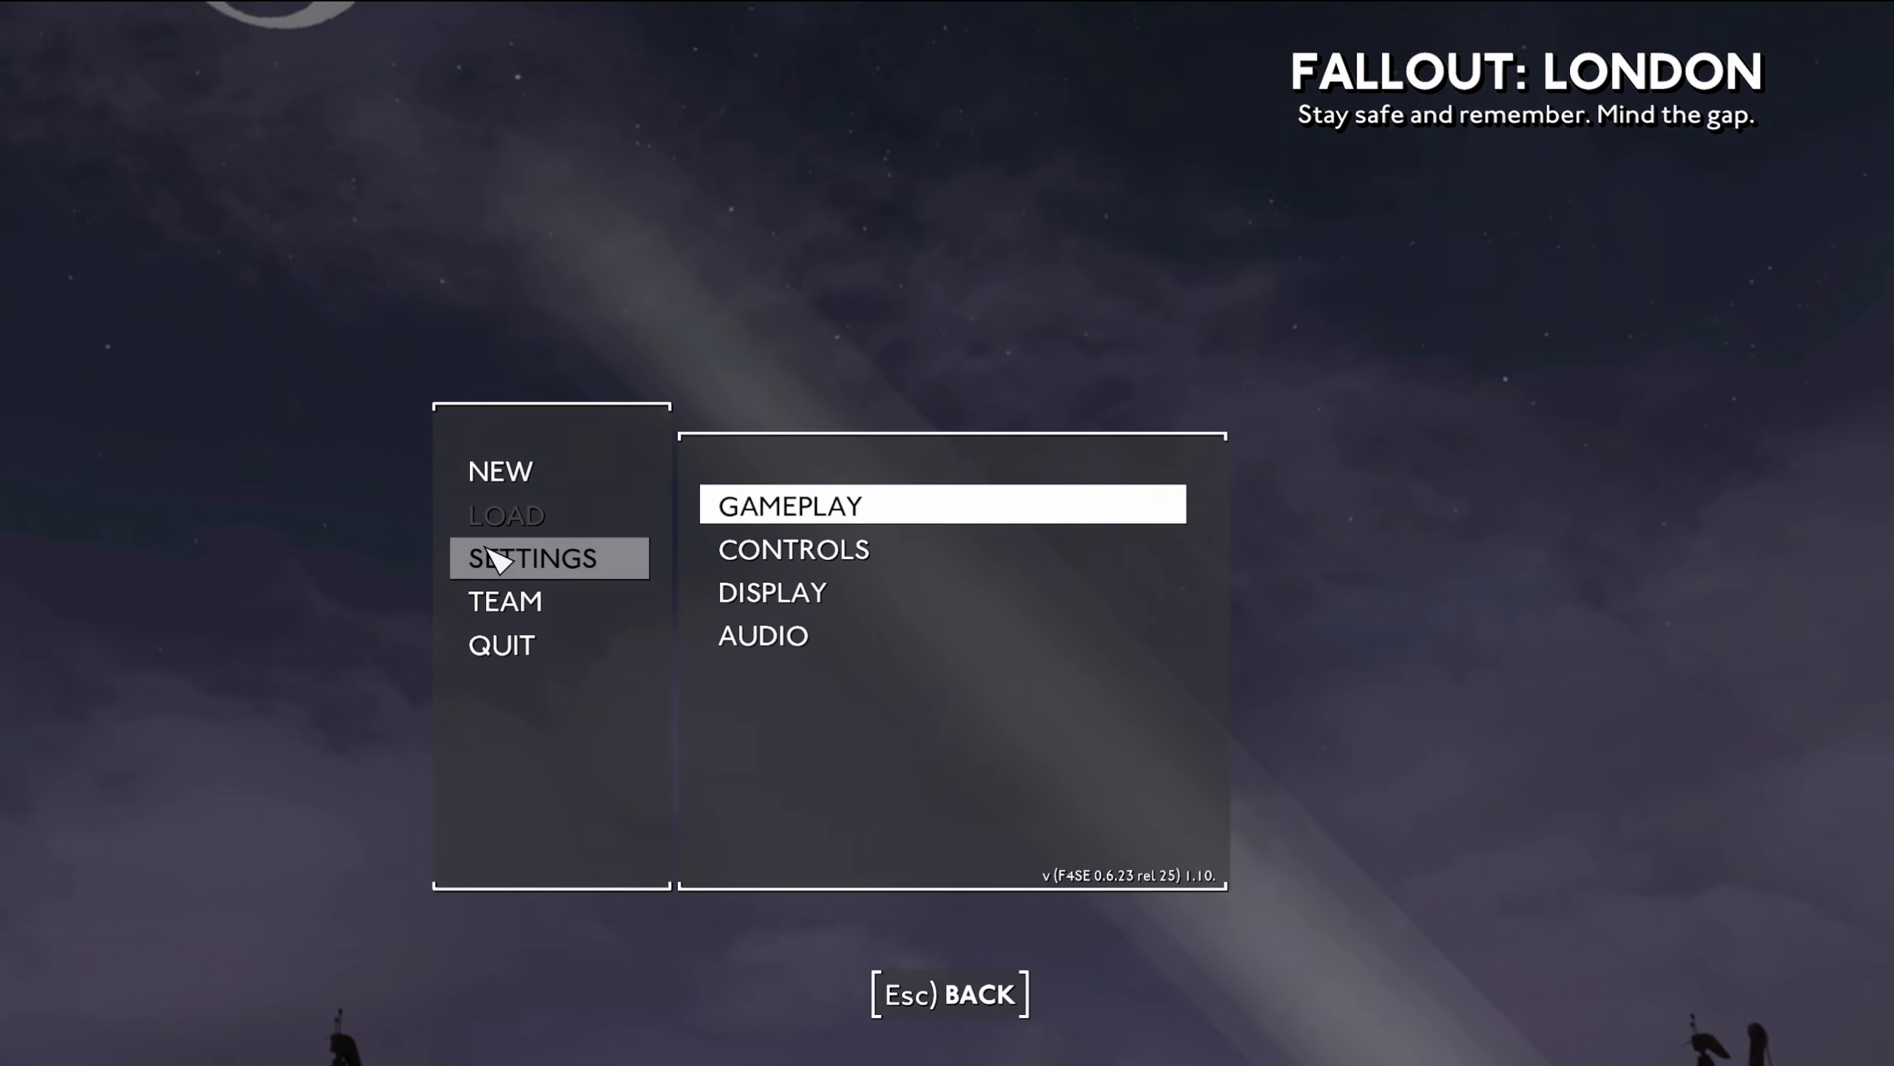
pyautogui.click(757, 636)
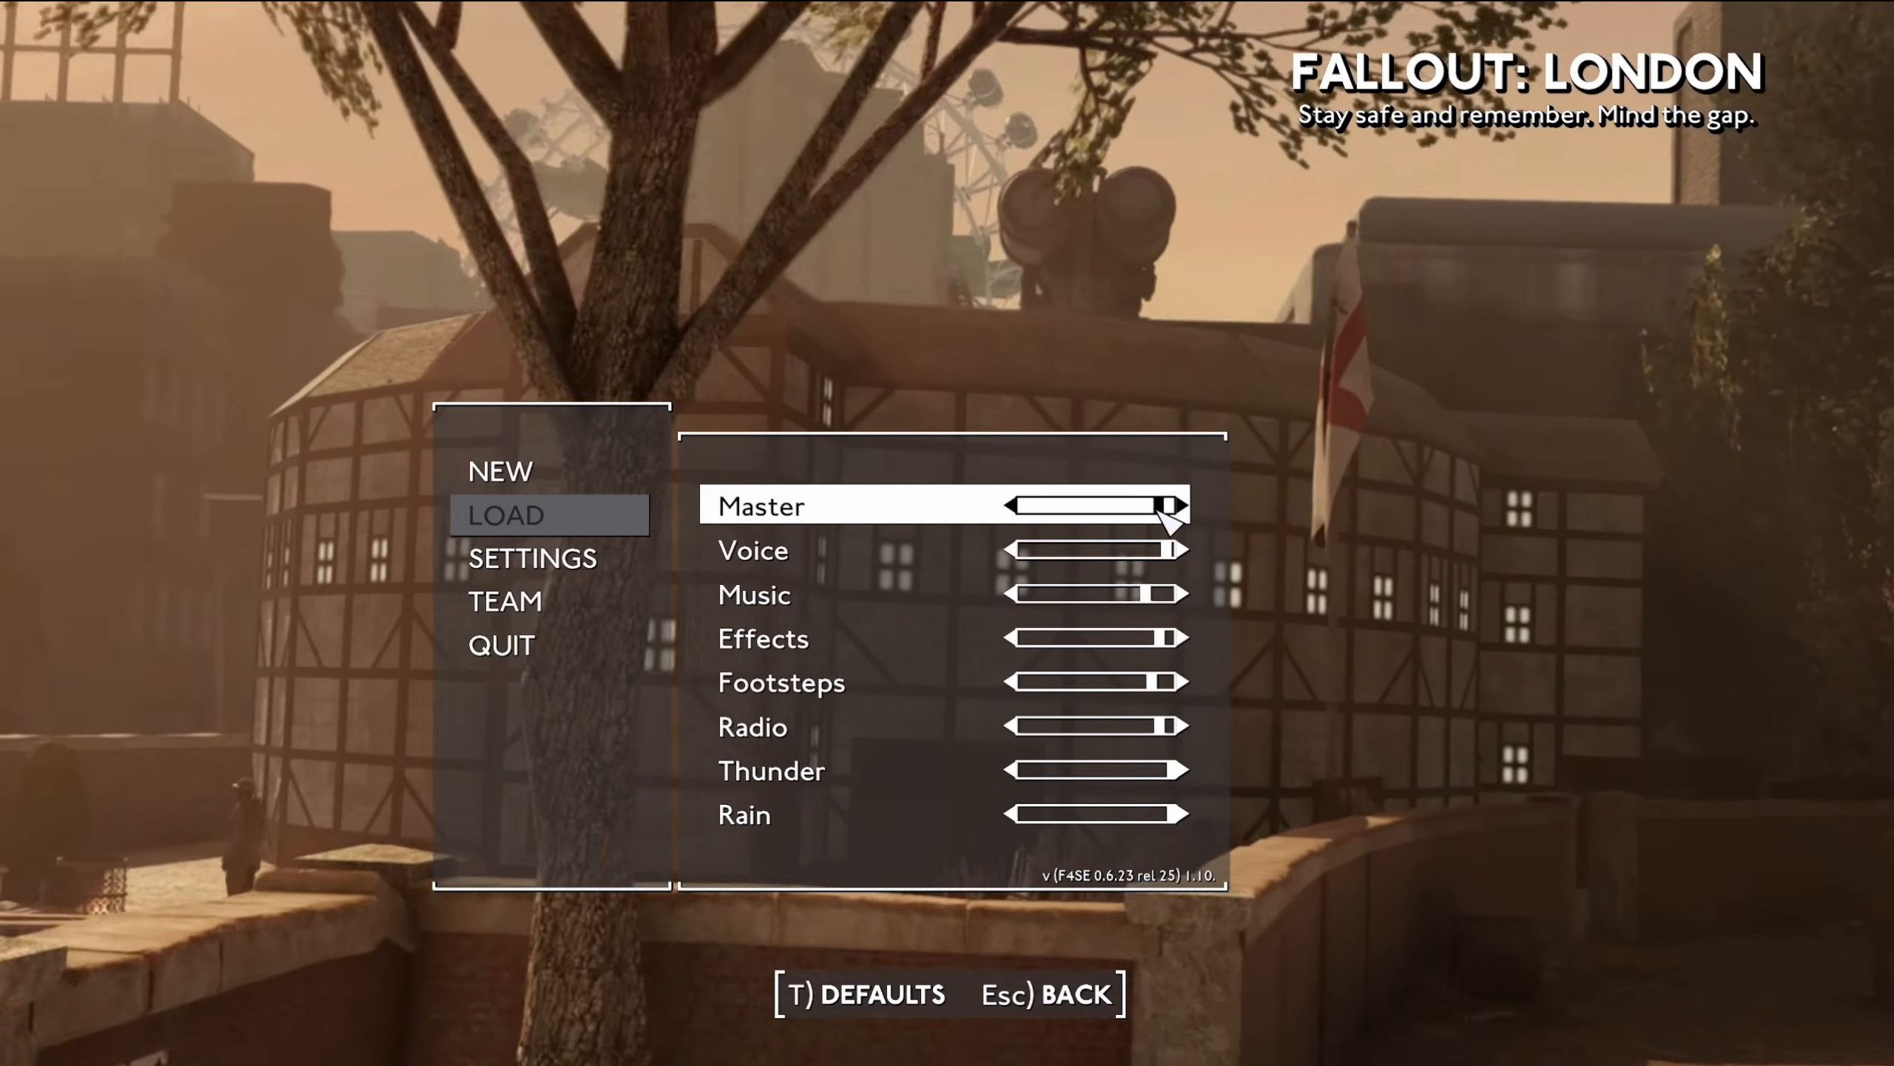
pyautogui.click(1107, 508)
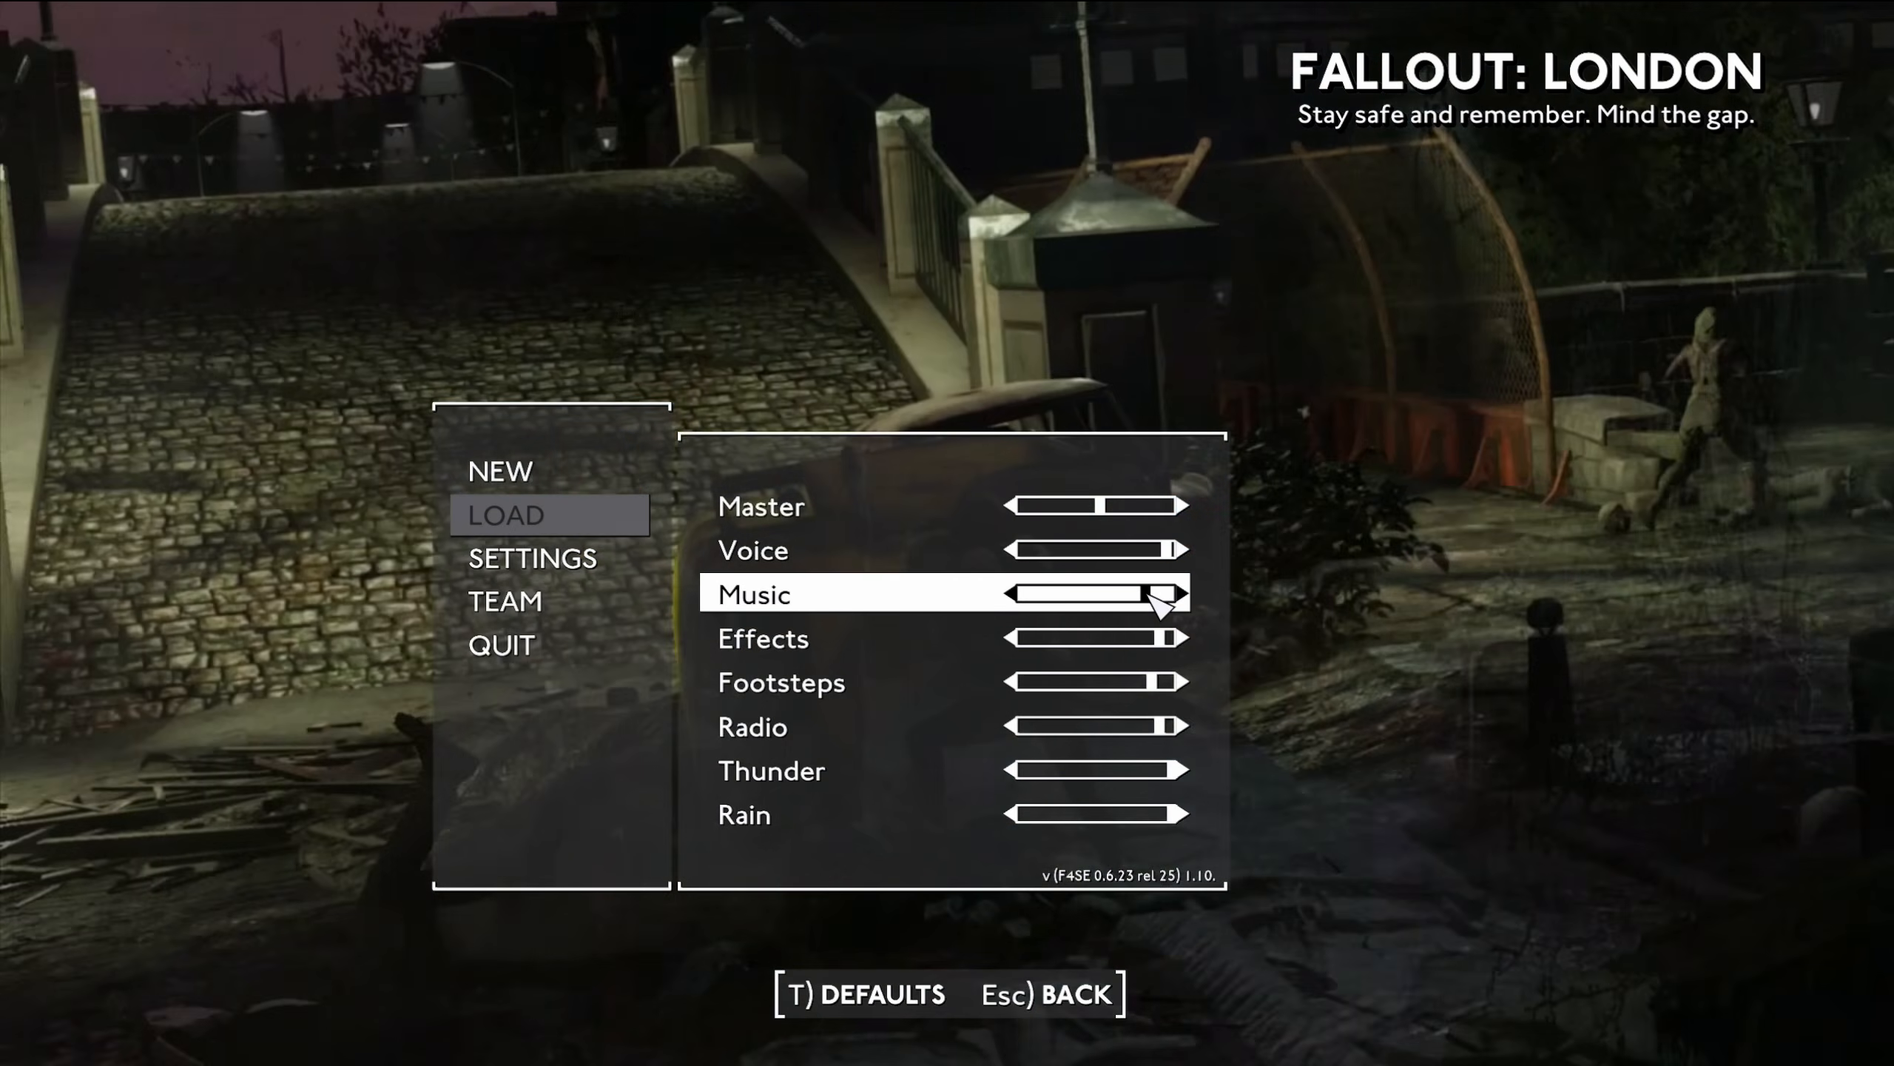
pyautogui.moveTo(1139, 595); pyautogui.dragTo(1110, 595)
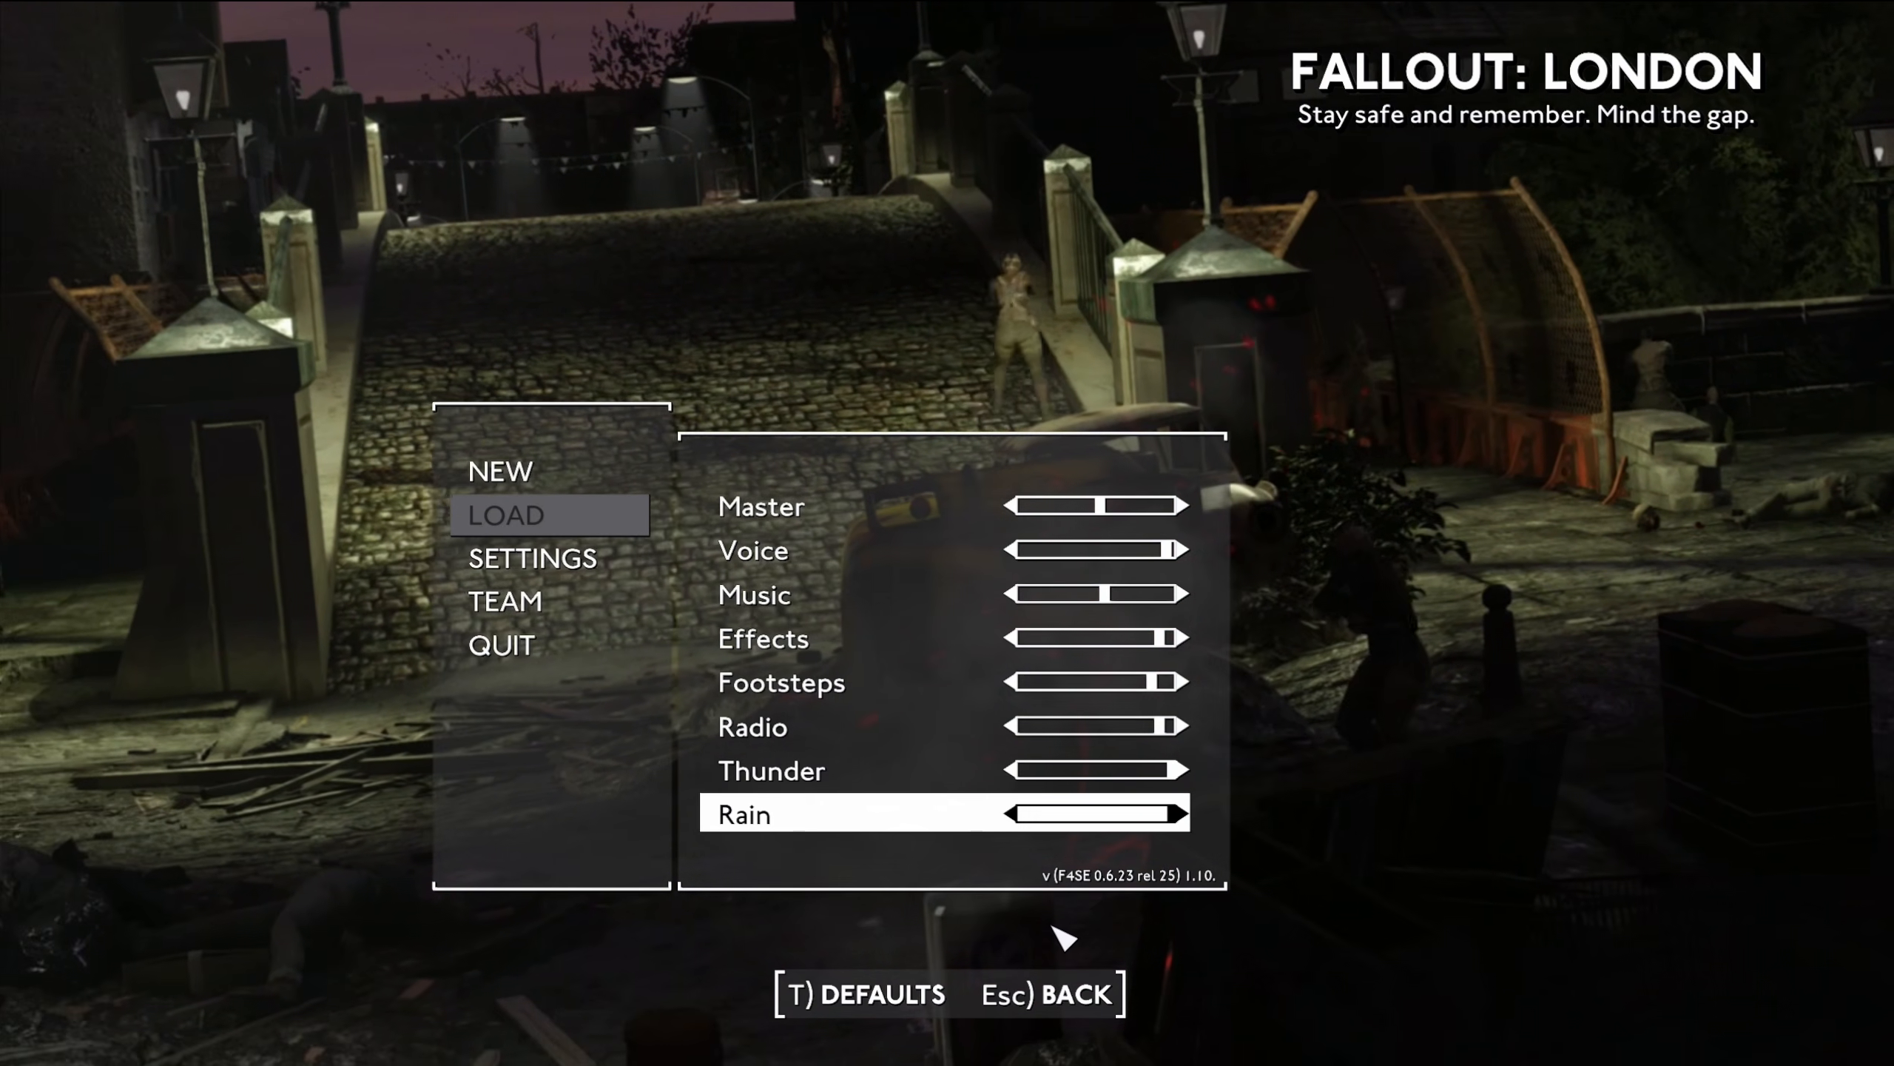
pyautogui.click(1077, 994)
pyautogui.click(1022, 997)
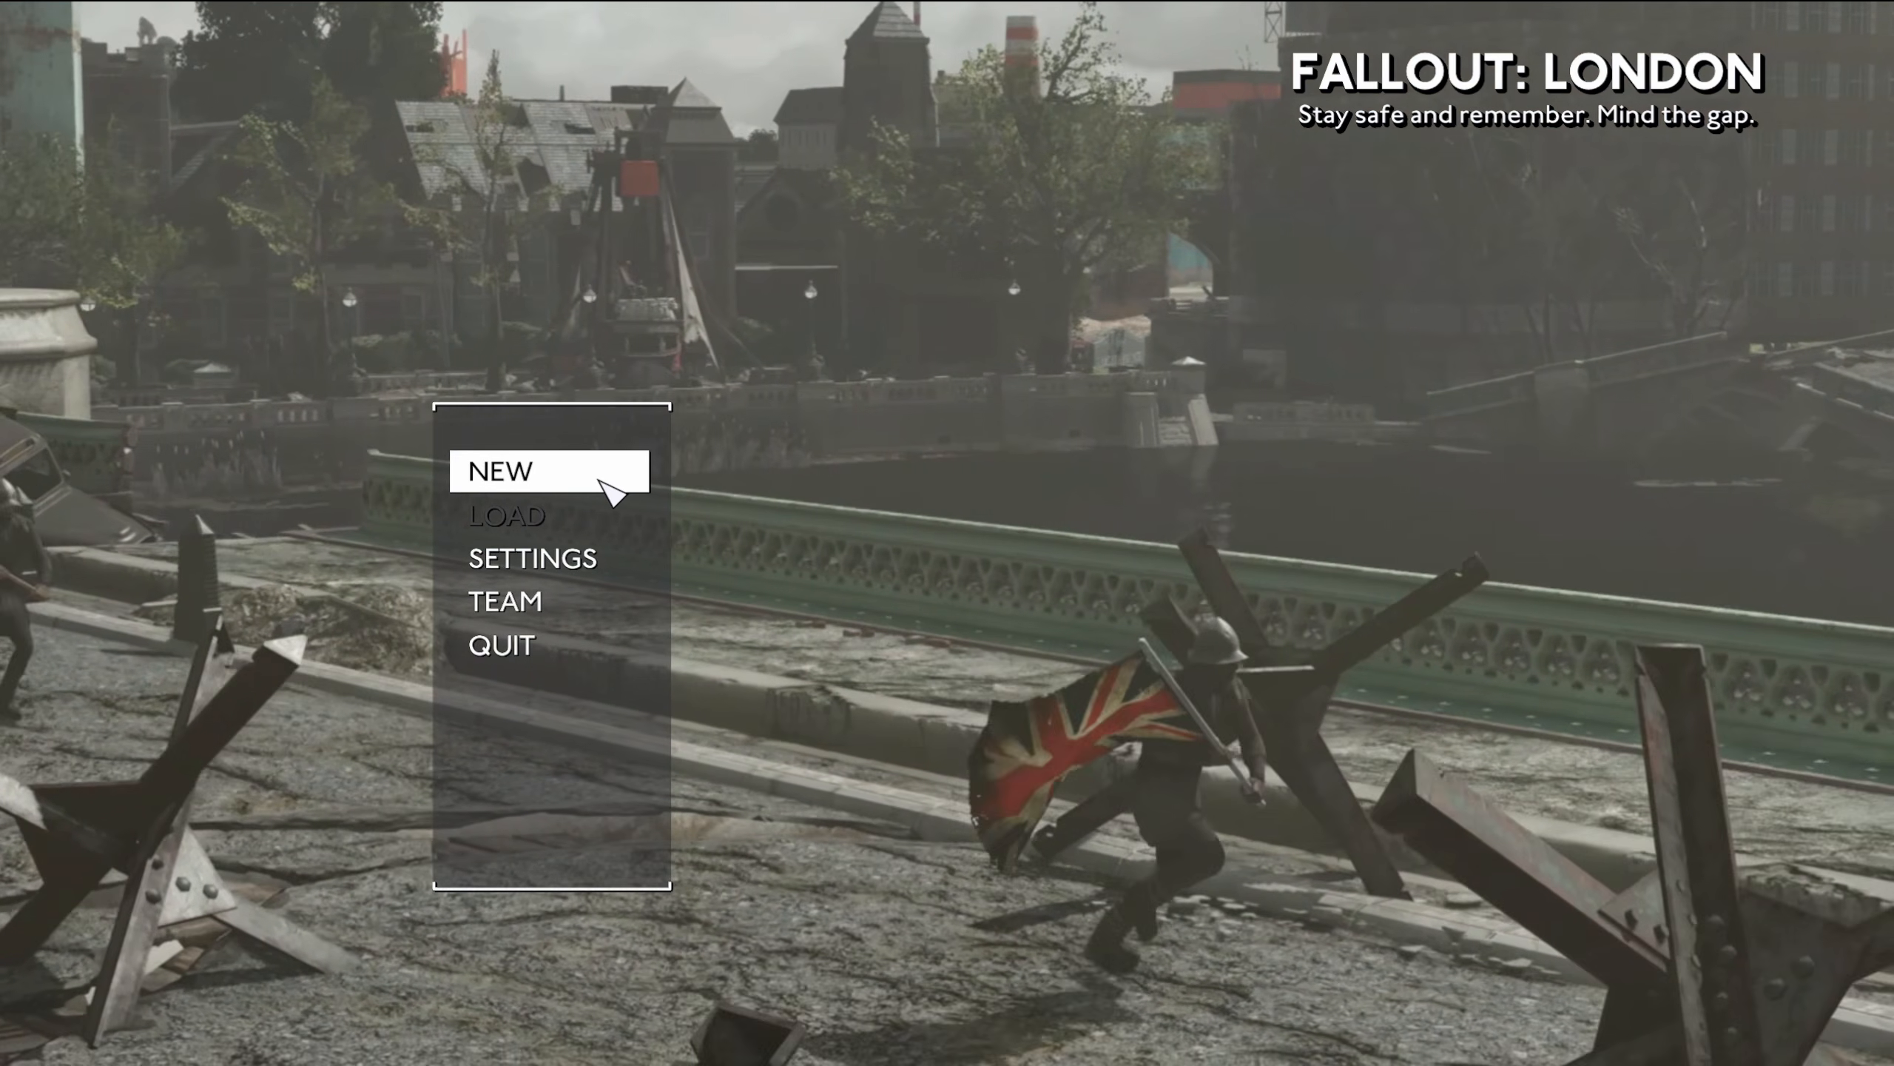
# Step: Start a new game with the mods loaded and skip the intro video
pyautogui.click(600, 481)
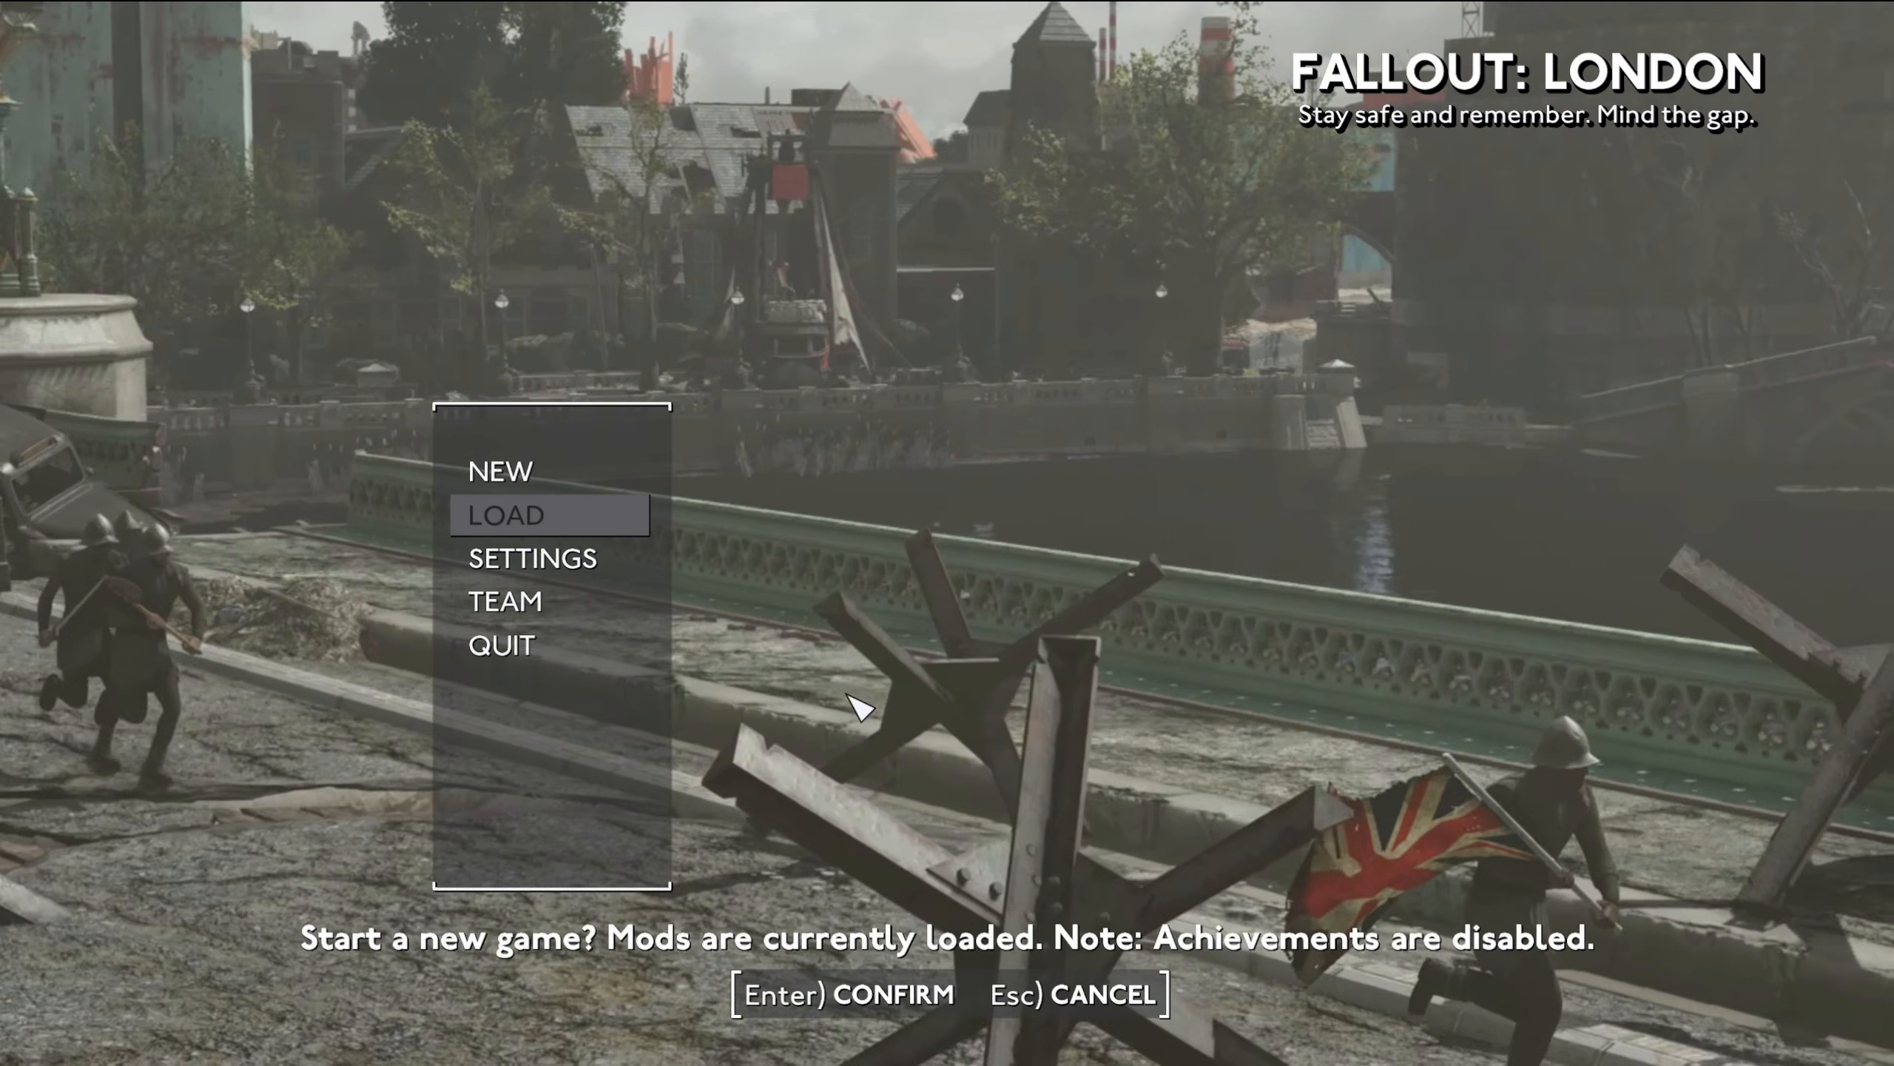
pyautogui.press('Return')
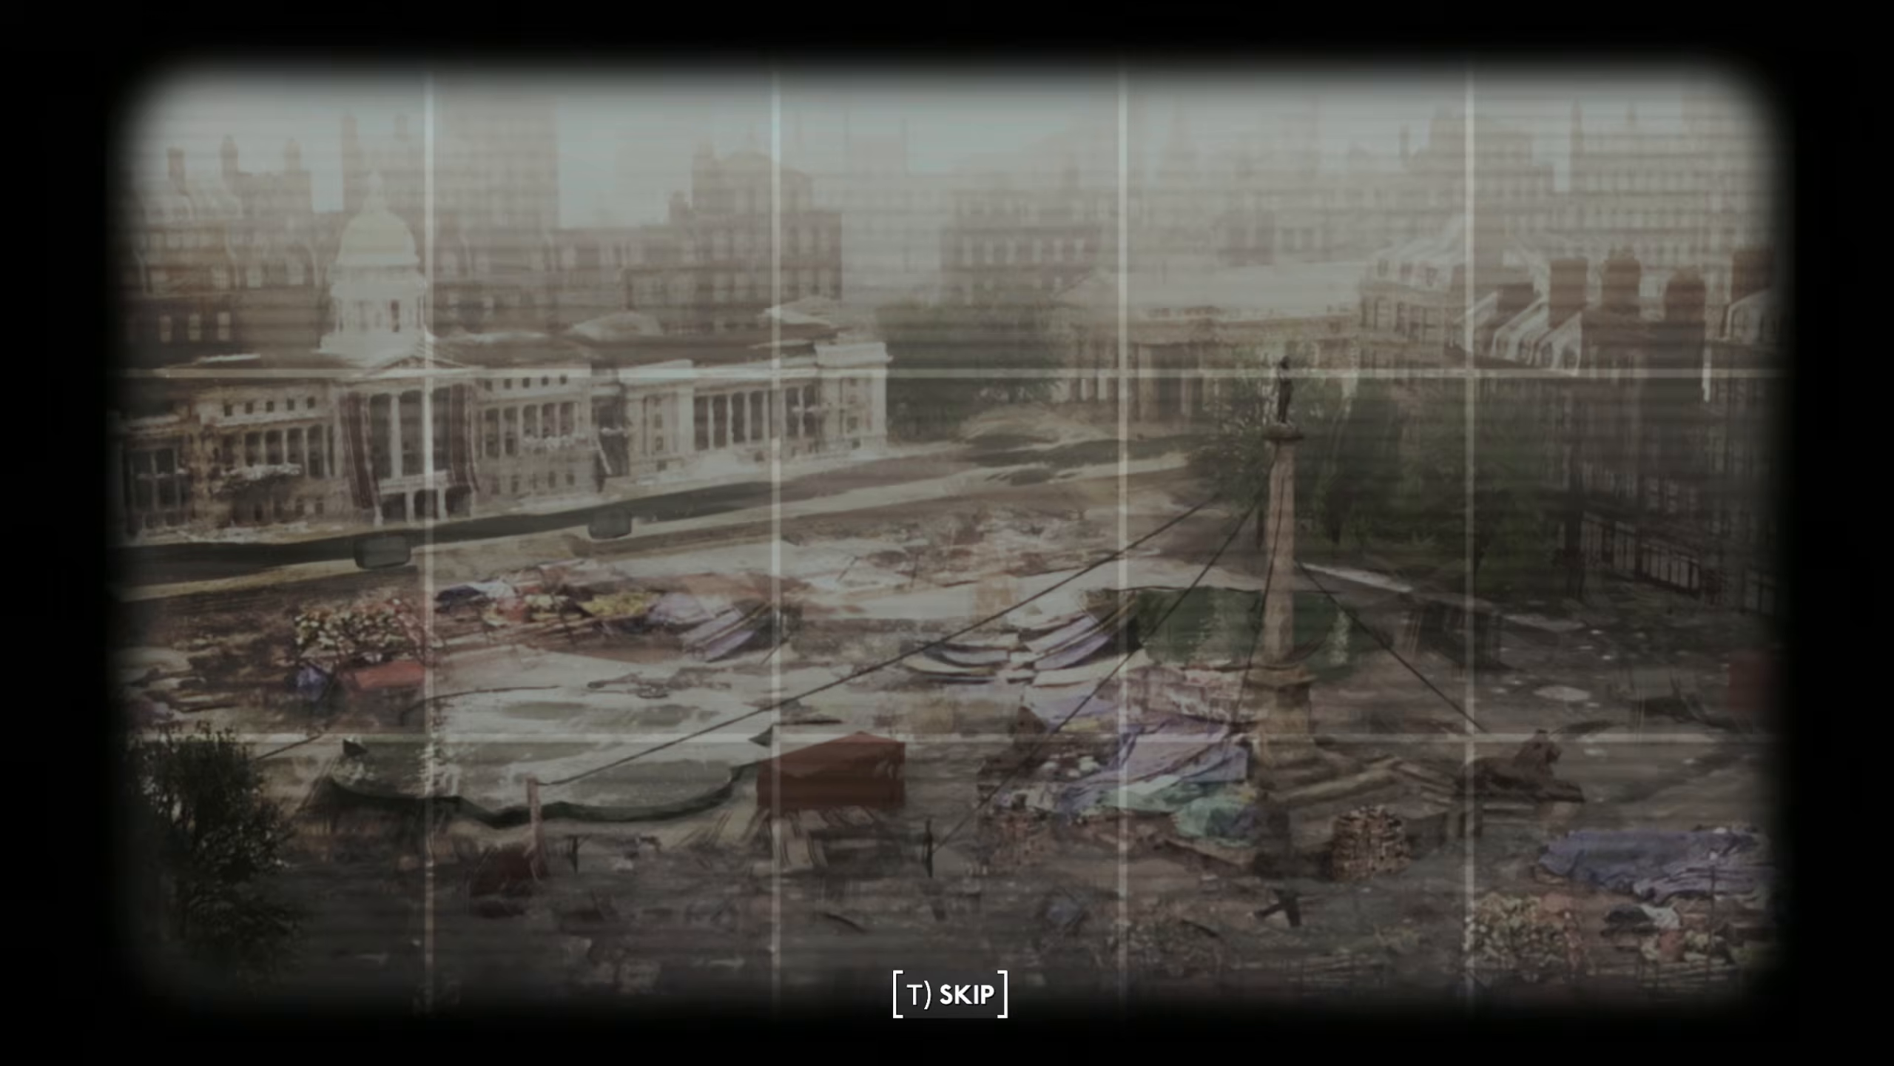
pyautogui.press('t')
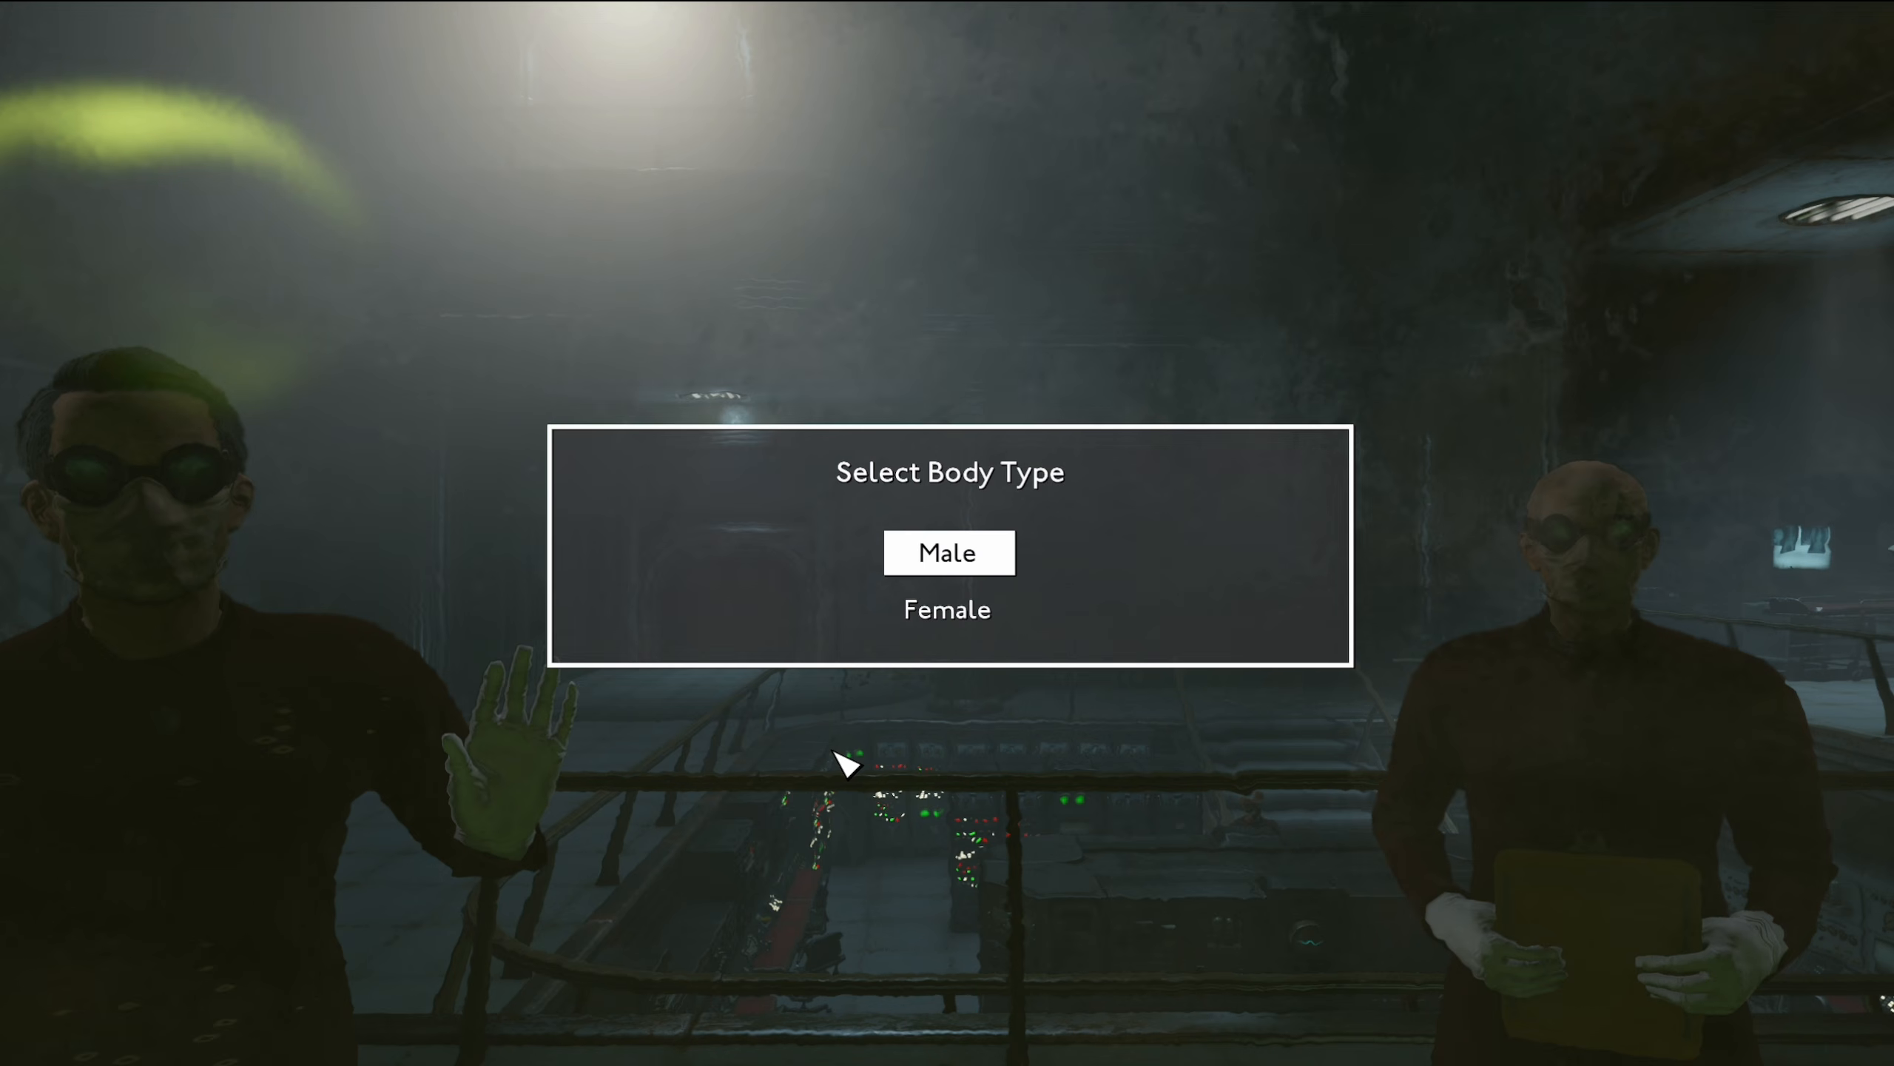
# Step: Quit the game from the body type selection using the console command qqq
pyautogui.press('`')
pyautogui.write('qqq')
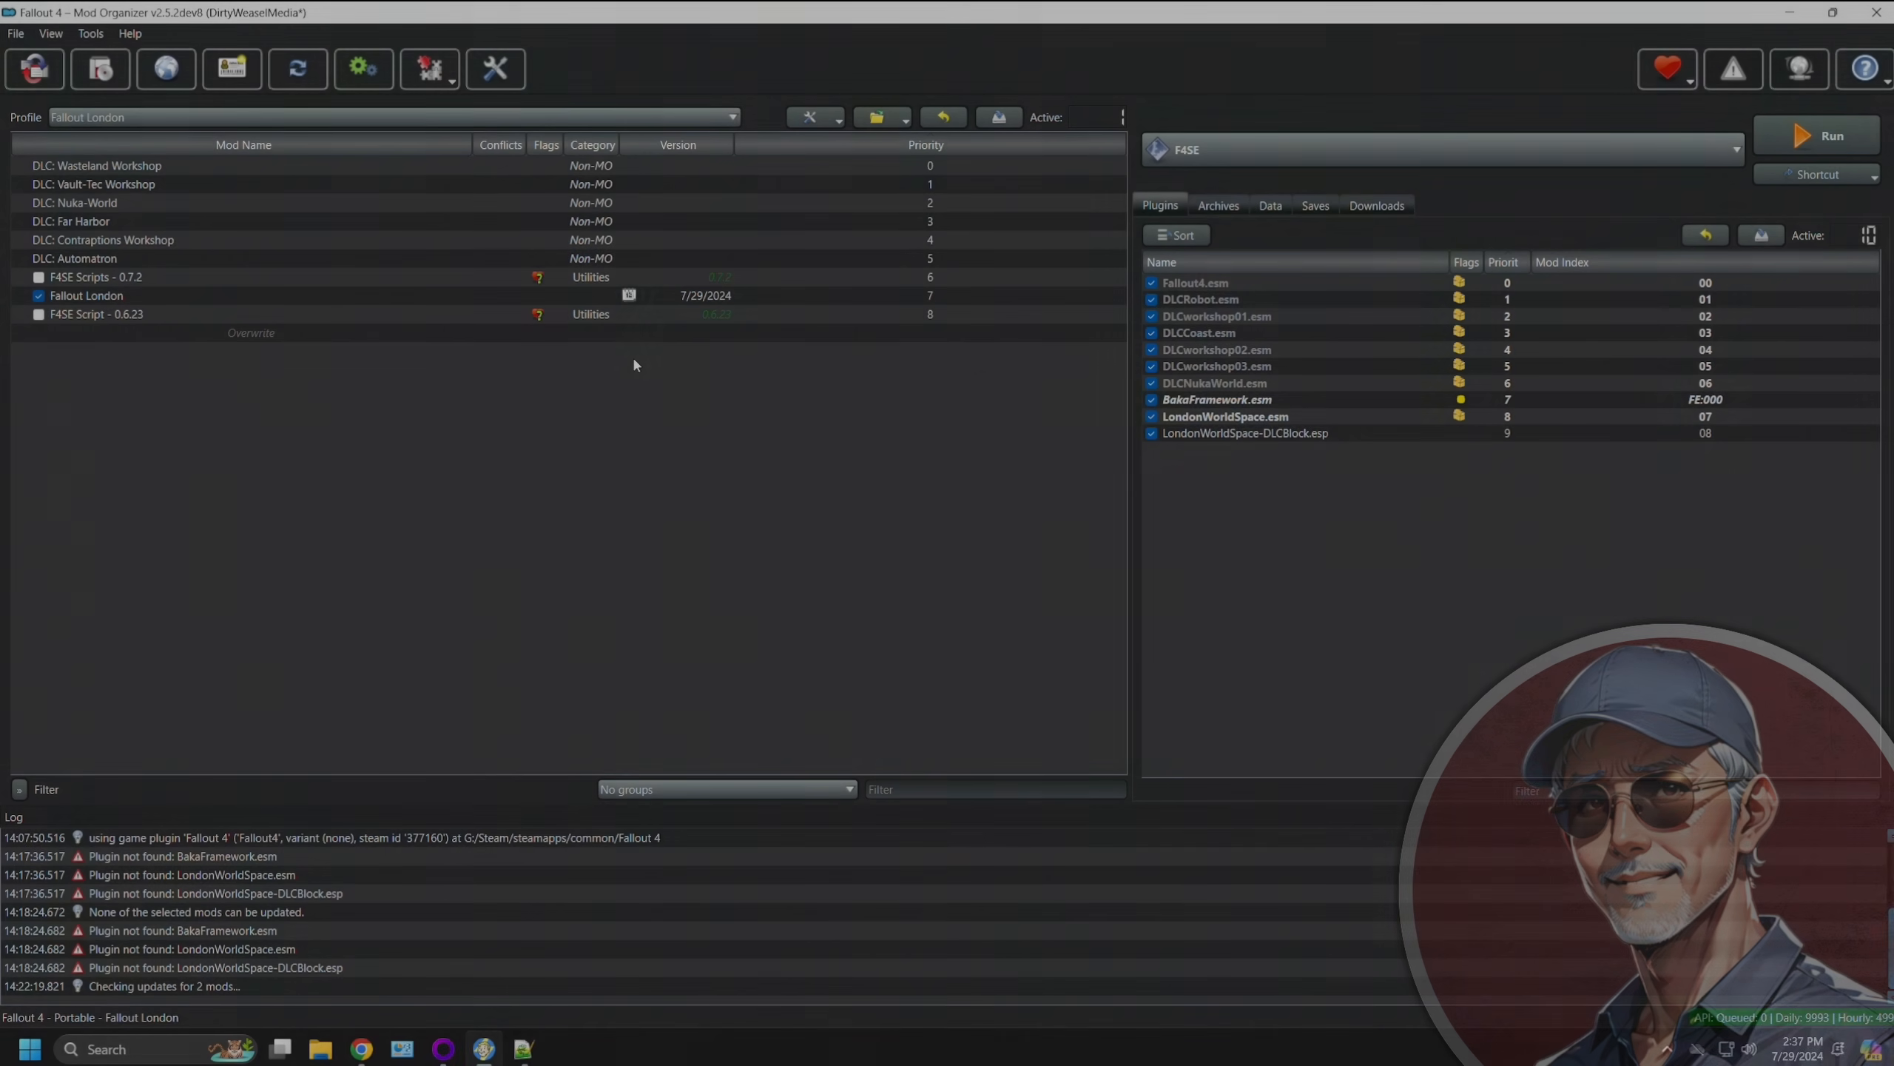